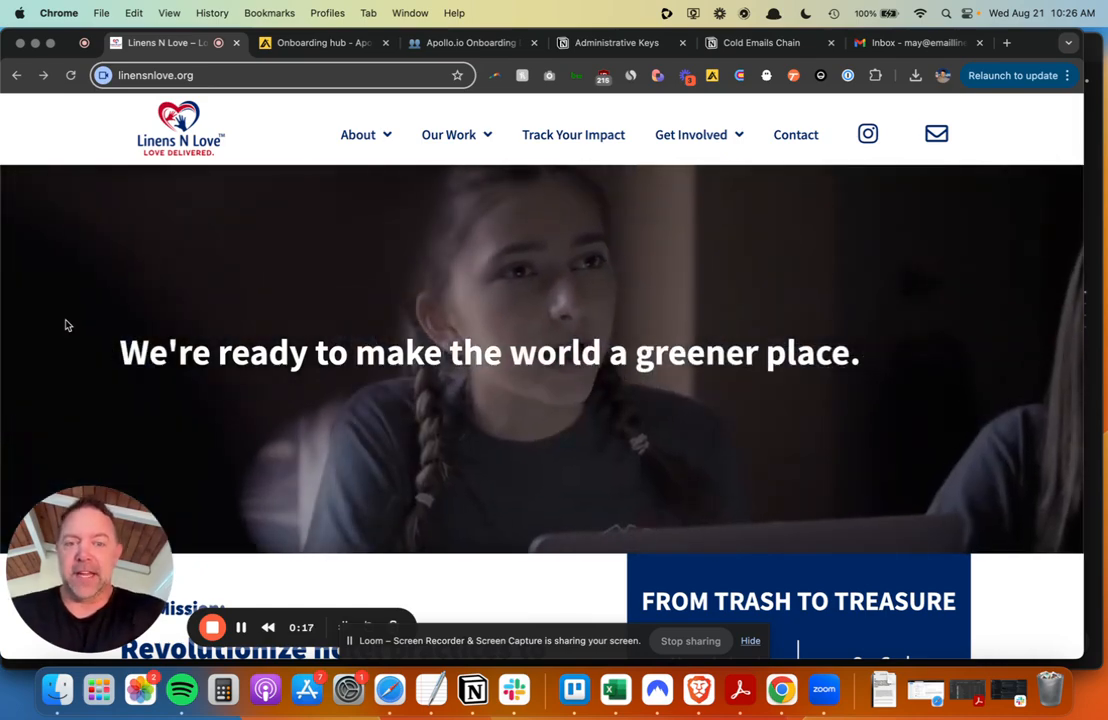
- Read down through the Our Mission section of the linensnlove.org website
scroll(66, 325, "down", 1)
scroll(66, 325, "down", 6)
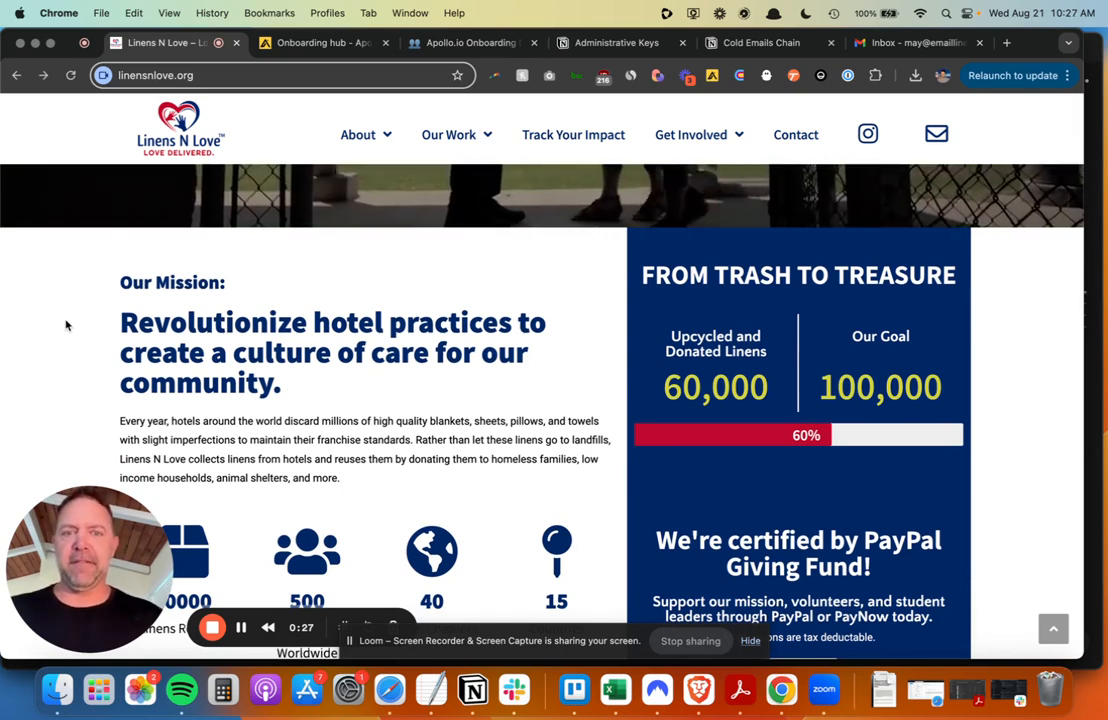
scroll(66, 325, "down", 1)
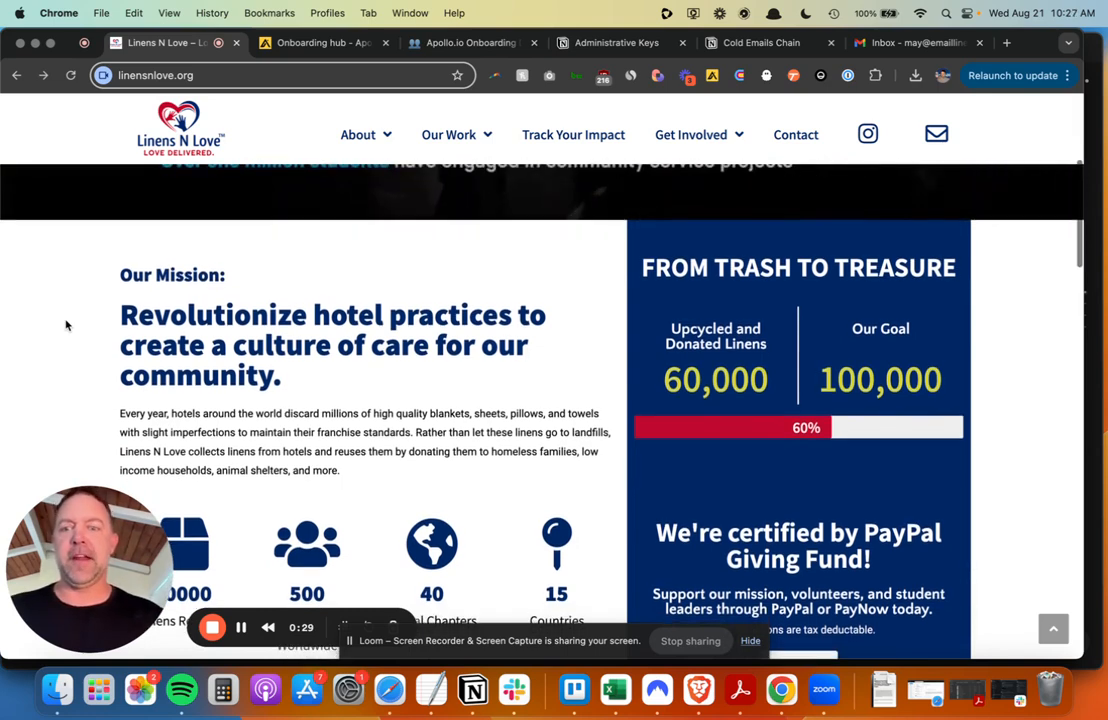
scroll(66, 325, "down", 1)
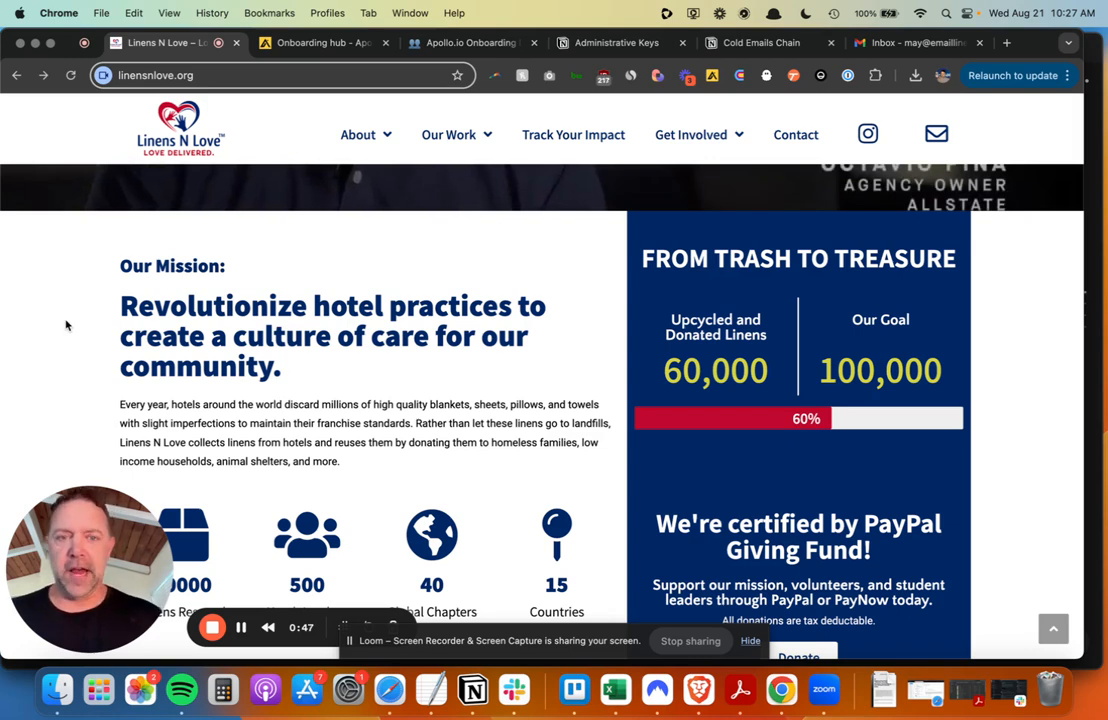
scroll(66, 325, "down", 1)
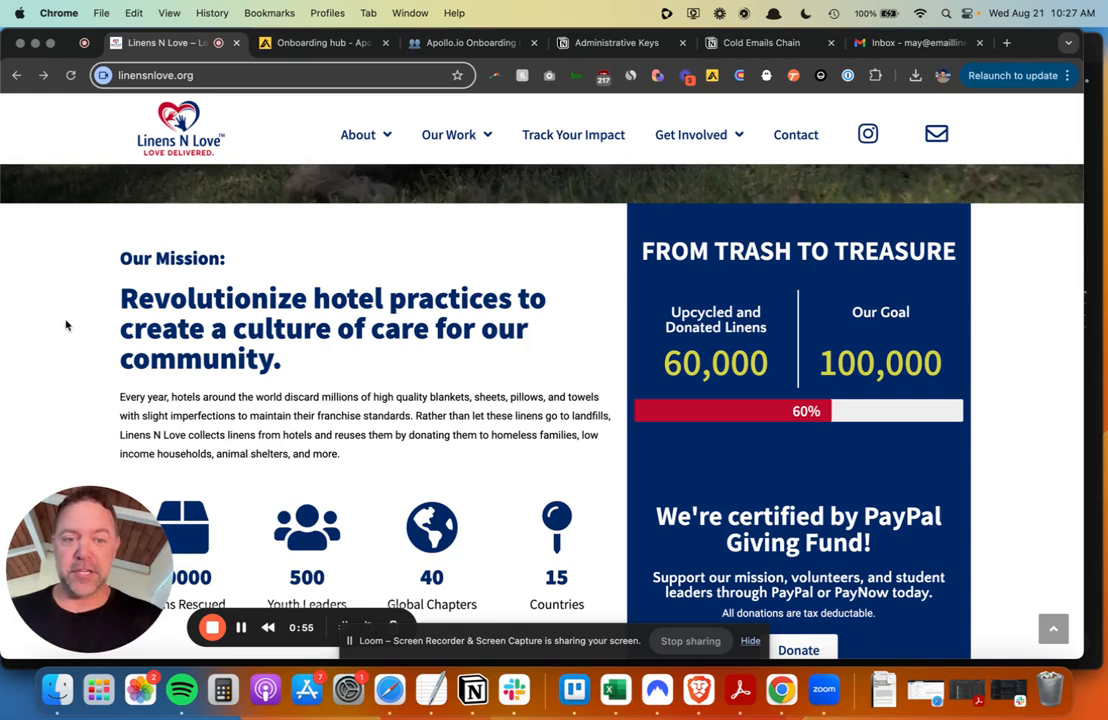
scroll(66, 325, "down", 1)
scroll(66, 325, "down", 2)
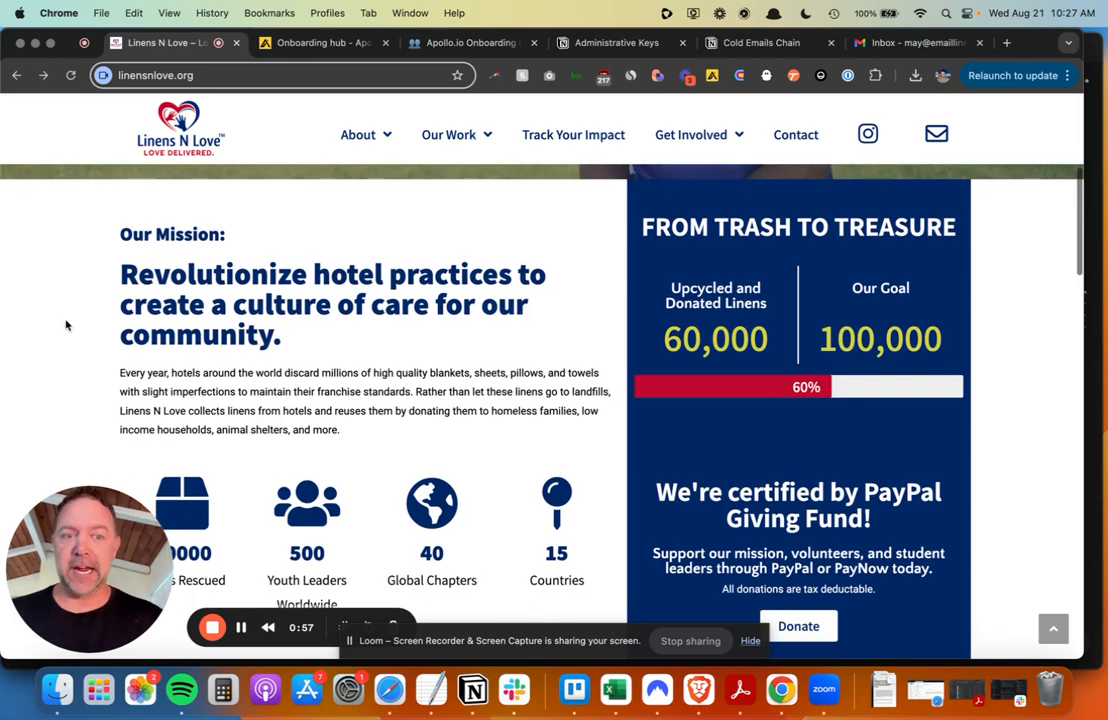
scroll(66, 325, "down", 1)
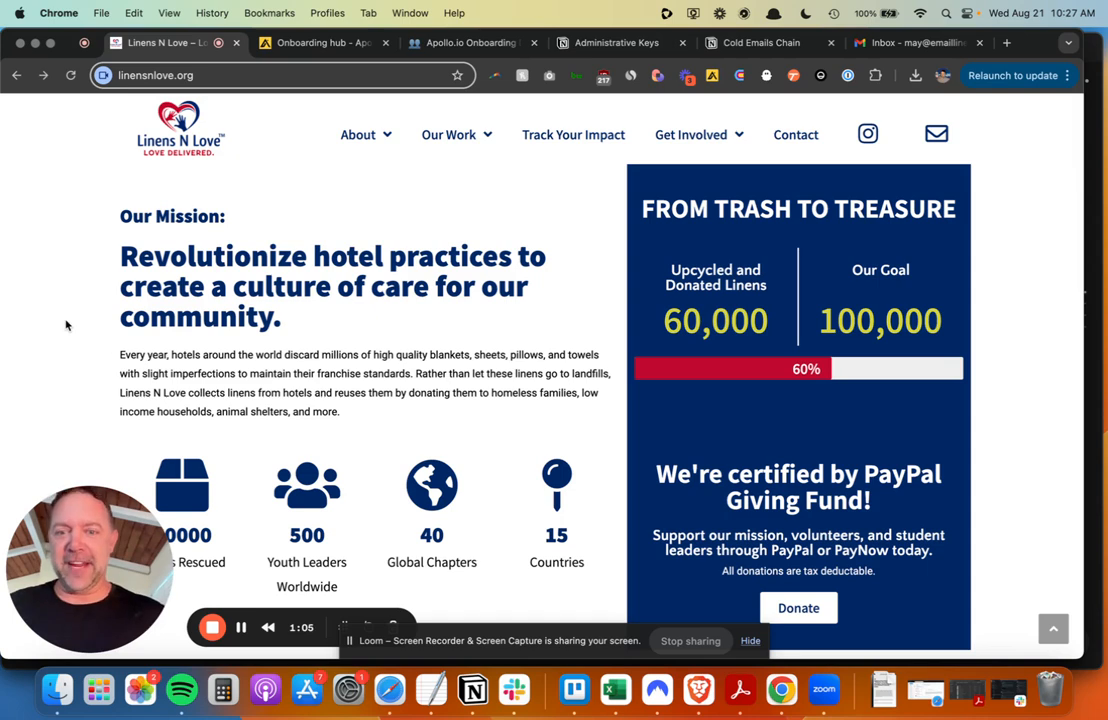
scroll(66, 325, "down", 3)
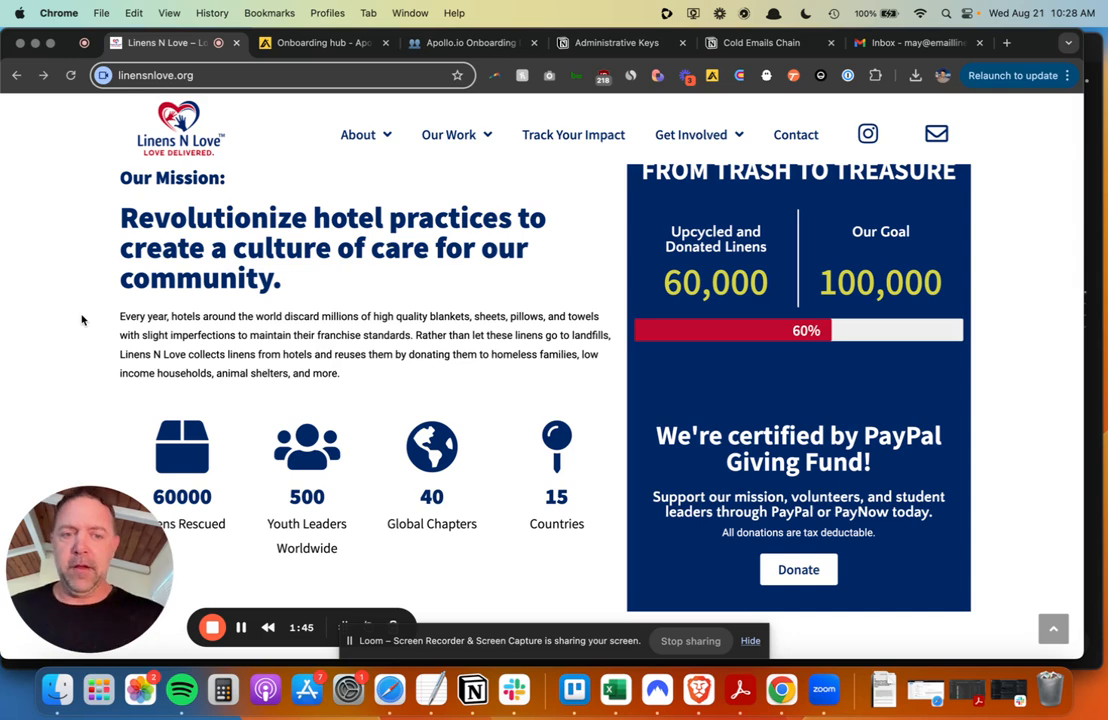
- Scroll back up and switch to Apollo's Onboarding hub, showing Recommended setup at 1/13
scroll(82, 320, "up", 5)
scroll(82, 320, "up", 3)
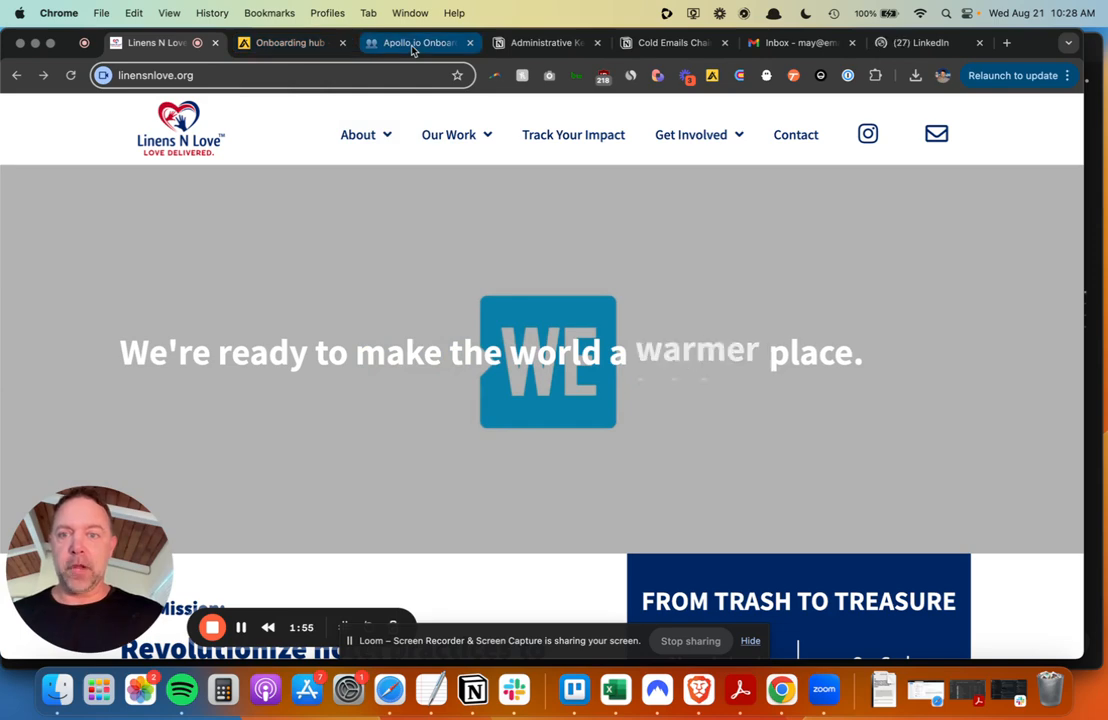
left_click(311, 43)
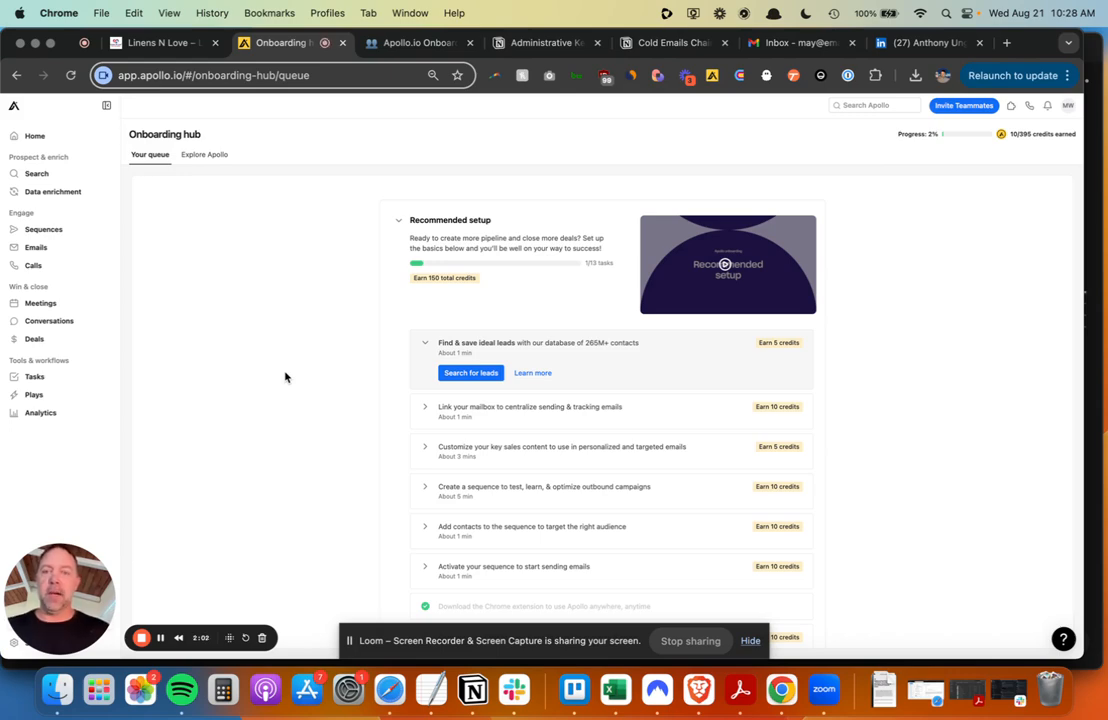
key("ctrl+Tab")
- Scroll the Notion onboarding document to the TAM table and select it as a block
scroll(300, 368, "down", 3)
scroll(601, 383, "down", 4)
scroll(601, 383, "down", 12)
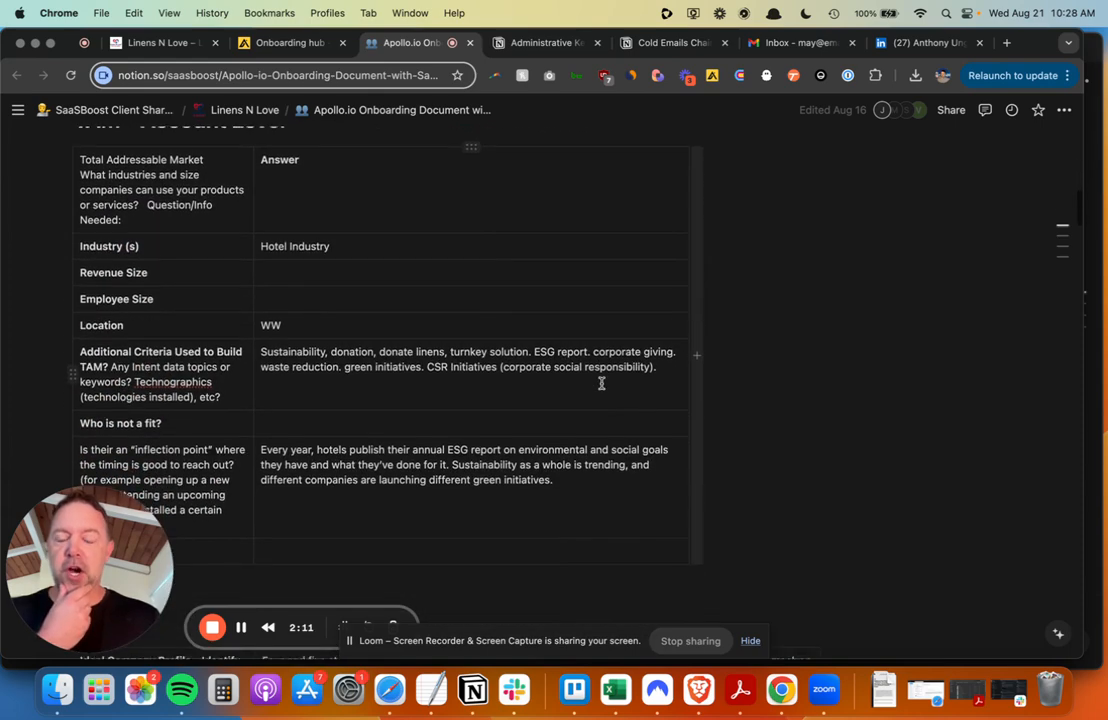
scroll(601, 383, "down", 3)
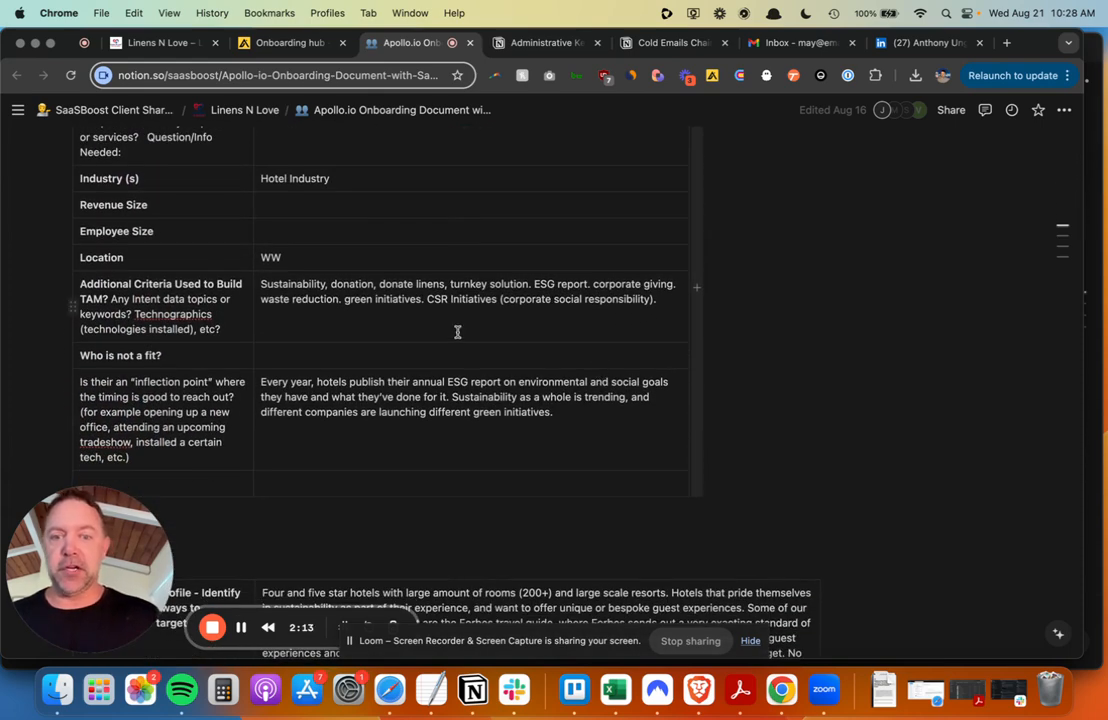
left_click_drag(841, 349, 577, 324)
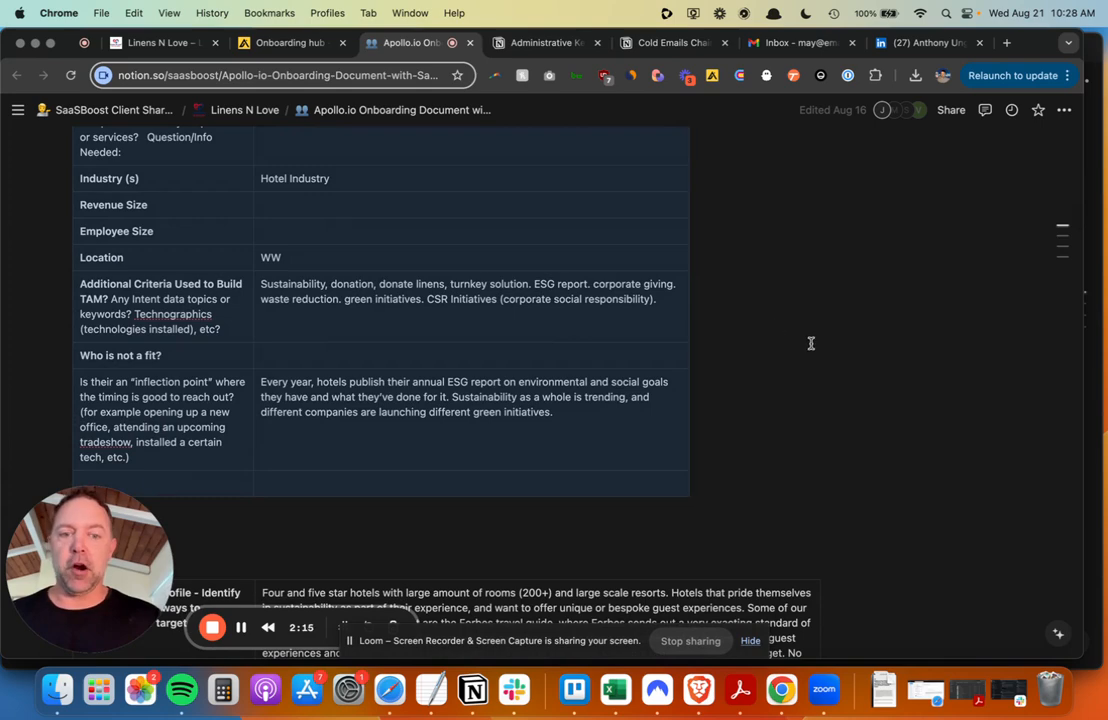
- Move on to the ICPs table and select the full Additional Criteria keyword text
scroll(811, 343, "down", 2)
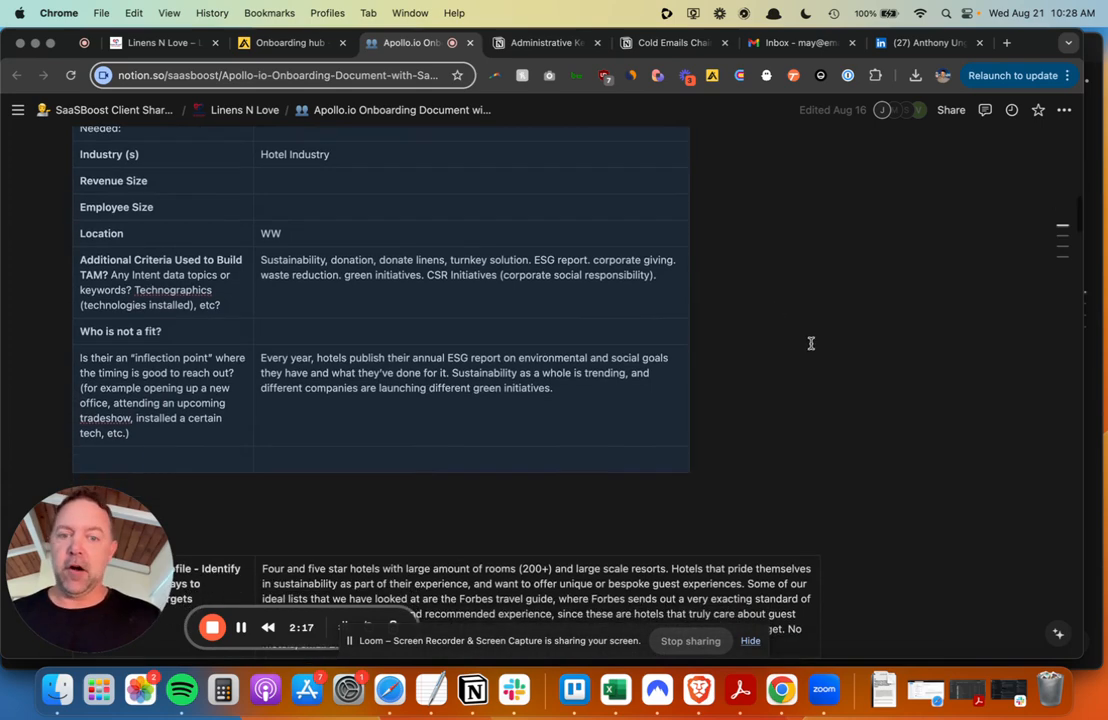
scroll(811, 343, "down", 1)
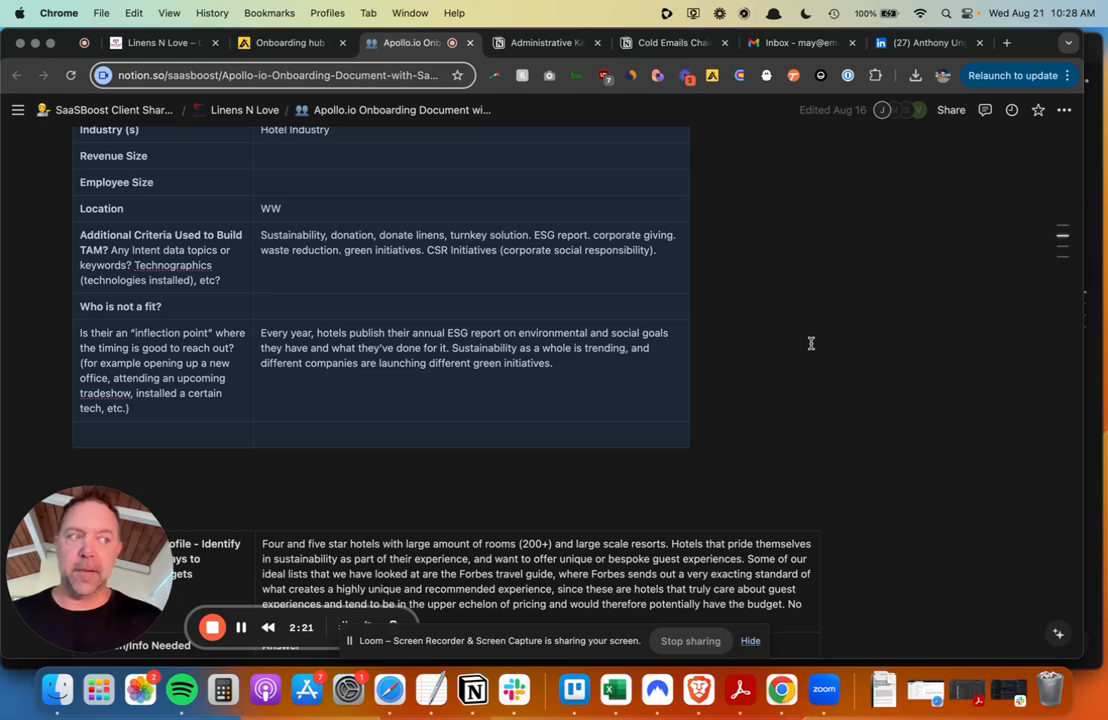
scroll(811, 343, "down", 1)
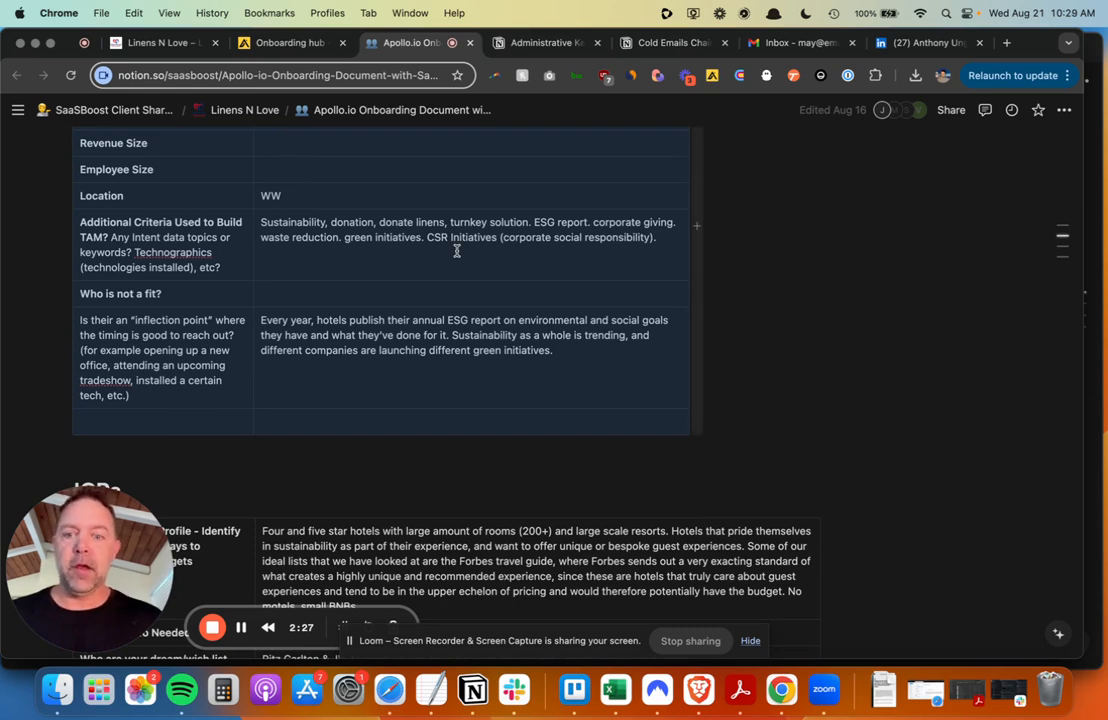
scroll(459, 363, "down", 1)
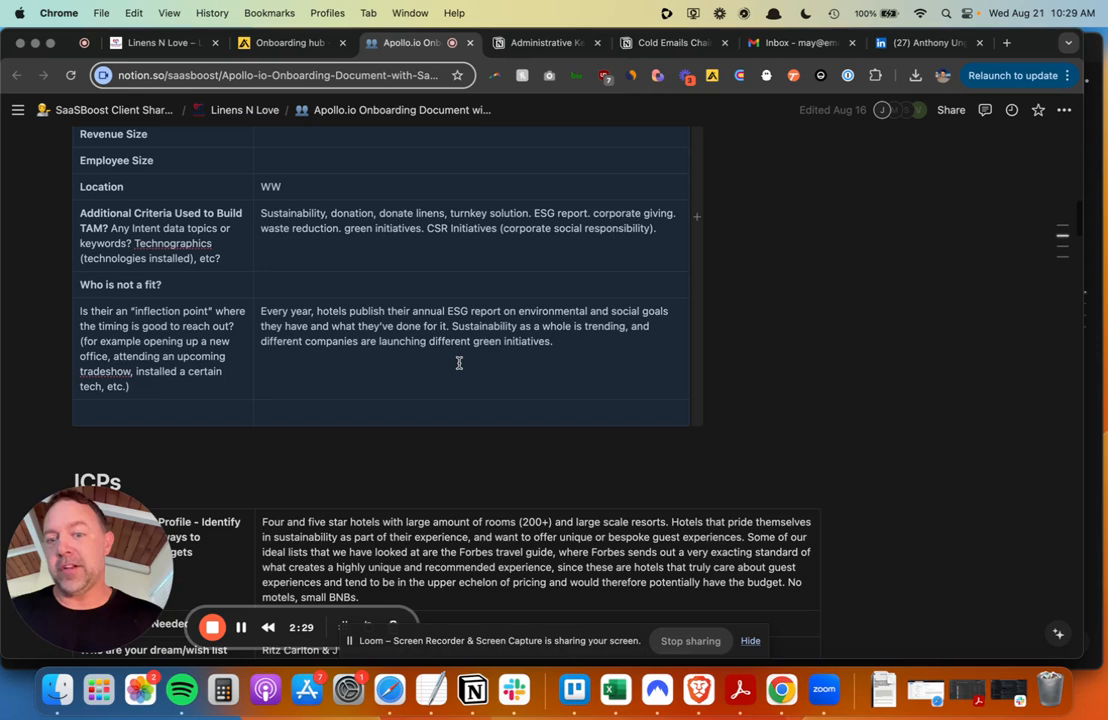
triple_click(404, 233)
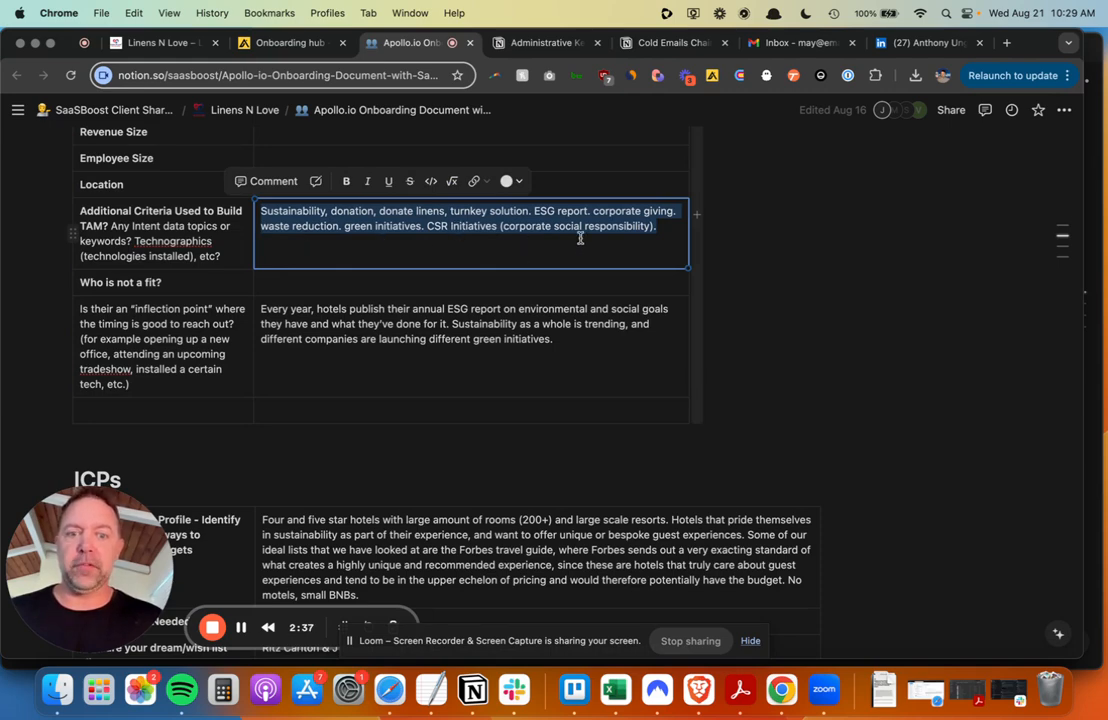
- Continue down to the Personas table of four groups, General Manager to Operations Director
scroll(793, 315, "down", 5)
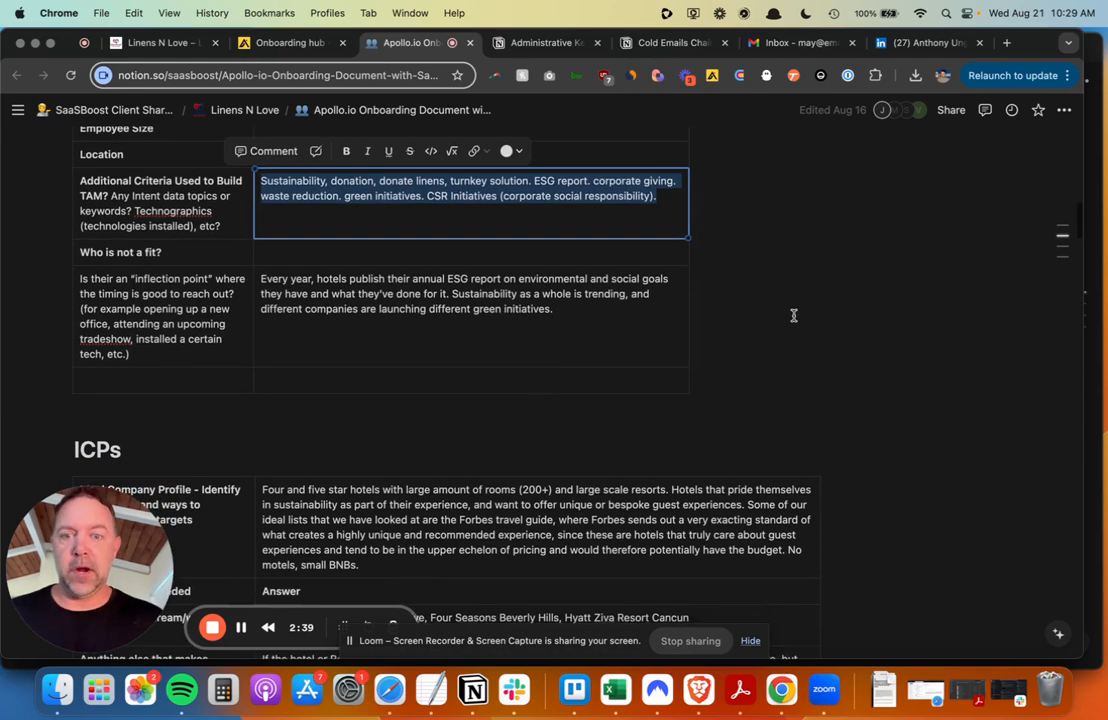
scroll(793, 315, "down", 9)
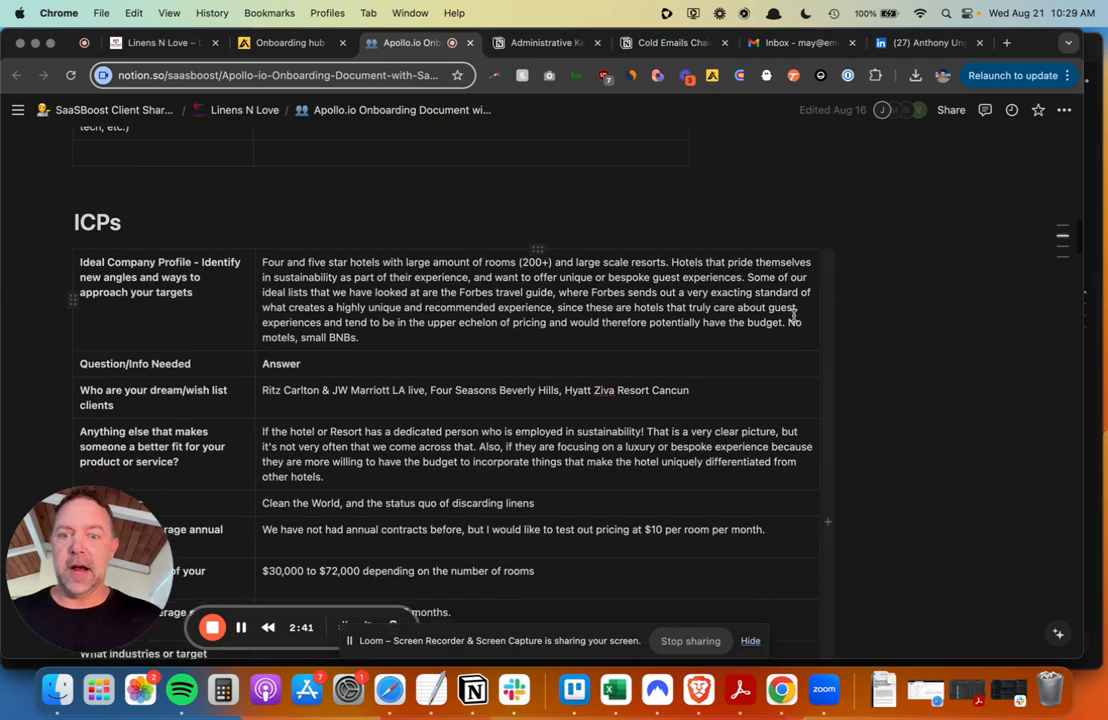
scroll(457, 292, "down", 2)
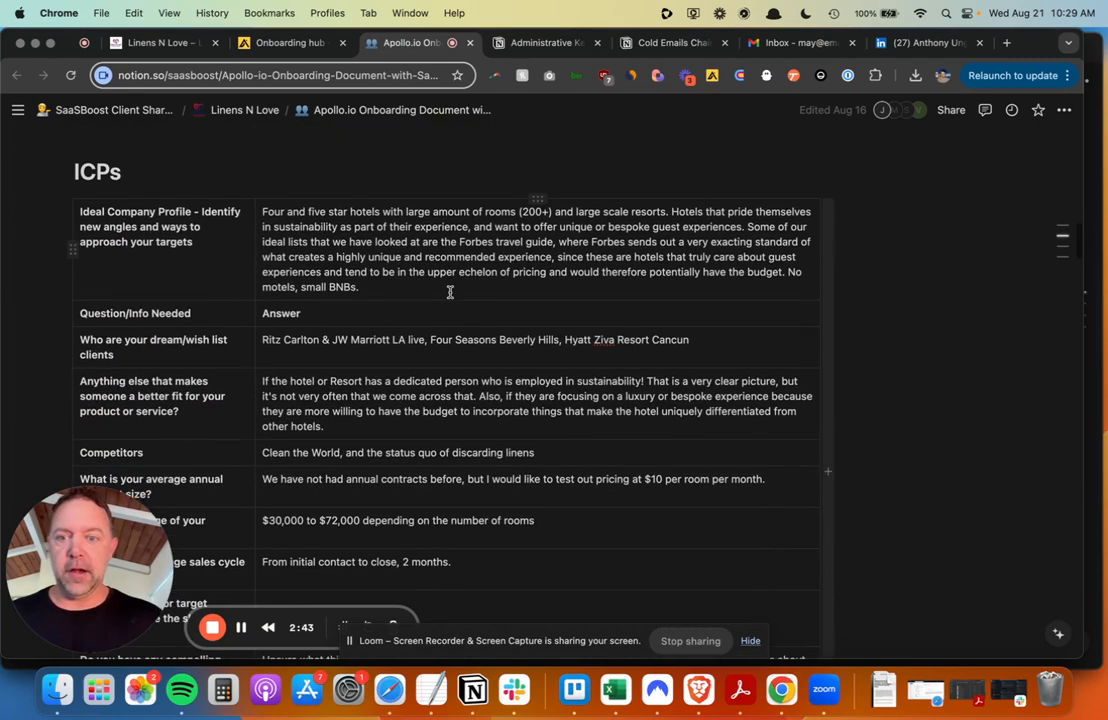
scroll(450, 292, "down", 2)
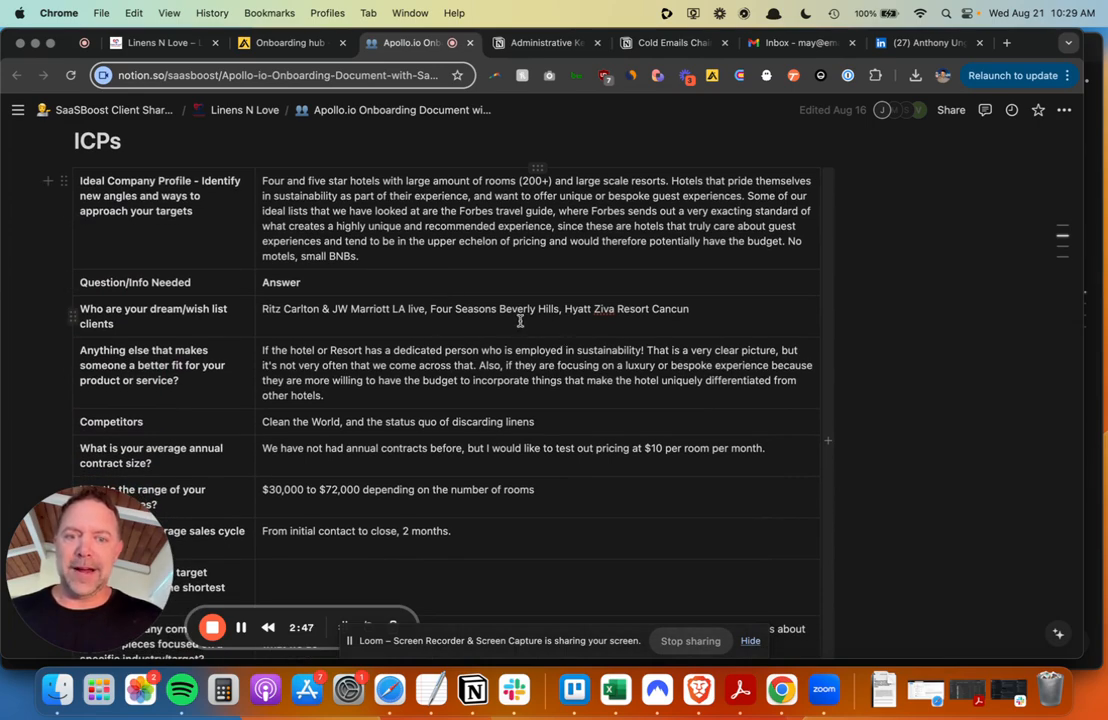
scroll(514, 317, "down", 4)
scroll(514, 317, "down", 7)
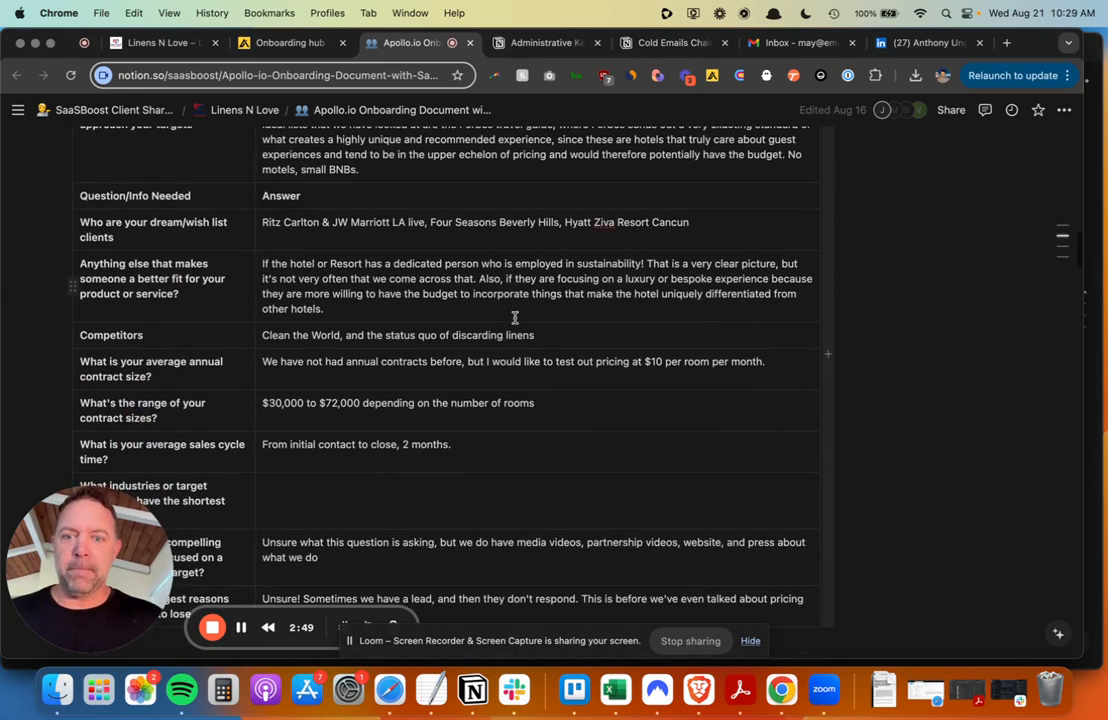
scroll(514, 317, "down", 20)
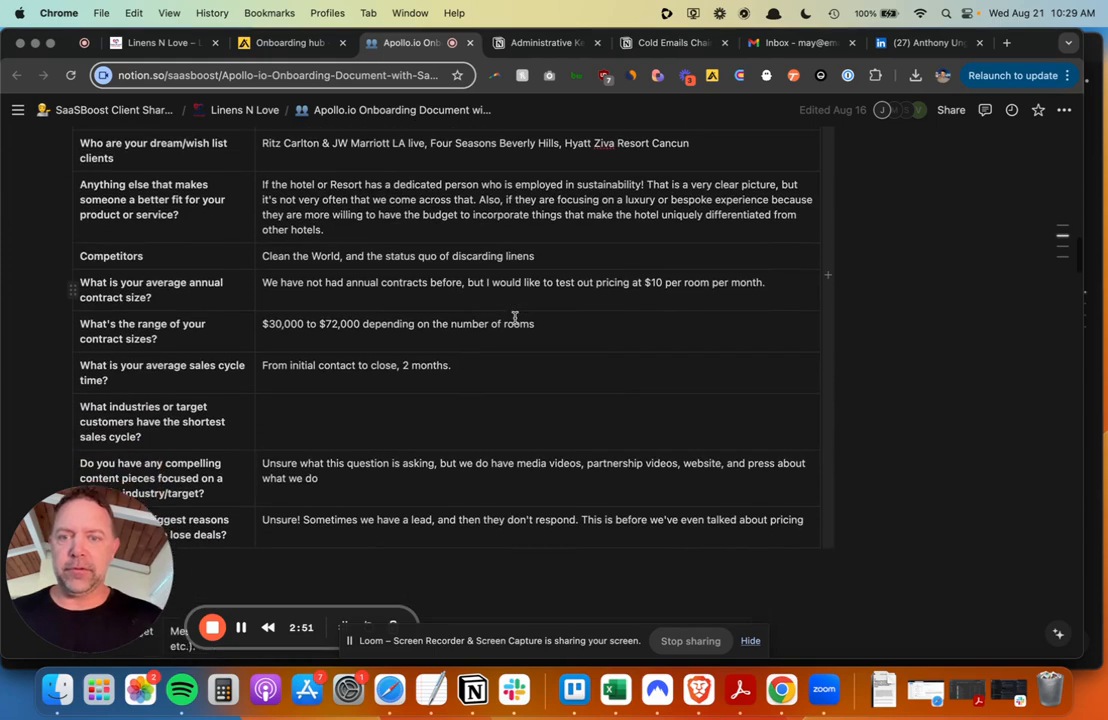
scroll(514, 317, "down", 20)
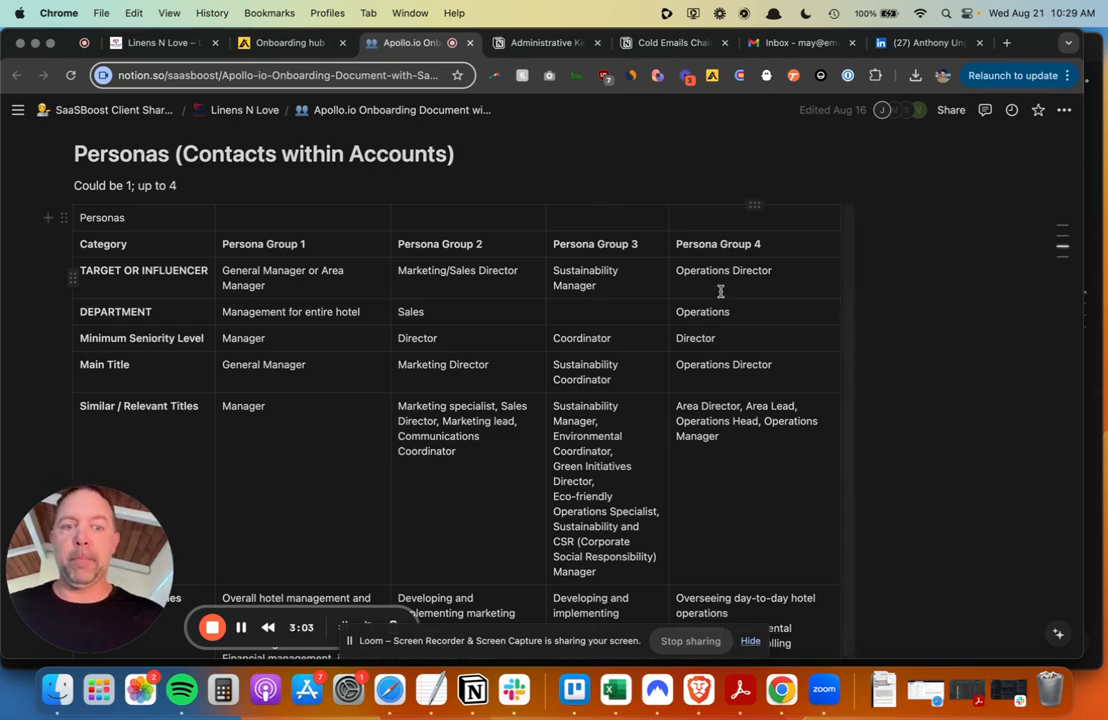
- Scroll the onboarding document down to the Customer Stories table
scroll(715, 291, "down", 20)
scroll(720, 290, "down", 2)
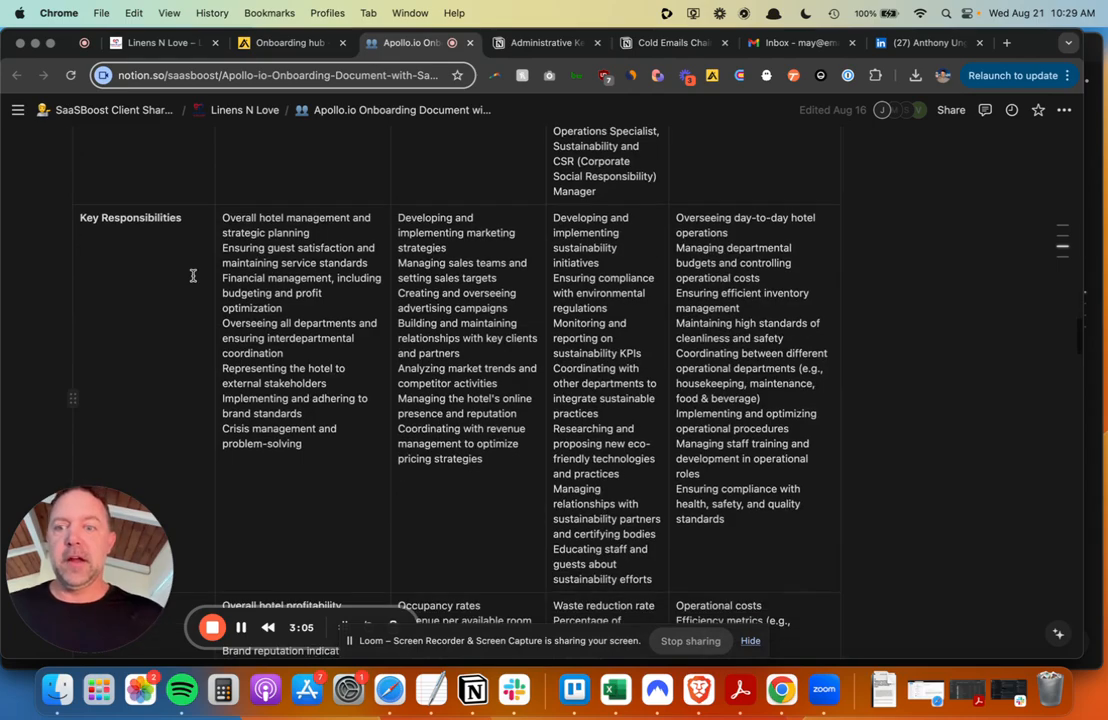
scroll(383, 373, "down", 20)
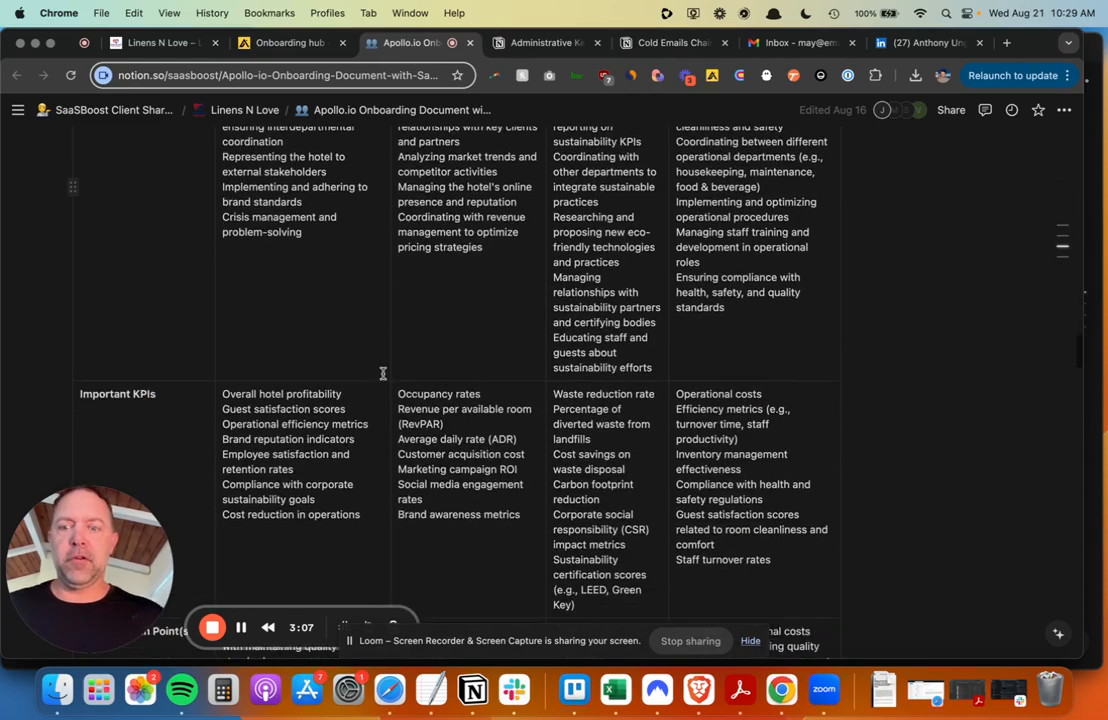
scroll(383, 373, "down", 20)
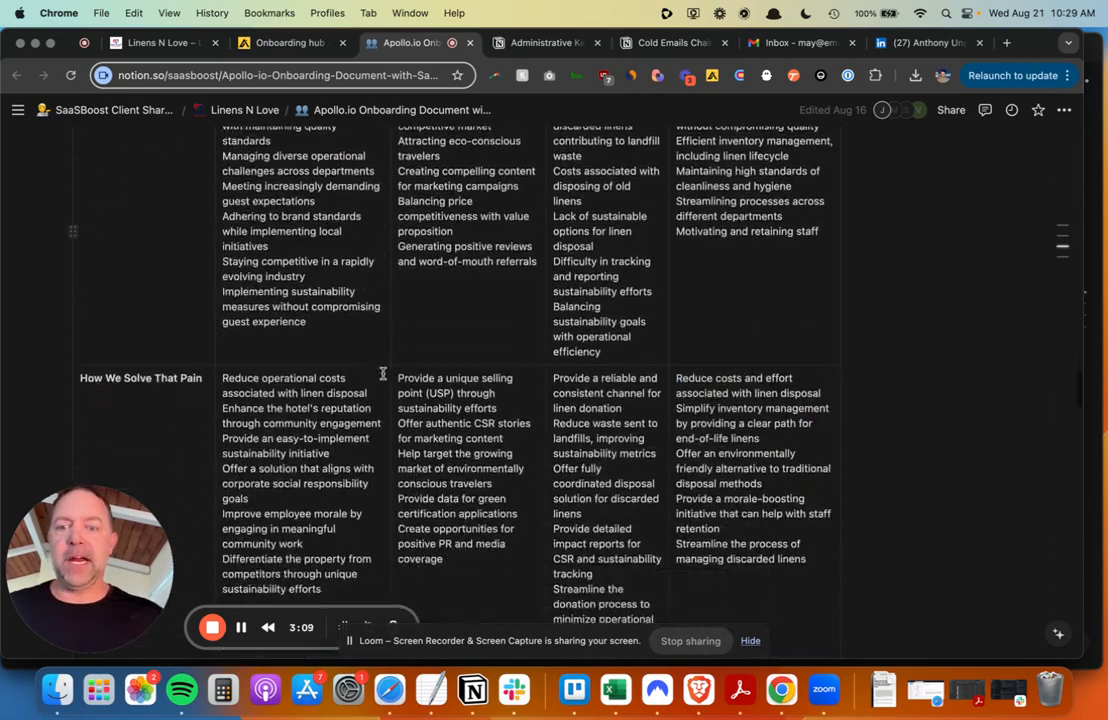
scroll(383, 373, "down", 20)
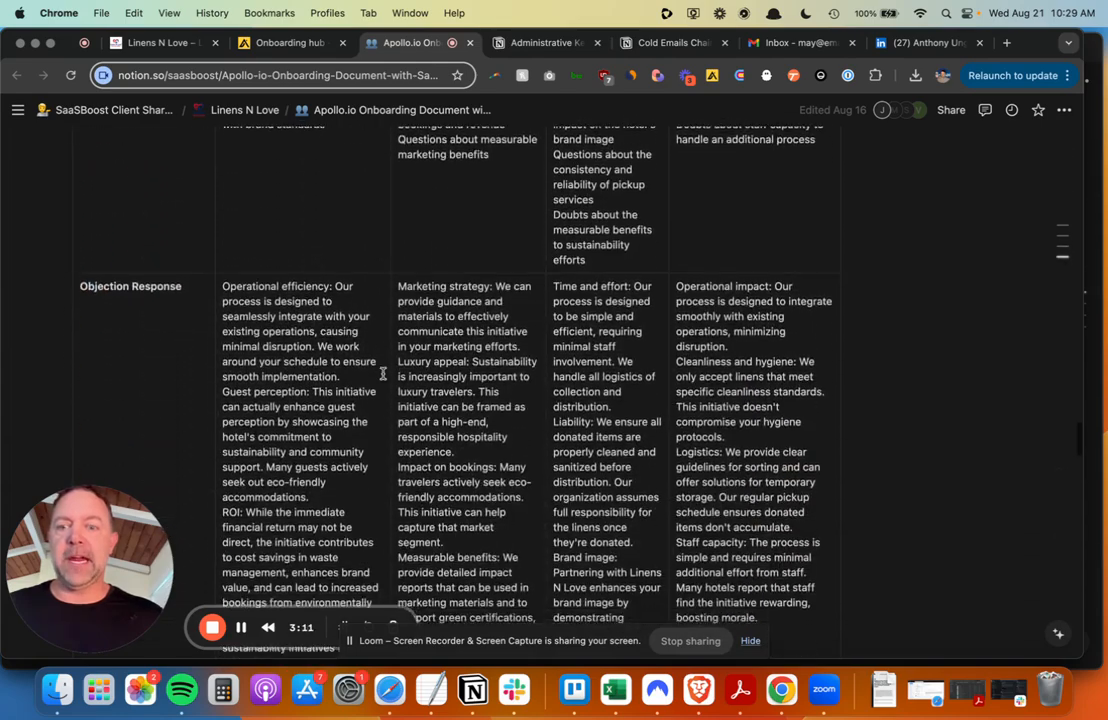
scroll(383, 373, "down", 20)
scroll(383, 373, "up", 7)
scroll(383, 373, "up", 5)
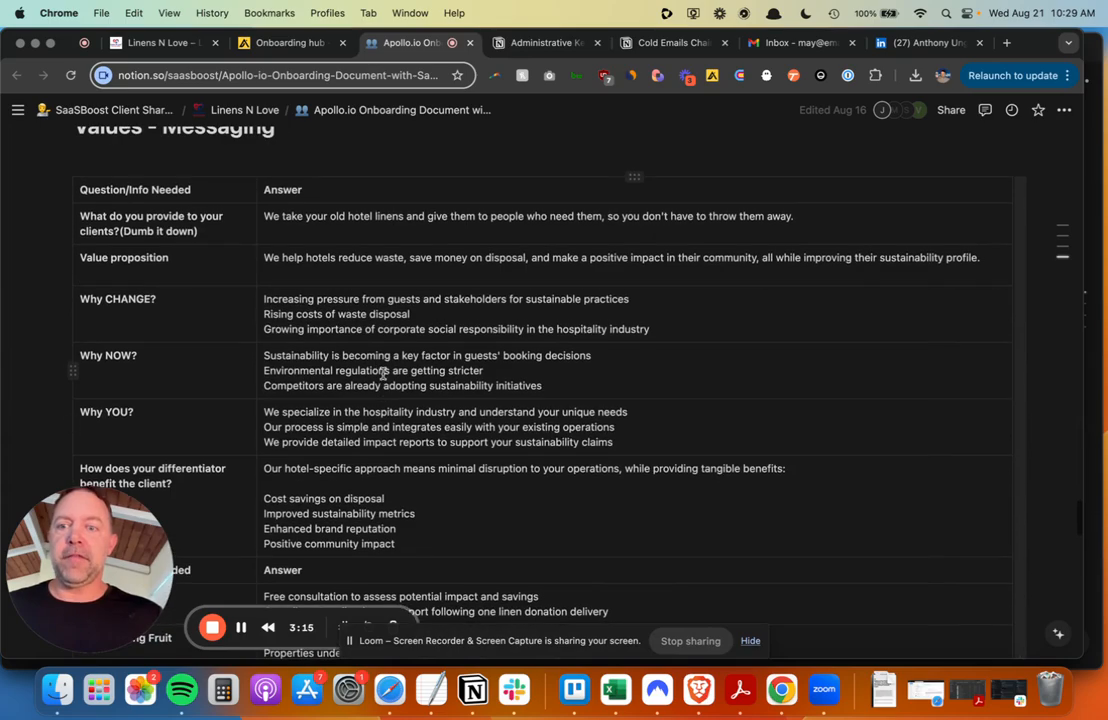
- Finish reviewing Customer Stories and return to the 'Onboarding hub - Apollo' tab
scroll(383, 373, "down", 7)
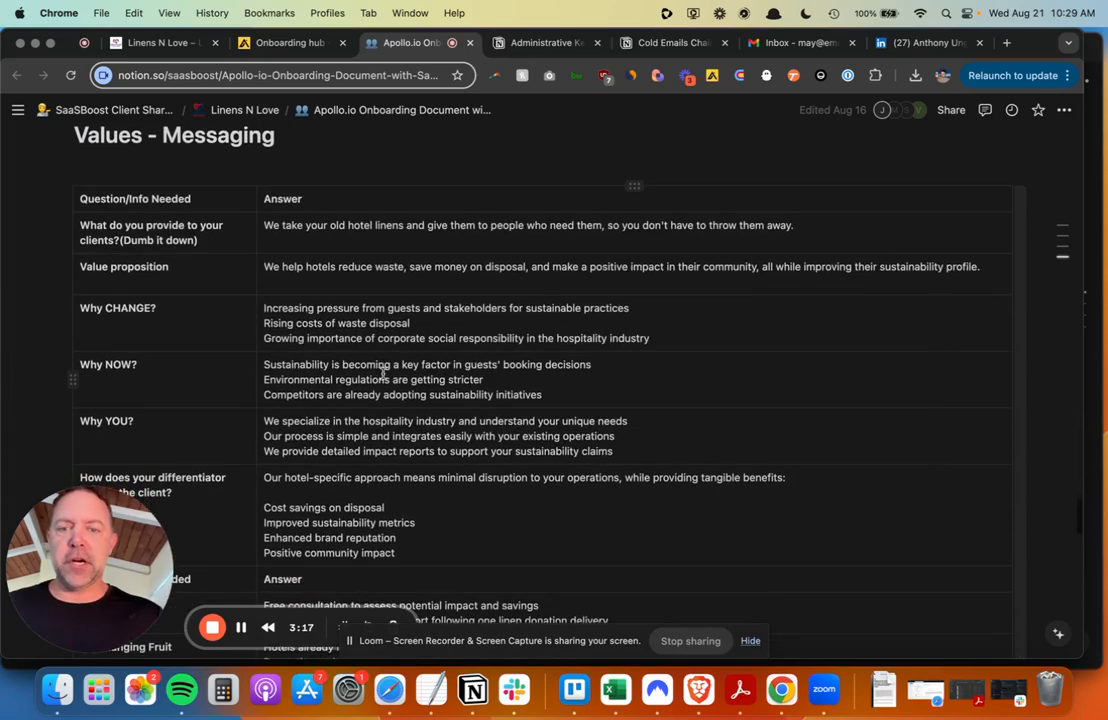
scroll(383, 373, "down", 20)
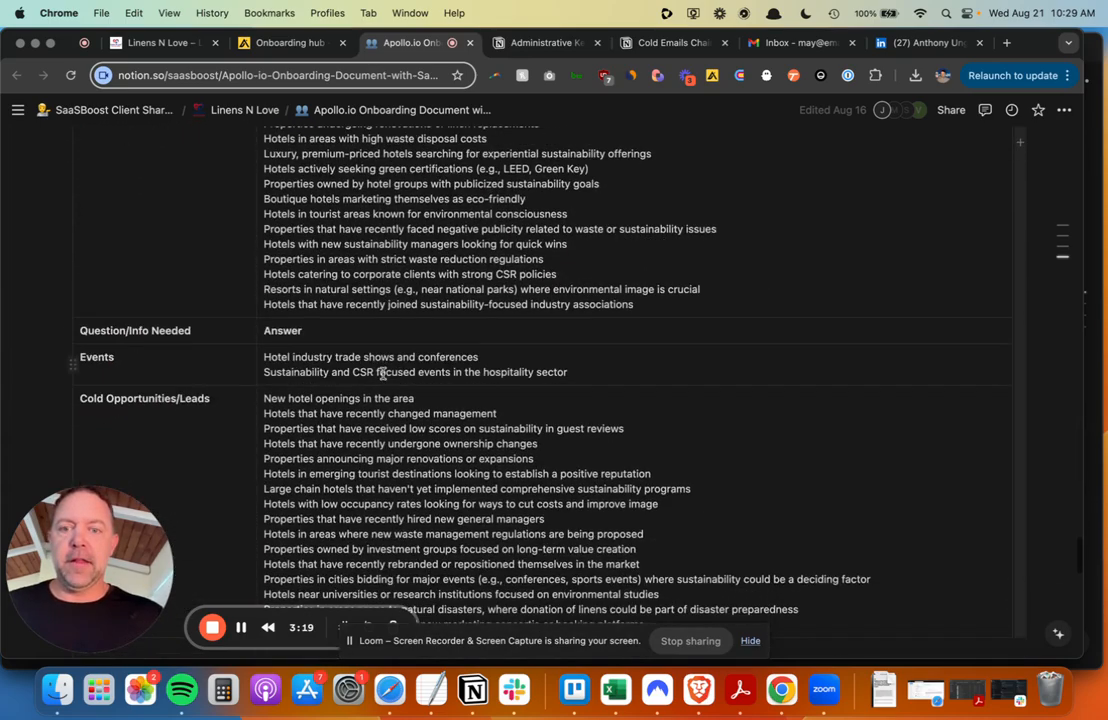
scroll(383, 373, "down", 15)
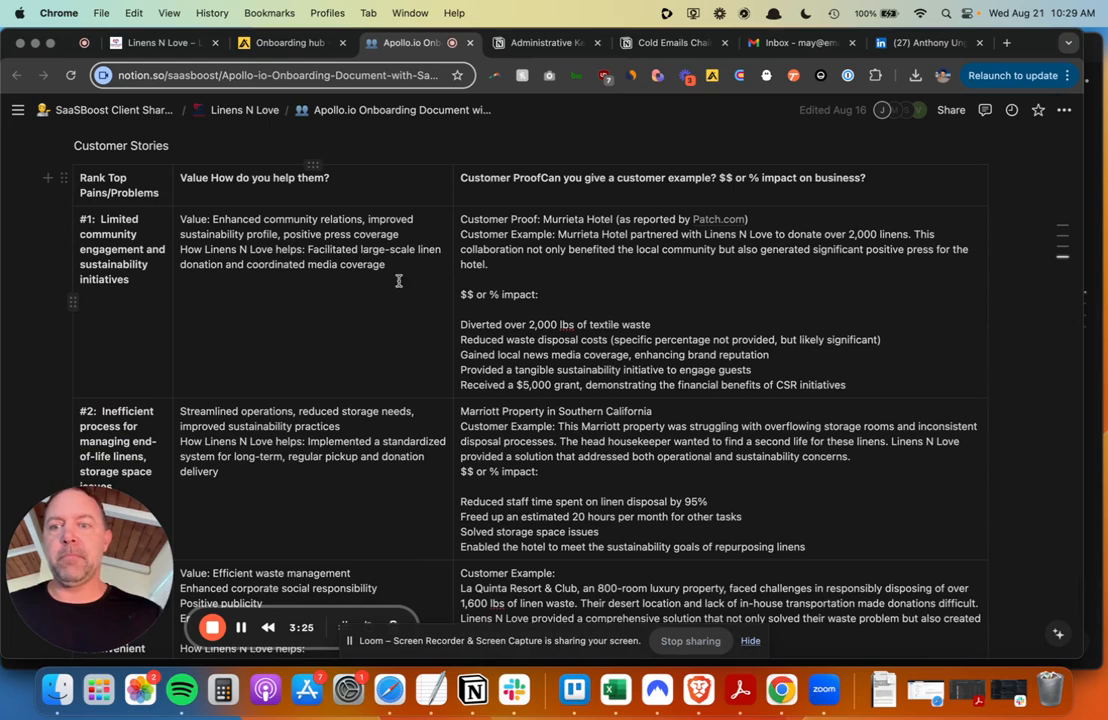
scroll(429, 307, "down", 1)
scroll(429, 307, "up", 1)
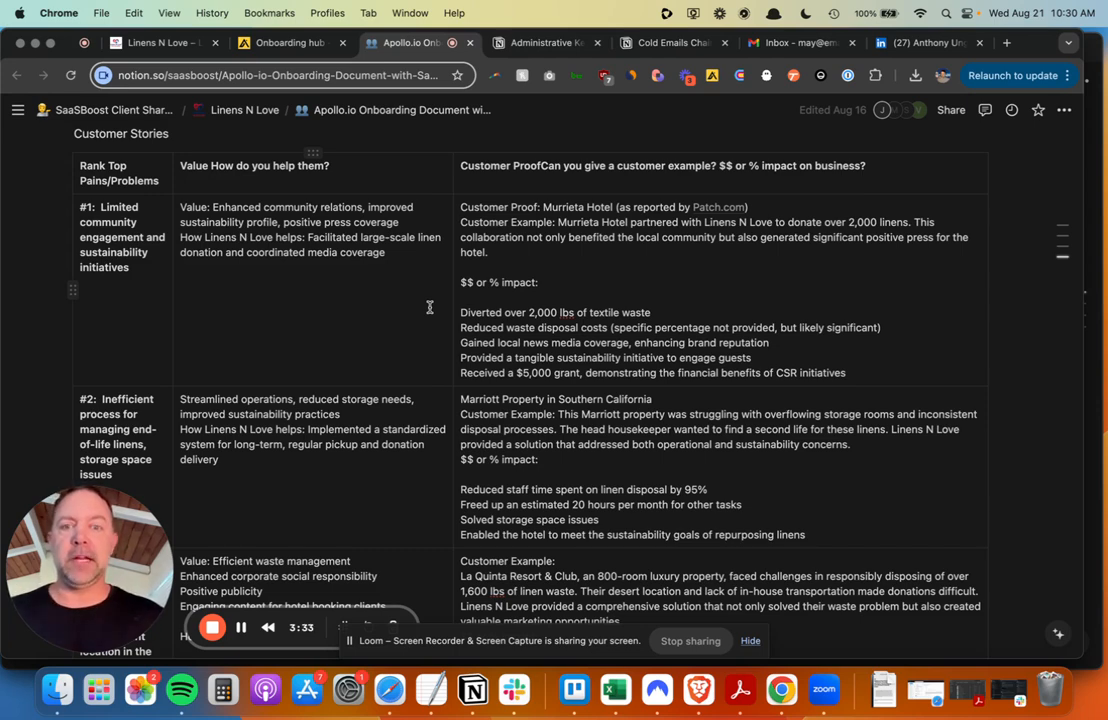
left_click(278, 50)
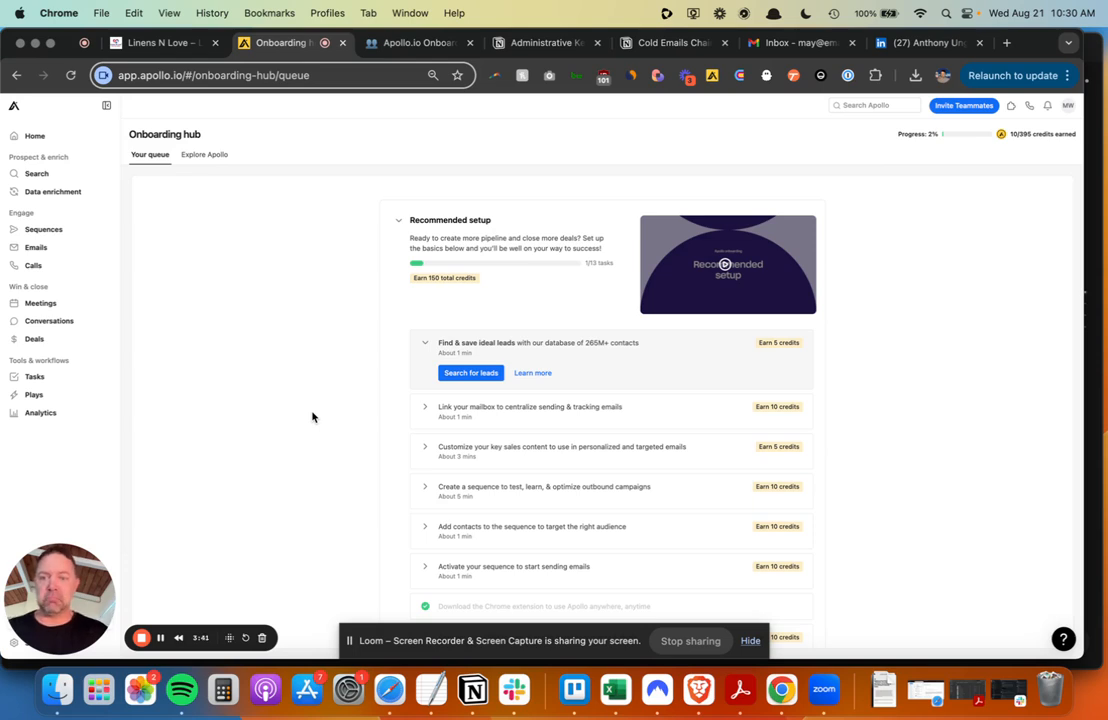
- Open Search from the sidebar, dismiss the Apply Filters tour, and switch to the Companies tab
left_click(42, 180)
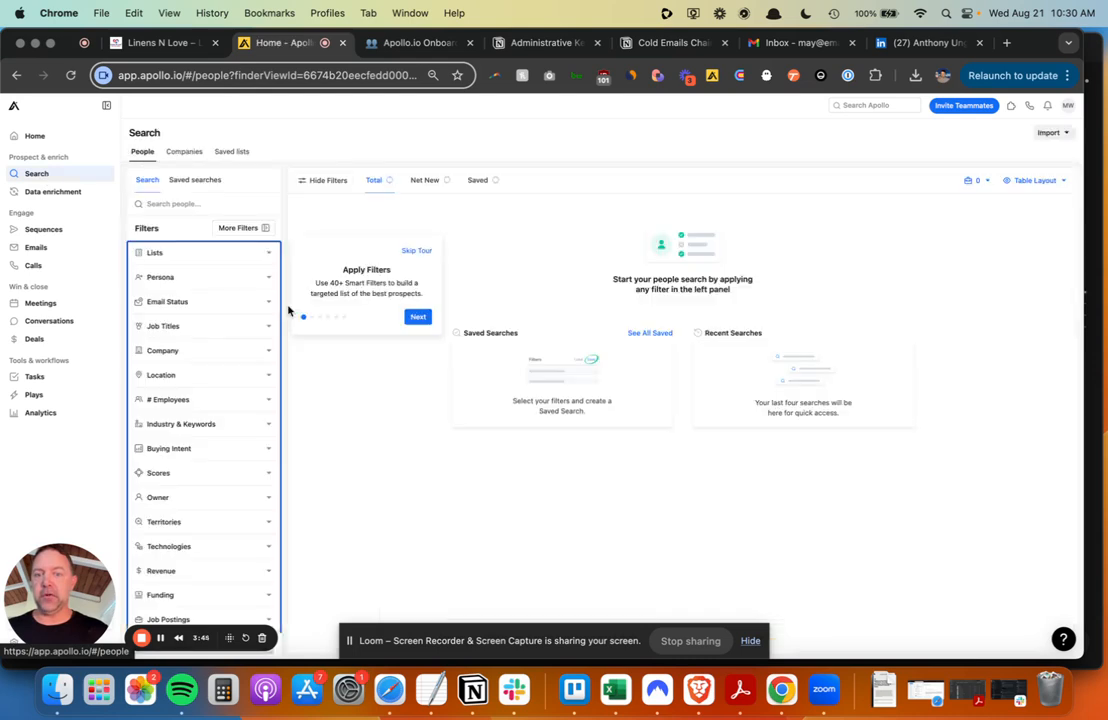
left_click(416, 250)
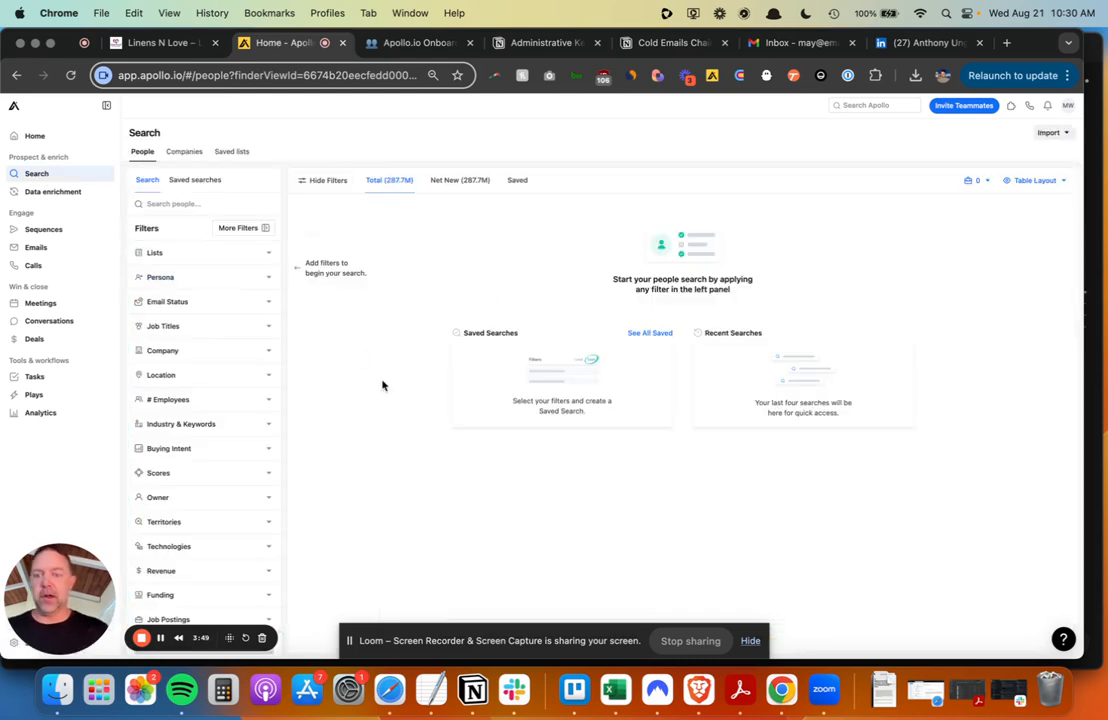
scroll(203, 297, "down", 1)
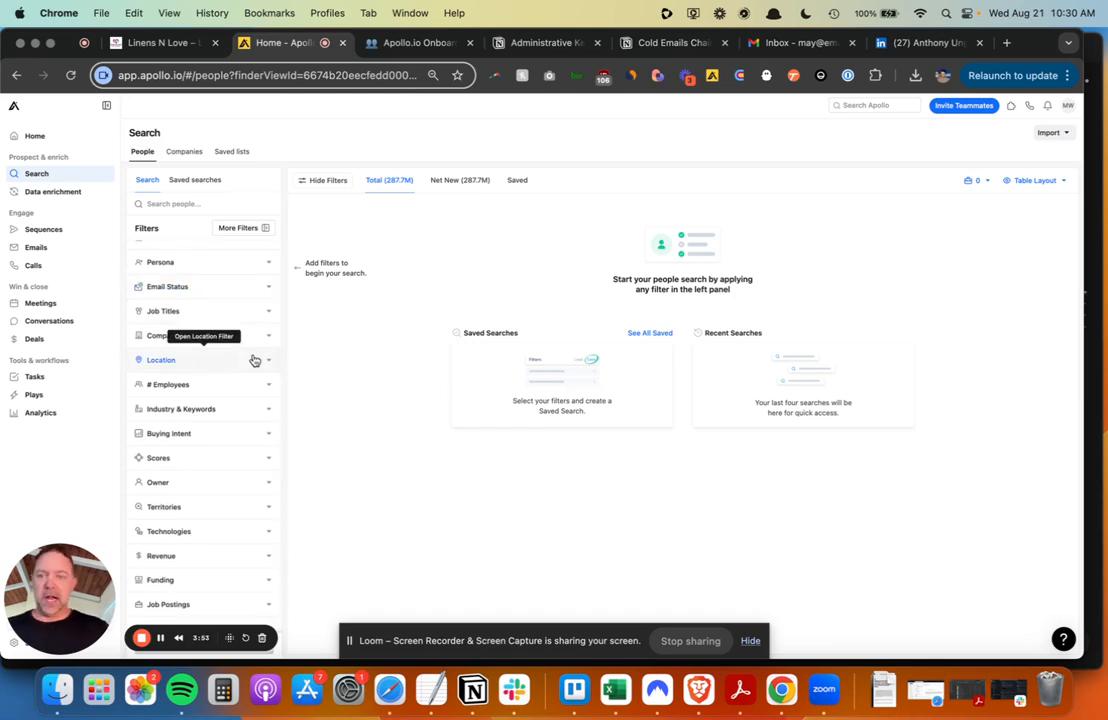
left_click(186, 151)
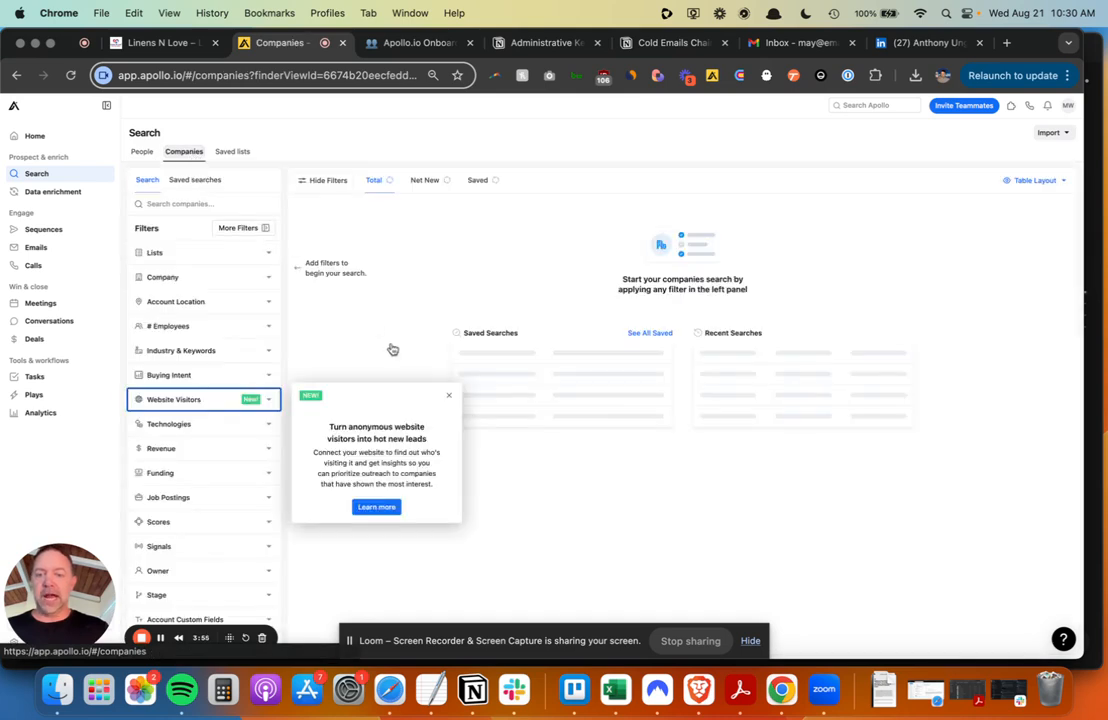
- Dismiss the Website Visitors popup and set # Employees to a custom range with minimum 10
left_click(448, 395)
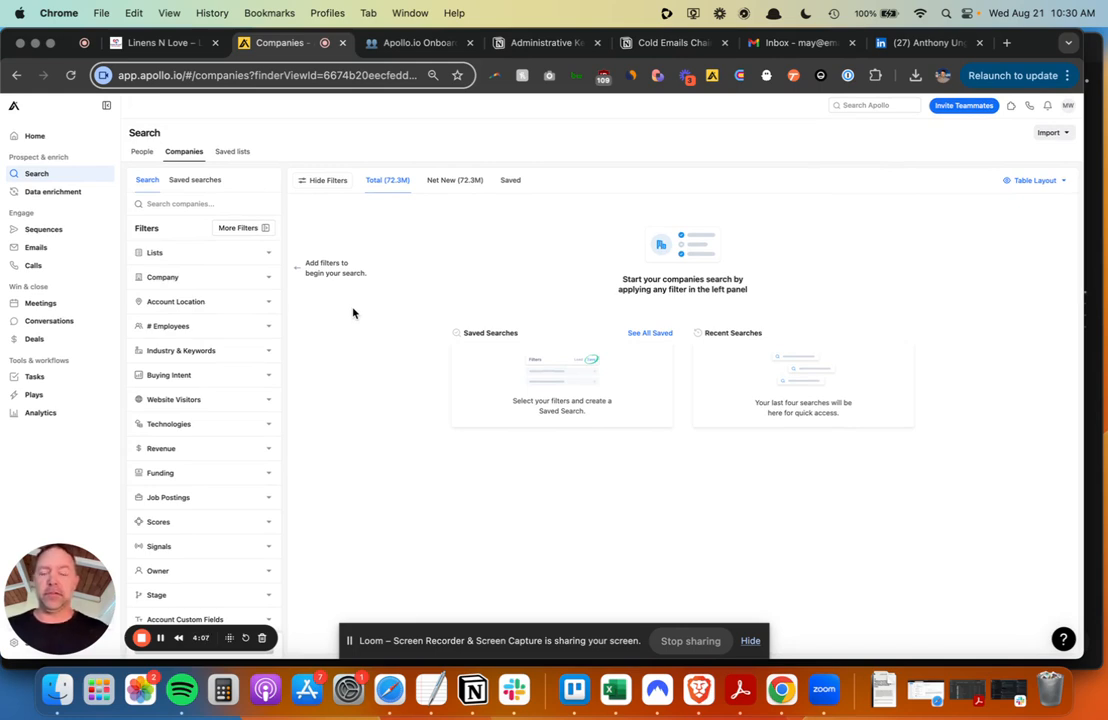
scroll(185, 312, "down", 1)
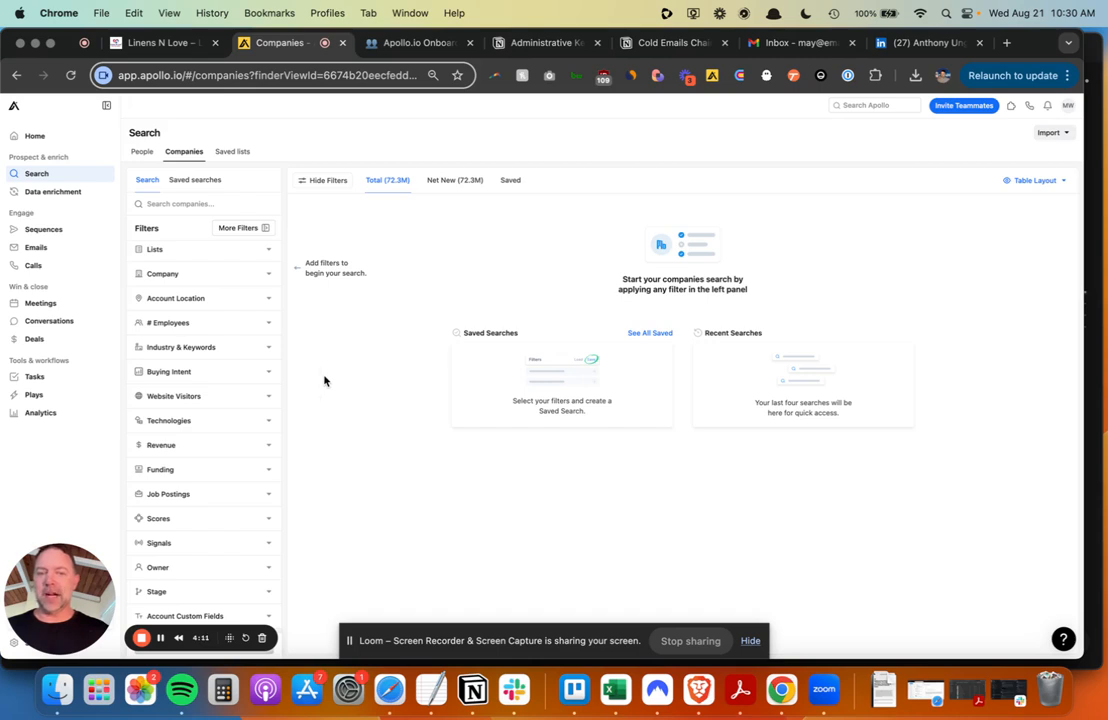
scroll(220, 381, "up", 1)
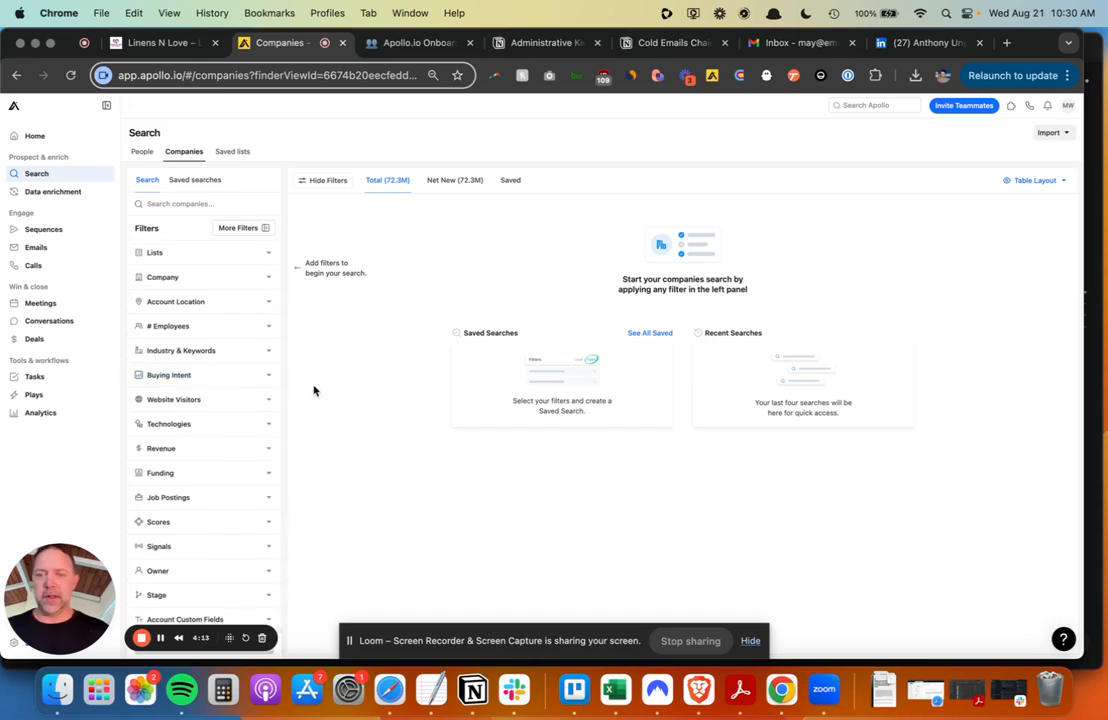
scroll(212, 376, "down", 1)
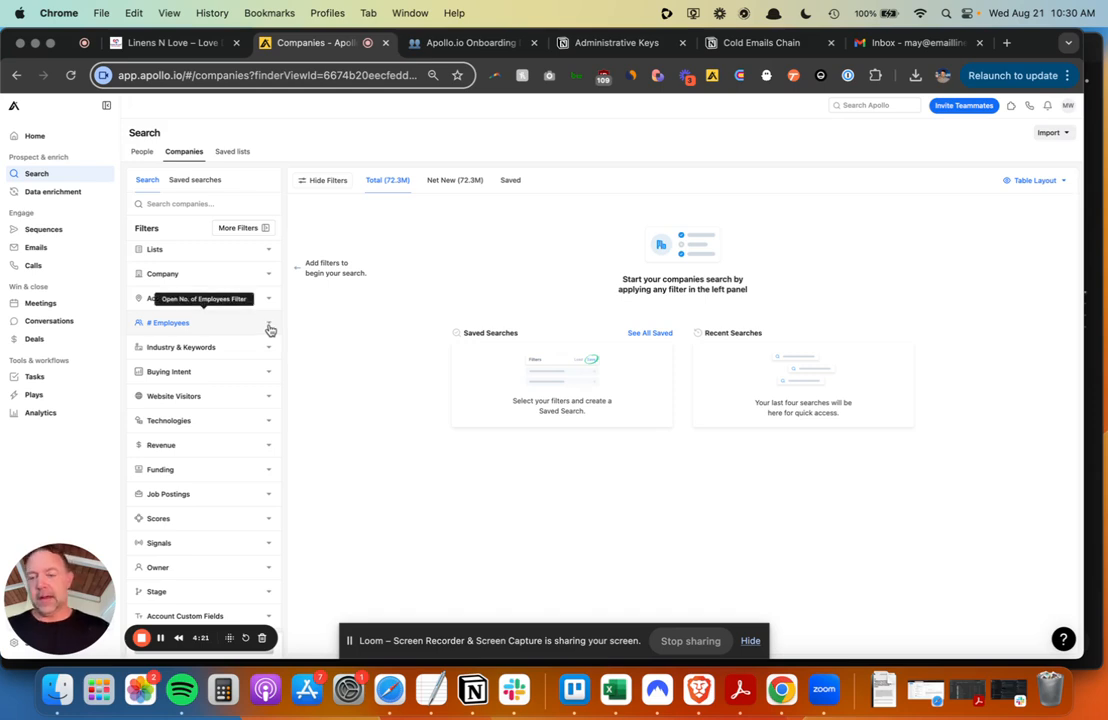
left_click(269, 329)
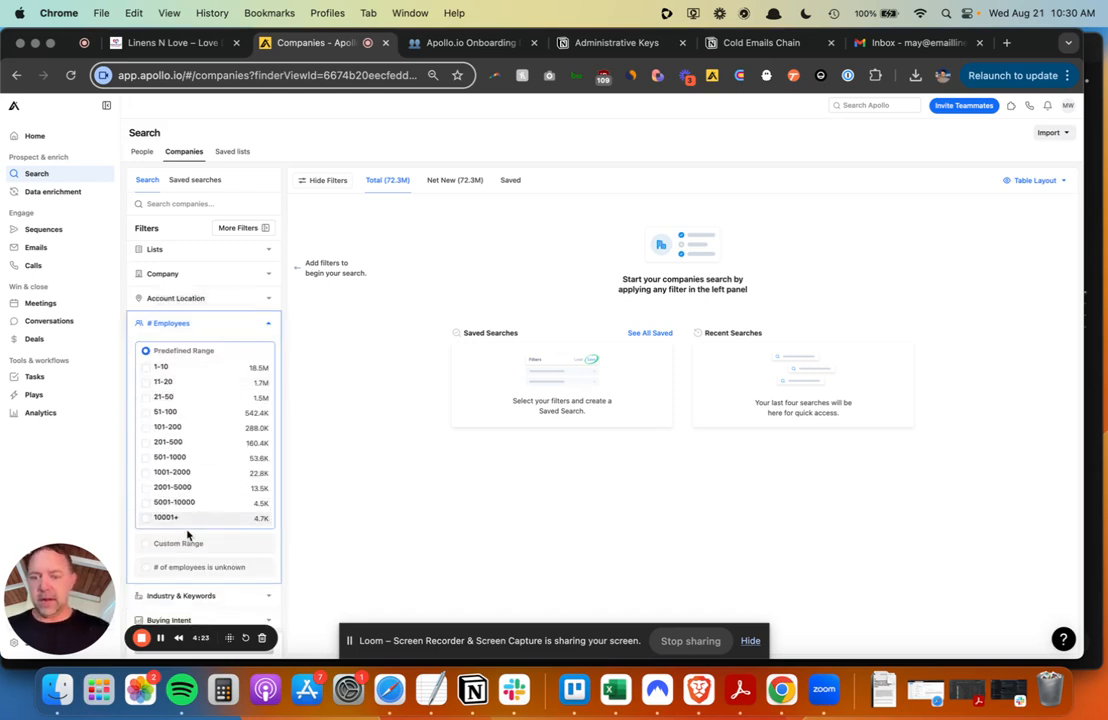
left_click(182, 545)
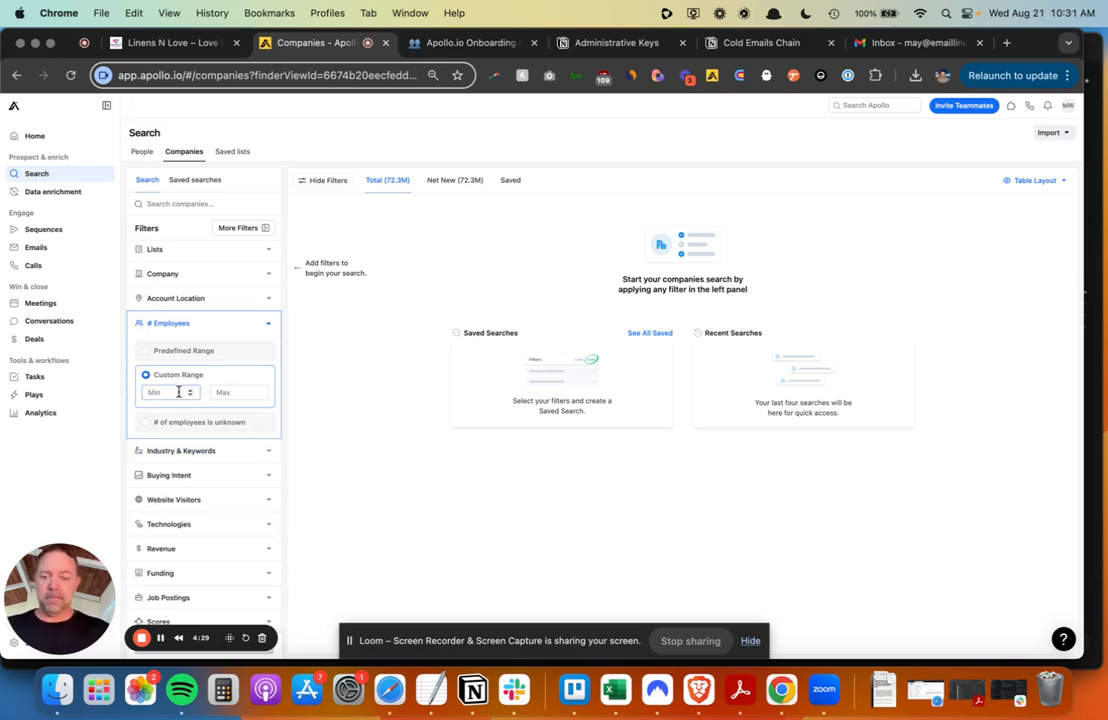
type("10")
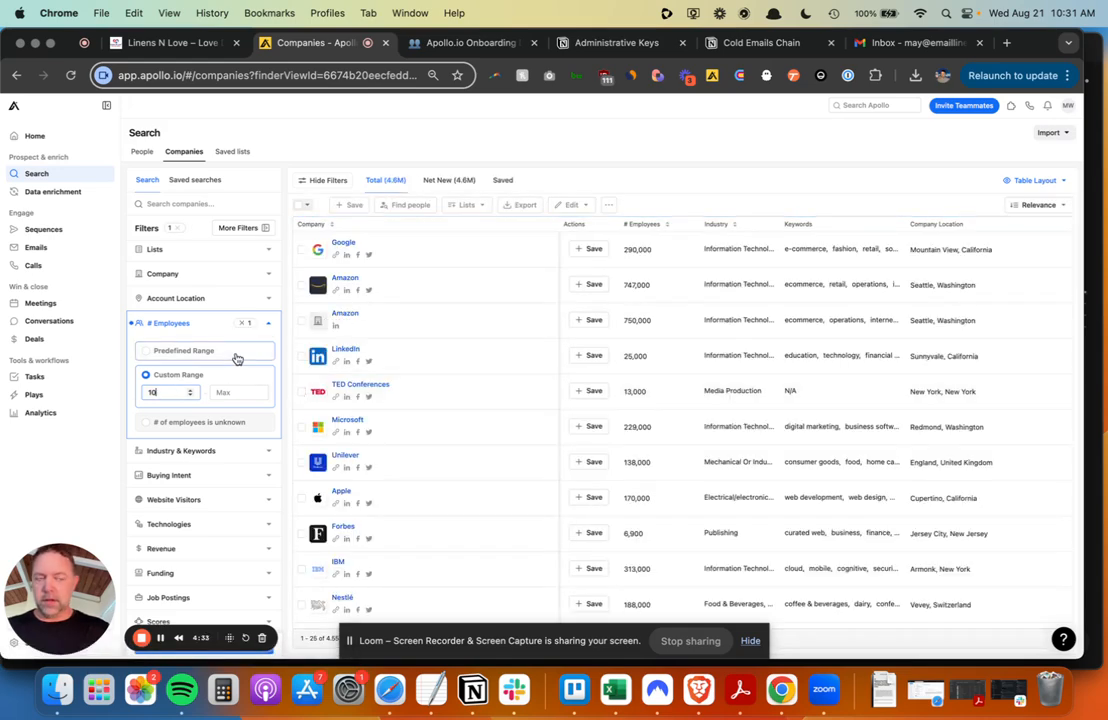
scroll(237, 358, "down", 3)
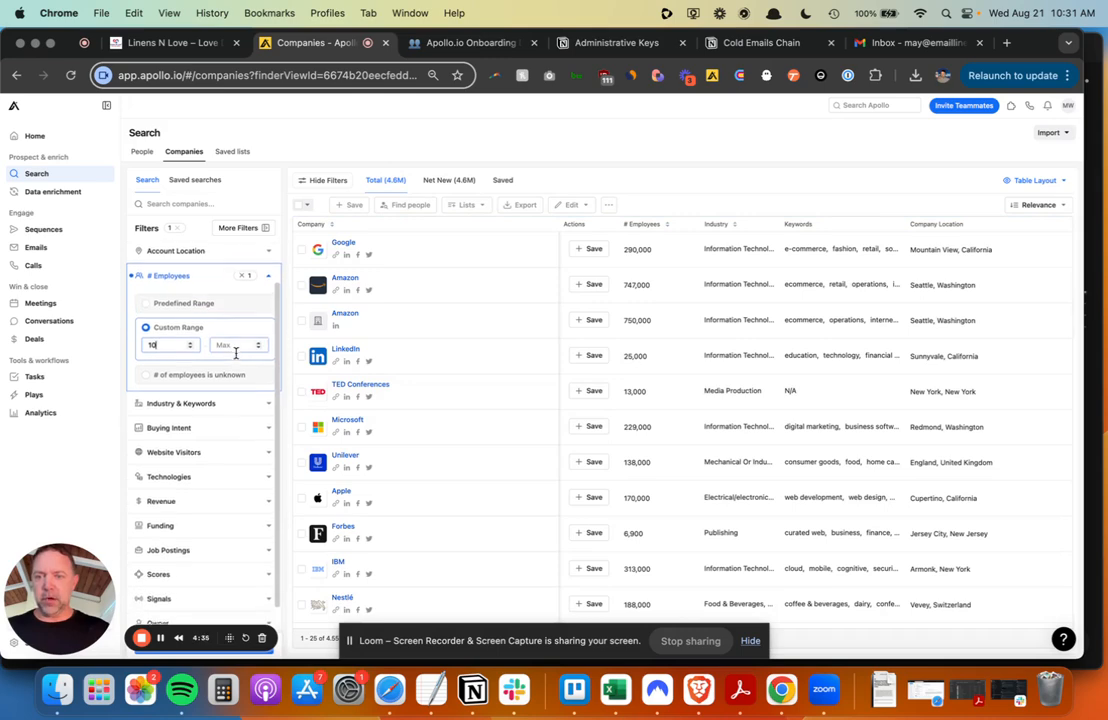
scroll(236, 355, "down", 1)
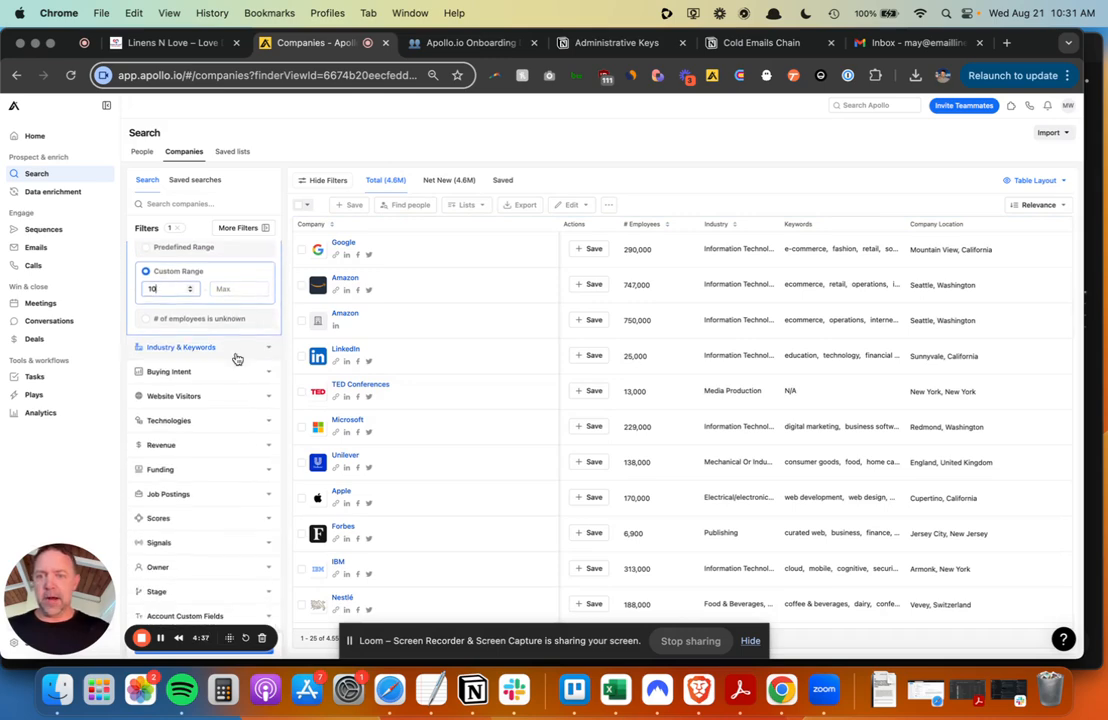
scroll(237, 358, "up", 1)
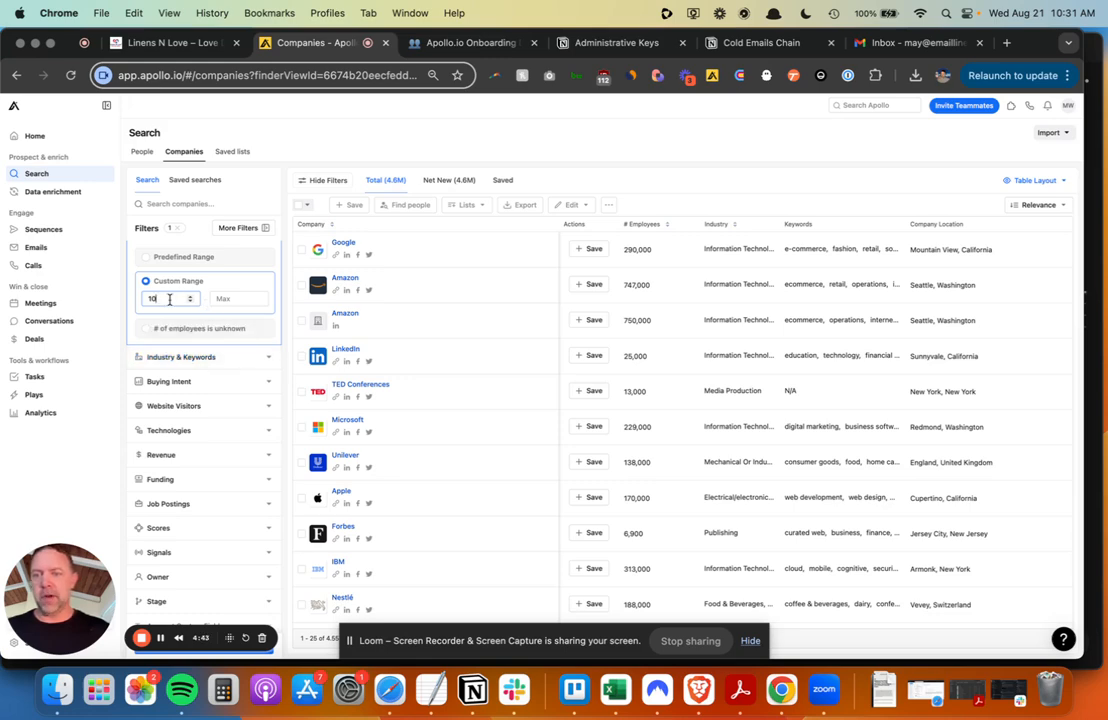
- Add the hospitality industry filter under Industry & Keywords, narrowing results to 81.3K companies
left_click(267, 362)
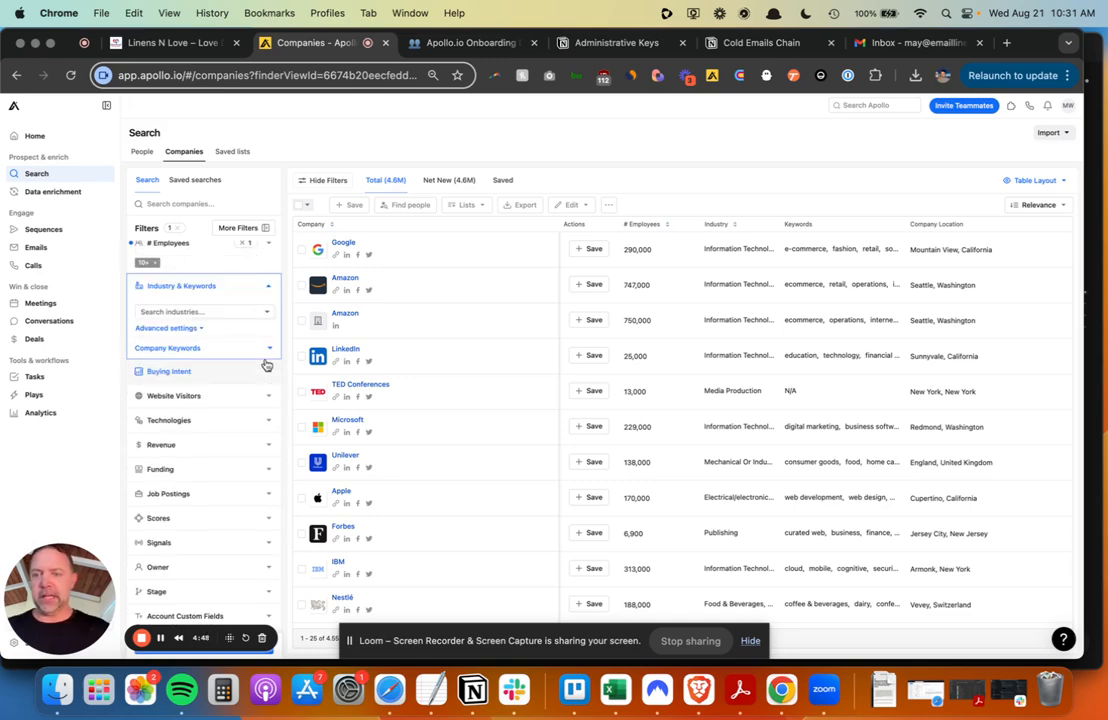
left_click(209, 311)
type("ho")
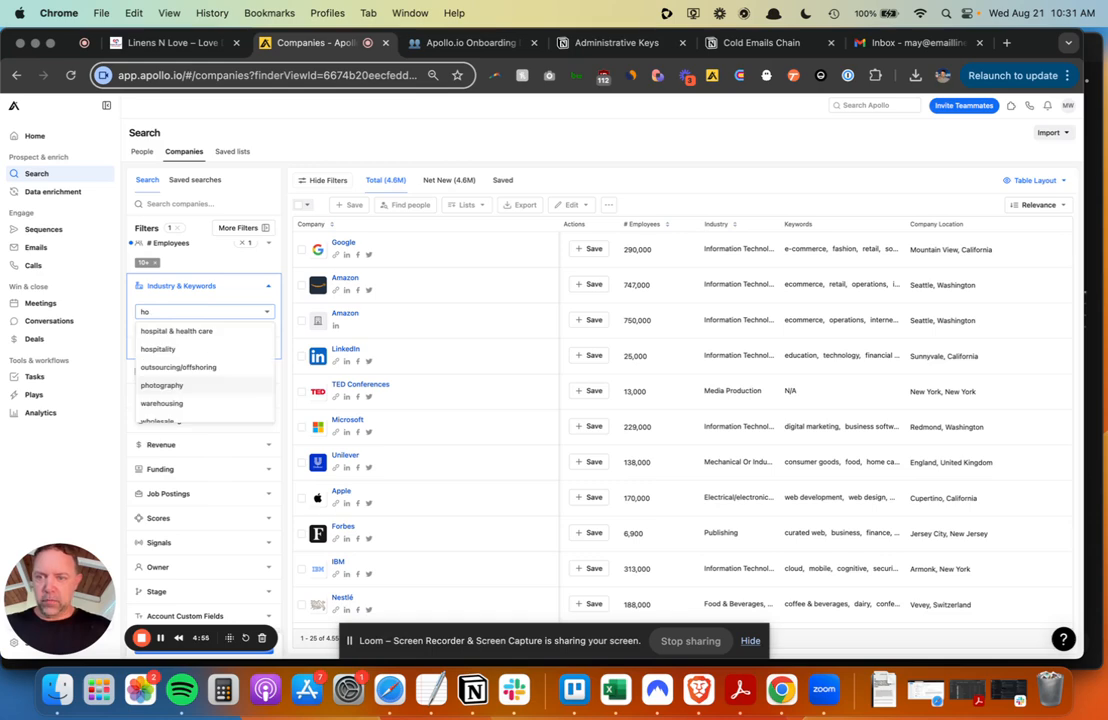
type("spi")
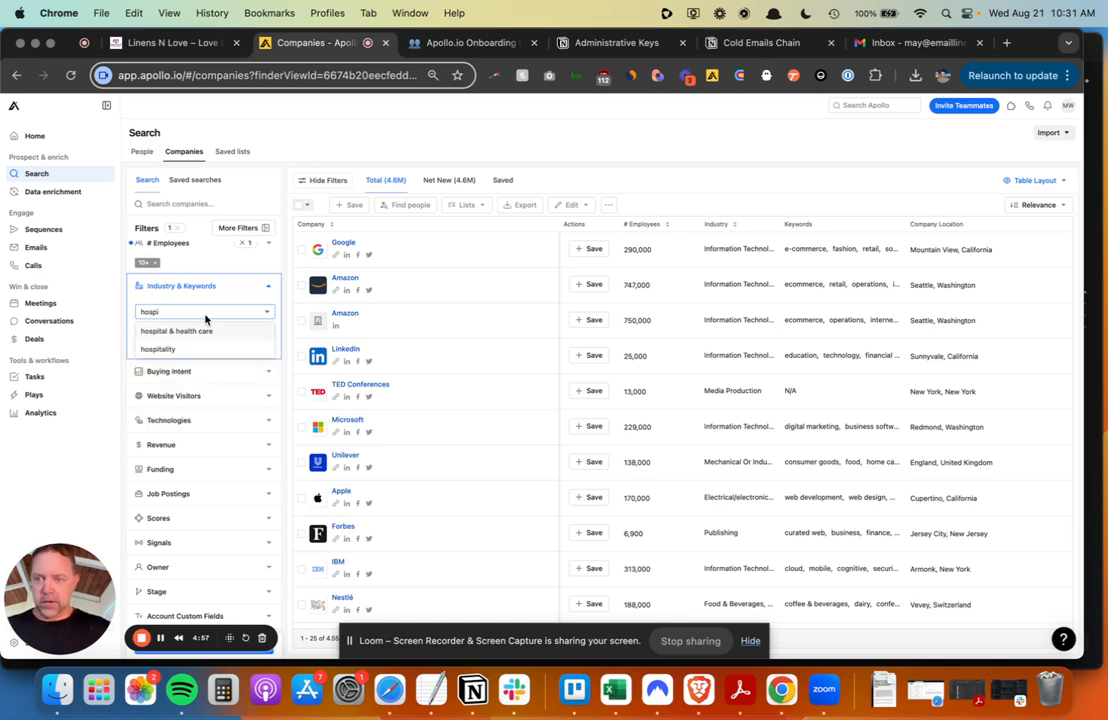
left_click(170, 349)
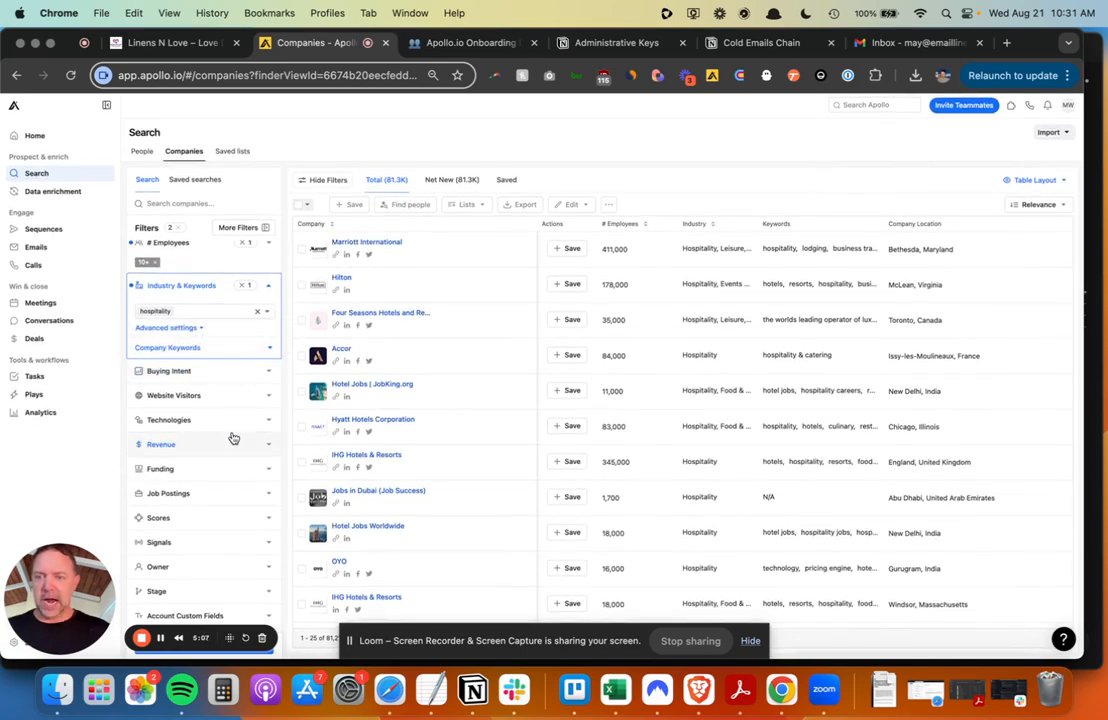
- Include 'hotel' as an Advanced company keyword, leaving 24.4K companies in the results
left_click(180, 348)
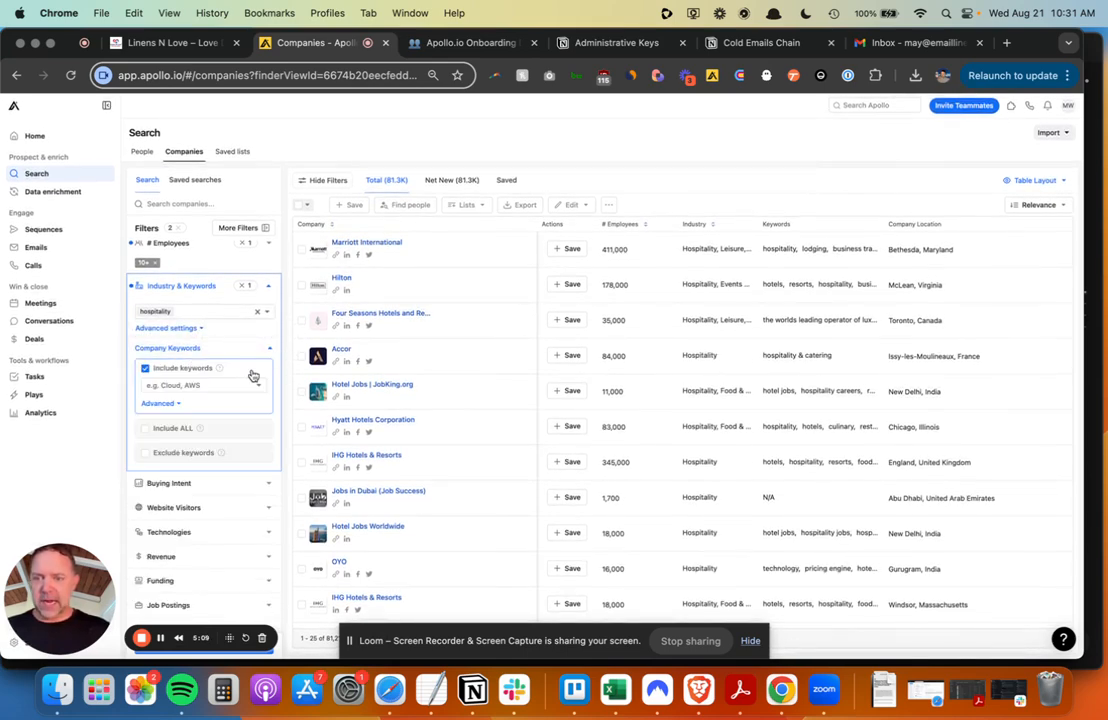
left_click(162, 403)
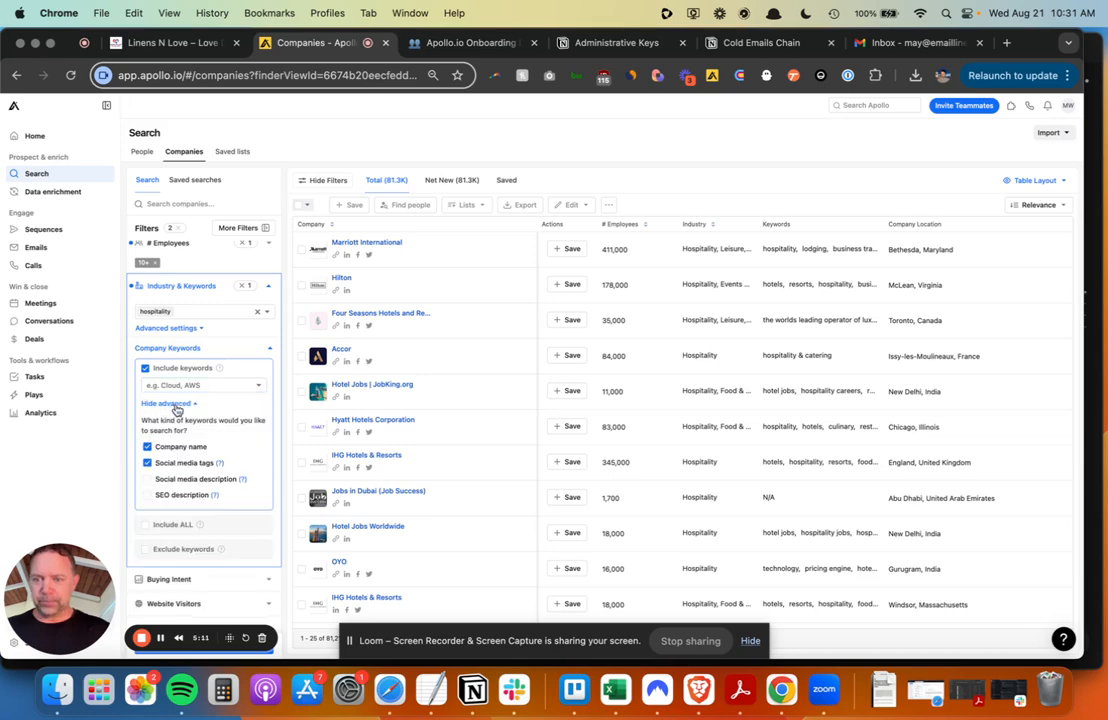
left_click(228, 386)
type("hotel")
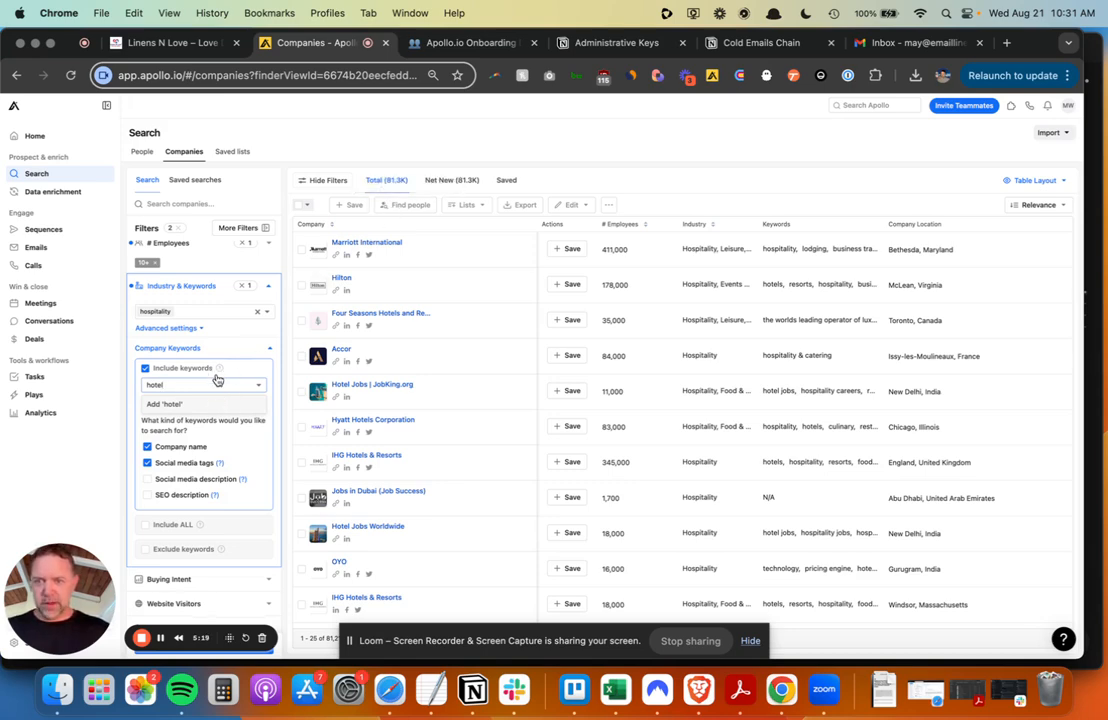
left_click(181, 406)
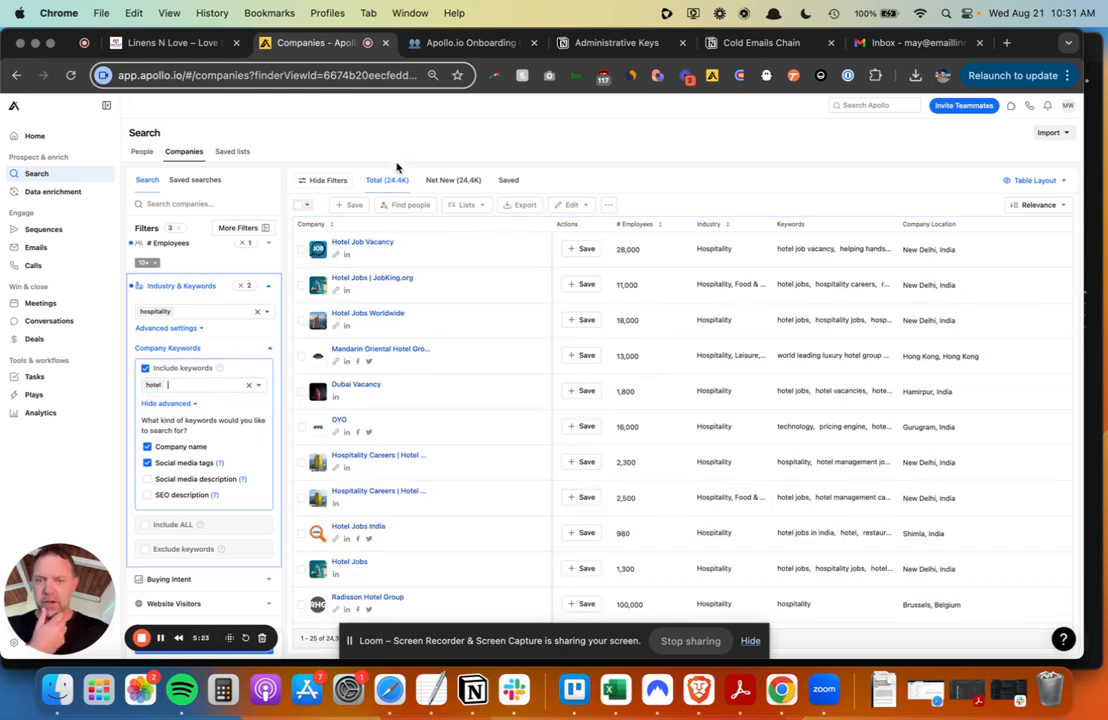
scroll(384, 378, "down", 6)
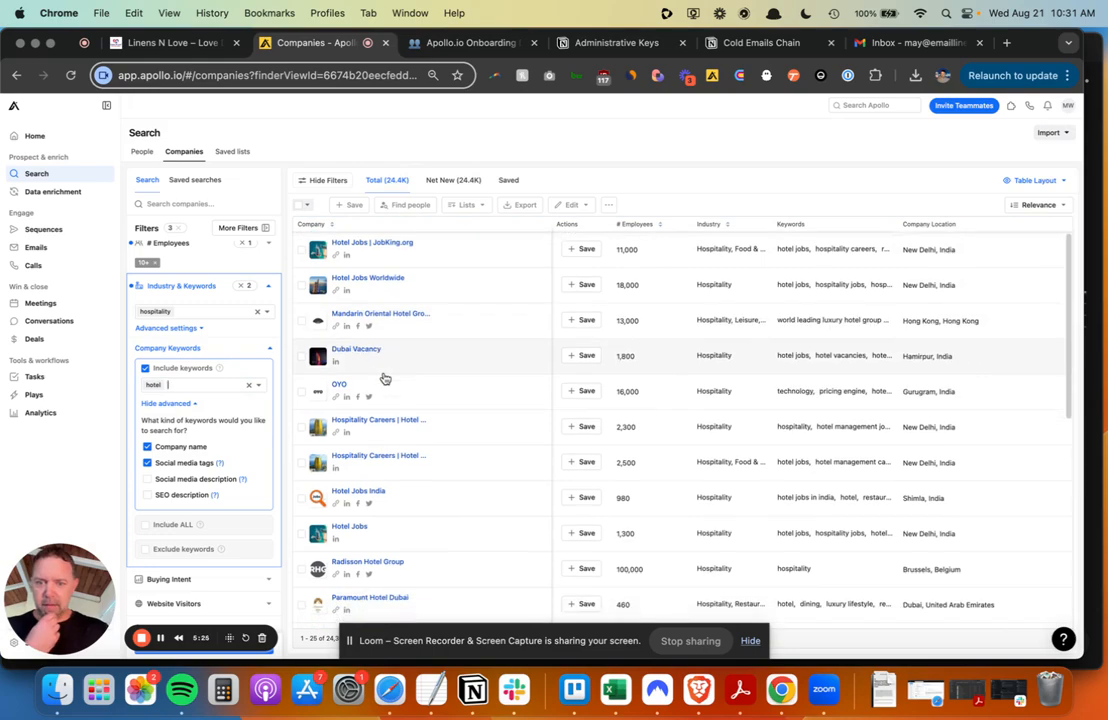
scroll(384, 378, "down", 4)
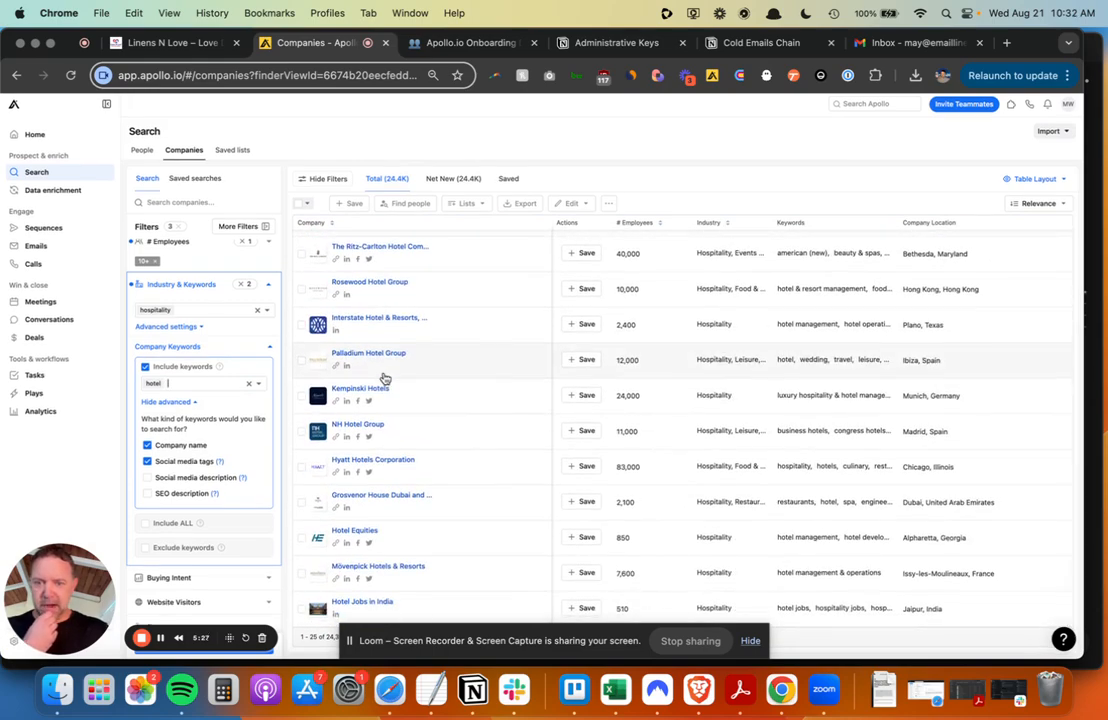
scroll(384, 378, "up", 10)
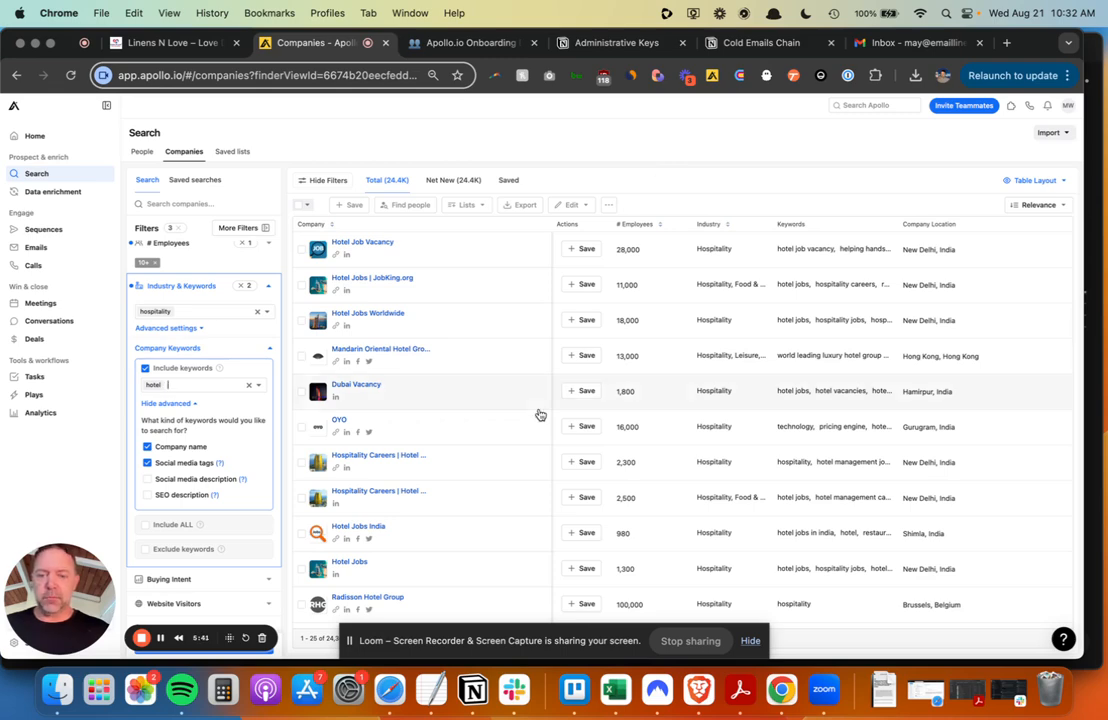
scroll(540, 414, "down", 3)
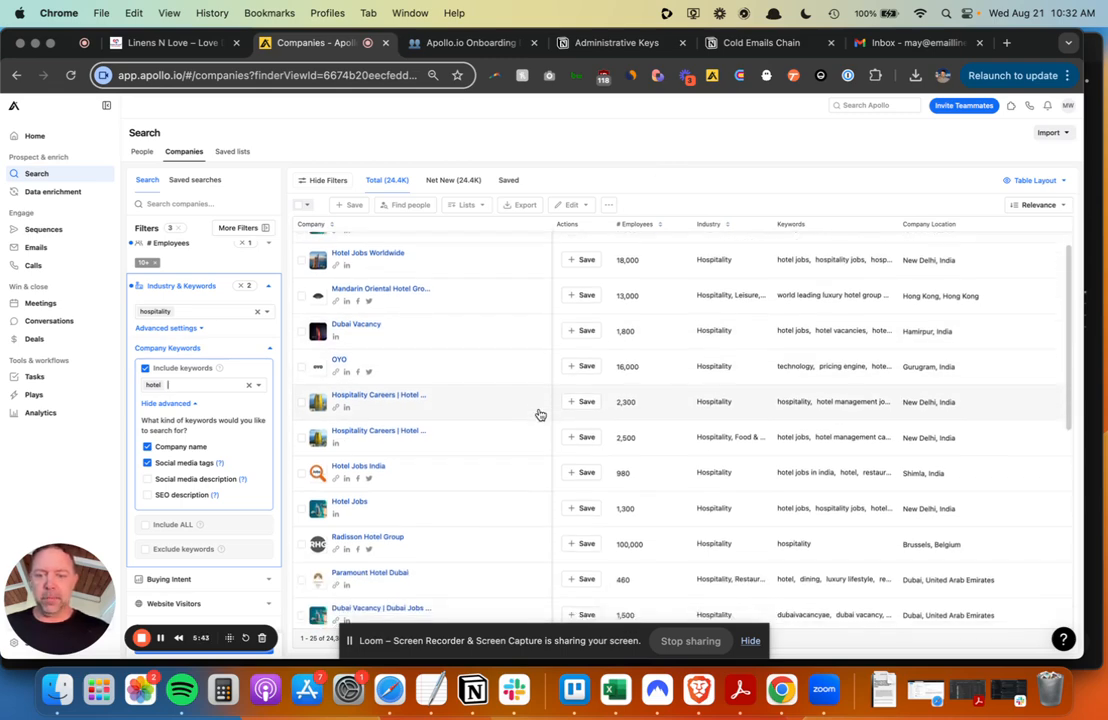
scroll(540, 414, "up", 3)
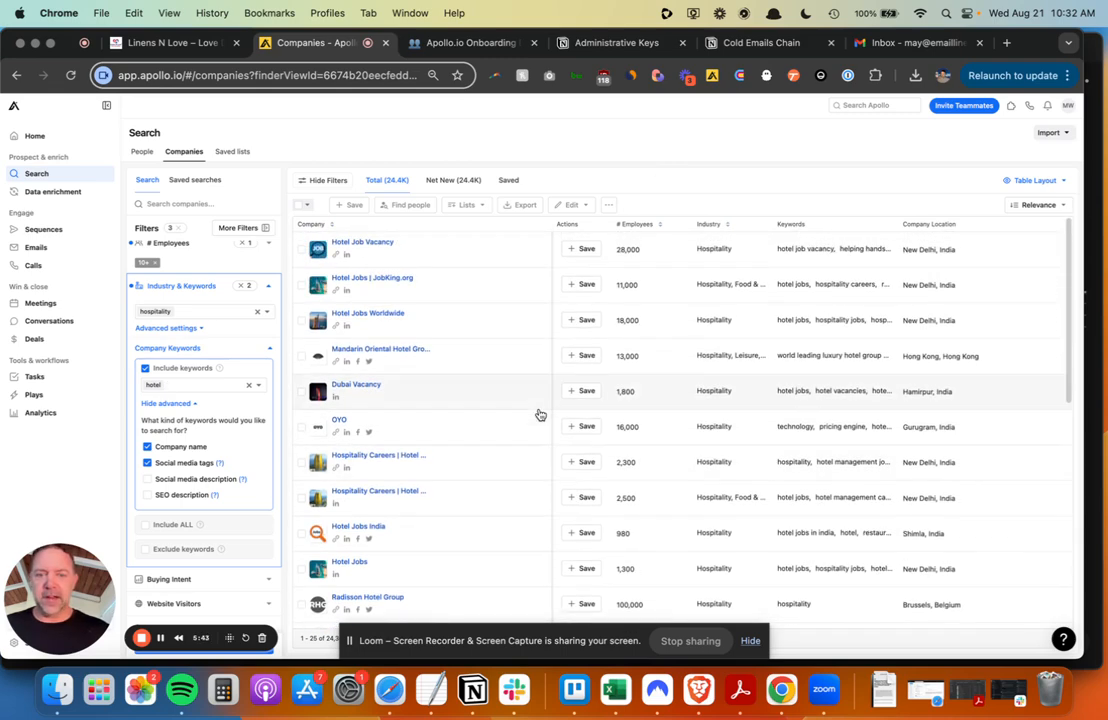
- Search Apollo for 'marriott', view the Marriott International profile, then go back to results
left_click(868, 106)
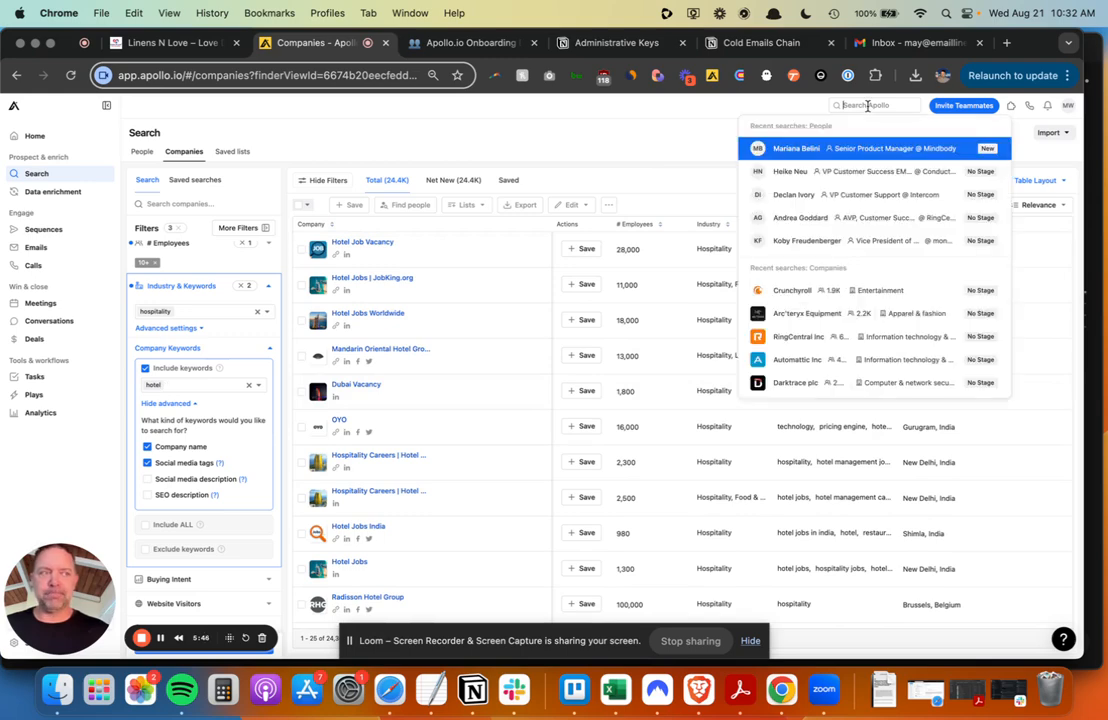
left_click(645, 145)
left_click(890, 104)
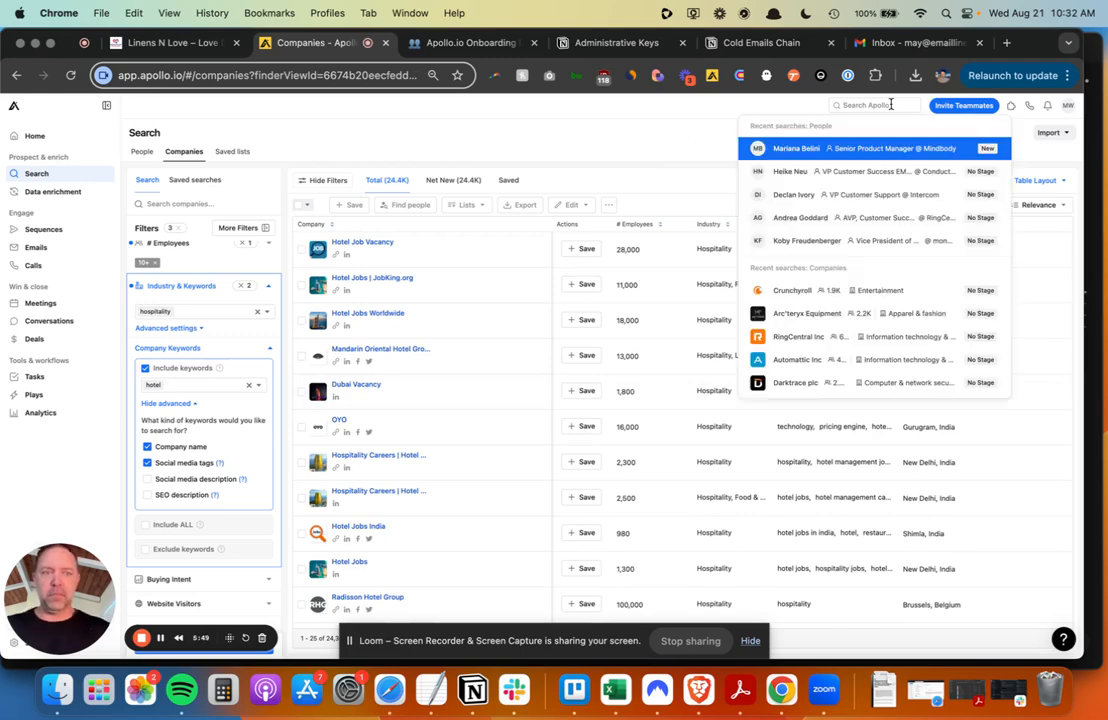
type("marriott")
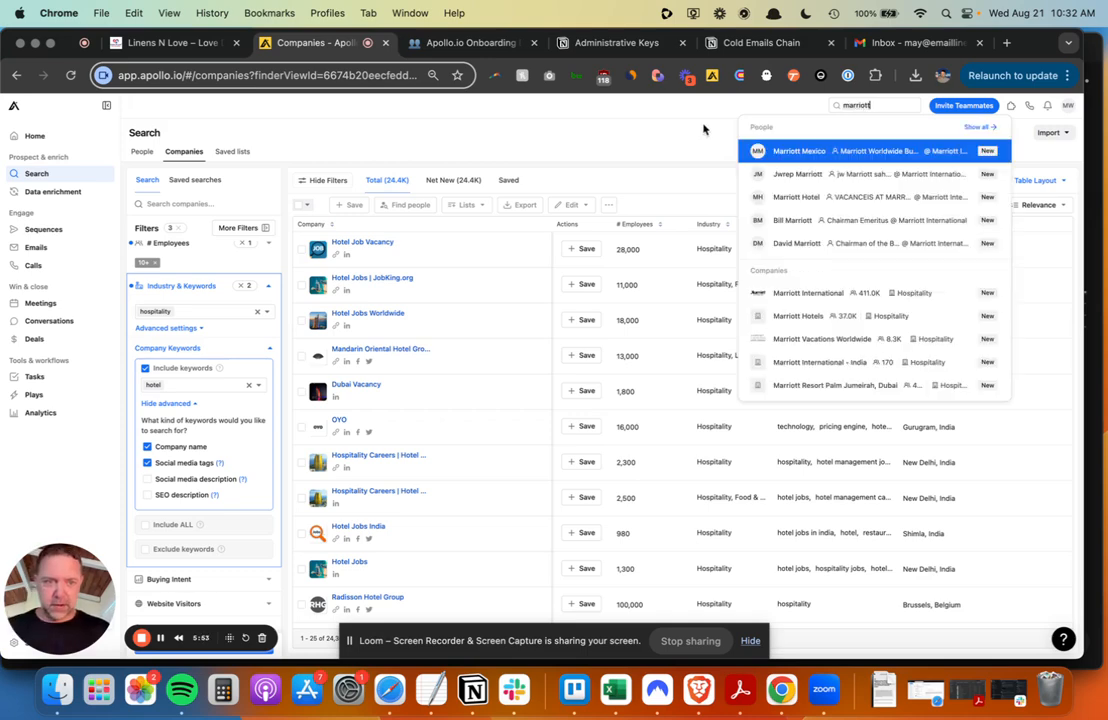
left_click(897, 295)
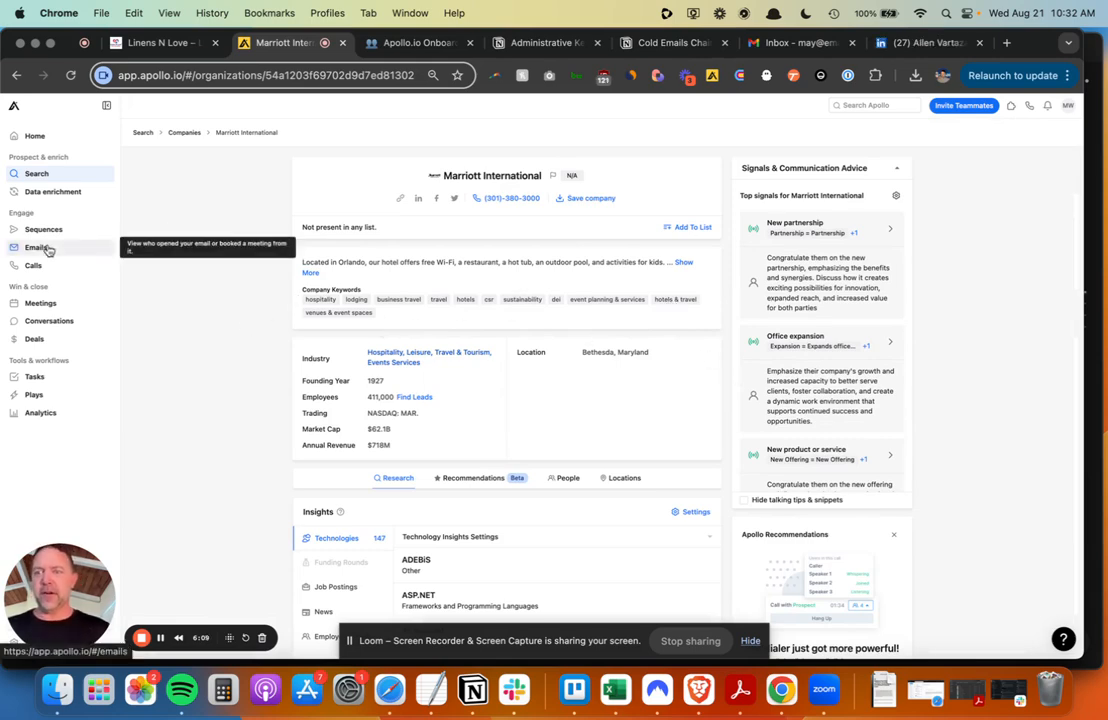
left_click(17, 75)
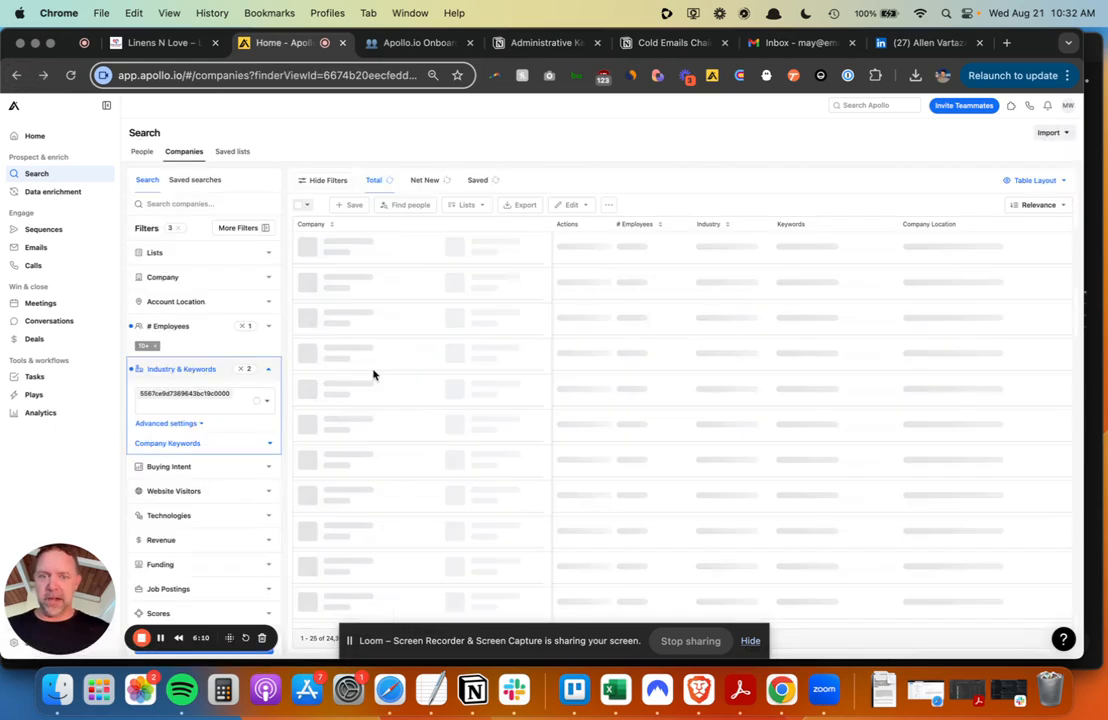
- Replace the 'hotel' keyword with included keywords 'hotels' and 'hotel', widening results to 31.1K
scroll(225, 357, "down", 2)
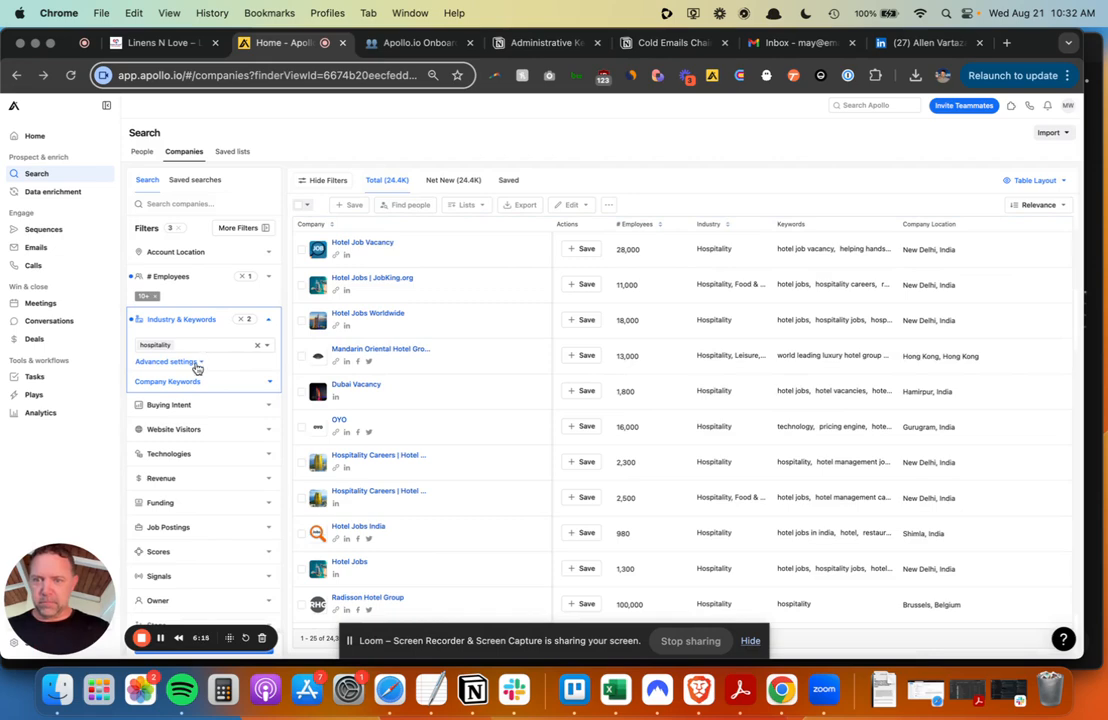
left_click(263, 381)
left_click(187, 421)
key("BackSpace")
type("hotels")
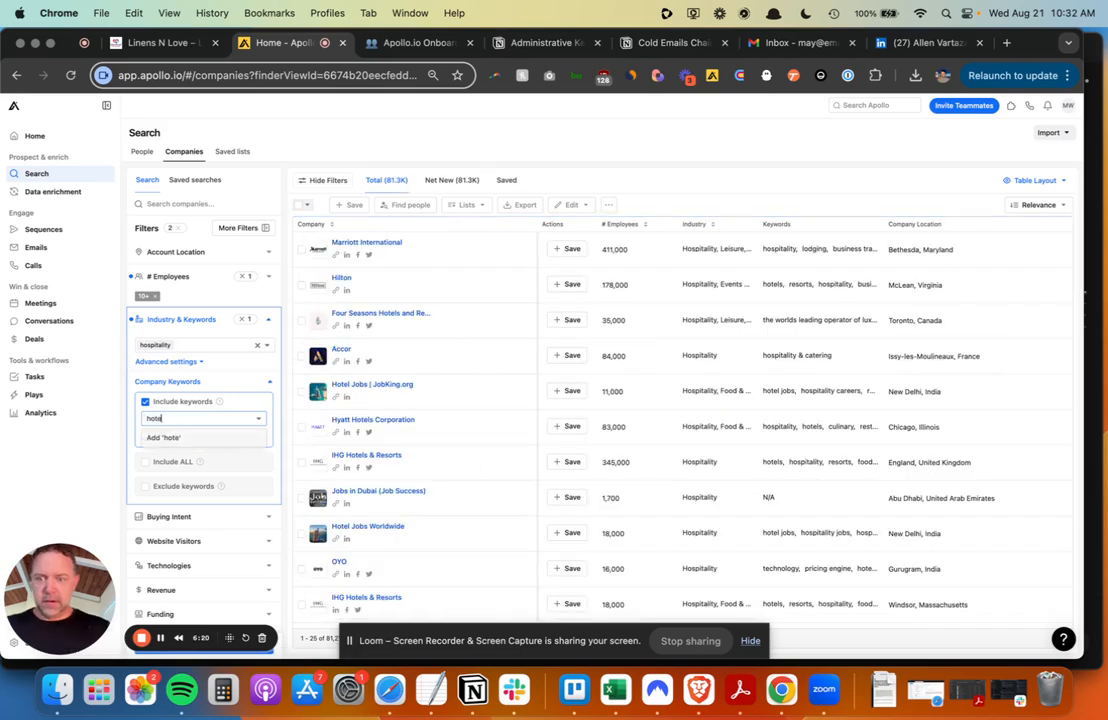
left_click(190, 440)
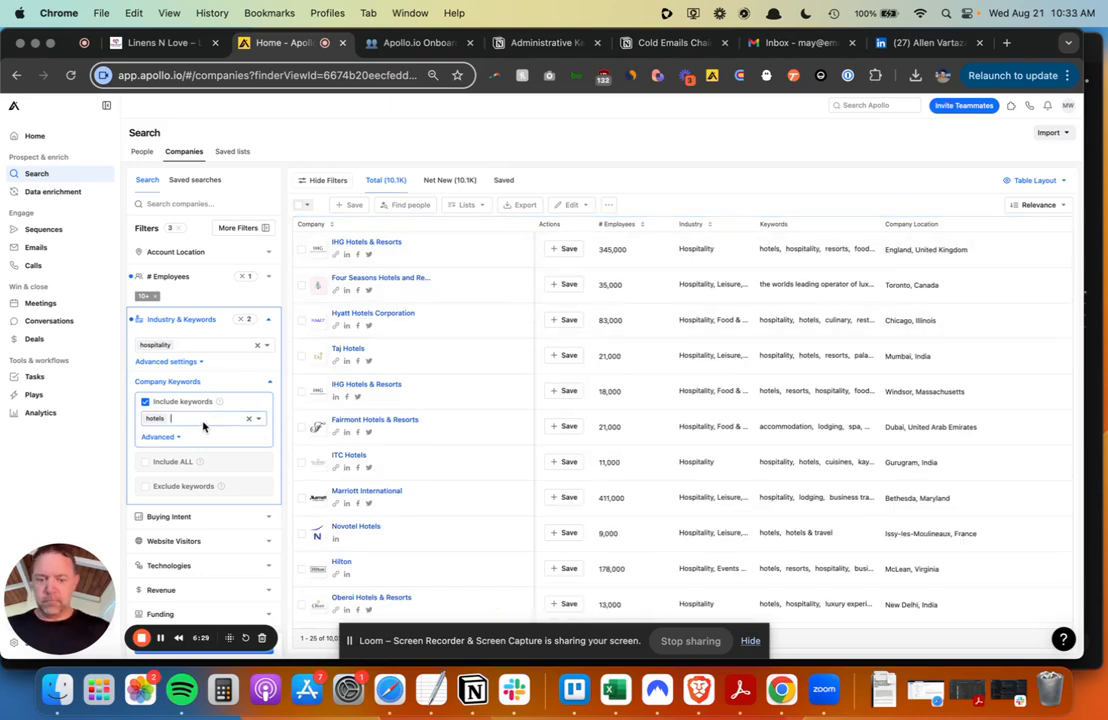
type("hi")
type("otel")
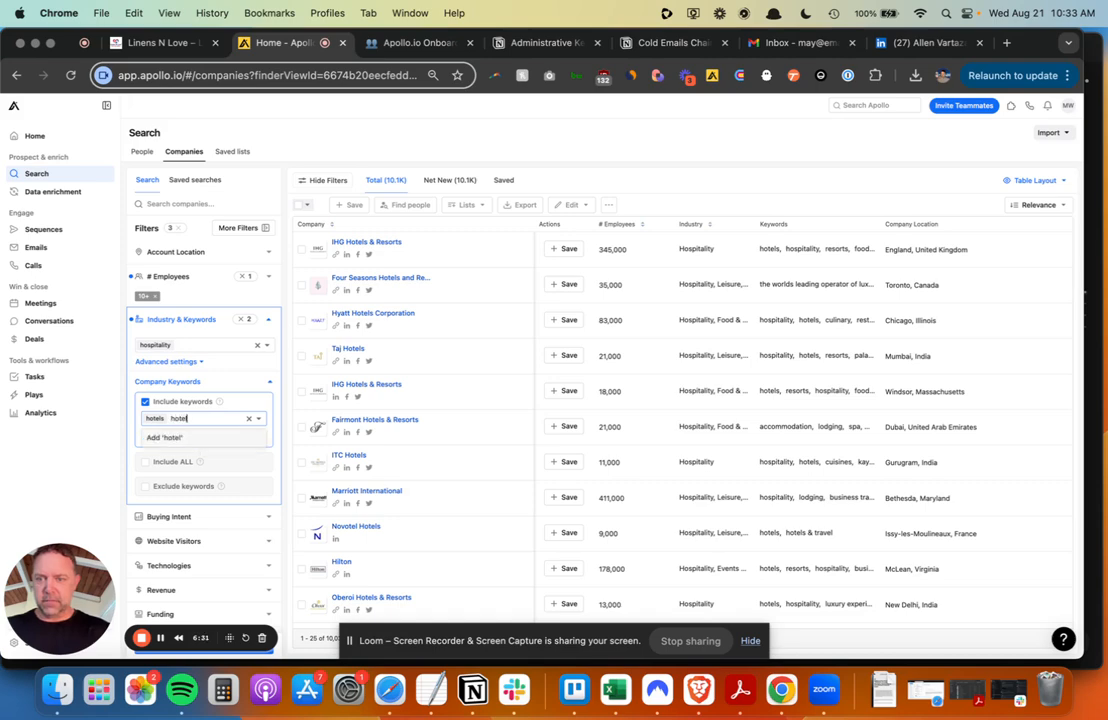
left_click(200, 438)
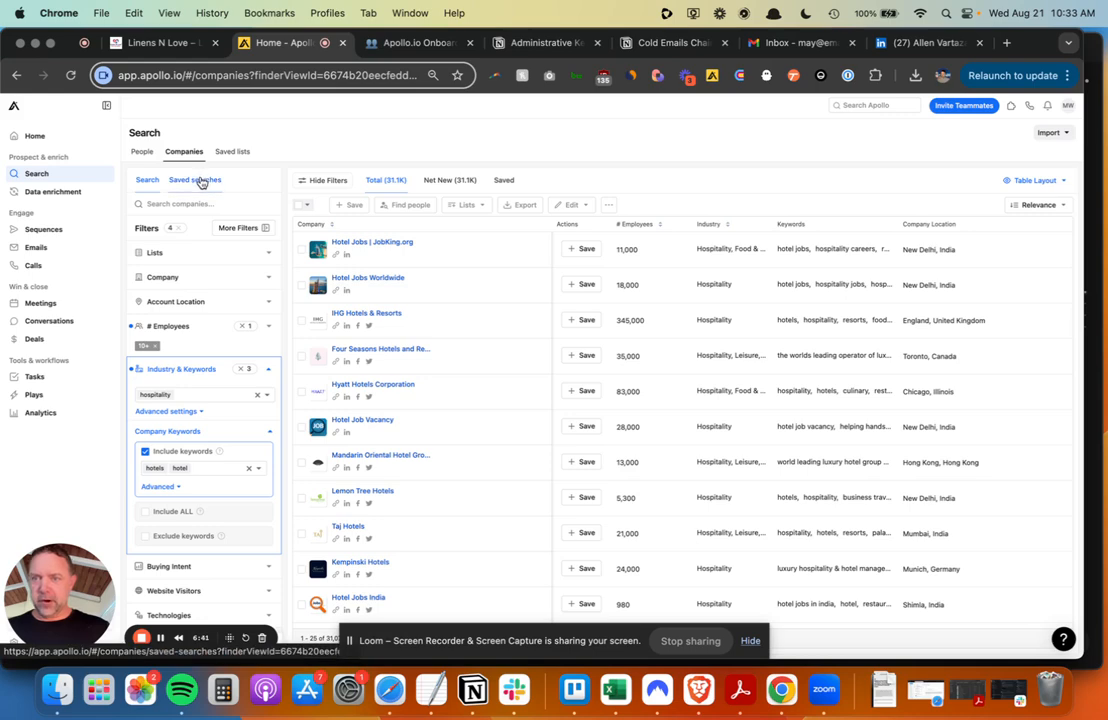
scroll(208, 299, "down", 5)
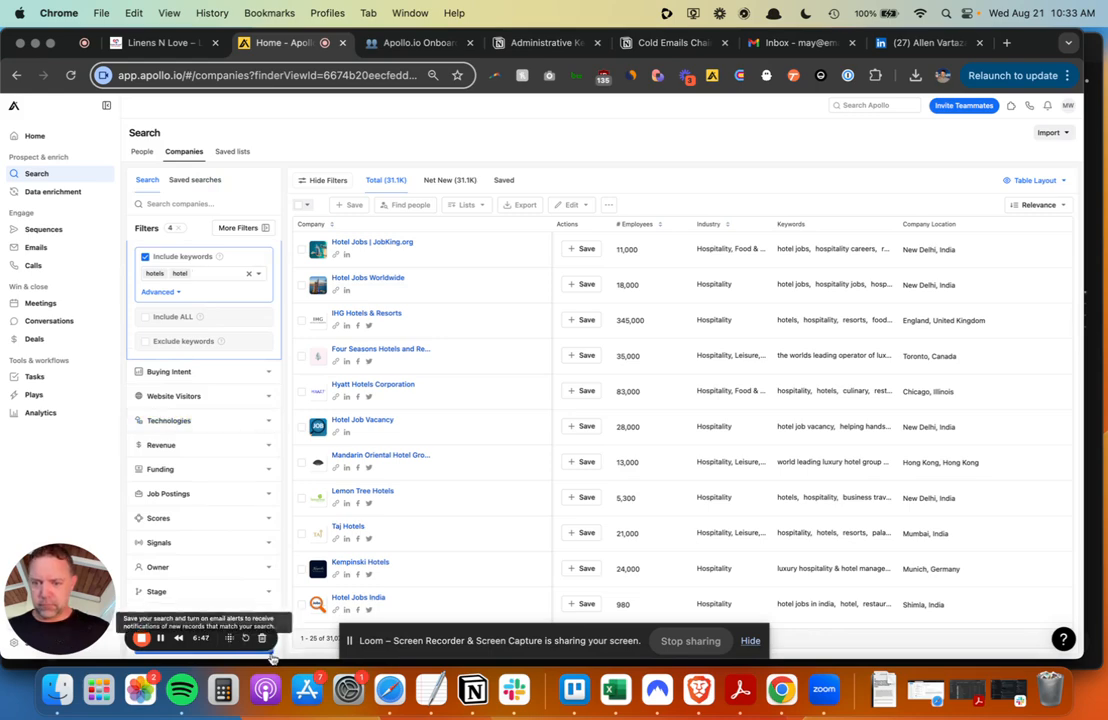
- Save the 31.1K-company search with Public visibility under the name 'Hotels'
left_click(349, 204)
left_click(516, 188)
type("Hotels")
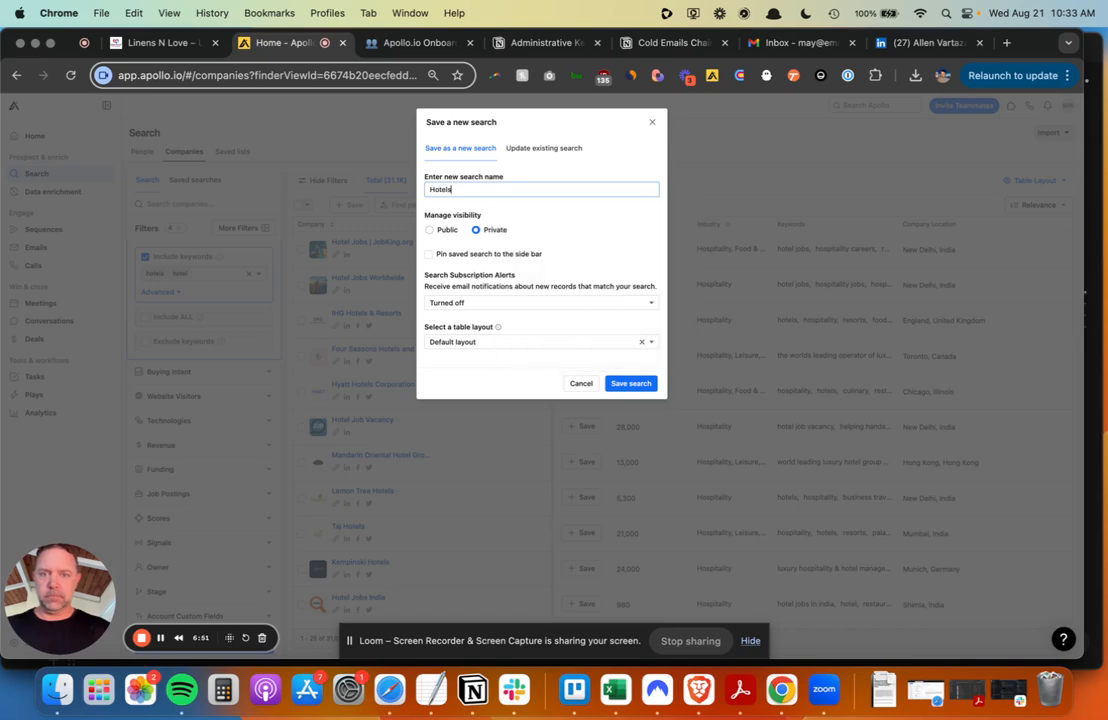
left_click(445, 230)
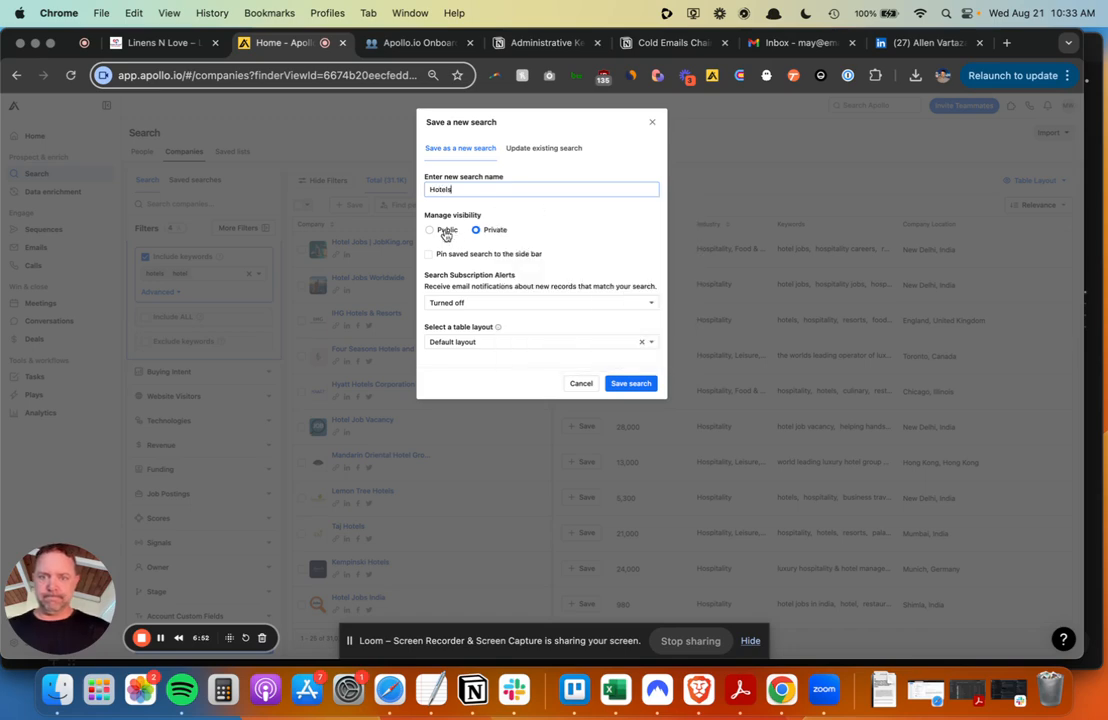
left_click(633, 384)
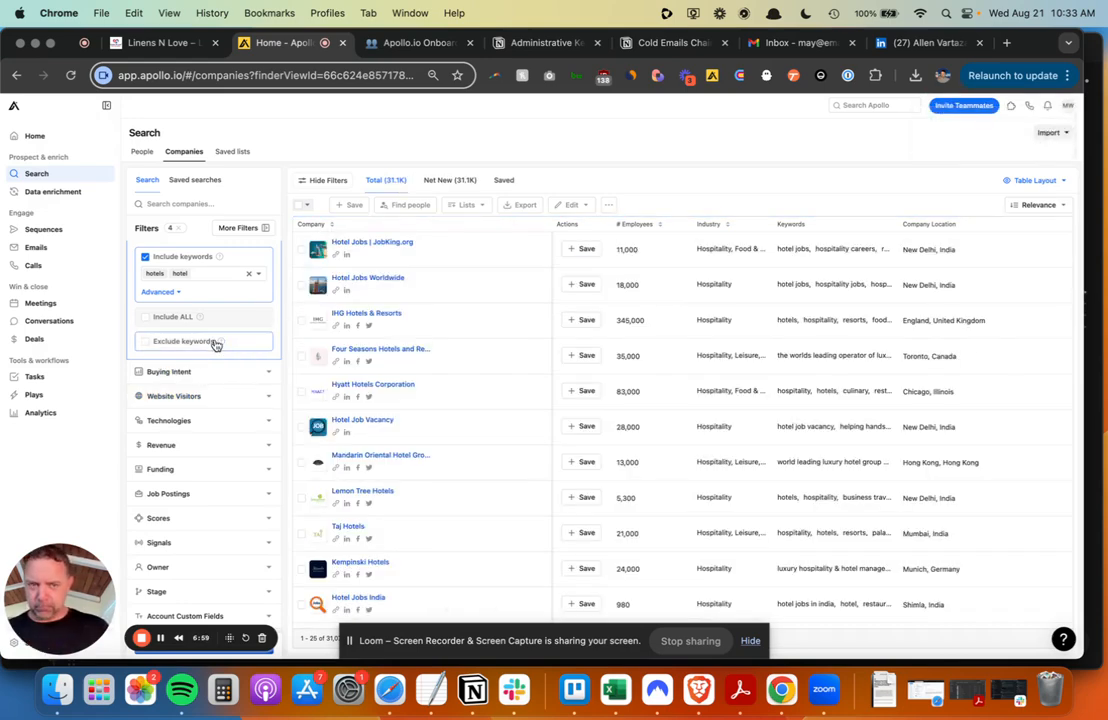
- Try a company name search for 'marr', then clear it
left_click(201, 203)
type("marriott")
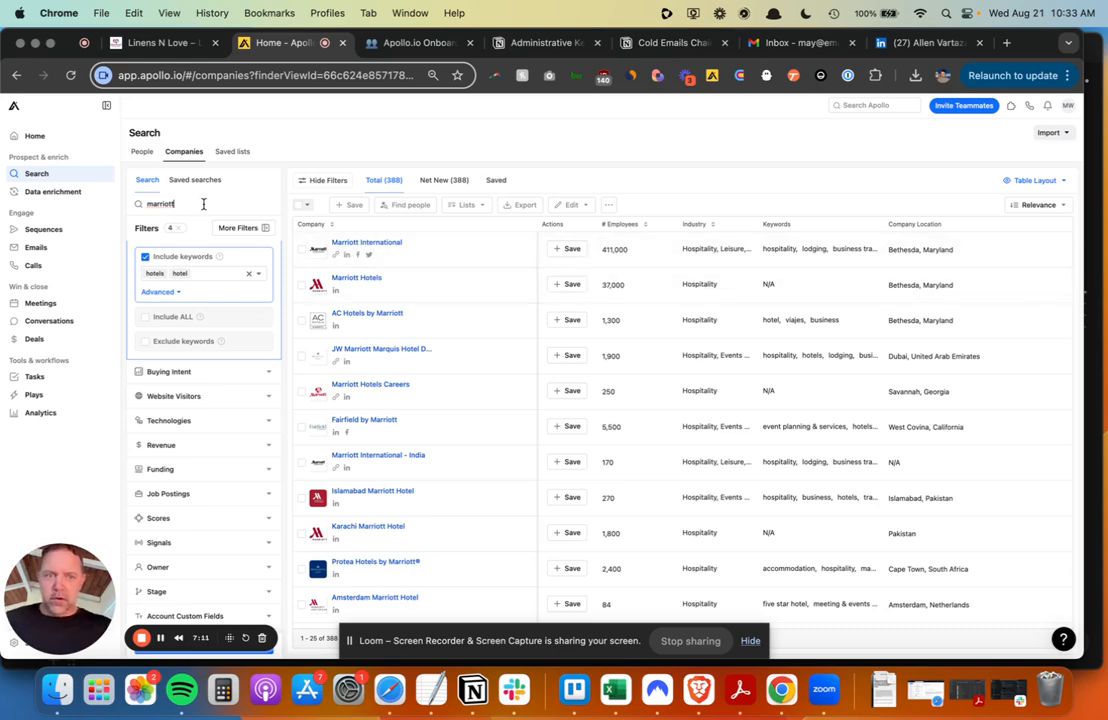
key("BackSpace")
key("BackSpace")
key("BackSpace")
key("BackSpace")
key("BackSpace")
key("BackSpace")
key("BackSpace")
key("BackSpace")
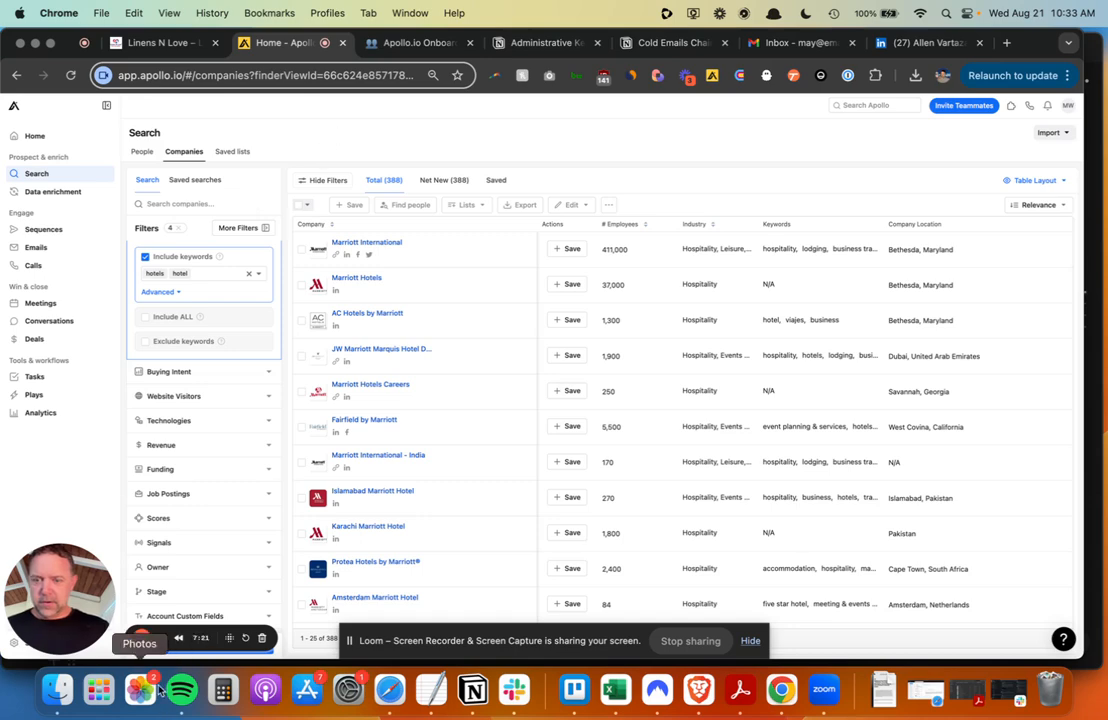
- Reduce the keyword filter to just 'hotels' and scroll through the 10.1K company results
left_click(162, 640)
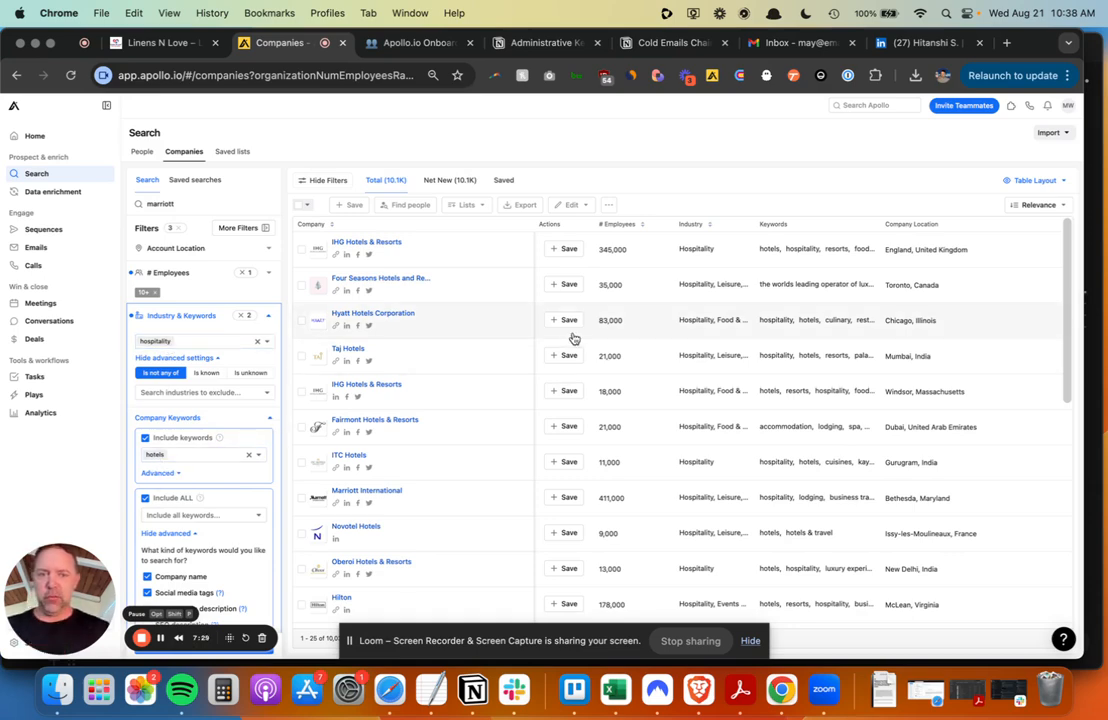
scroll(569, 341, "down", 3)
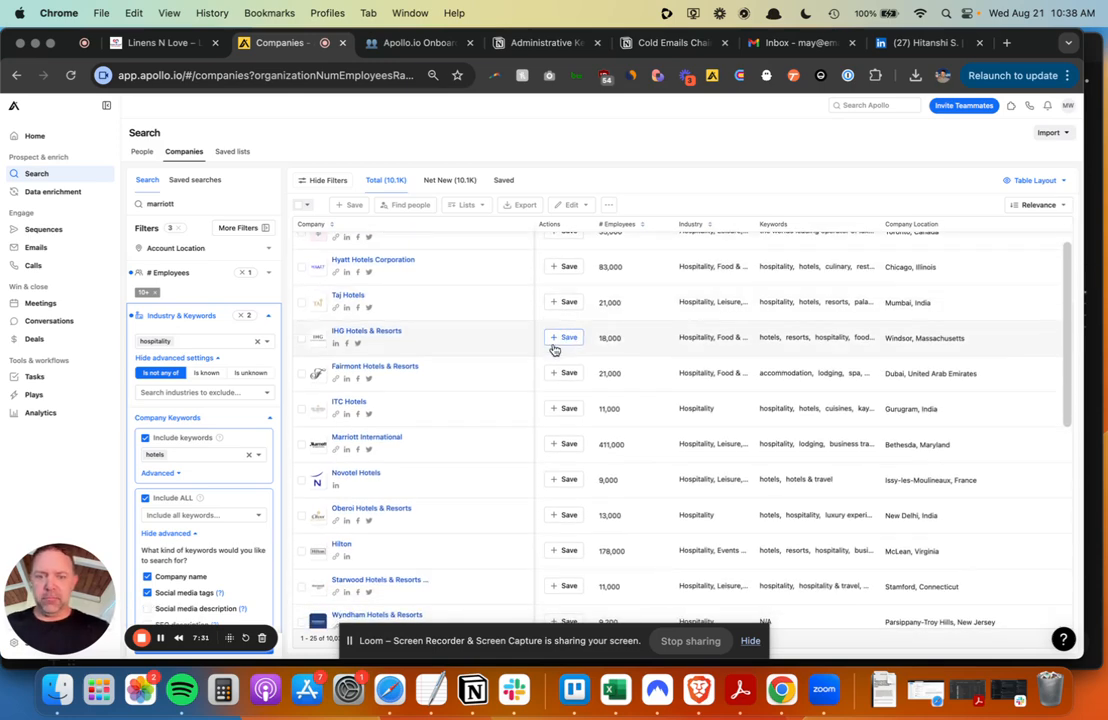
scroll(466, 418, "down", 6)
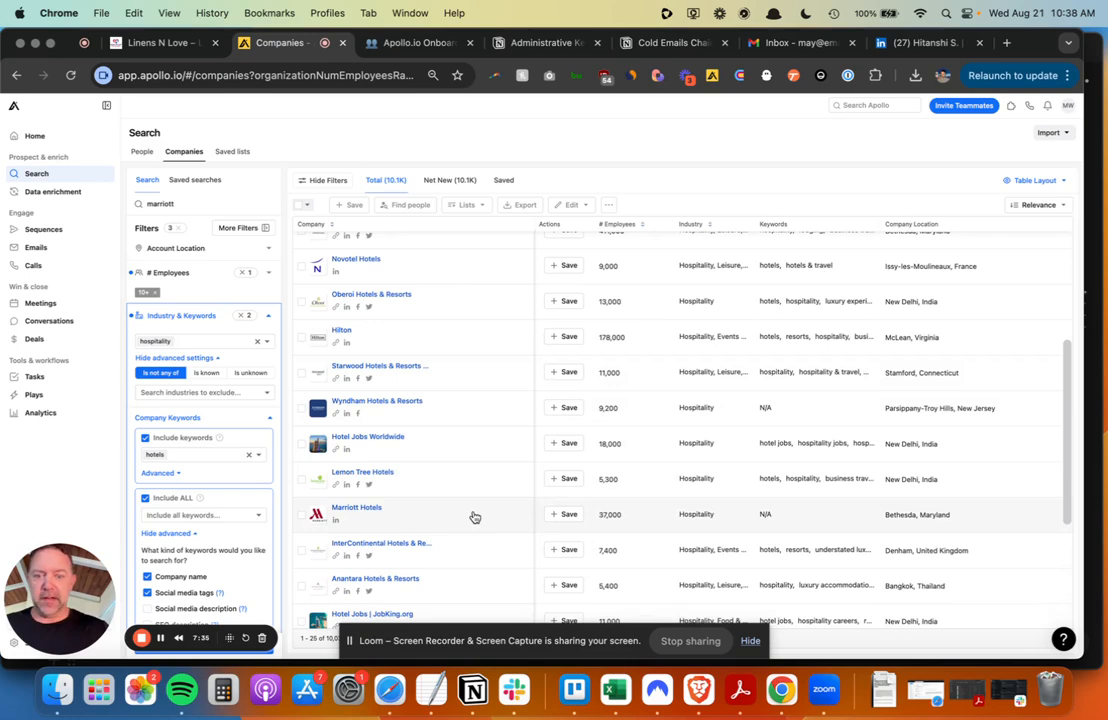
scroll(475, 517, "down", 7)
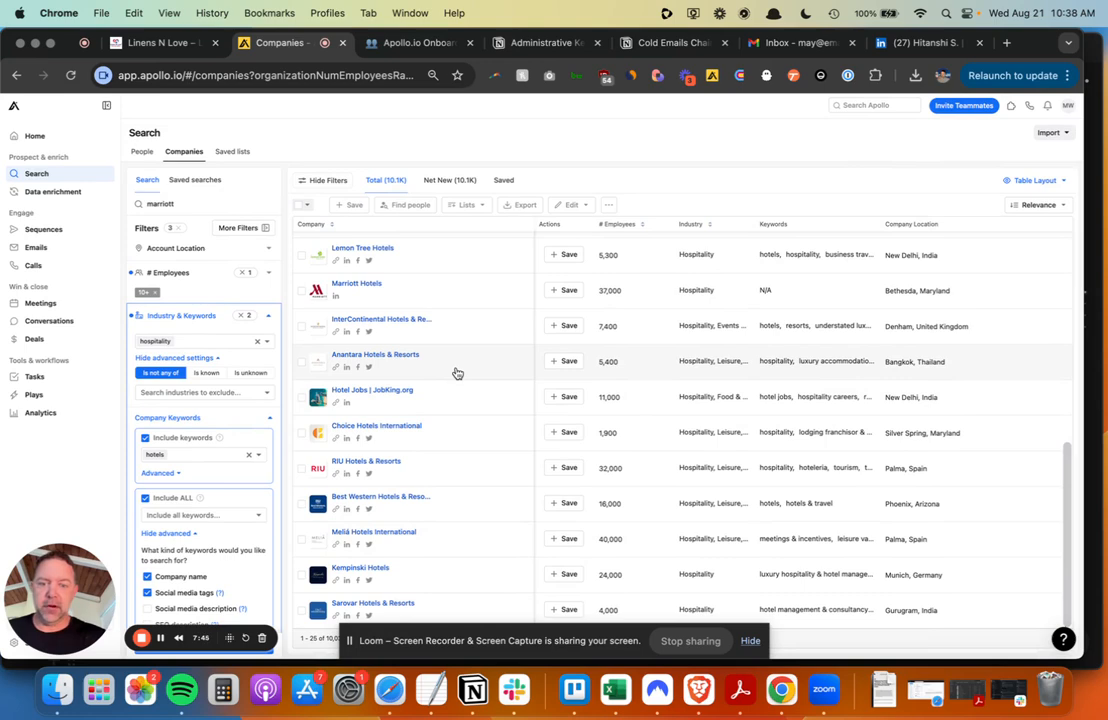
scroll(429, 500, "up", 10)
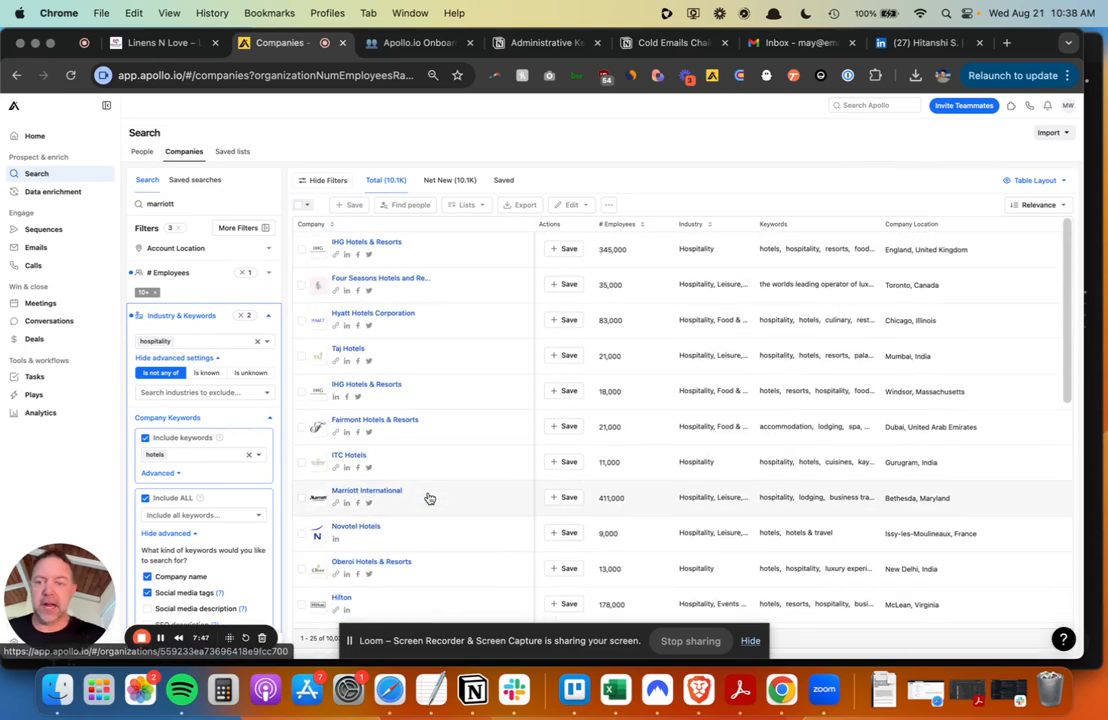
scroll(227, 503, "down", 1)
scroll(228, 505, "up", 3)
scroll(228, 505, "down", 5)
scroll(228, 505, "down", 2)
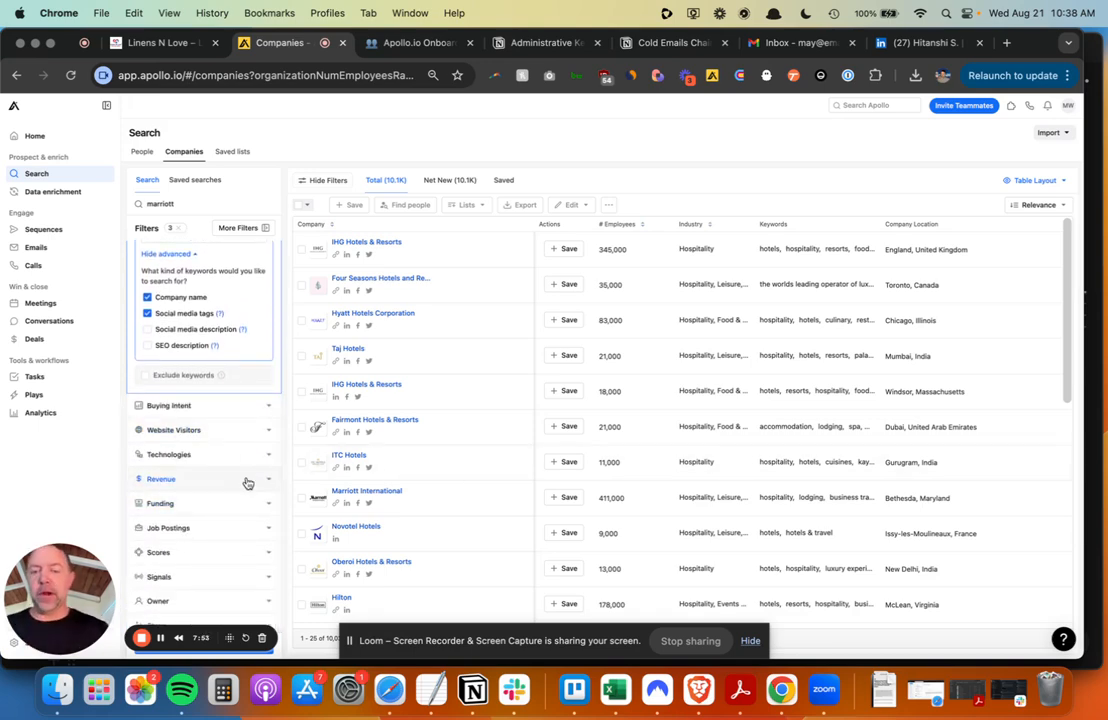
scroll(247, 483, "up", 5)
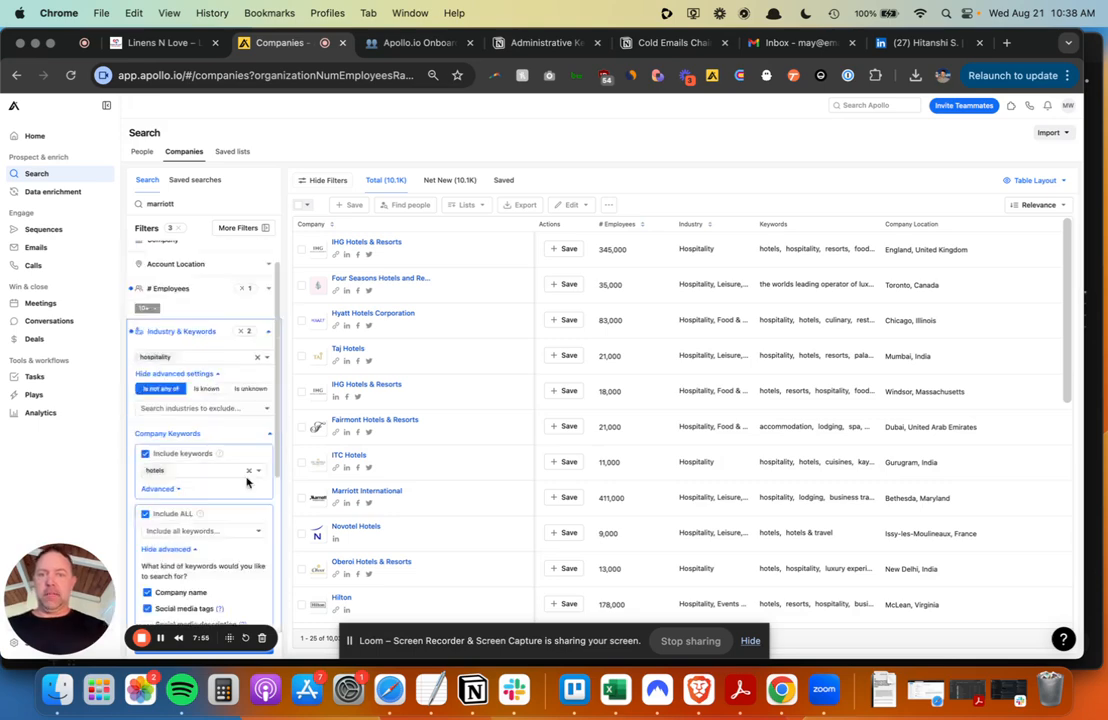
- Select all matching companies, accepting the 10,000-company selection cap
left_click(306, 207)
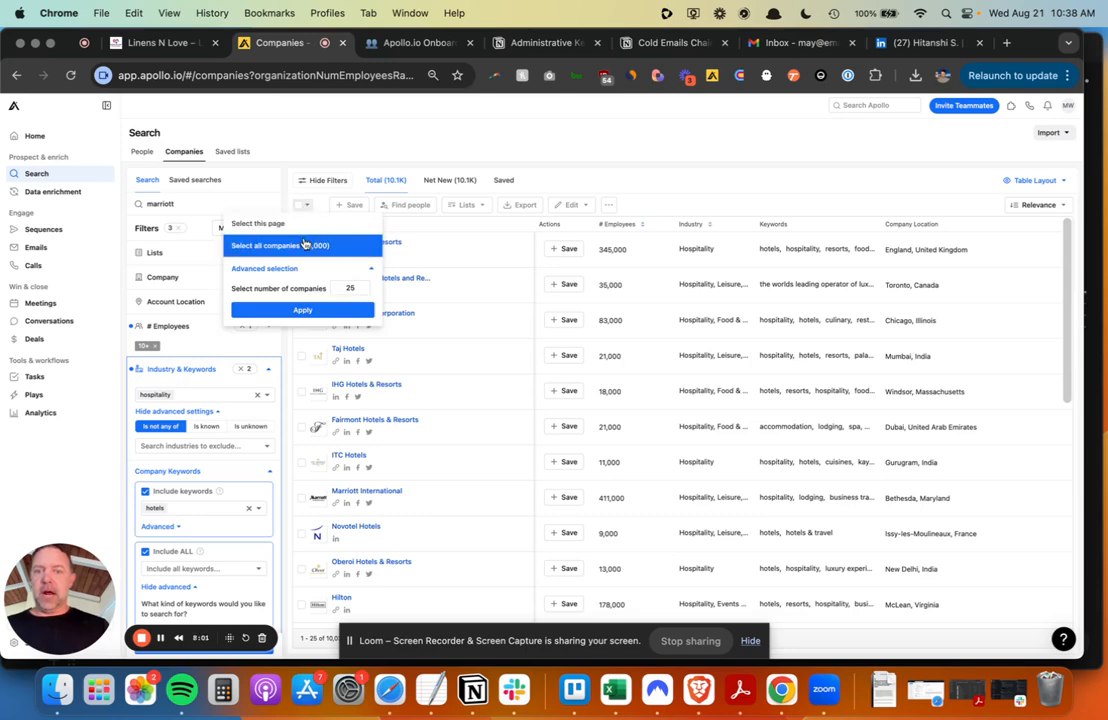
left_click(305, 244)
left_click(689, 181)
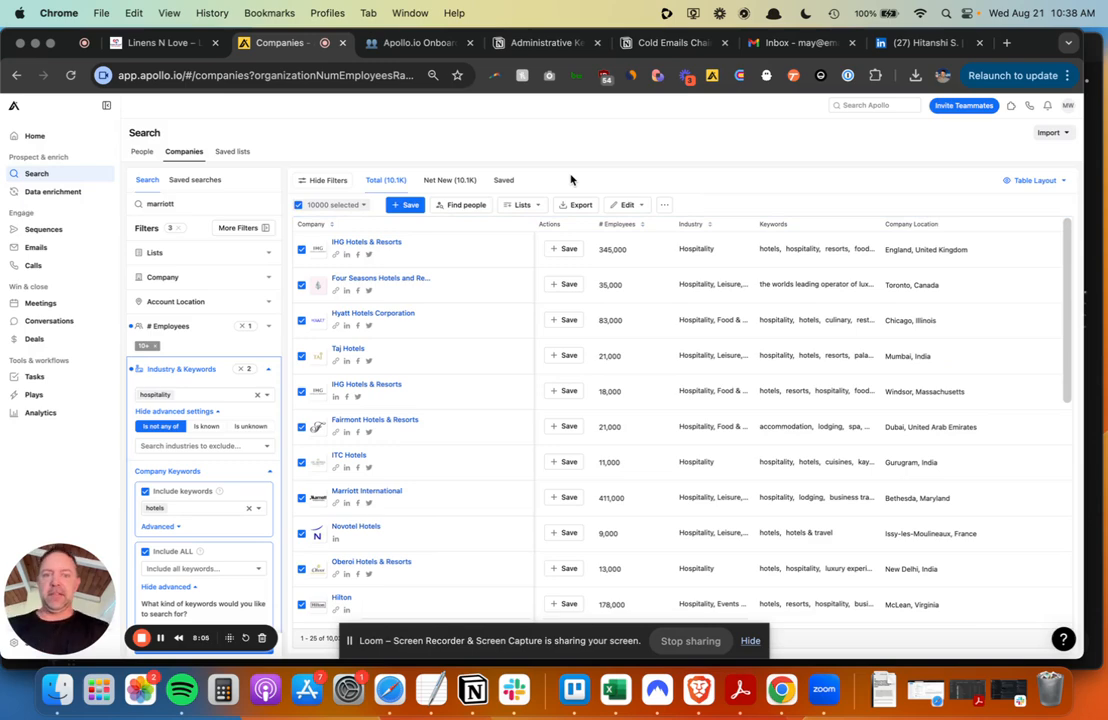
- Create a new list named 'Hotels' and add the selected companies to it
left_click(522, 204)
left_click(527, 223)
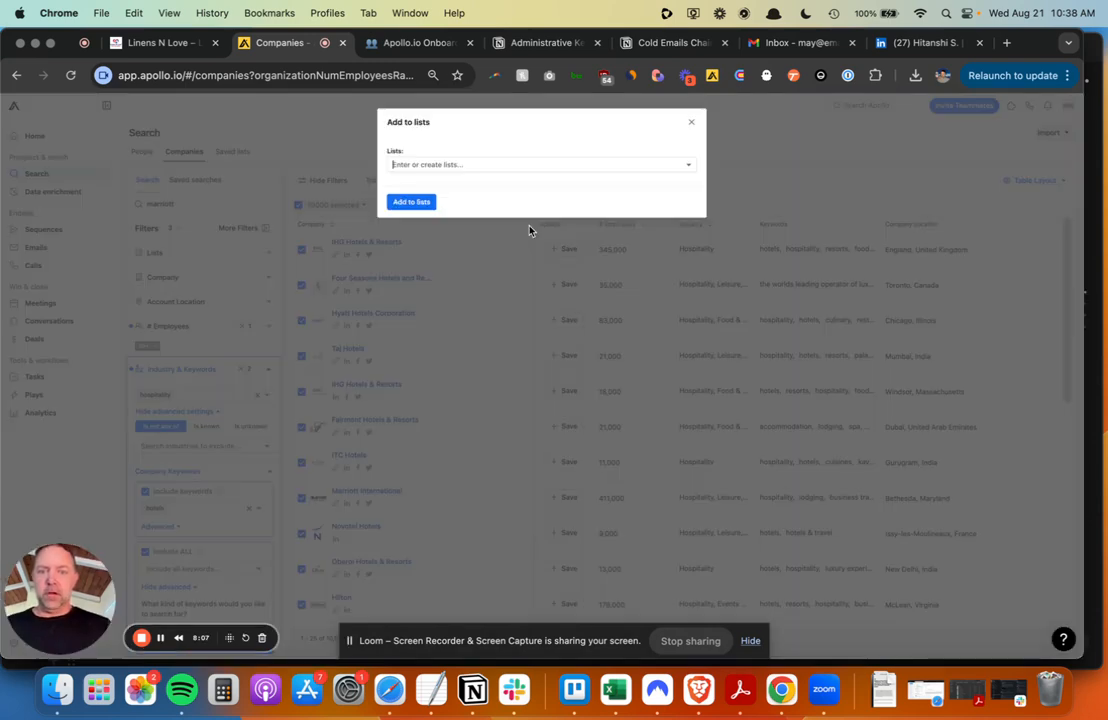
type("Hotels")
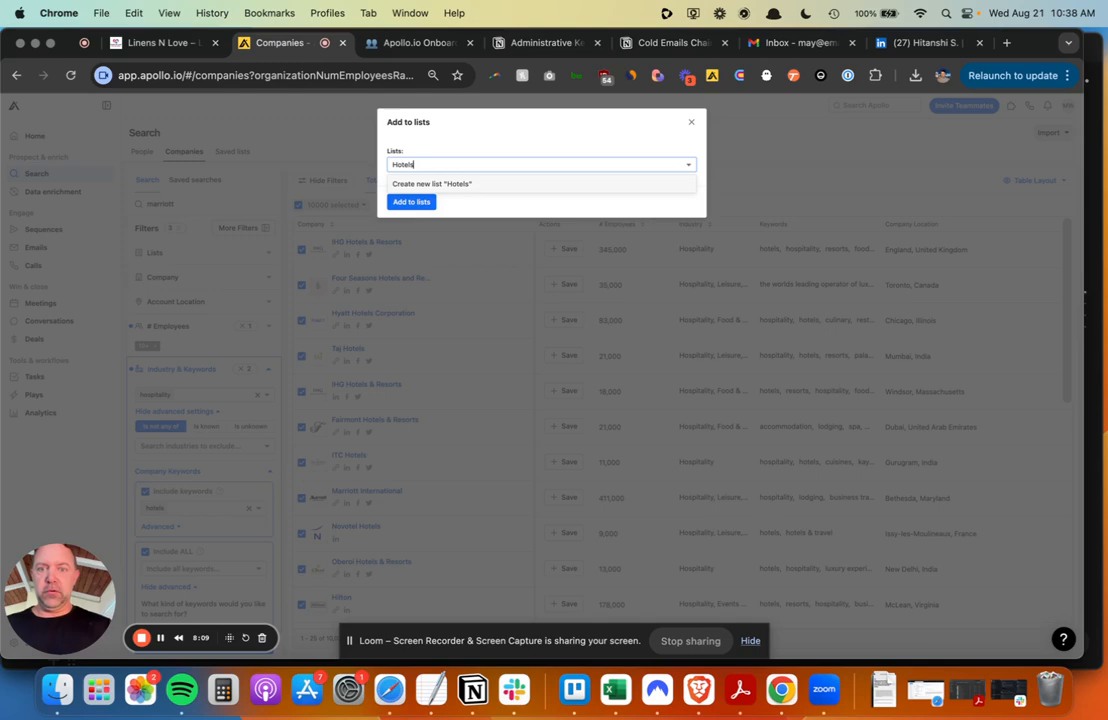
left_click(466, 189)
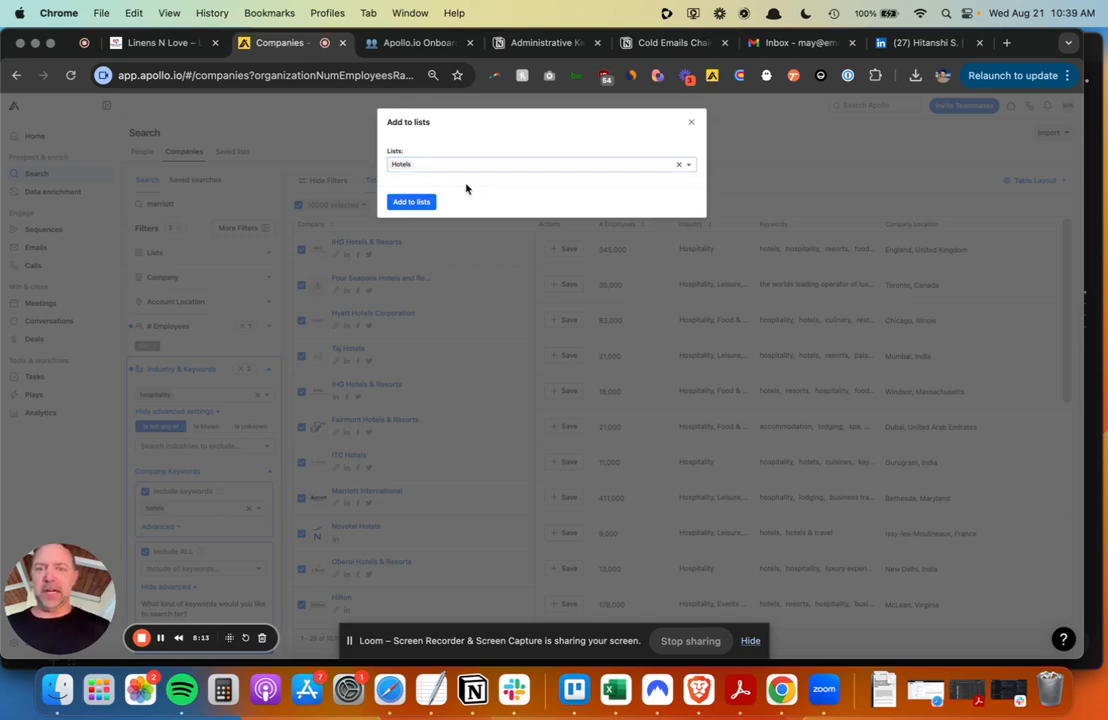
left_click(411, 202)
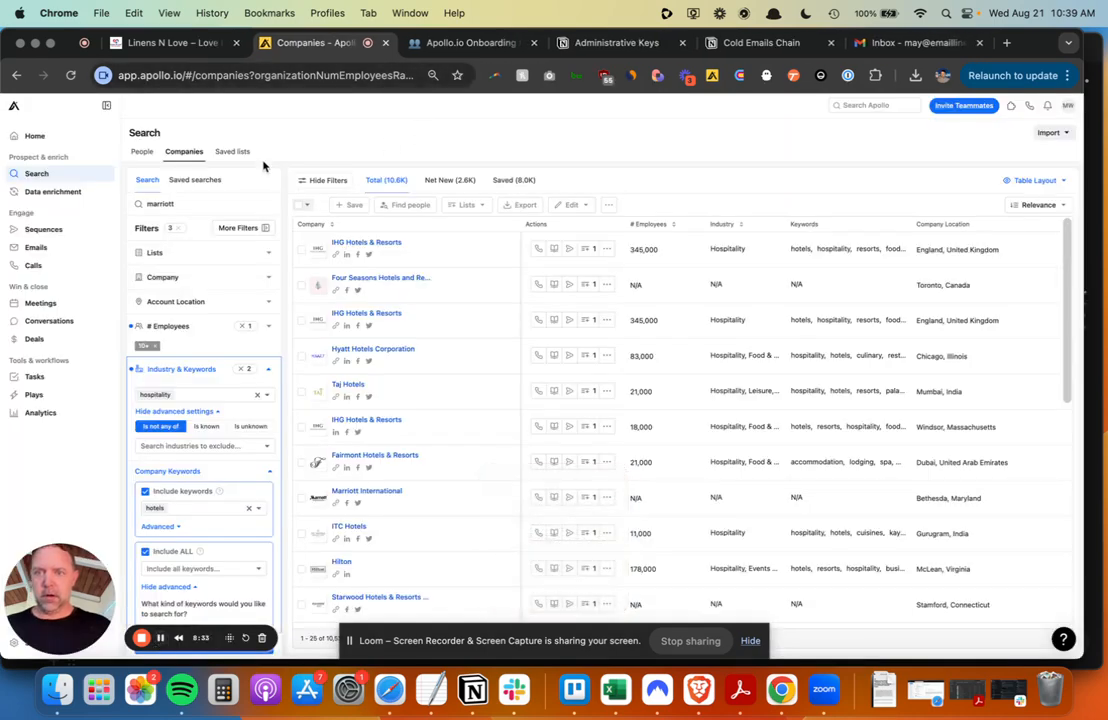
- Exclude companies already in the Hotels list and show only the 37 Net New companies
left_click(266, 256)
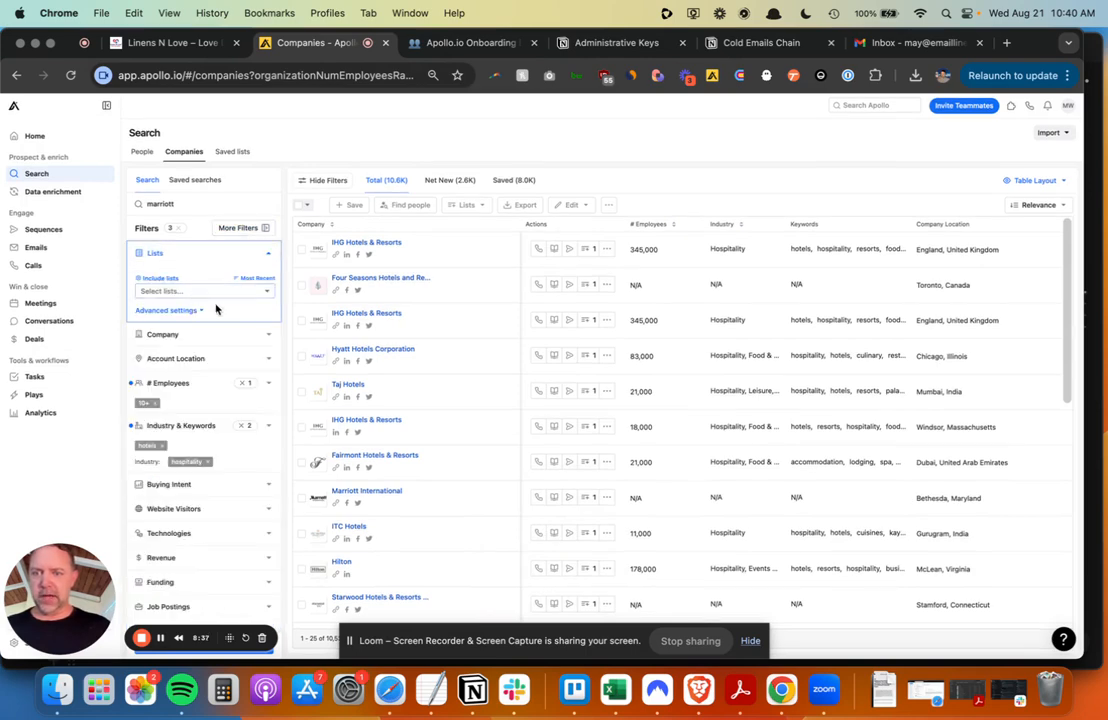
left_click(170, 310)
left_click(191, 363)
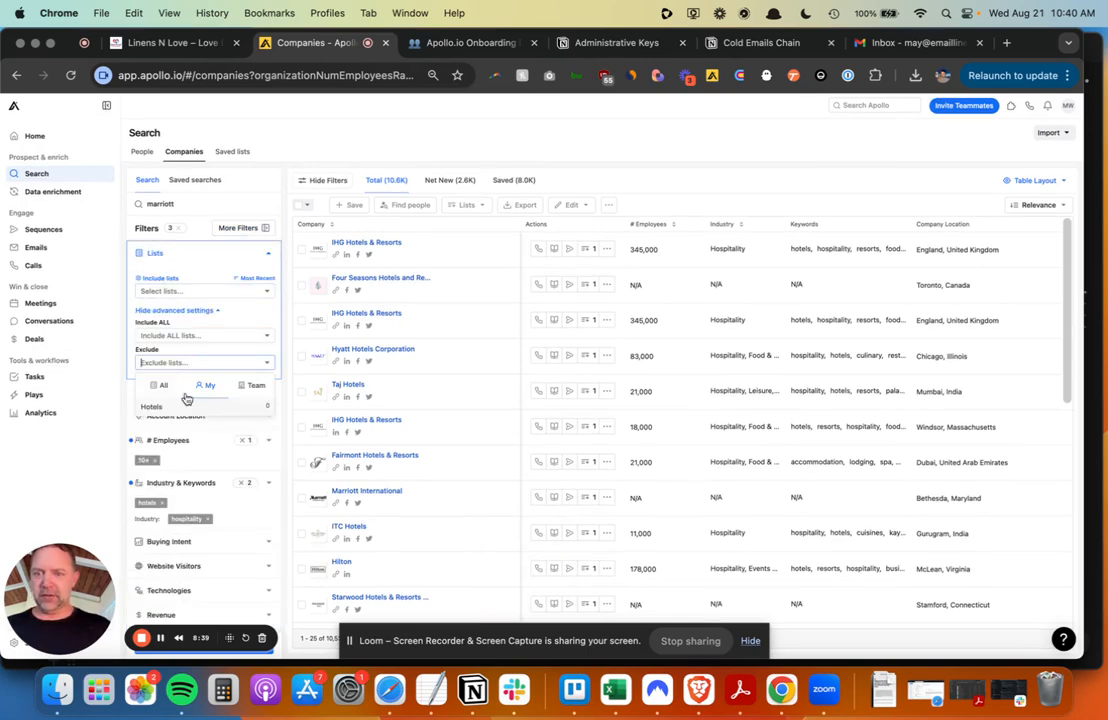
left_click(152, 407)
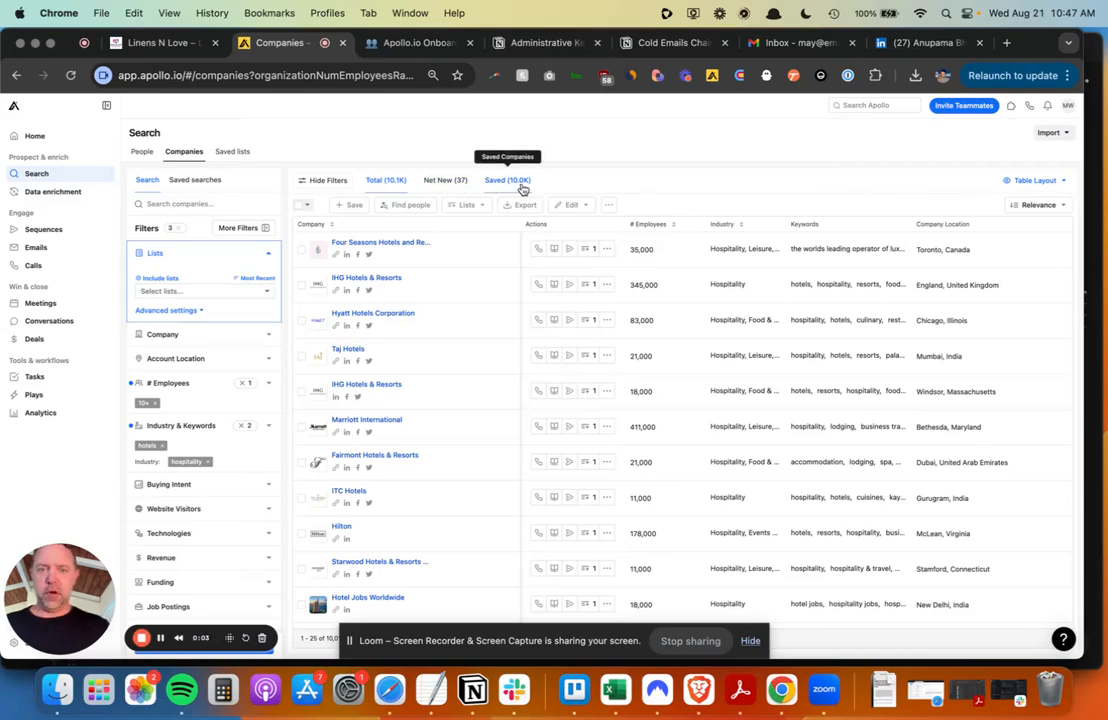
left_click(450, 181)
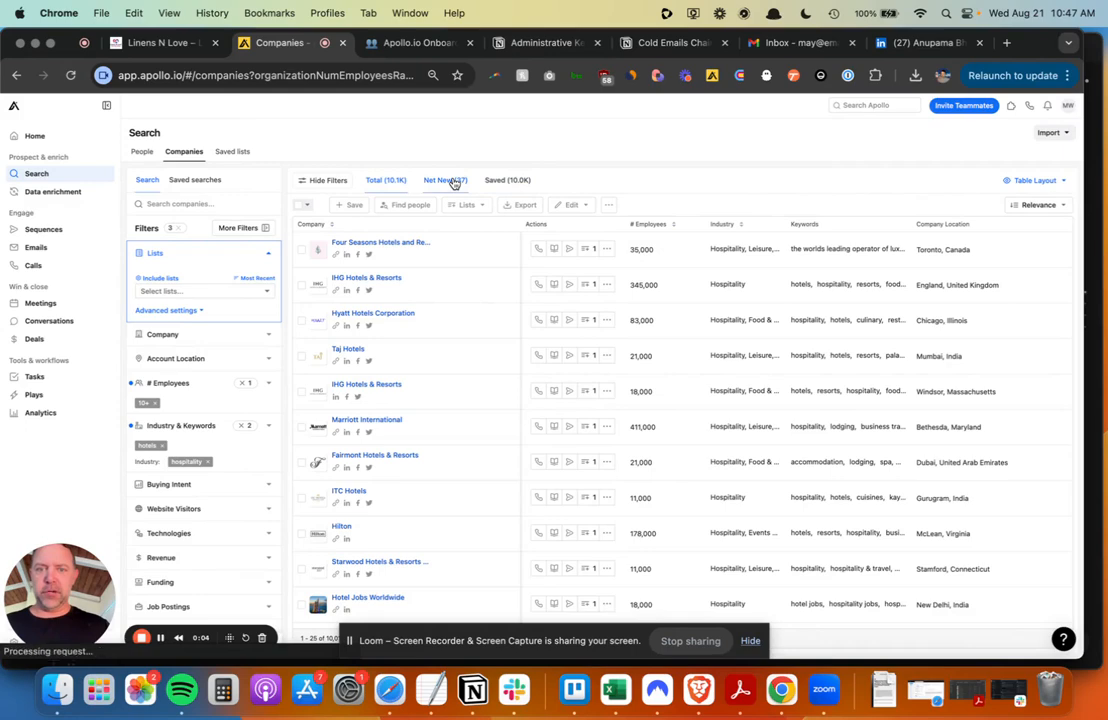
- Select all 37 net new companies, add them to the Hotels list, and return to Total results
left_click(299, 206)
left_click(290, 245)
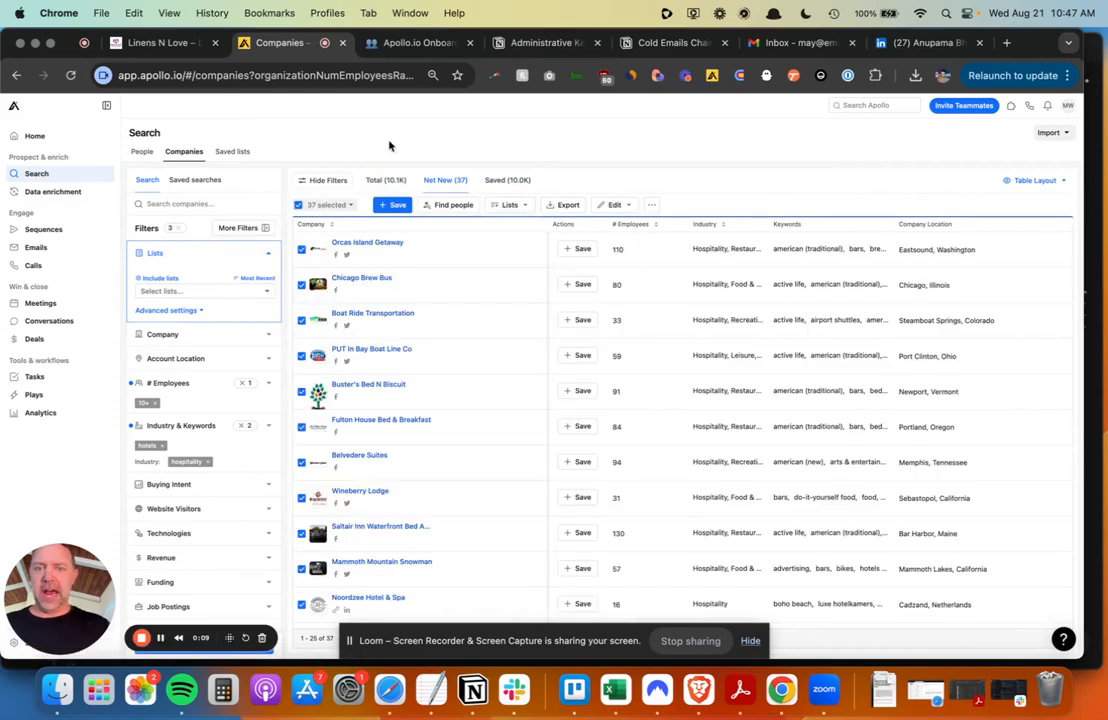
left_click(517, 227)
left_click(470, 164)
left_click(466, 186)
left_click(411, 202)
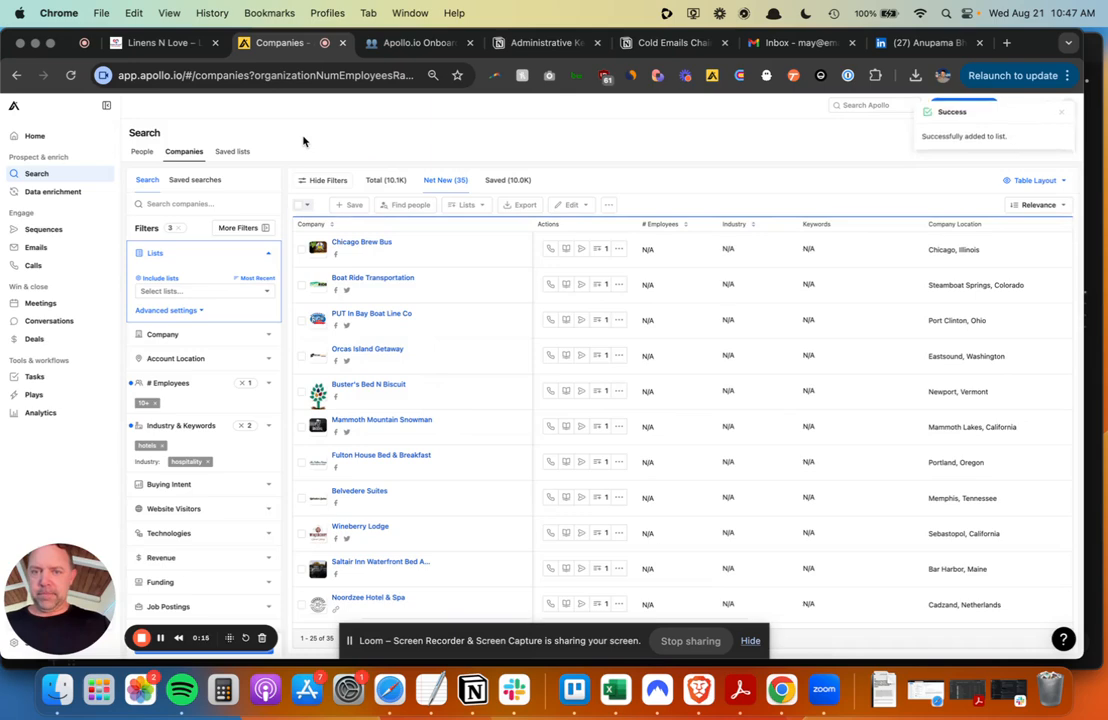
left_click(383, 180)
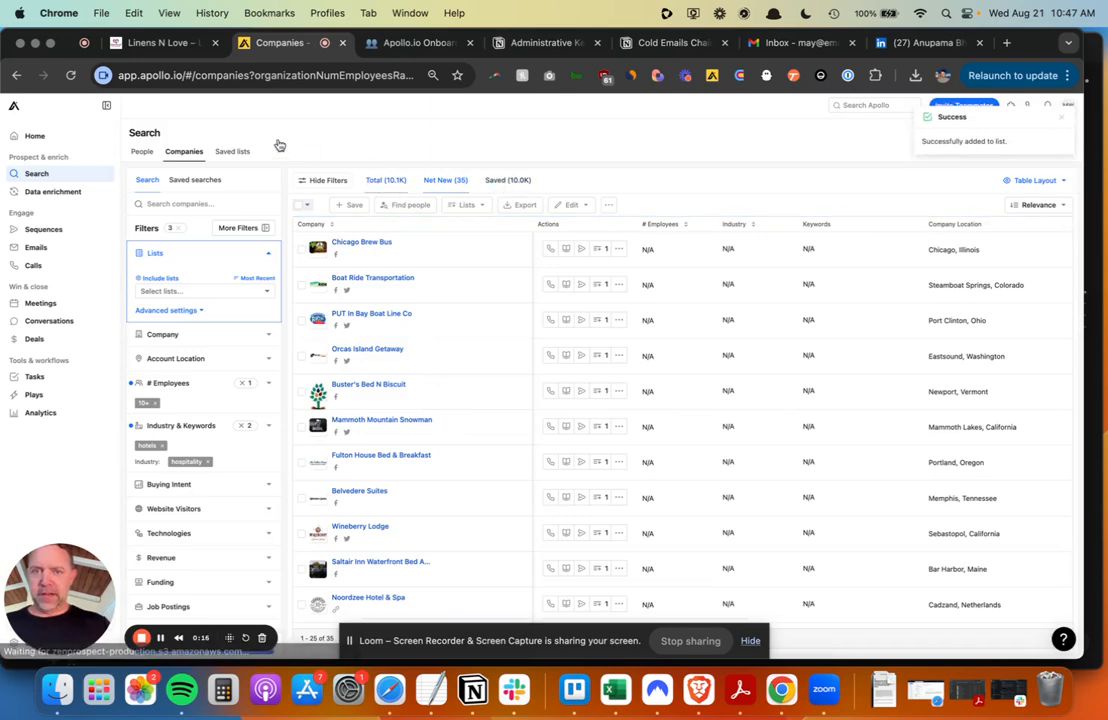
- Open the Hotels saved list in company search and scroll through its 10.1K companies
left_click(242, 151)
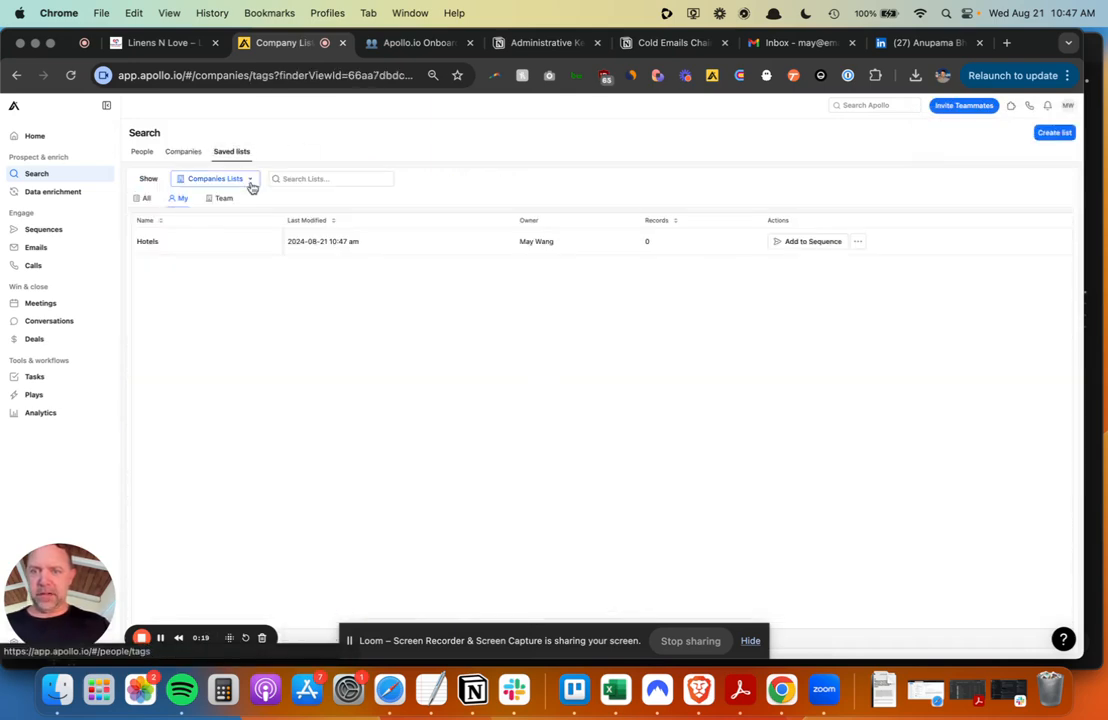
left_click(380, 252)
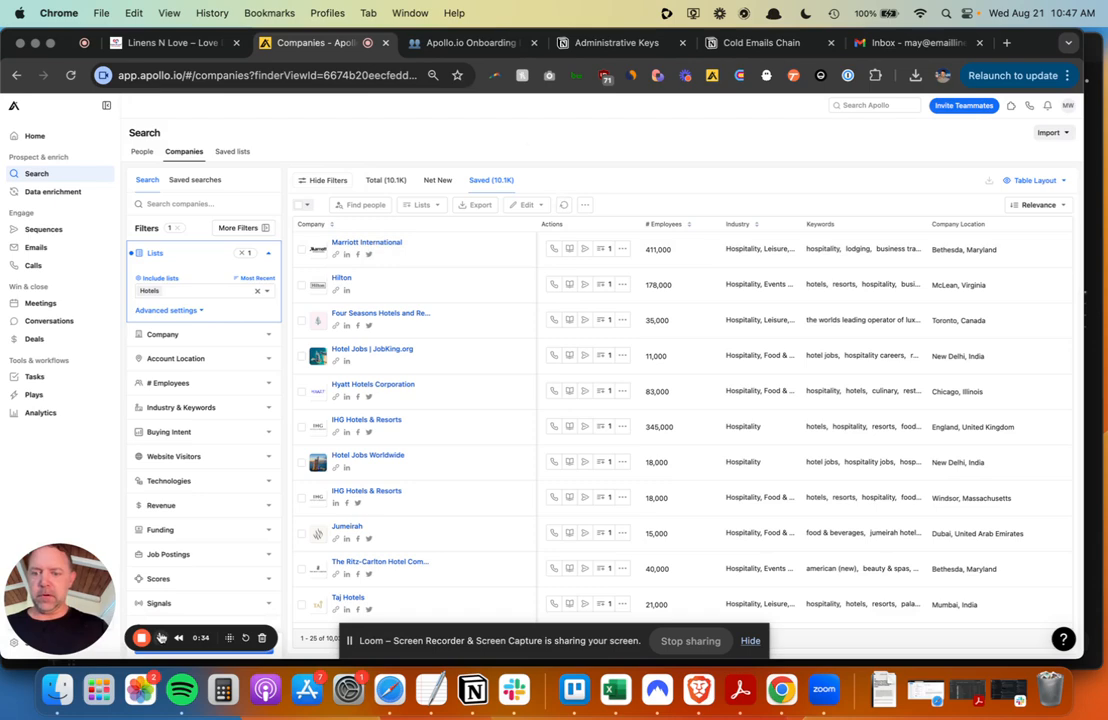
scroll(209, 379, "down", 2)
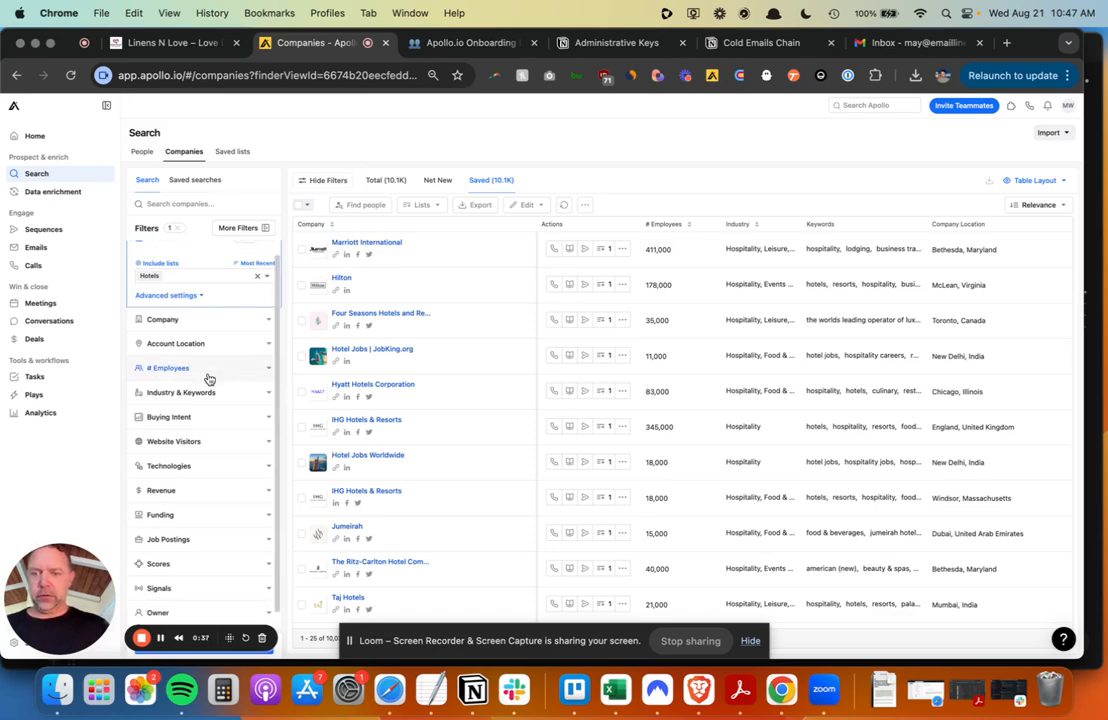
scroll(209, 379, "down", 1)
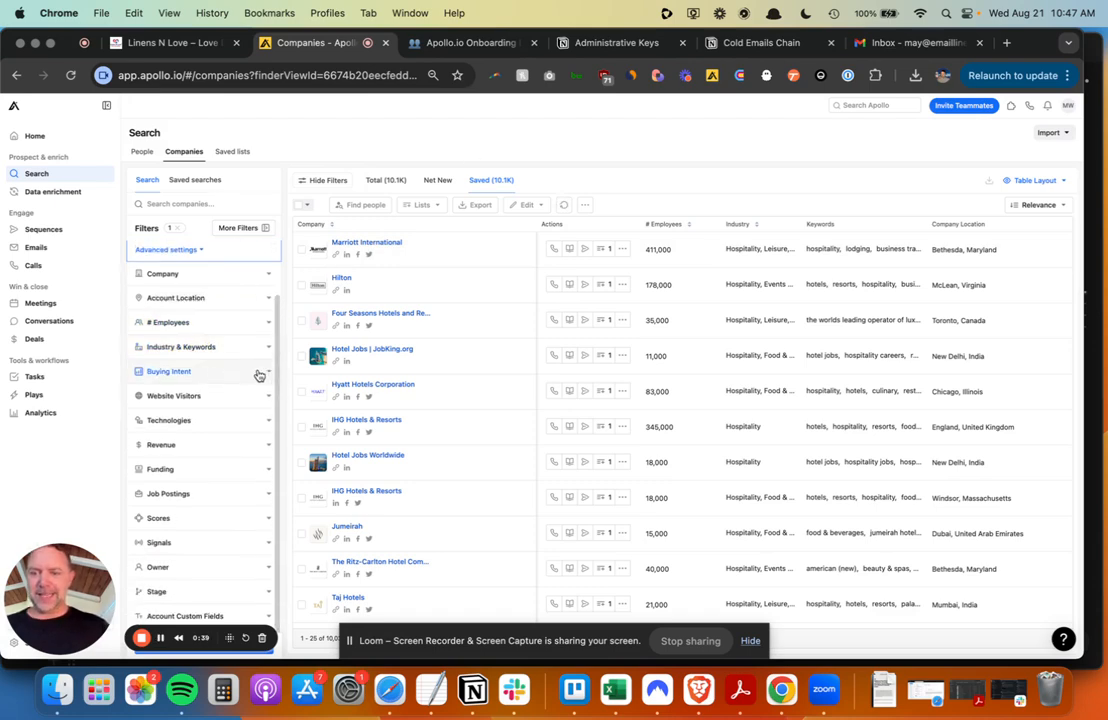
- In Buying Intent topic settings, search 'susta' and tick Sustainability Programs
left_click(264, 376)
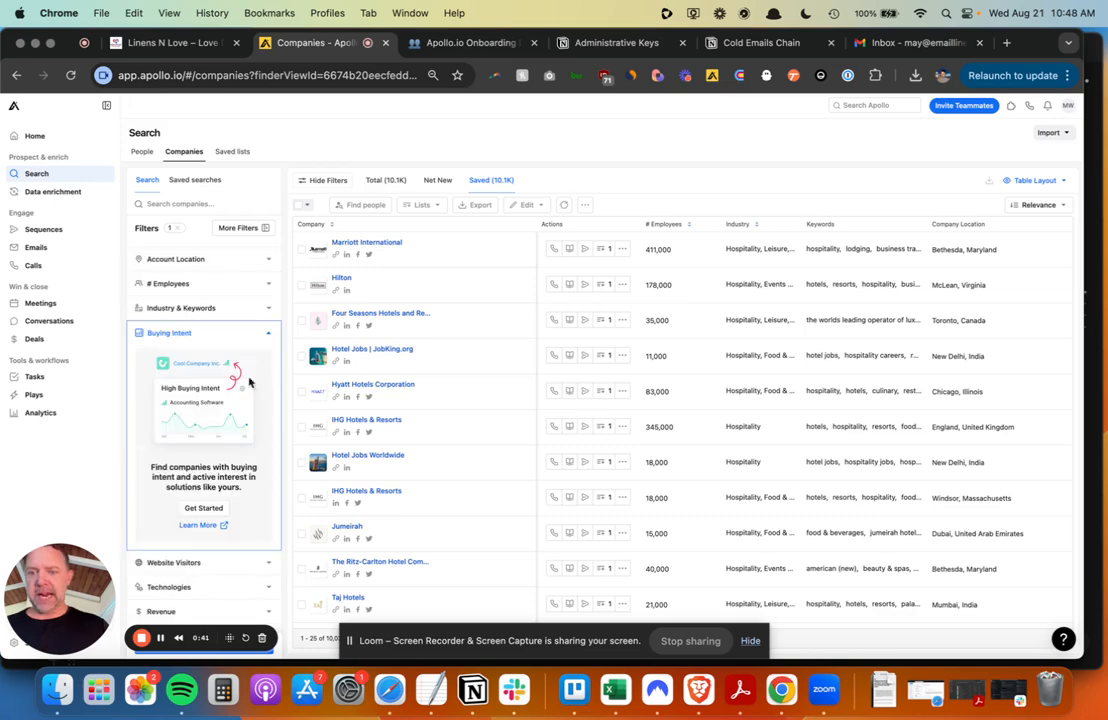
left_click(203, 510)
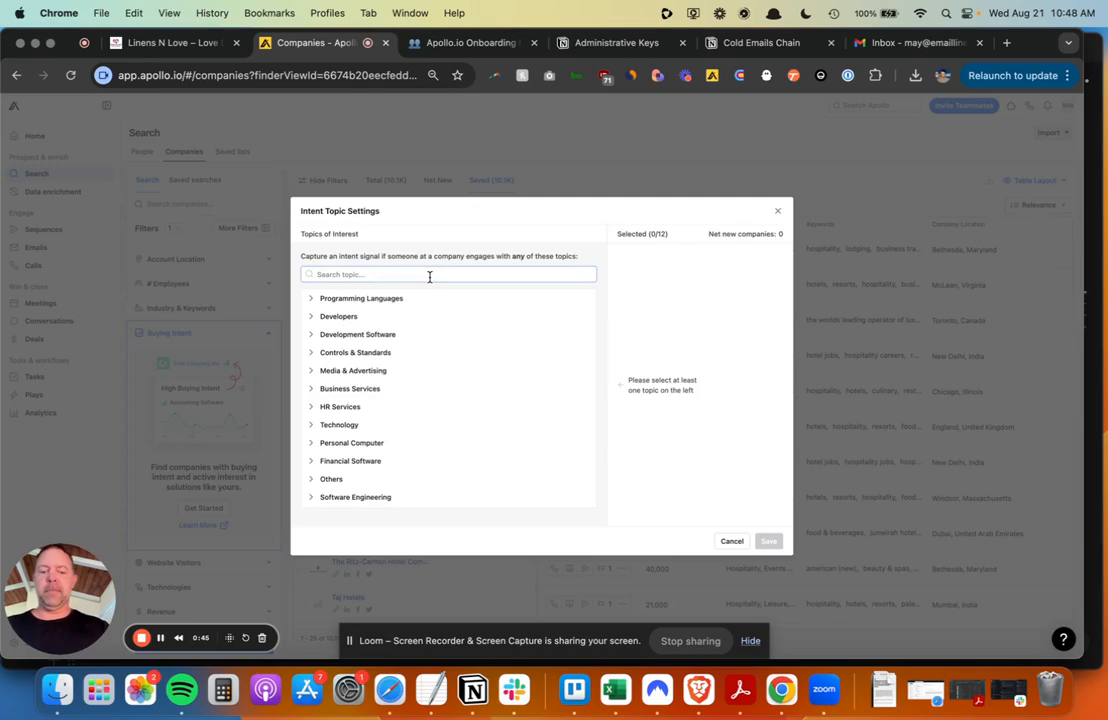
type("sustain")
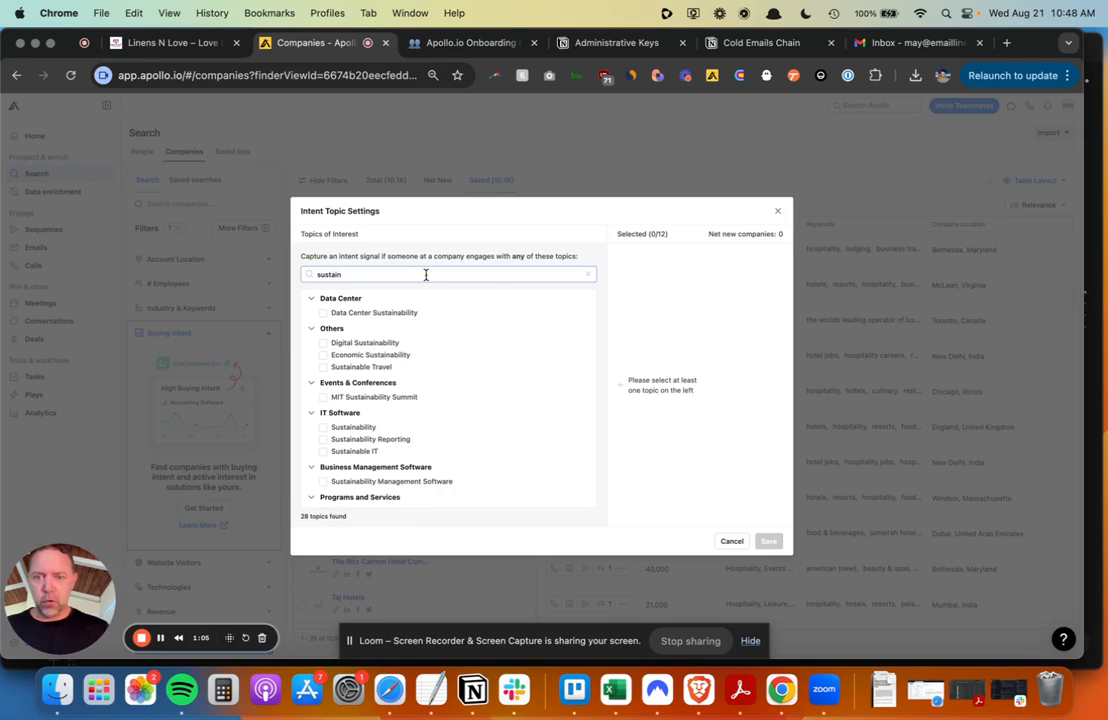
scroll(405, 371, "down", 5)
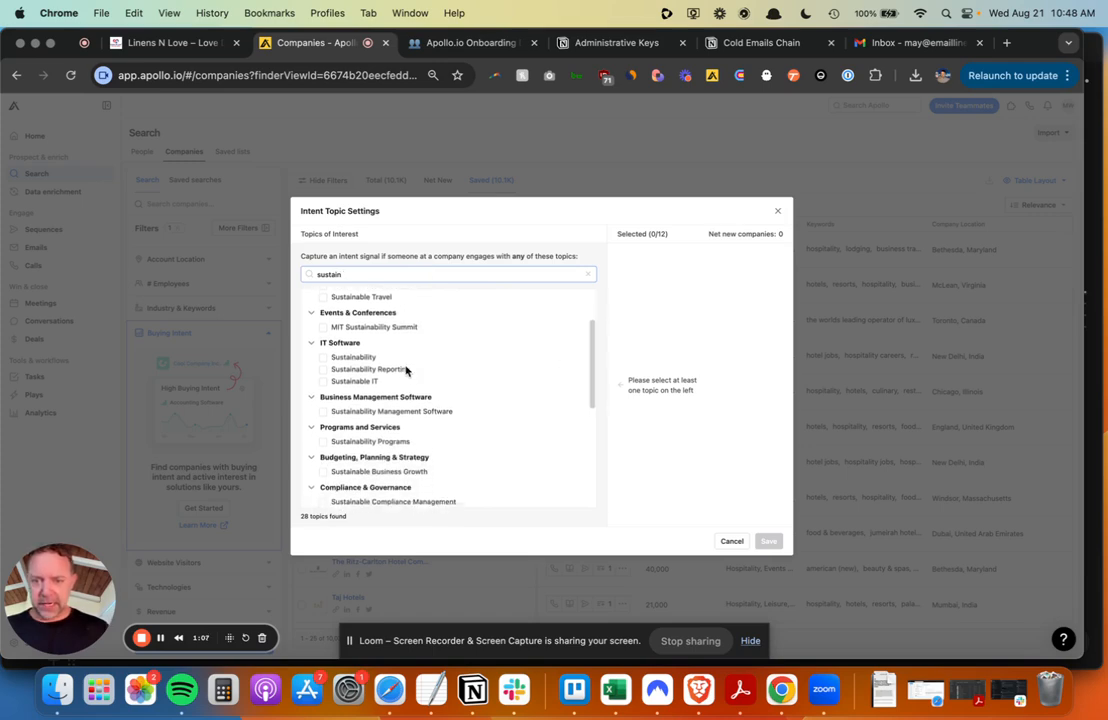
scroll(405, 371, "down", 5)
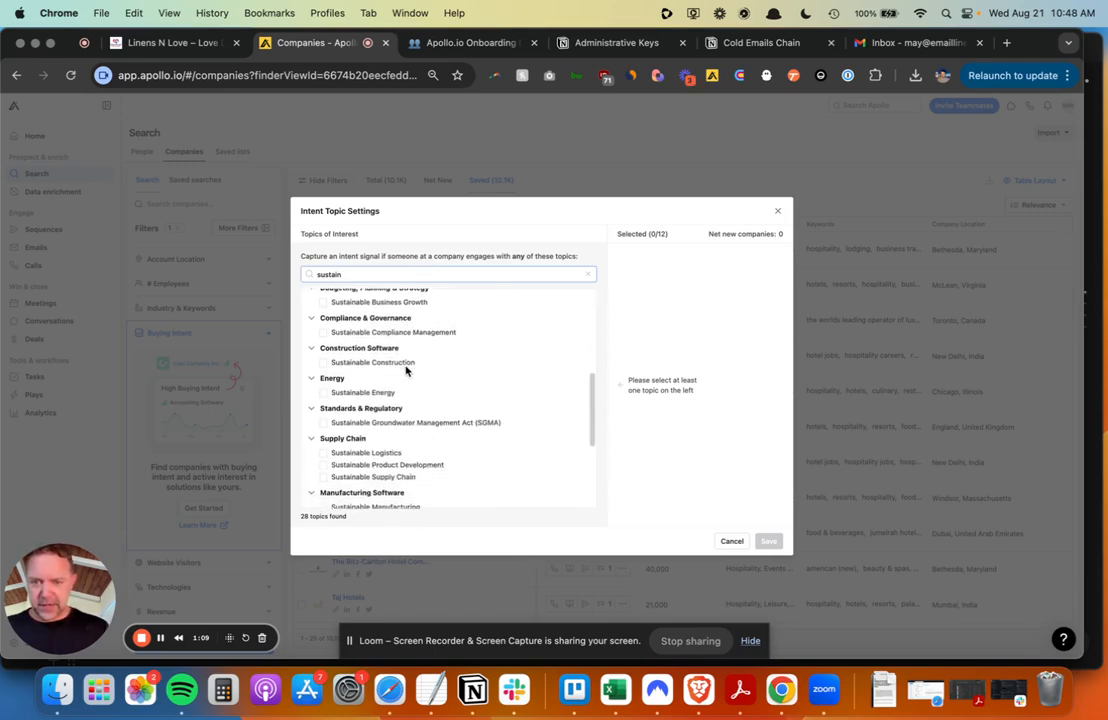
scroll(405, 371, "down", 5)
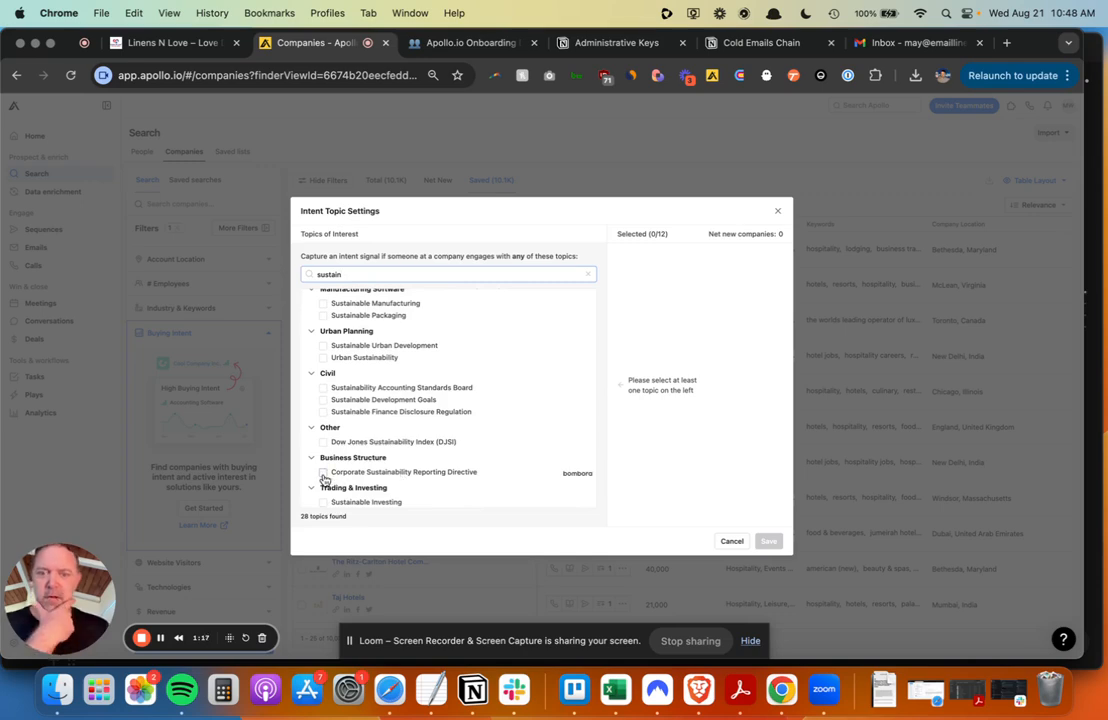
scroll(475, 489, "up", 5)
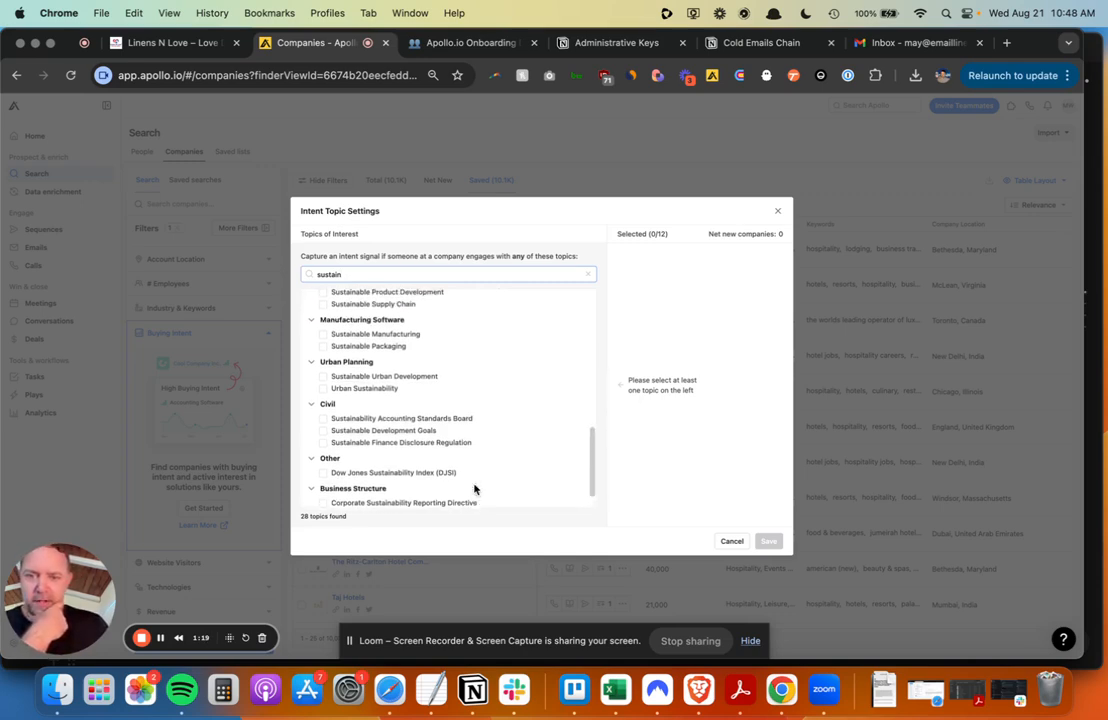
scroll(475, 489, "up", 5)
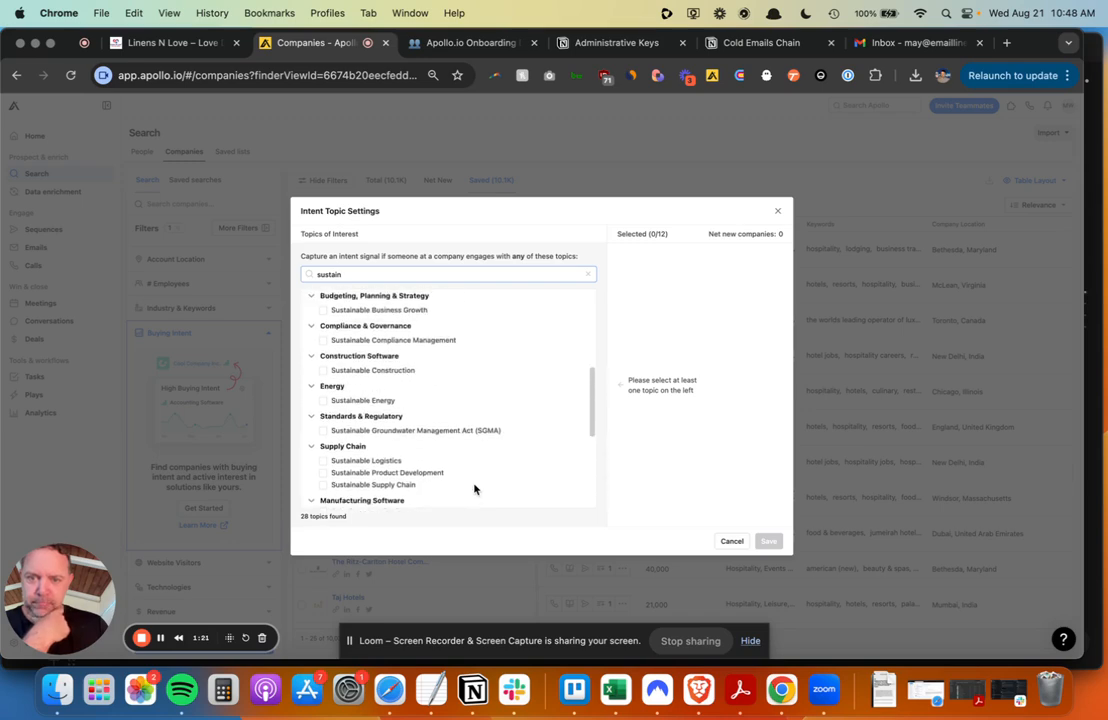
scroll(475, 489, "up", 3)
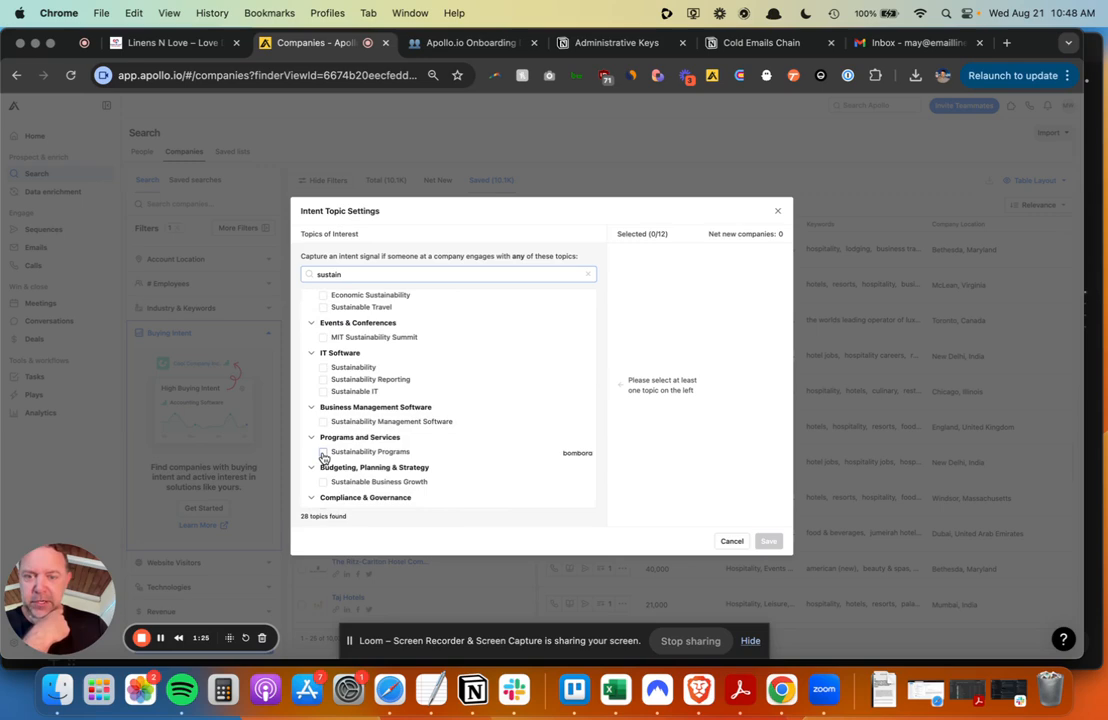
left_click(323, 453)
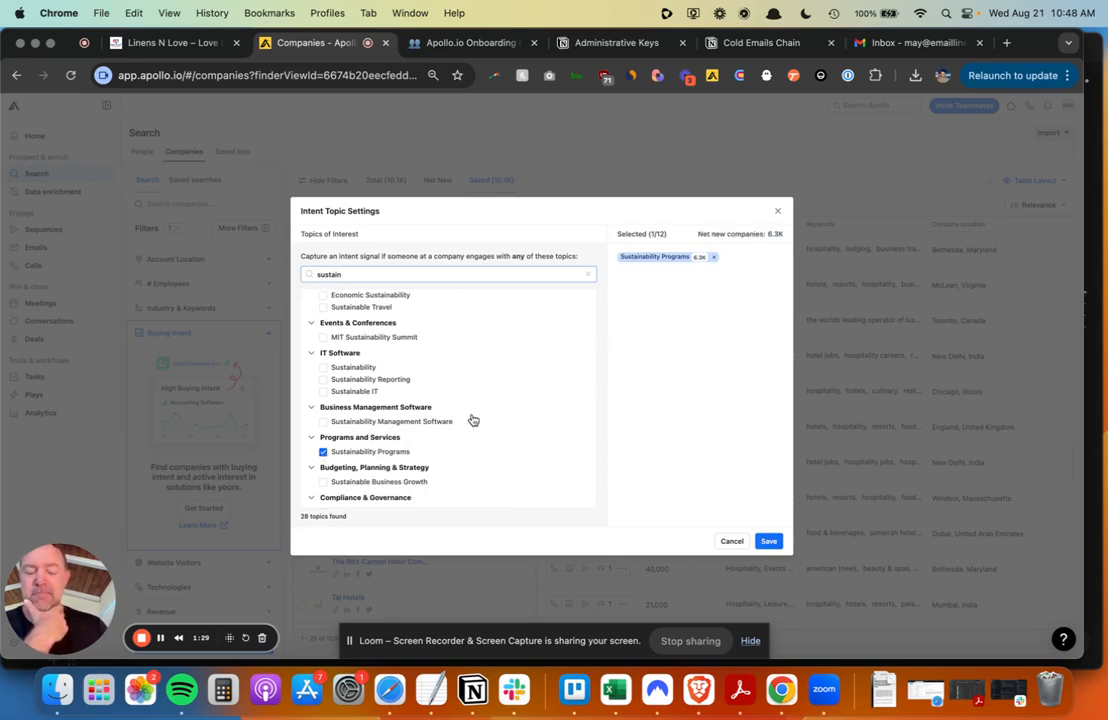
- Add Sustainable Travel as an intent topic, then review the onboarding notes' targeting criteria
scroll(473, 420, "up", 3)
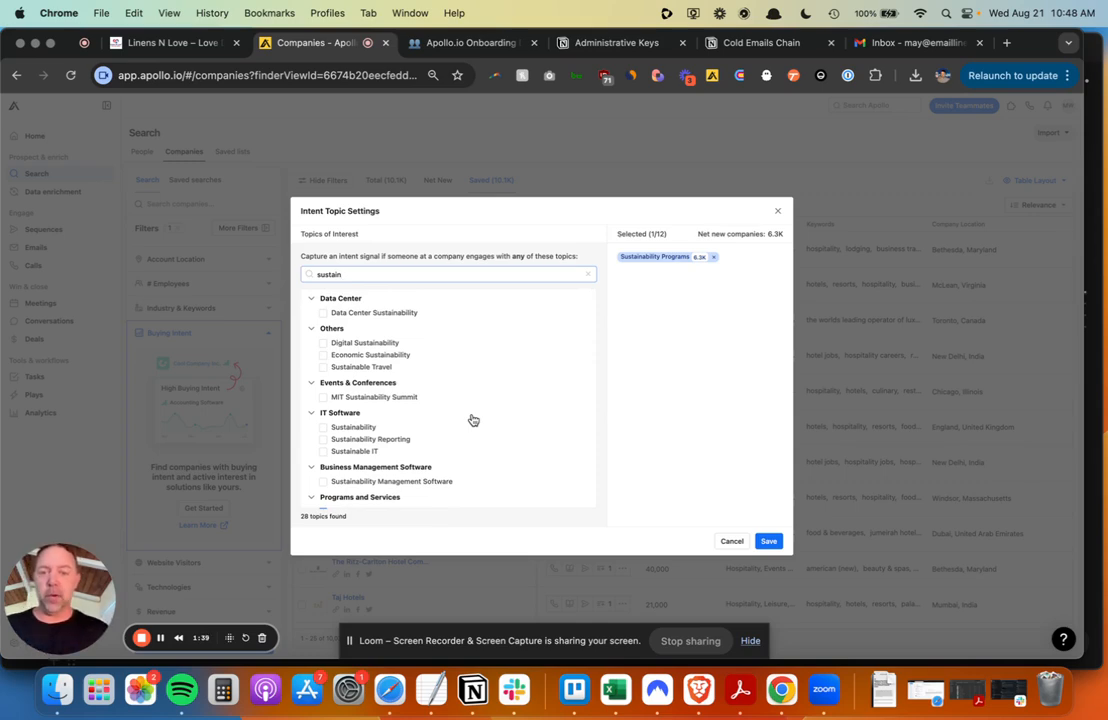
scroll(473, 420, "down", 1)
scroll(473, 420, "down", 1)
scroll(473, 420, "down", 1)
scroll(473, 420, "up", 2)
scroll(473, 420, "down", 1)
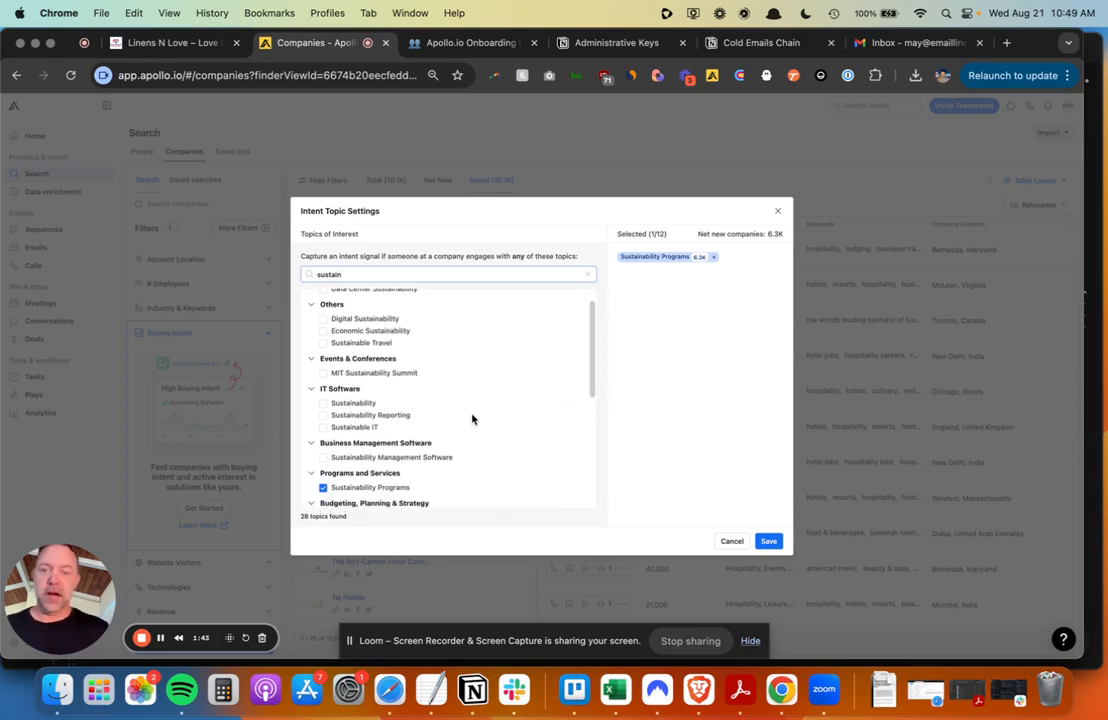
left_click(323, 344)
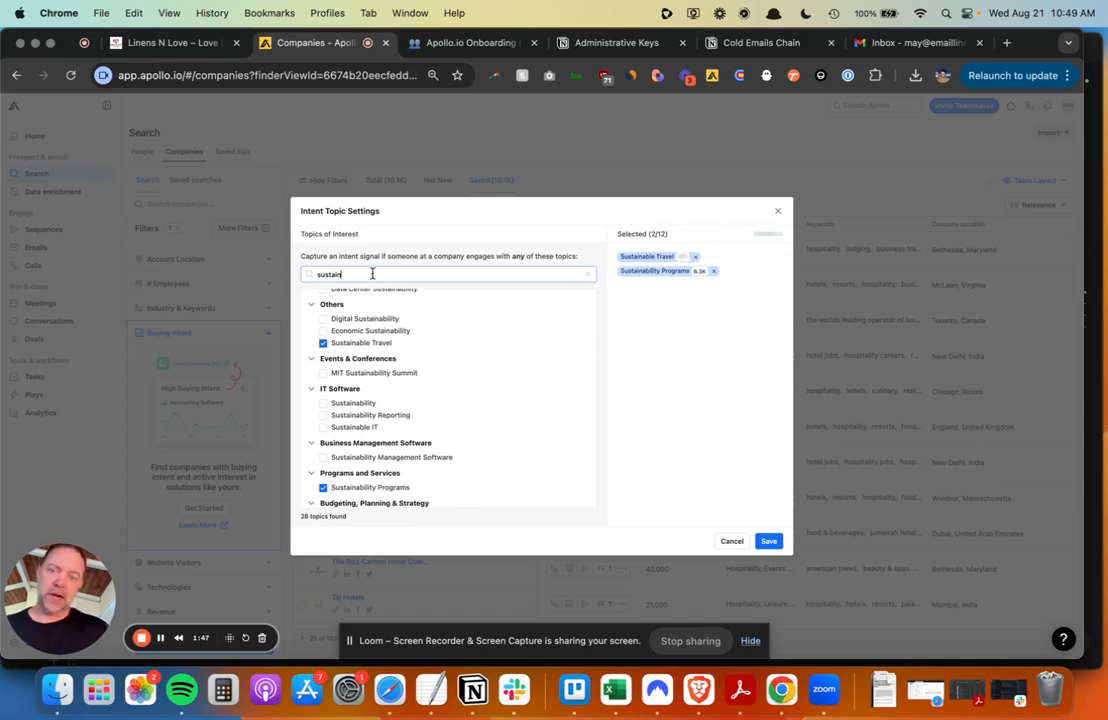
key("ctrl+Tab")
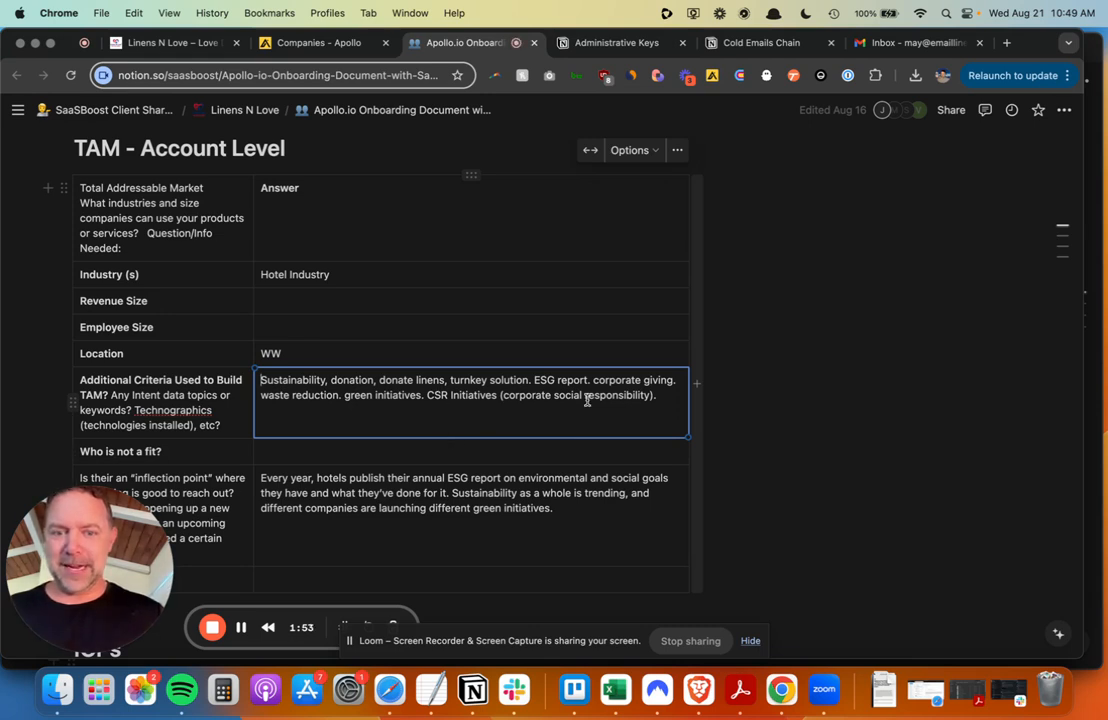
- Search topics for 'csr' and add Corporate Social Responsibility (CSR) Software
left_click(340, 42)
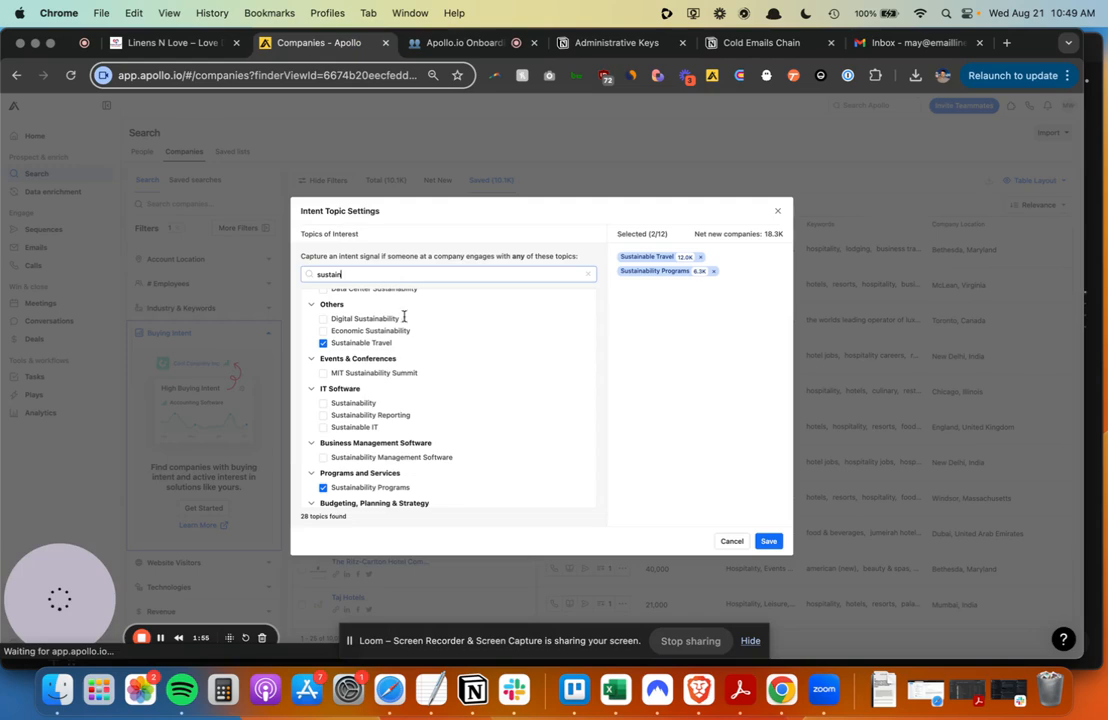
double_click(391, 275)
type("csr")
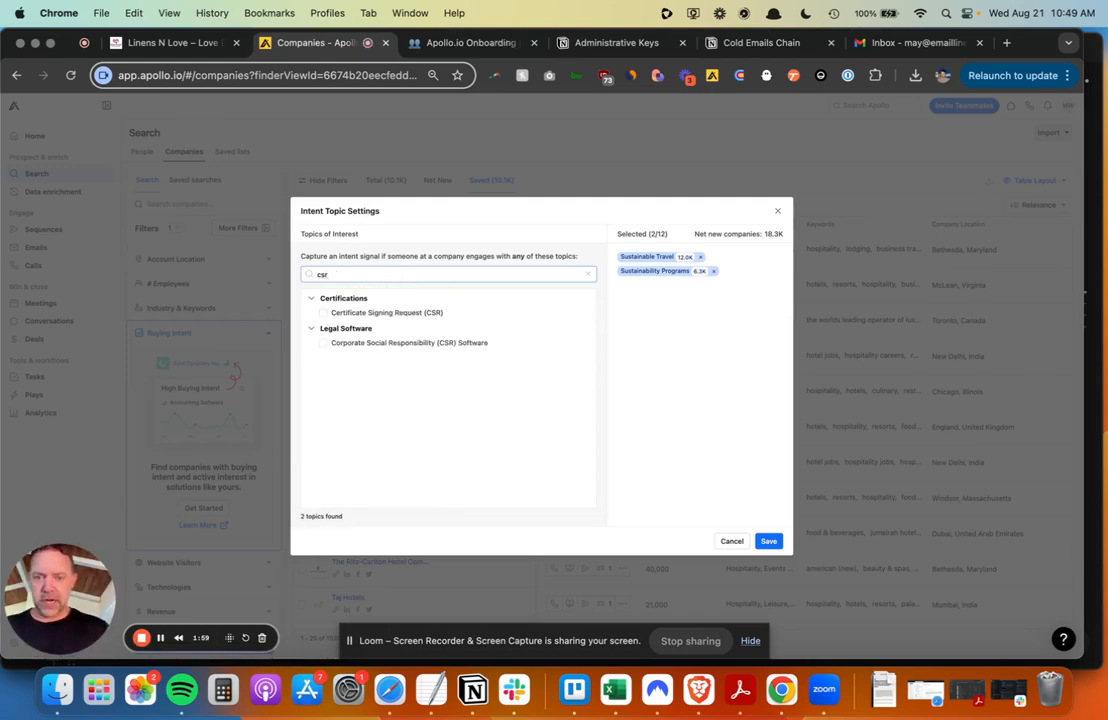
left_click(323, 345)
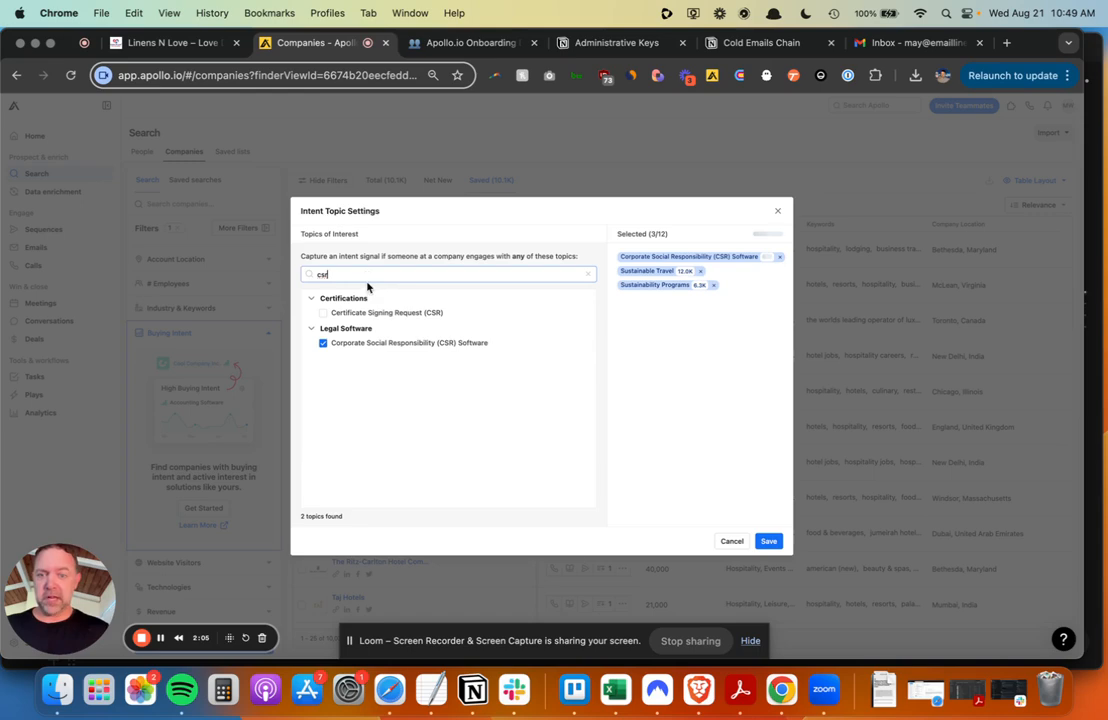
- Search 'corporate soci', recheck the onboarding notes, then search topics for 'esg'
type("corproate")
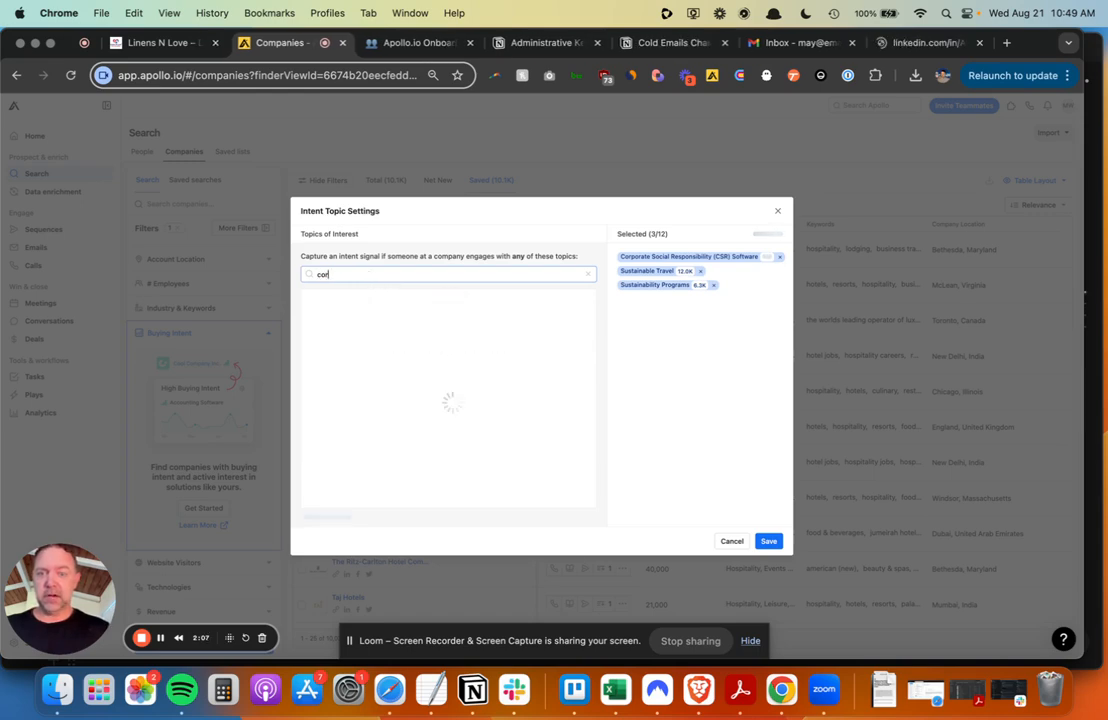
key("BackSpace")
key("BackSpace")
key("BackSpace")
key("BackSpace")
key("BackSpace")
type("orate social")
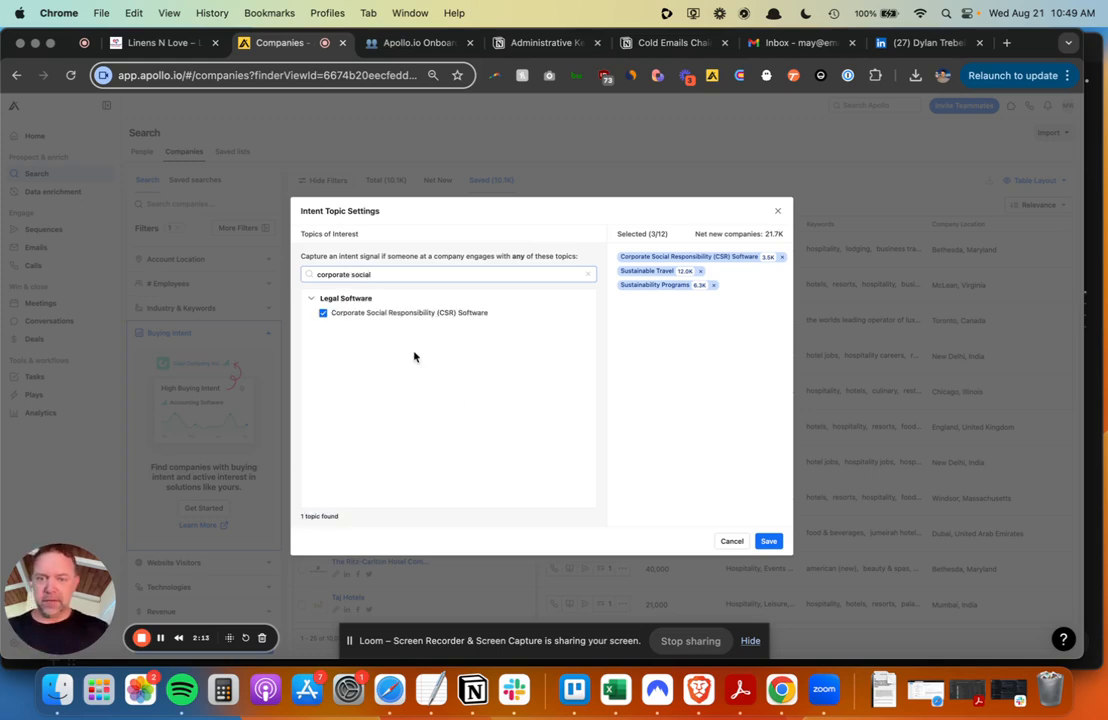
key("ctrl+Tab")
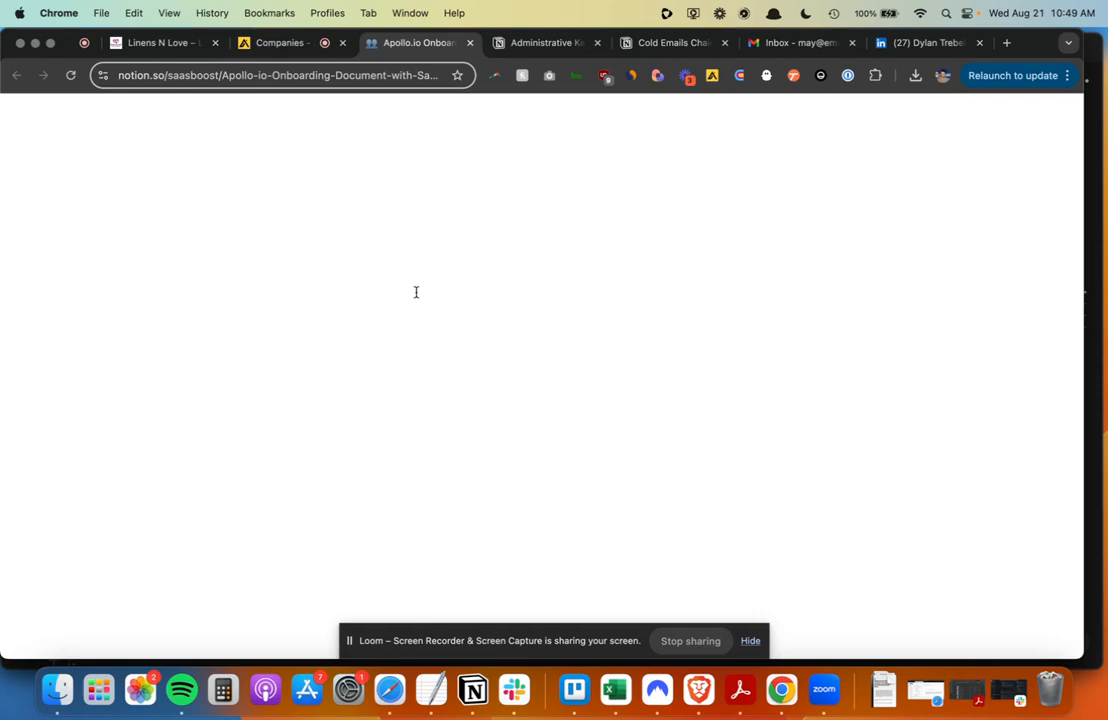
scroll(447, 417, "down", 1)
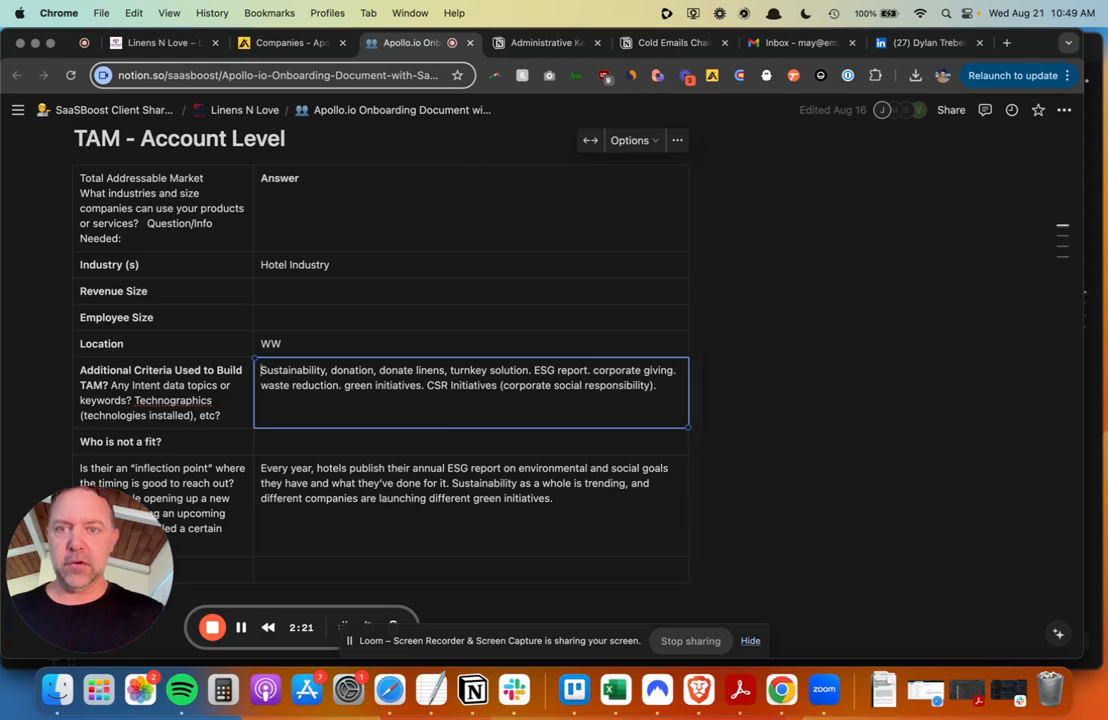
left_click(281, 46)
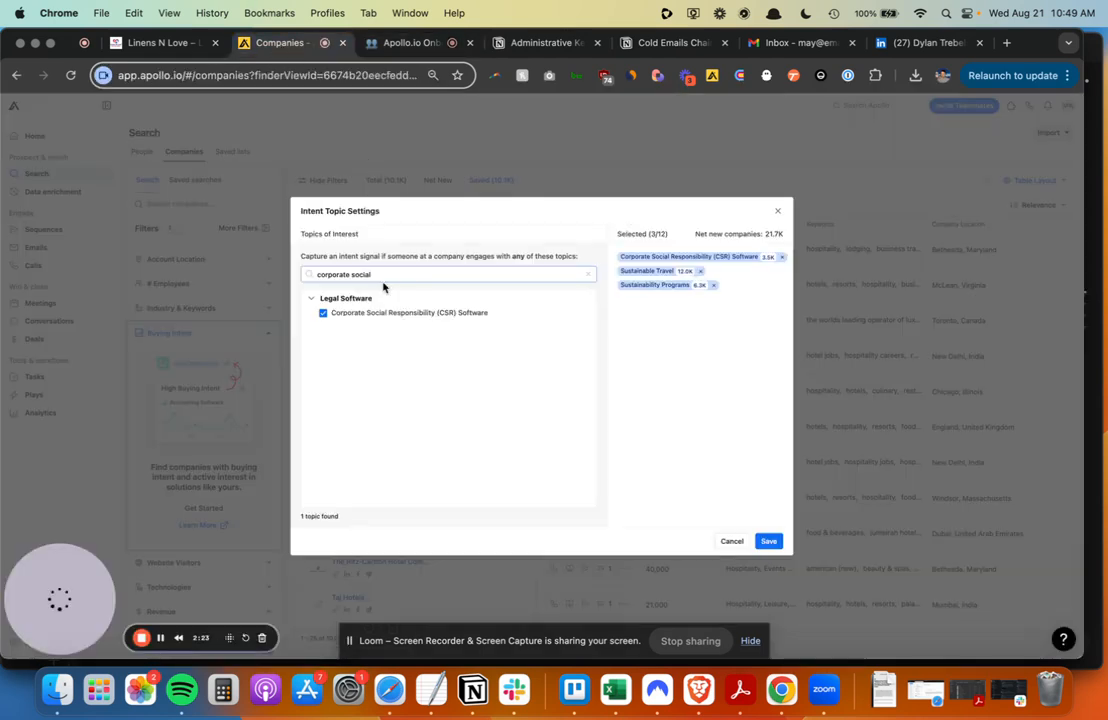
key("super+a")
type("esg")
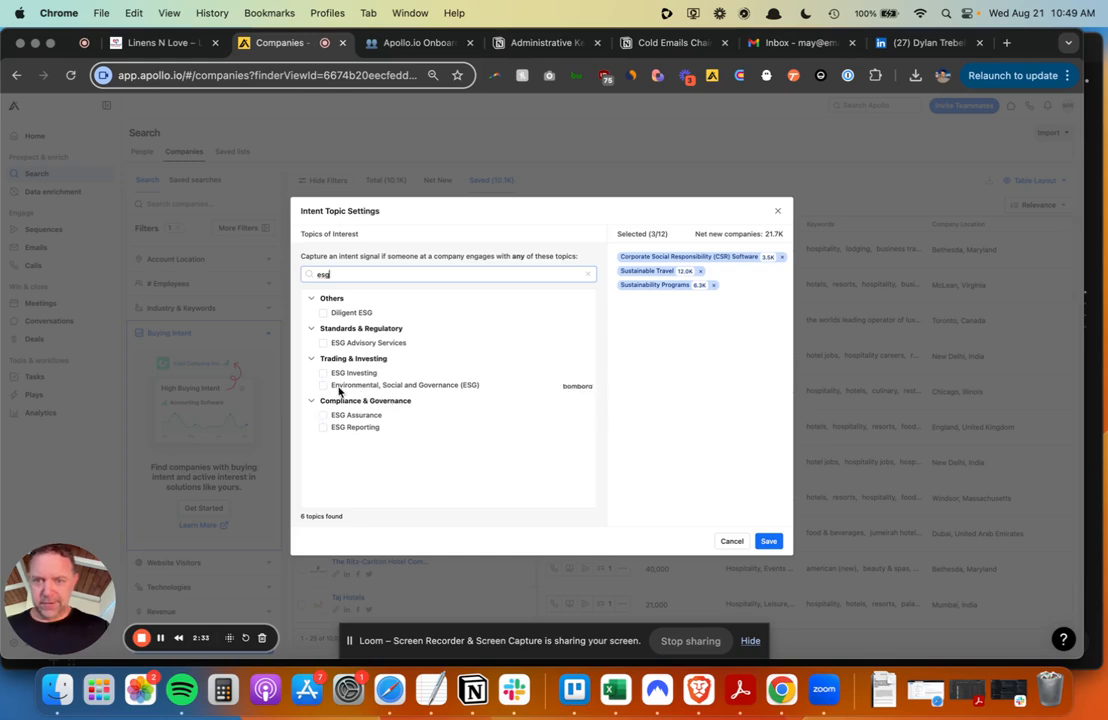
- Add ESG Reporting as an intent topic and recheck the onboarding targeting criteria
left_click(324, 429)
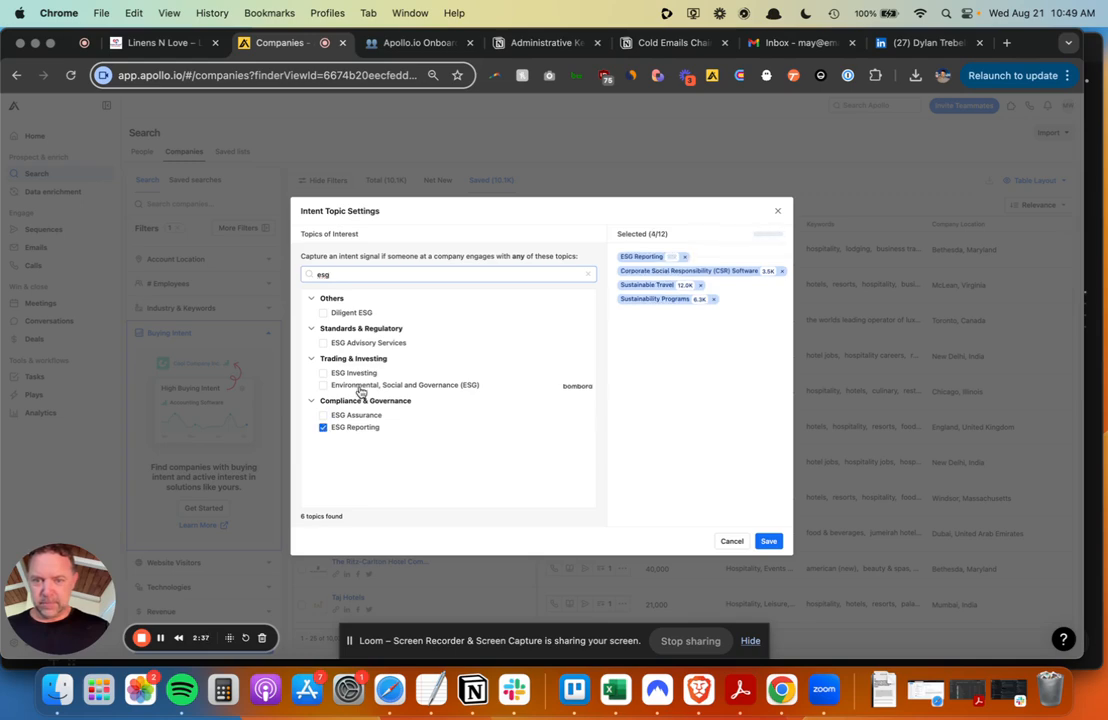
key("ctrl+Tab")
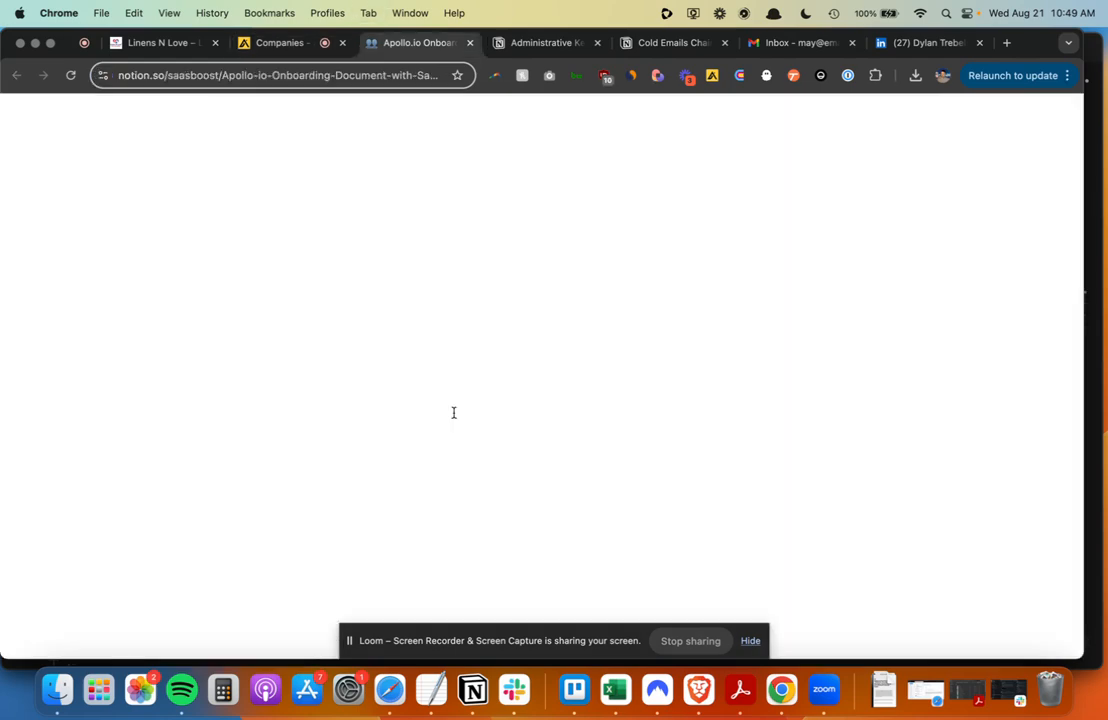
scroll(454, 412, "down", 1)
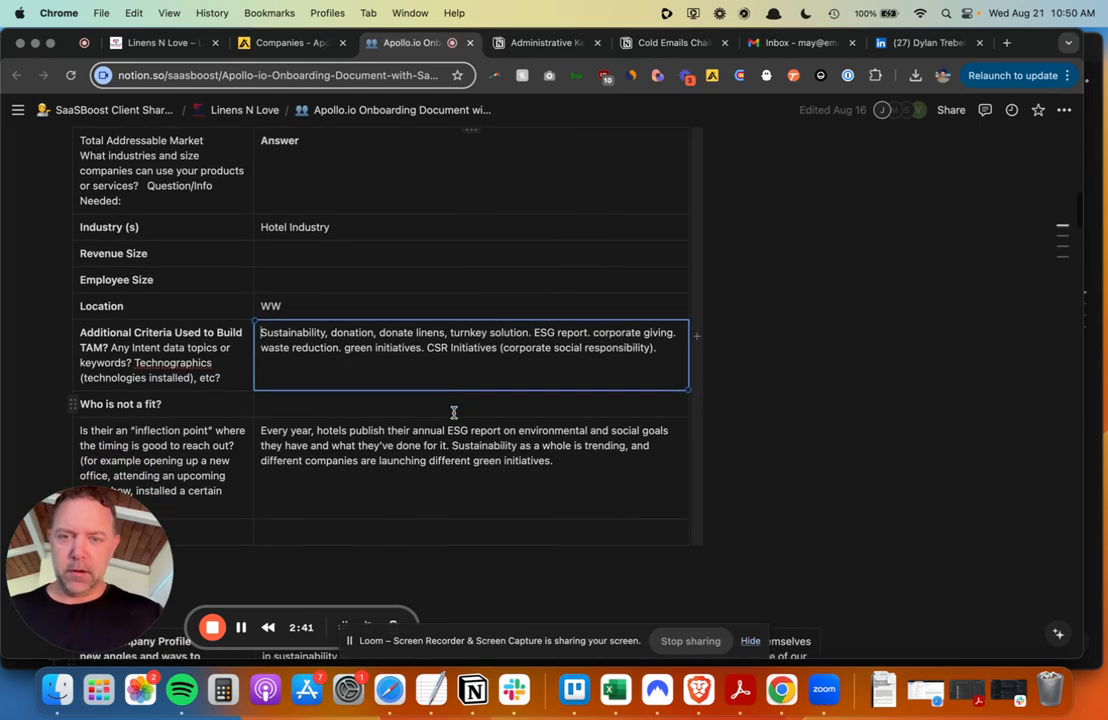
key("ctrl+shift+Tab")
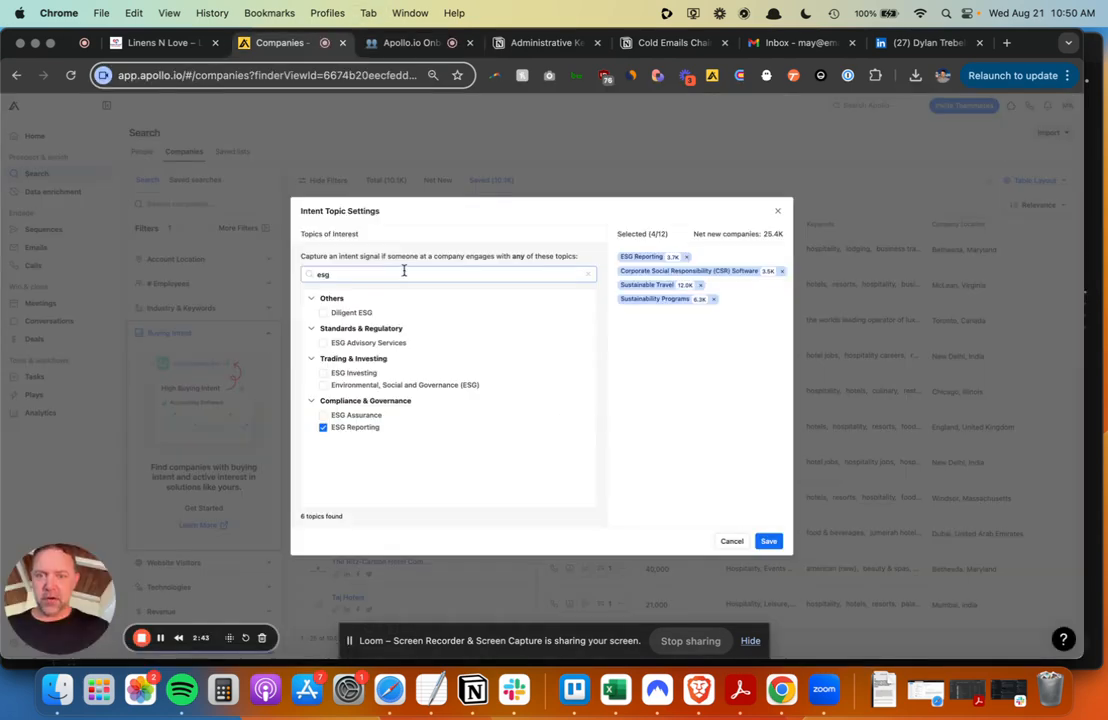
- Add Waste Reduction via a 'waste reducti' search, then start a new 'corpor' topic search
key("BackSpace")
key("BackSpace")
key("BackSpace")
type("waste reduc")
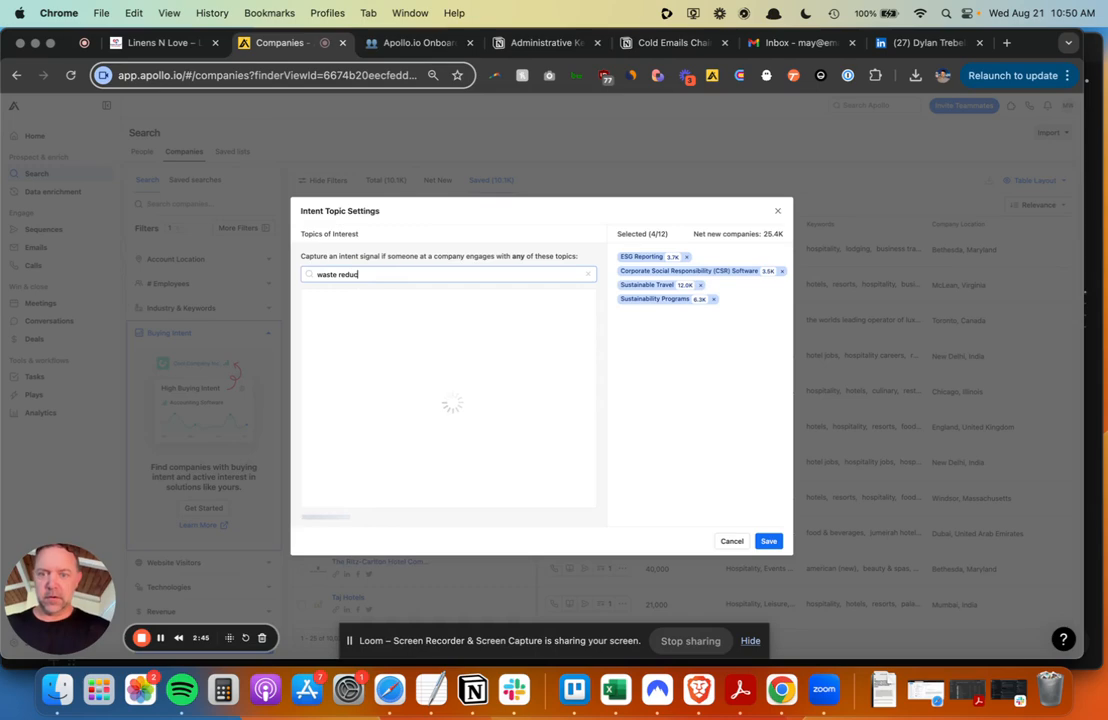
type("ti")
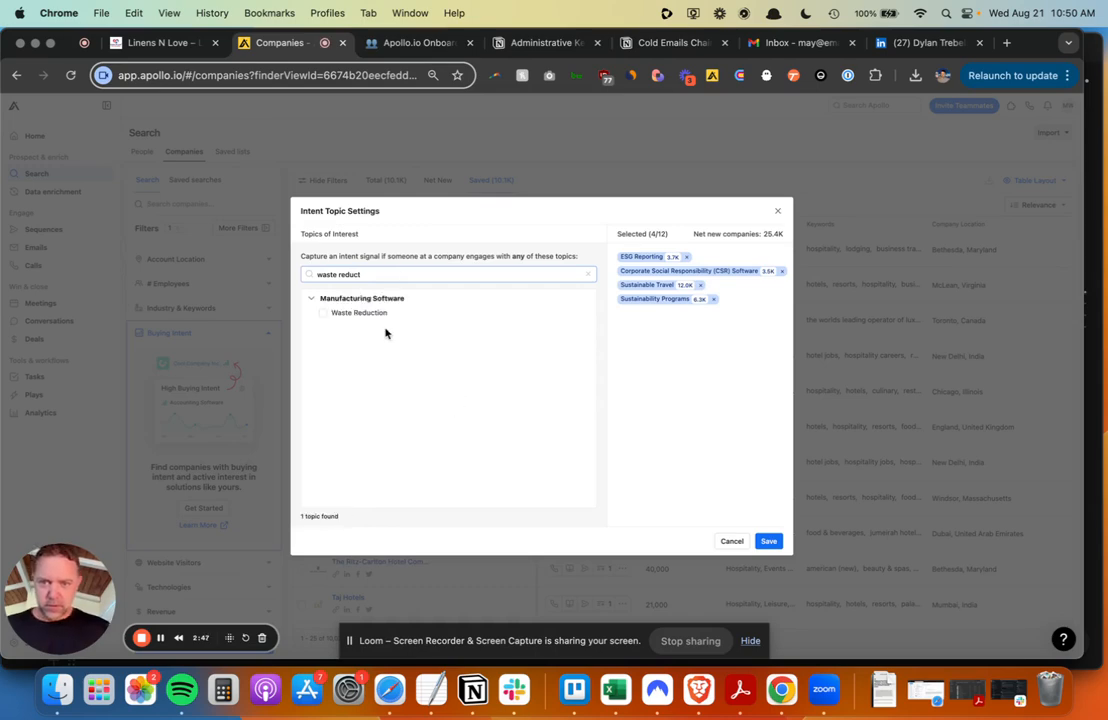
left_click(323, 315)
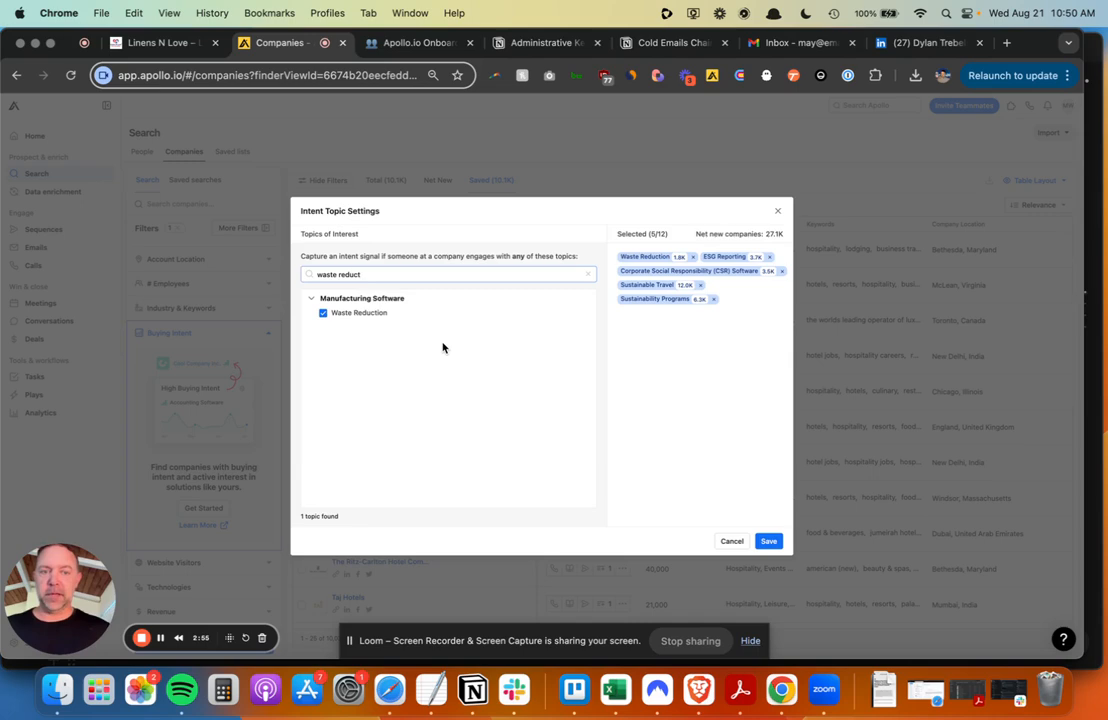
key("ctrl+Tab")
scroll(442, 342, "down", 1)
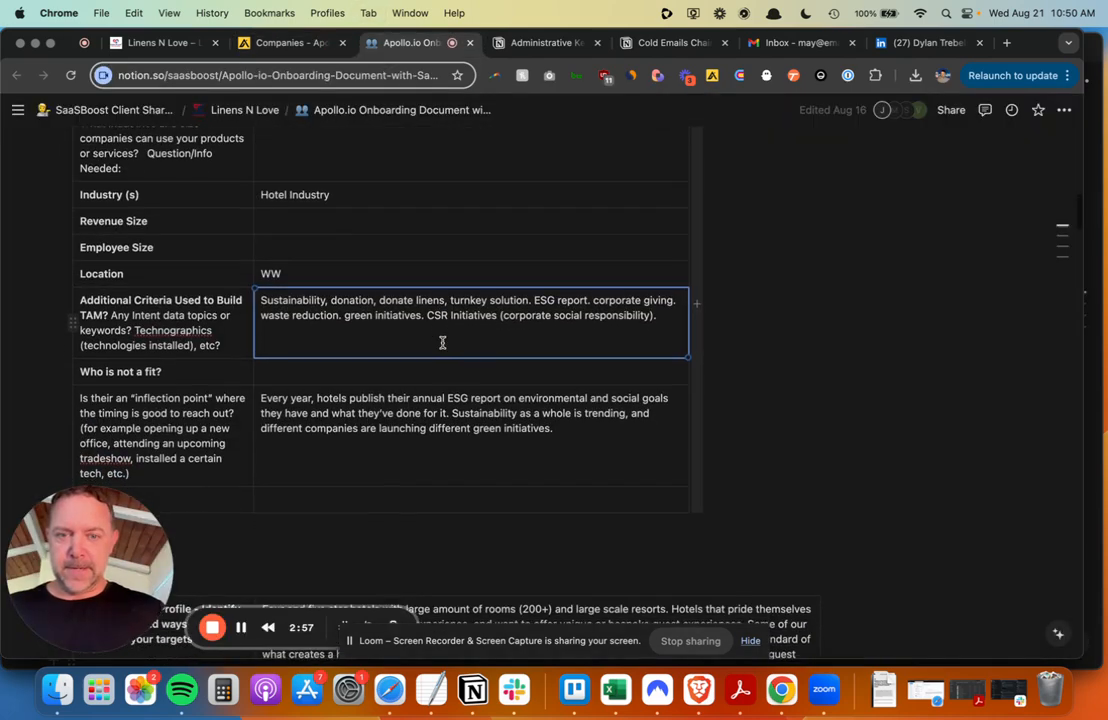
key("ctrl+shift+Tab")
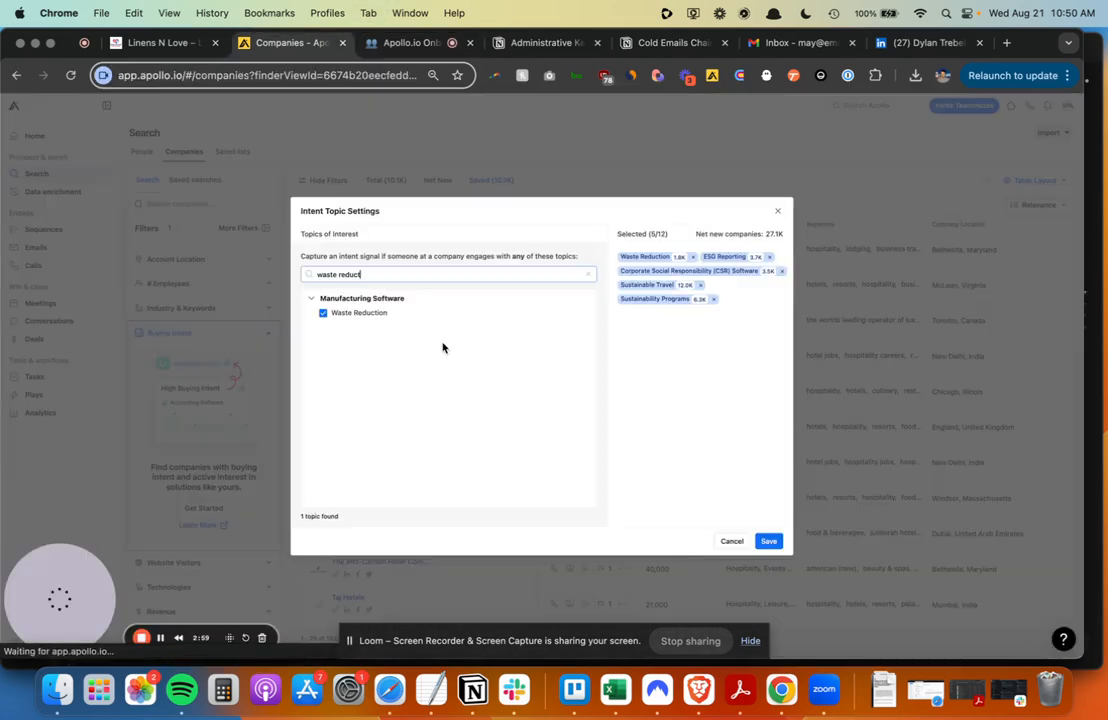
triple_click(405, 273)
type("corporate g")
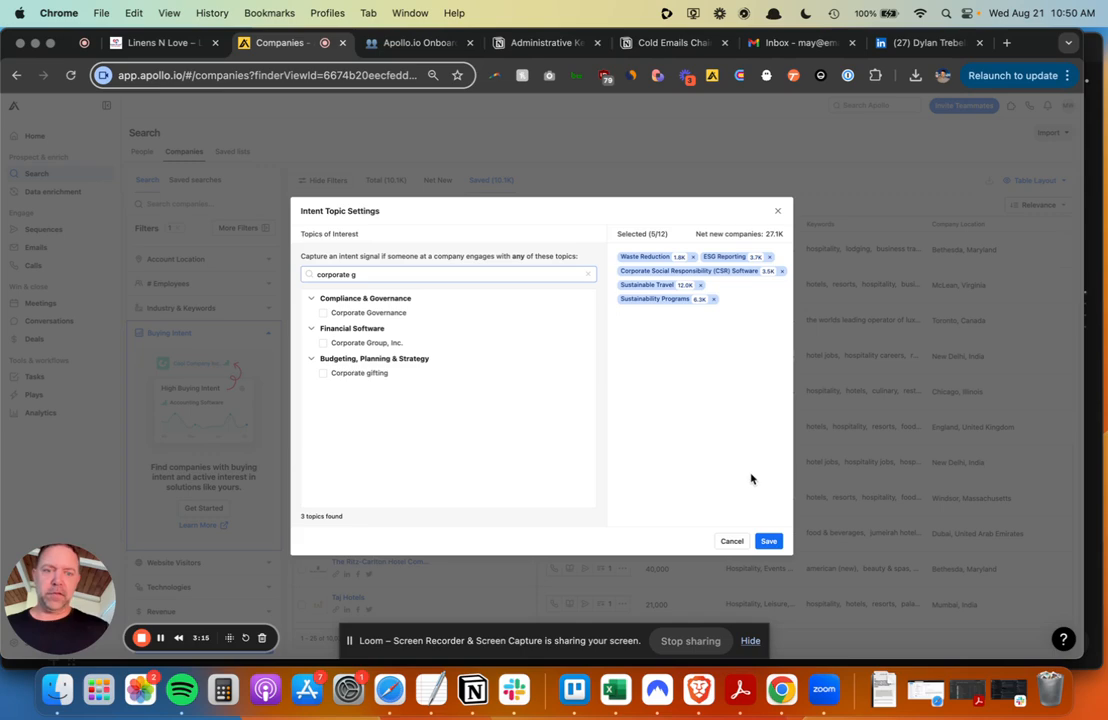
- Save the five intent topics for the team, then dismiss the success toast and onboarding tips
left_click(769, 542)
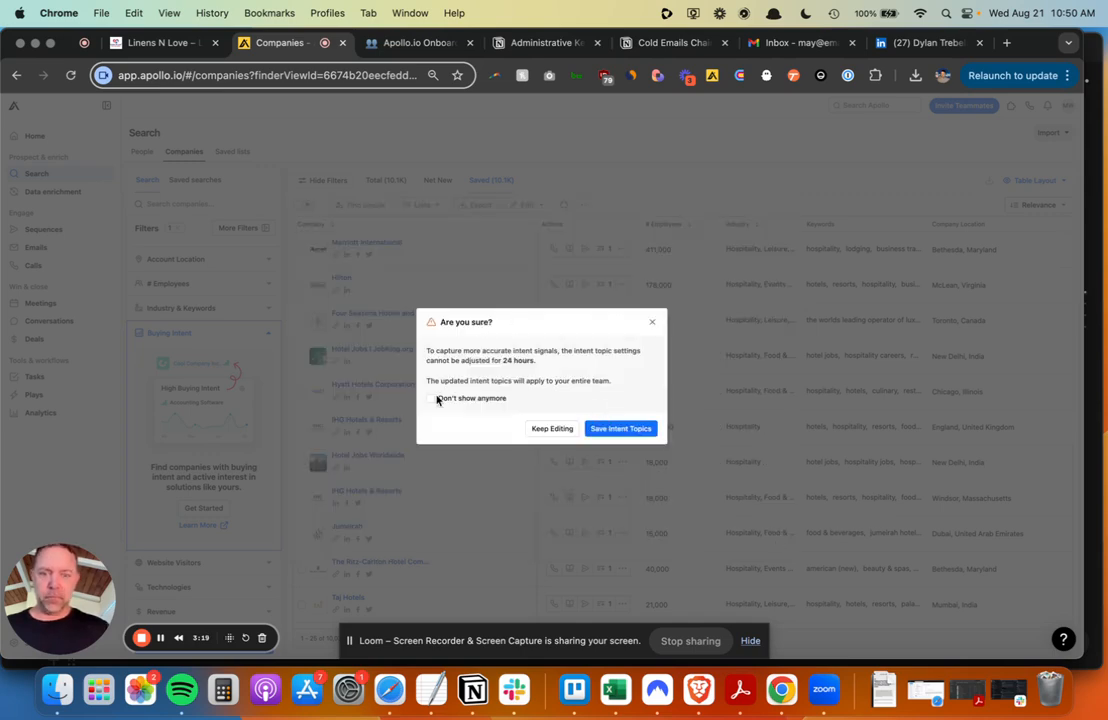
left_click(622, 429)
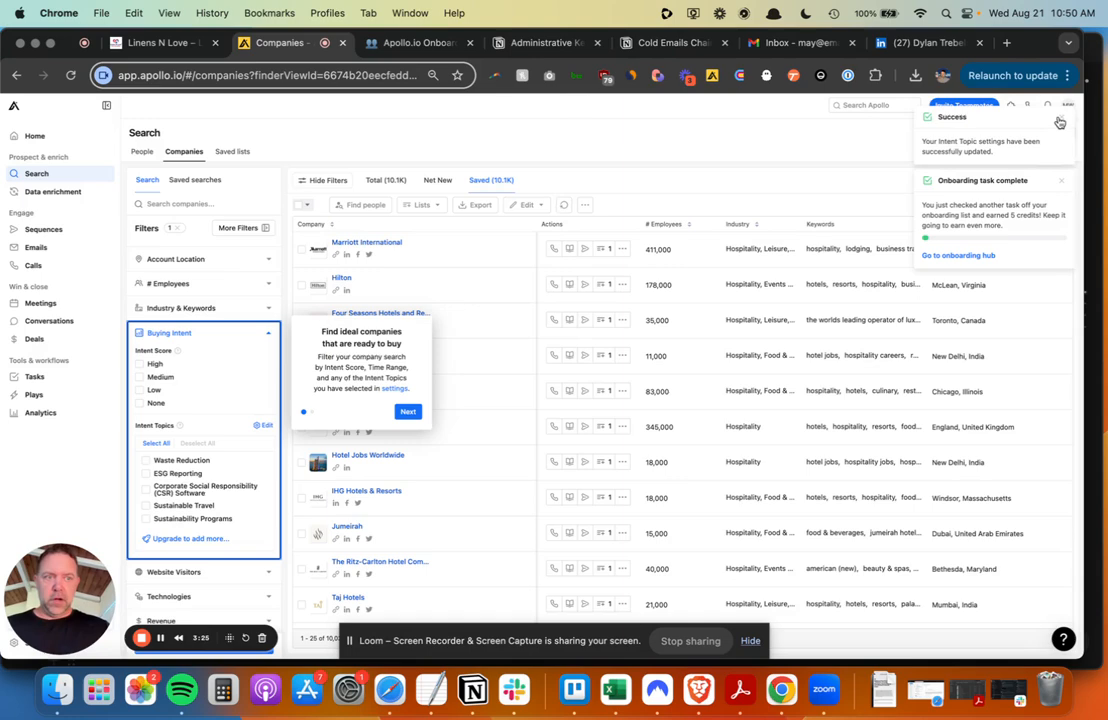
left_click(1059, 122)
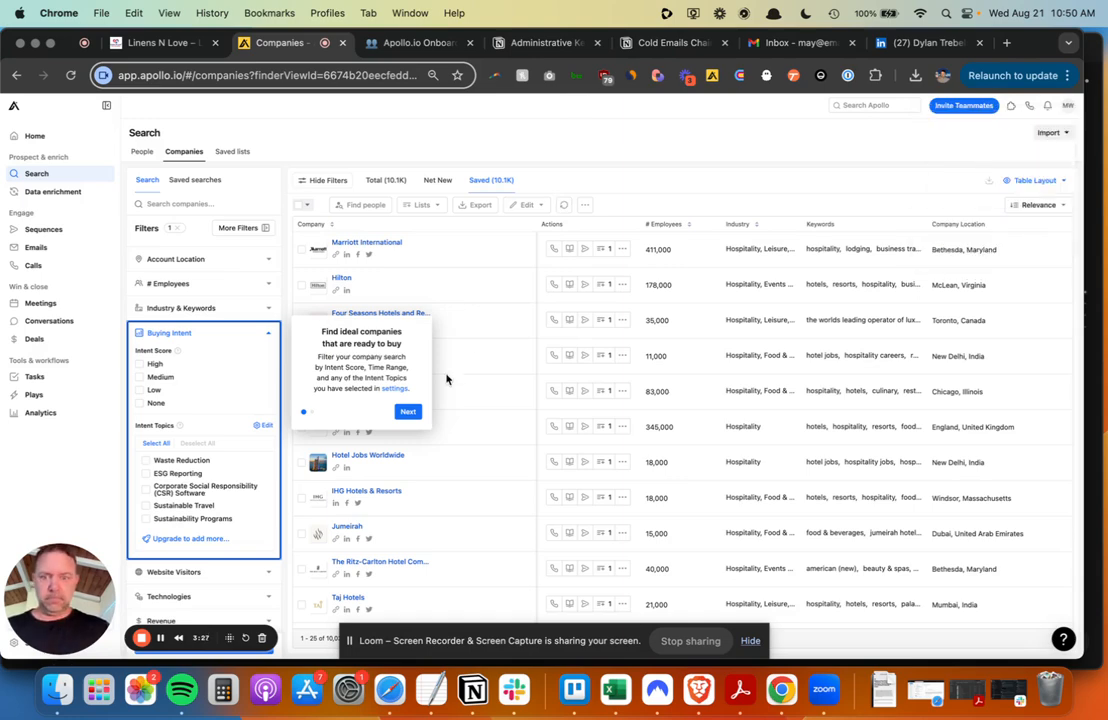
left_click(408, 411)
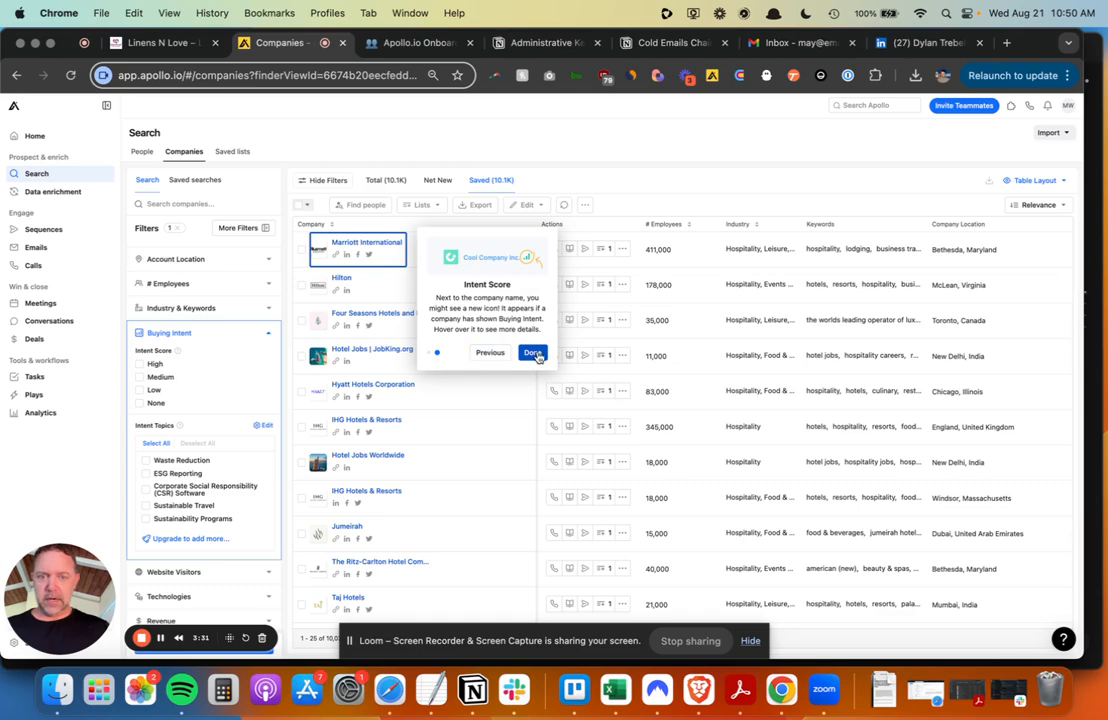
left_click(532, 353)
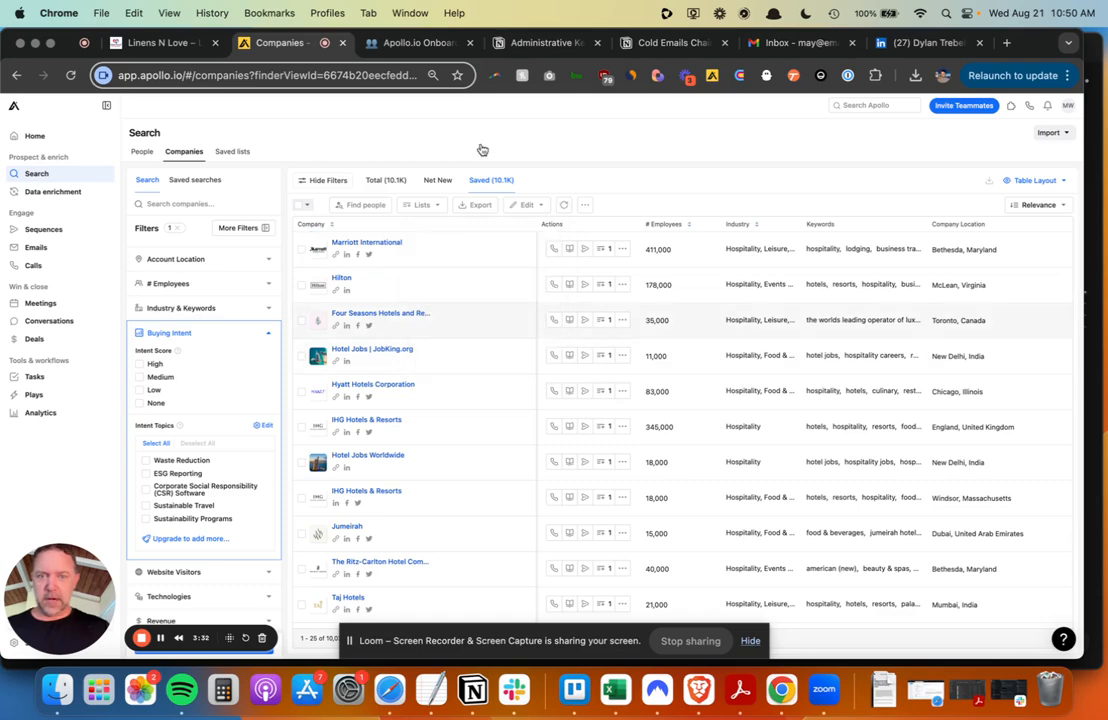
- Filter Buying Intent to High and Medium scores across all five topics, then review the intent icons
left_click(140, 366)
left_click(140, 378)
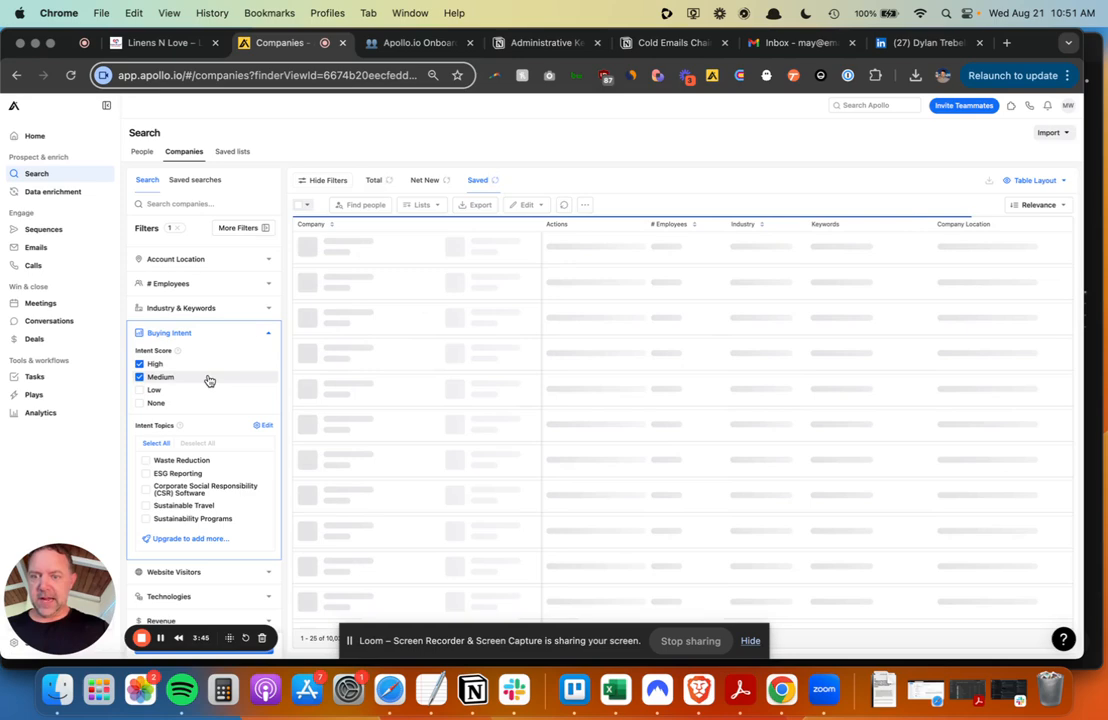
left_click(156, 443)
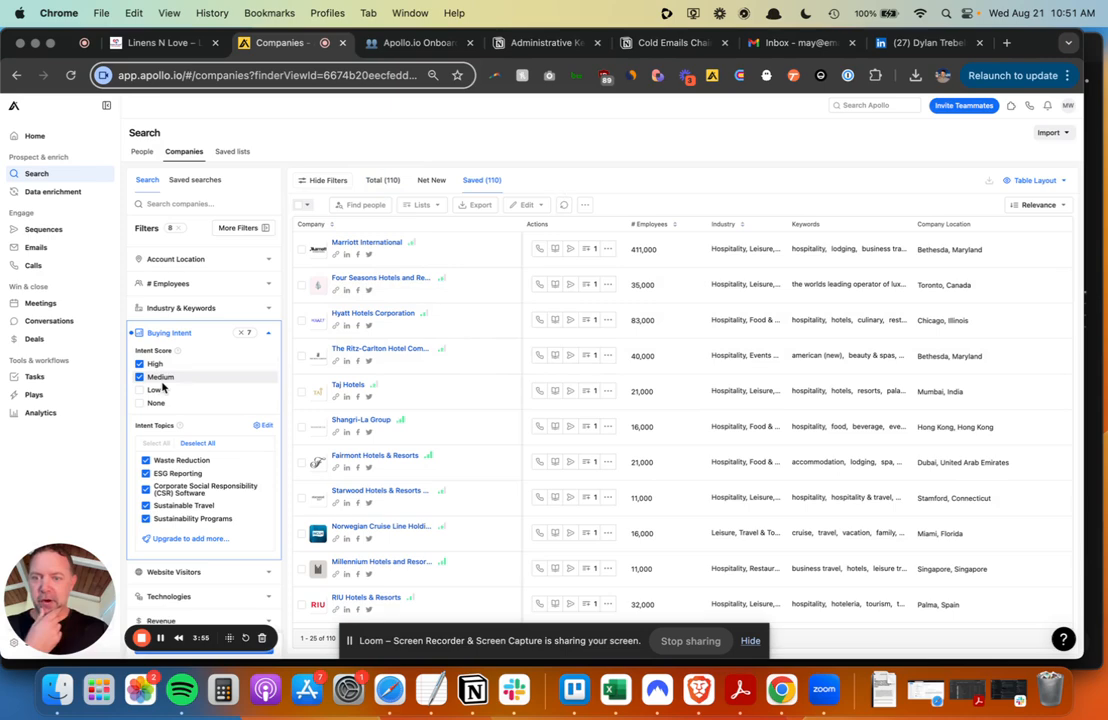
mouse_move(417, 250)
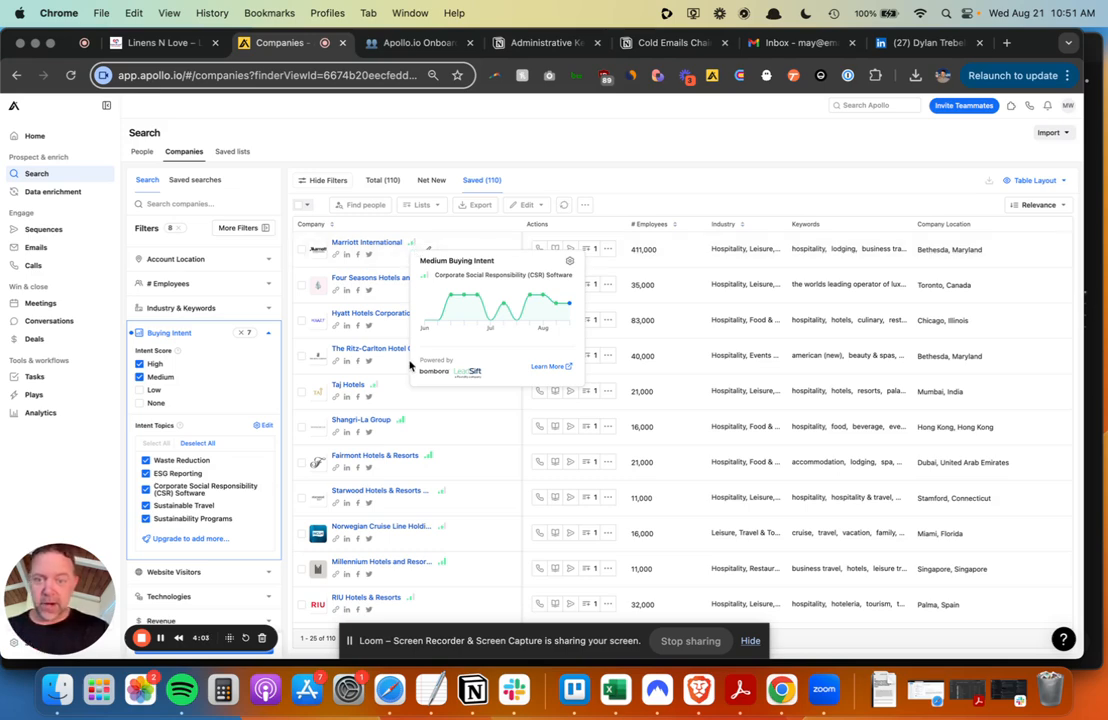
mouse_move(422, 316)
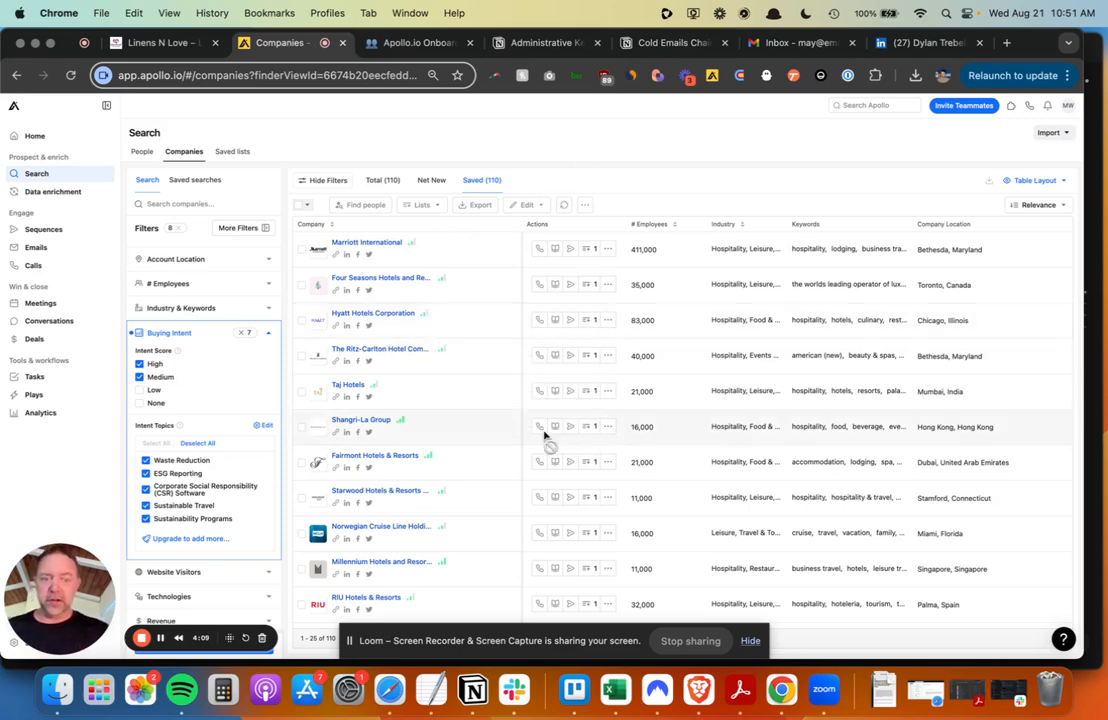
scroll(544, 435, "down", 5)
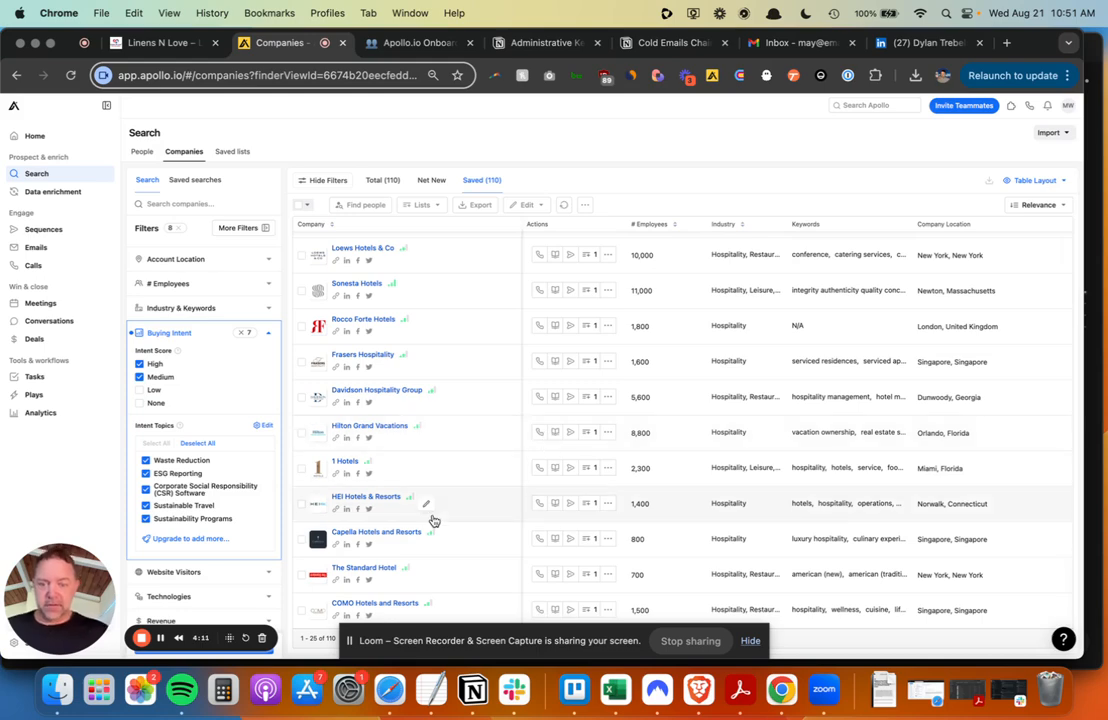
mouse_move(407, 570)
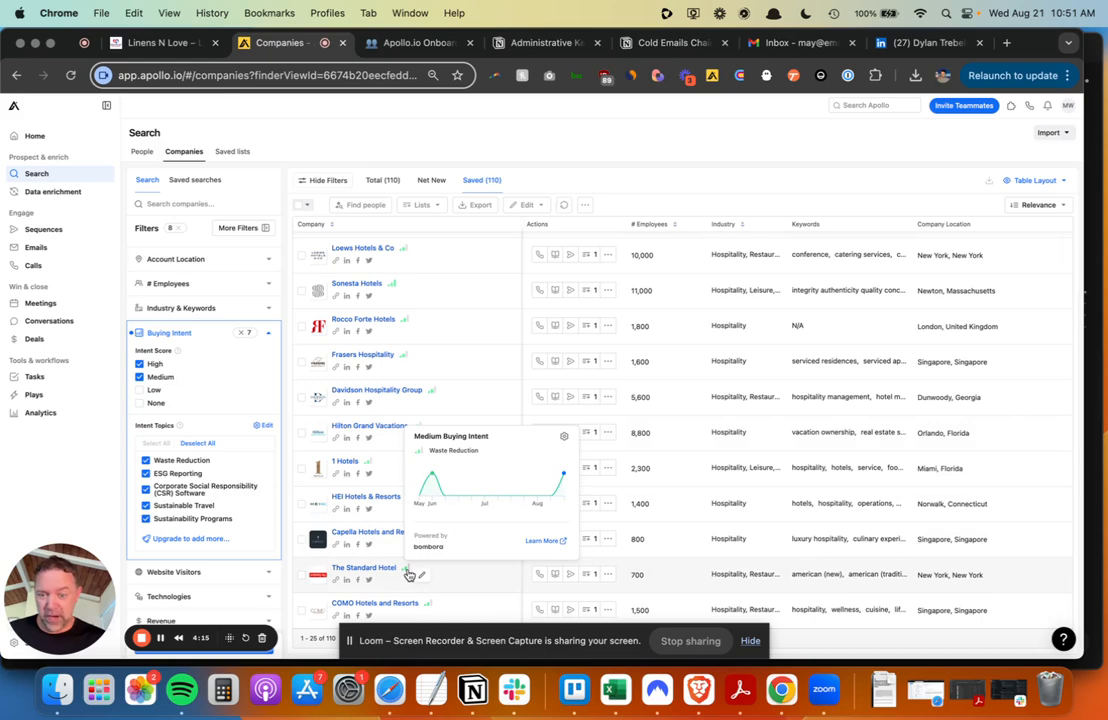
mouse_move(427, 606)
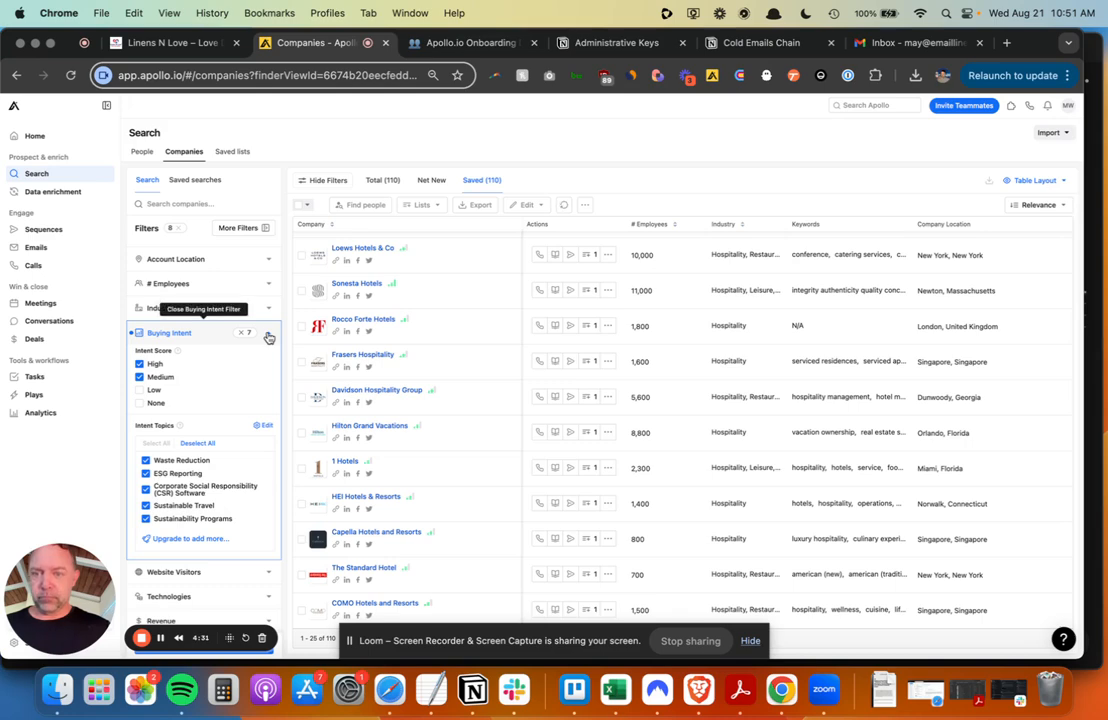
- Select all 110 filtered companies and add them to a new list named 'Intent Data'
left_click(306, 204)
left_click(272, 245)
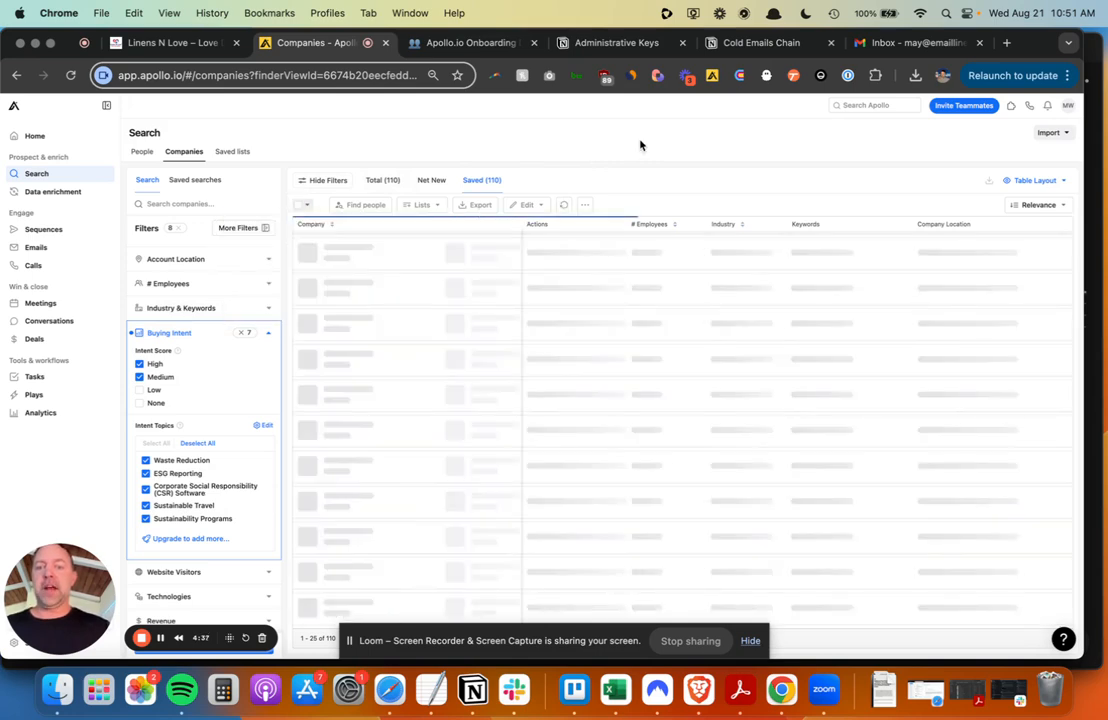
left_click(470, 206)
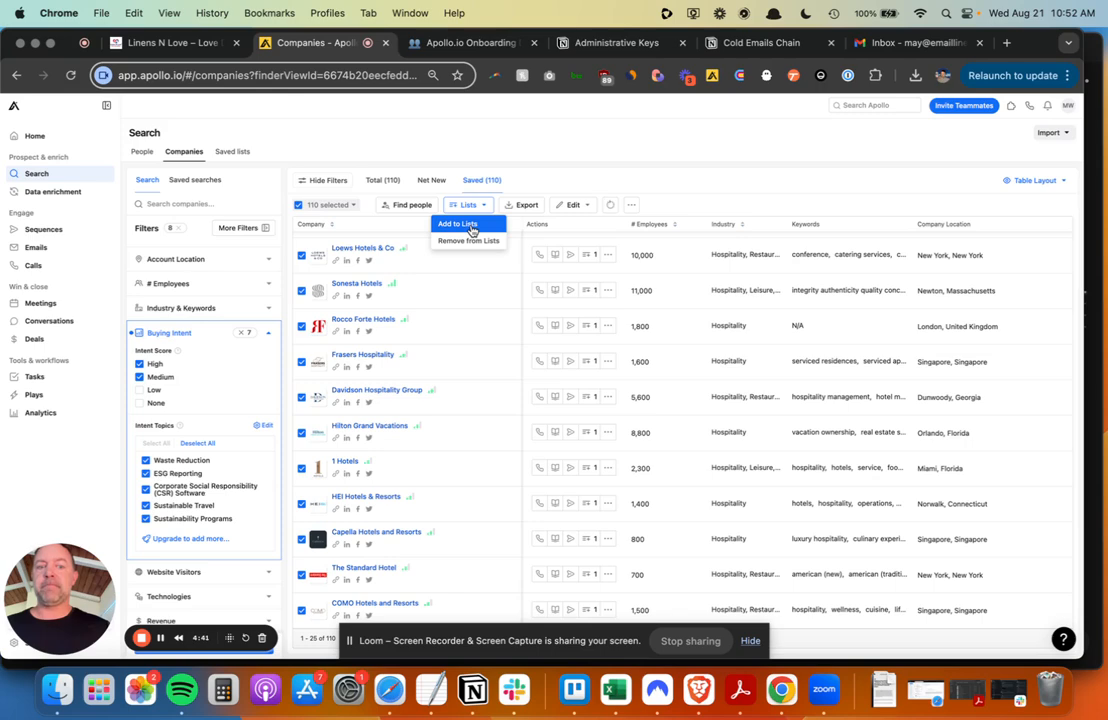
left_click(472, 226)
type("Intent Data")
left_click(475, 186)
left_click(412, 203)
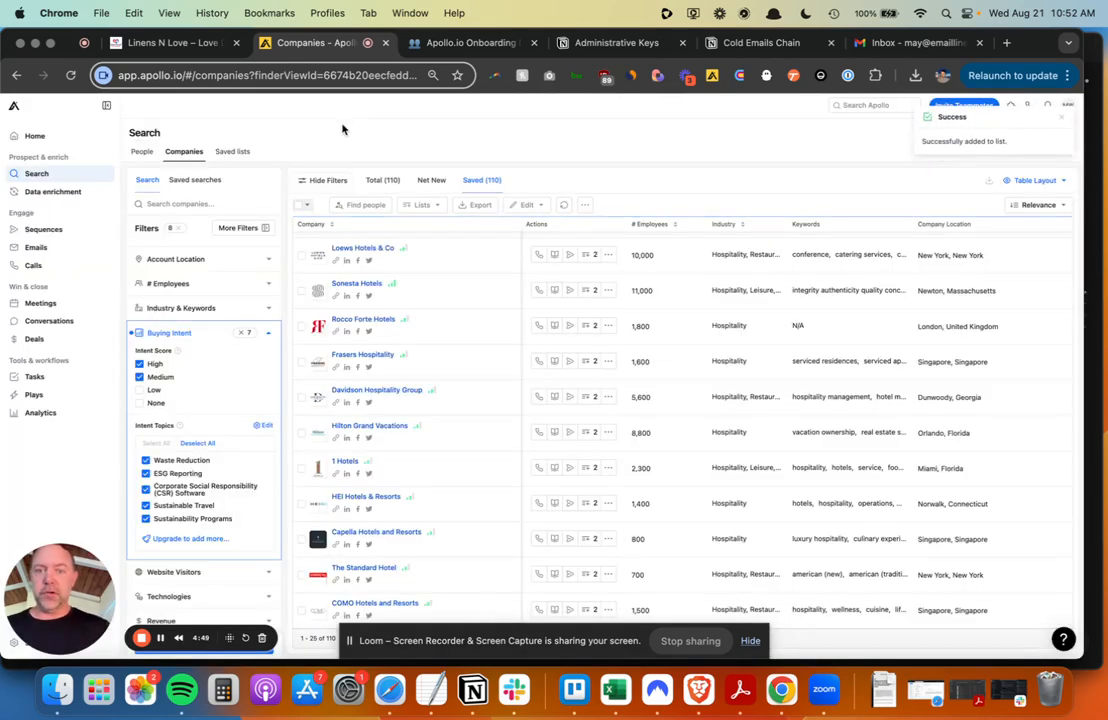
scroll(203, 328, "down", 4)
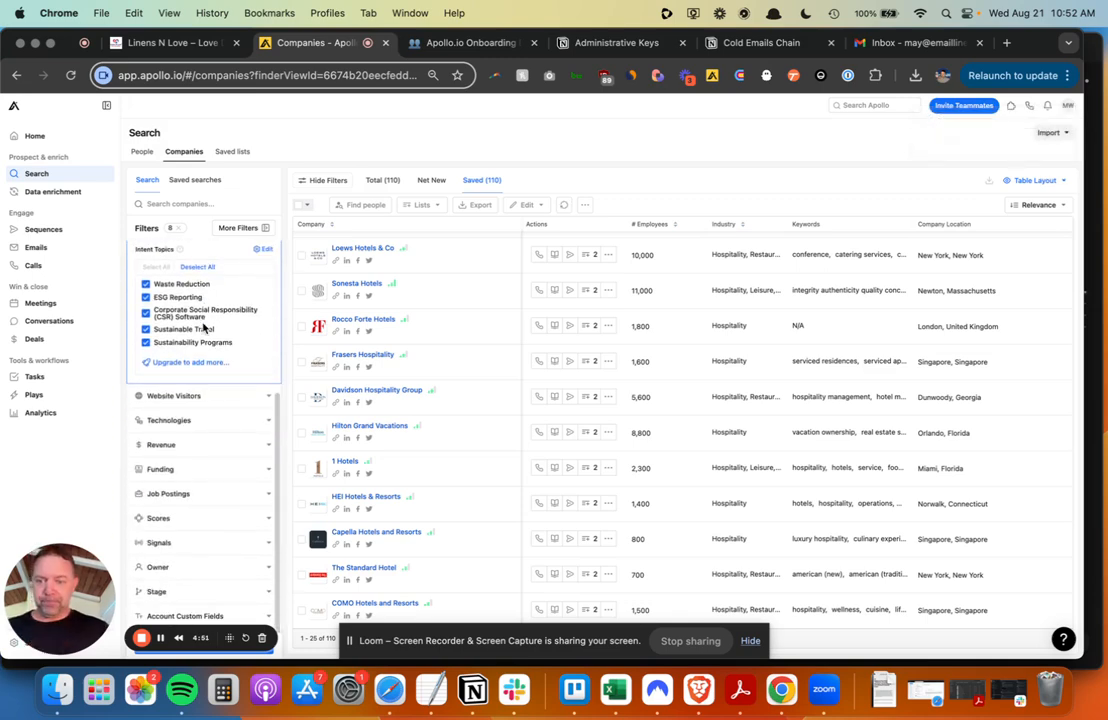
- View the website-visitor tracking script setup, then return to the company search results
left_click(270, 400)
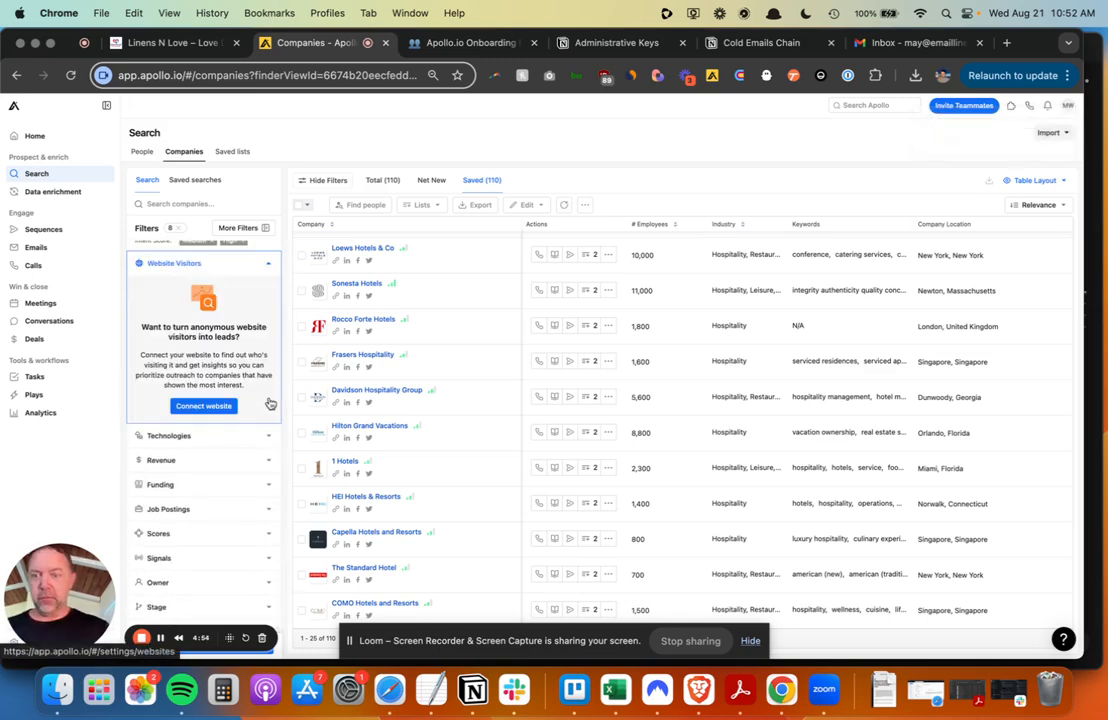
left_click(206, 407)
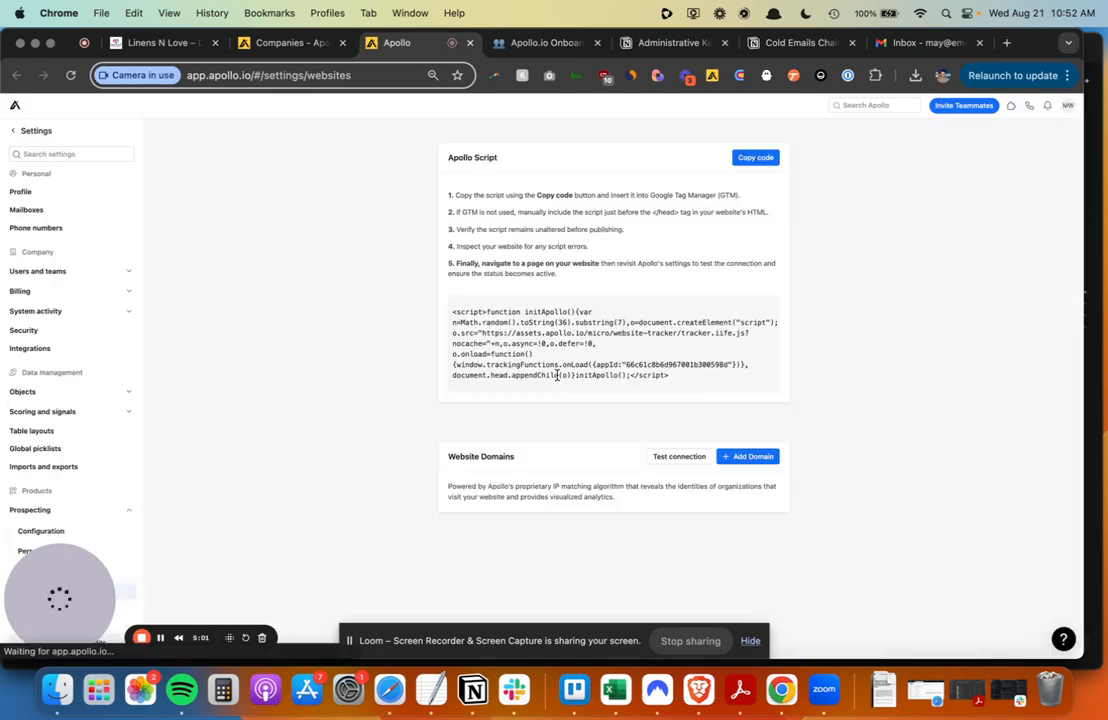
left_click_drag(697, 379, 453, 313)
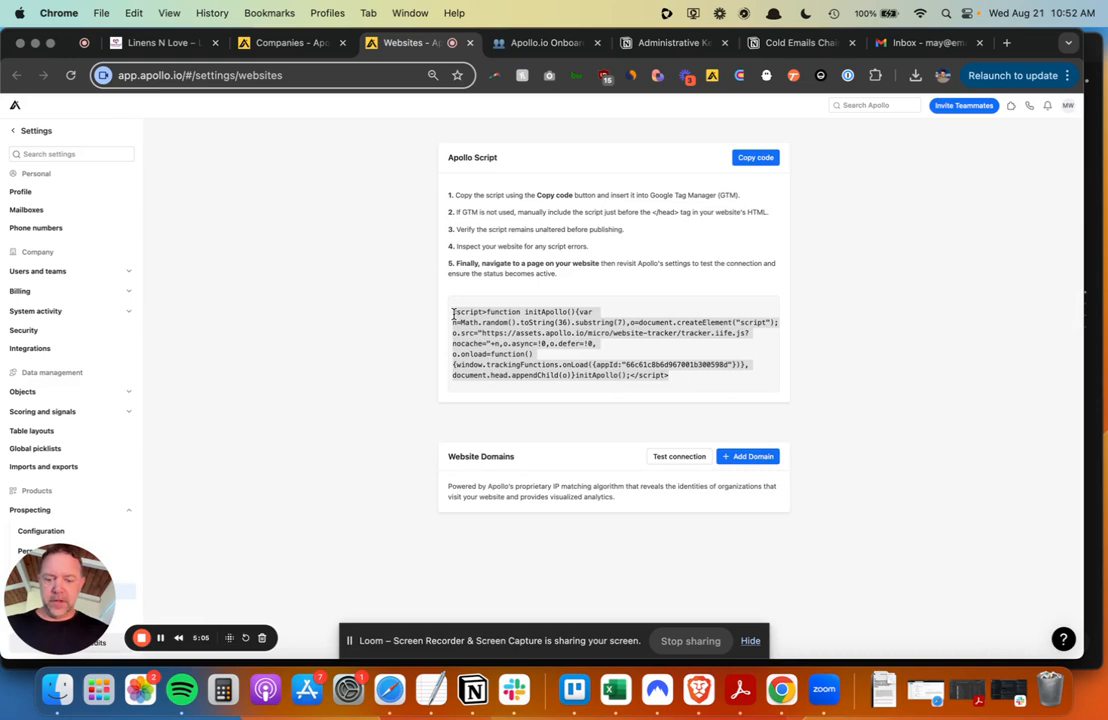
left_click(312, 334)
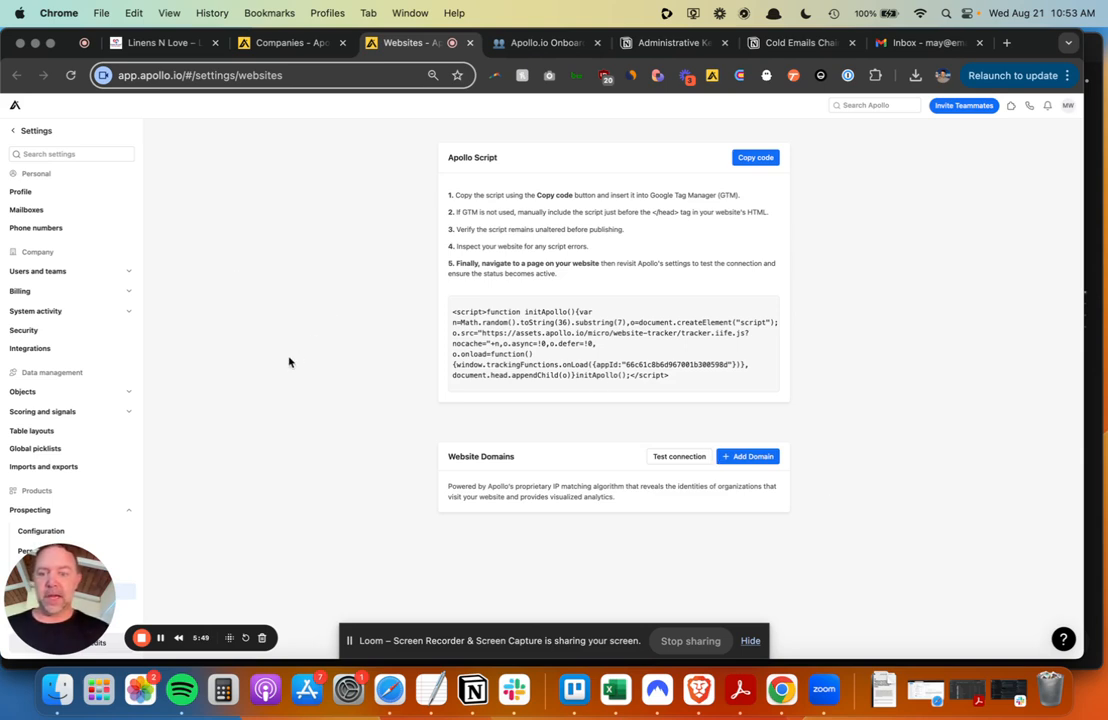
left_click(161, 638)
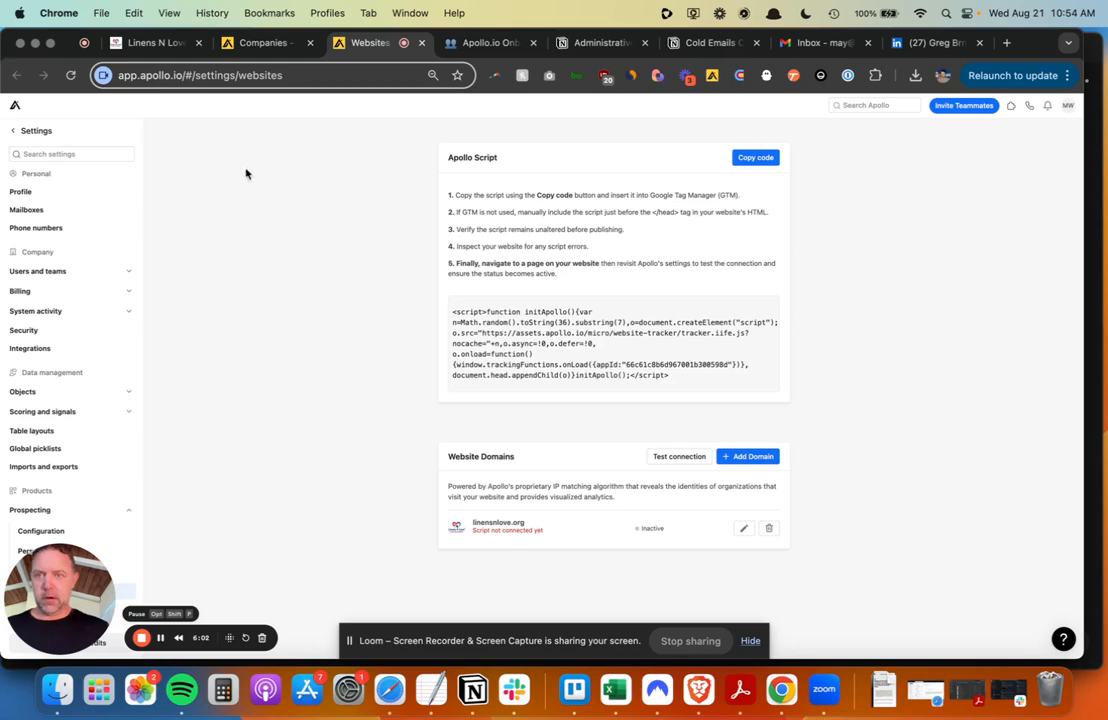
left_click(265, 46)
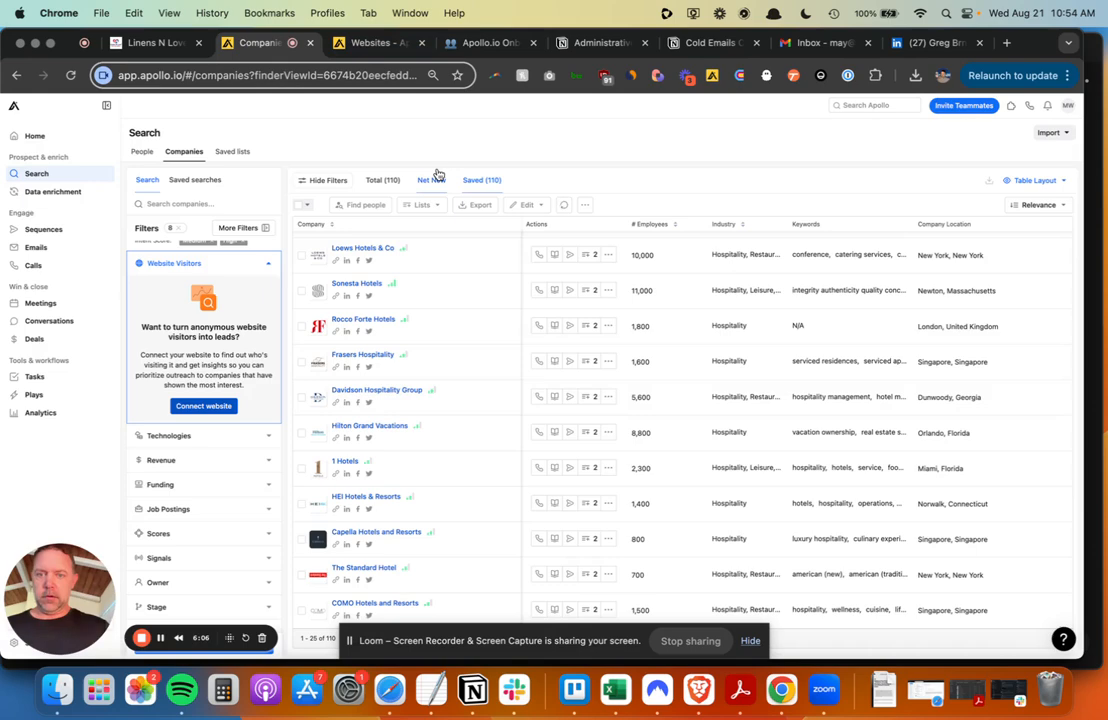
- Try a Technologies search for 'amazon' without adding it, then expand the Job Postings filter
scroll(200, 330, "down", 1)
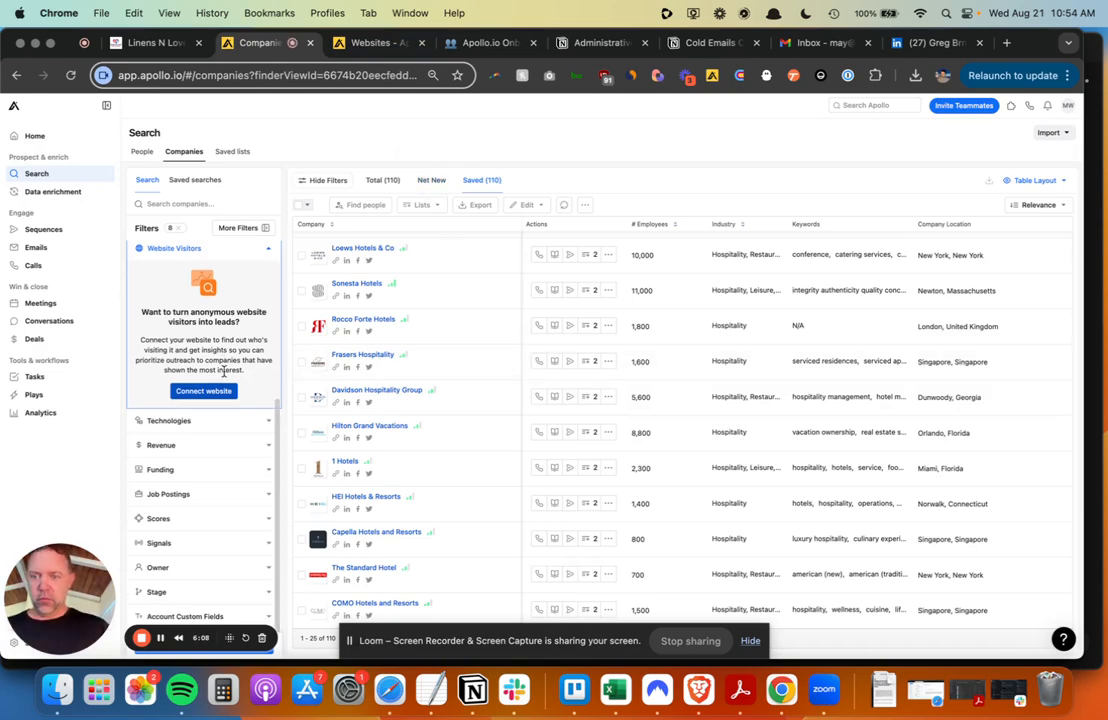
left_click(265, 425)
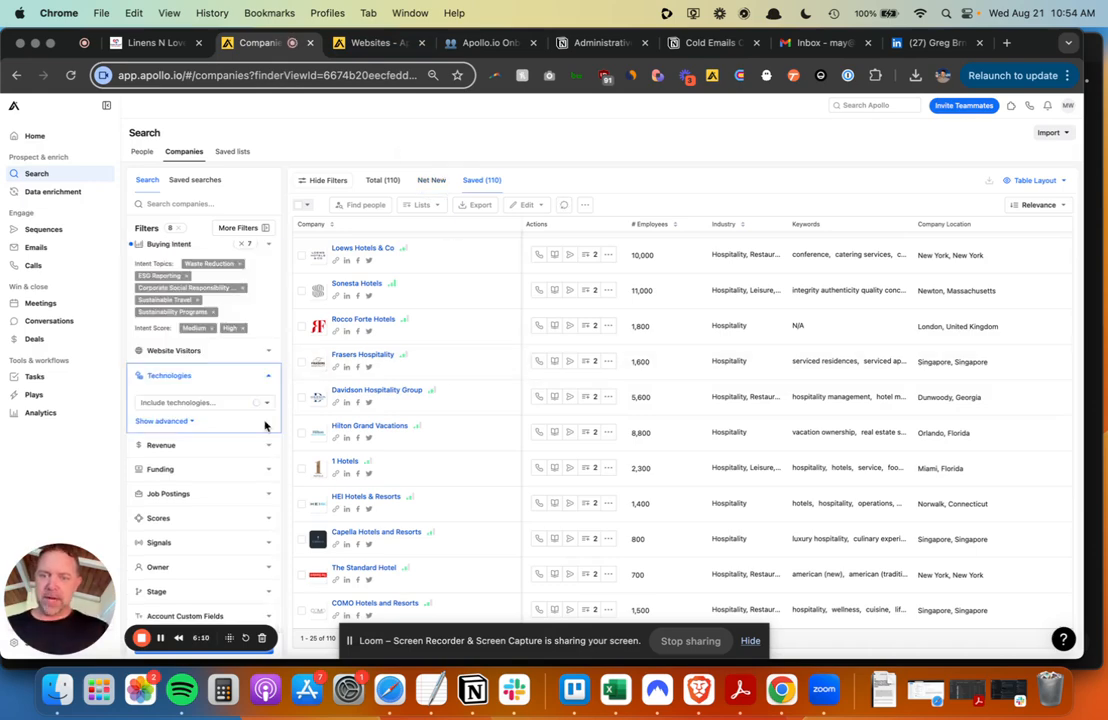
left_click(218, 402)
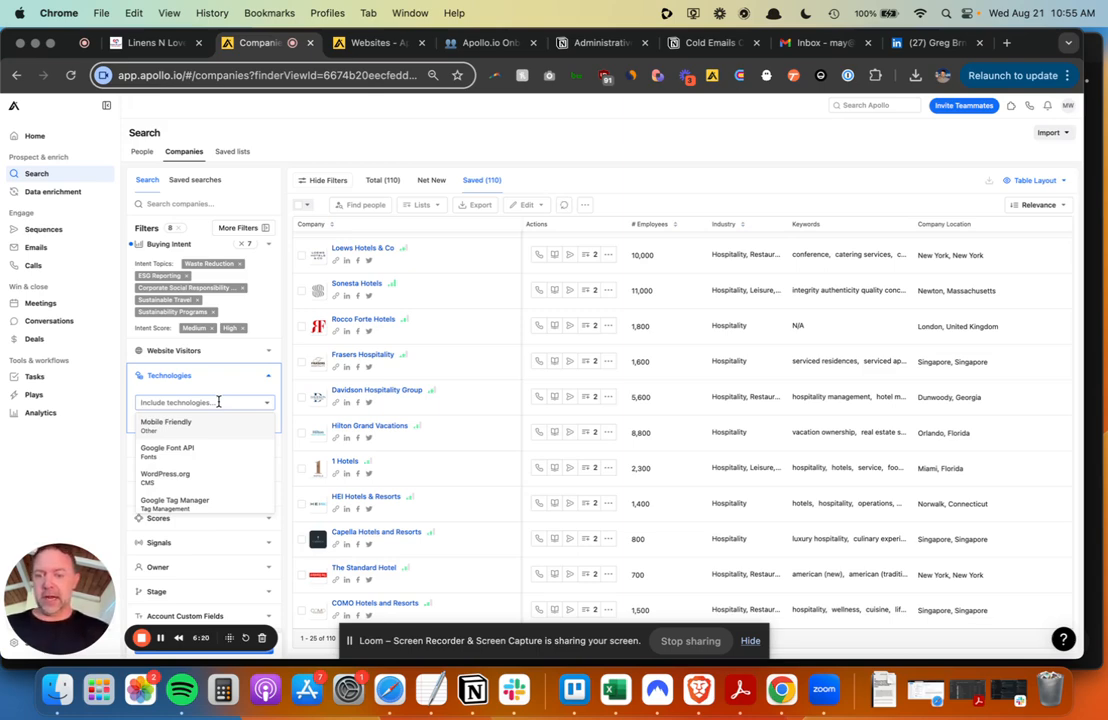
type("amazon")
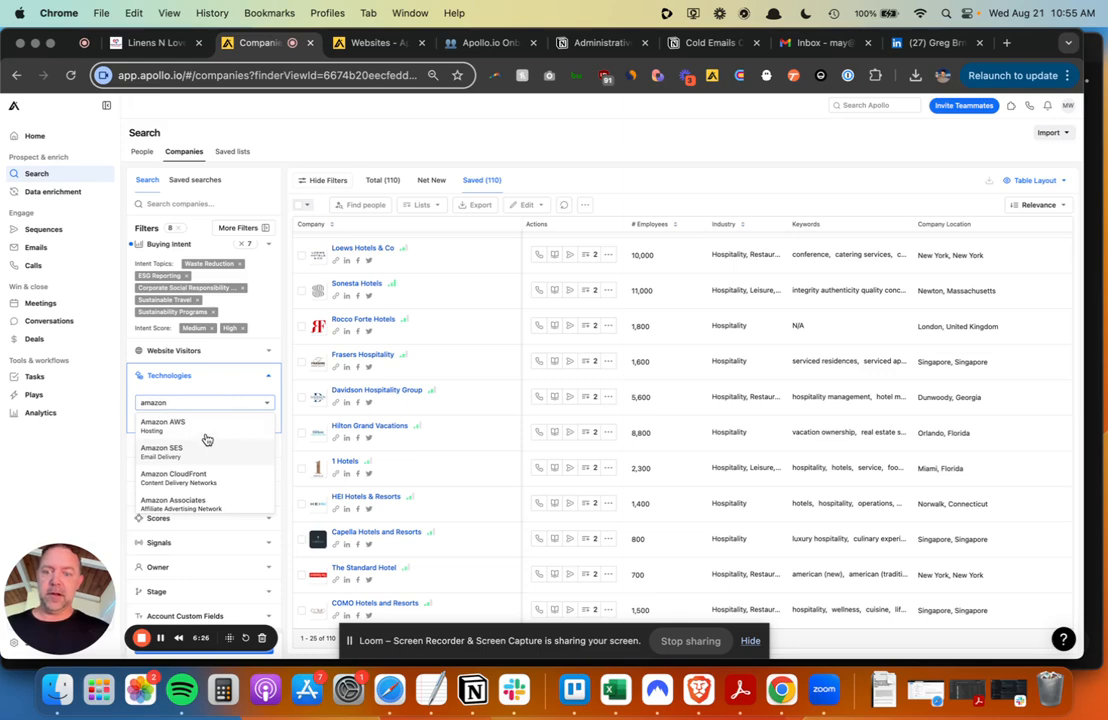
left_click(366, 138)
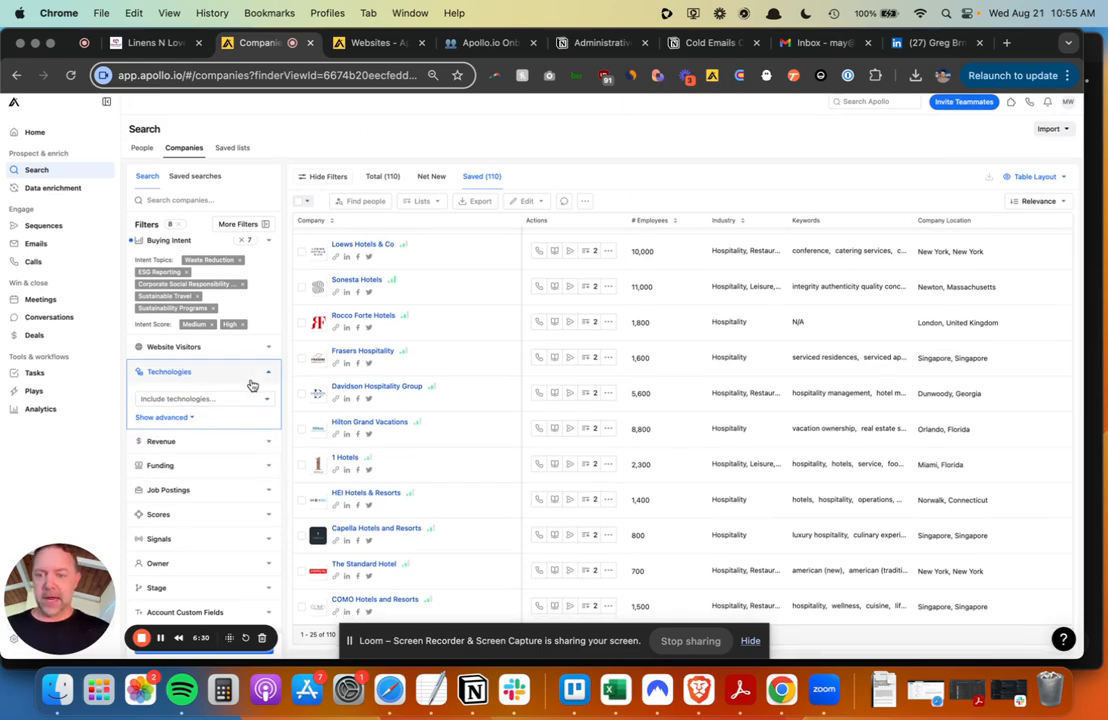
left_click(267, 496)
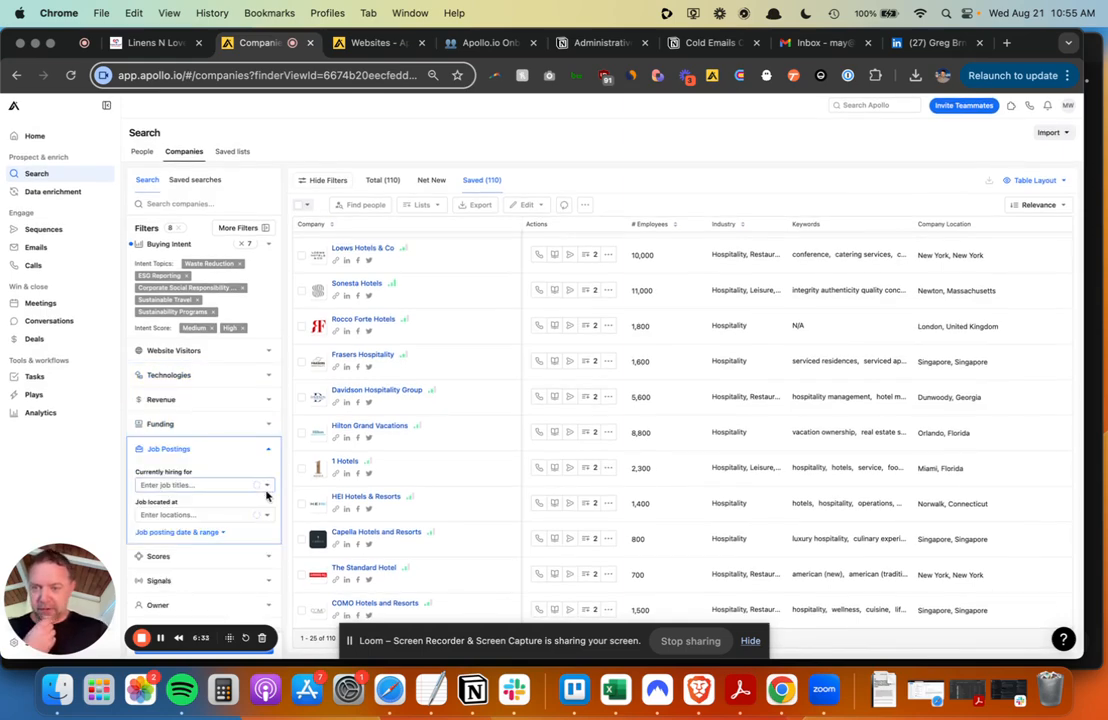
- Check the Sustainability Manager persona title in the Notion onboarding table
left_click(199, 484)
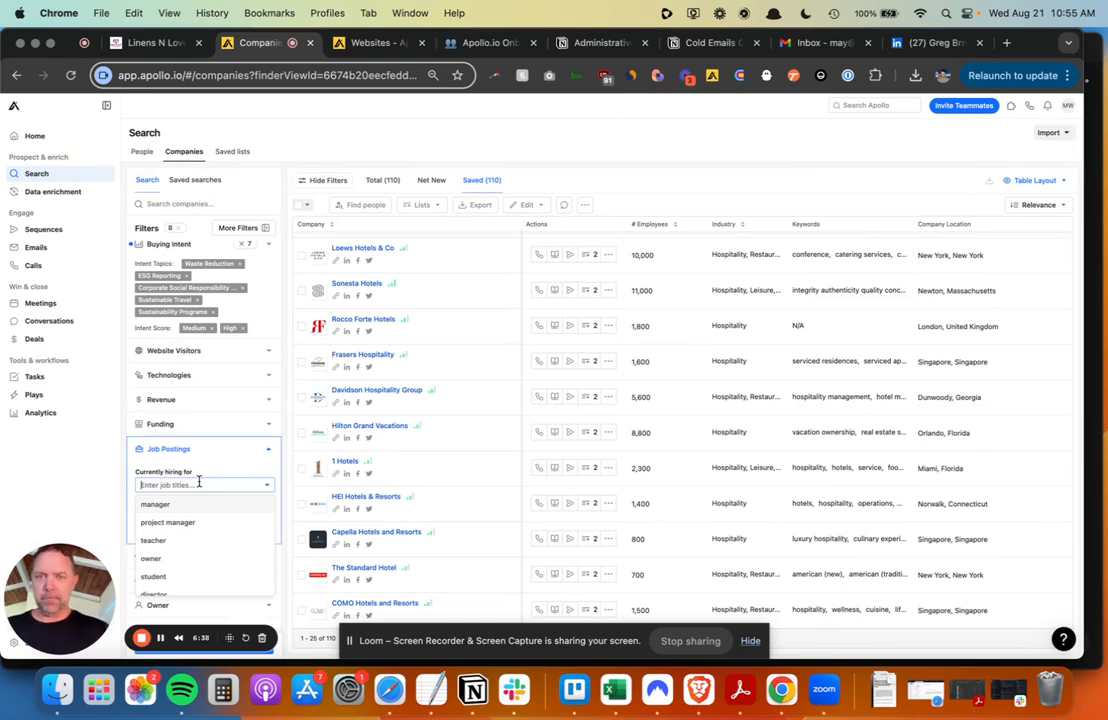
key("ctrl+Tab")
key("ctrl+Tab")
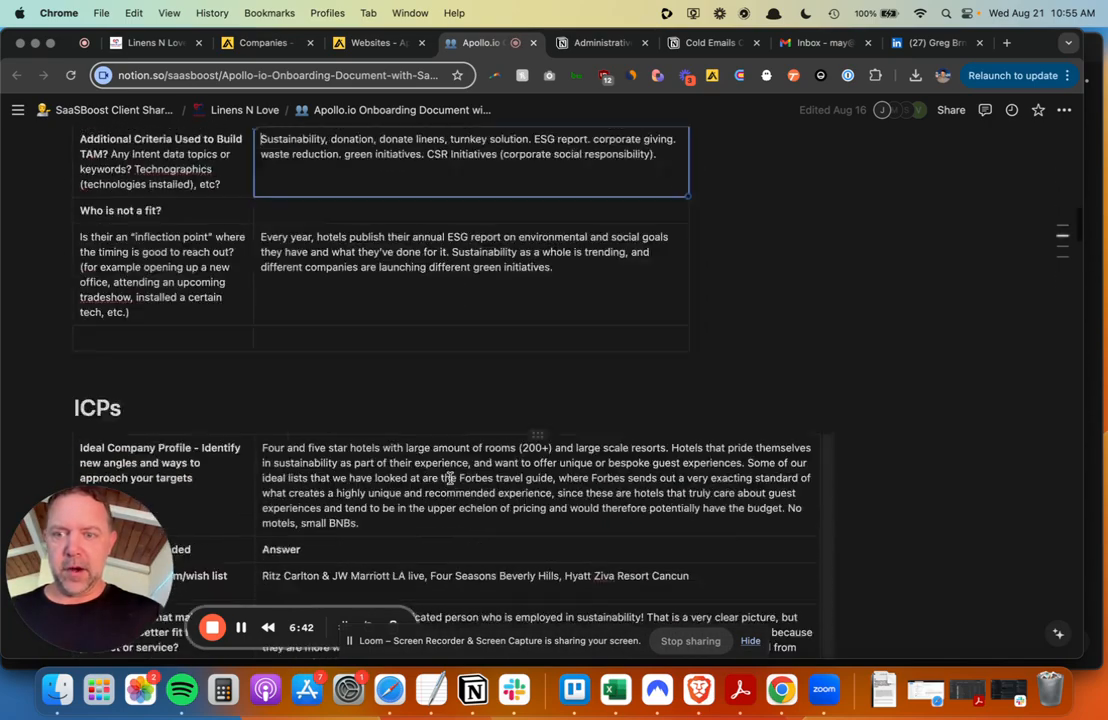
scroll(450, 478, "down", 15)
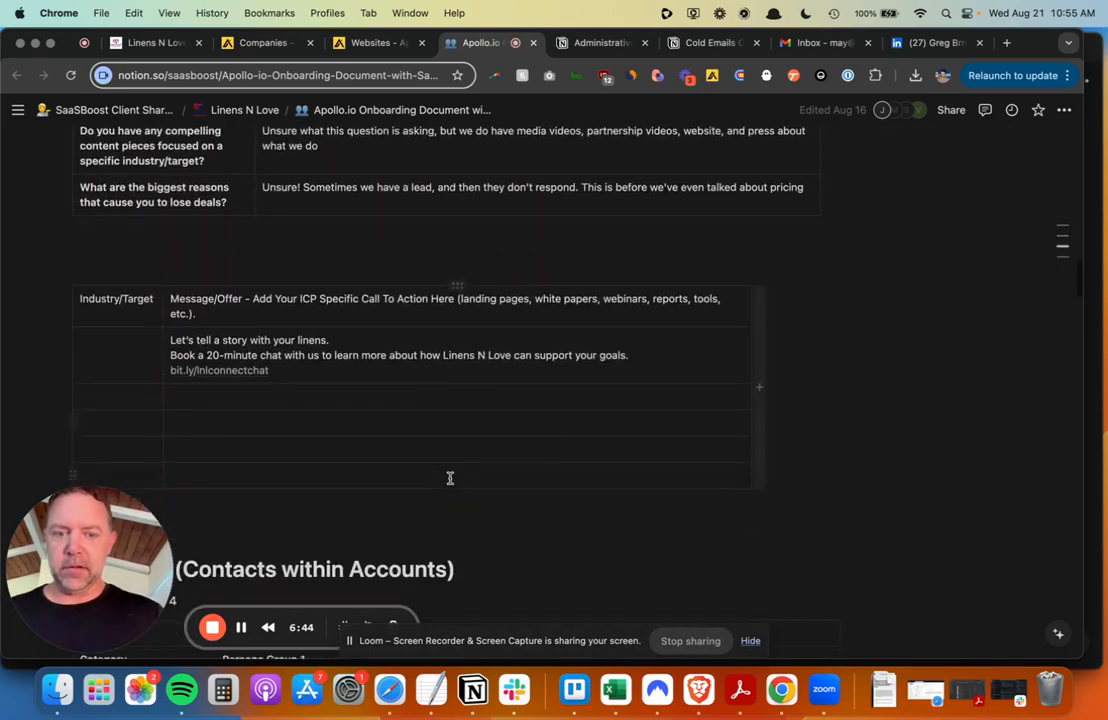
triple_click(594, 265)
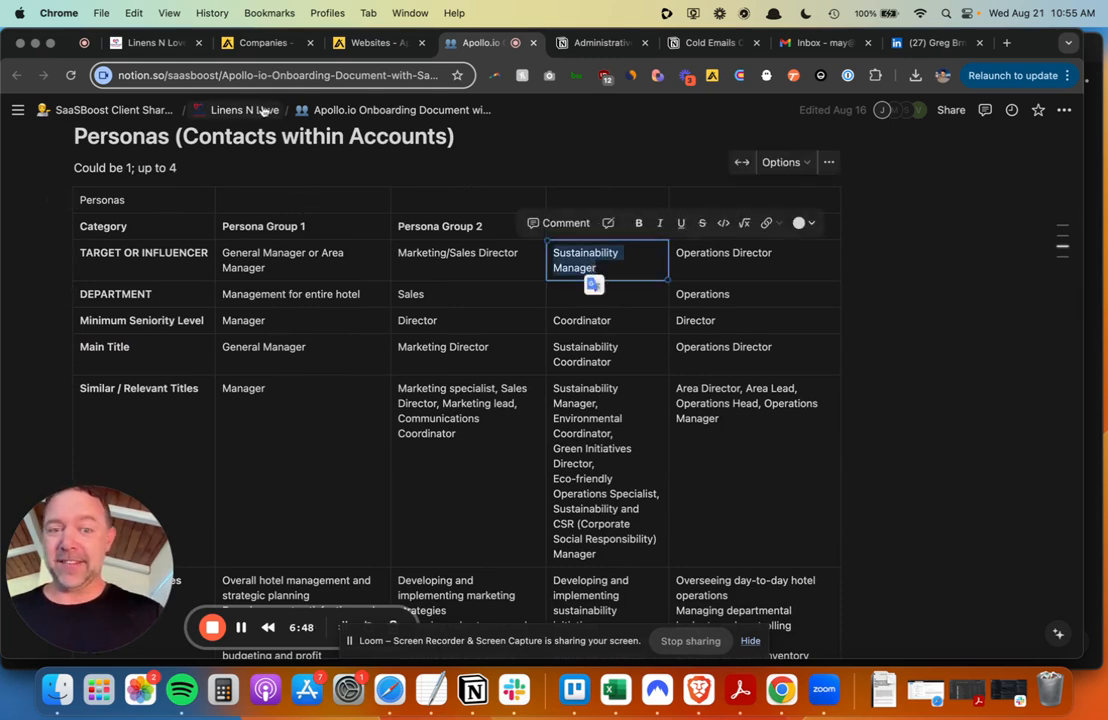
left_click(246, 50)
- Enter 'sust' as the hiring job title after removing a mistaken 'sustainabili' entry
left_click(203, 485)
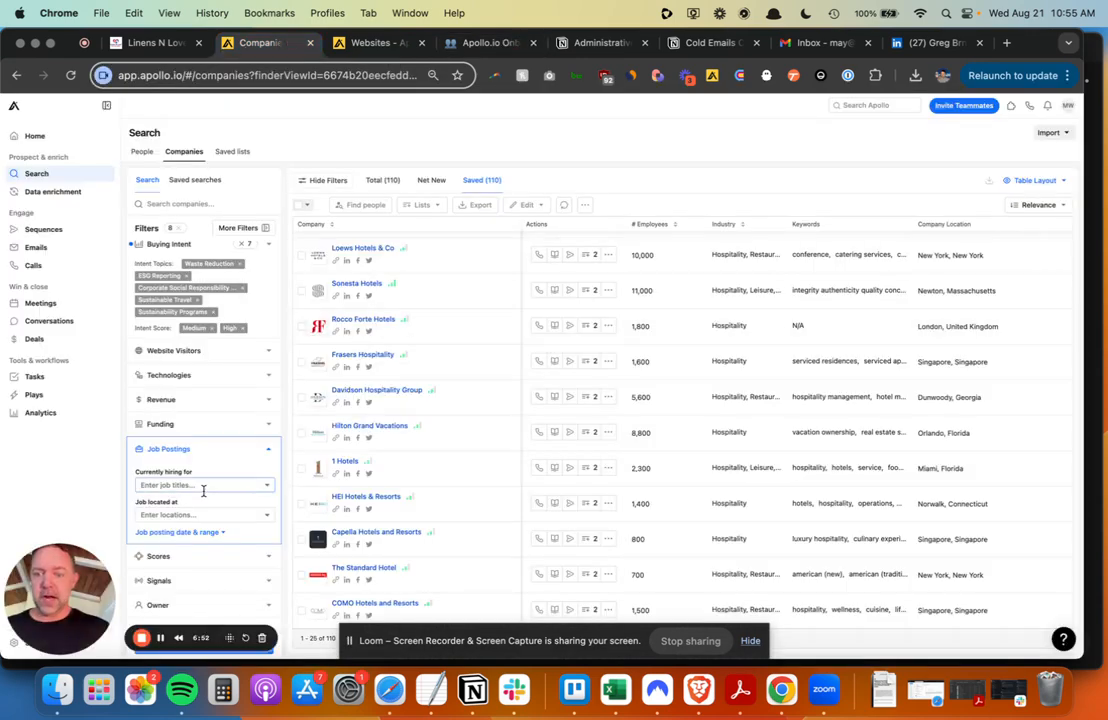
type("sustainab")
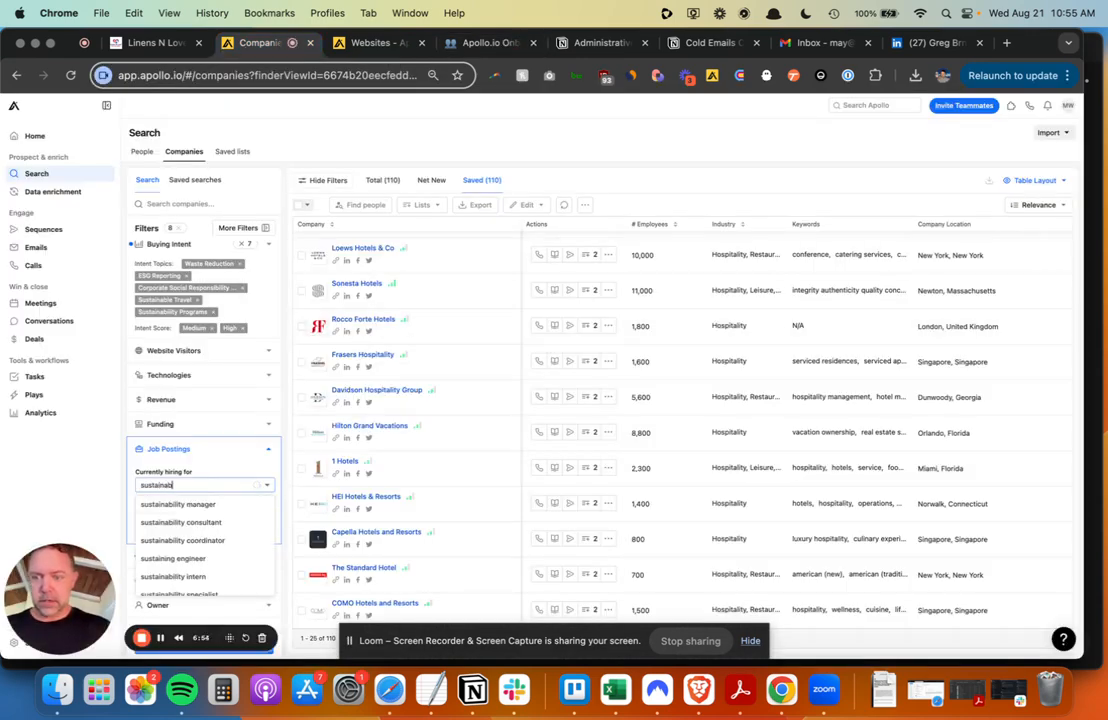
type("ili")
key("Return")
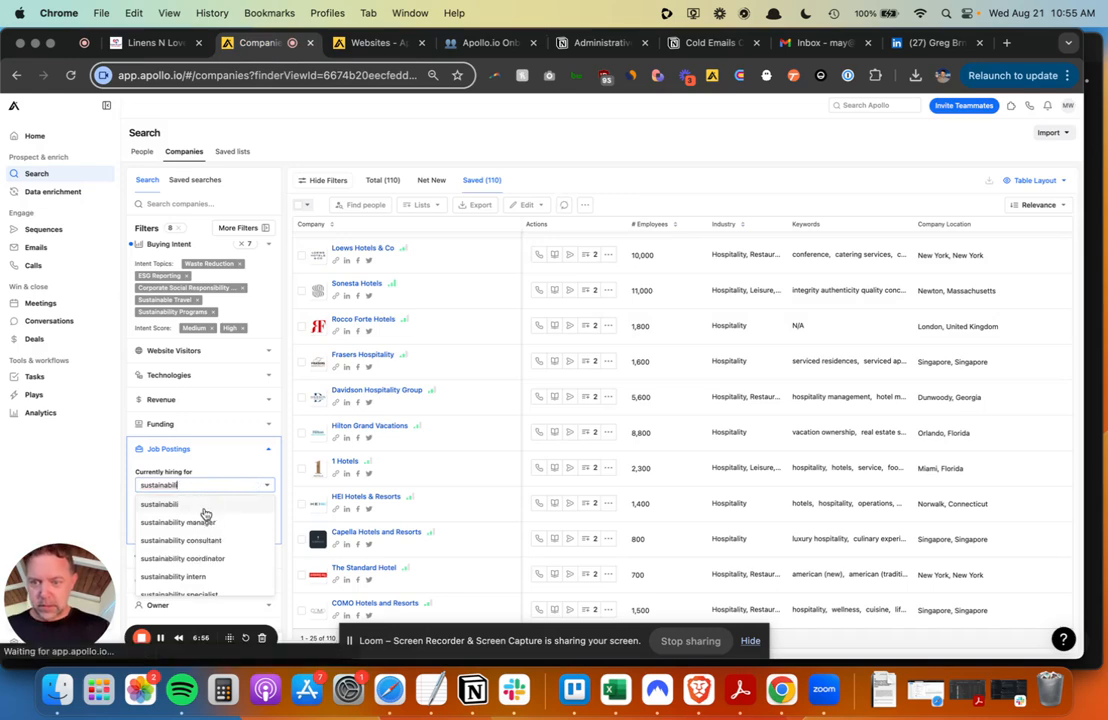
key("BackSpace")
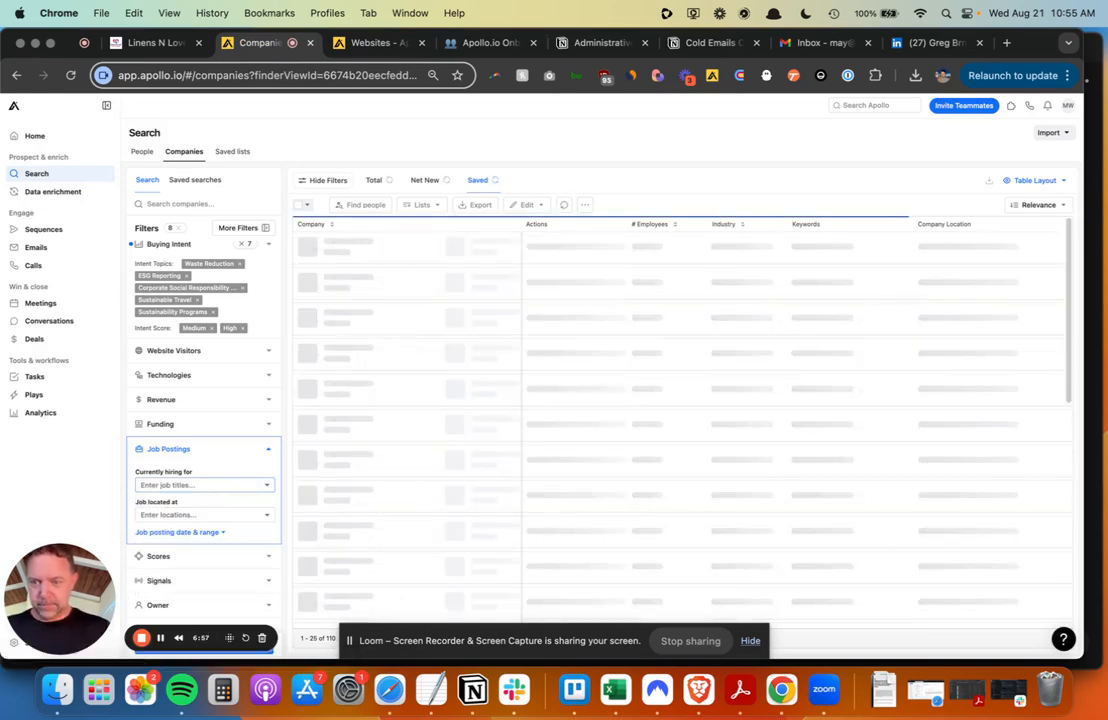
type("sust")
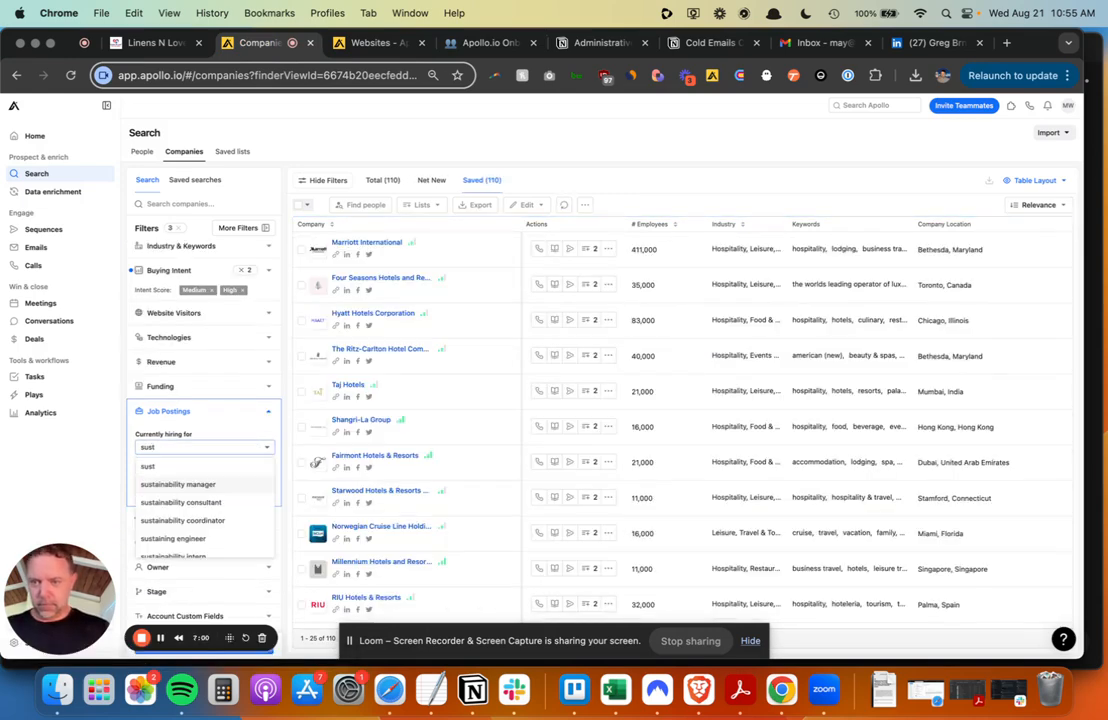
- Add sustainability manager as a hiring filter, then clear it and the Buying Intent filter
left_click(204, 483)
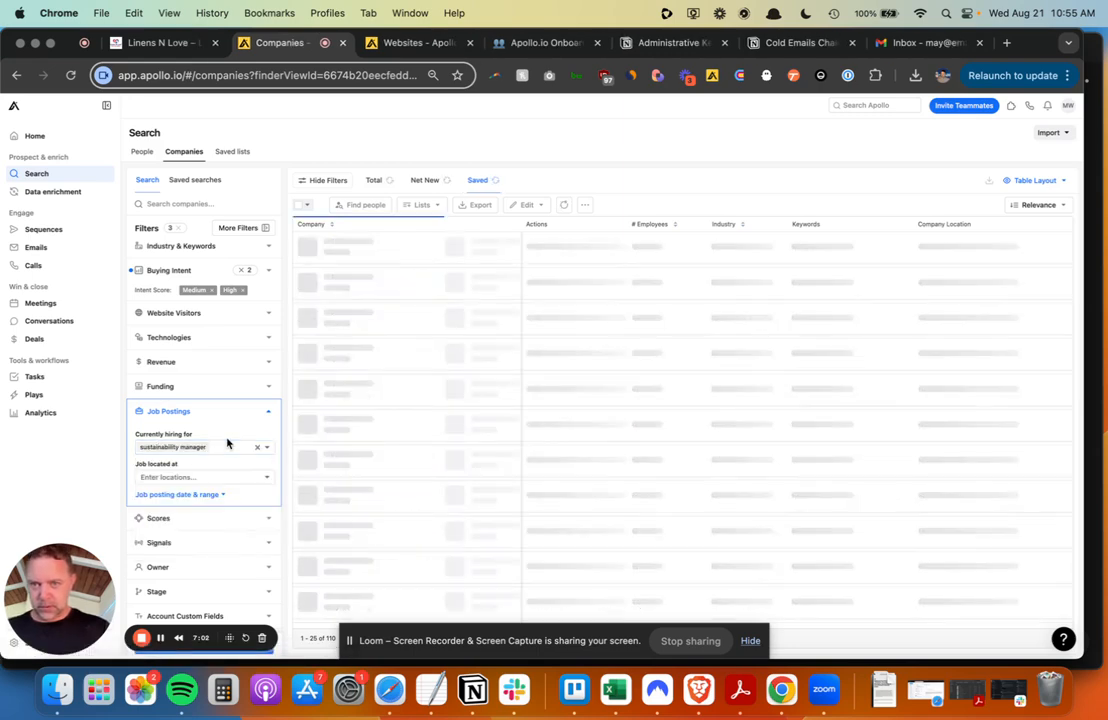
left_click(242, 270)
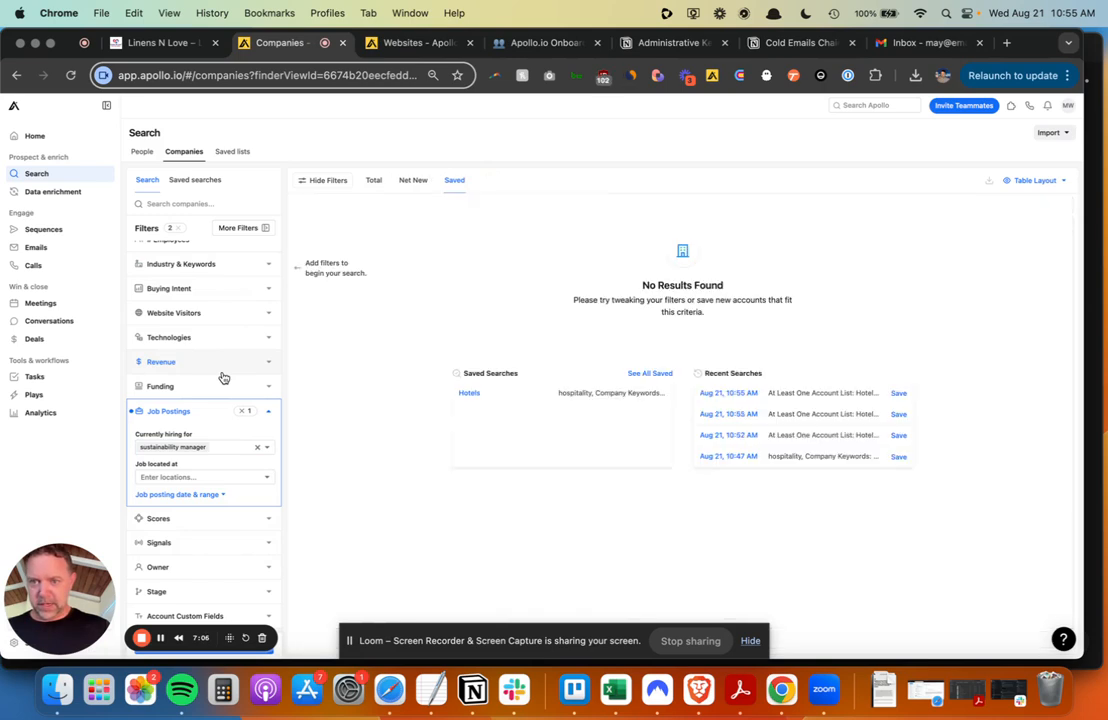
scroll(214, 463, "up", 1)
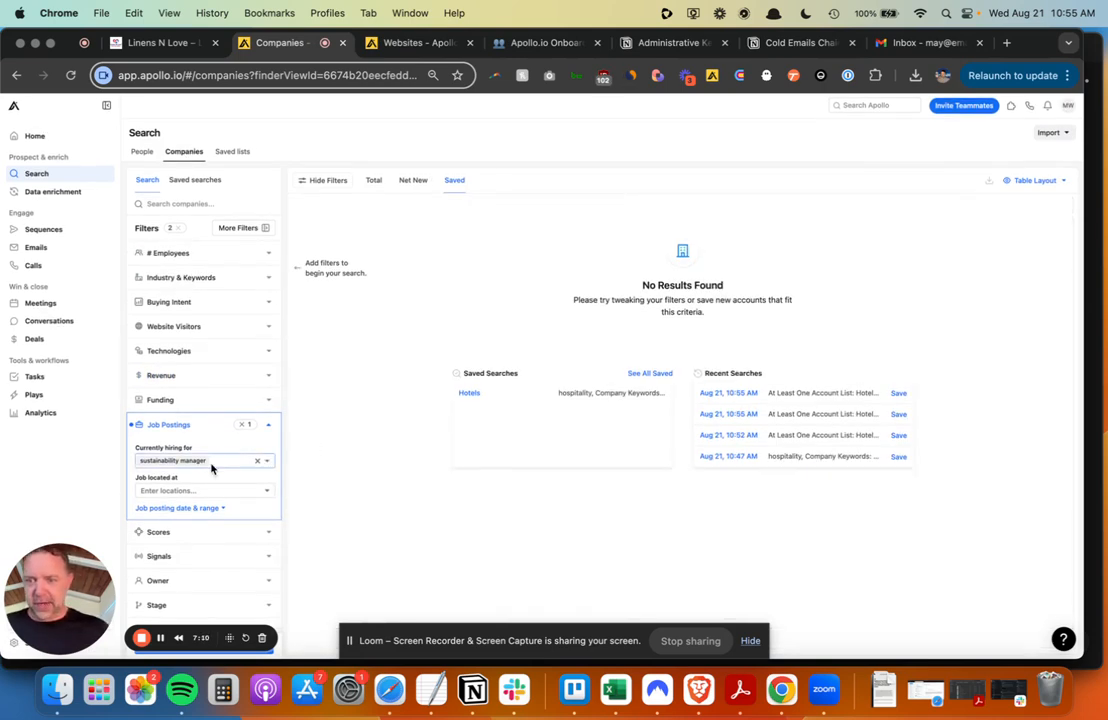
scroll(211, 468, "down", 1)
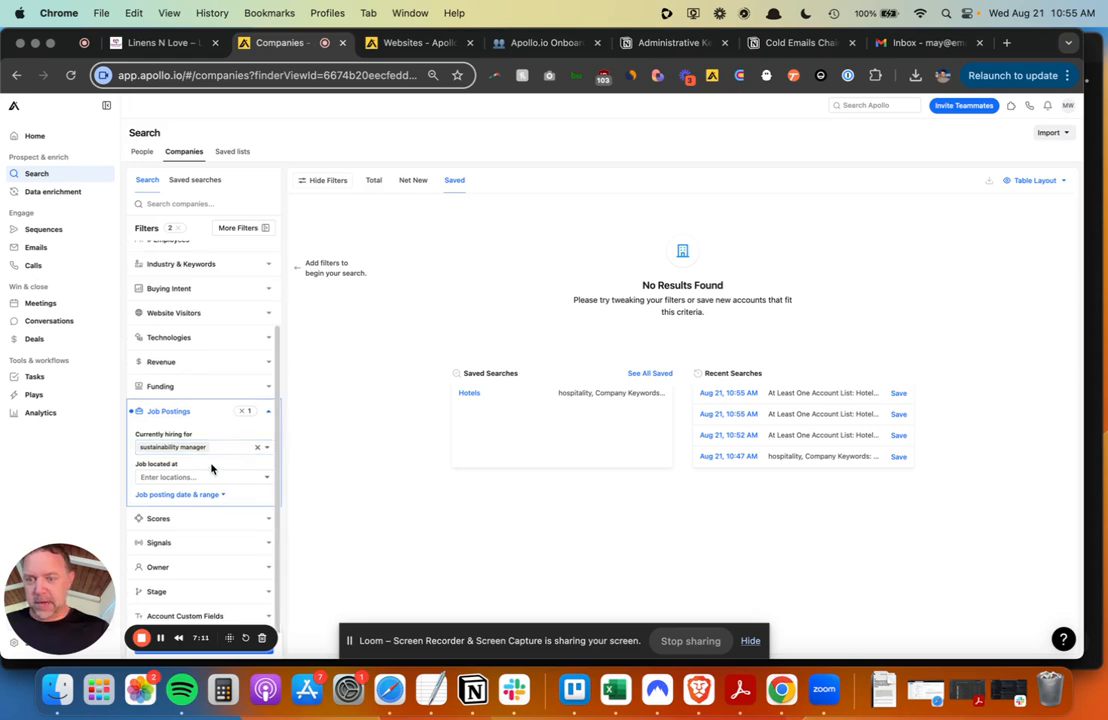
left_click(242, 413)
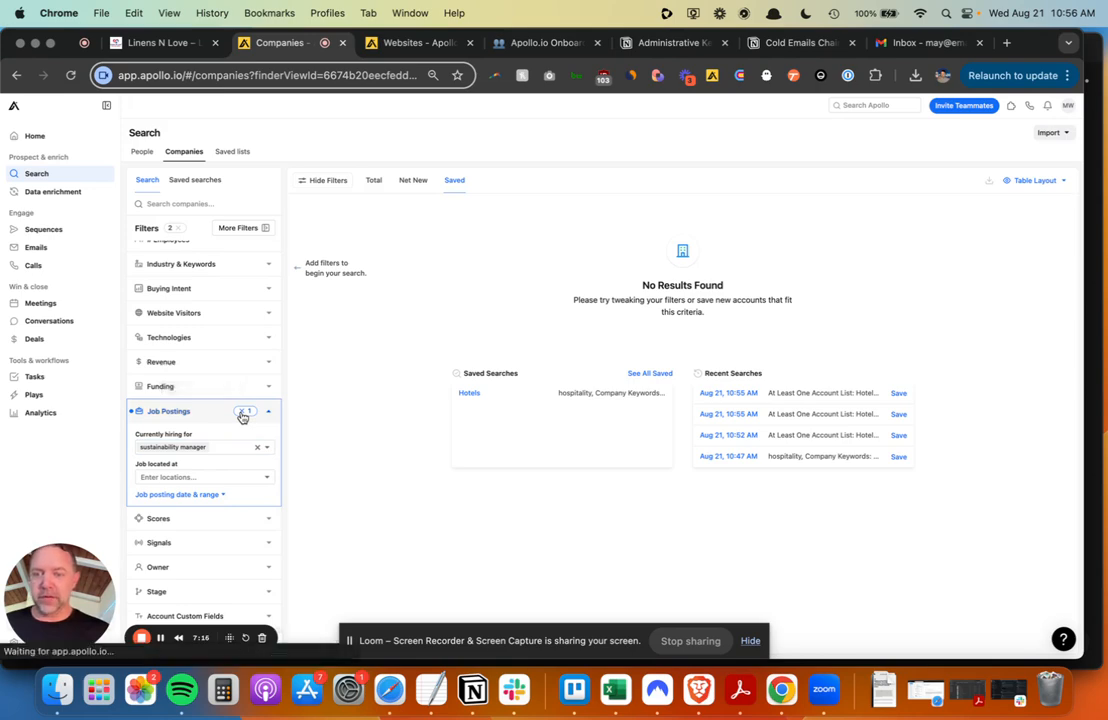
- Expand the Signals filter and scroll through the available signals
left_click(270, 542)
scroll(204, 476, "down", 3)
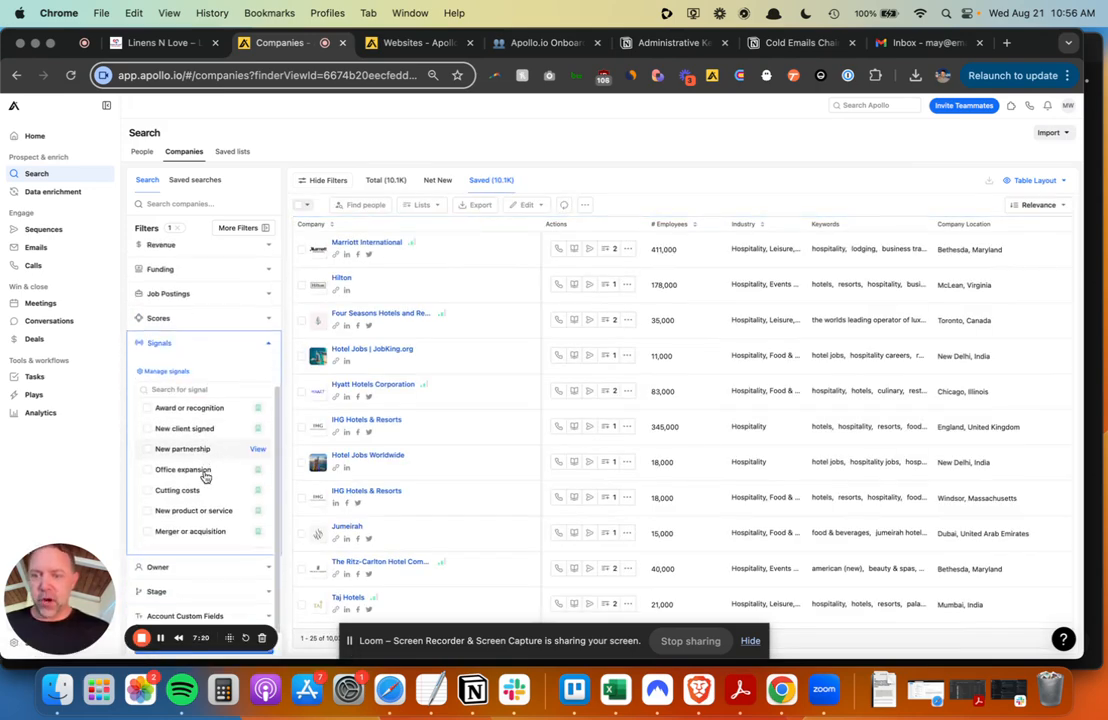
scroll(185, 446, "down", 2)
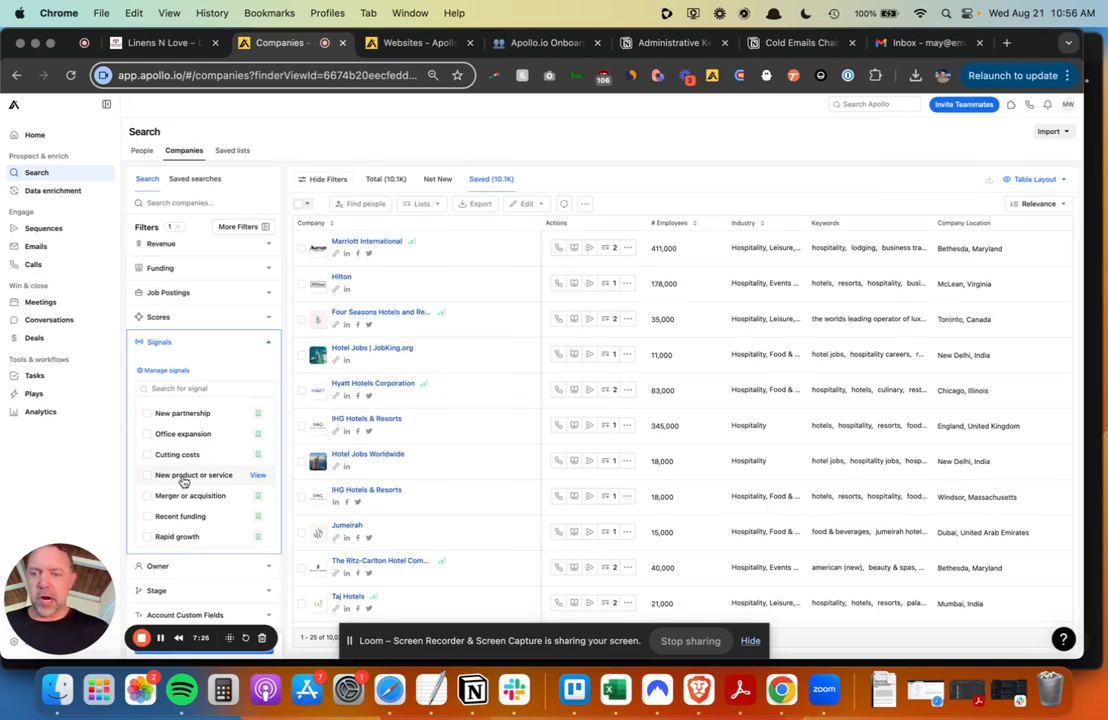
scroll(183, 481, "up", 5)
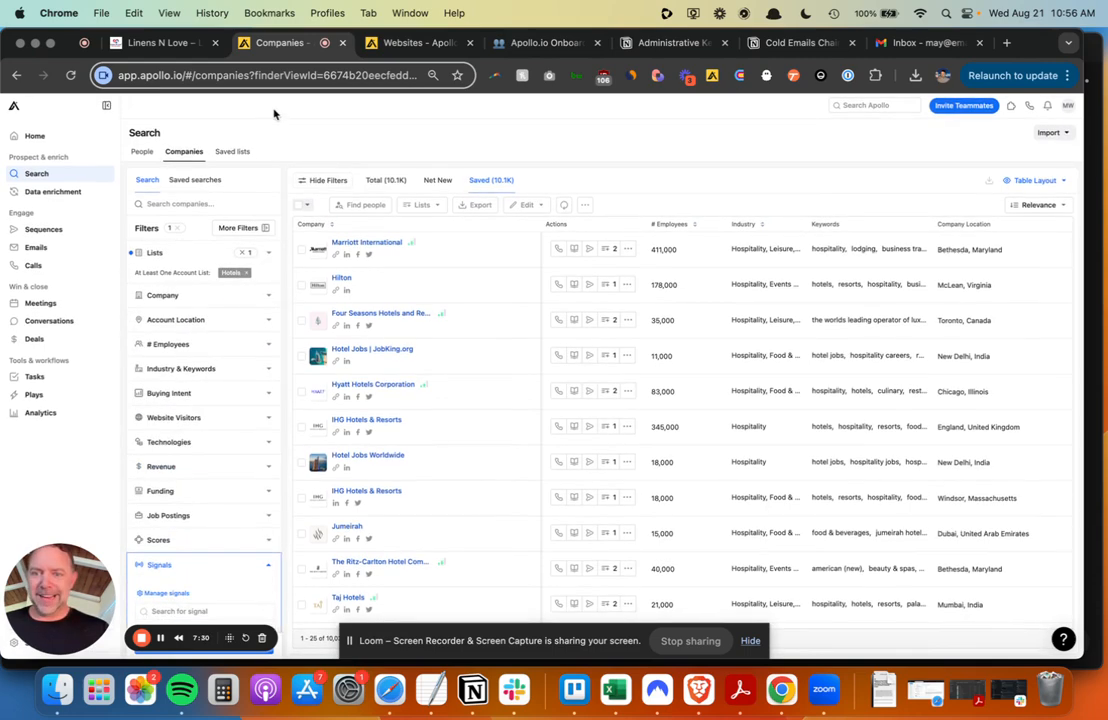
- Open the Hotels saved list and glance at its bulk selection options
left_click(238, 152)
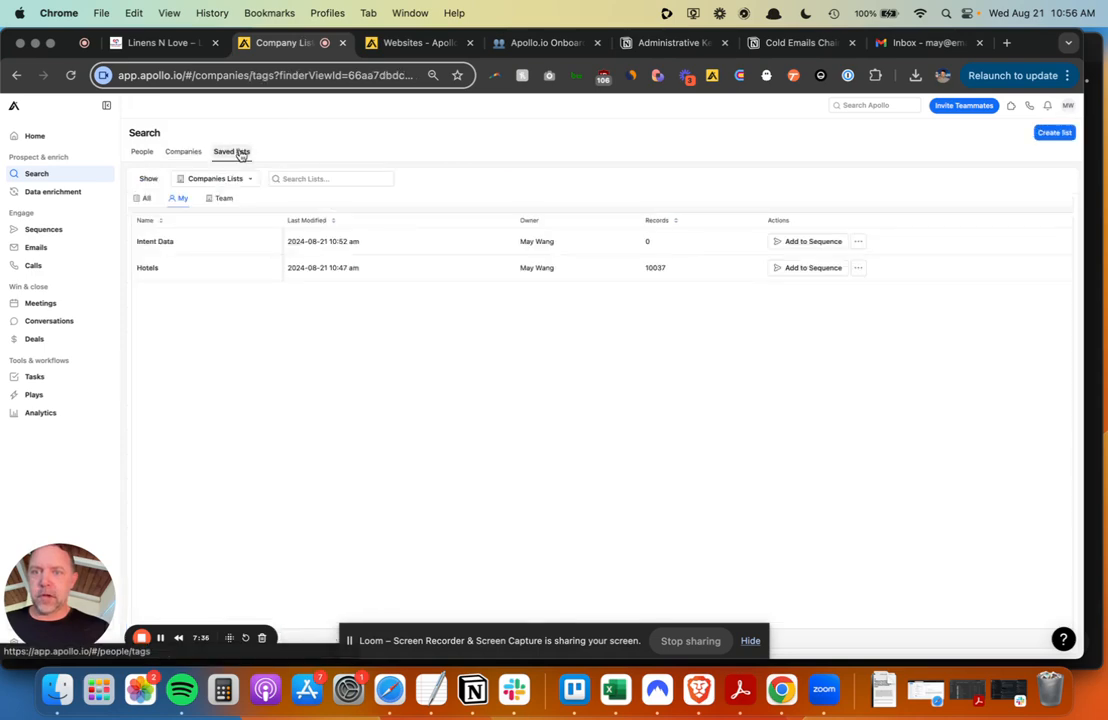
left_click(231, 273)
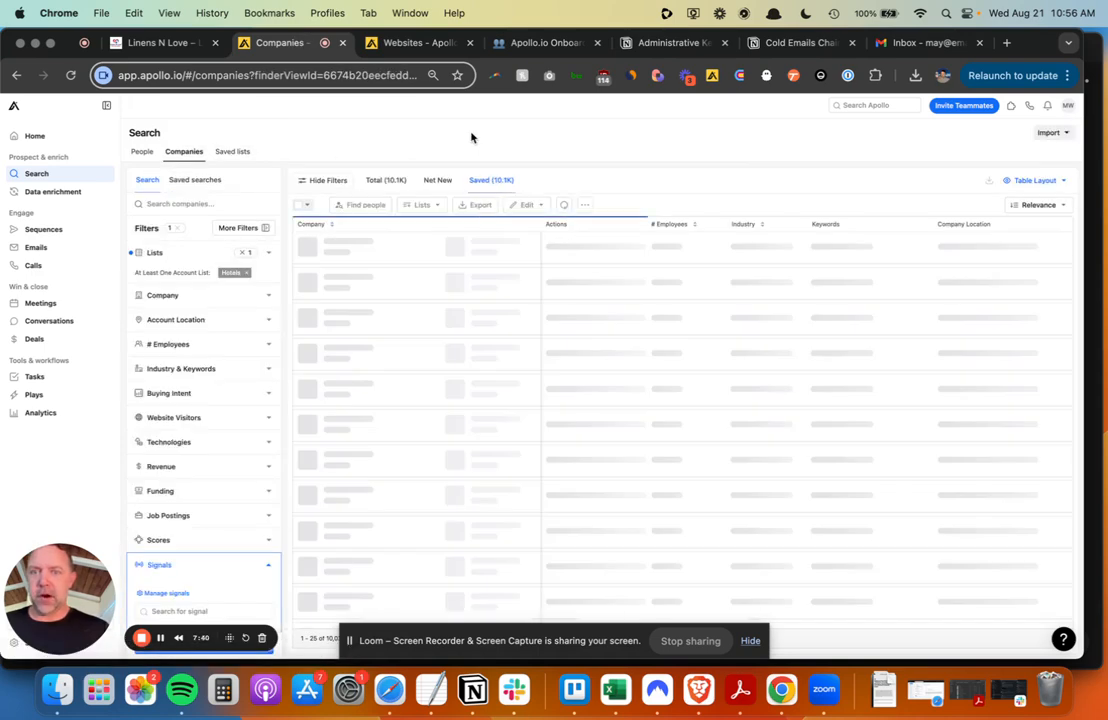
left_click(305, 206)
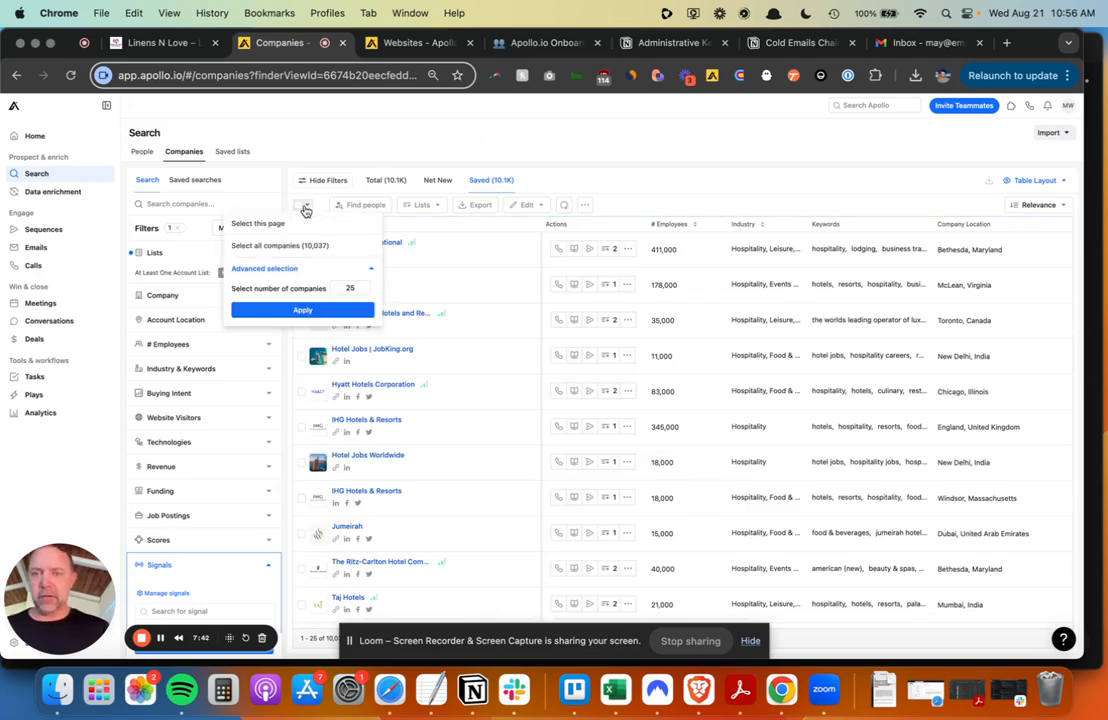
left_click(406, 122)
- Open the Intent Data list, select all 110 companies, and find people at them
left_click(232, 151)
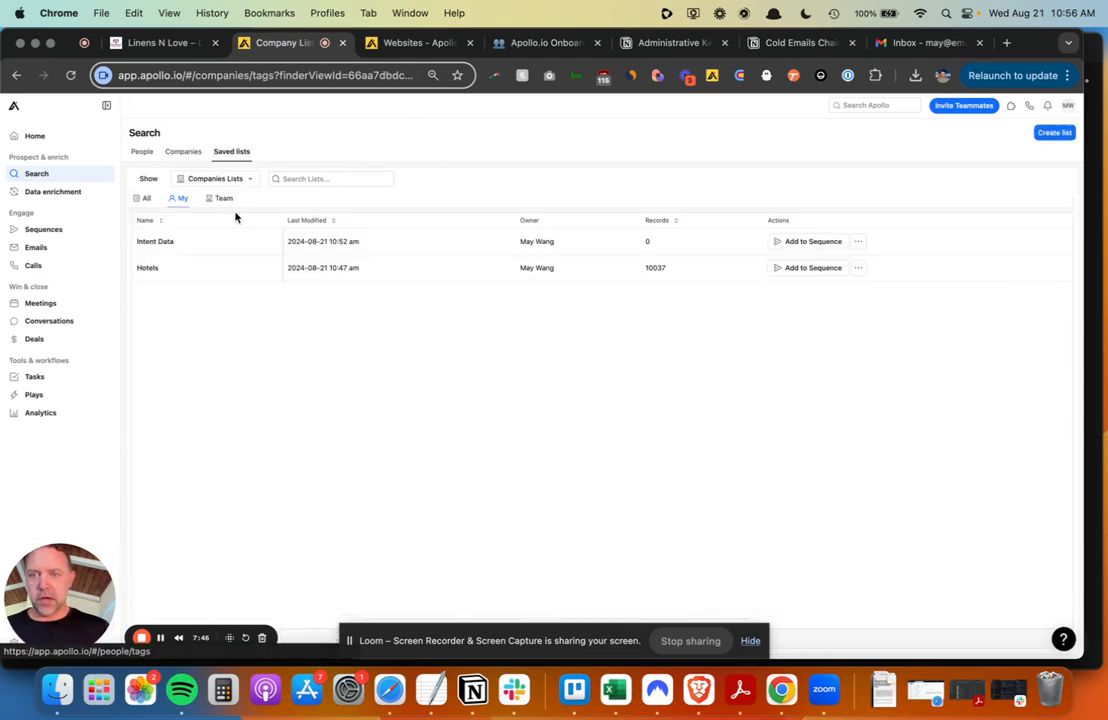
left_click(190, 267)
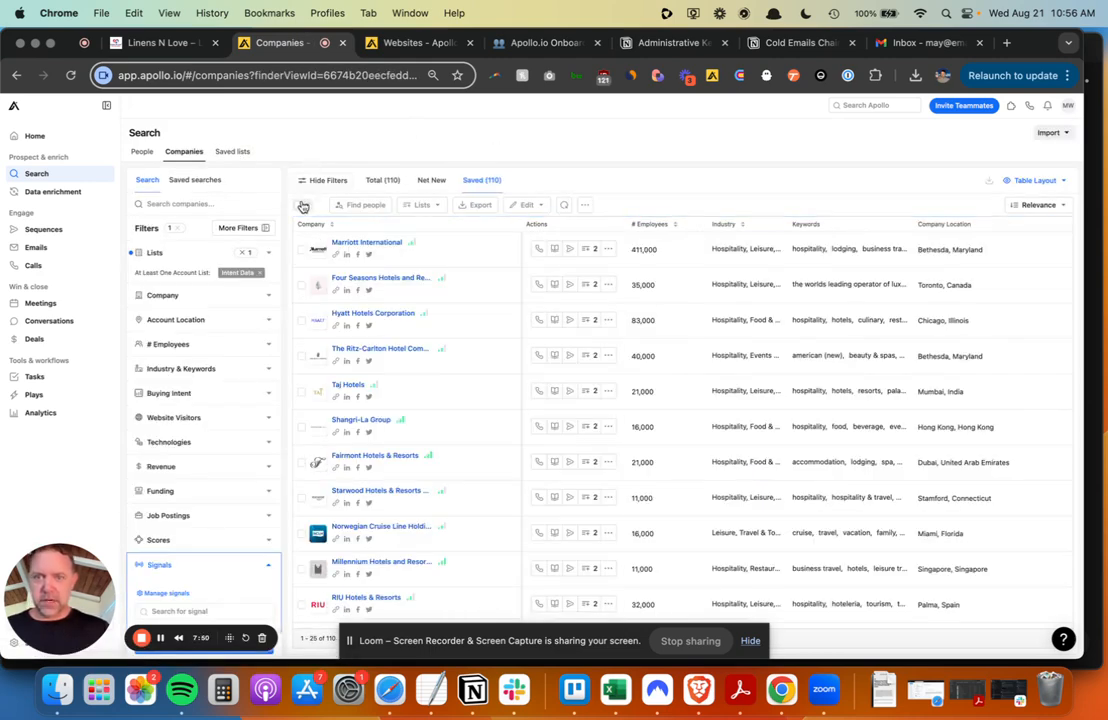
left_click(303, 205)
left_click(300, 245)
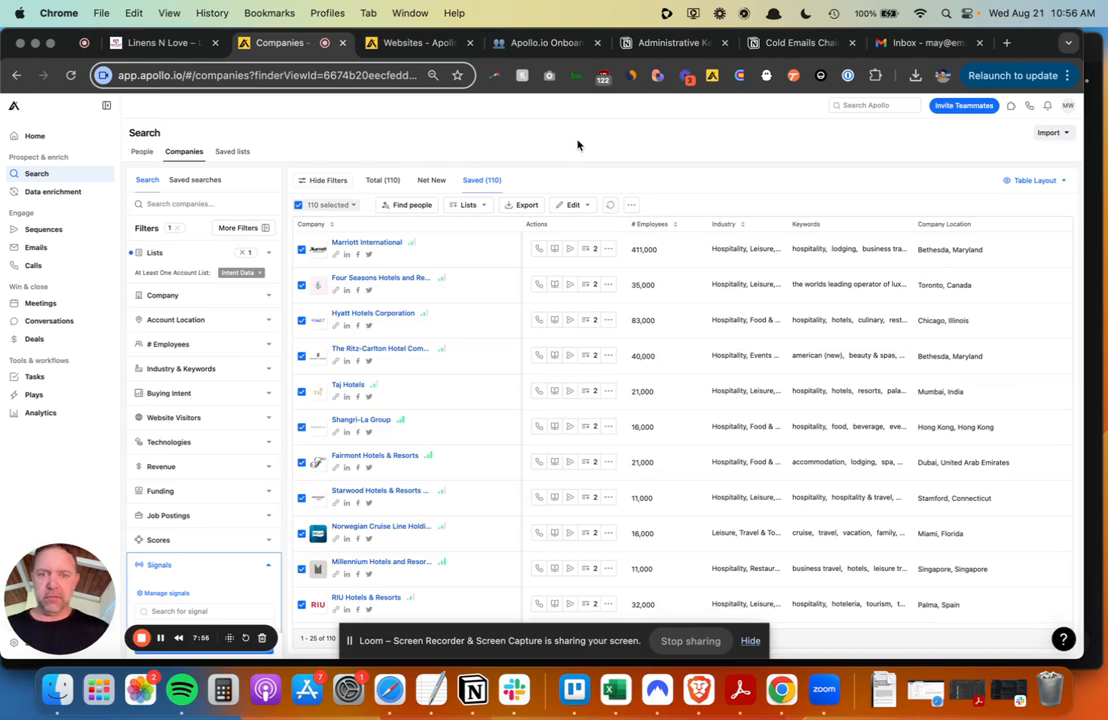
left_click(419, 206)
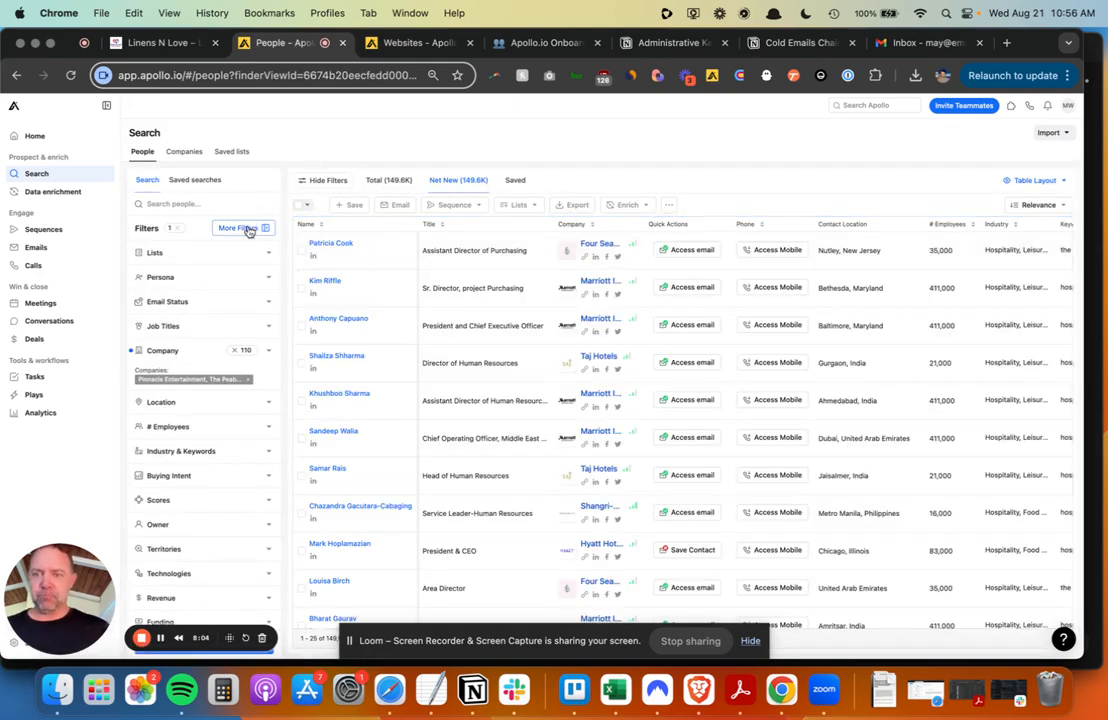
- Expand the Persona filter and choose to create a persona manually
left_click(269, 282)
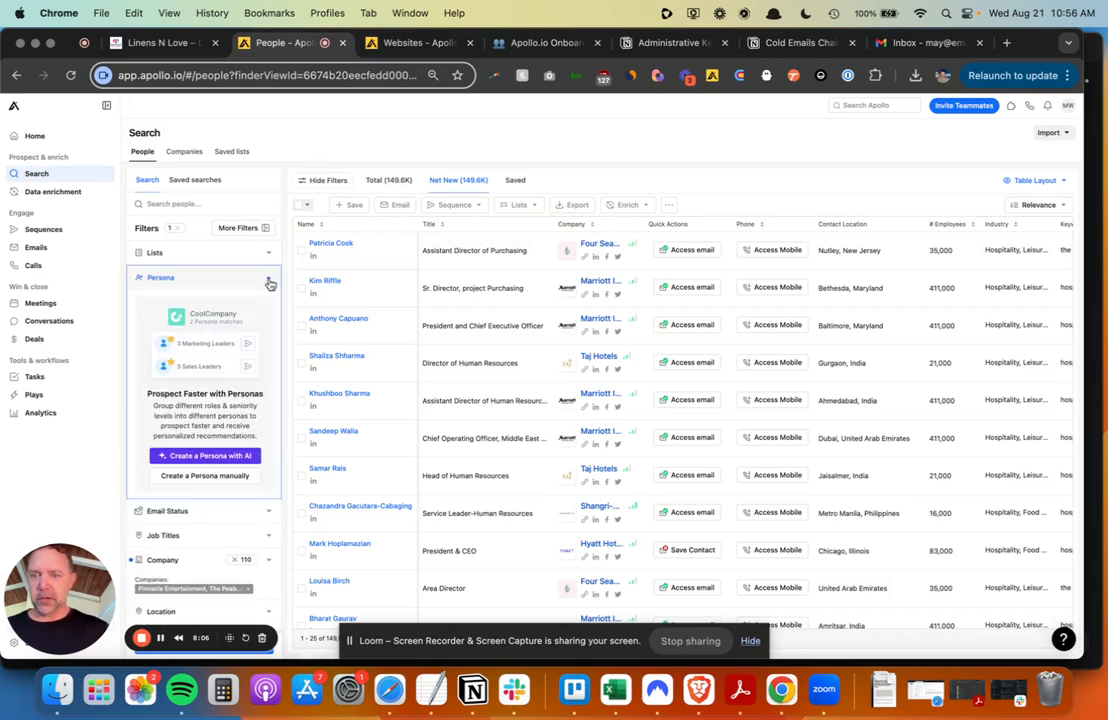
left_click(207, 476)
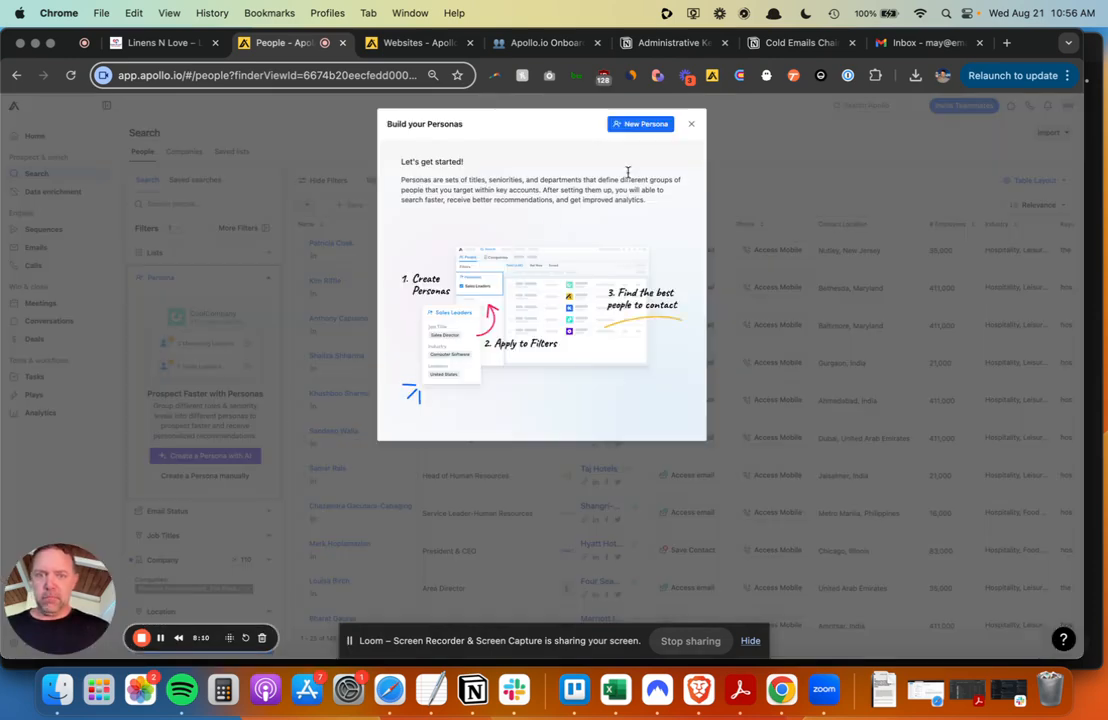
- Start a new persona named 'Sustainability Manager' with job title sustainability manager
left_click(650, 123)
left_click(517, 160)
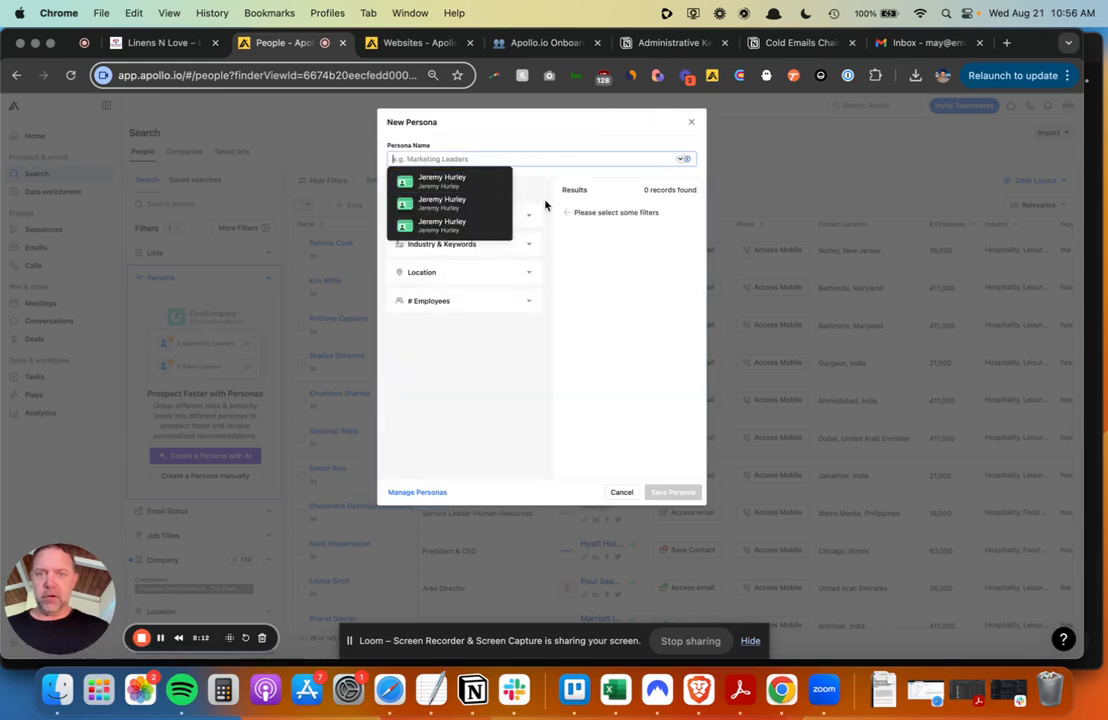
type("Sustainability Manager")
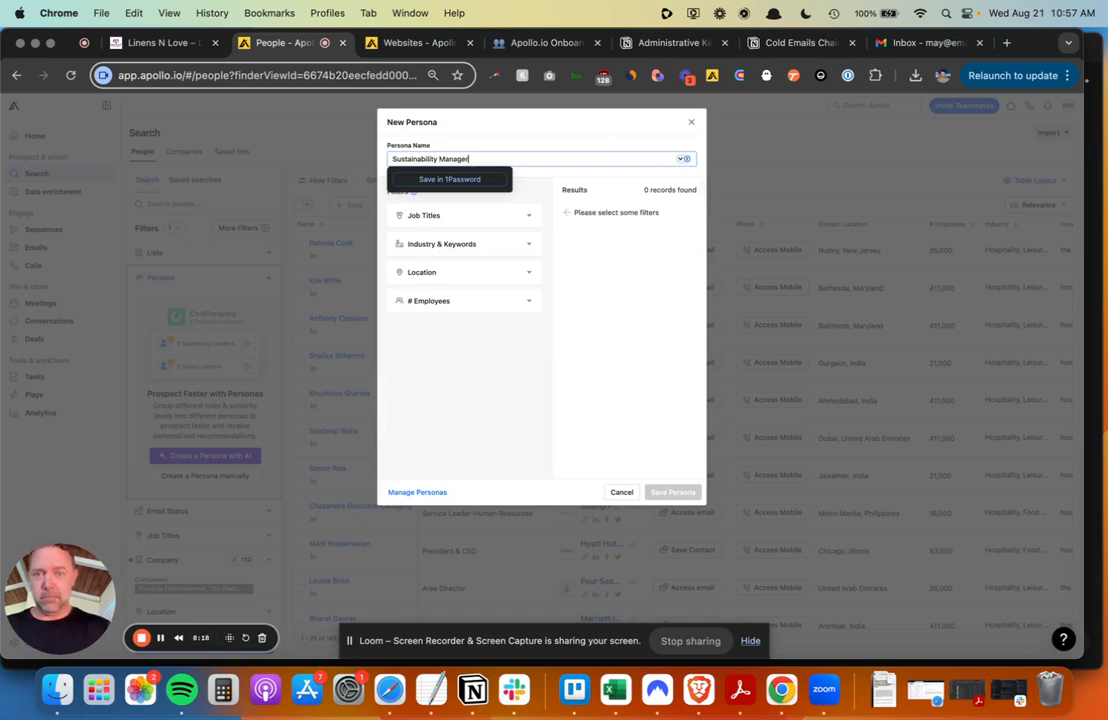
left_click(525, 213)
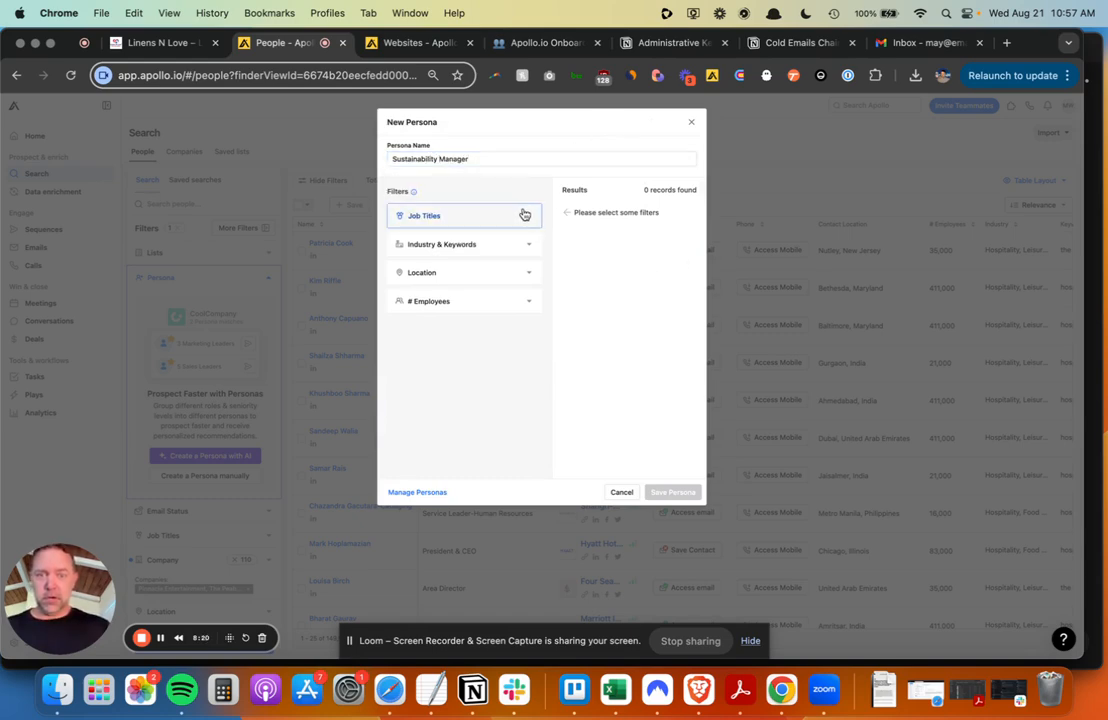
left_click(524, 214)
left_click(462, 260)
type("sustaina")
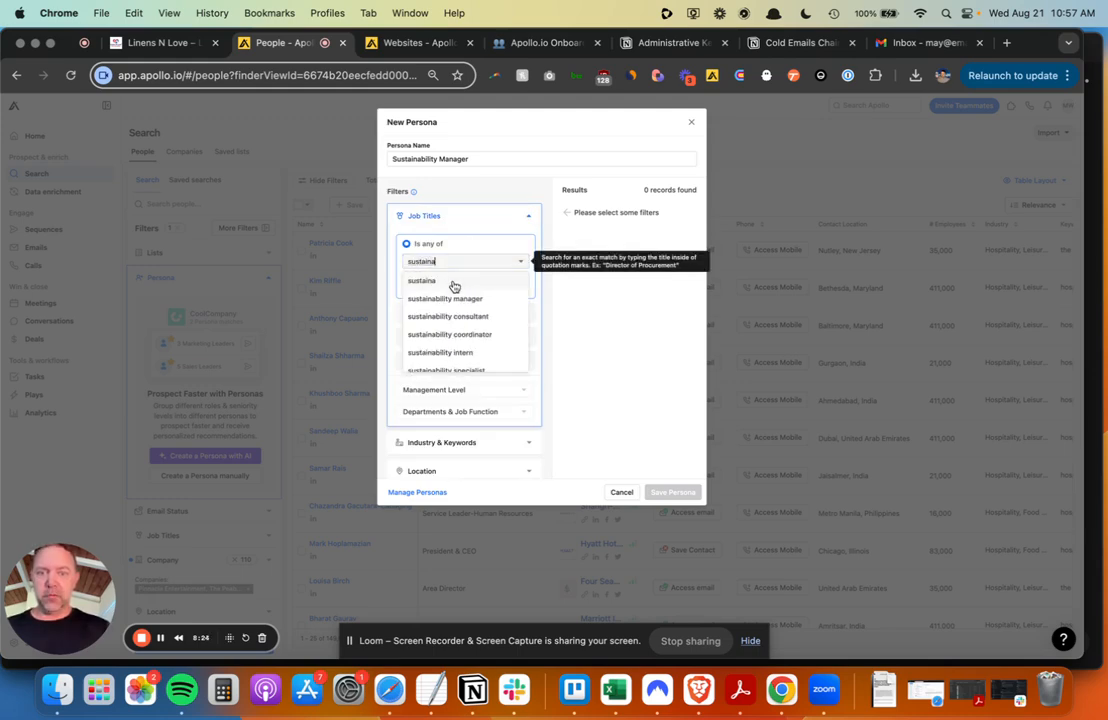
left_click(450, 298)
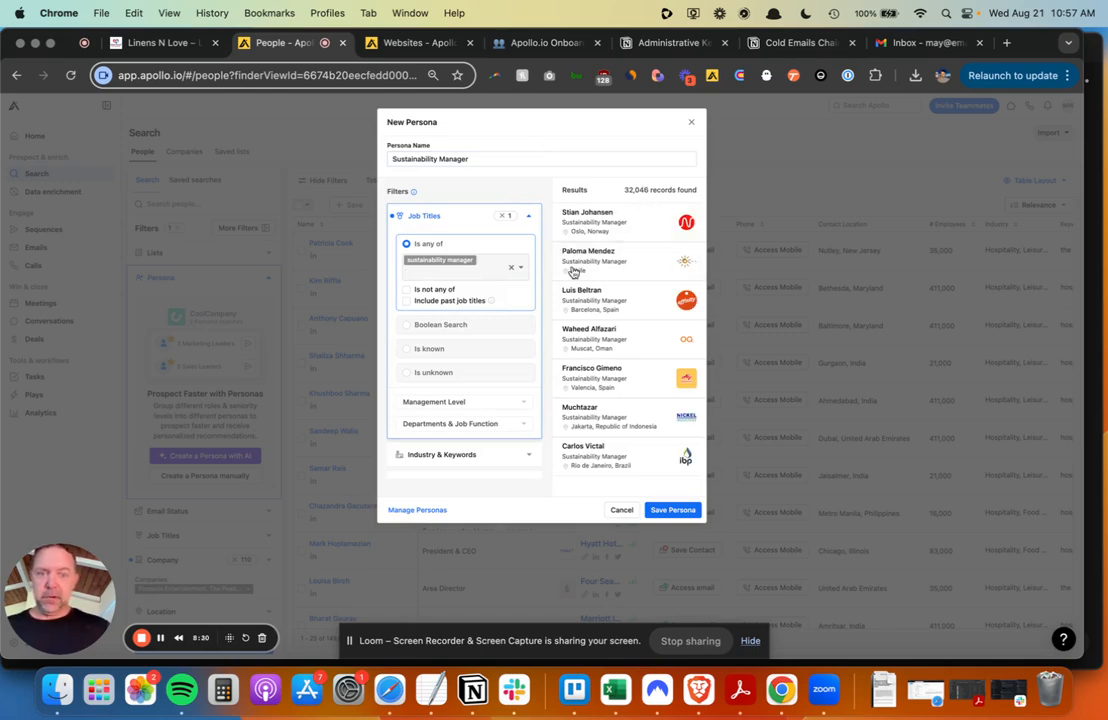
- Limit company headcount to every range from 11-20 through 10001+ employees
scroll(505, 343, "down", 2)
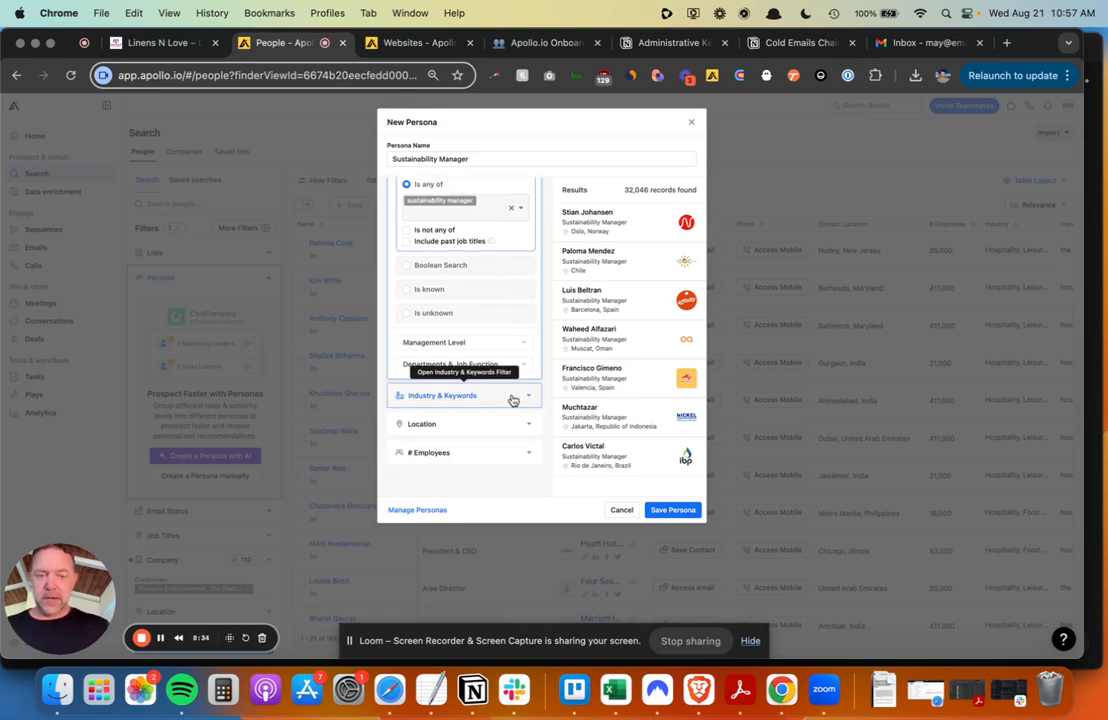
left_click(526, 456)
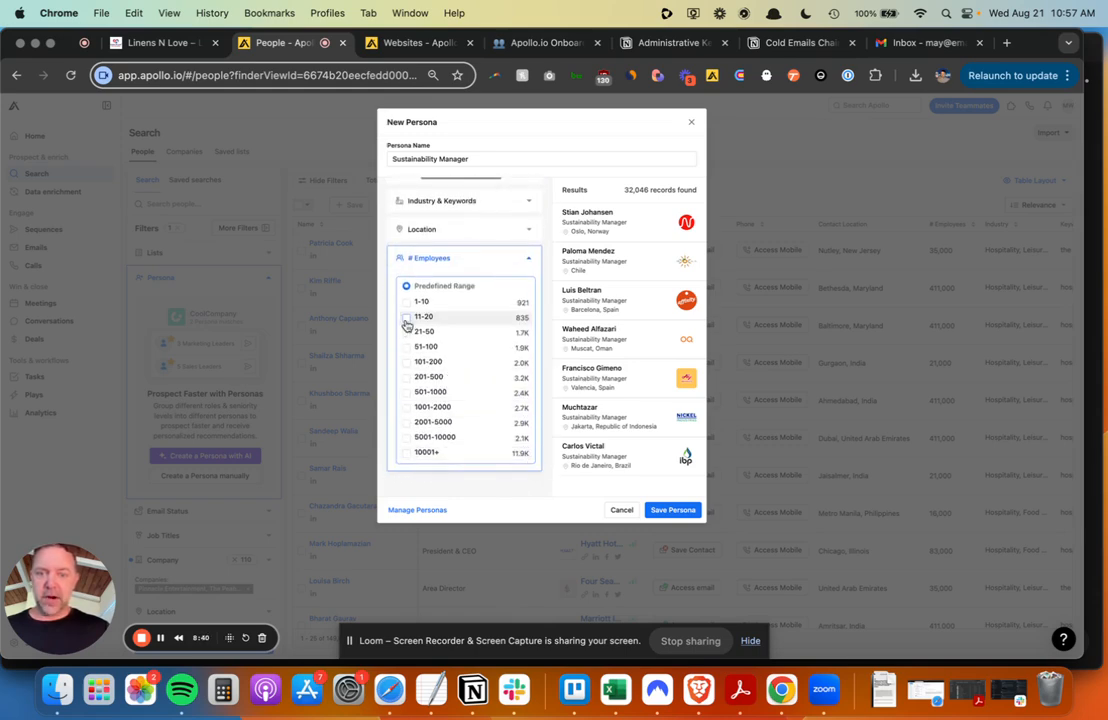
left_click(406, 317)
left_click(406, 332)
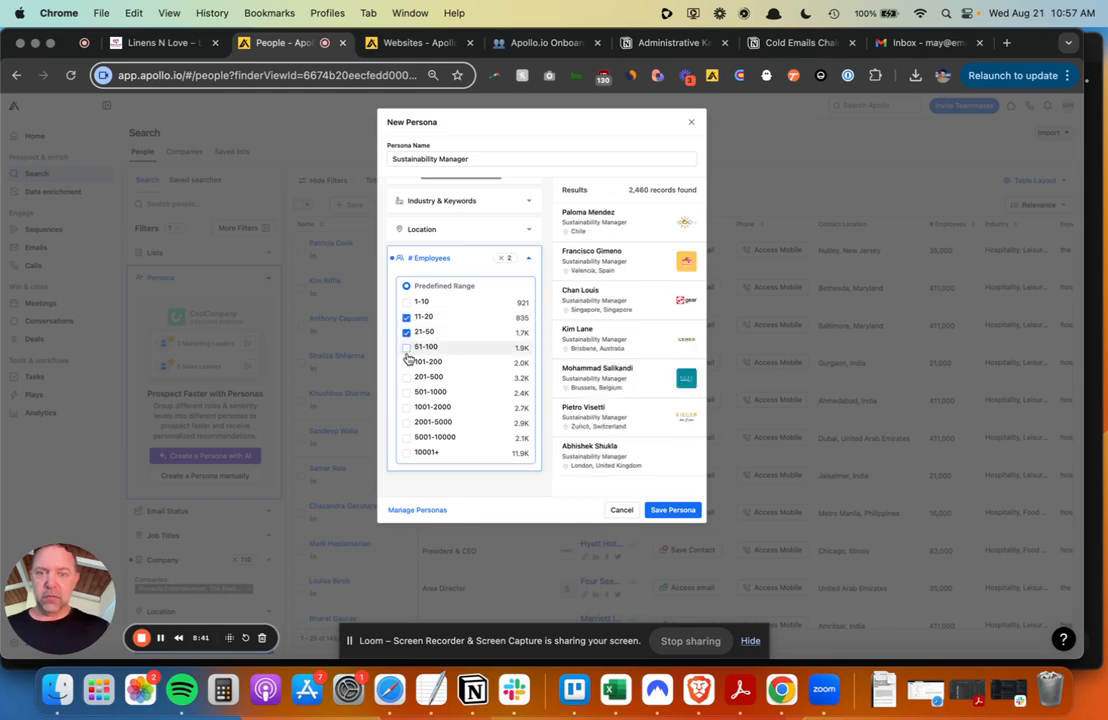
left_click(407, 347)
left_click(407, 362)
left_click(407, 377)
left_click(407, 392)
left_click(407, 407)
left_click(407, 422)
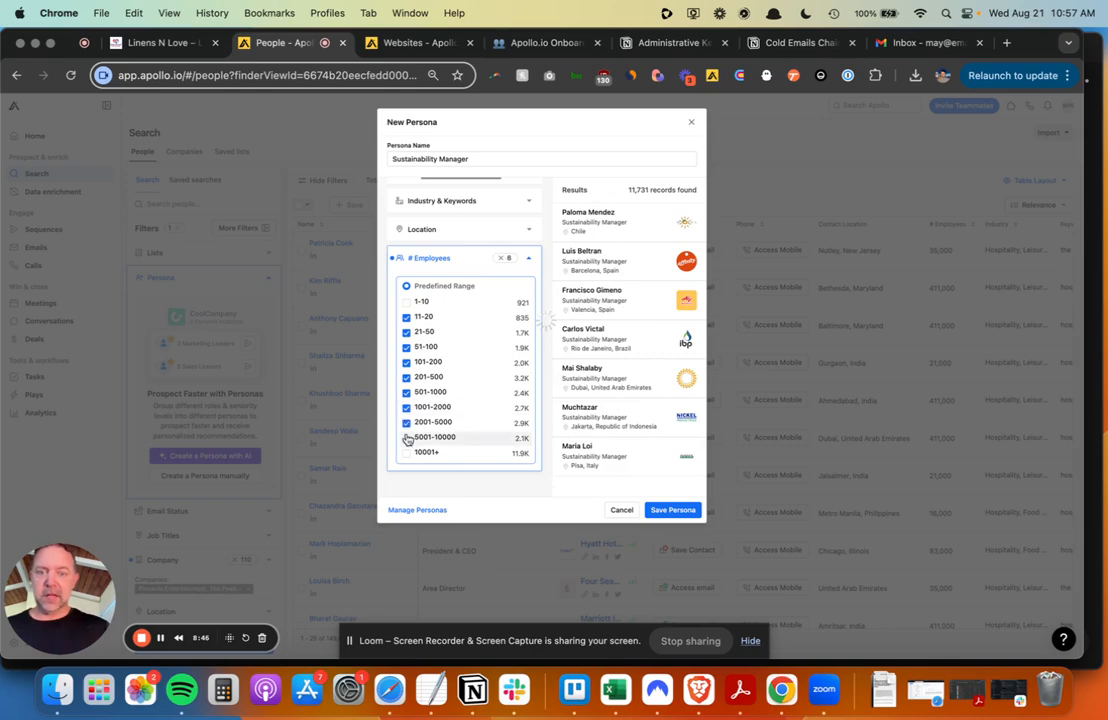
left_click(407, 437)
left_click(407, 452)
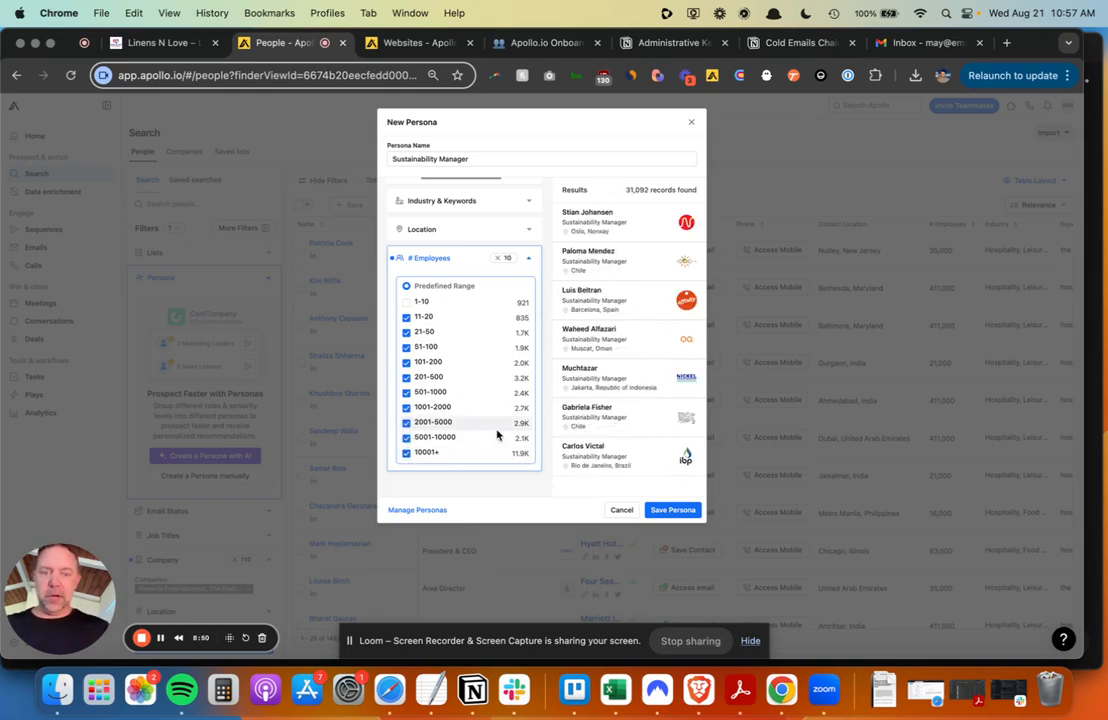
- Save the Sustainability Manager persona and switch to the Notion onboarding document
scroll(497, 434, "up", 3)
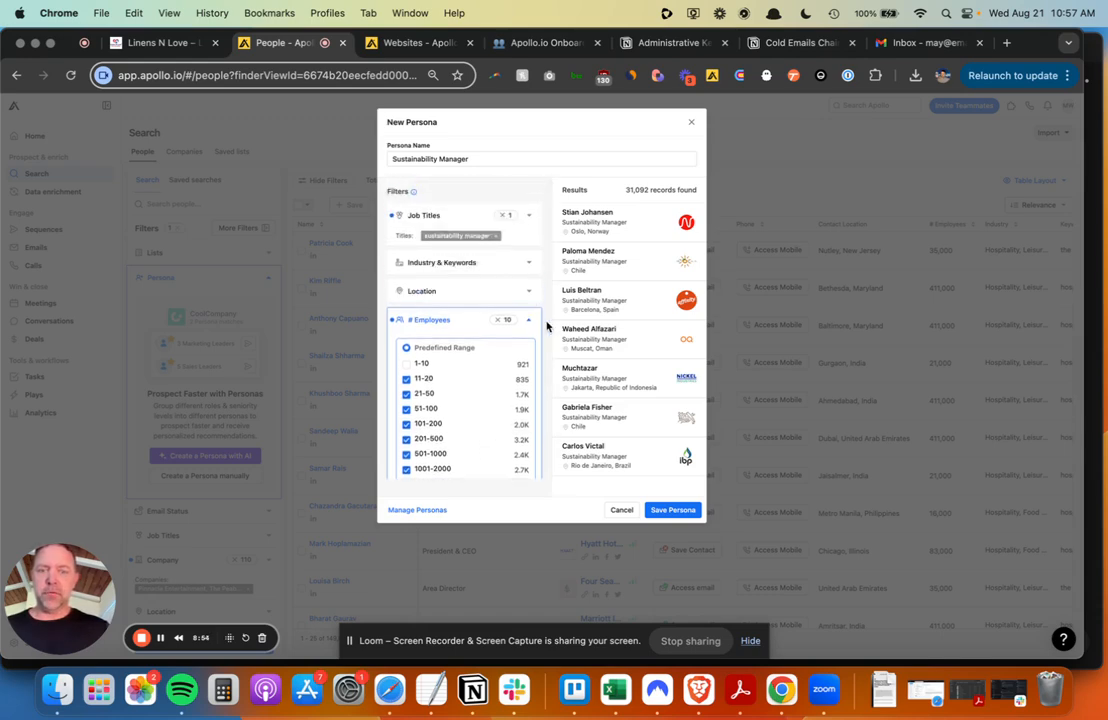
left_click(671, 511)
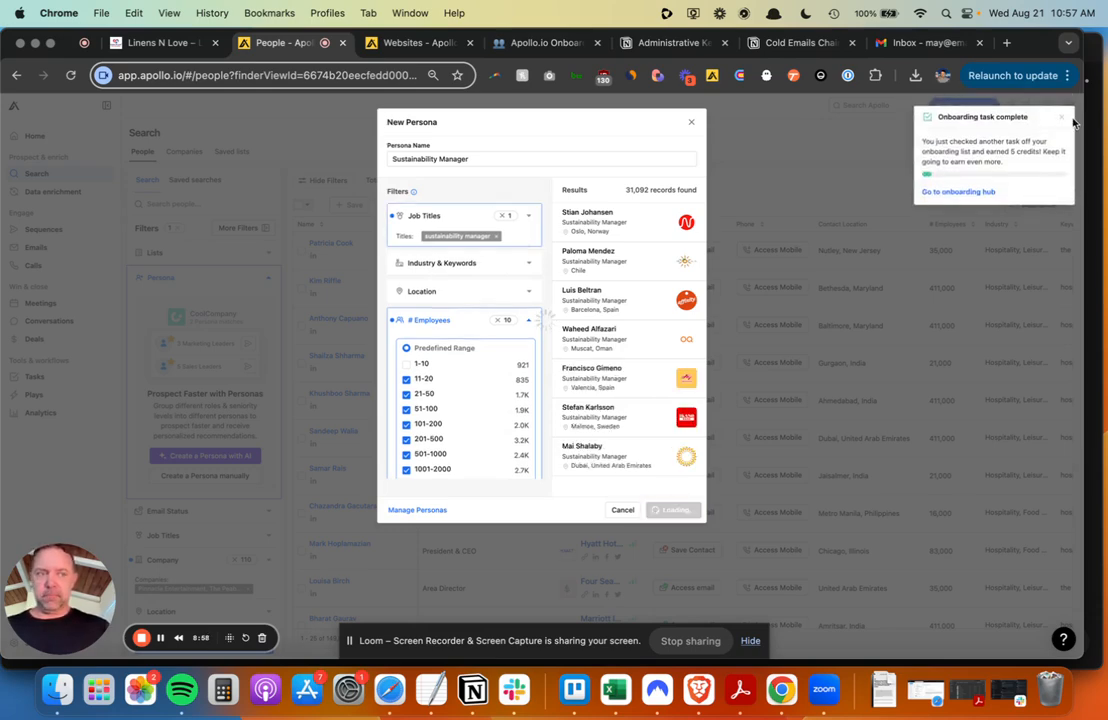
left_click(1063, 123)
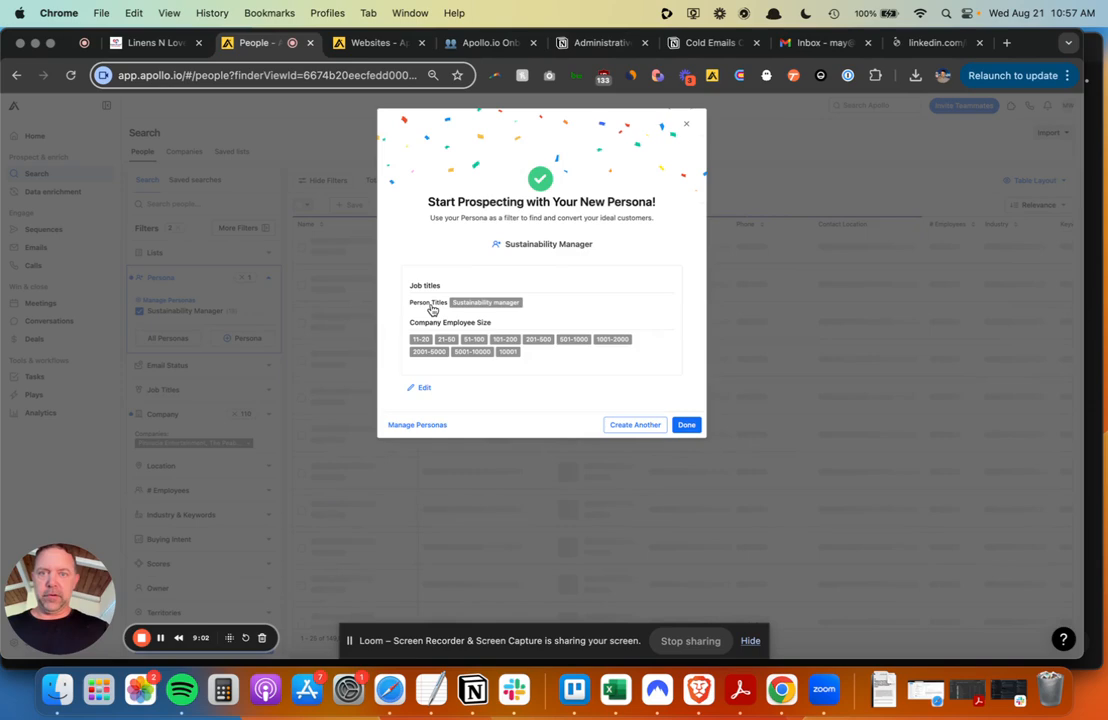
left_click(490, 44)
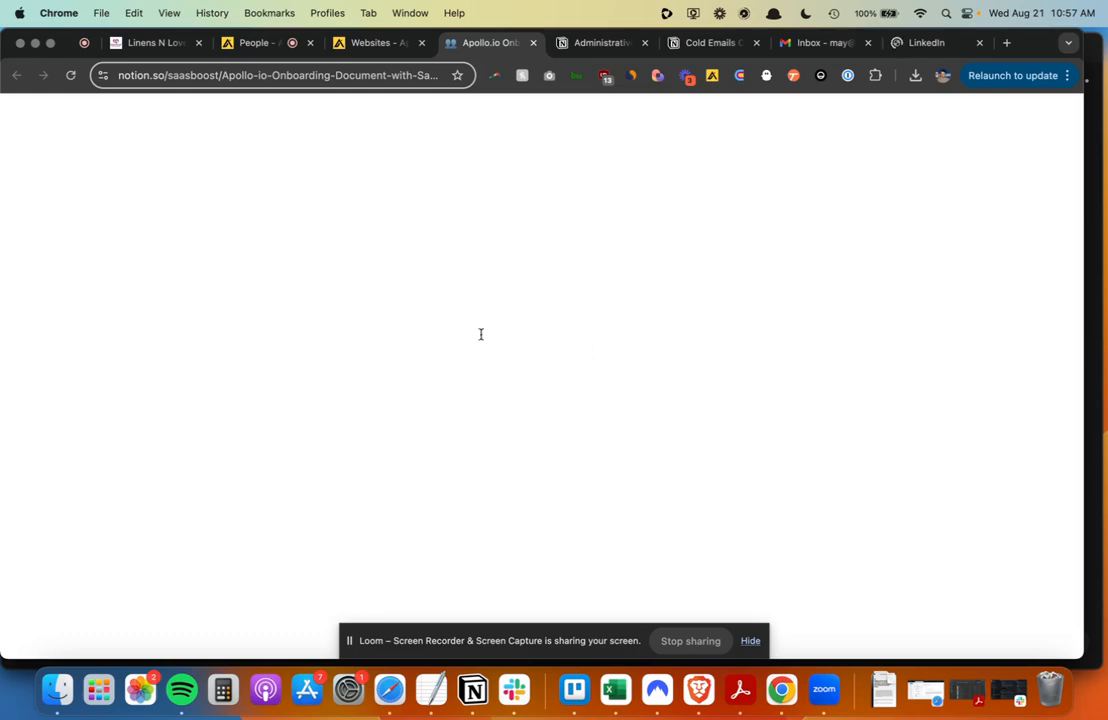
- Find the Operations Director title under Persona Group 4 in Notion, then return to Apollo People
scroll(448, 377, "up", 5)
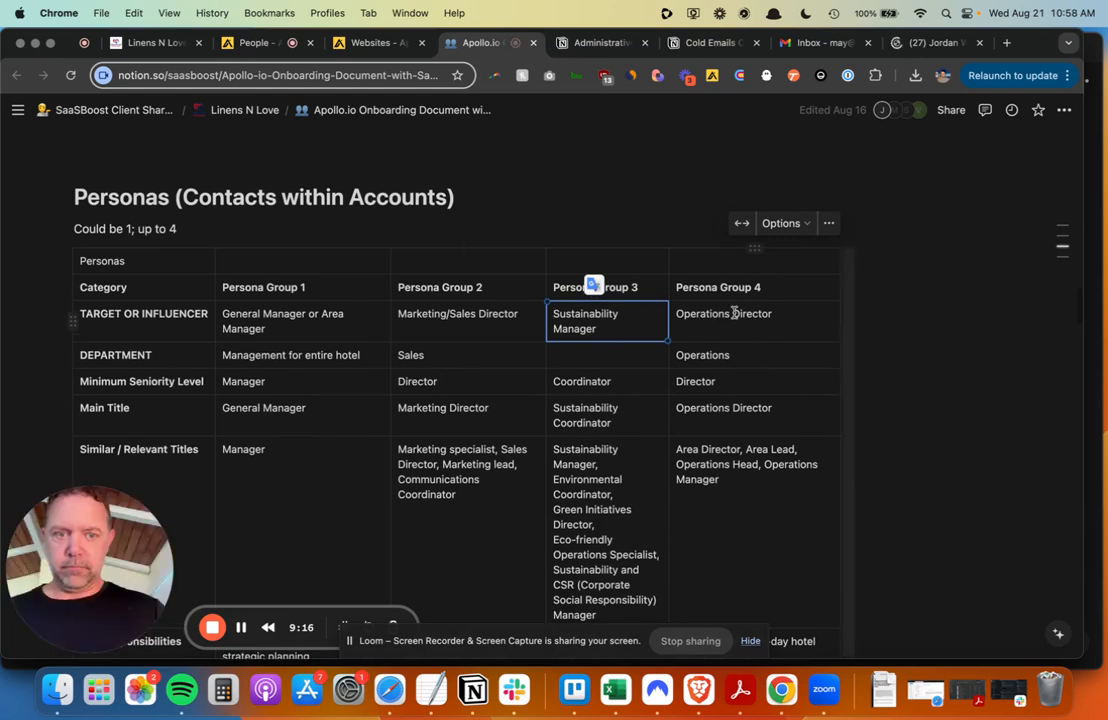
triple_click(733, 314)
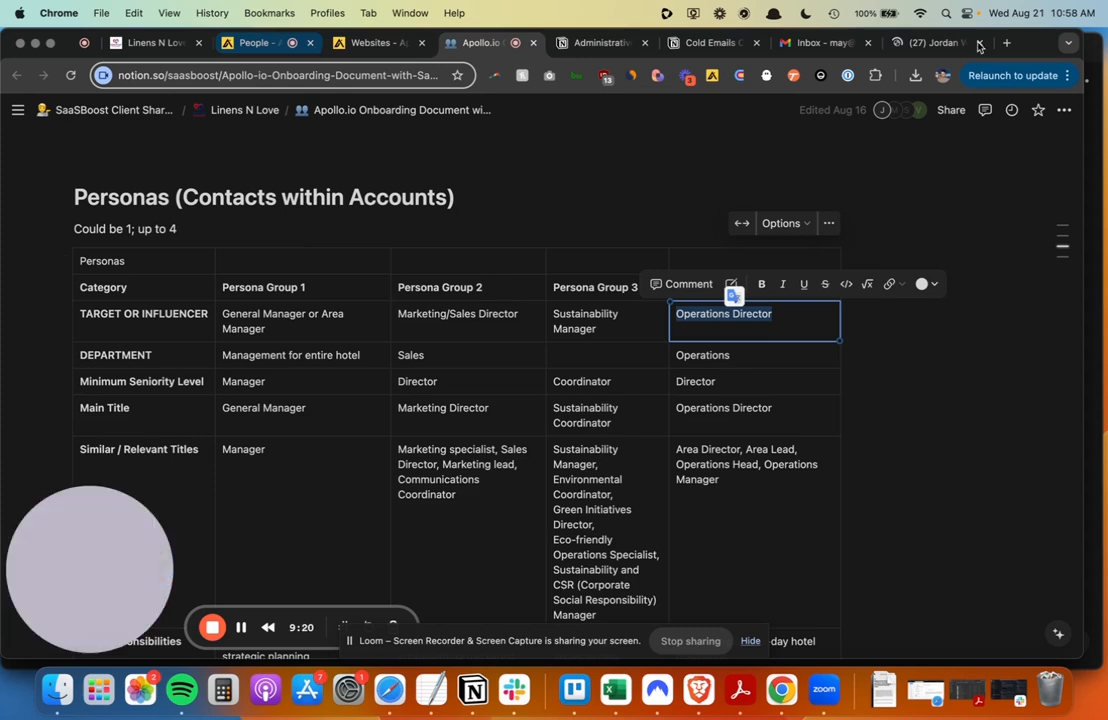
left_click(260, 43)
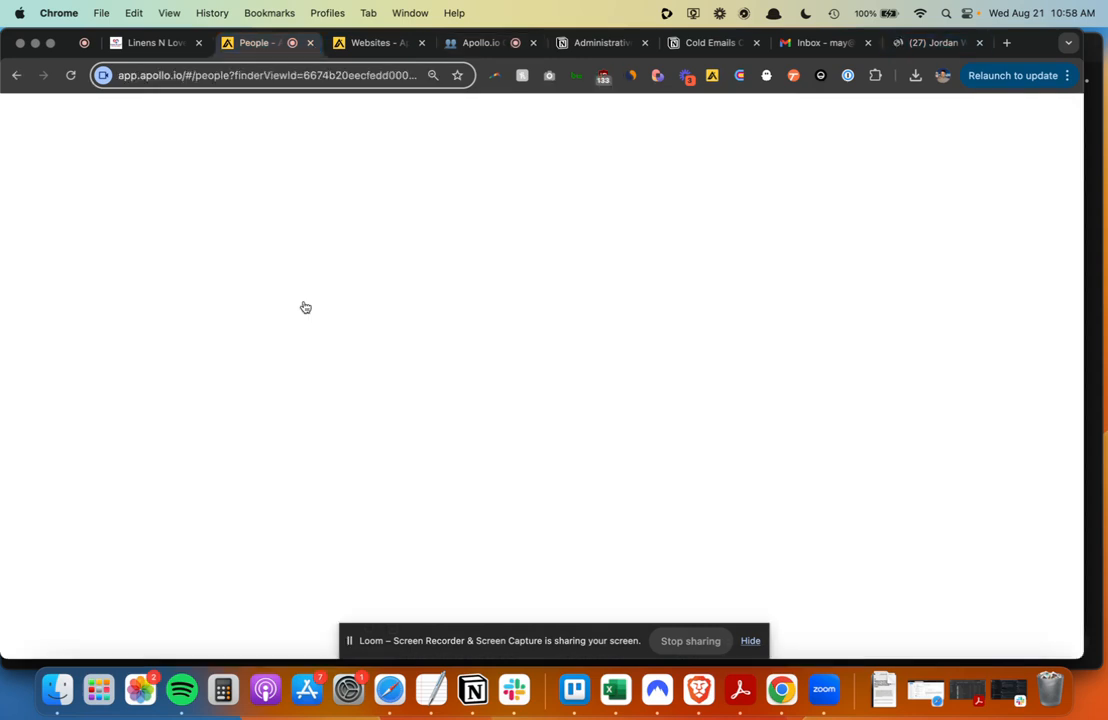
- Close the LinkedIn tab, name the persona 'Operations Director', and remove the sustainability manager title
left_click(978, 43)
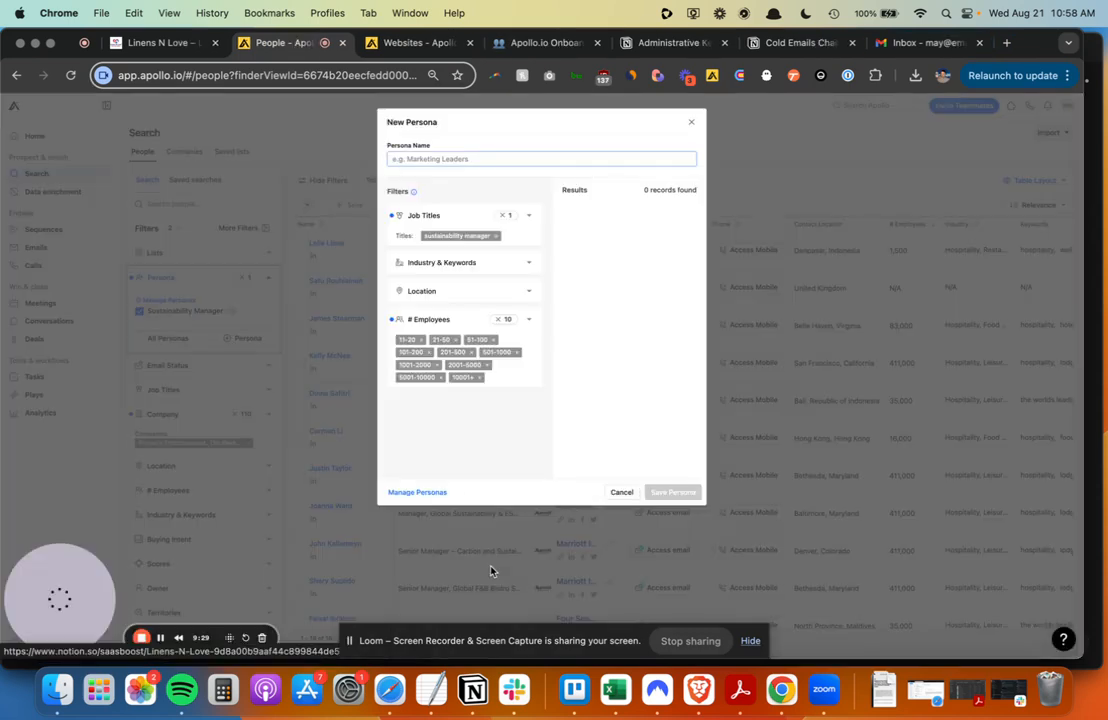
left_click(523, 155)
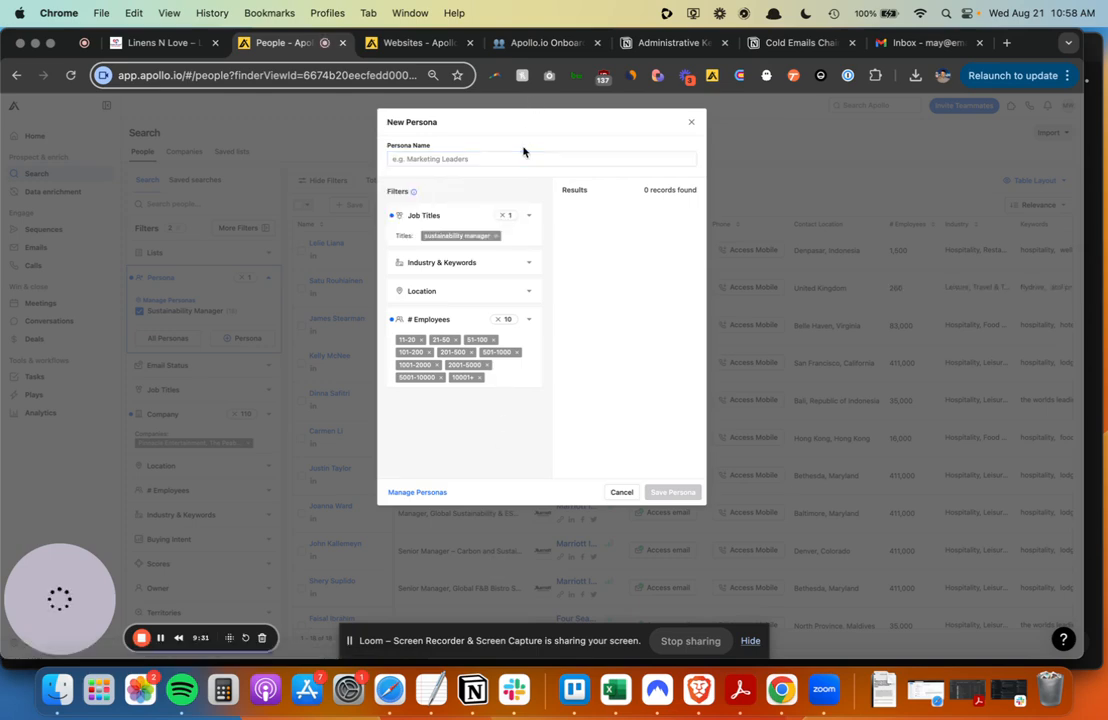
left_click(531, 159)
type("Operat")
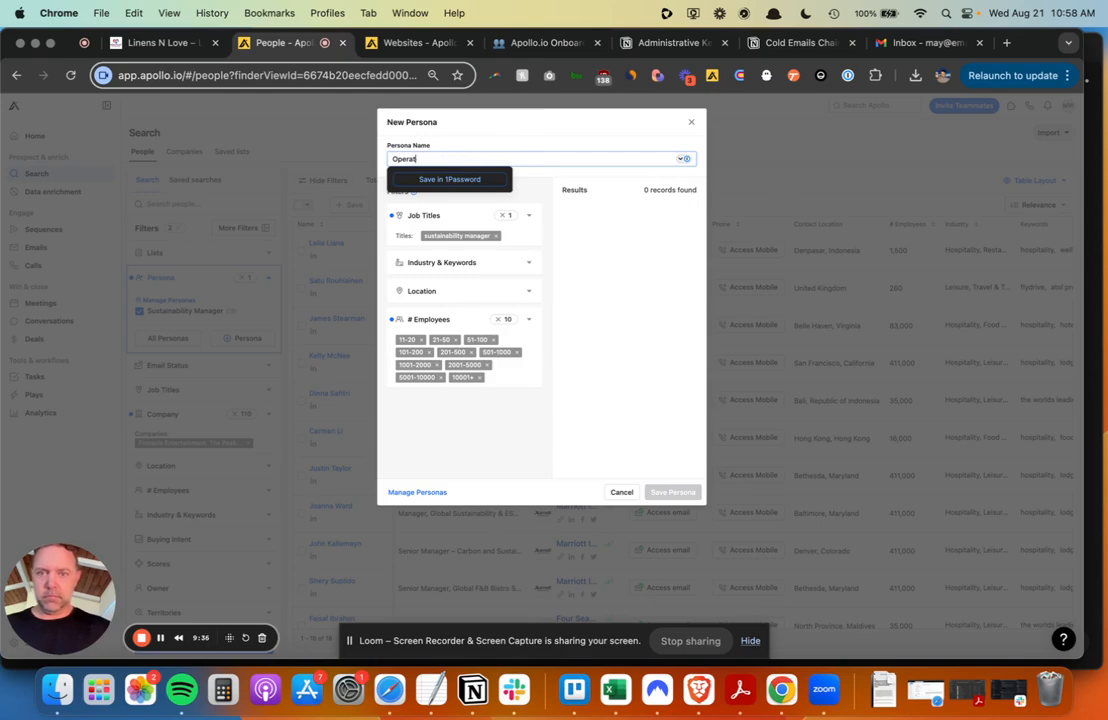
type("ions Director")
left_click(586, 125)
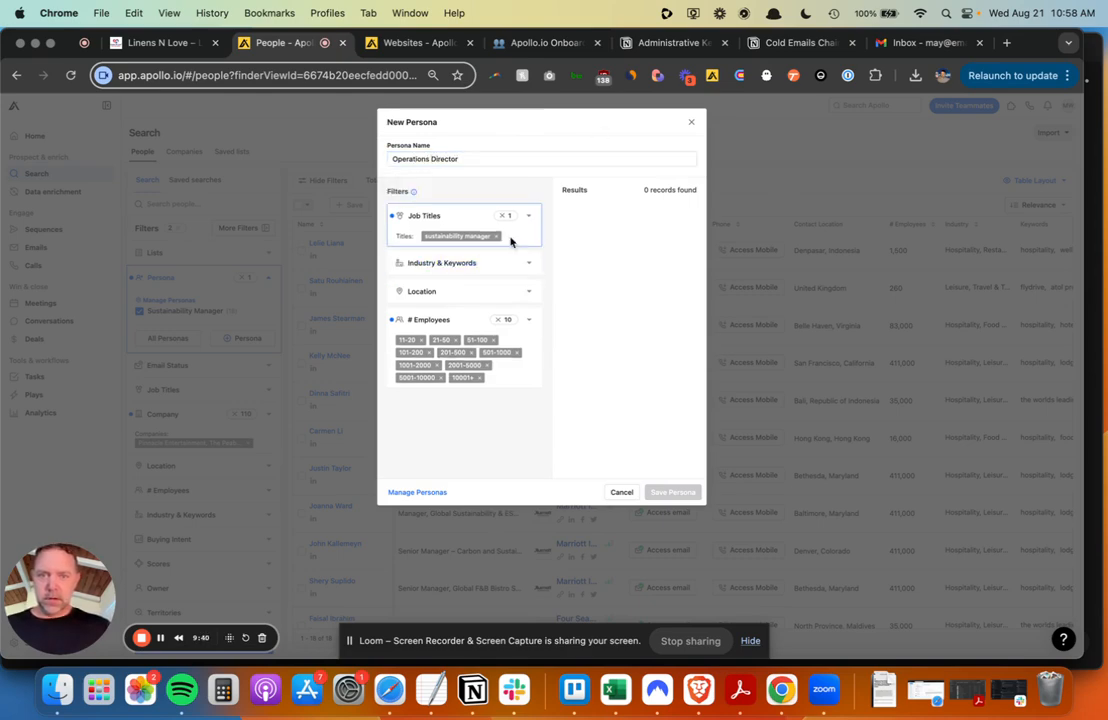
left_click(496, 241)
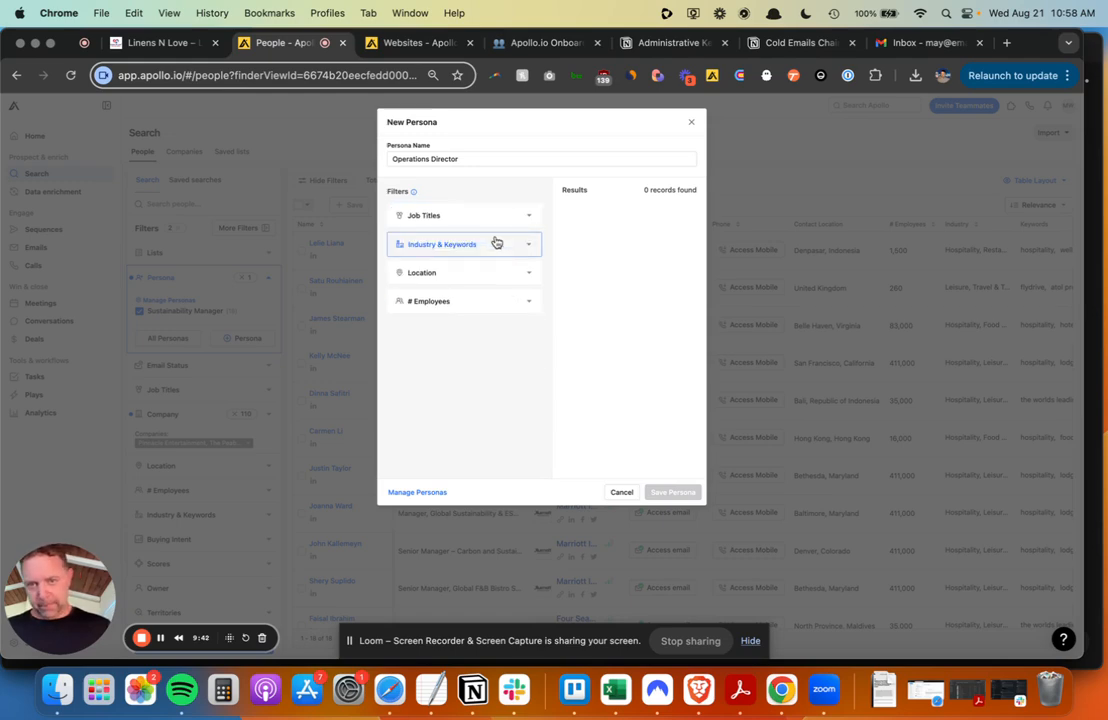
- Search job titles for 'operati' without adding one, then toggle the Founder management level
left_click(505, 222)
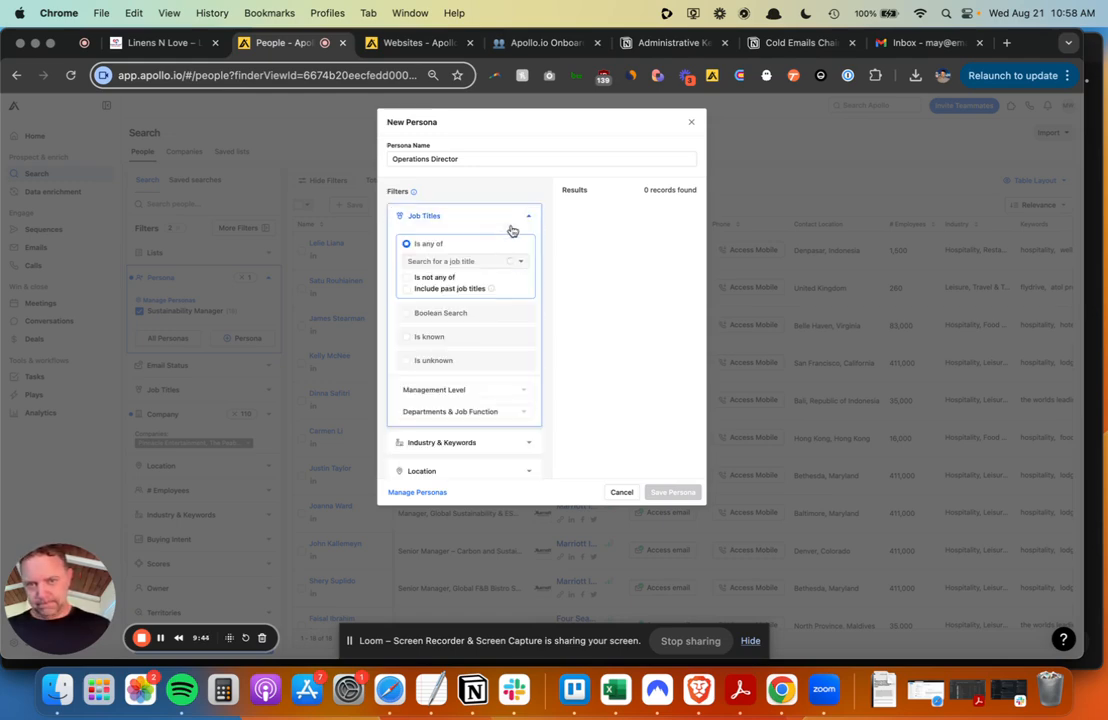
left_click(468, 261)
type("o")
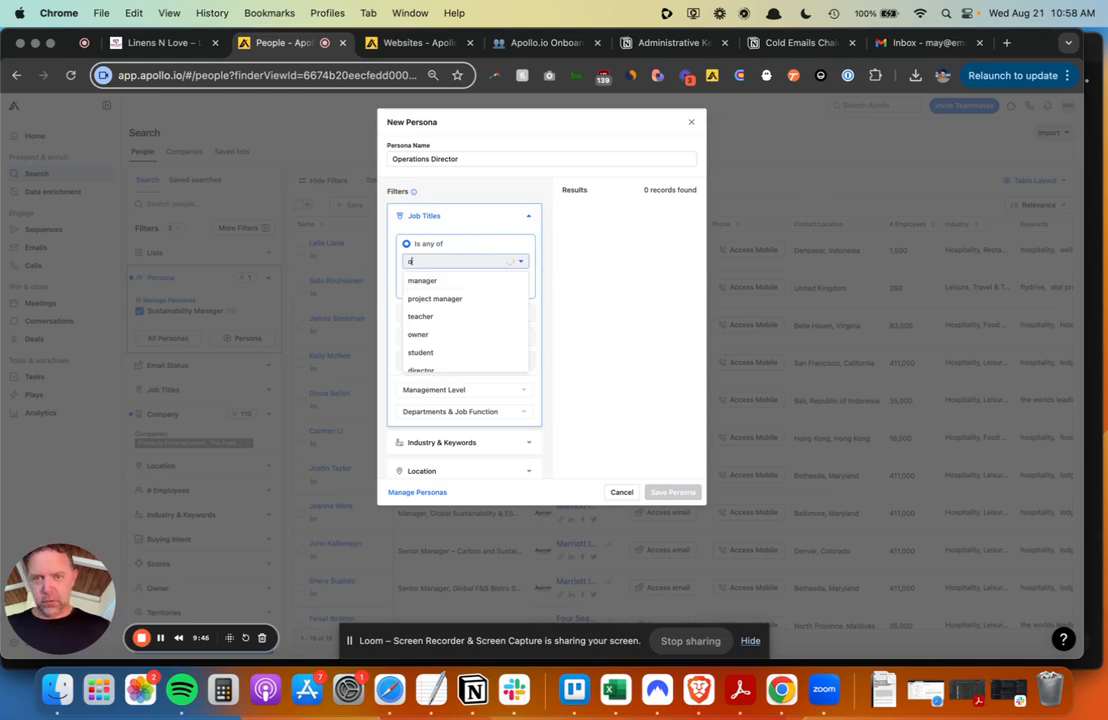
type("peration")
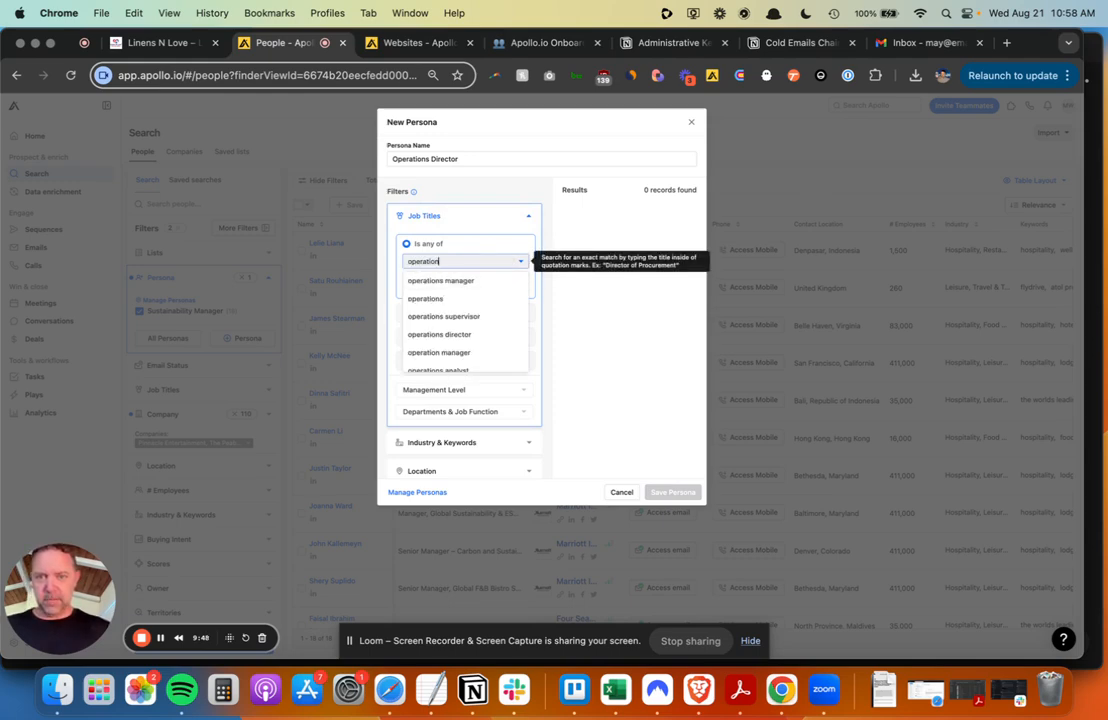
key("BackSpace")
key("BackSpace")
key("BackSpace")
key("BackSpace")
key("BackSpace")
key("BackSpace")
key("BackSpace")
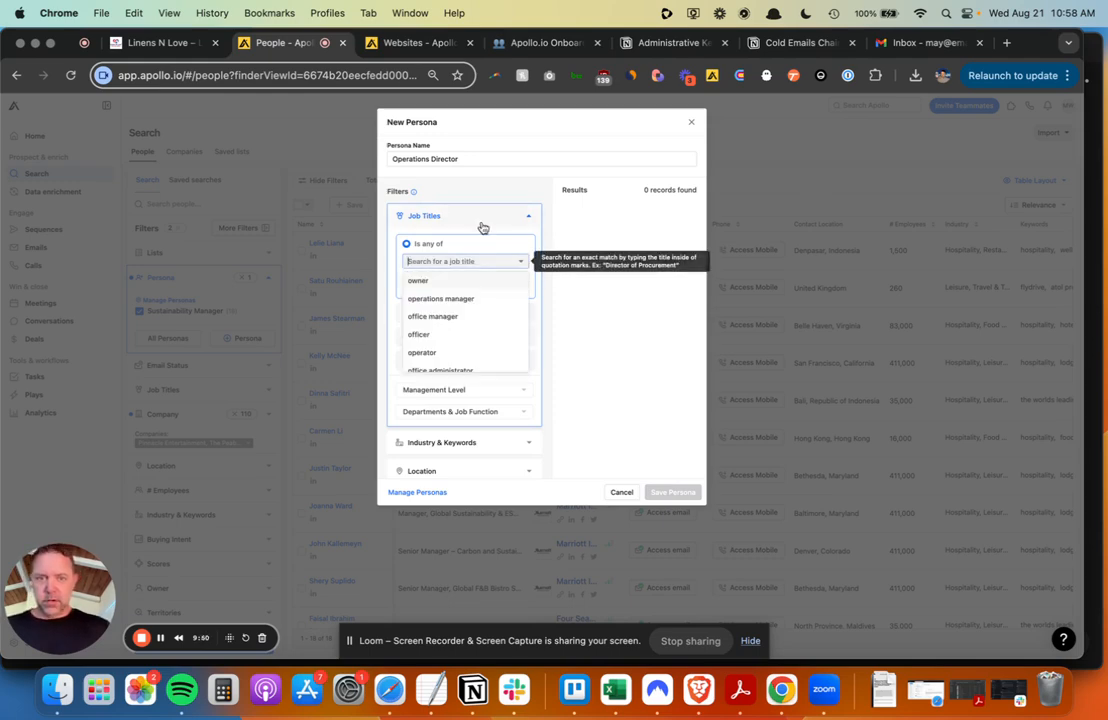
left_click(521, 261)
scroll(515, 287, "down", 2)
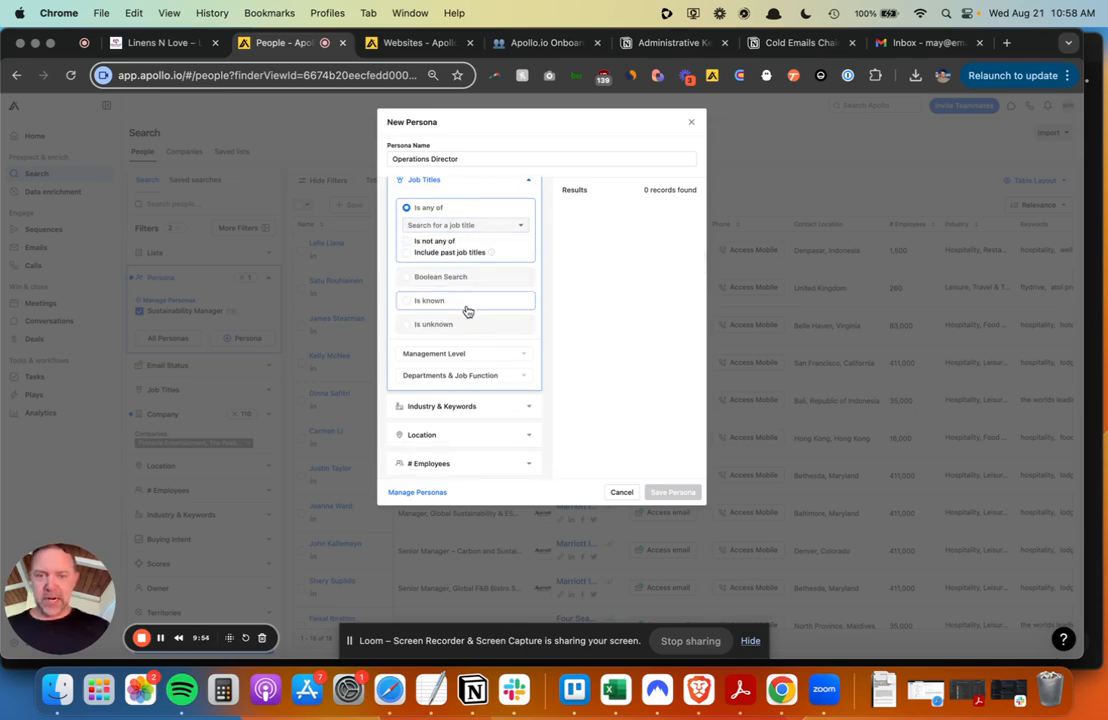
scroll(465, 312, "down", 1)
left_click(474, 343)
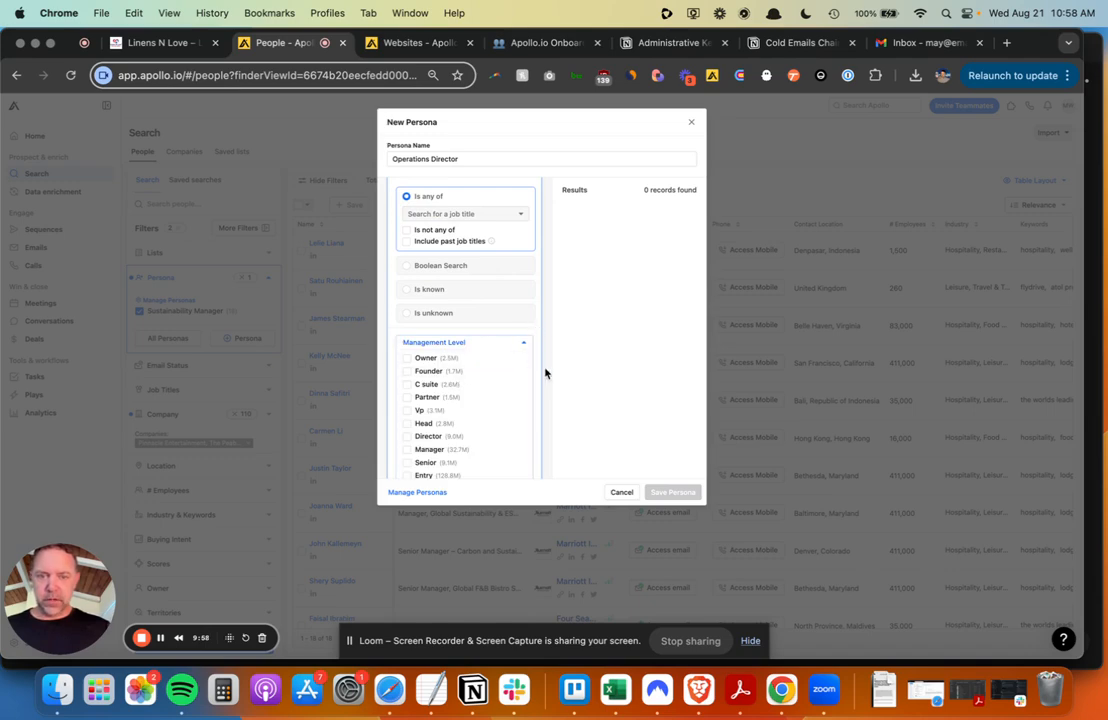
left_click(407, 372)
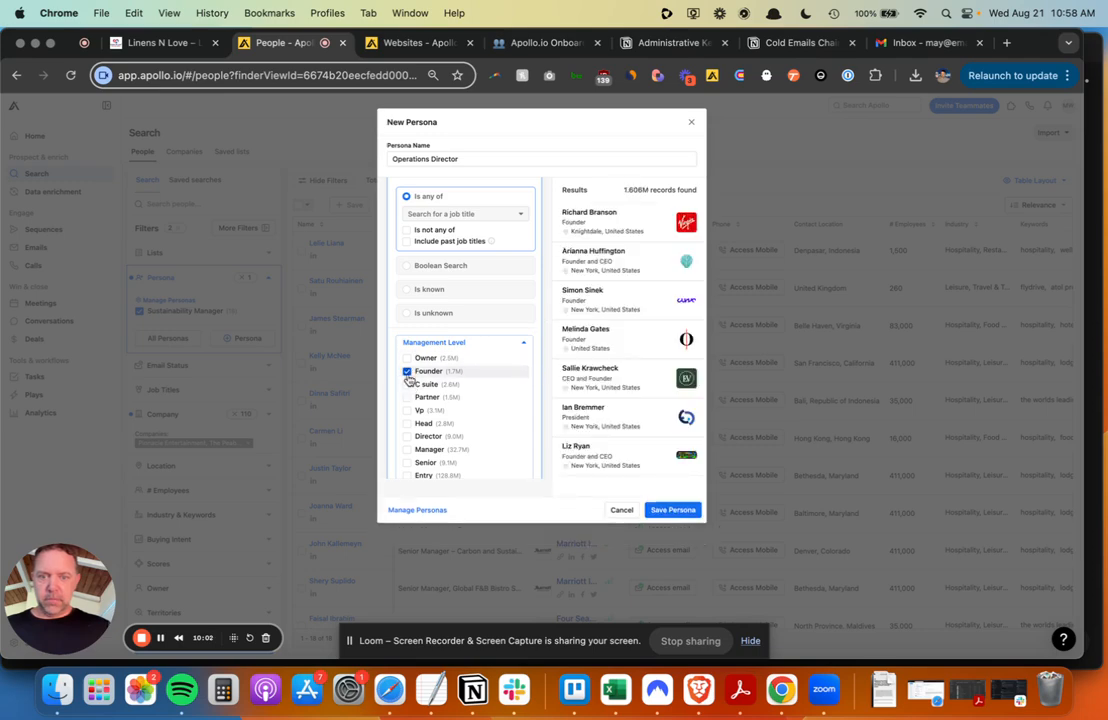
- Set the management levels to Vp, Head and Director, removing Founder
left_click(407, 372)
left_click(407, 397)
left_click(407, 410)
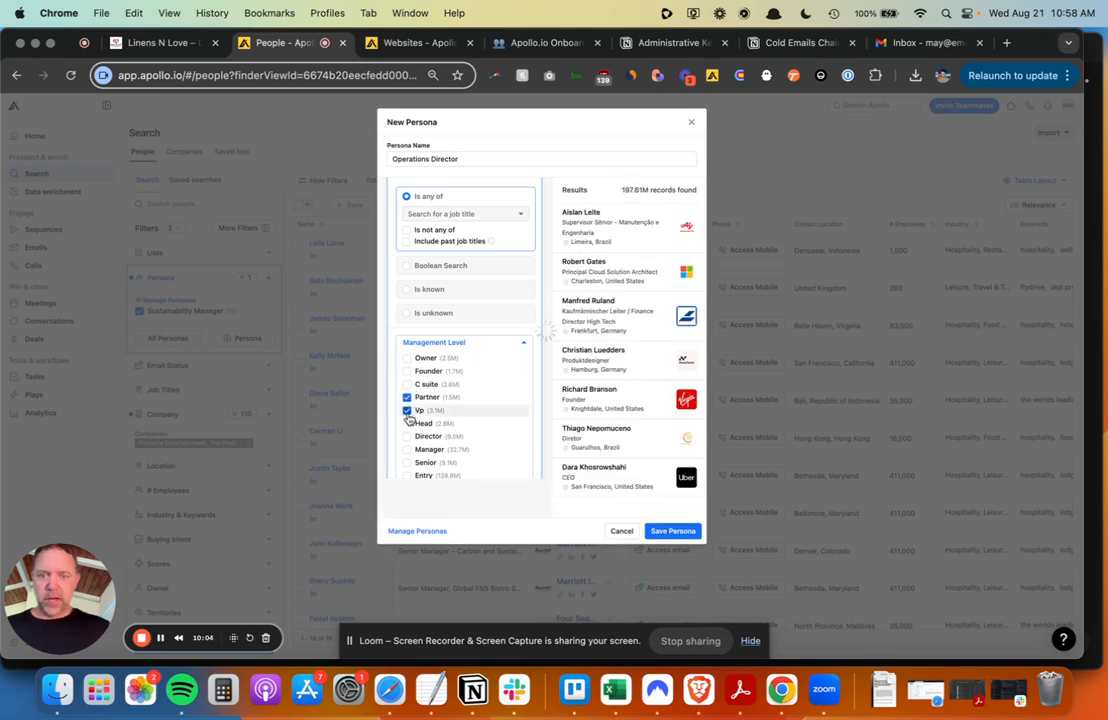
left_click(407, 397)
left_click(407, 423)
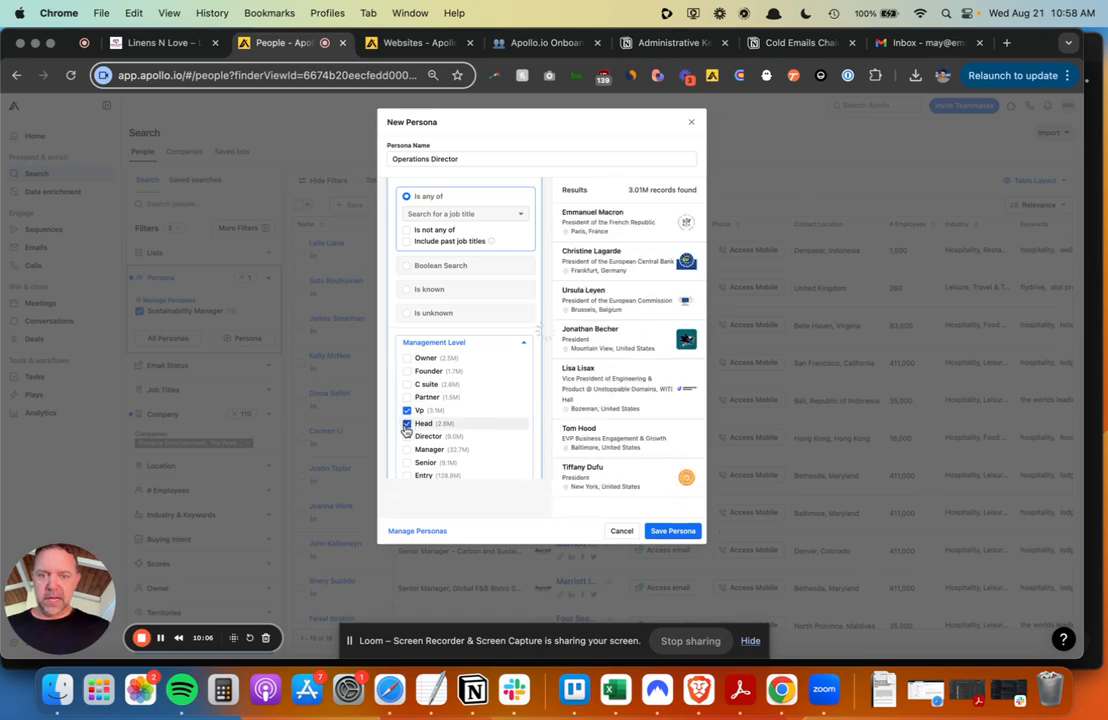
left_click(407, 436)
- Add the Operations department by searching the department list for 'oper'
scroll(539, 378, "down", 4)
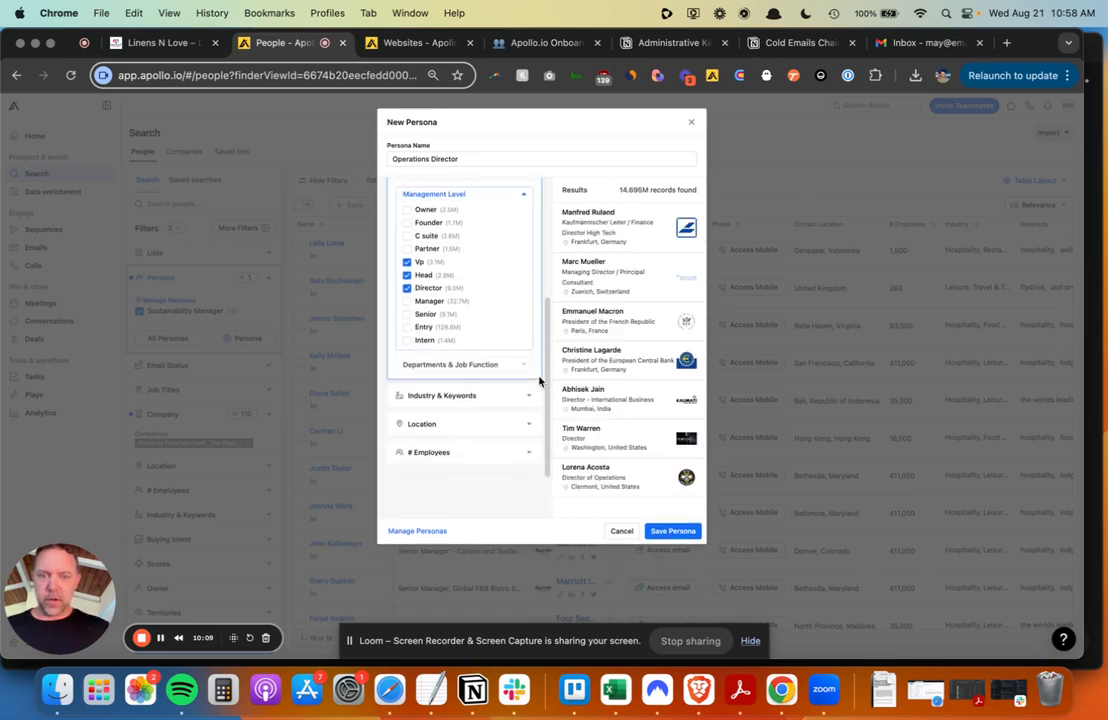
left_click(478, 366)
left_click(473, 383)
type("o")
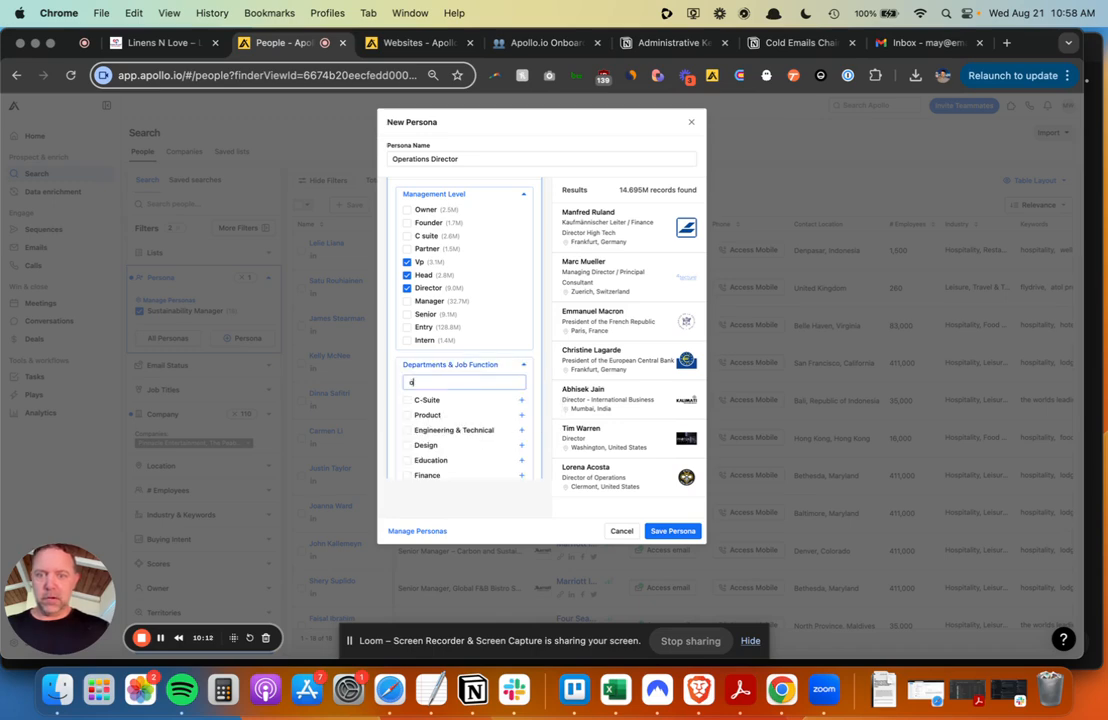
type("per")
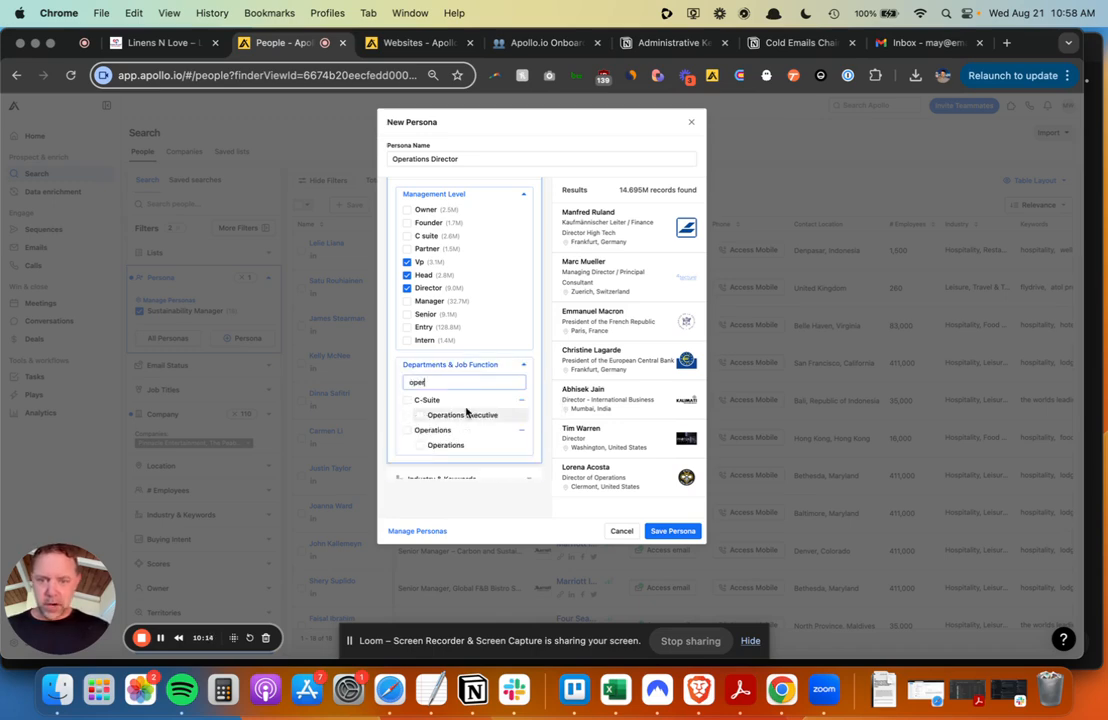
left_click(407, 430)
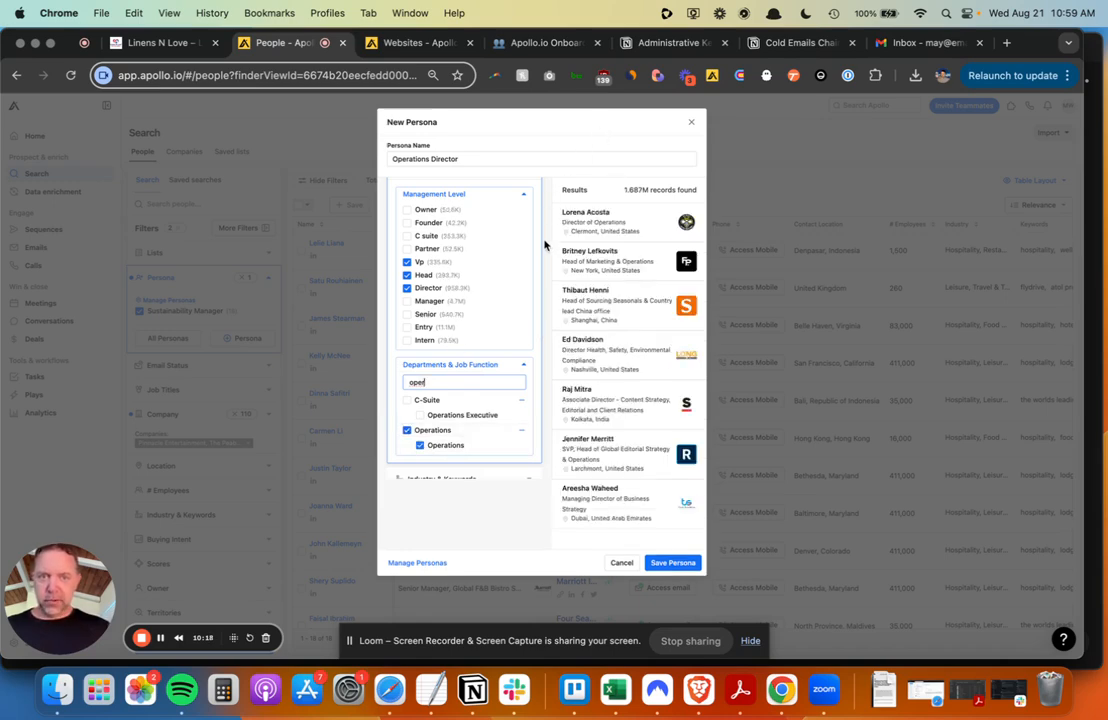
scroll(470, 344, "down", 2)
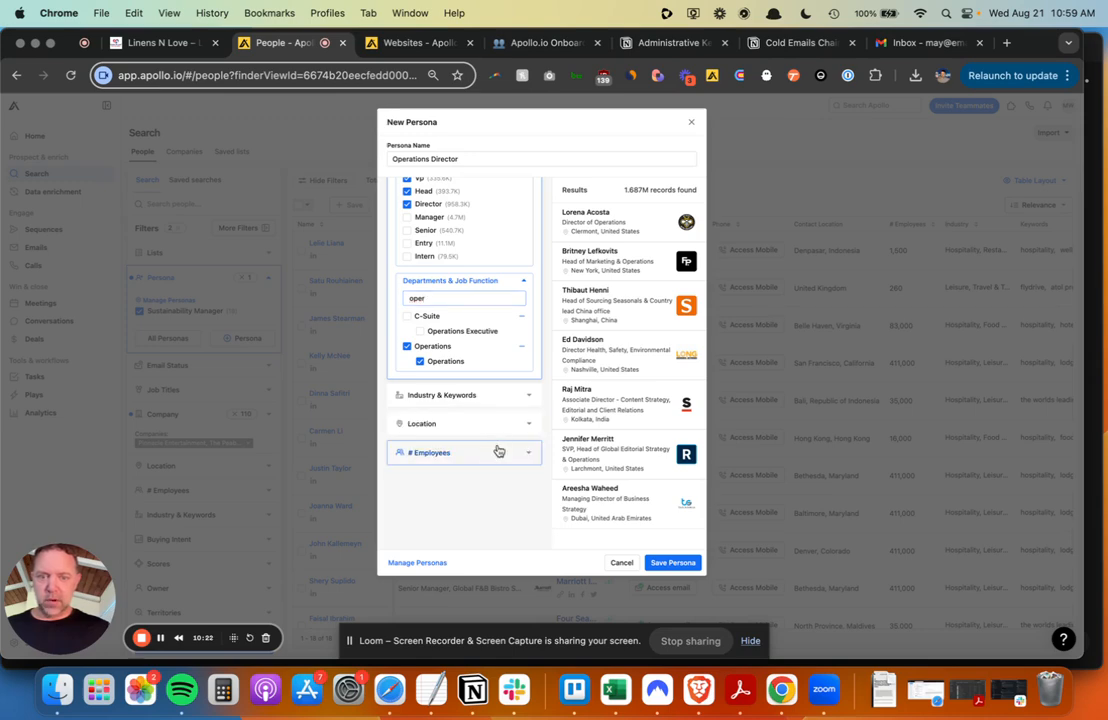
- Include company employee ranges from 11-20 up through 1001-2000
left_click(499, 451)
scroll(430, 410, "down", 1)
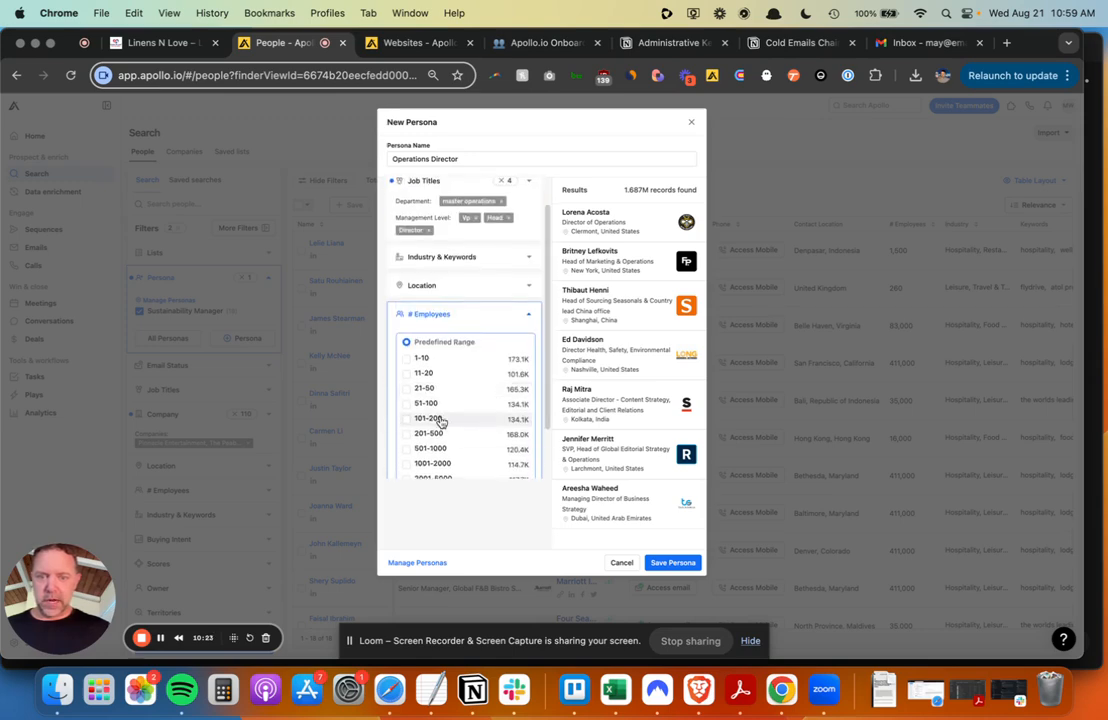
left_click(407, 373)
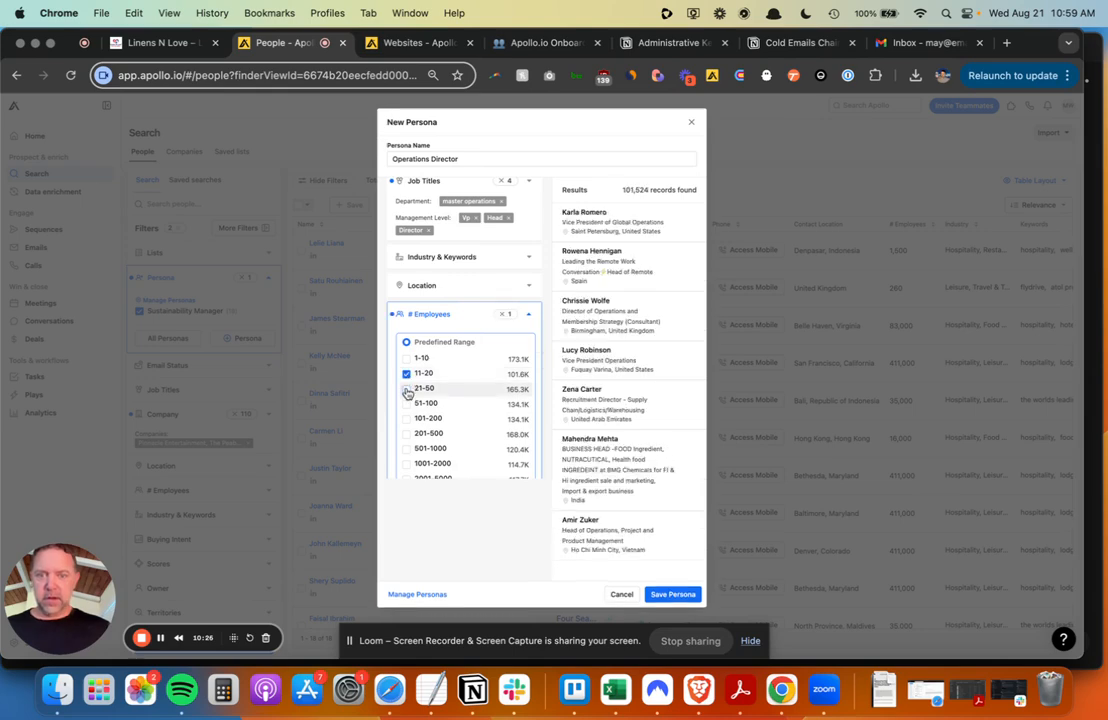
left_click(407, 388)
left_click(406, 405)
left_click(406, 419)
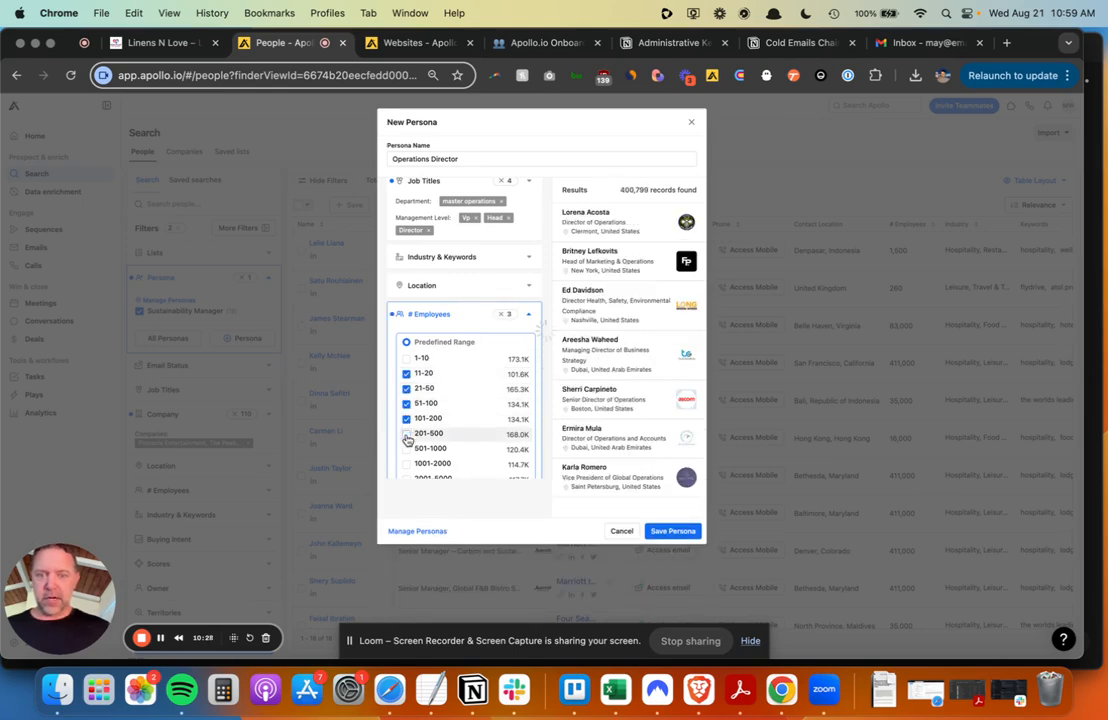
left_click(407, 449)
left_click(407, 463)
- Add the 2001-5000, 5001-10000 and 10001+ employee ranges and save the persona
scroll(407, 465, "down", 1)
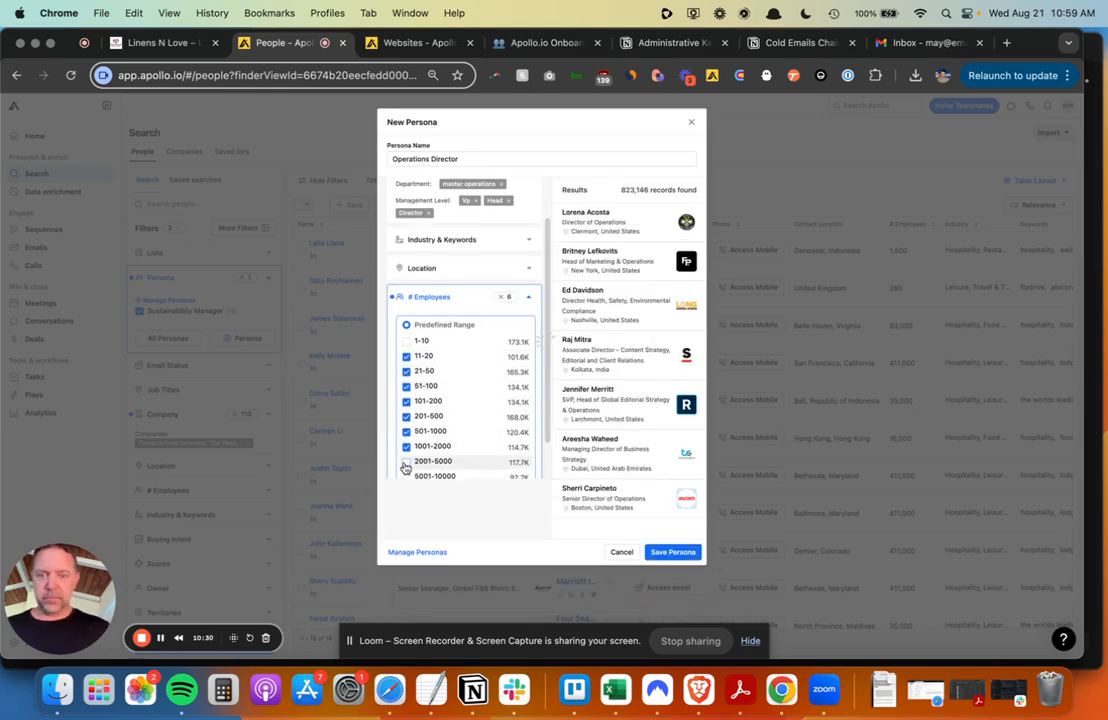
left_click(406, 462)
left_click(406, 477)
scroll(438, 435, "down", 1)
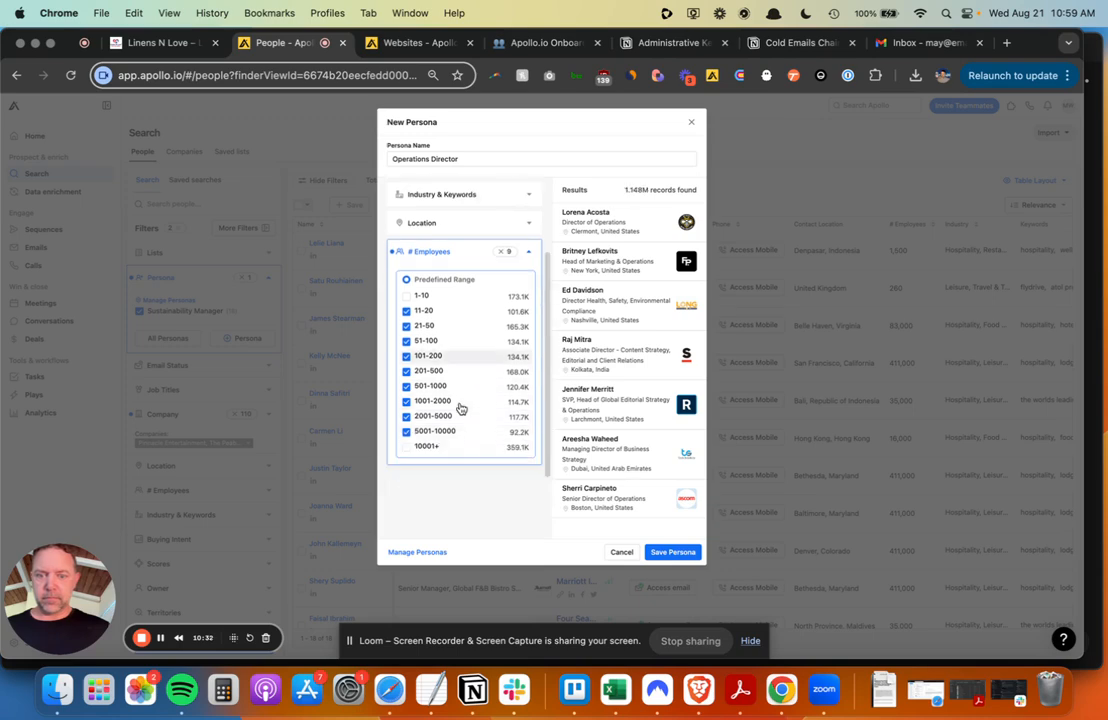
left_click(407, 447)
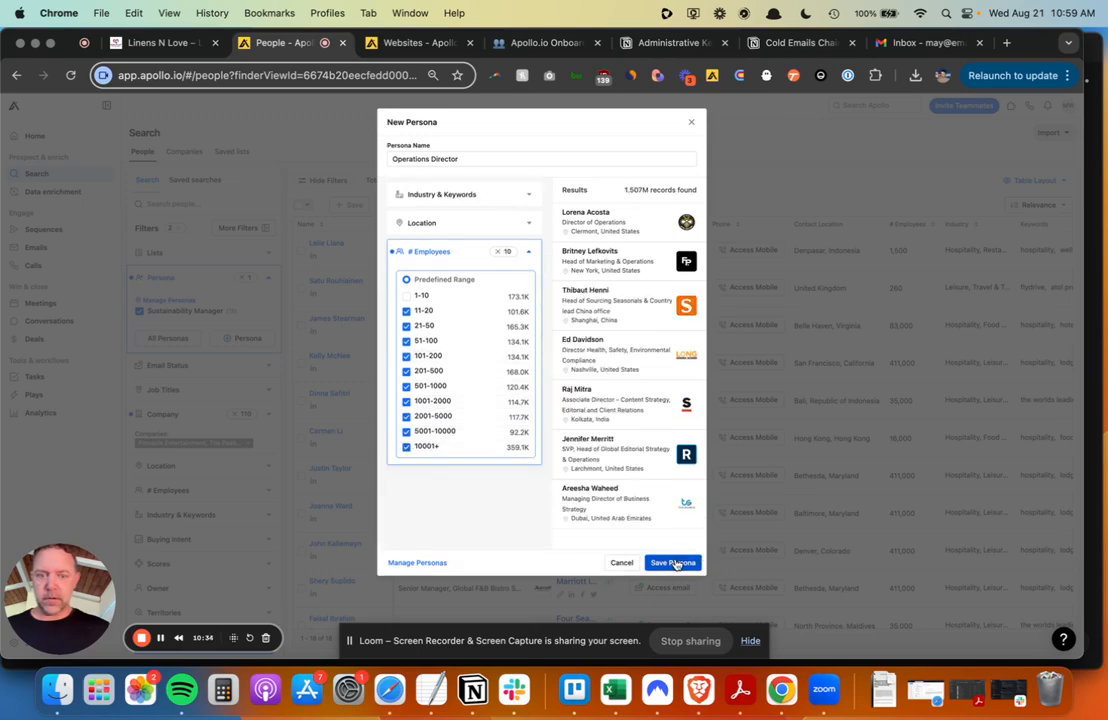
left_click(673, 561)
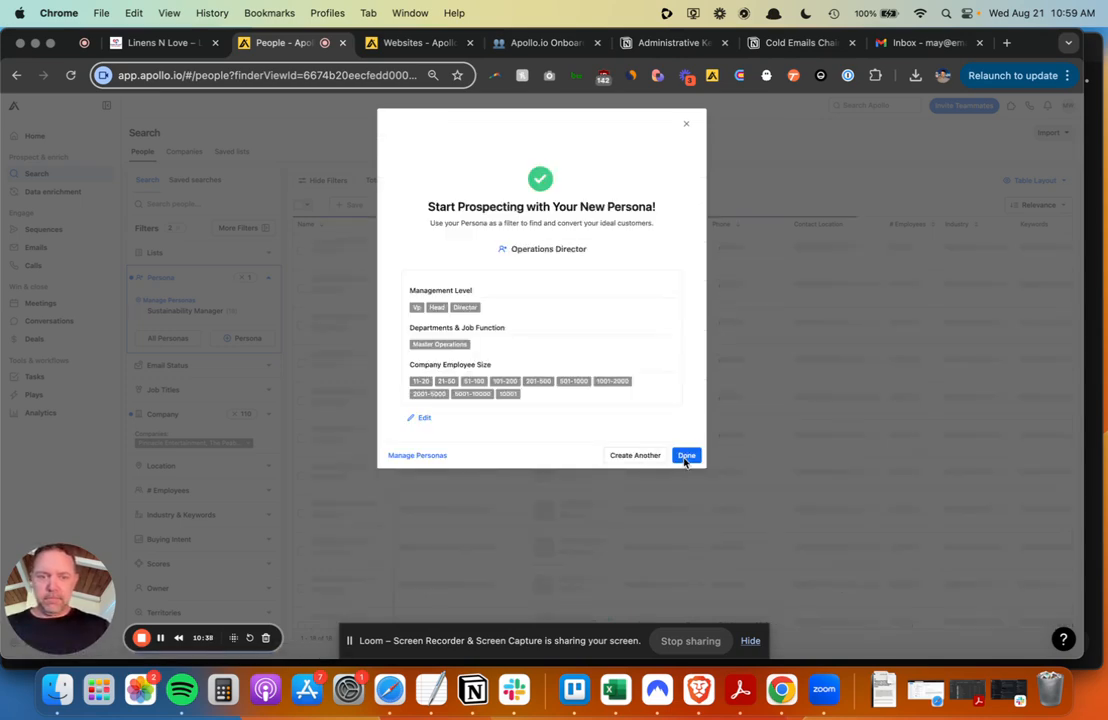
- Click Done on the 'Start Prospecting with Your New Persona' confirmation
left_click(685, 458)
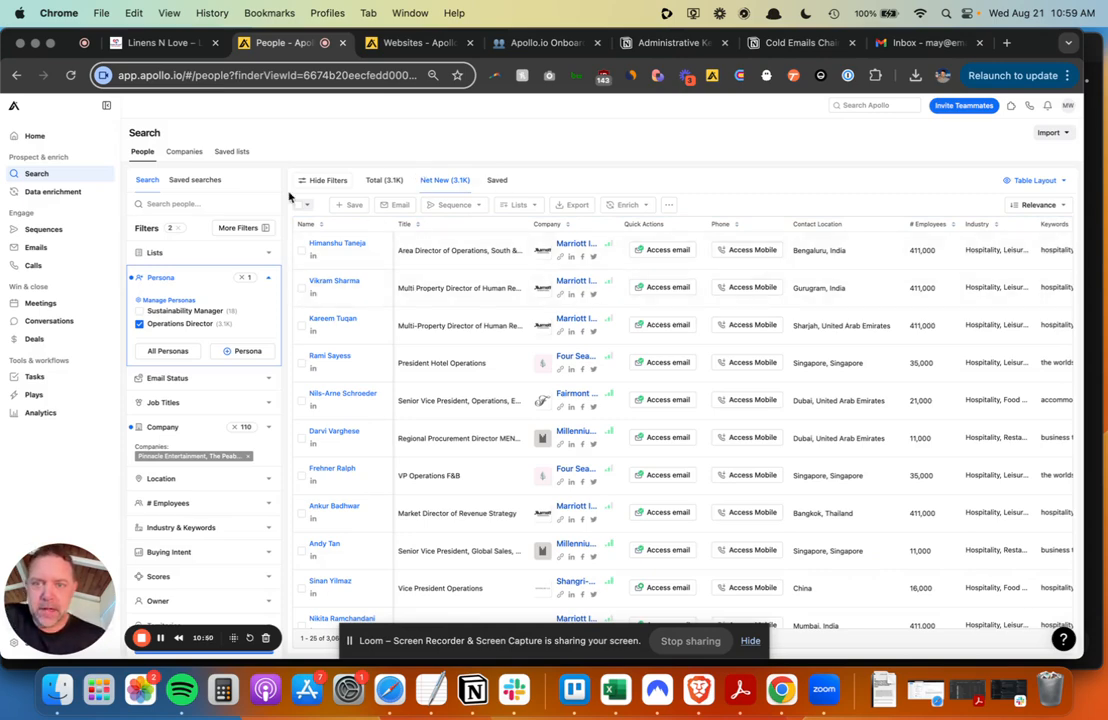
left_click(240, 229)
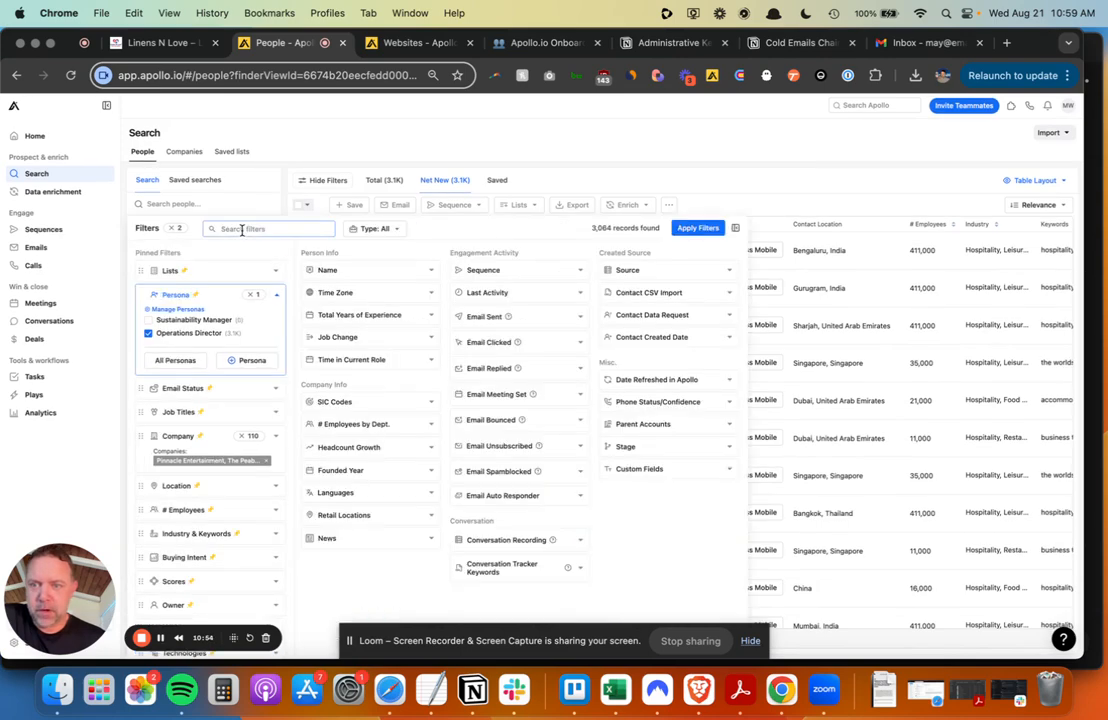
left_click(273, 274)
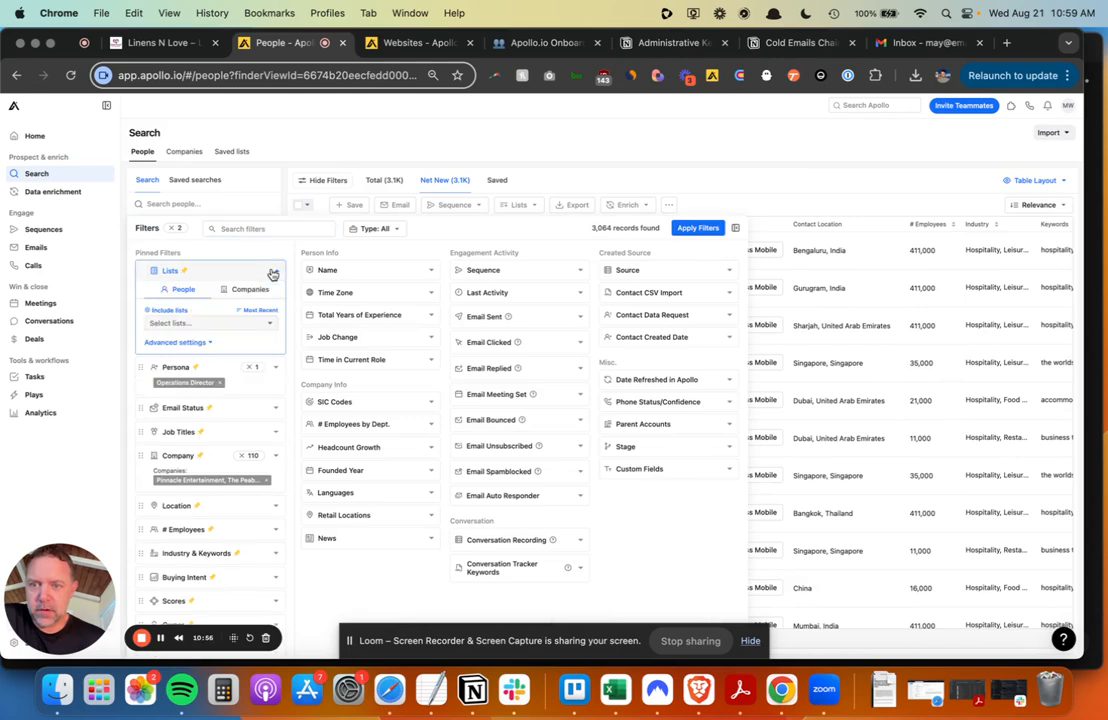
left_click(245, 293)
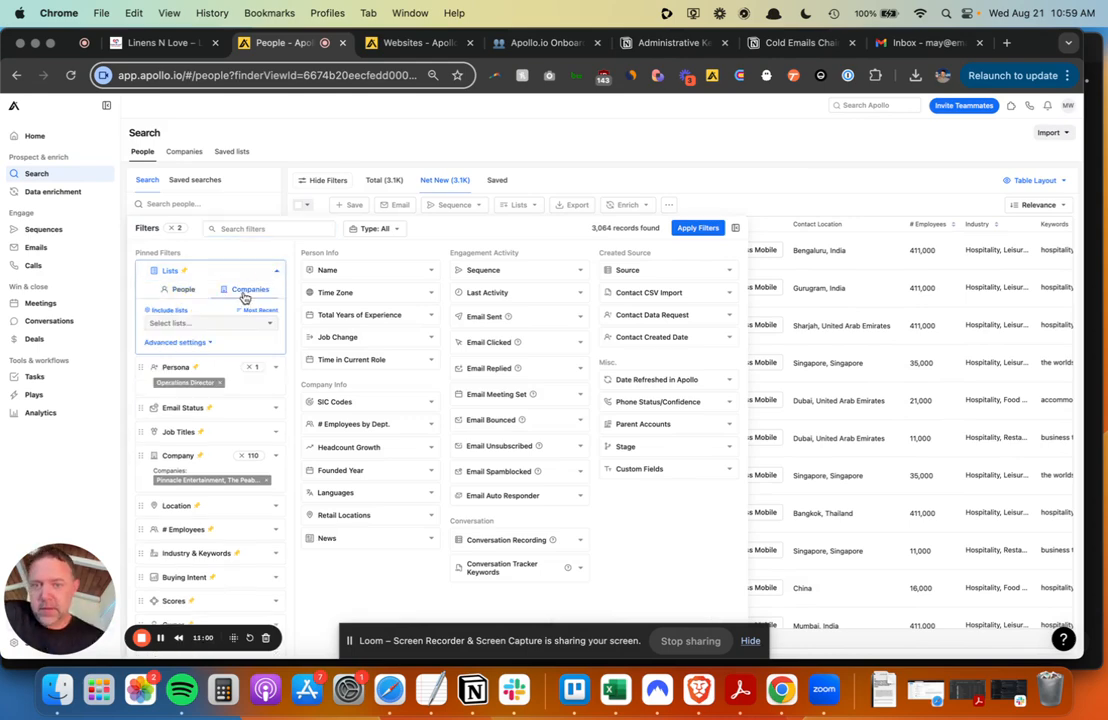
left_click(497, 138)
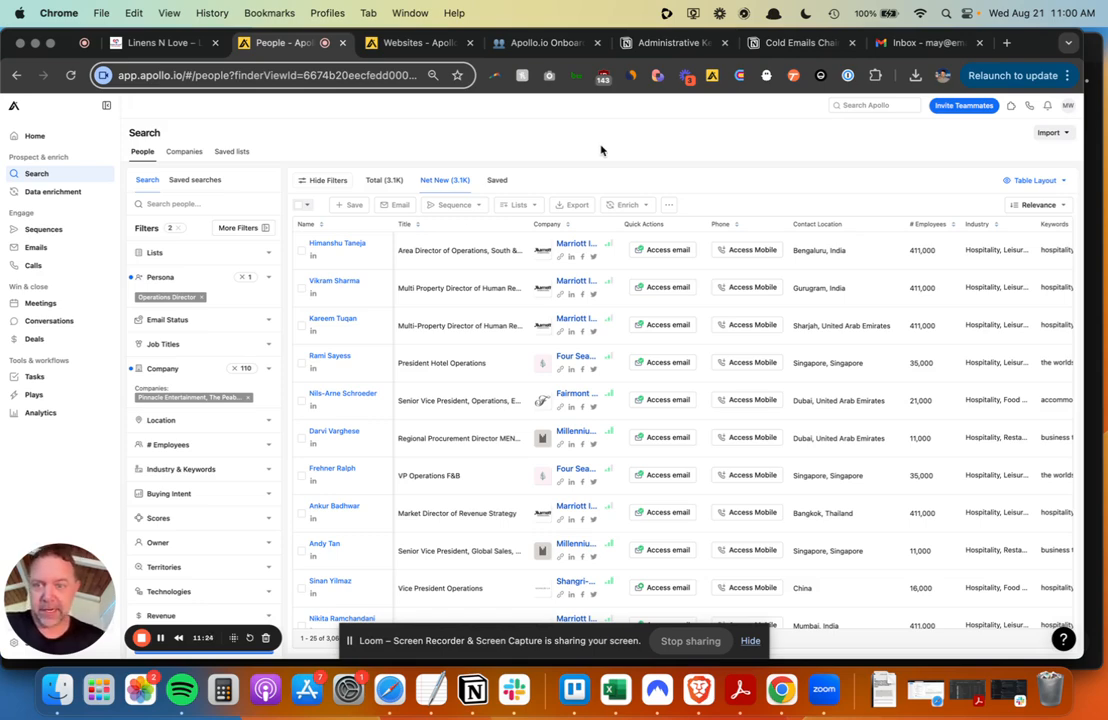
mouse_move(170, 302)
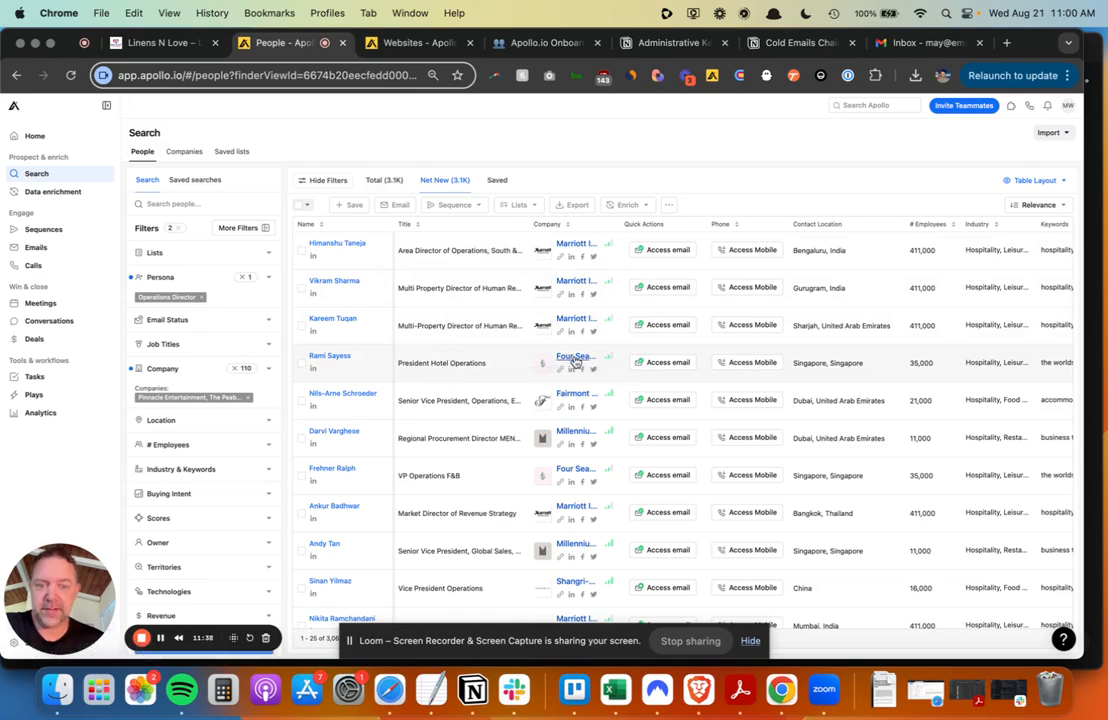
scroll(430, 362, "down", 5)
scroll(414, 368, "down", 3)
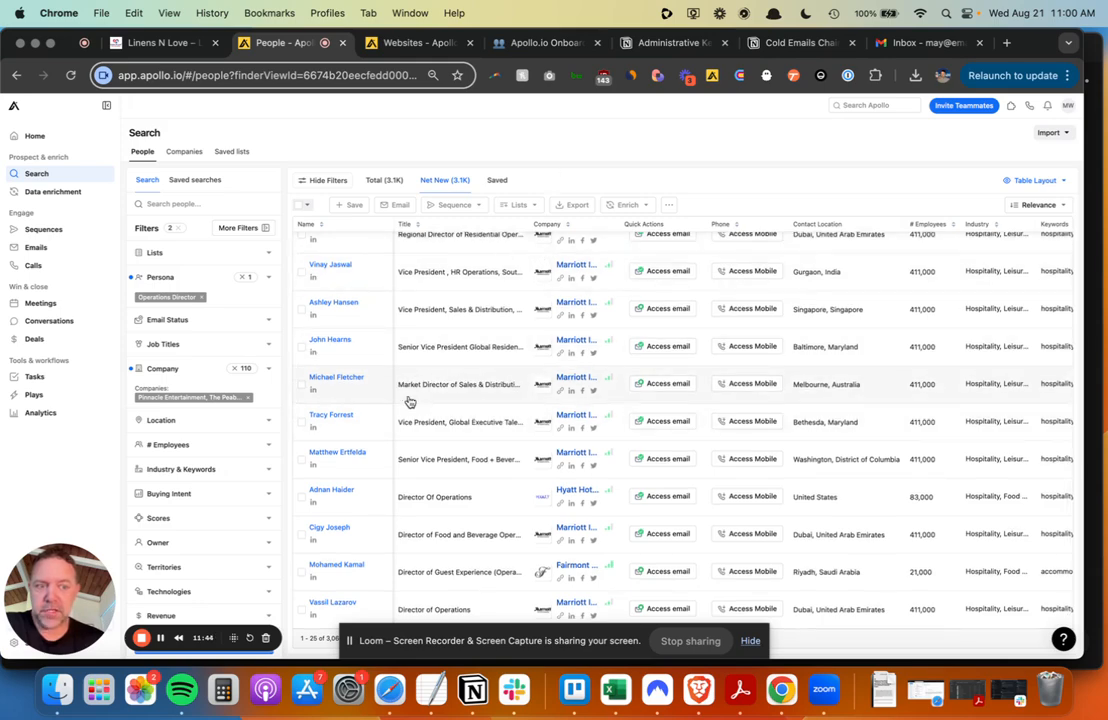
scroll(408, 400, "up", 8)
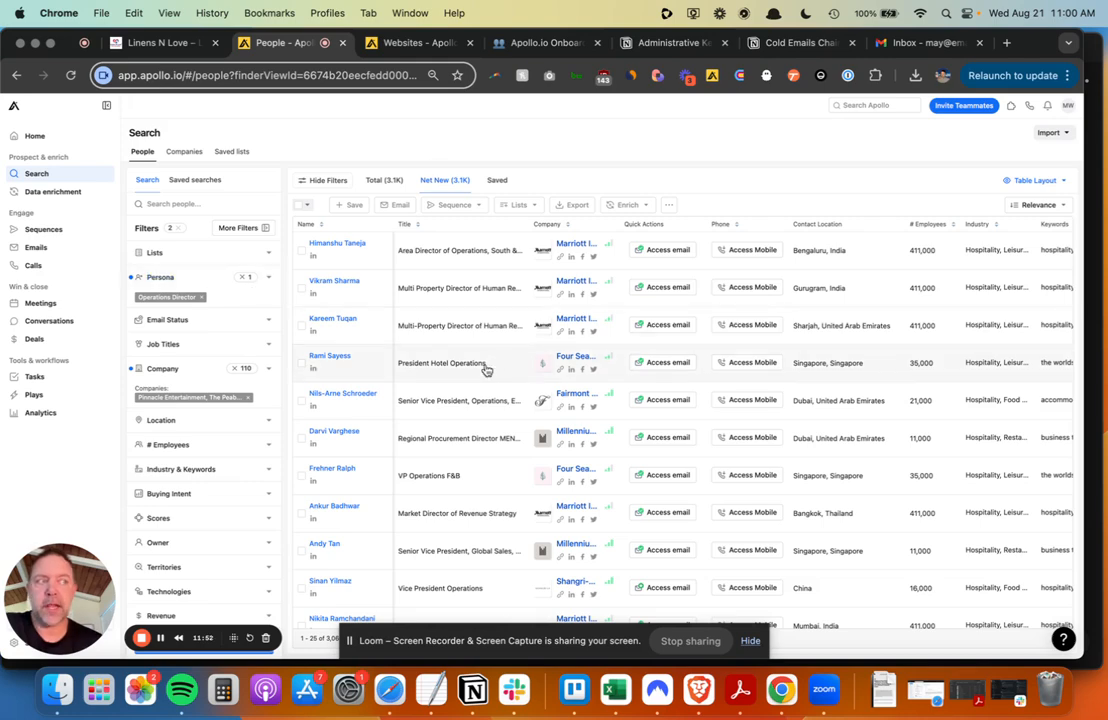
- Reopen the Operations Director persona, review its job title criteria, and close it unchanged
left_click(271, 282)
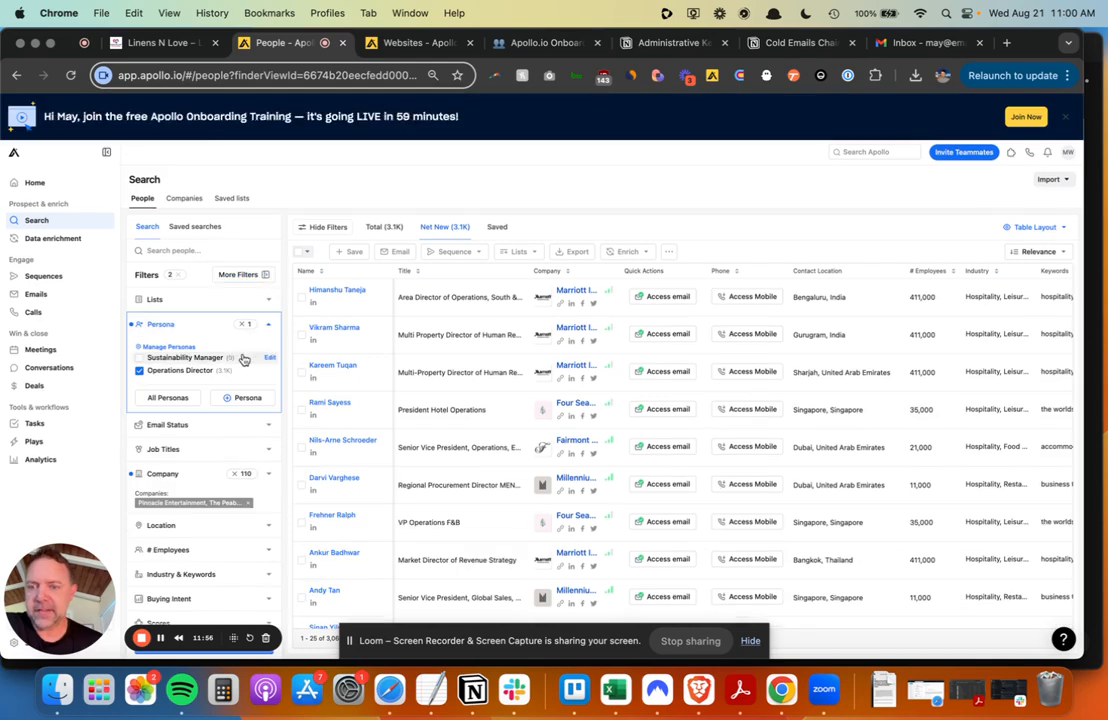
left_click(267, 371)
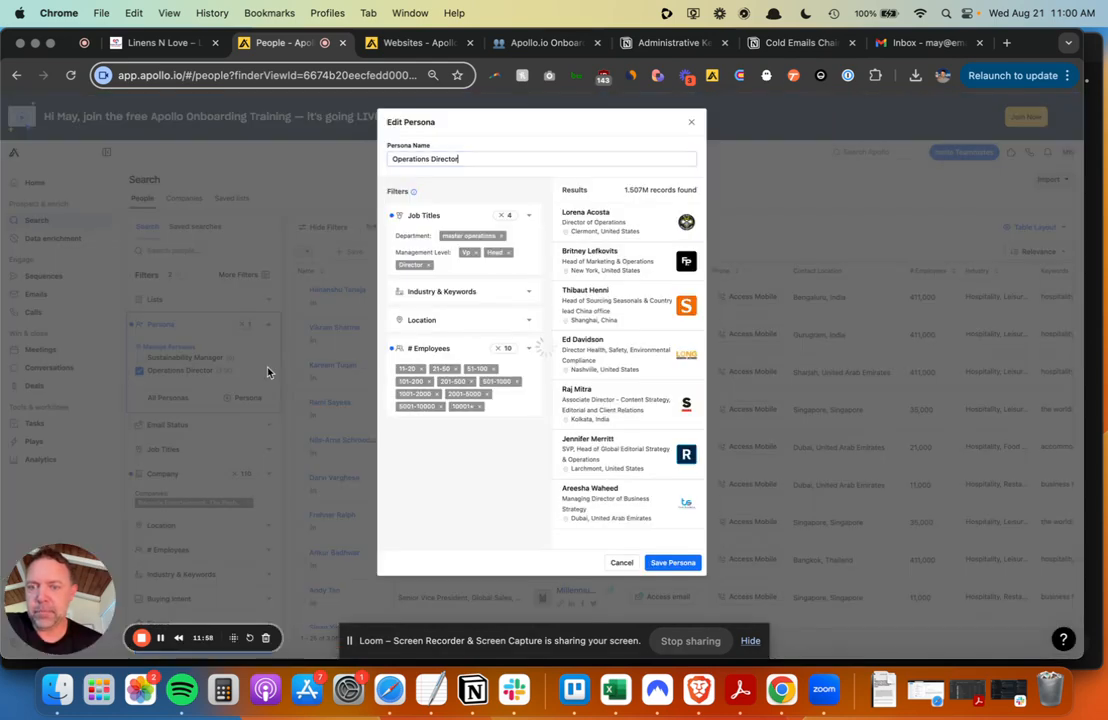
left_click(548, 193)
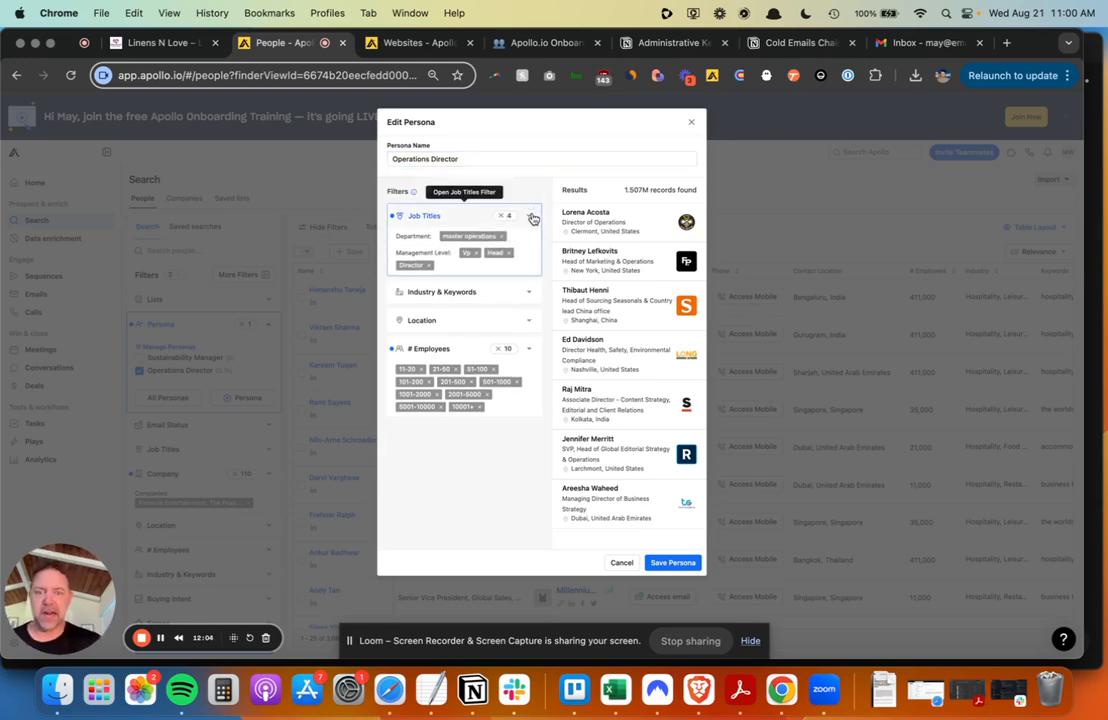
left_click(533, 219)
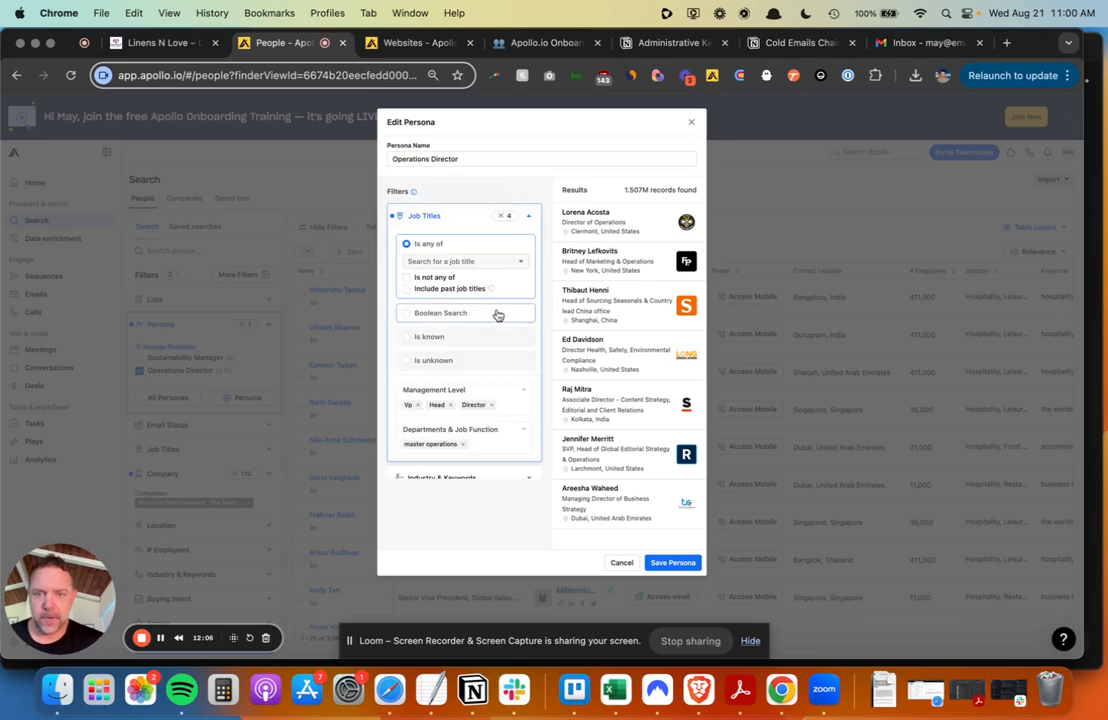
scroll(497, 314, "down", 2)
scroll(497, 314, "down", 3)
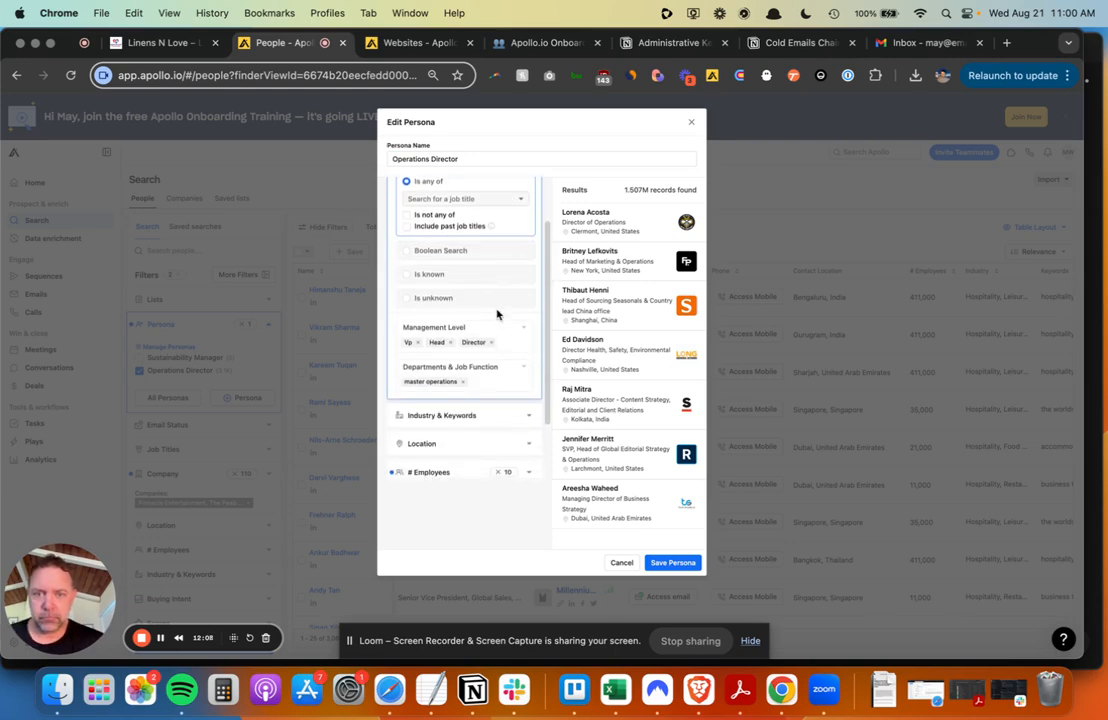
scroll(497, 314, "up", 3)
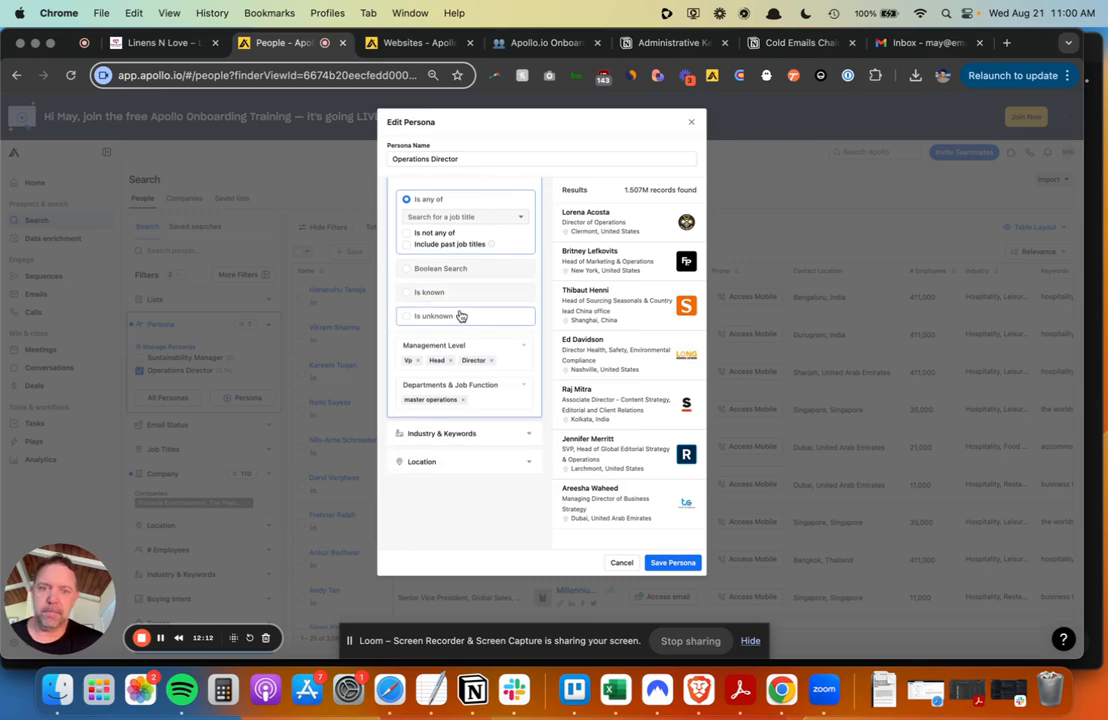
scroll(461, 316, "down", 1)
scroll(461, 316, "down", 2)
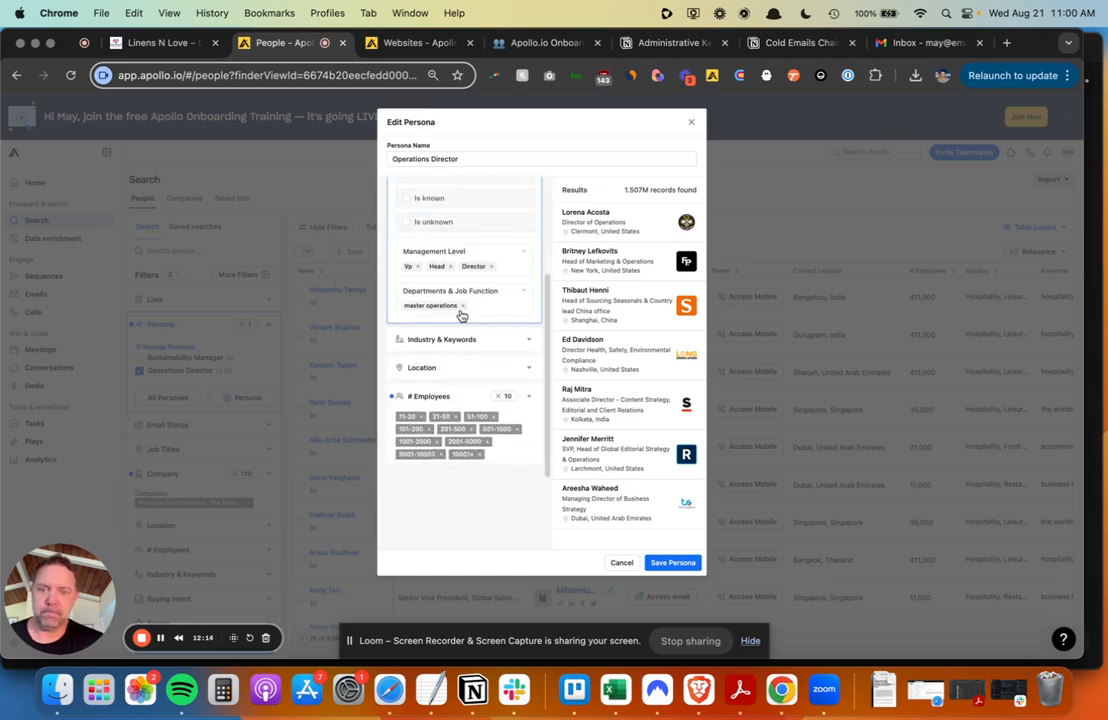
scroll(461, 316, "up", 5)
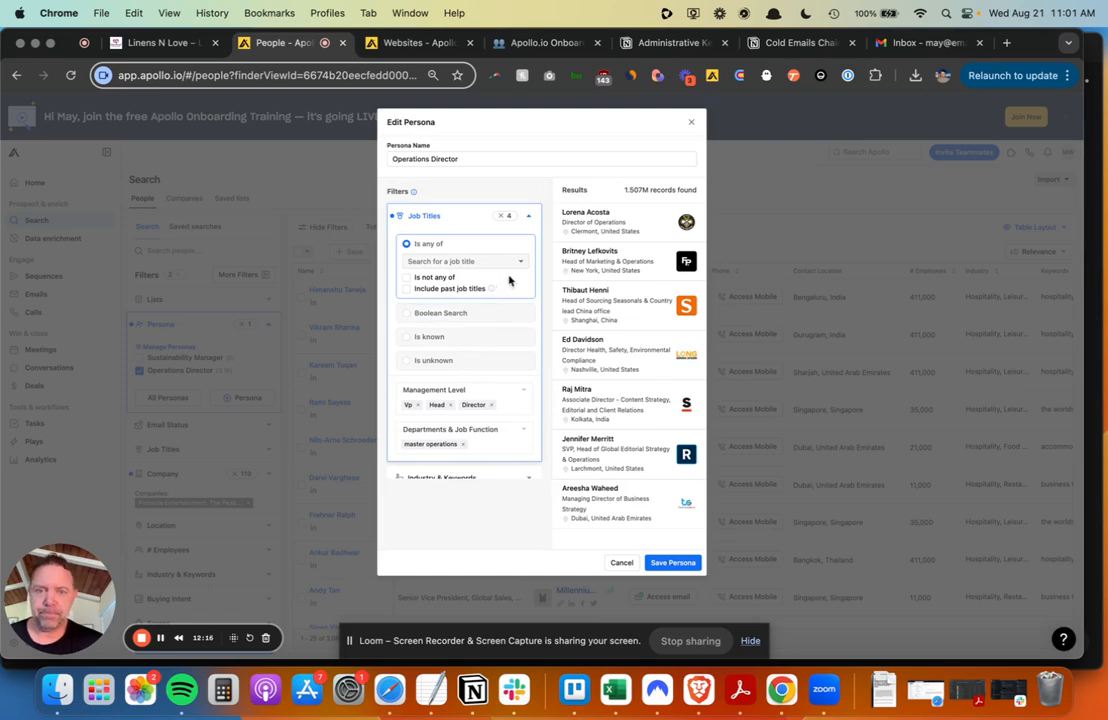
scroll(495, 319, "down", 5)
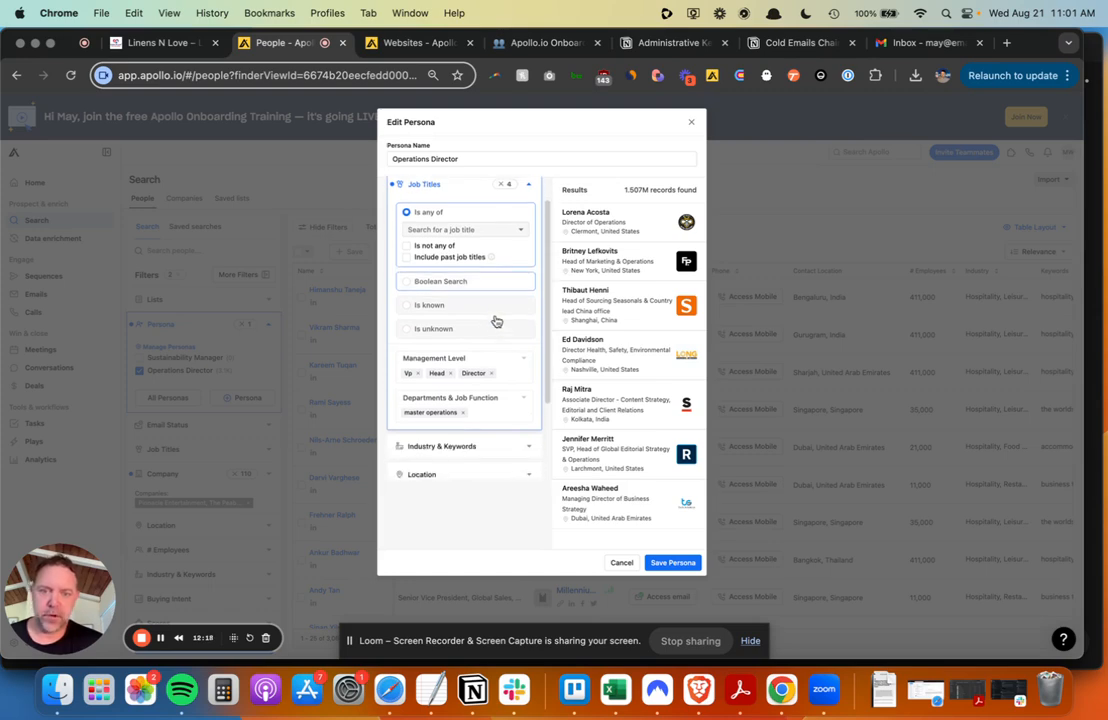
left_click(691, 122)
- Edit the Sustainability Manager persona and switch its job titles to 'Is not any of'
mouse_move(140, 361)
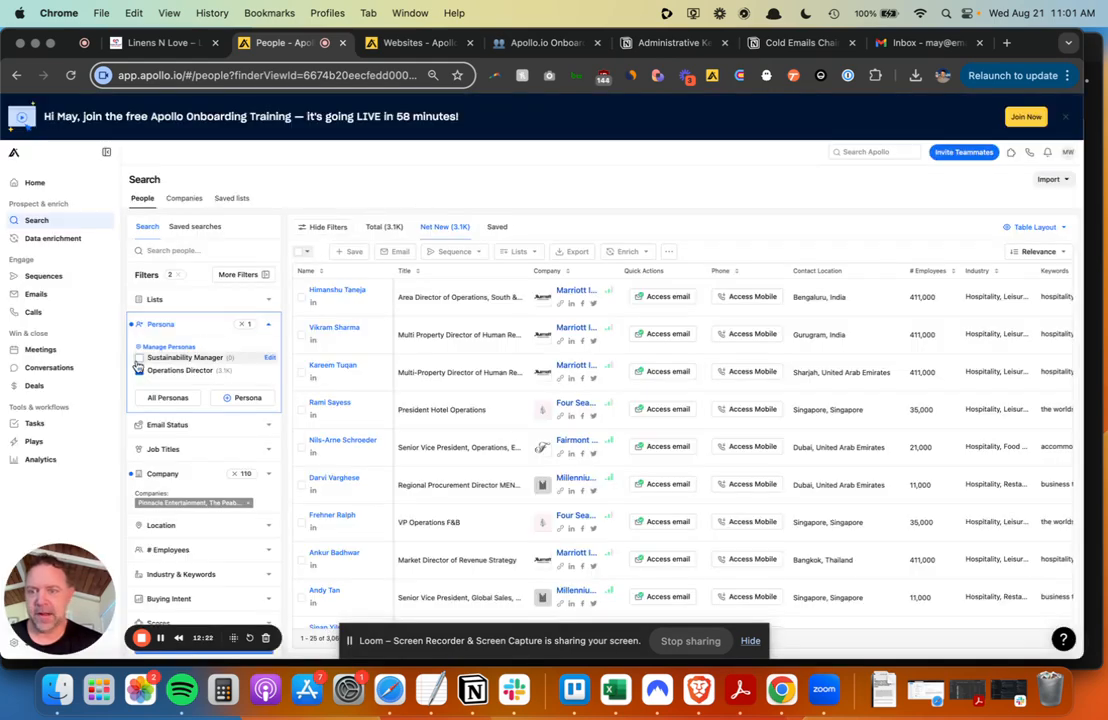
left_click(270, 358)
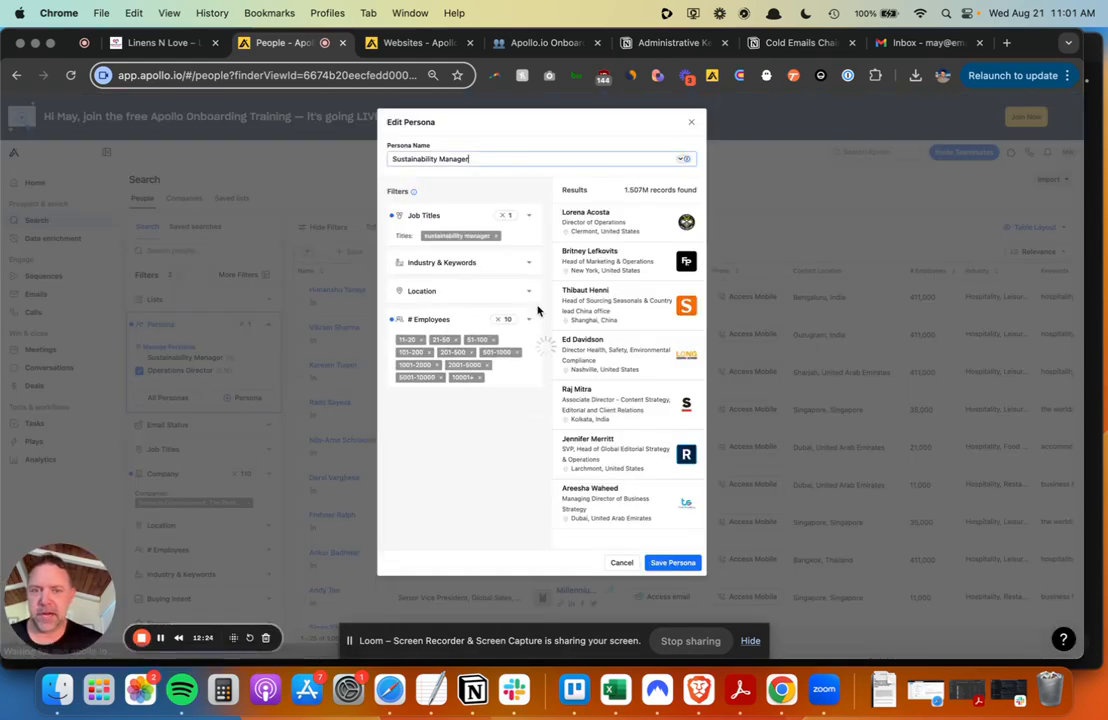
left_click(535, 228)
scroll(510, 291, "down", 2)
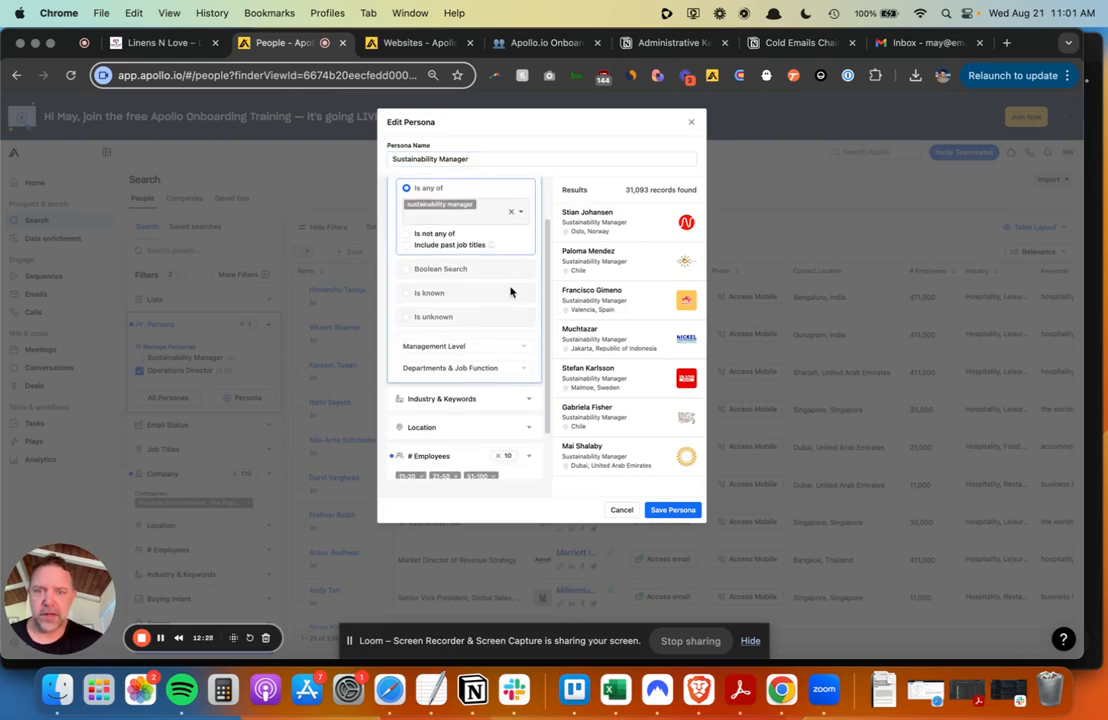
scroll(516, 305, "up", 1)
left_click(407, 275)
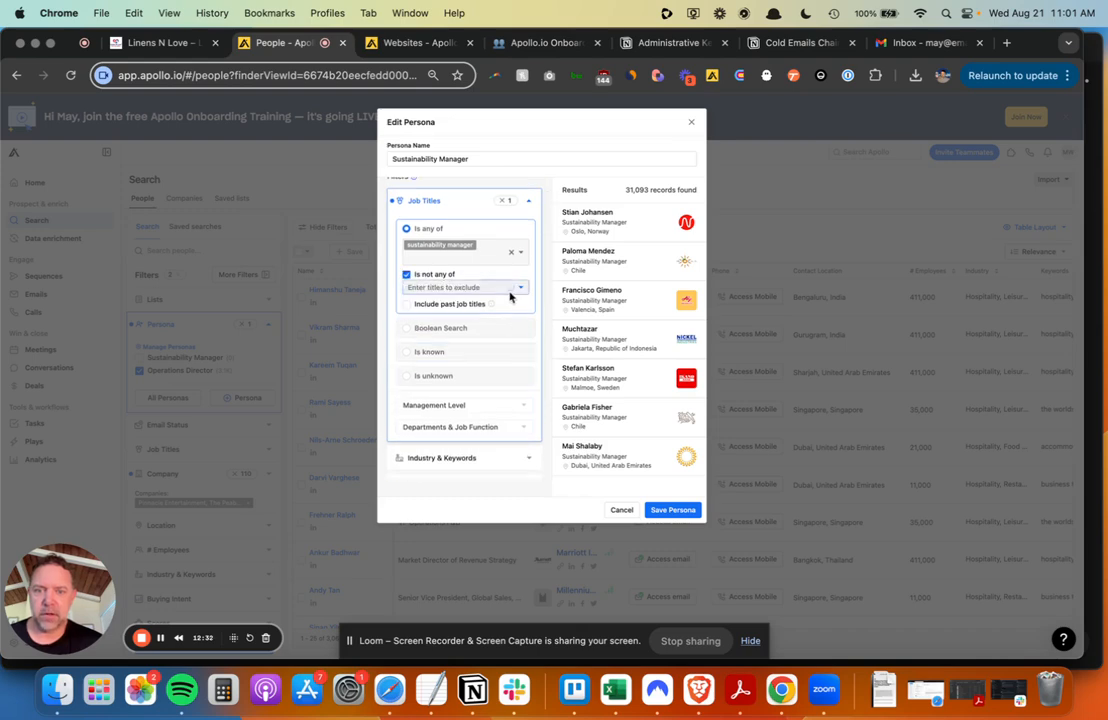
- Exclude the job titles intern and associate
left_click(471, 288)
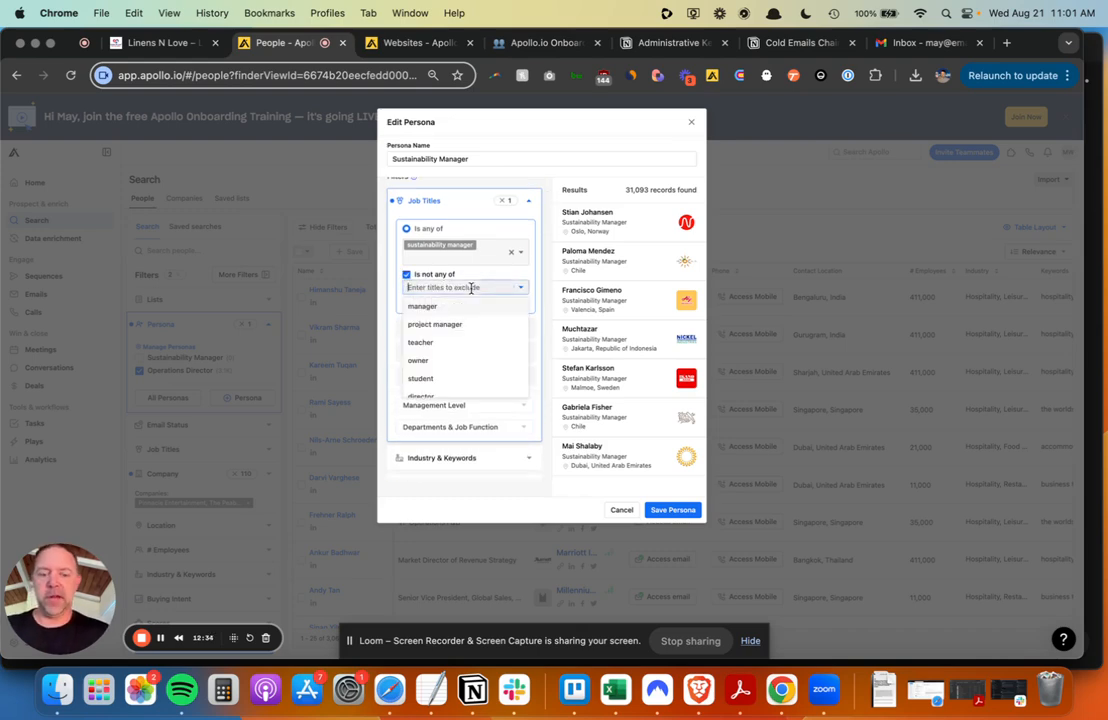
type("a")
key("BackSpace")
type("intern")
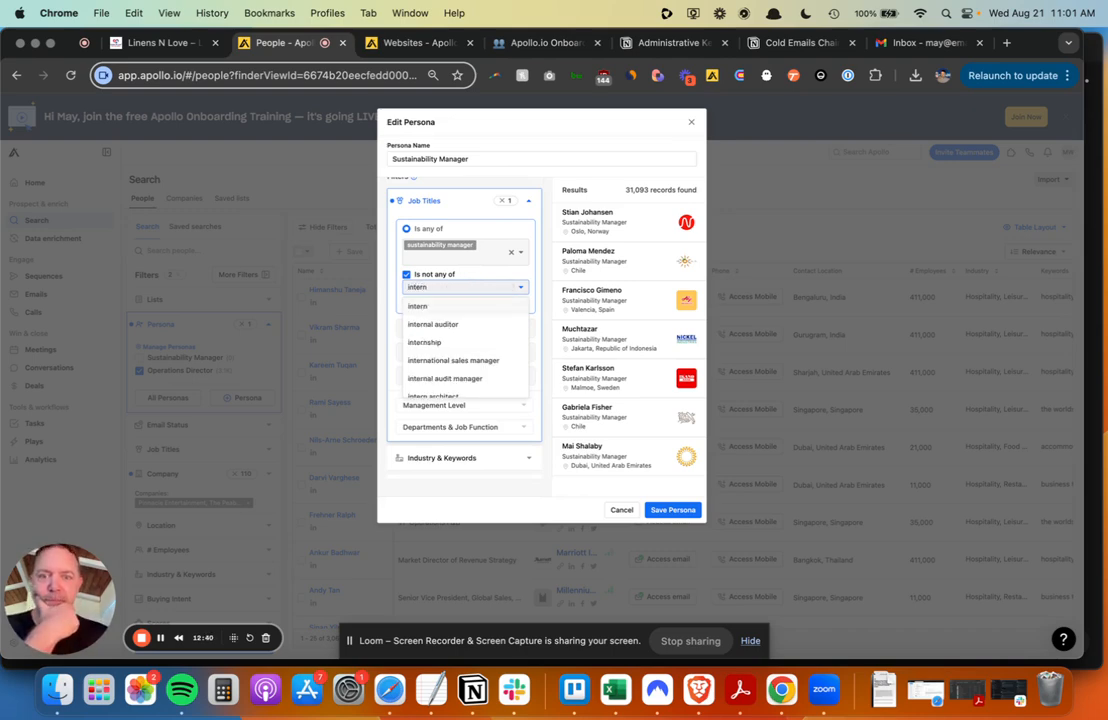
left_click(443, 306)
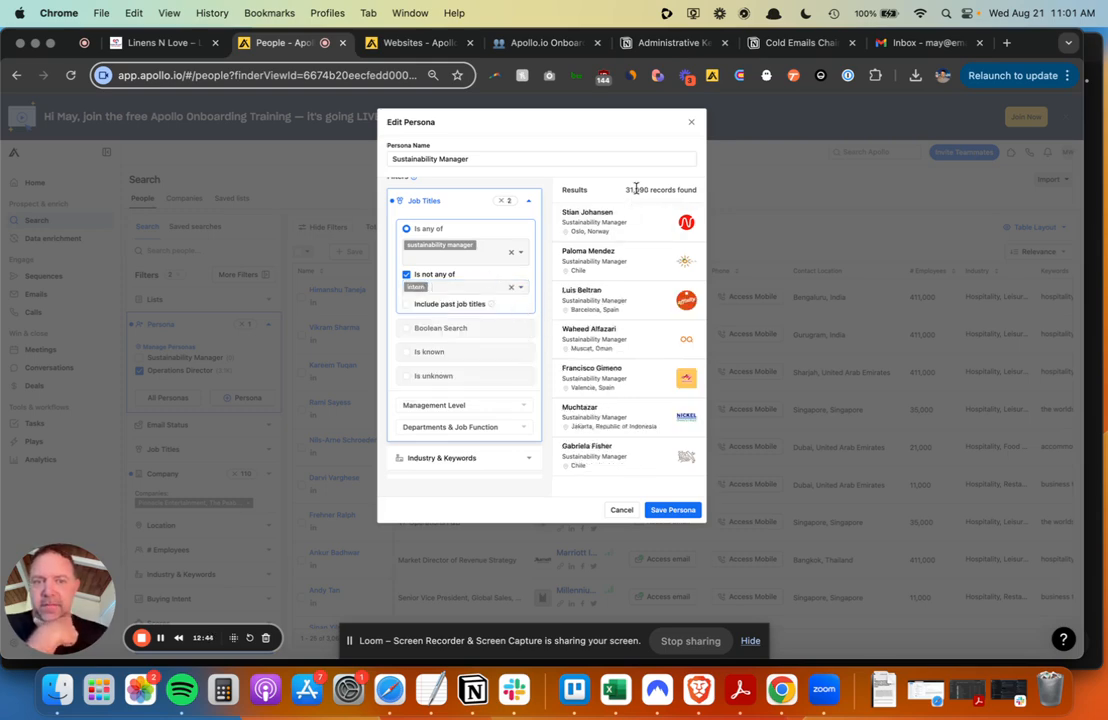
left_click(479, 292)
type("asso")
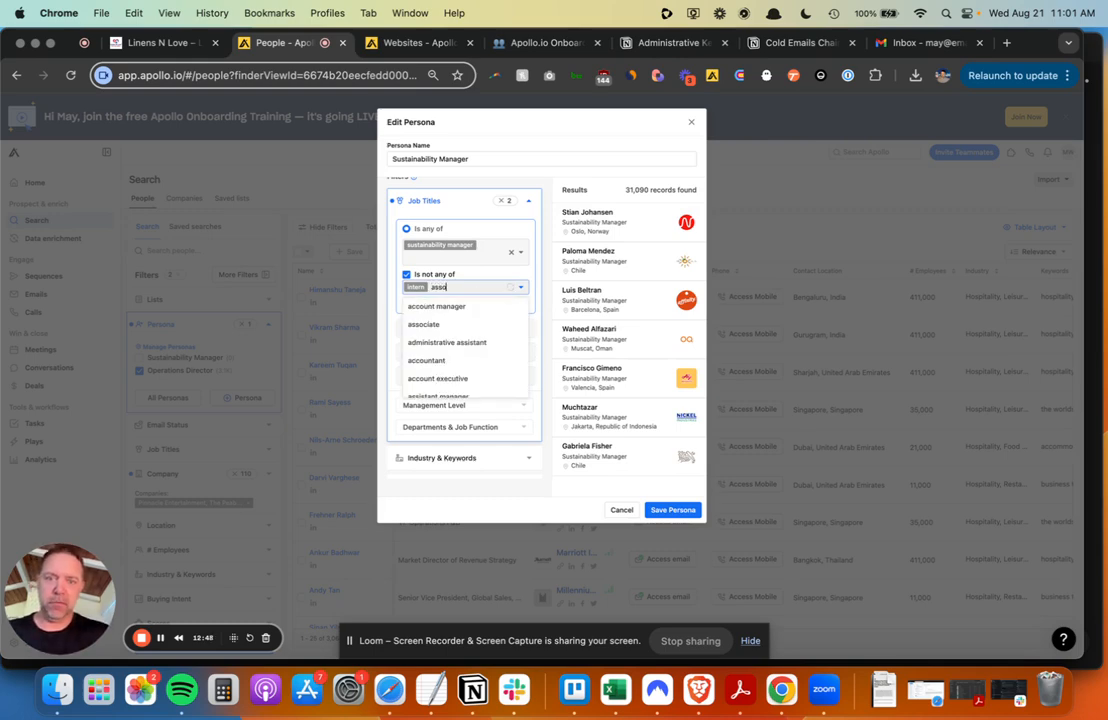
type("ca")
key("BackSpace")
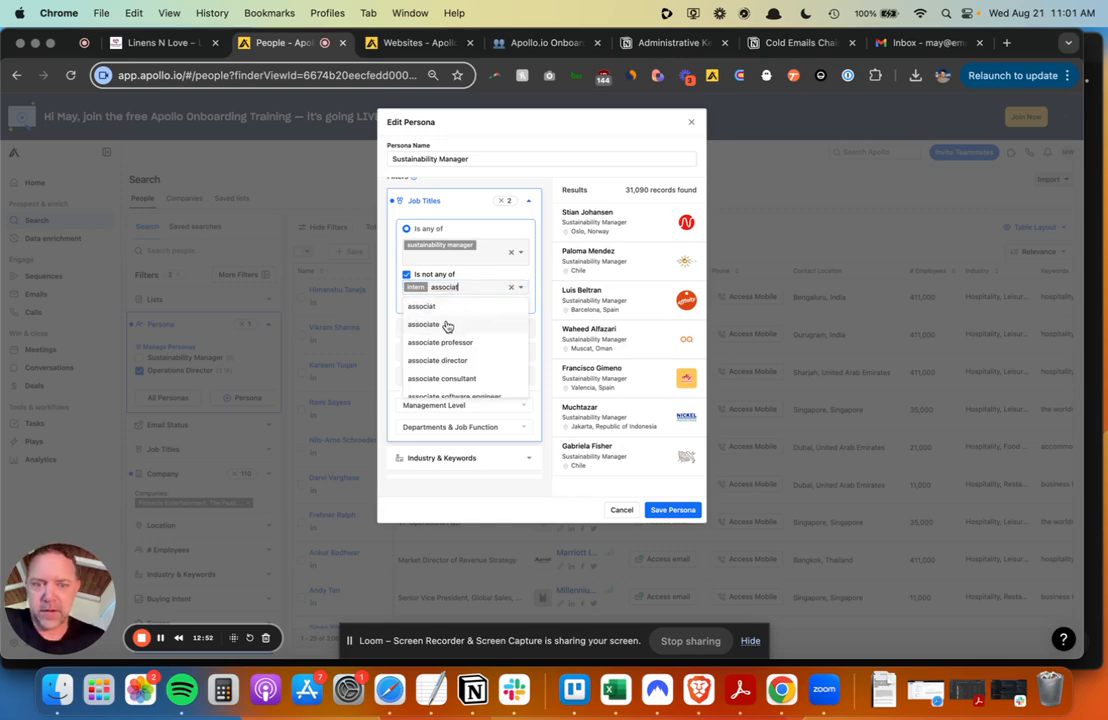
left_click(447, 326)
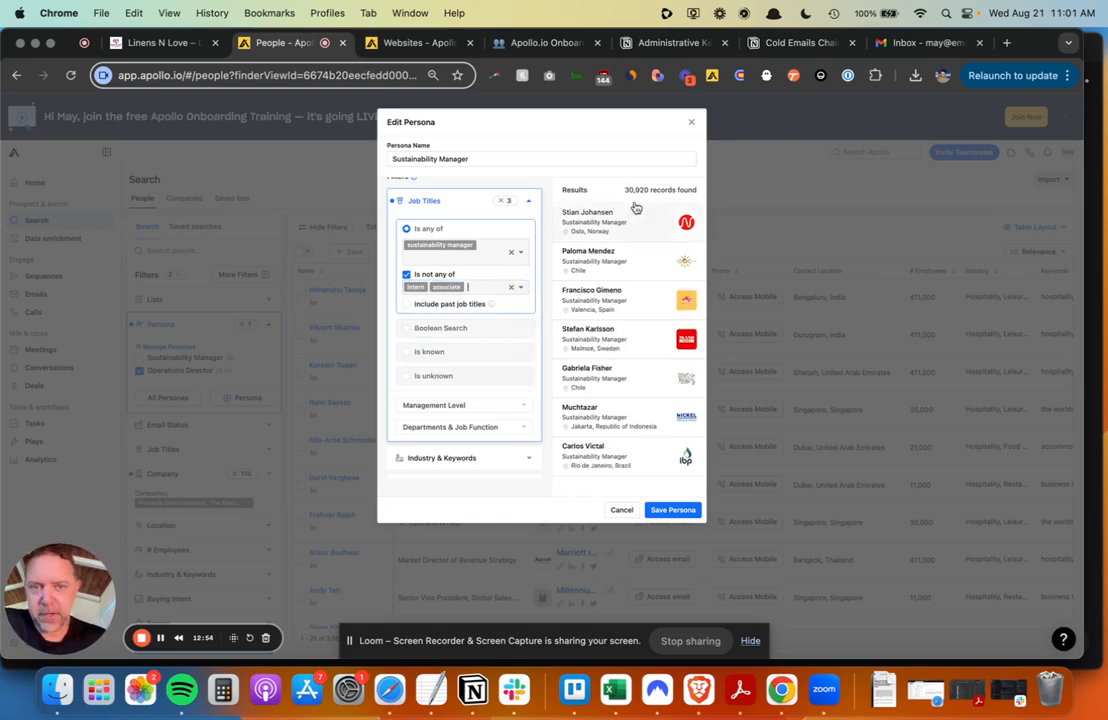
- Browse preview result pages 28 and 47, then save the persona
scroll(594, 279, "down", 1)
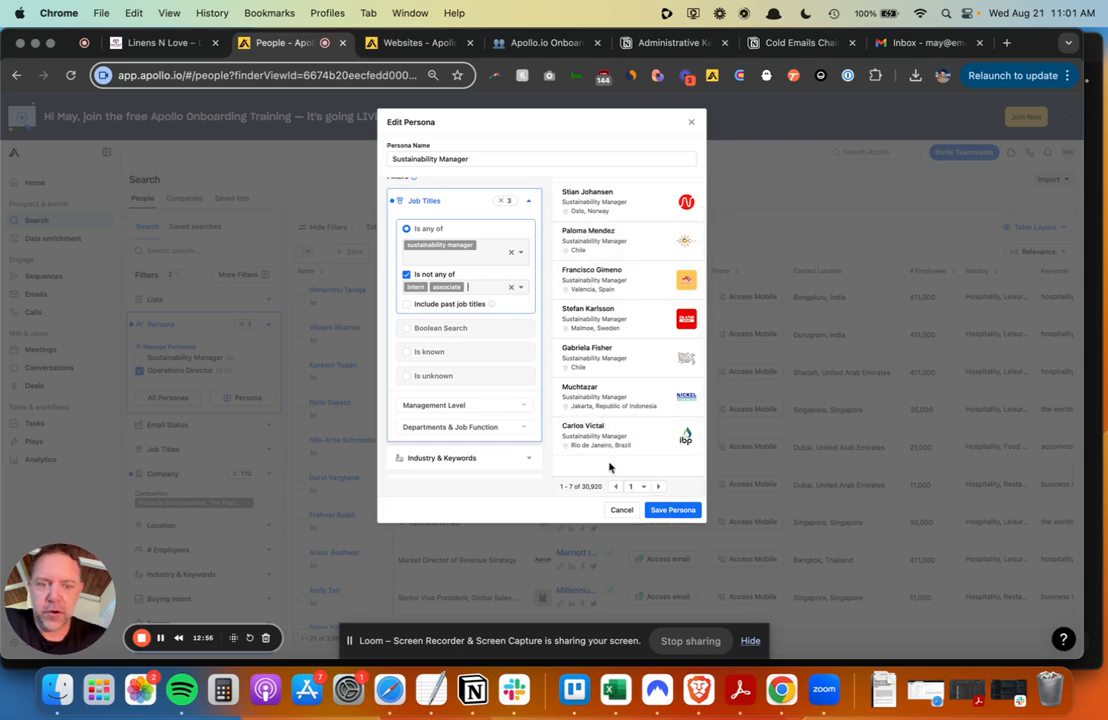
left_click(643, 487)
scroll(637, 432, "down", 5)
left_click(637, 432)
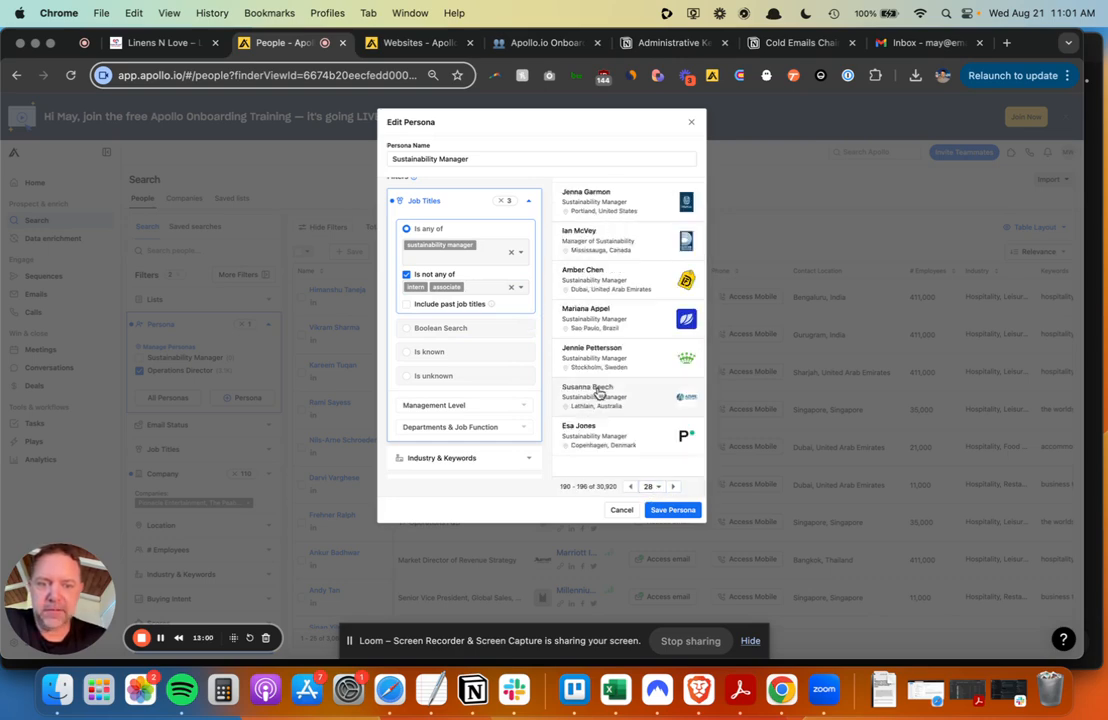
left_click(650, 487)
scroll(650, 430, "down", 2)
scroll(649, 430, "down", 10)
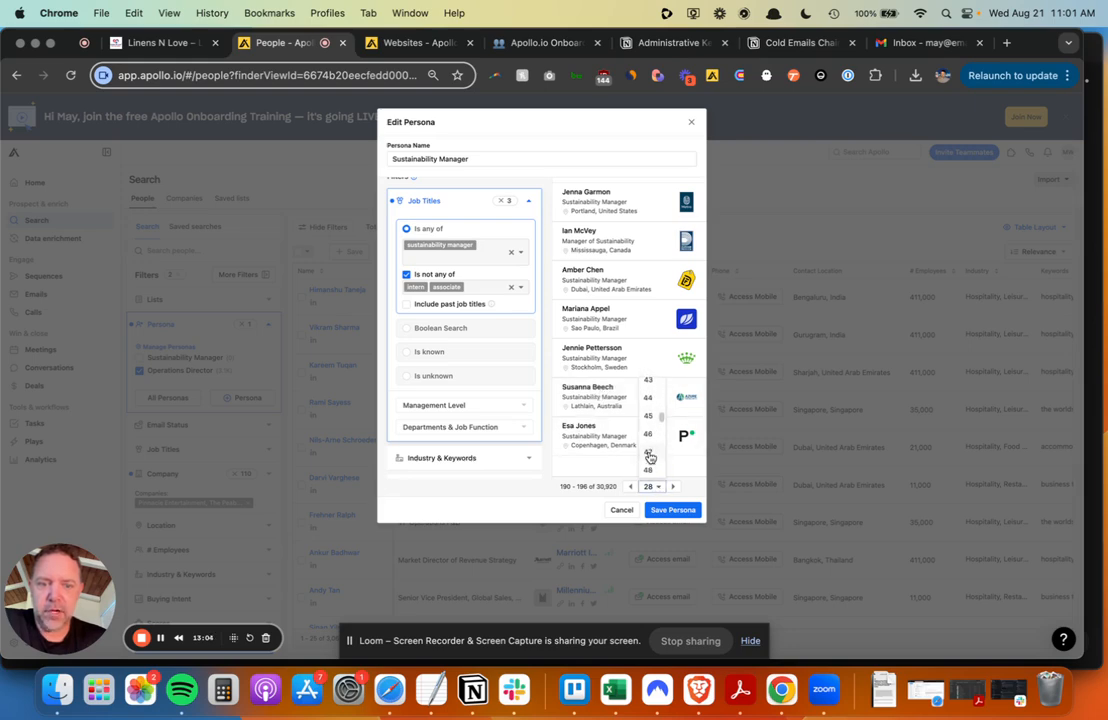
left_click(647, 430)
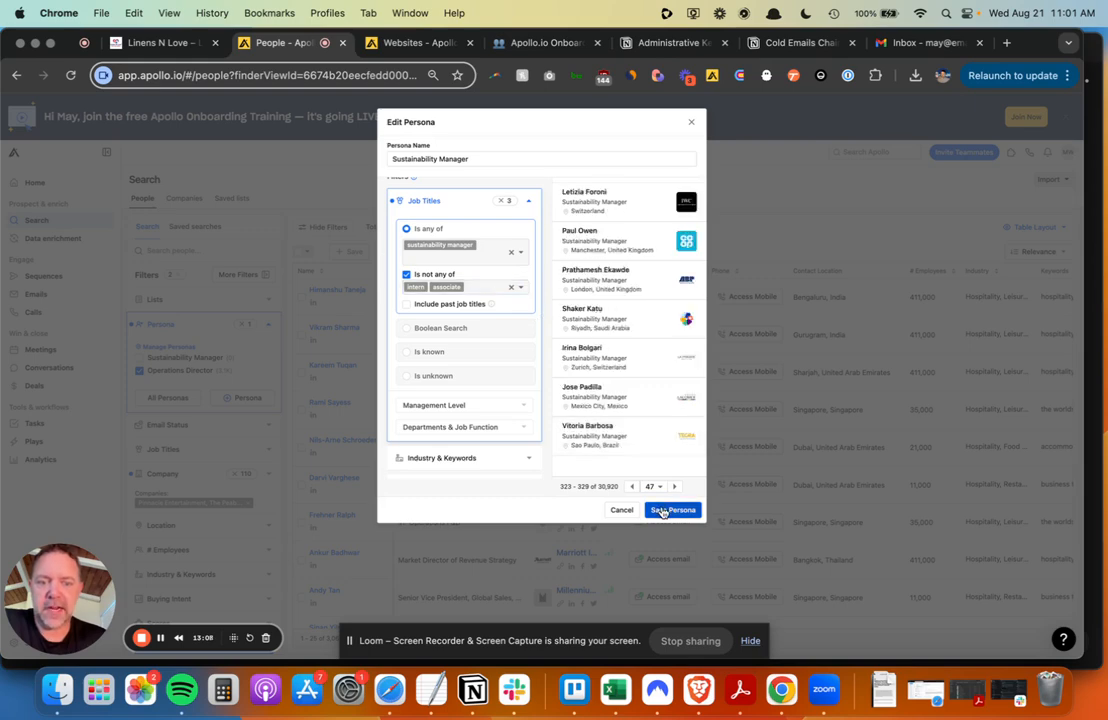
left_click(660, 511)
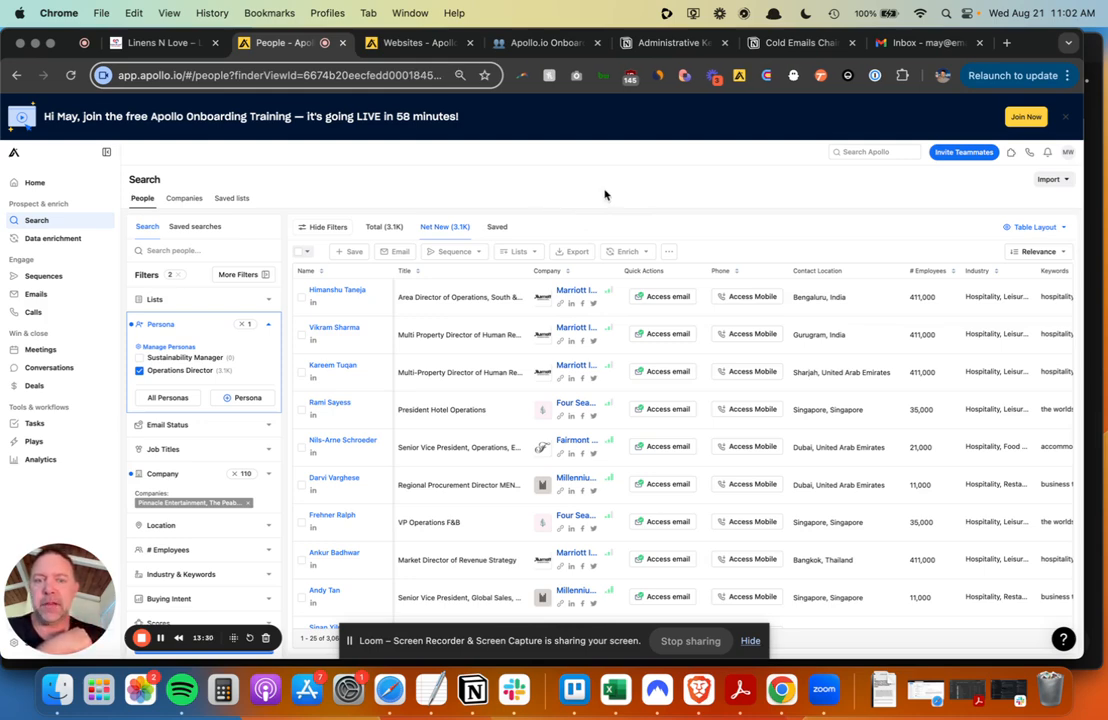
- Go to Settings > Users and teams through the account menu's 'Your team'
left_click(1069, 152)
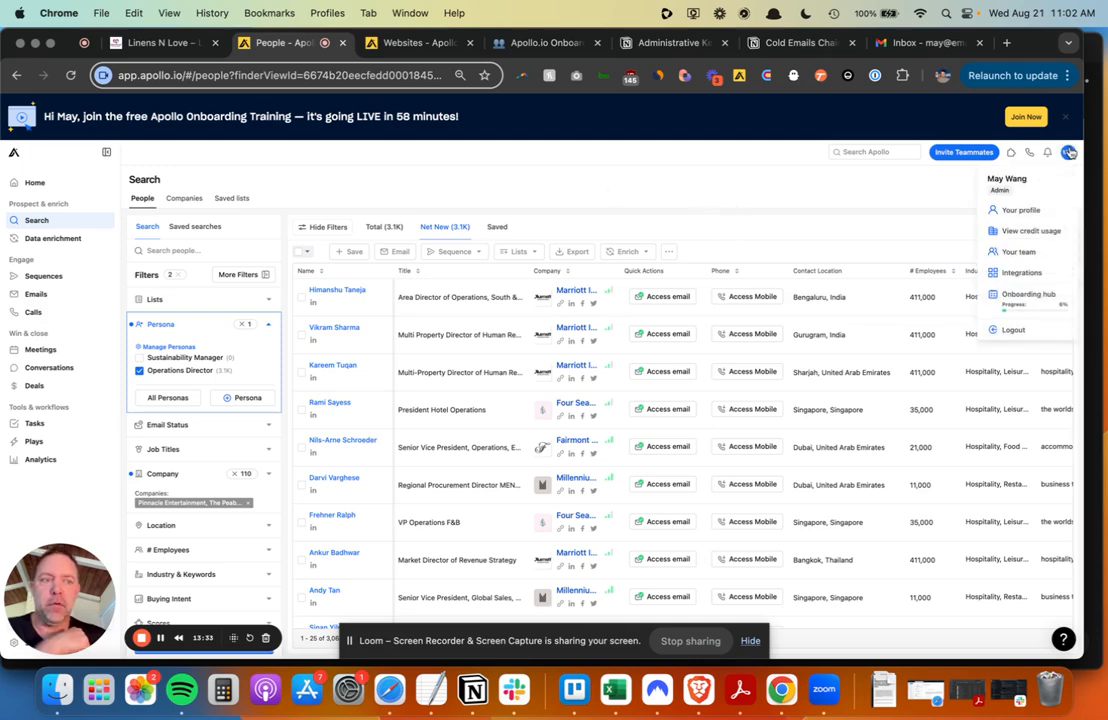
left_click(1034, 256)
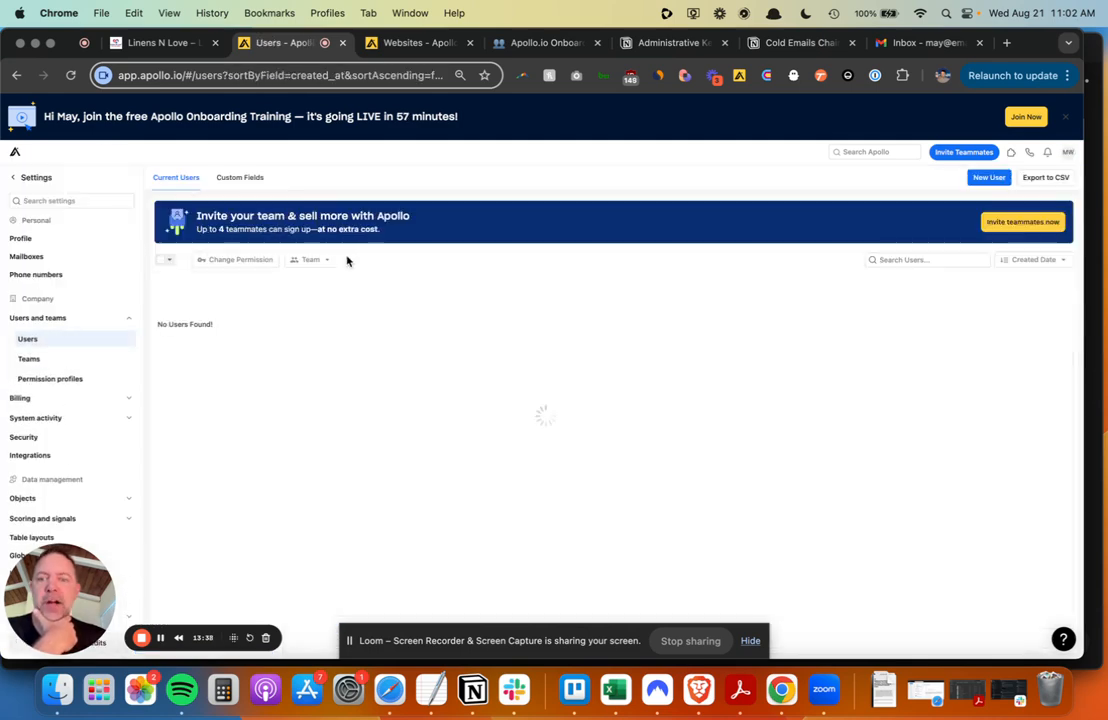
- From your user's Mailboxes tab, accept the terms and start linking a Google mailbox
left_click(381, 290)
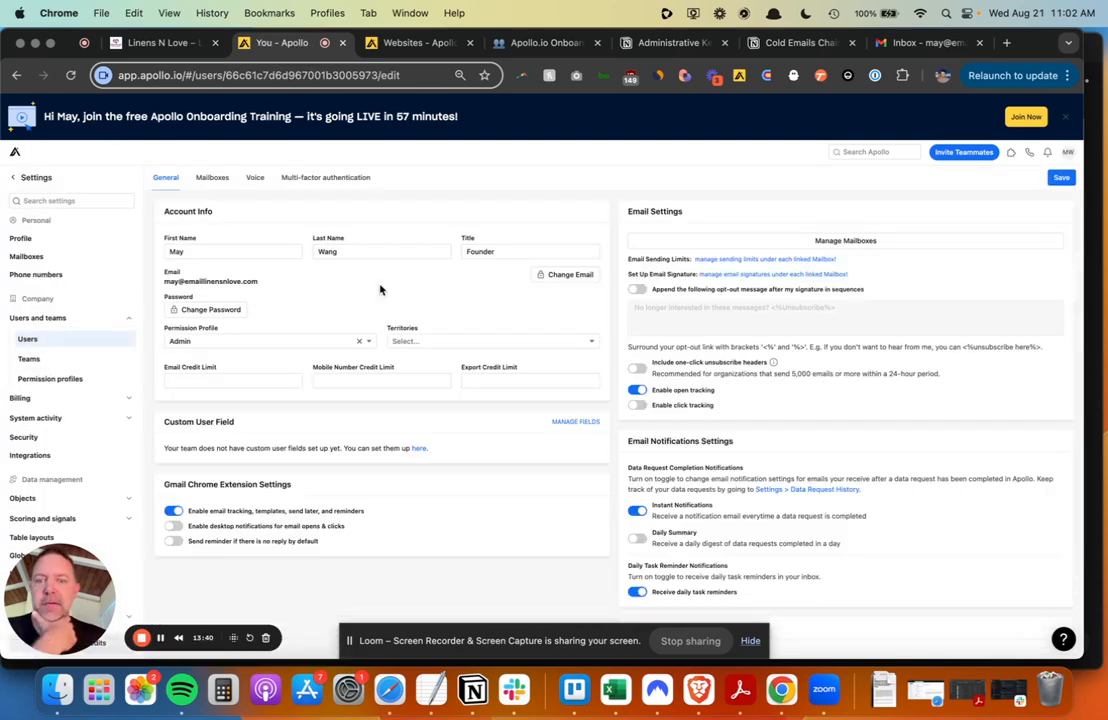
left_click(211, 179)
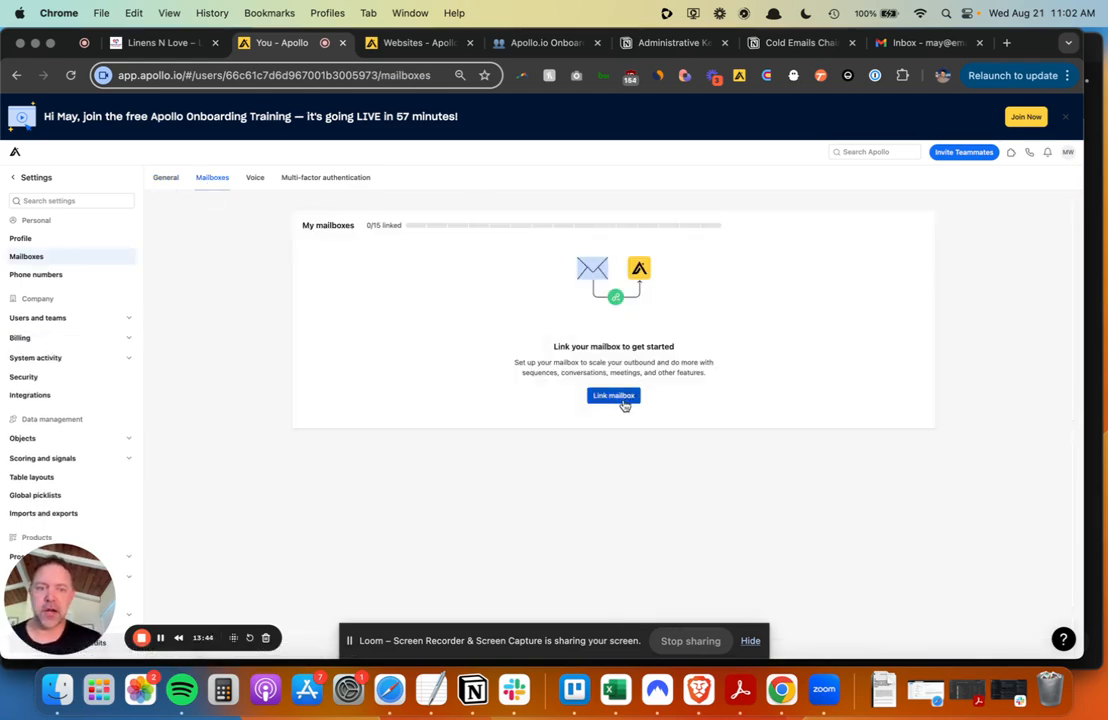
left_click(614, 396)
left_click(441, 348)
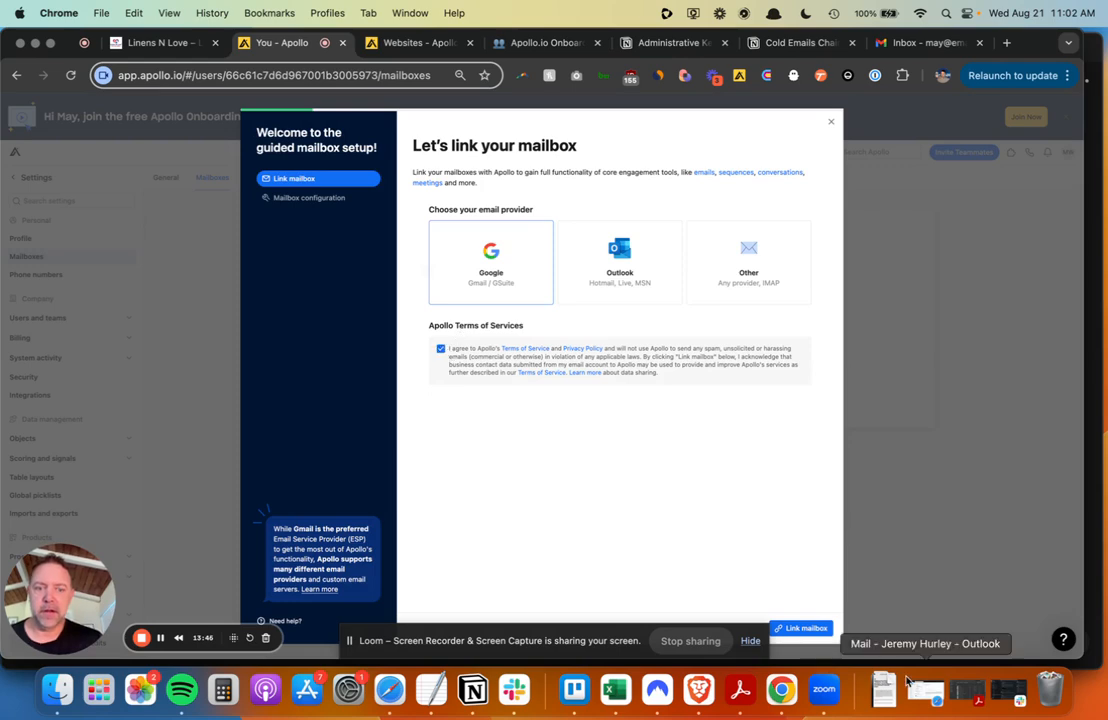
left_click(806, 628)
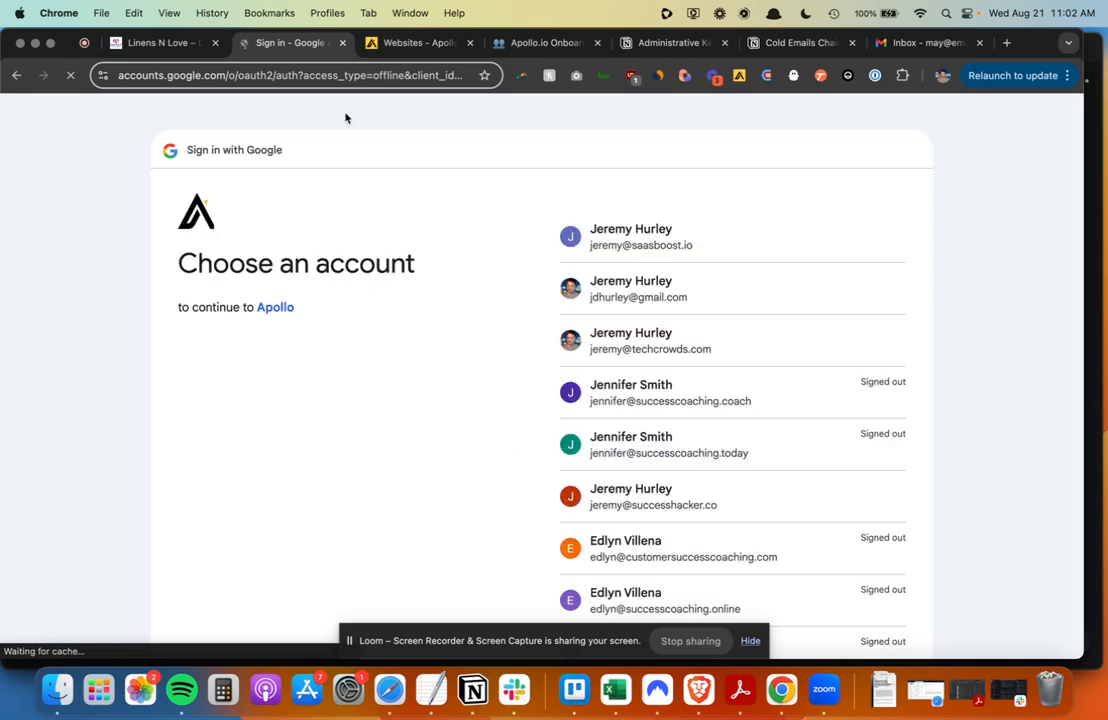
- Sign in with the business Google account and allow Apollo access to Gmail and calendar
scroll(445, 371, "down", 10)
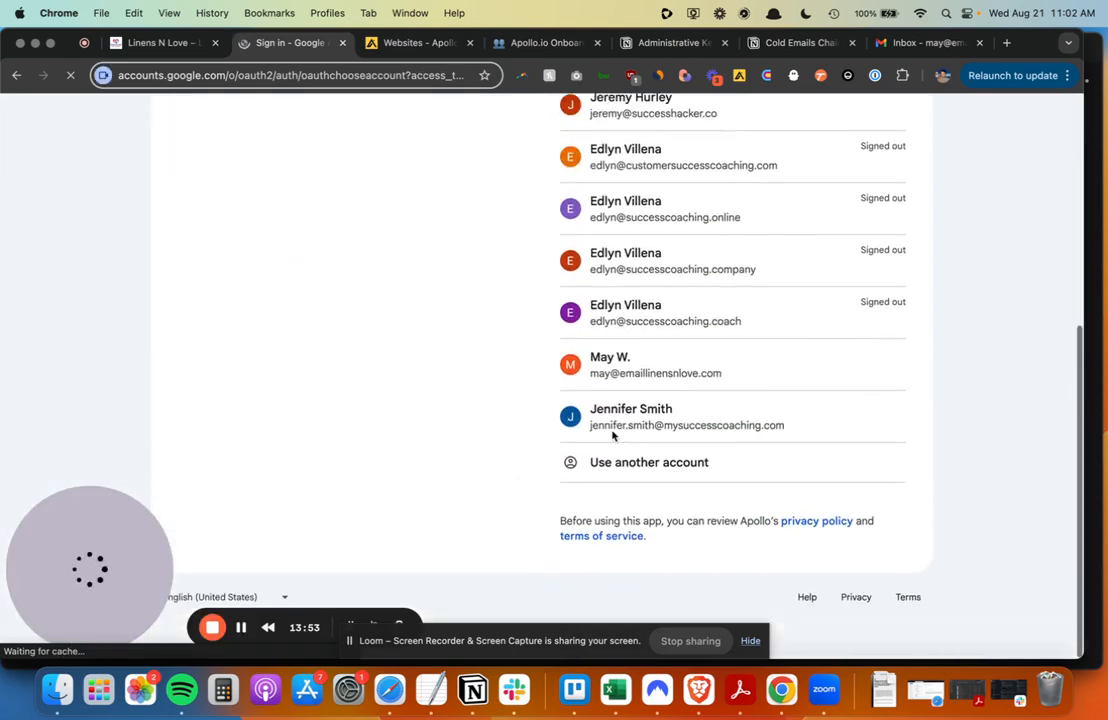
left_click(621, 362)
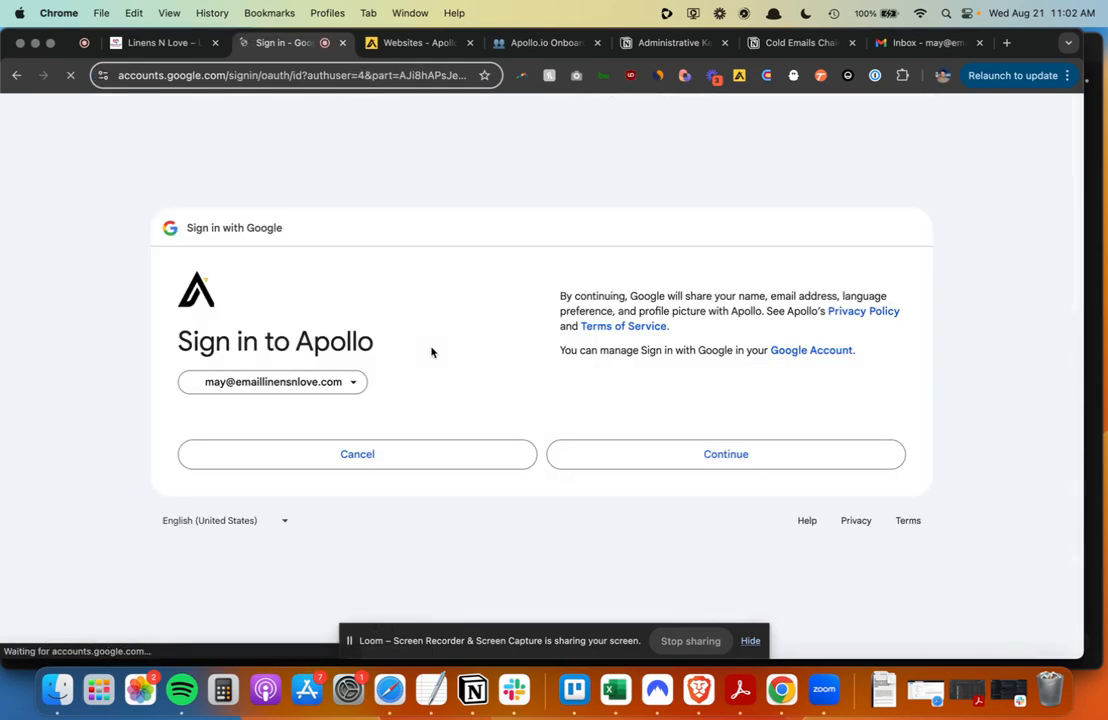
left_click(690, 457)
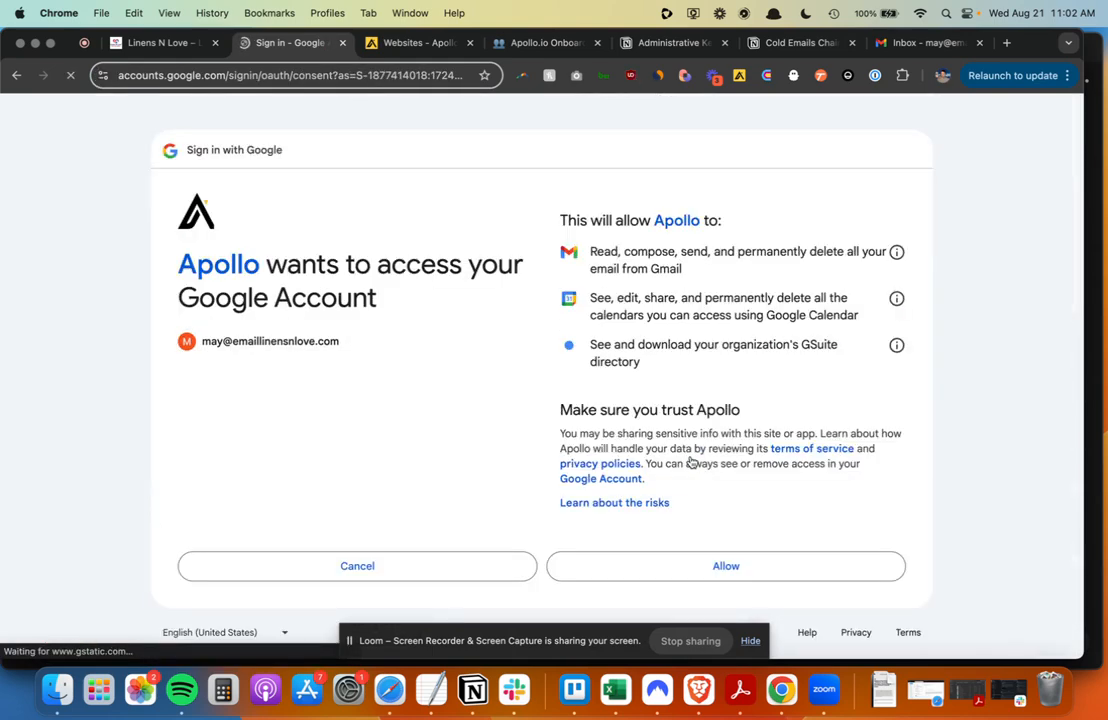
left_click(760, 530)
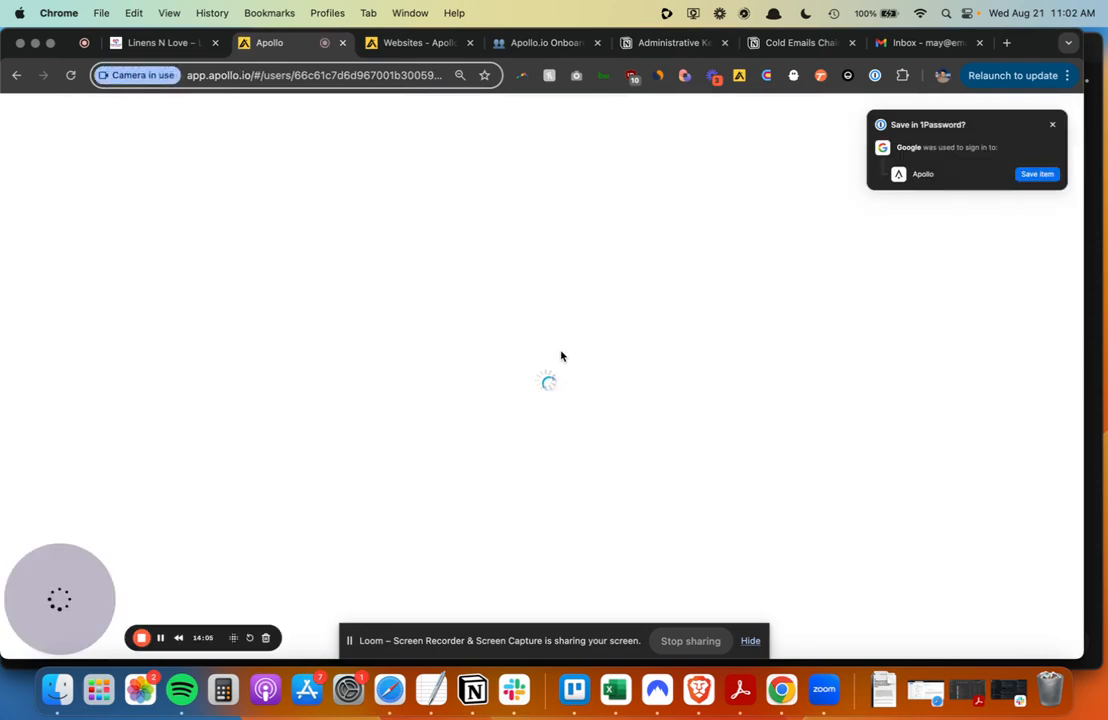
- Dismiss the 1Password prompt and proceed to the mailbox's daily sending limit field
left_click(1052, 128)
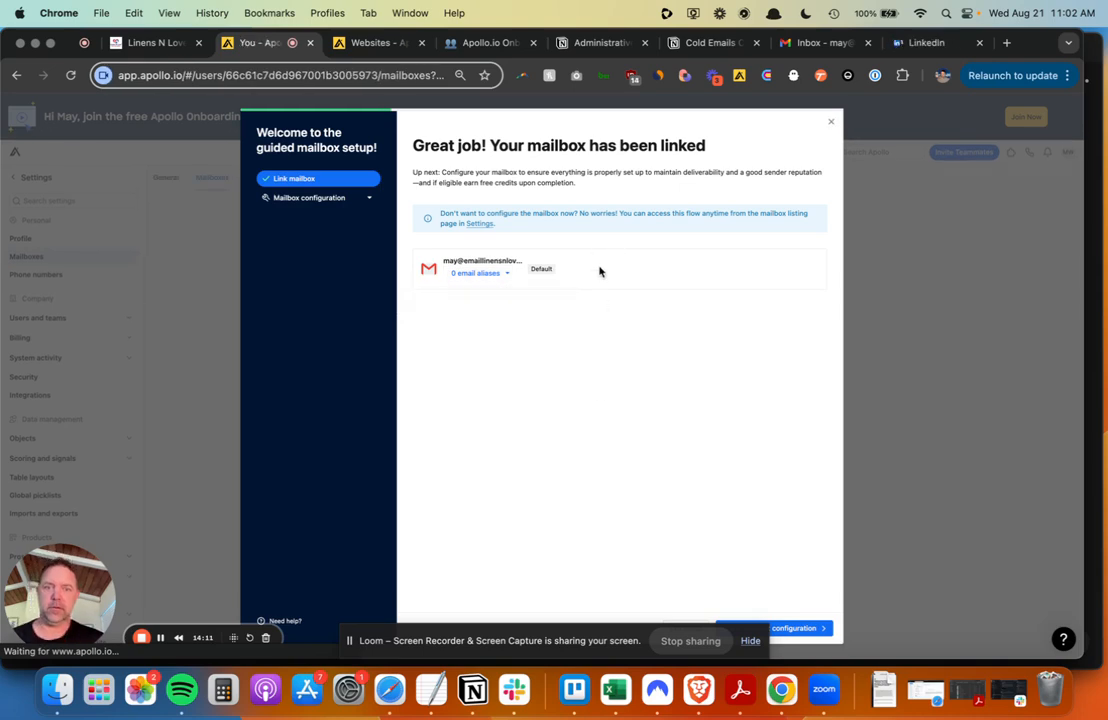
left_click(795, 628)
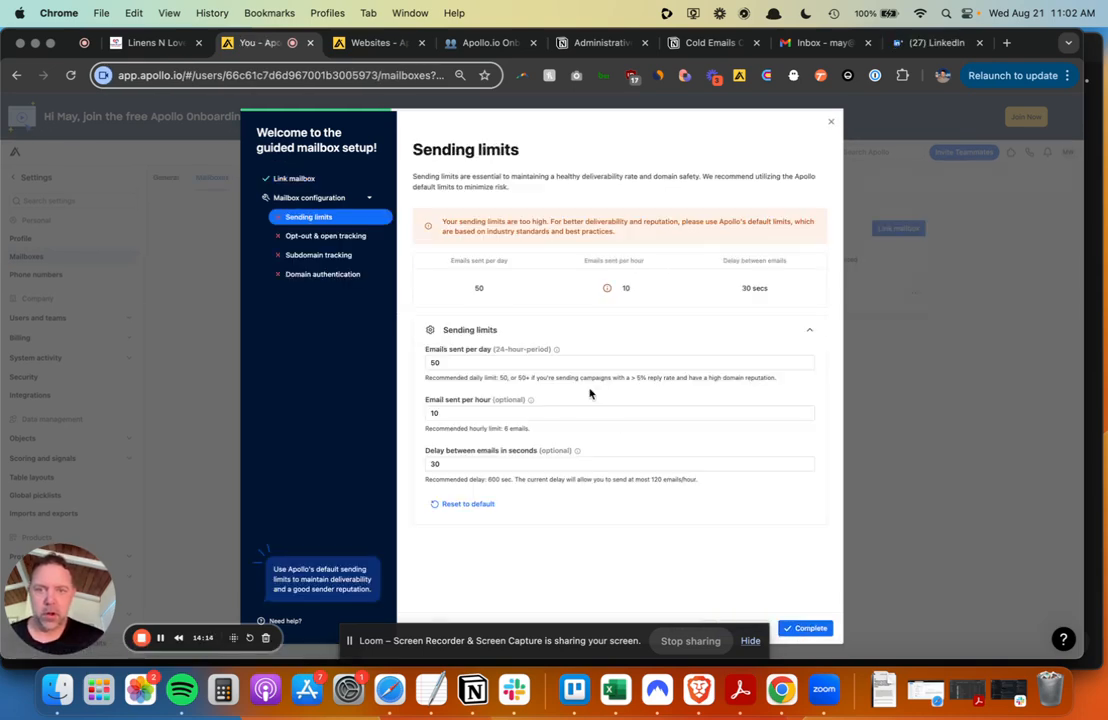
left_click(426, 364)
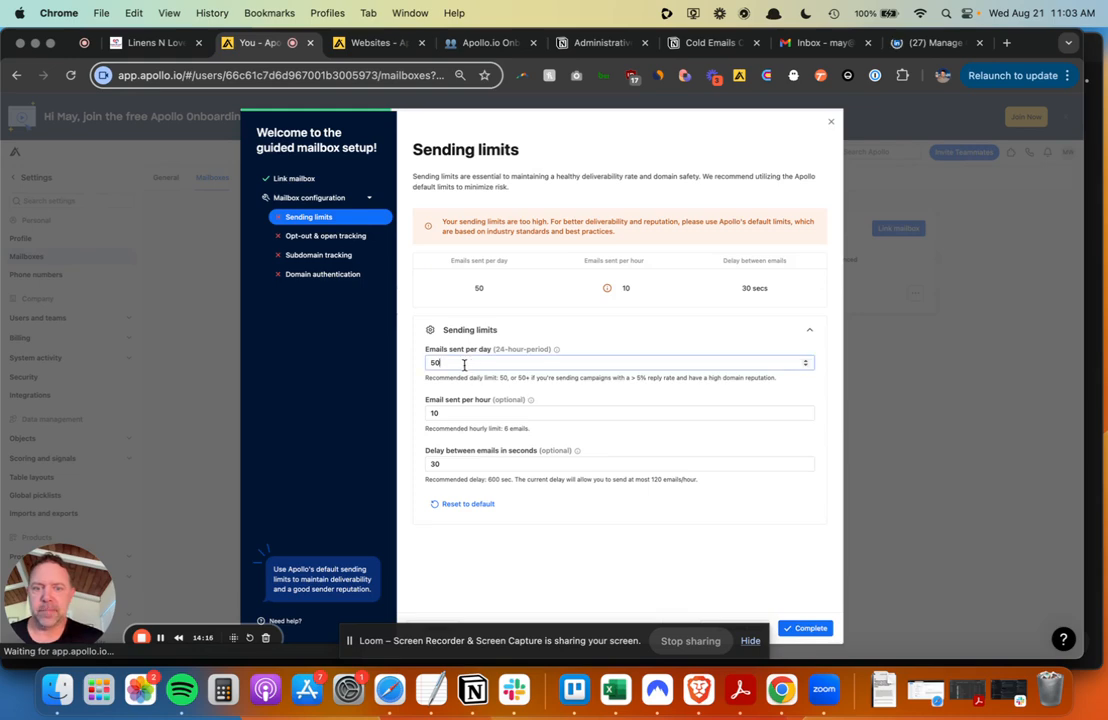
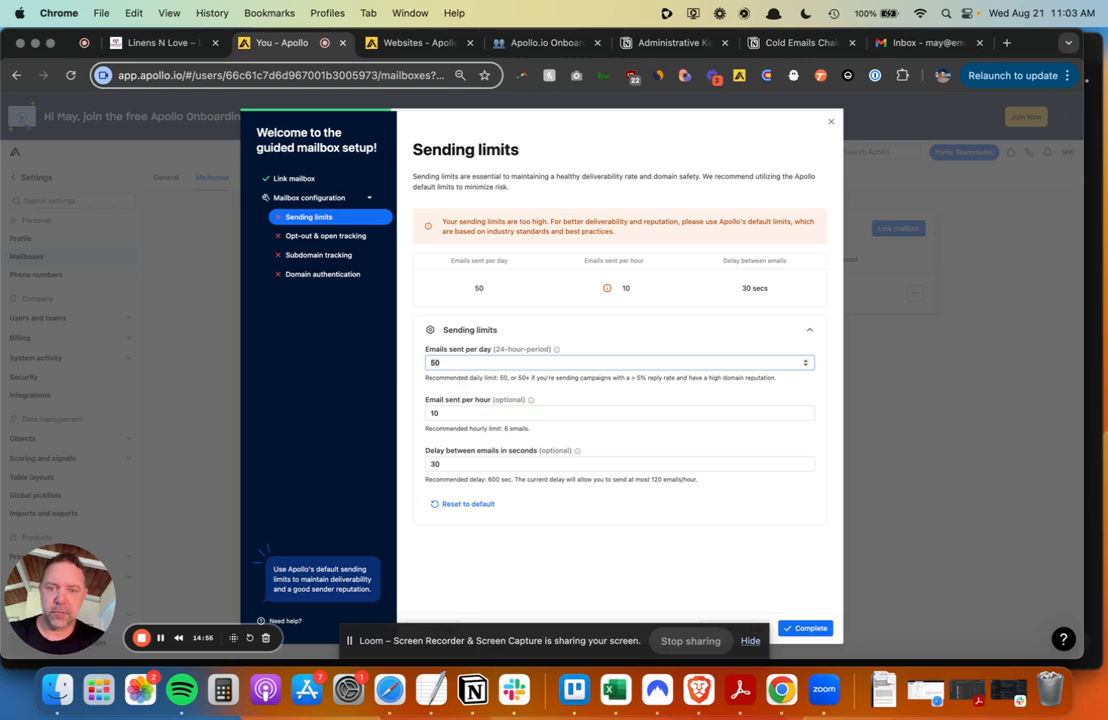
- Limit the mailbox to 3 emails per day and 10 per hour with a 600-second delay, and save
key("BackSpace")
key("BackSpace")
type("3")
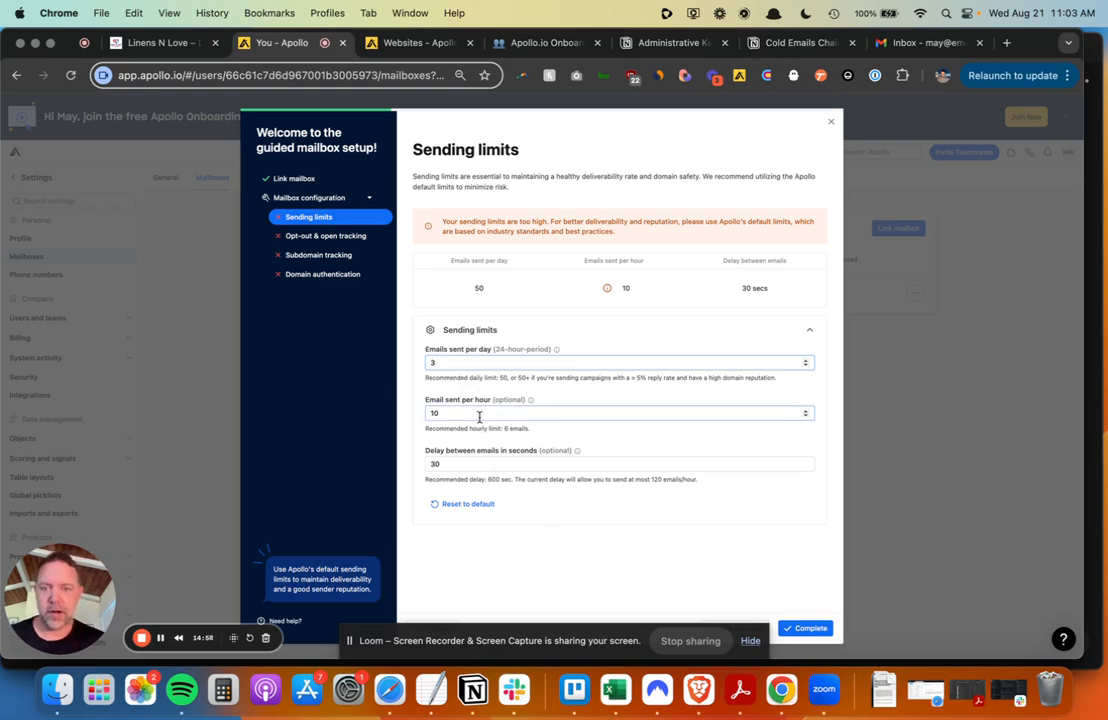
left_click(479, 417)
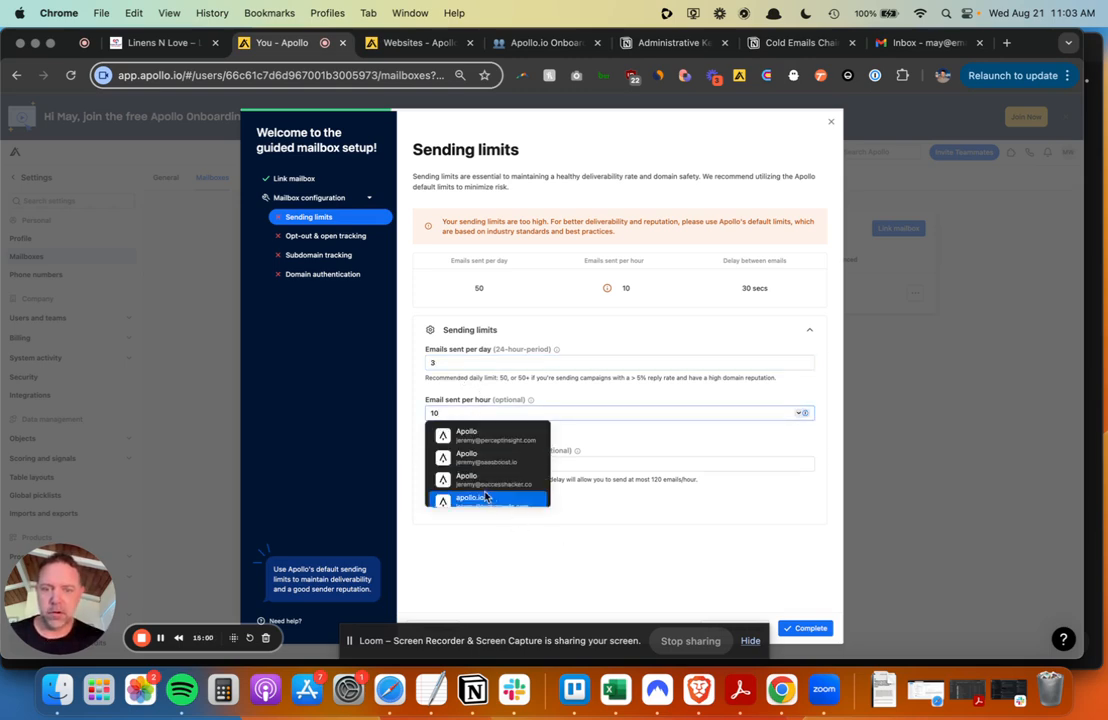
left_click(622, 462)
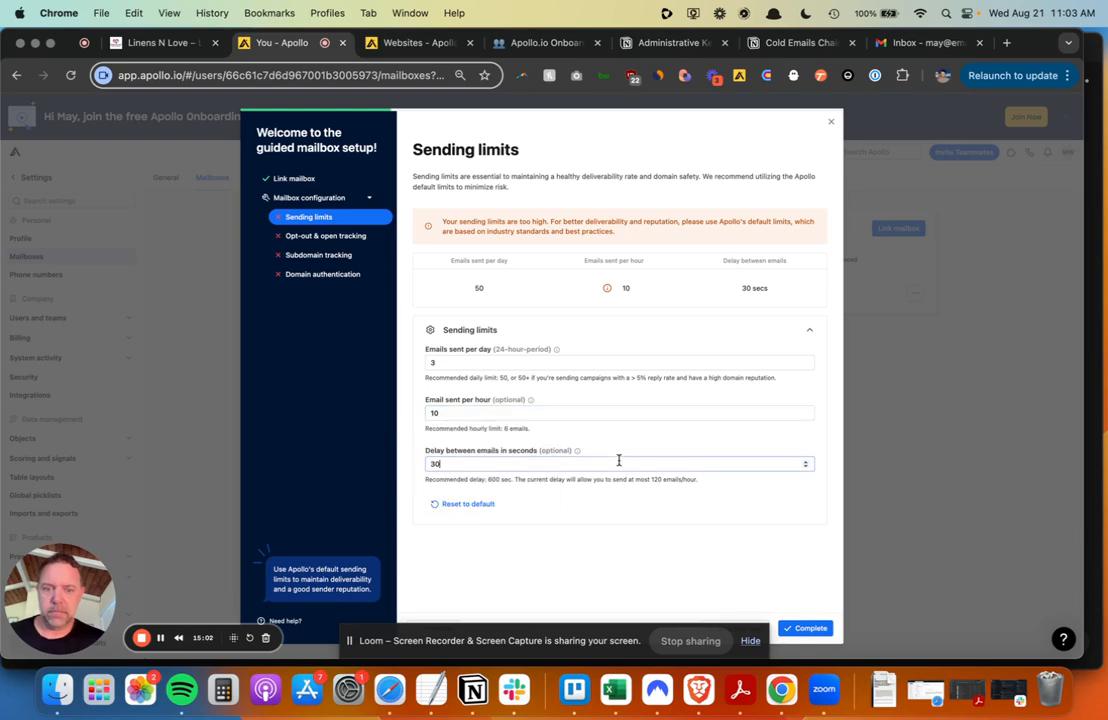
key("BackSpace")
key("BackSpace")
type("600")
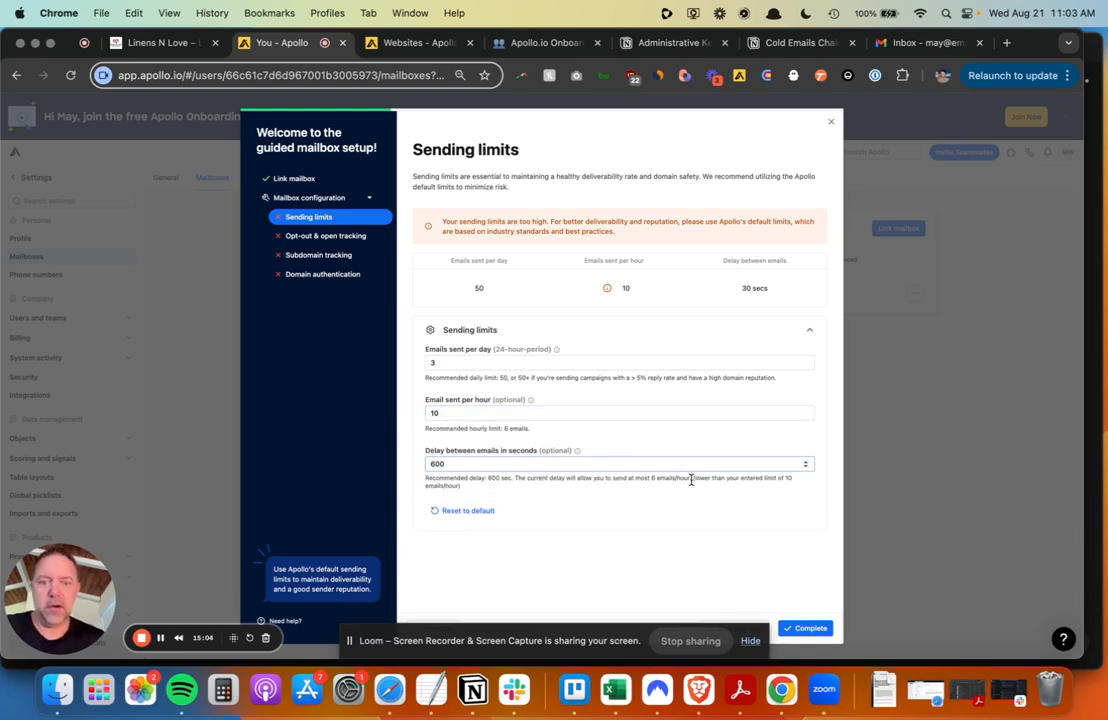
left_click(800, 627)
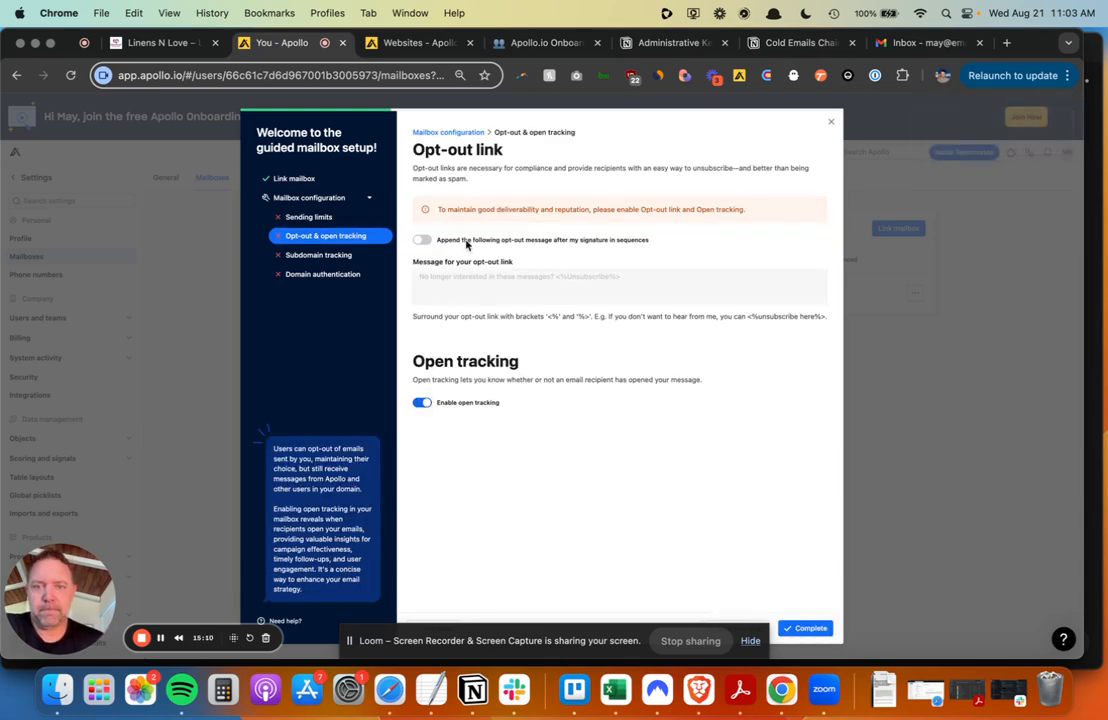
- Turn on the default opt-out message, disable open tracking, and save the settings
left_click(466, 242)
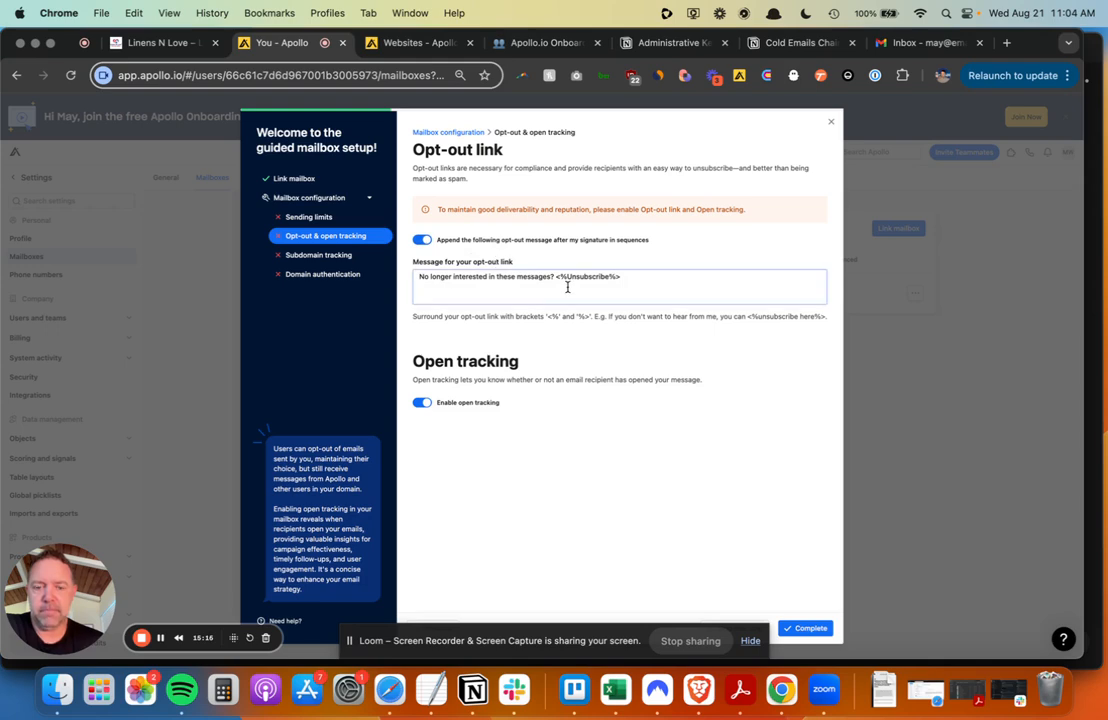
left_click(422, 402)
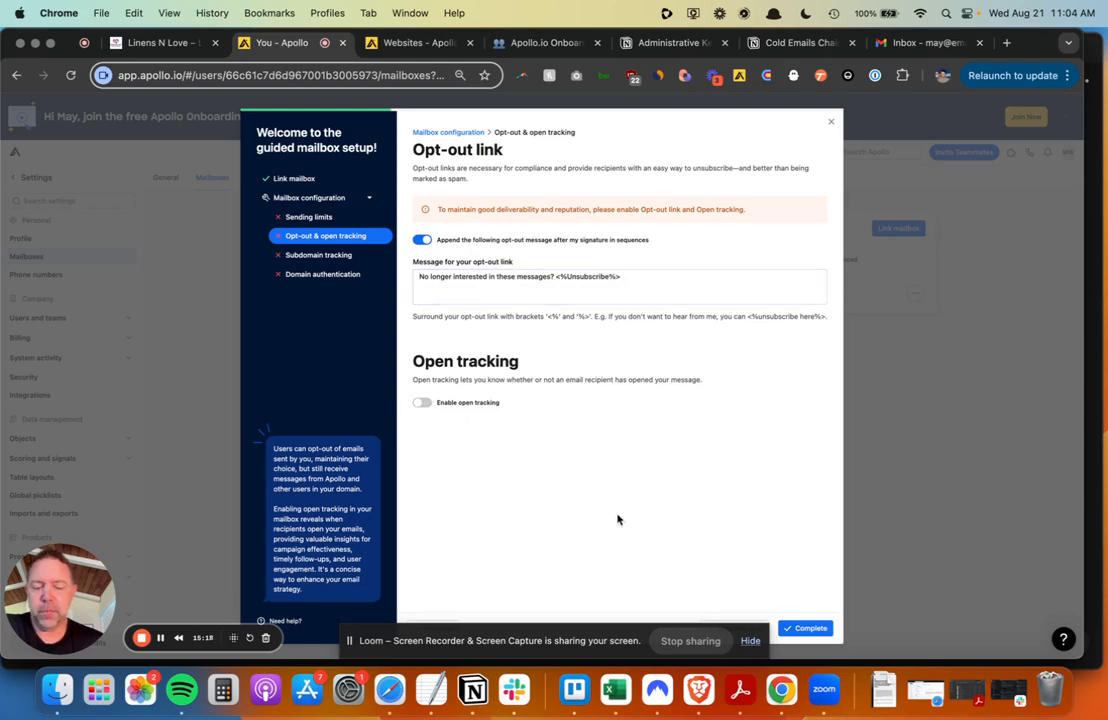
left_click(800, 630)
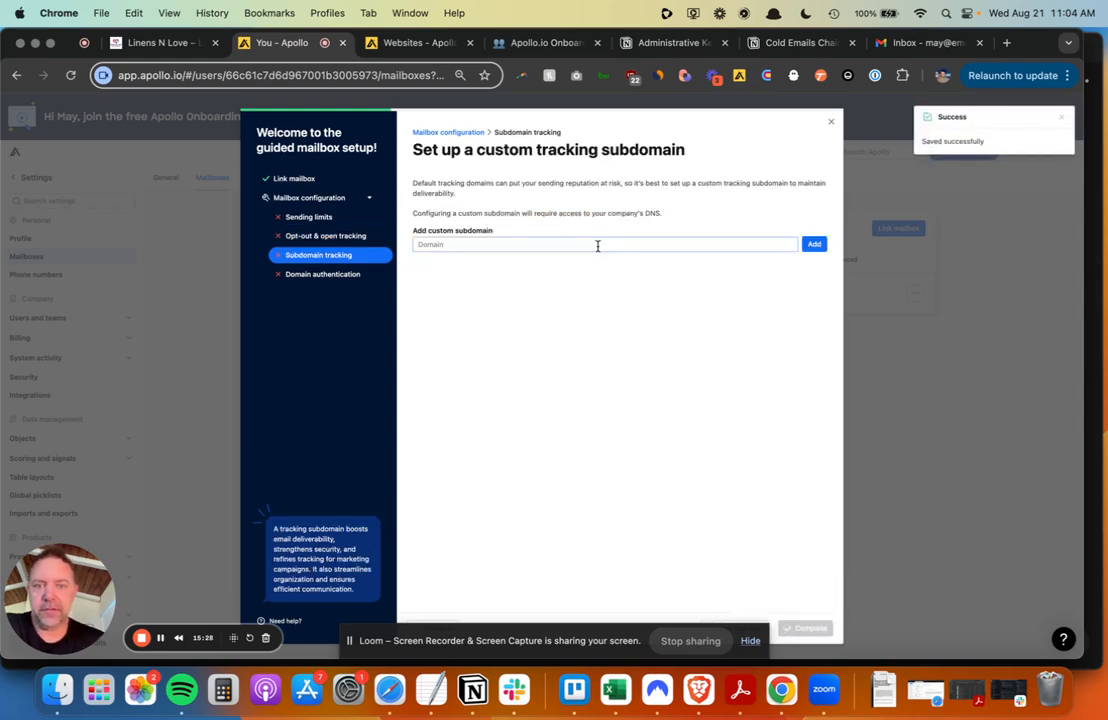
- Try the aplolinks tracking subdomain and dismiss the invalid-subdomain error
left_click(597, 245)
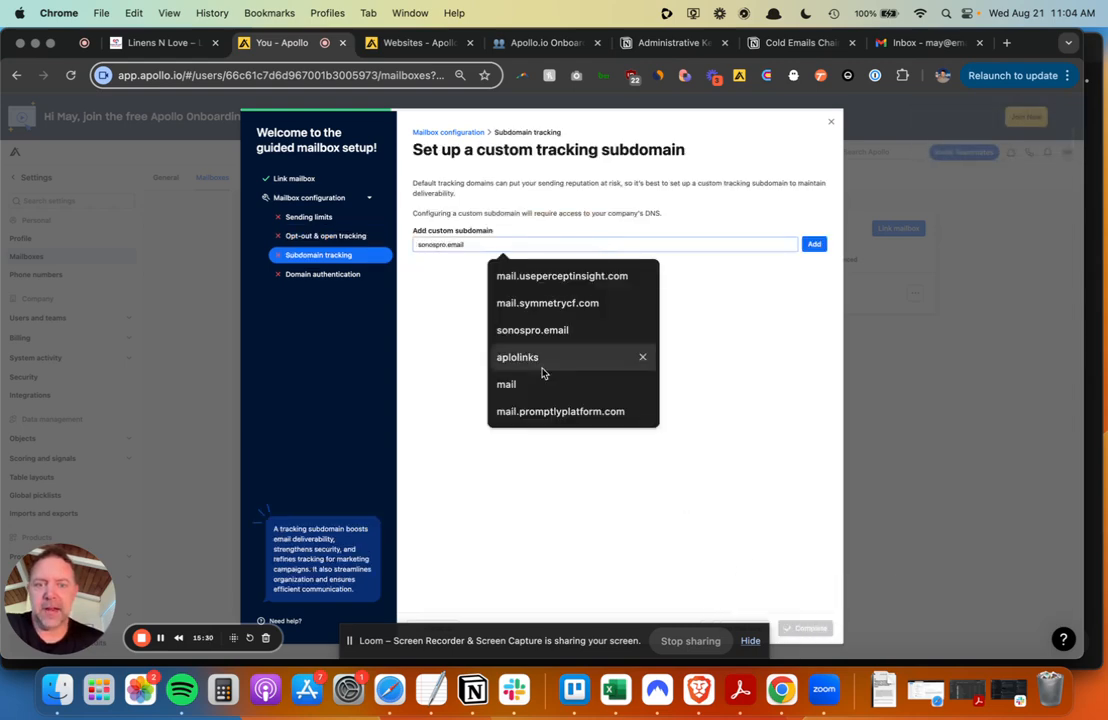
left_click(538, 358)
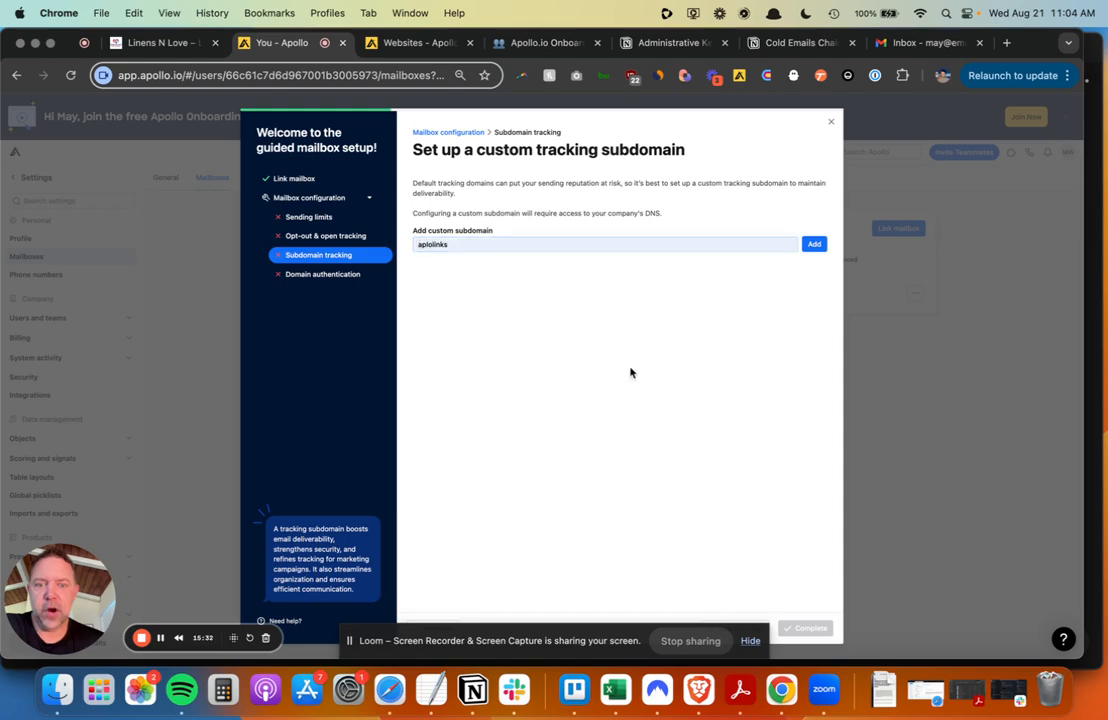
left_click(814, 246)
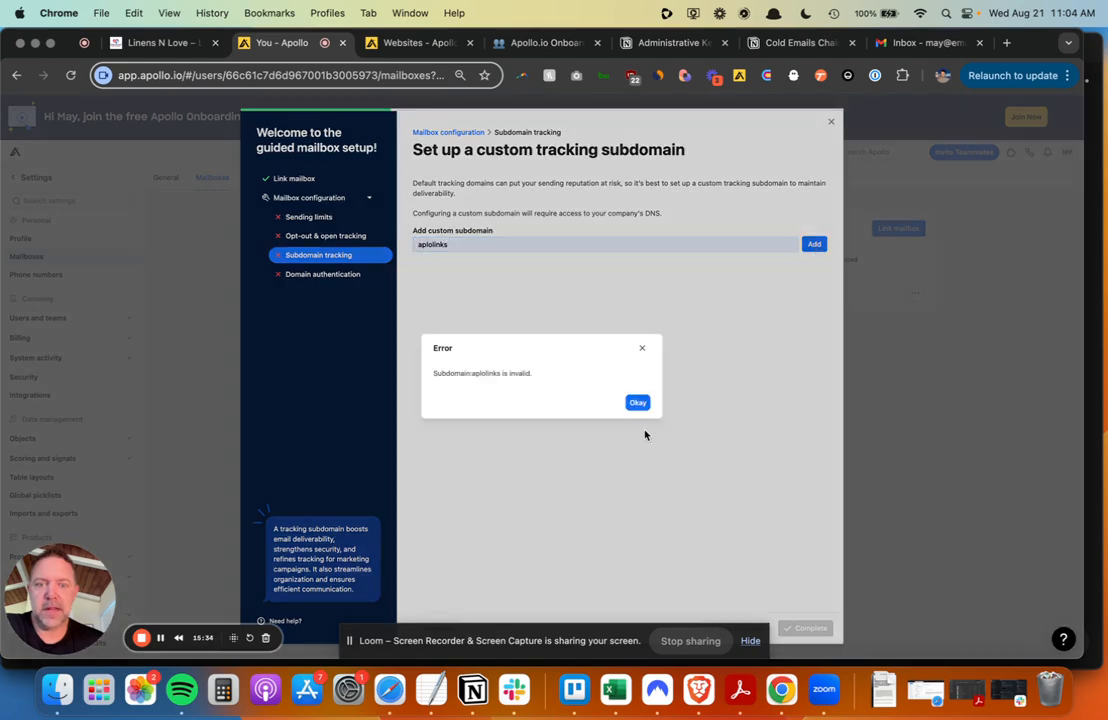
left_click(632, 410)
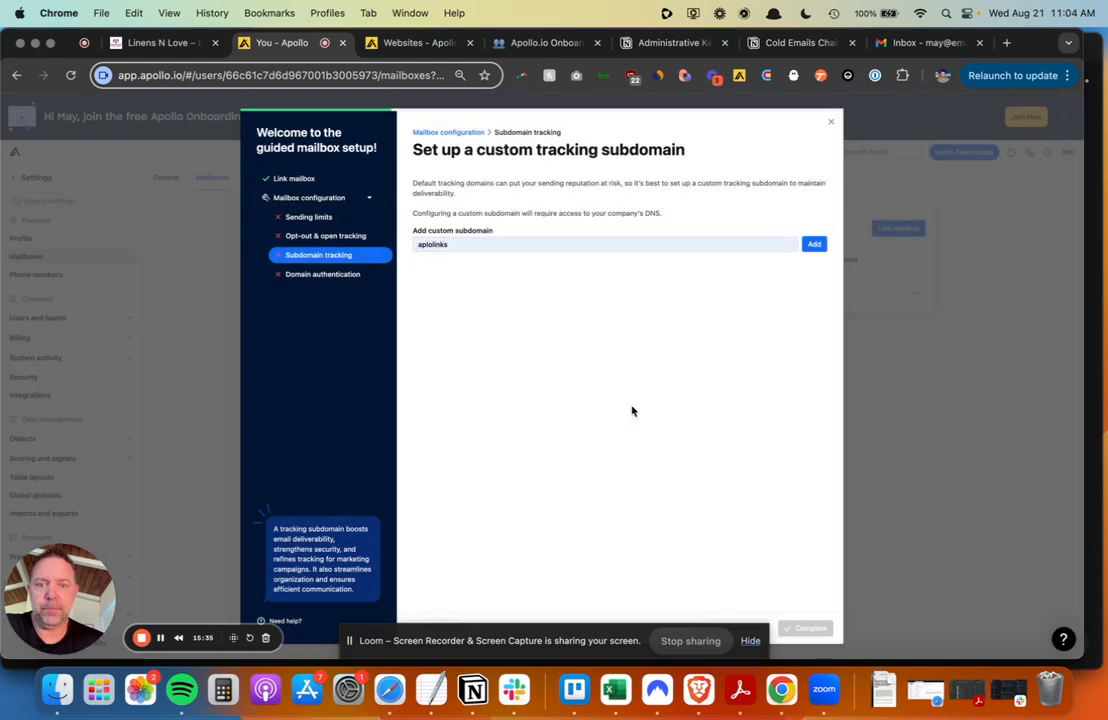
left_click(416, 248)
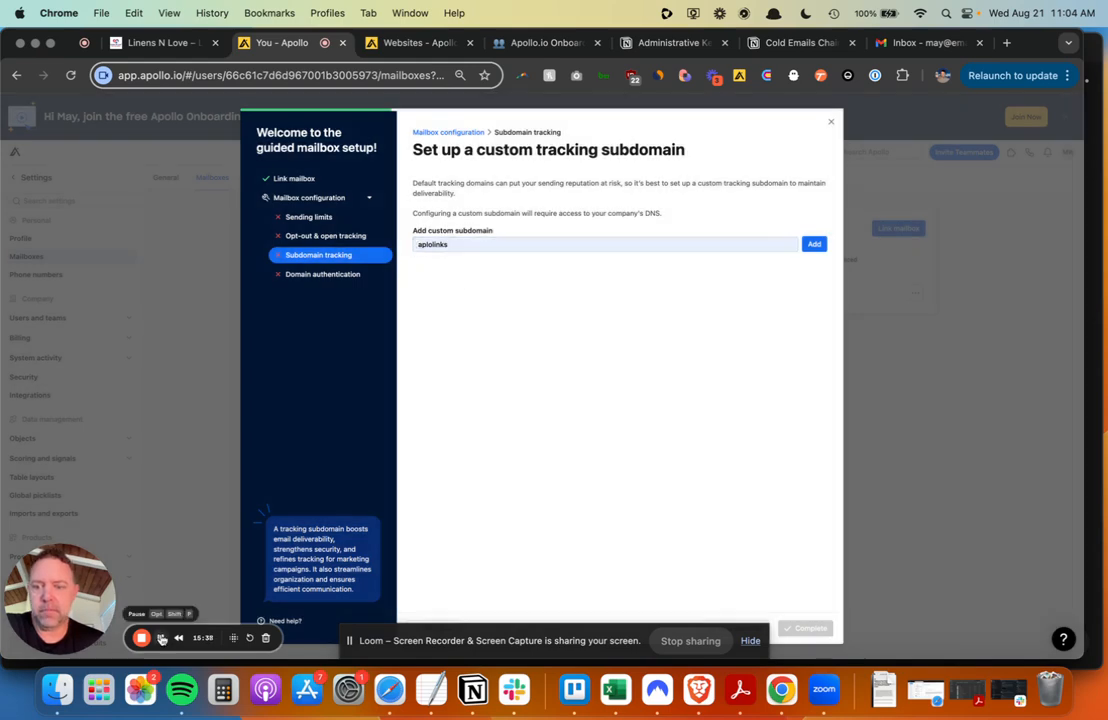
left_click(161, 638)
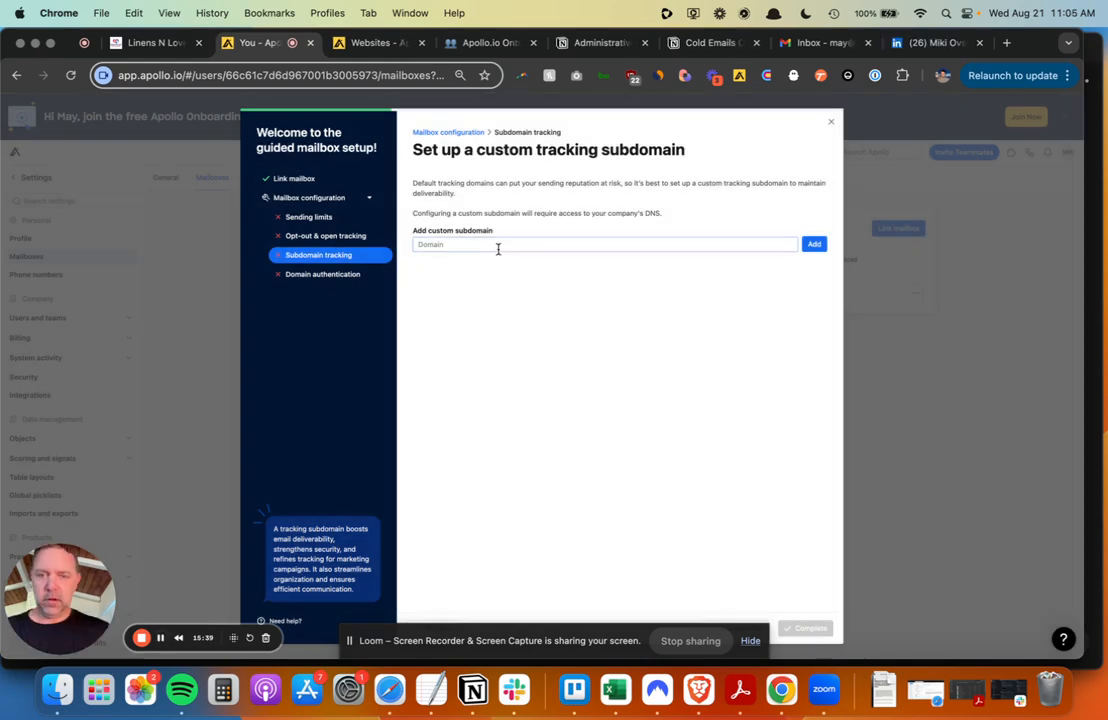
- Enter amail.emaillinensnlove.com as the tracking subdomain and add it despite the CNAME error
left_click(498, 247)
type("mail.")
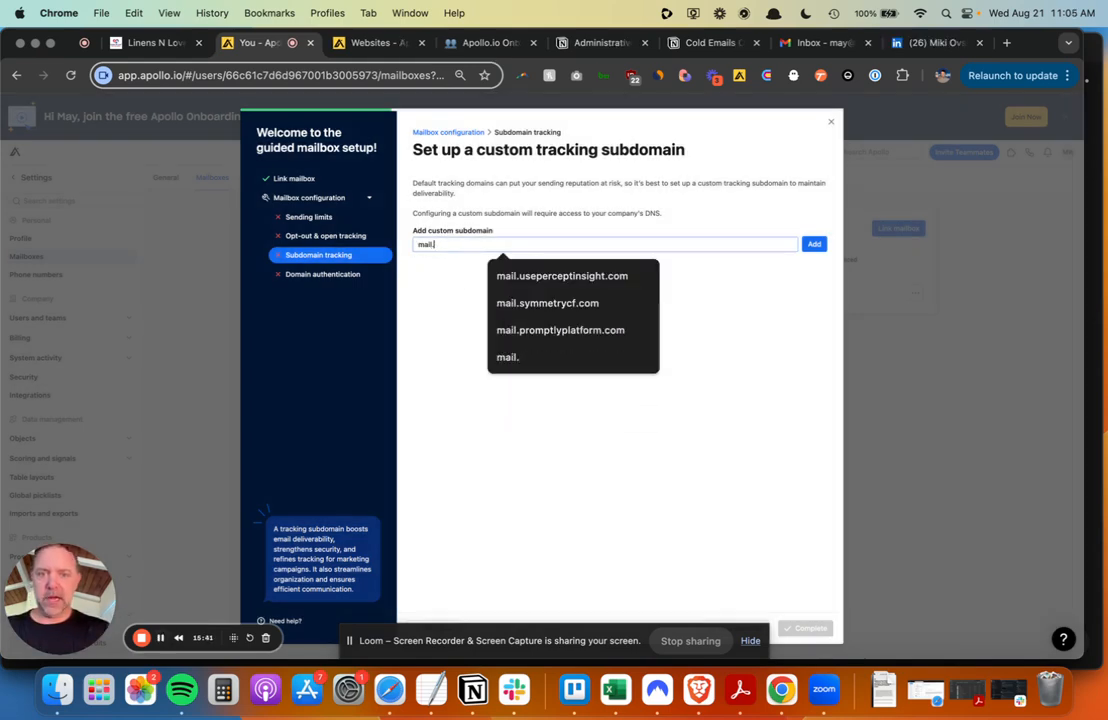
type("lin")
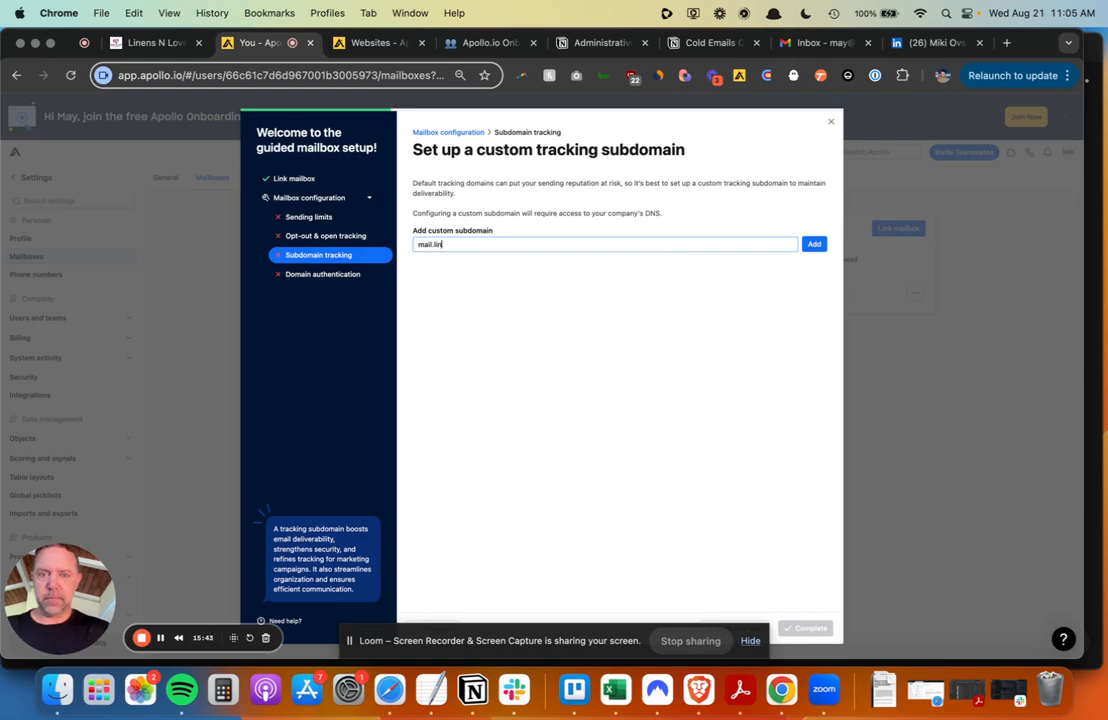
key("BackSpace")
key("BackSpace")
key("BackSpace")
type("emaillinensnlove.com")
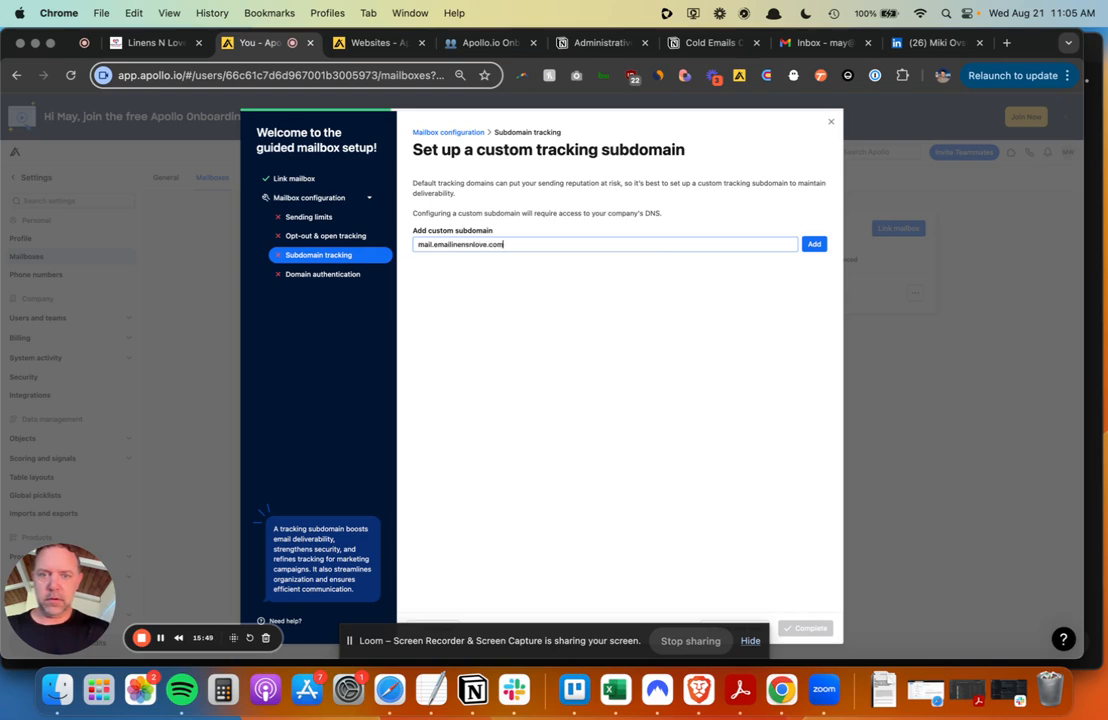
key("Return")
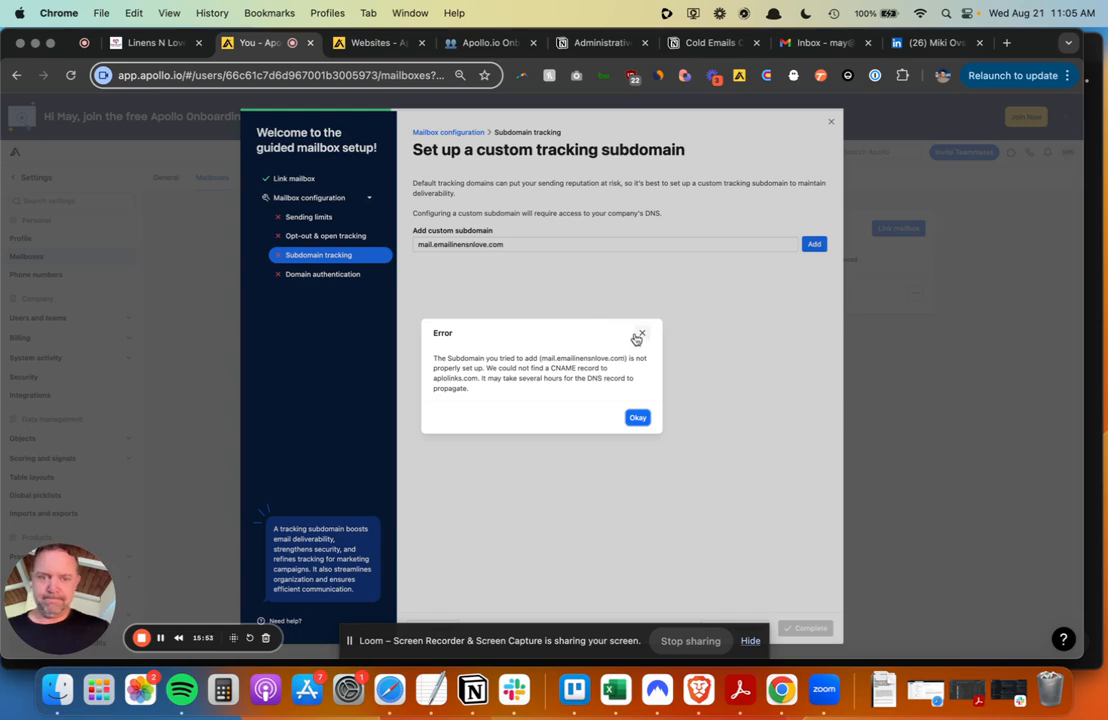
left_click(638, 418)
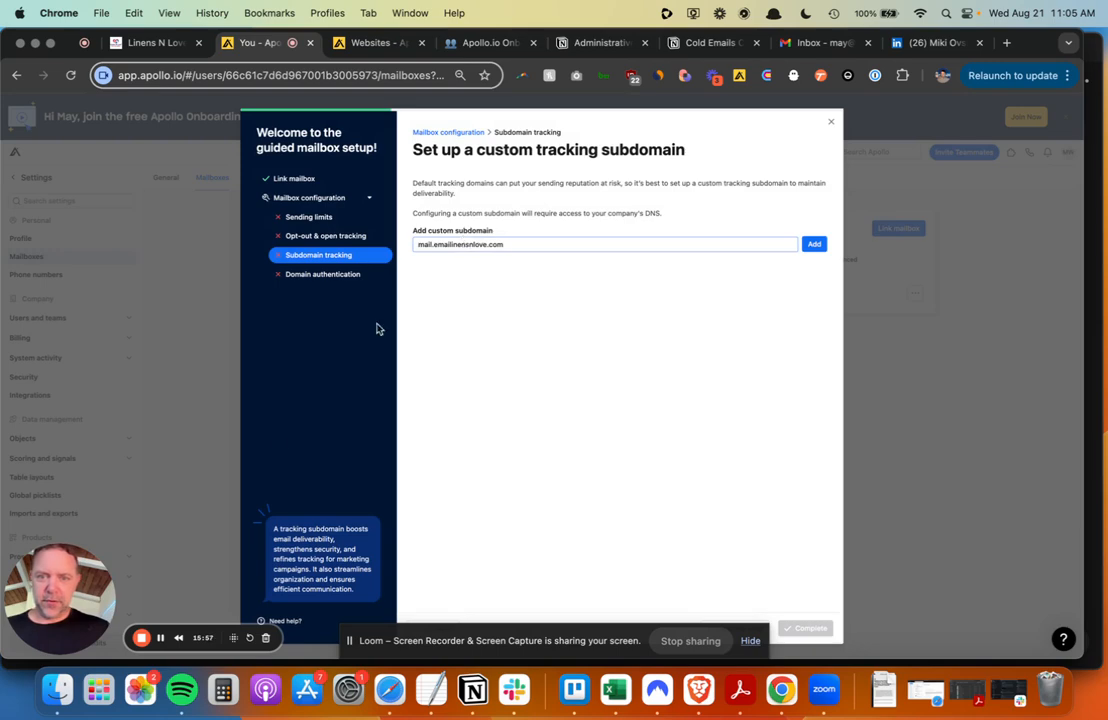
left_click(160, 638)
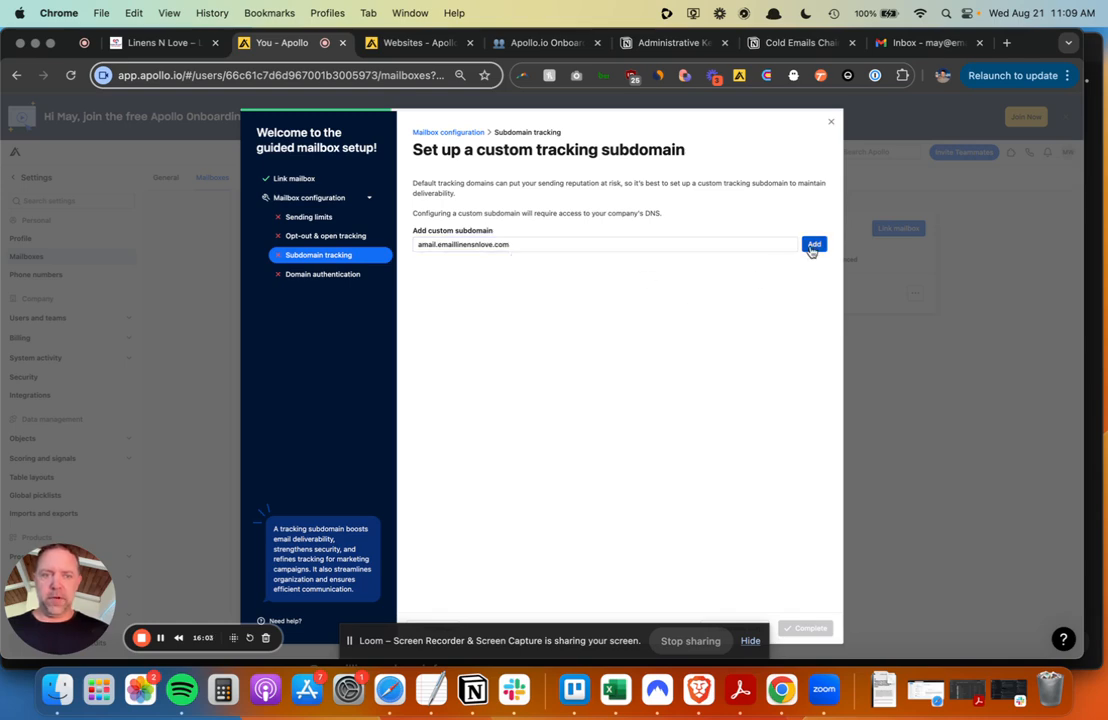
left_click(812, 246)
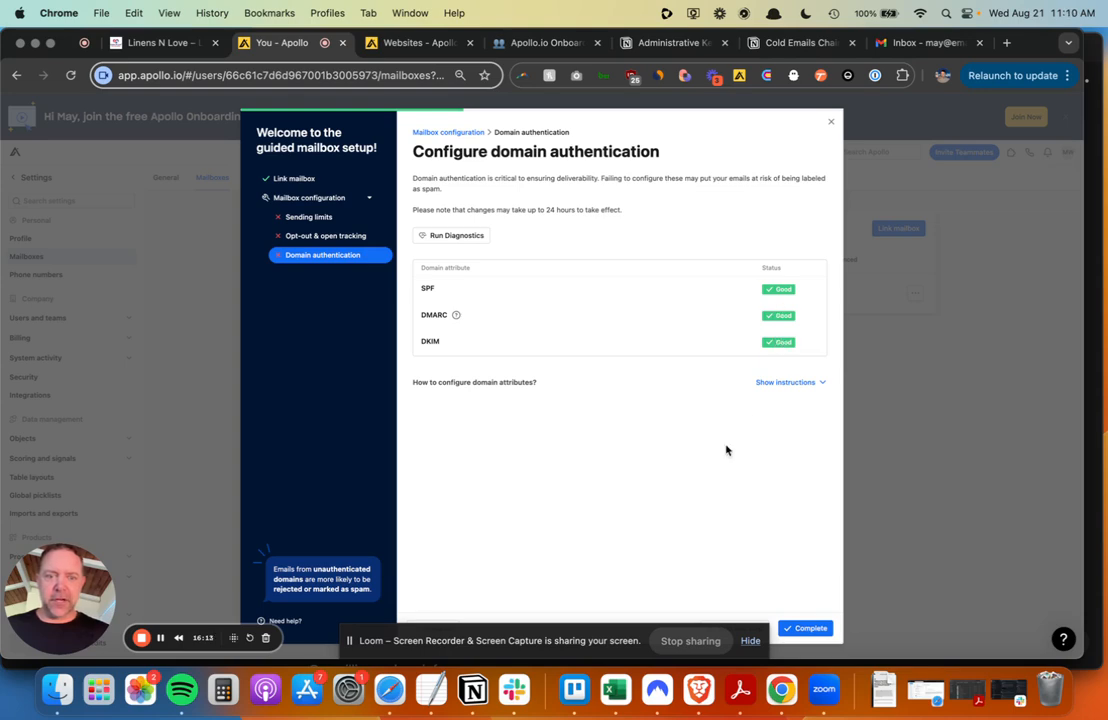
- Complete domain authentication with SPF, DMARC and DKIM all Good, then bring up the mailbox ramp-up plan
left_click(810, 632)
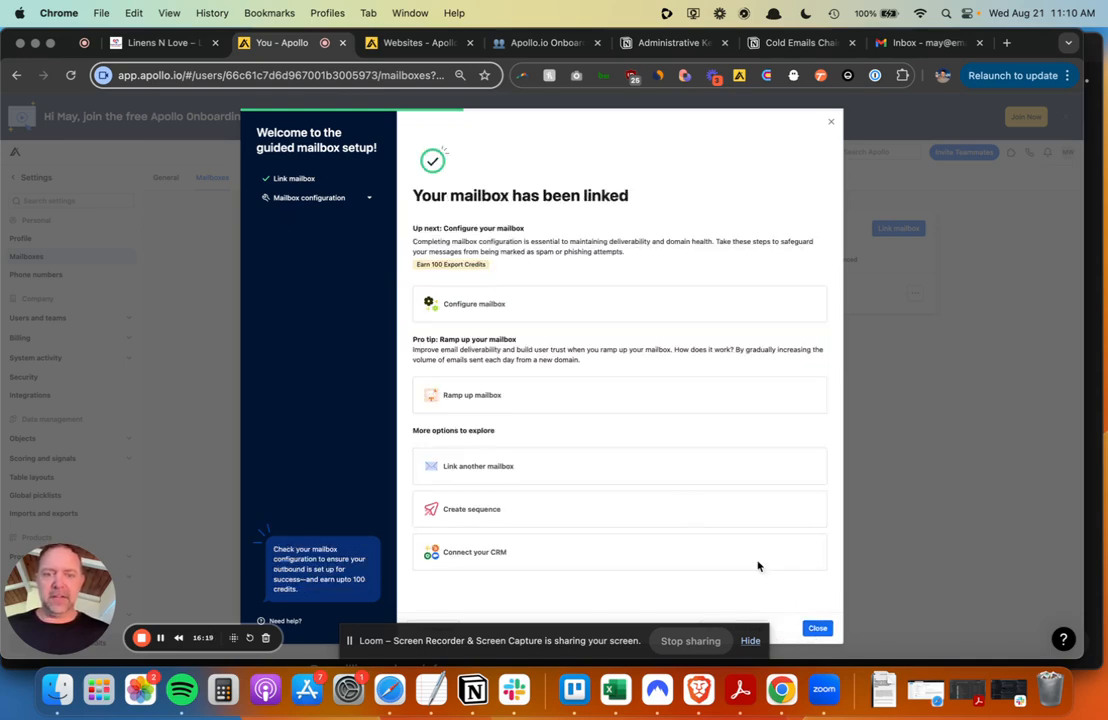
left_click(508, 412)
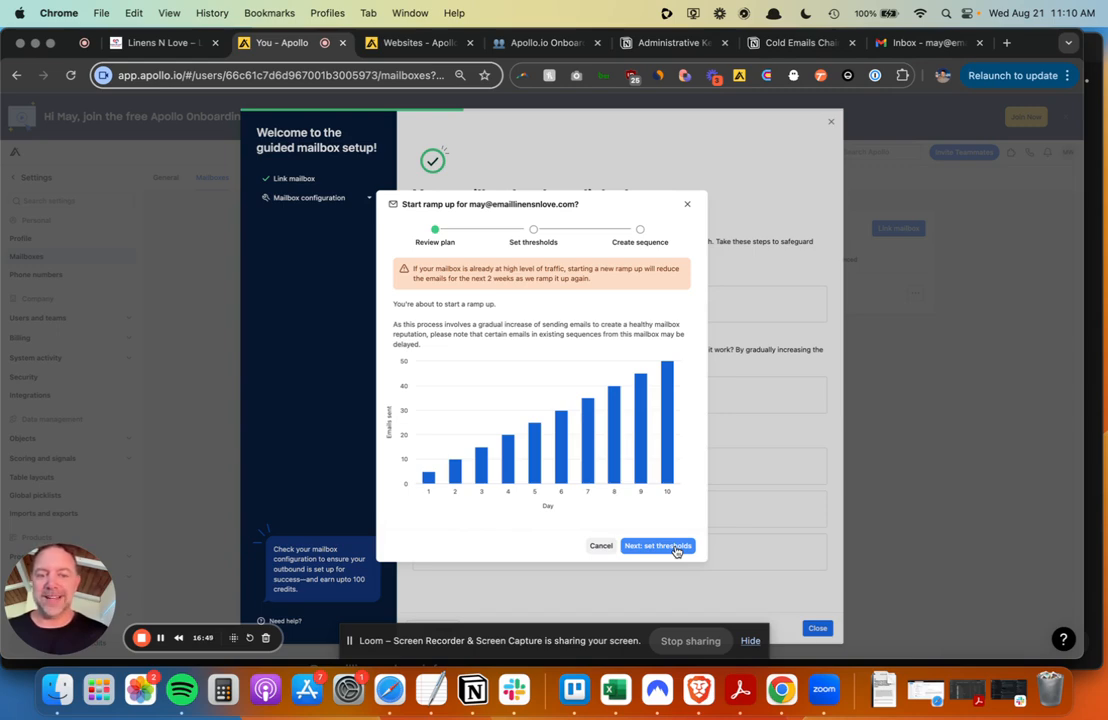
- Confirm the ramp-up thresholds to start the 5-to-50 ramp-up, then close the setup dialog
left_click(670, 549)
left_click(669, 439)
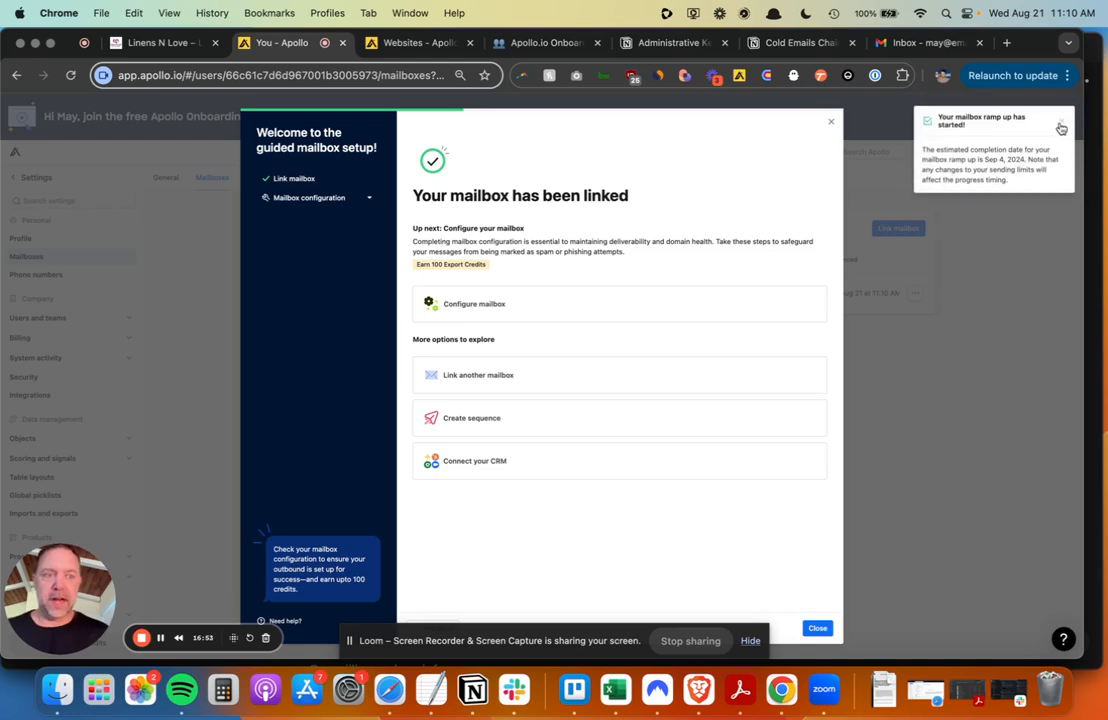
left_click(1061, 127)
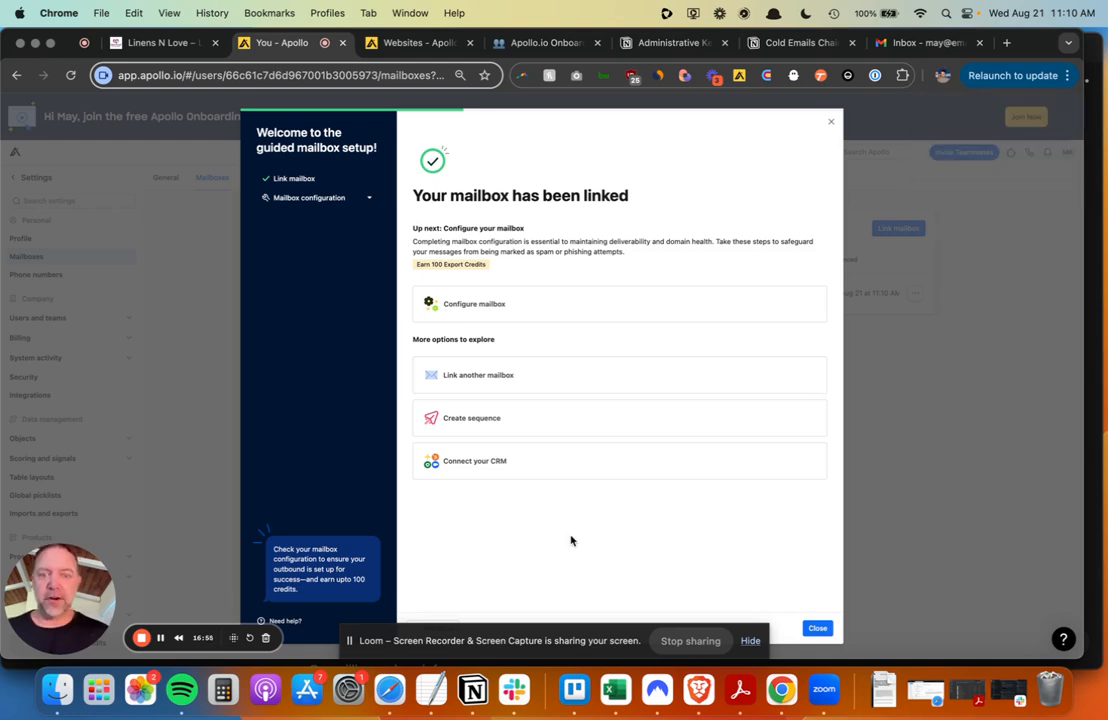
left_click(817, 629)
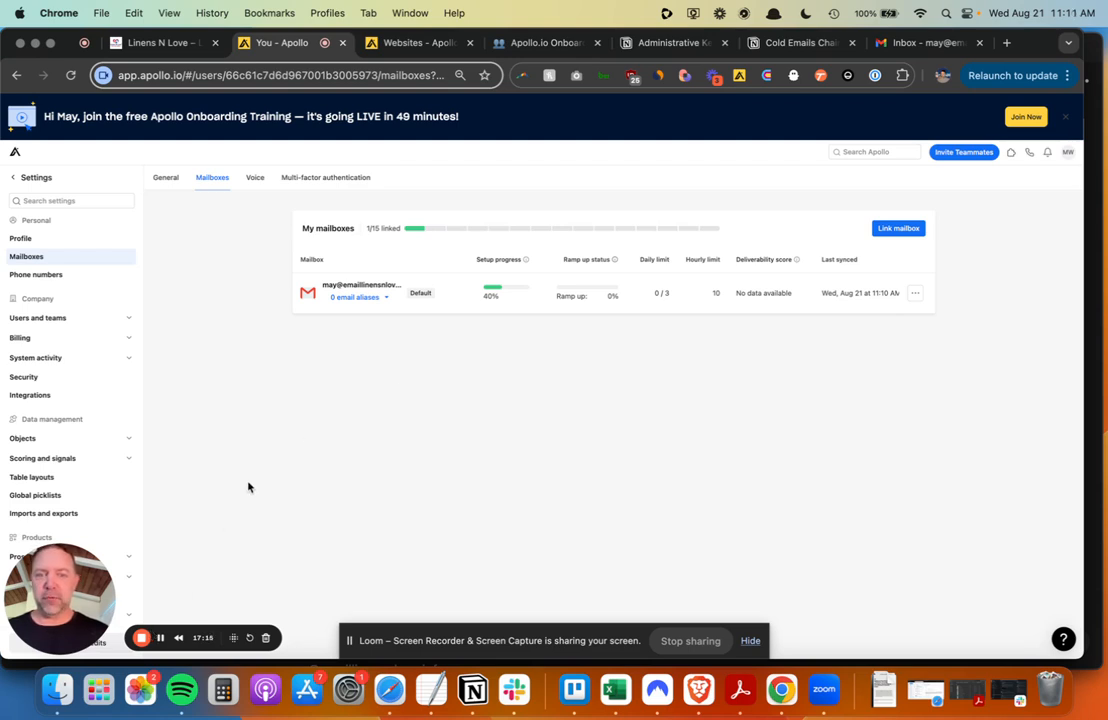
- Recheck and re-save the mailbox's sending limits, then return to the Mailboxes list
left_click(508, 289)
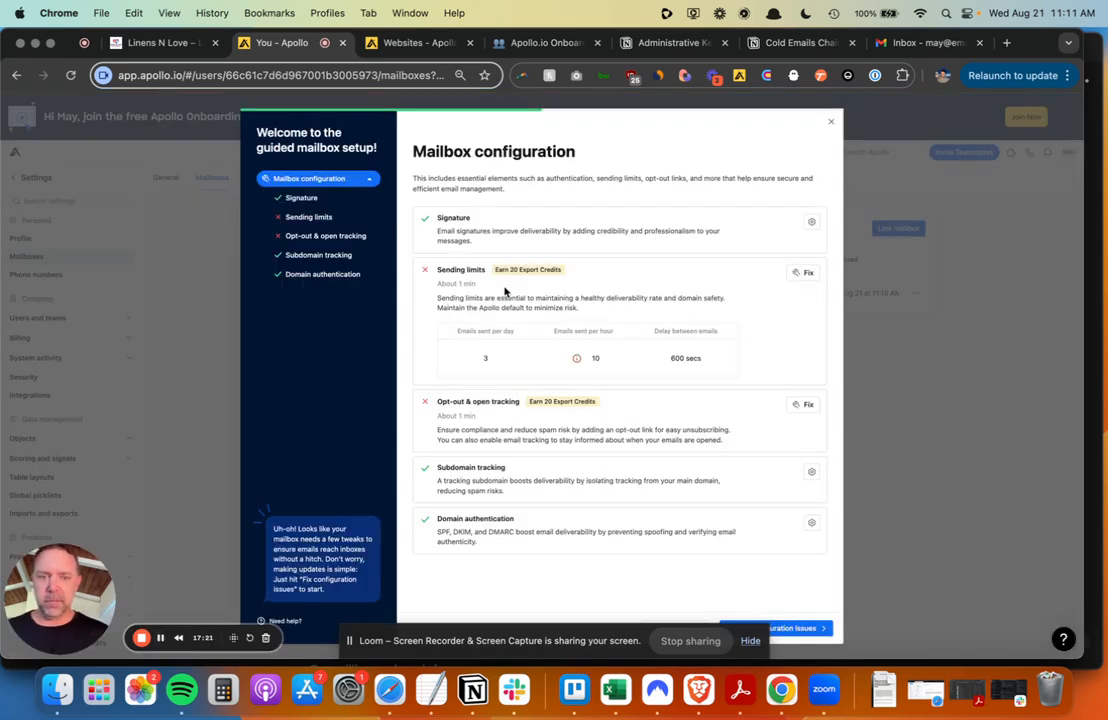
left_click(805, 274)
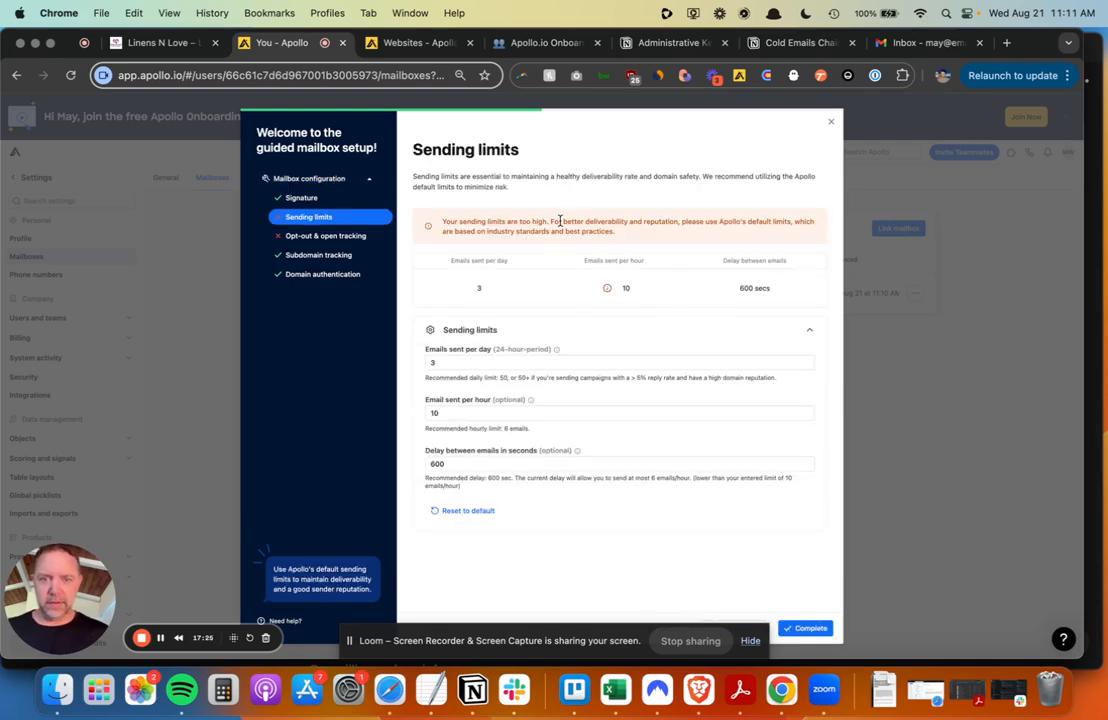
left_click(802, 630)
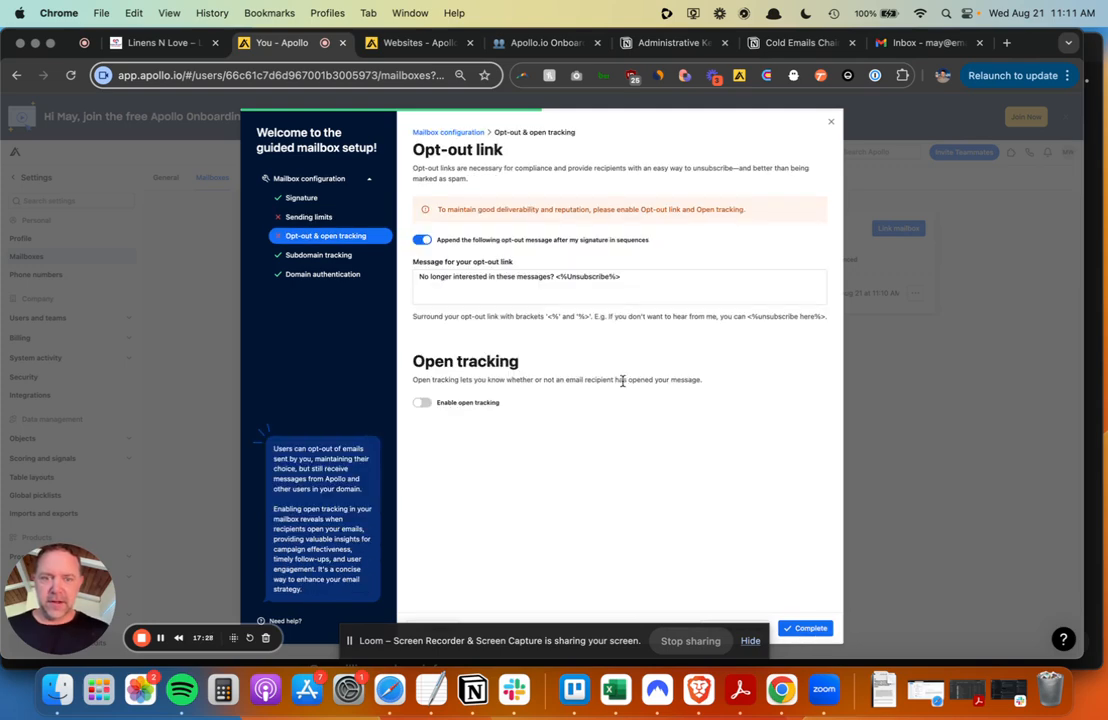
left_click(830, 122)
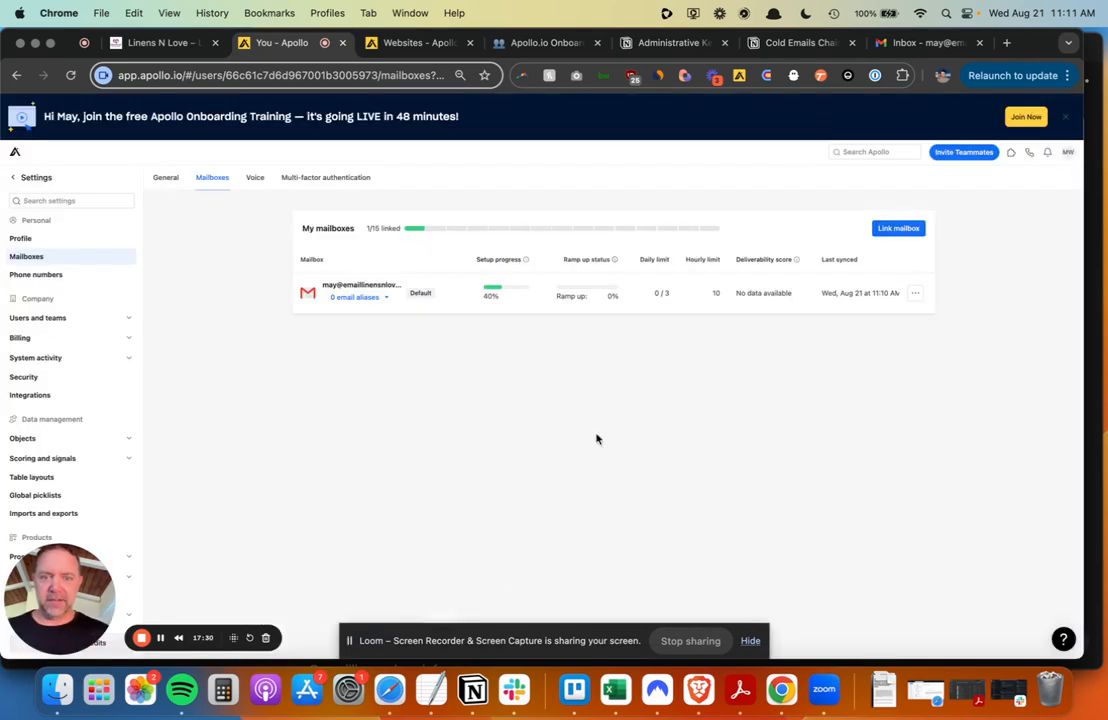
left_click(491, 295)
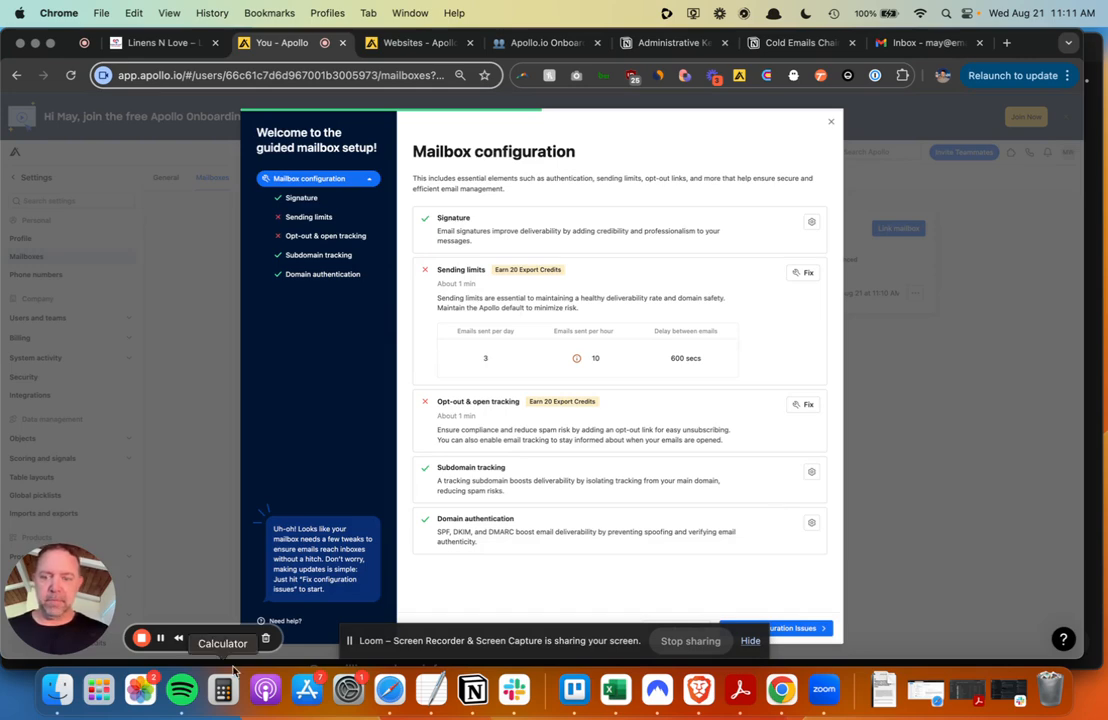
left_click(160, 638)
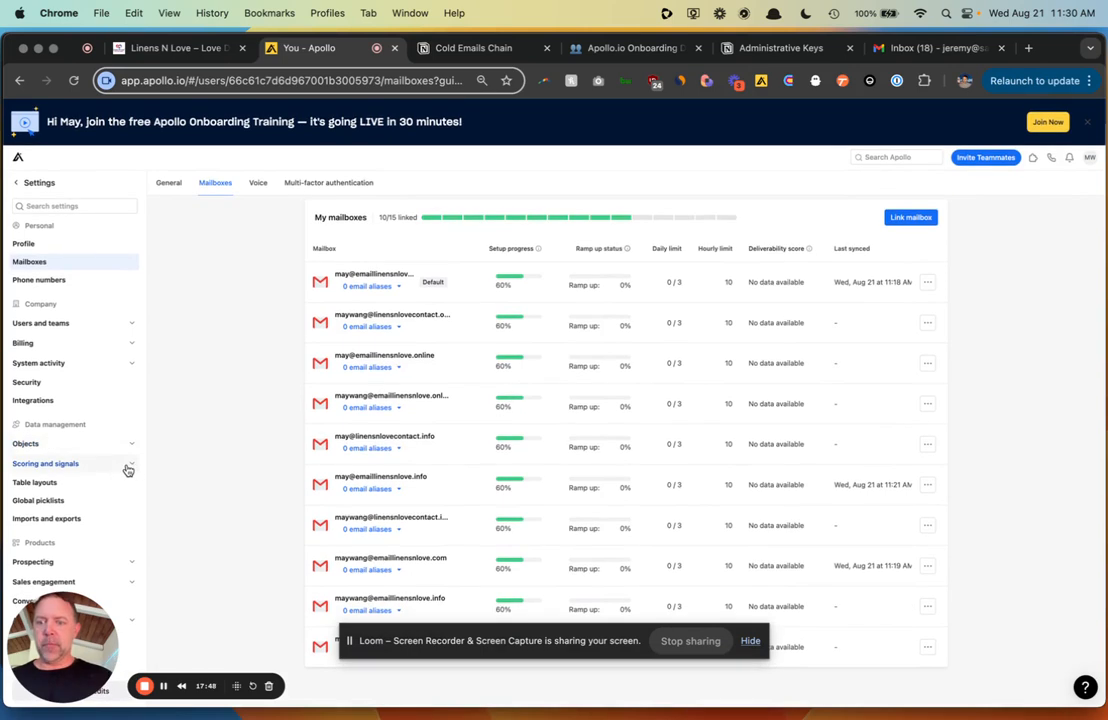
- Create a new company score named 'Custom Account Score' from Settings > Scoring
left_click(128, 467)
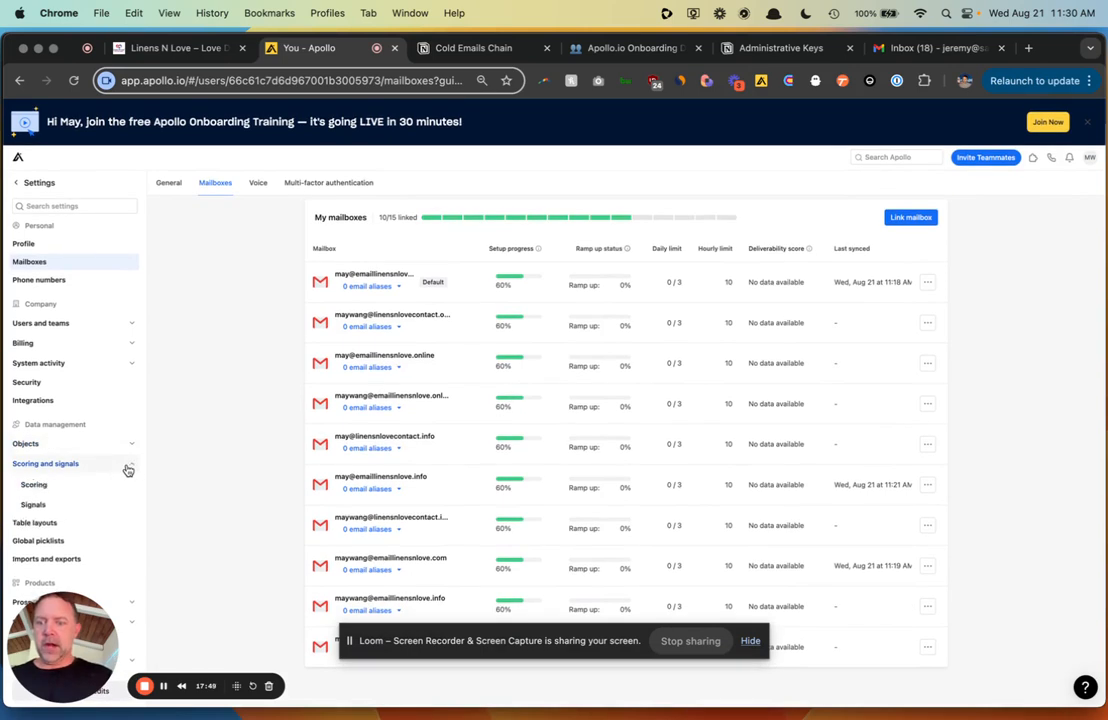
left_click(36, 486)
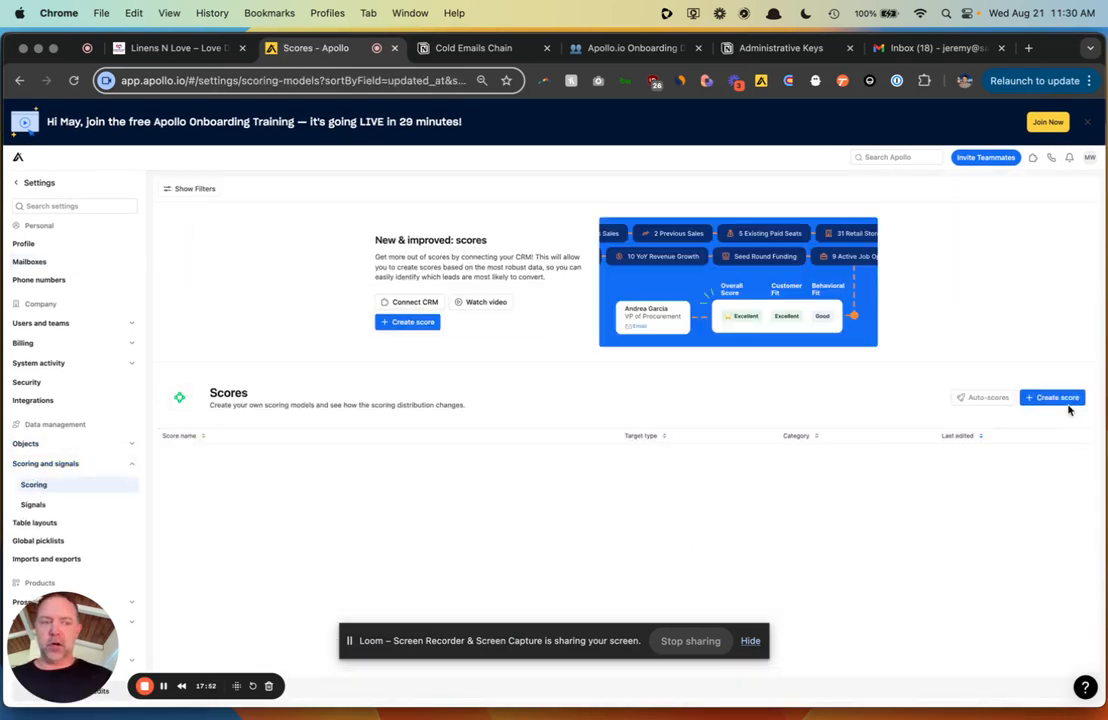
left_click(1060, 400)
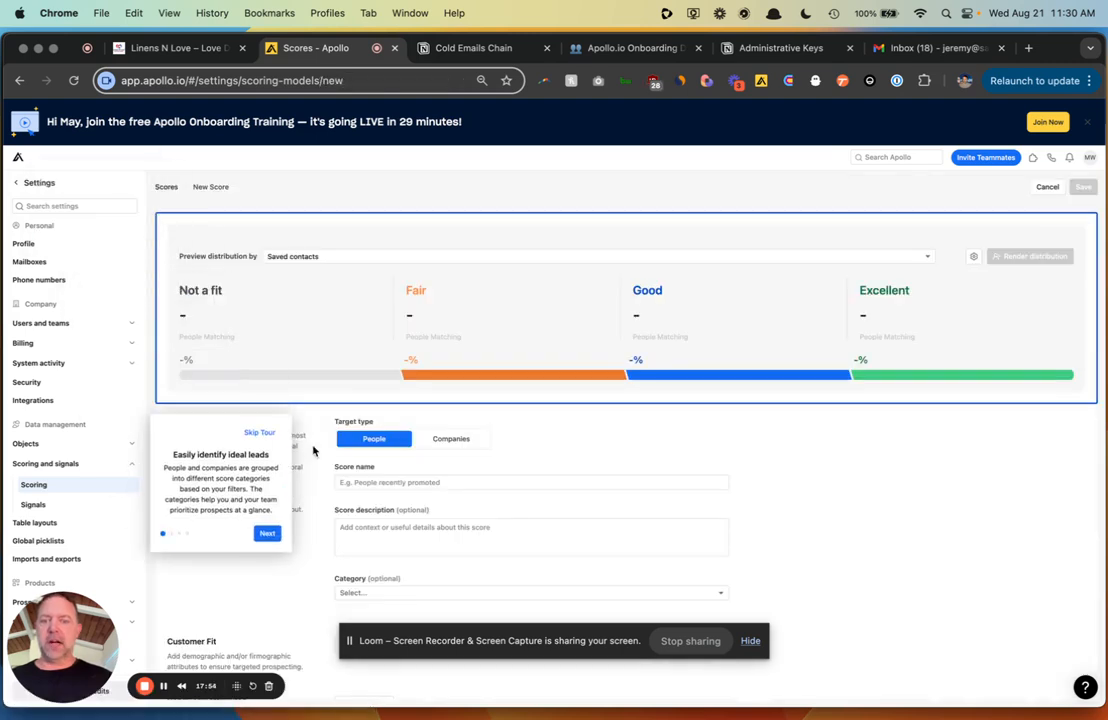
left_click(451, 439)
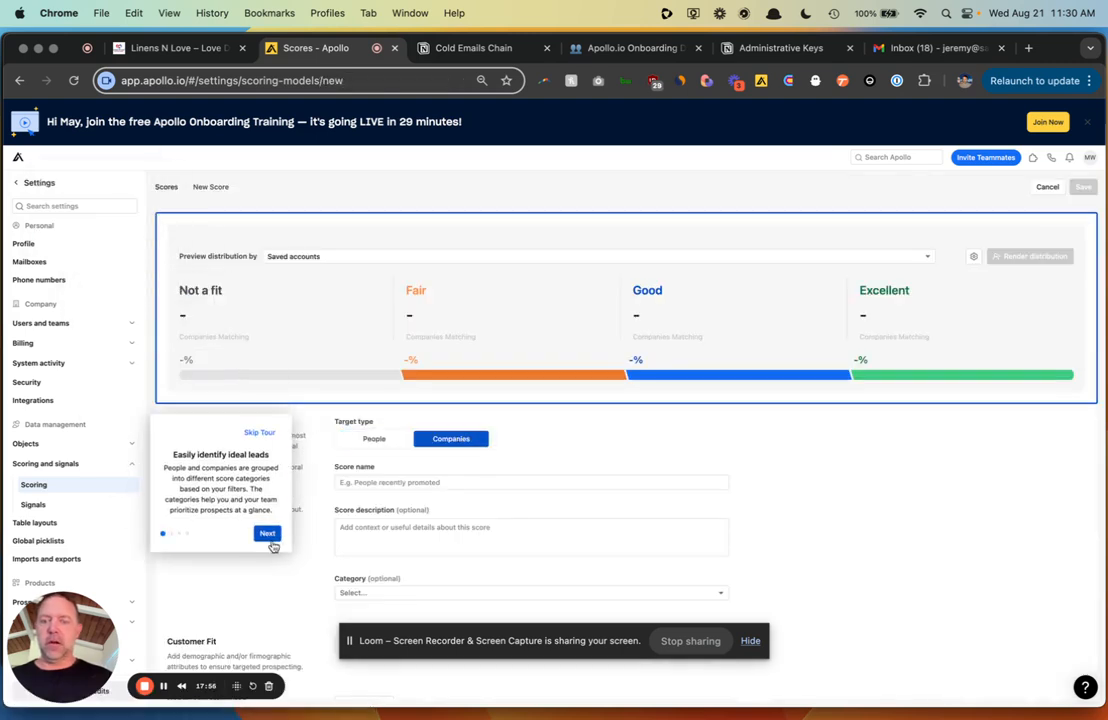
left_click(266, 434)
scroll(748, 405, "down", 1)
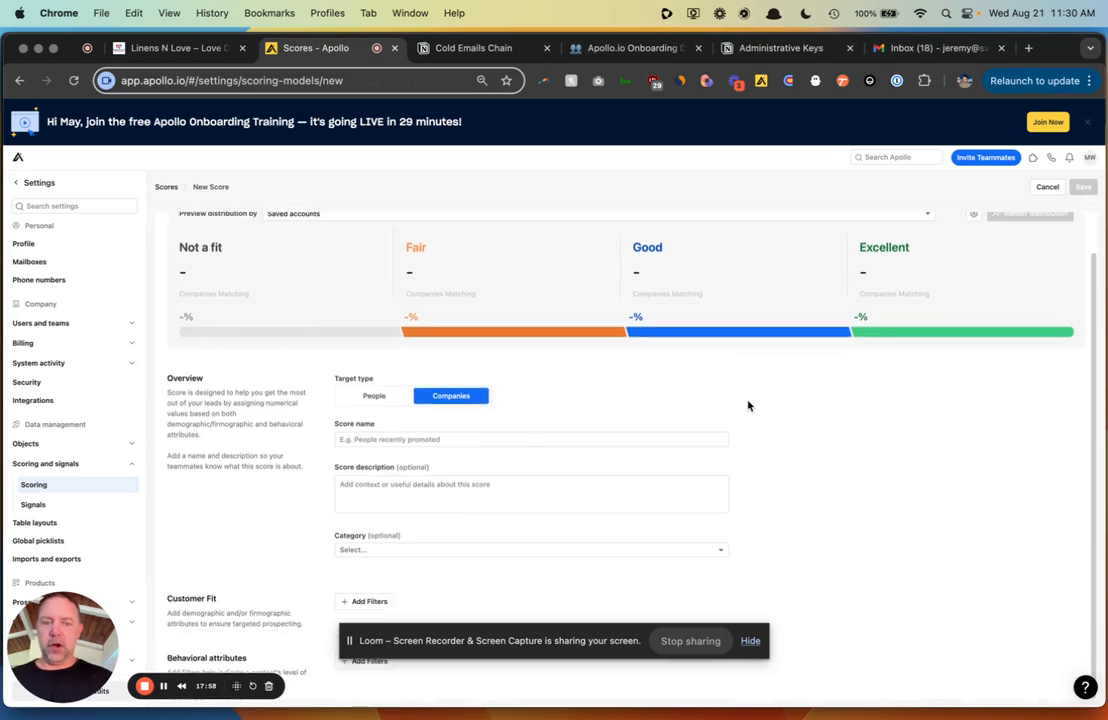
left_click(546, 440)
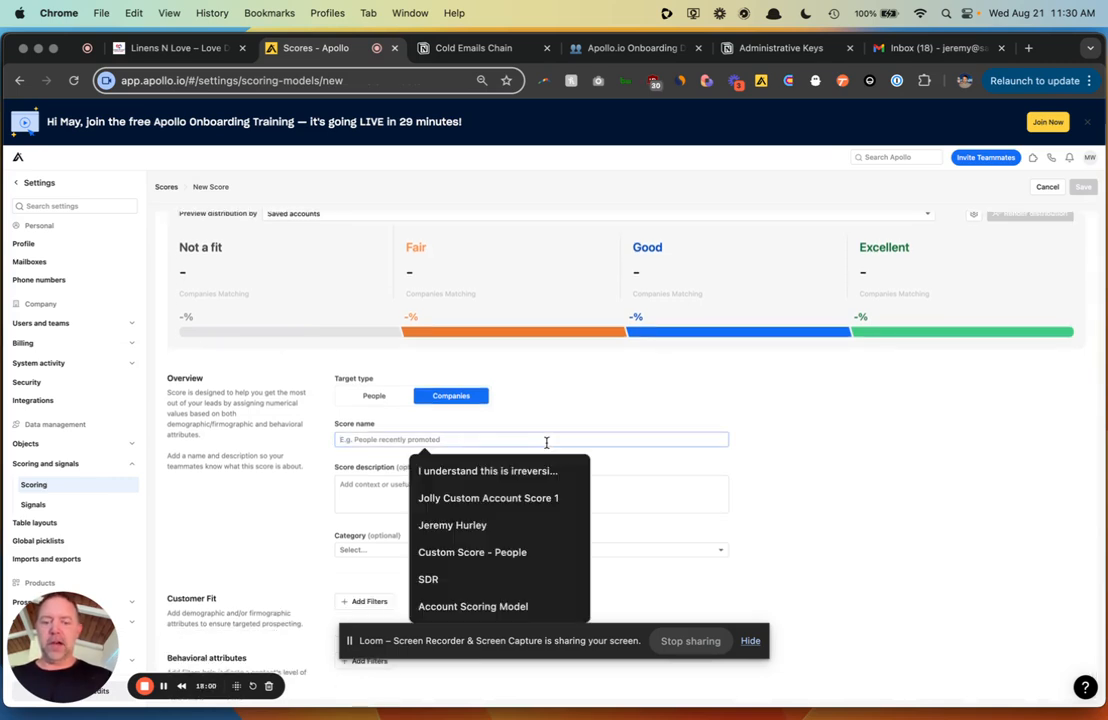
type("Custom Accoun")
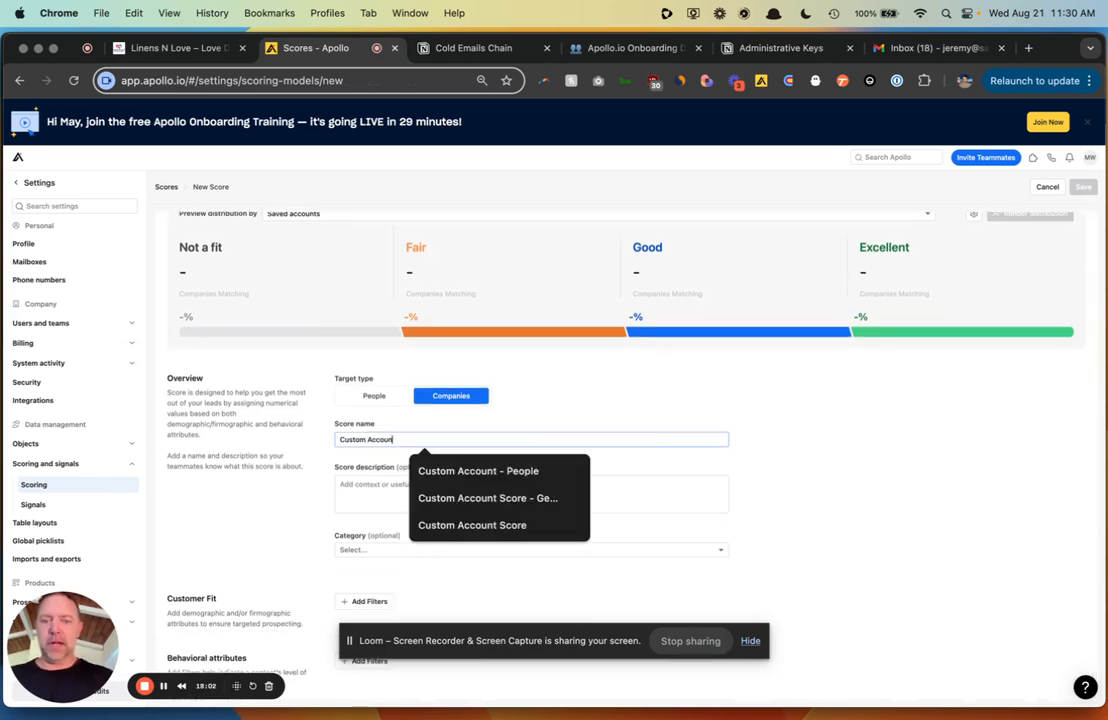
type("t Score")
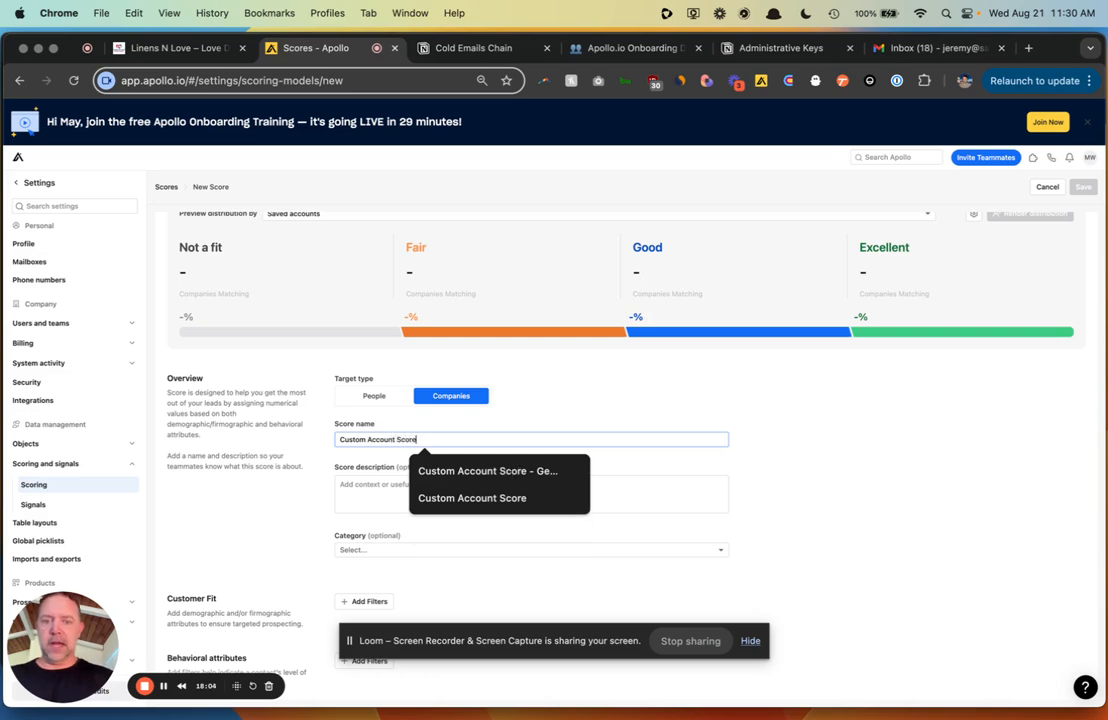
left_click(903, 425)
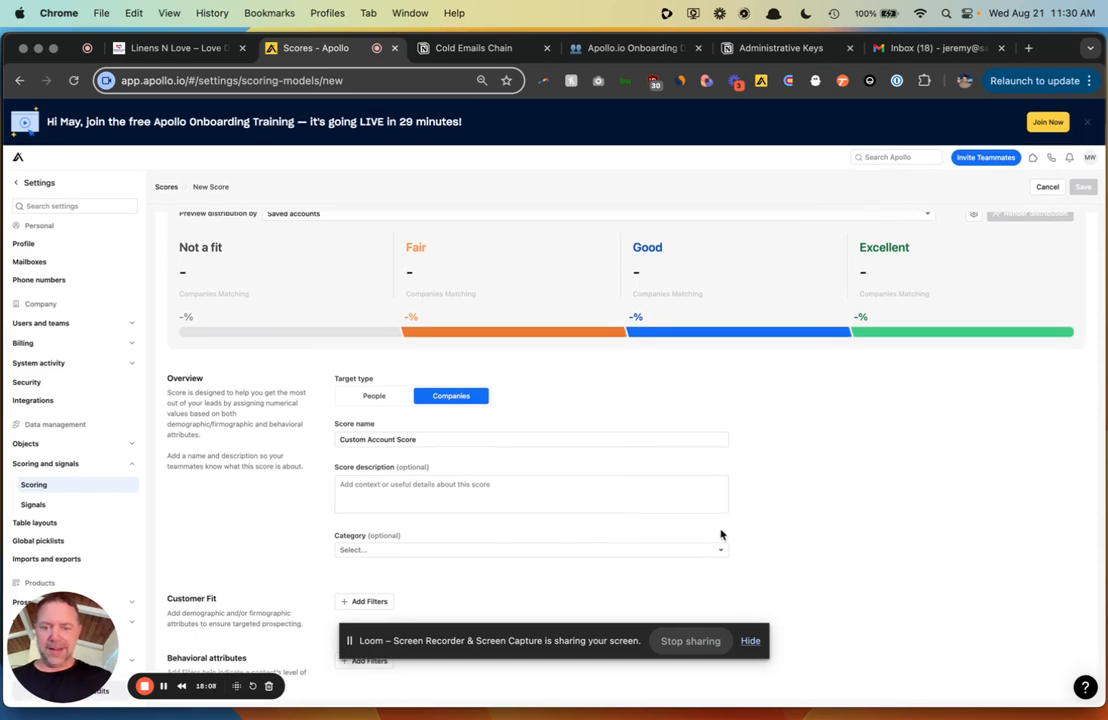
- Add a Keywords filter for 'hotels' weighted 19, Very Important
left_click(352, 601)
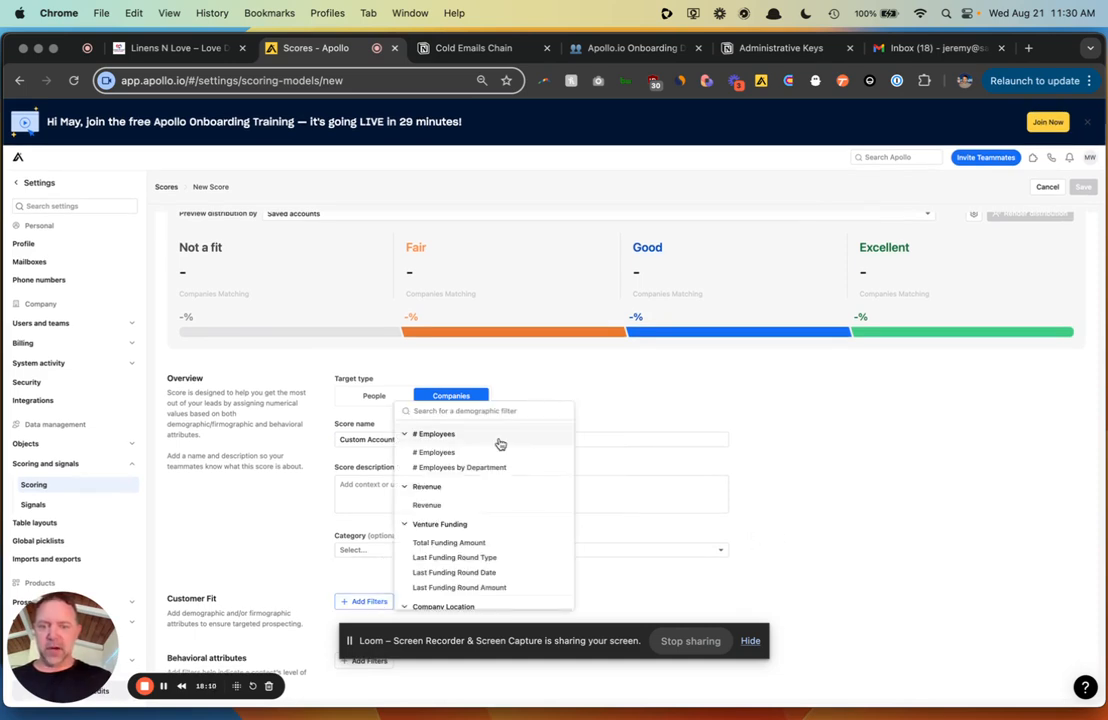
scroll(487, 459, "down", 5)
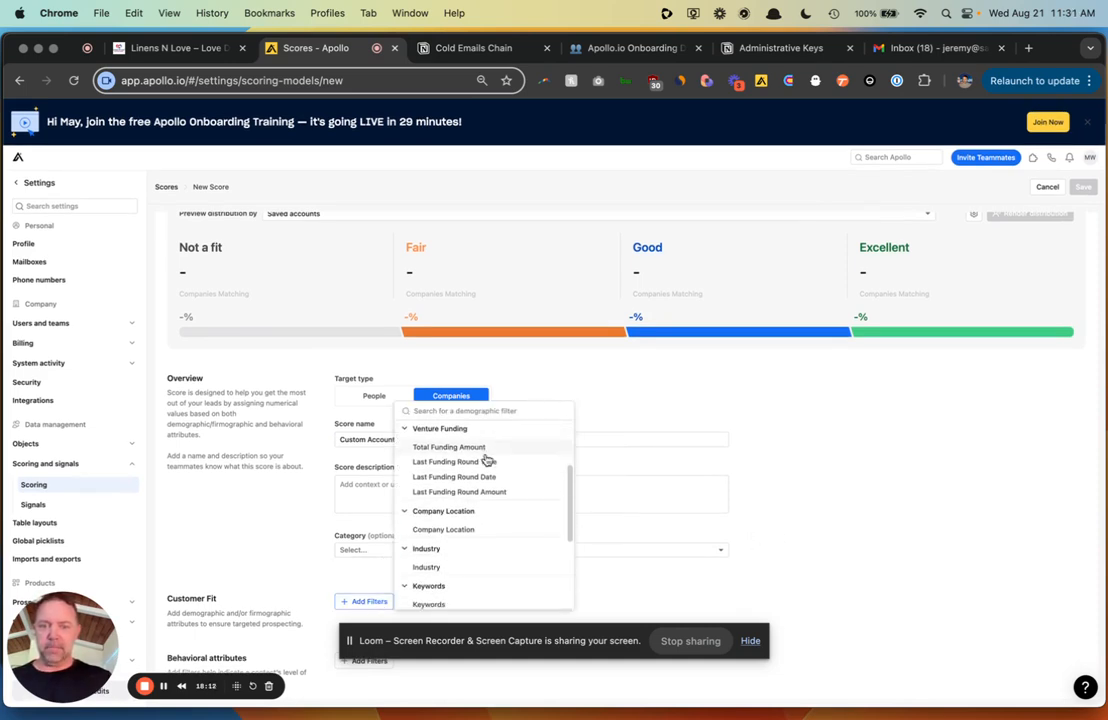
scroll(487, 459, "down", 1)
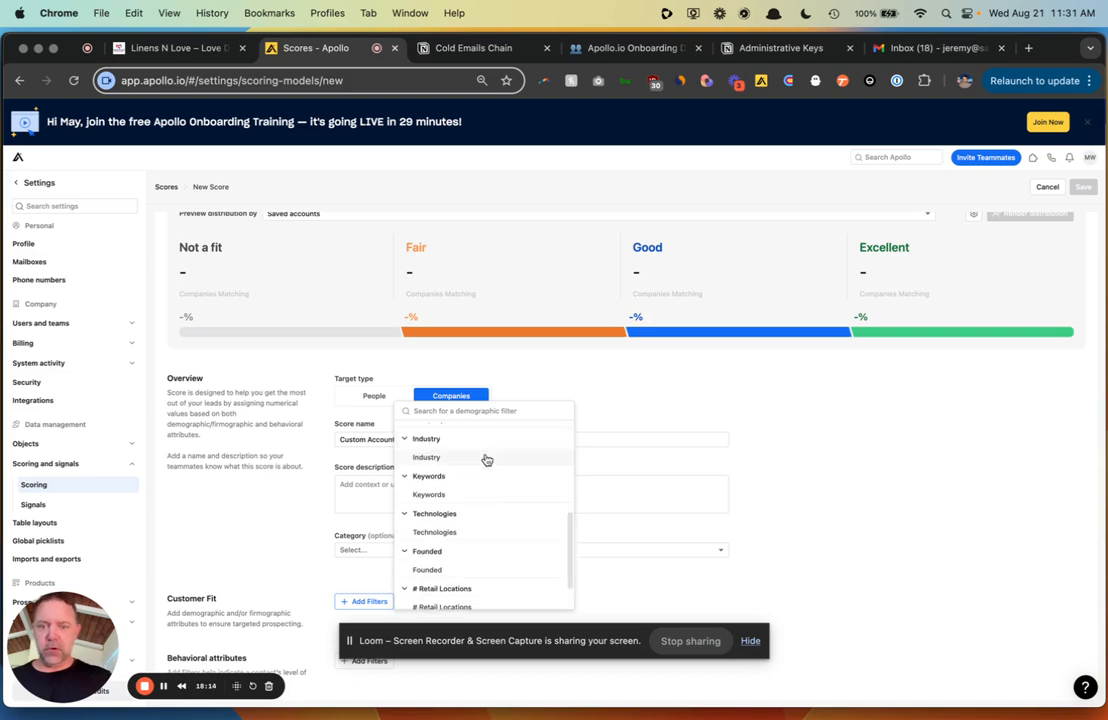
scroll(484, 458, "down", 1)
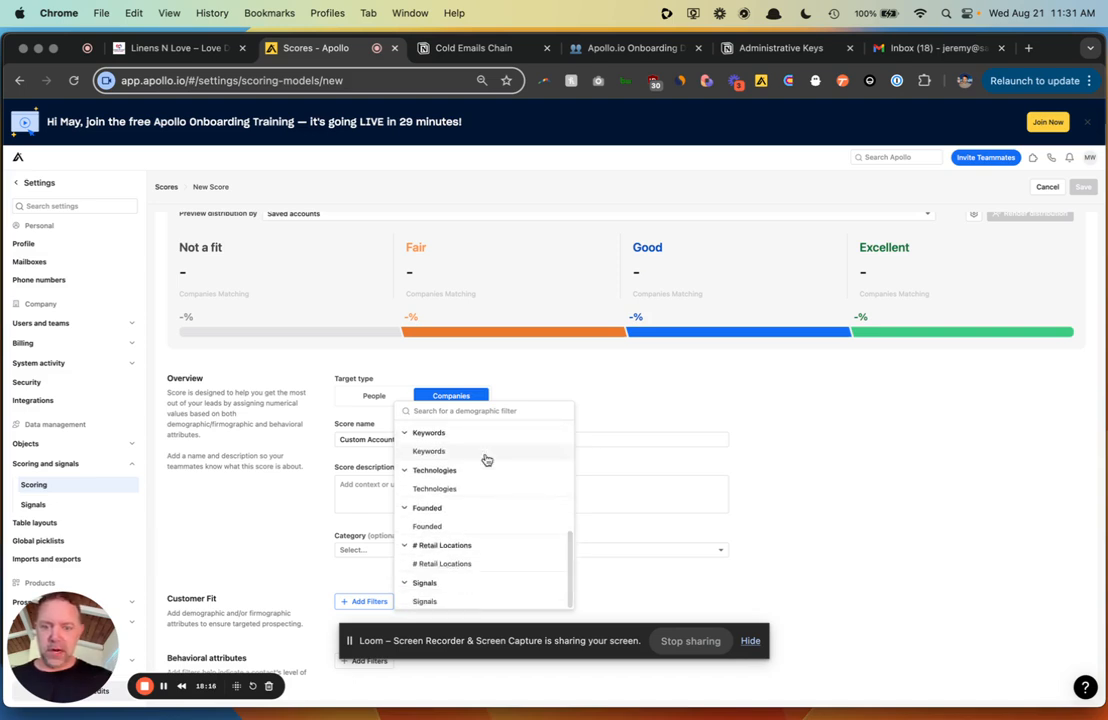
left_click(269, 527)
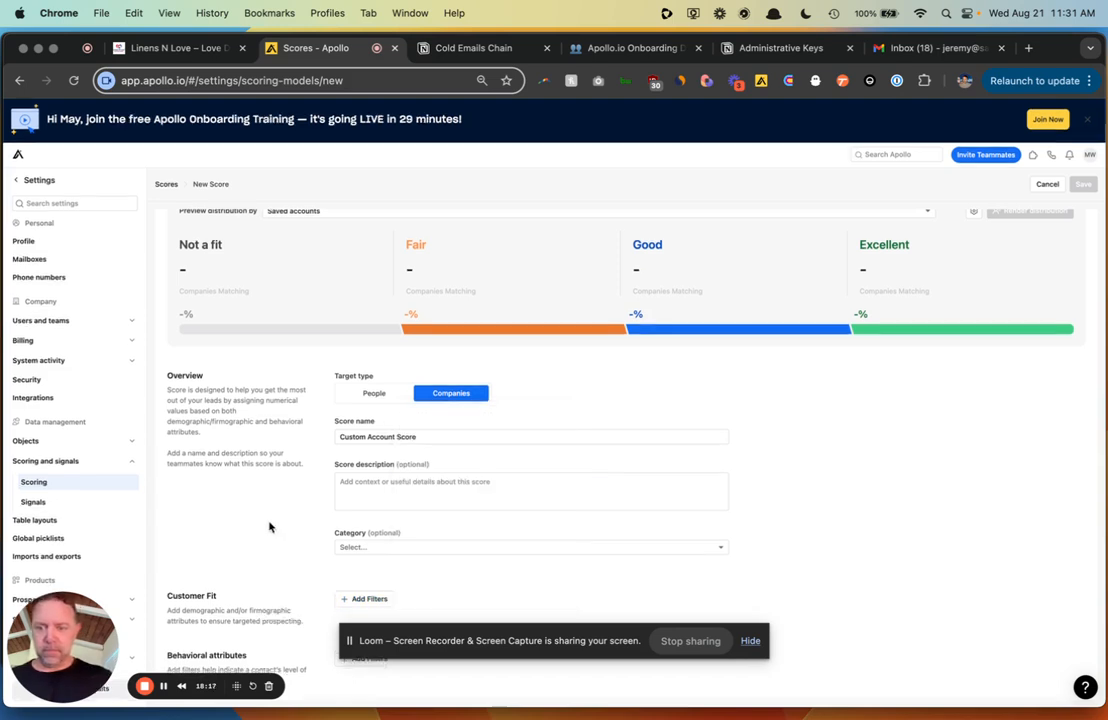
left_click(356, 598)
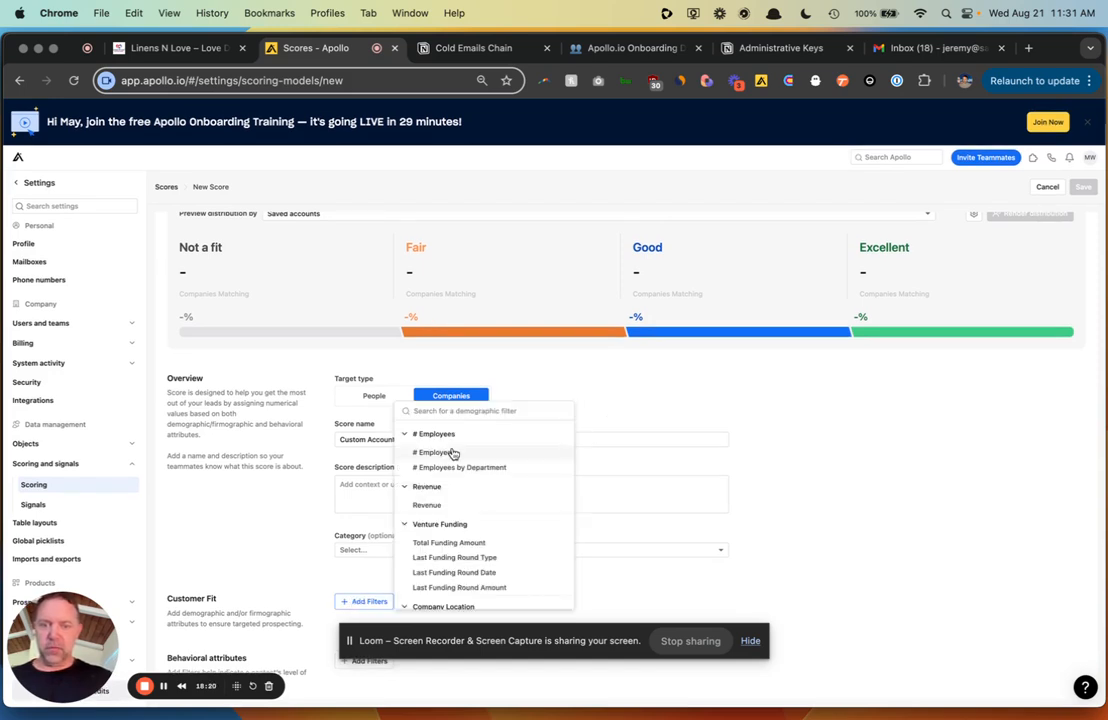
scroll(452, 455, "down", 4)
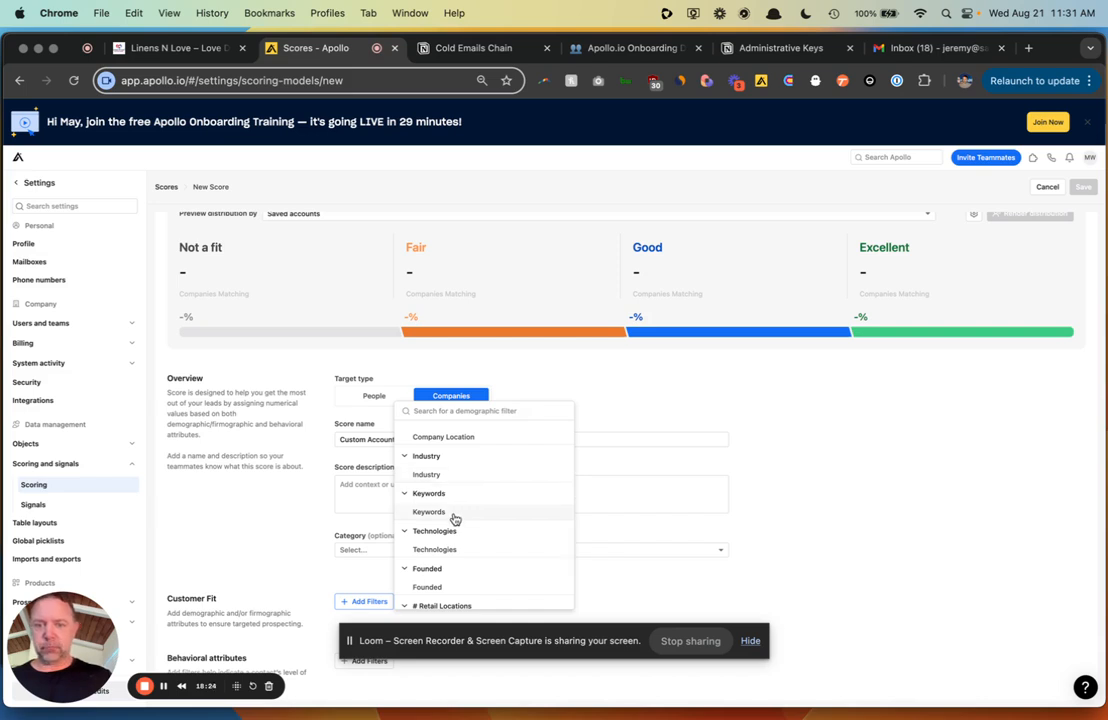
left_click(455, 513)
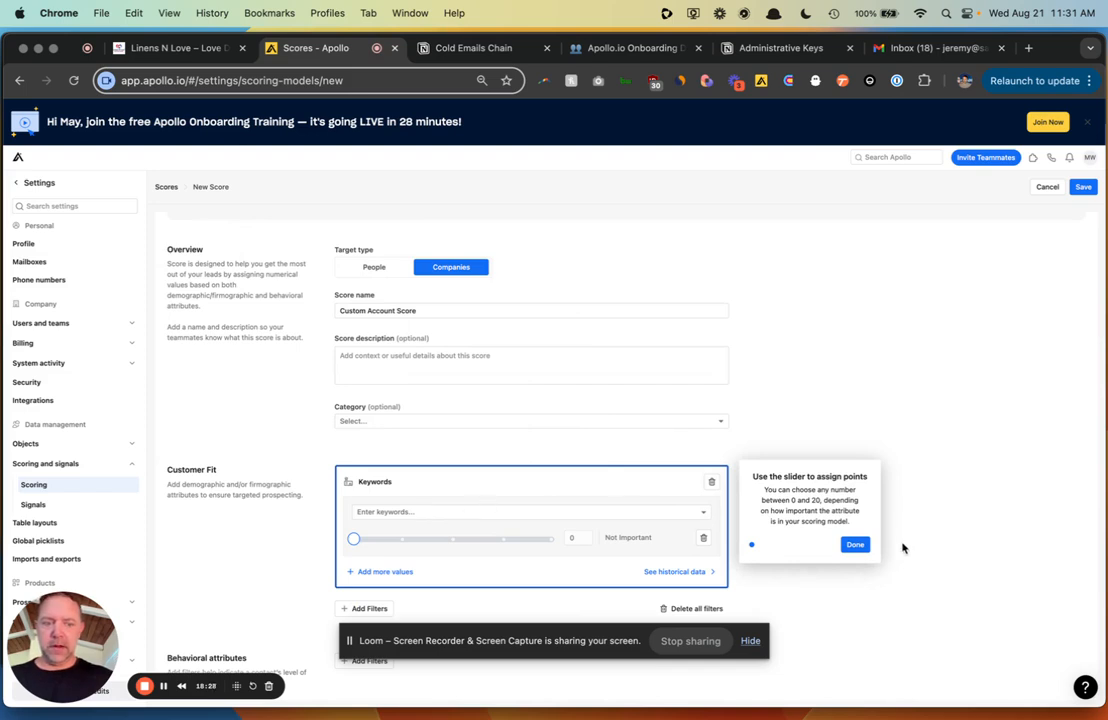
left_click(855, 544)
left_click(403, 513)
type("hotels")
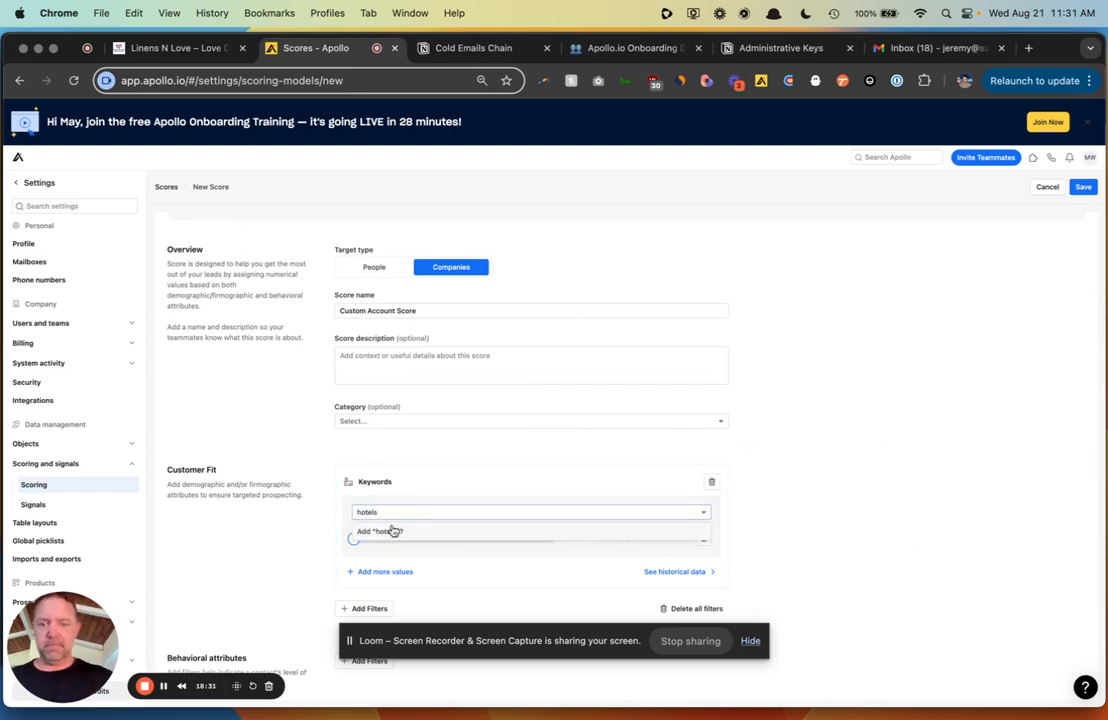
left_click(390, 530)
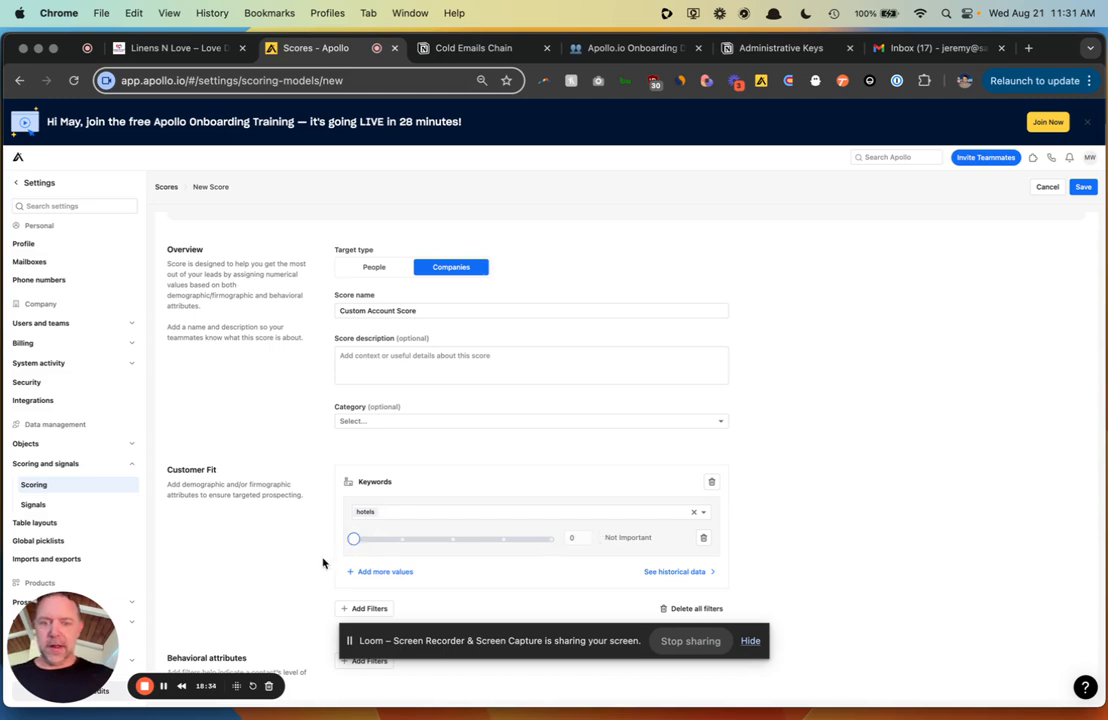
left_click_drag(351, 537, 548, 568)
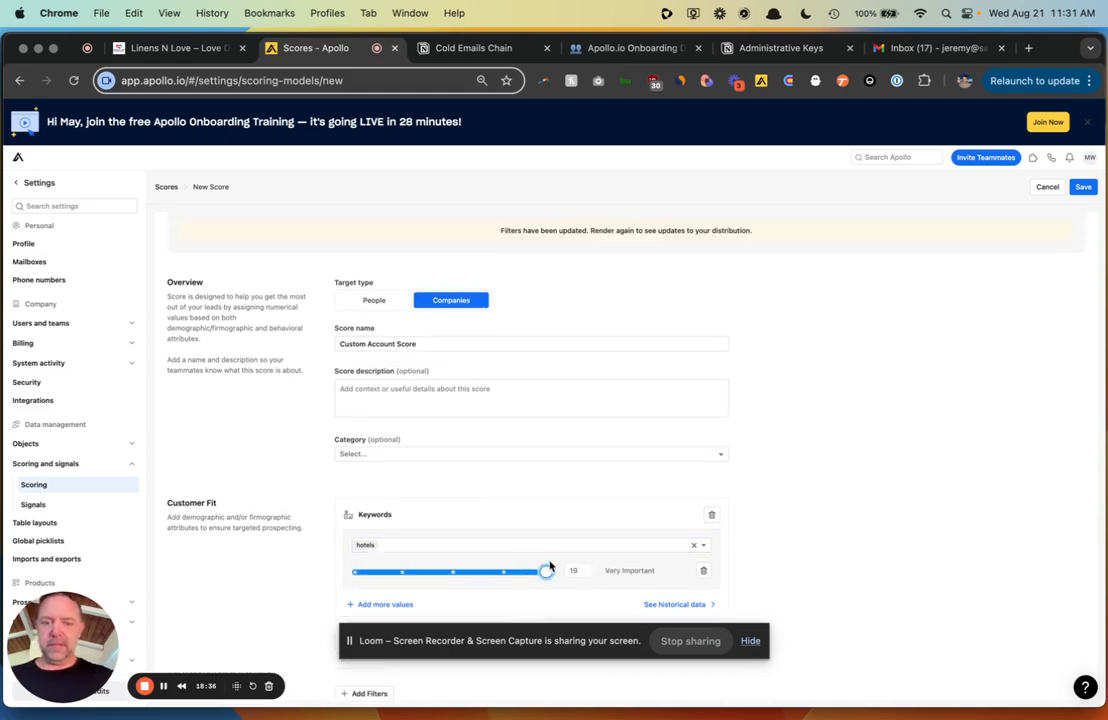
scroll(247, 483, "down", 1)
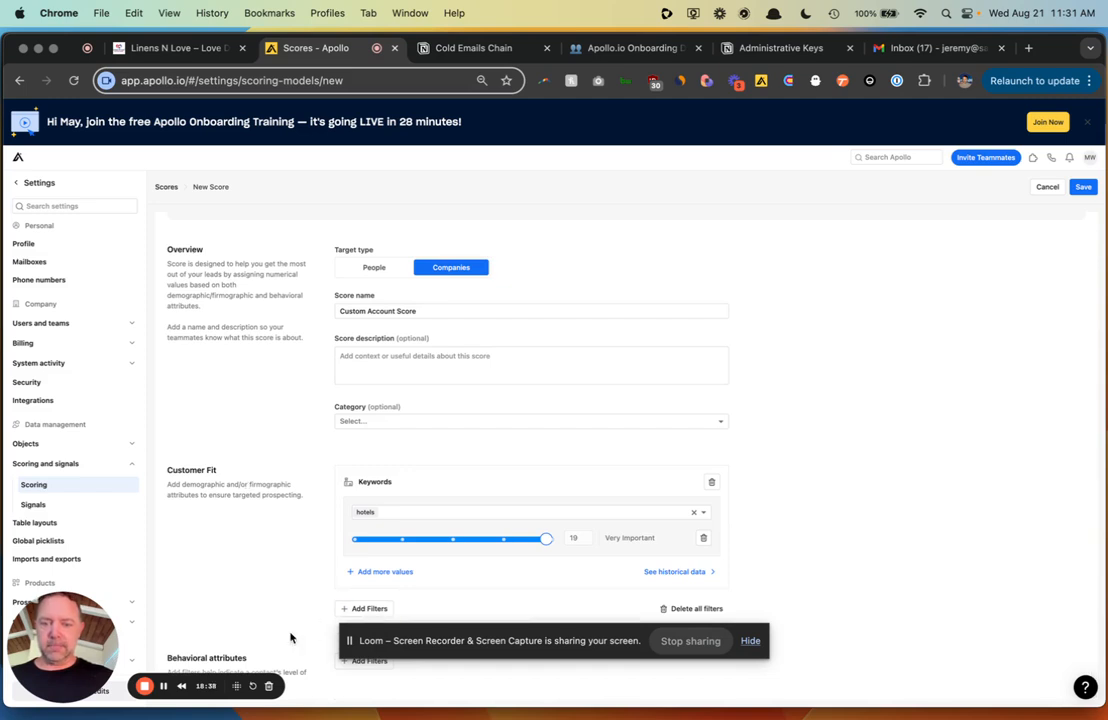
- Add a High Buying Intent behavioral filter weighted 20, Very Important
left_click(750, 642)
left_click(360, 661)
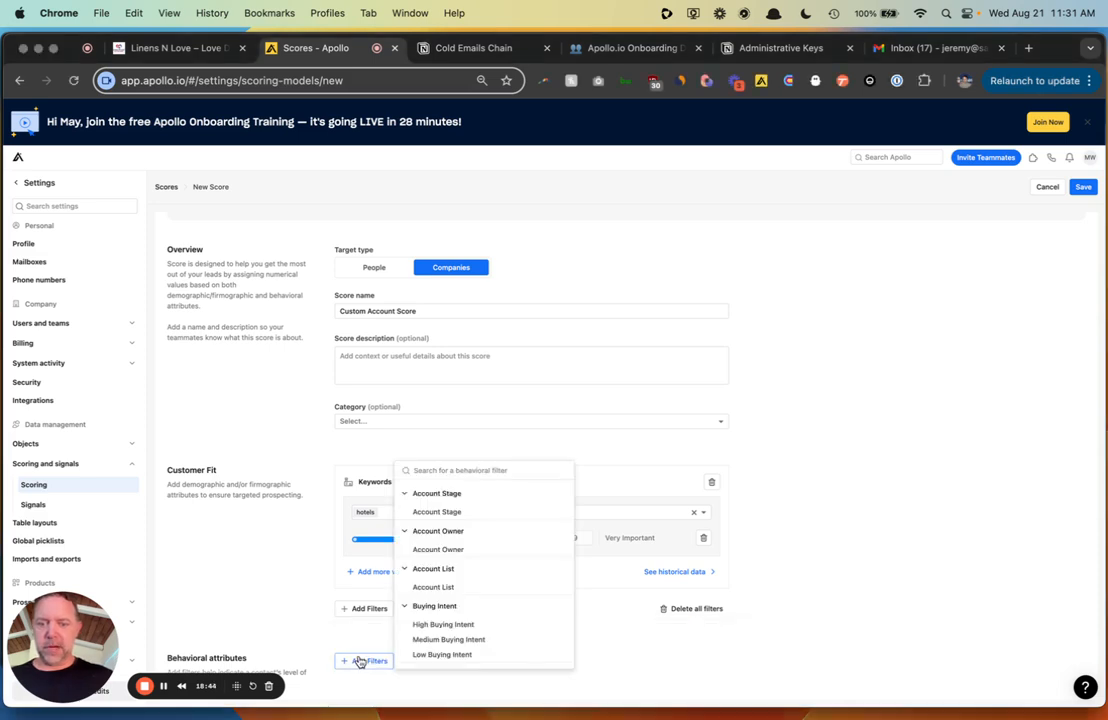
left_click(483, 587)
scroll(440, 386, "down", 3)
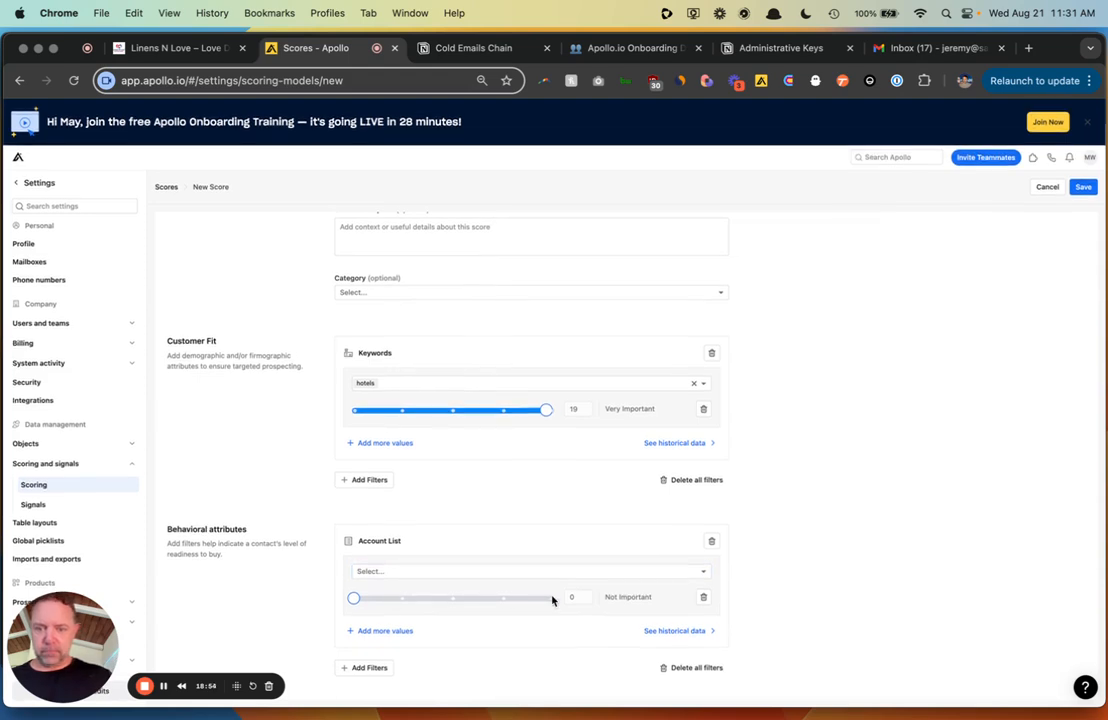
left_click(703, 597)
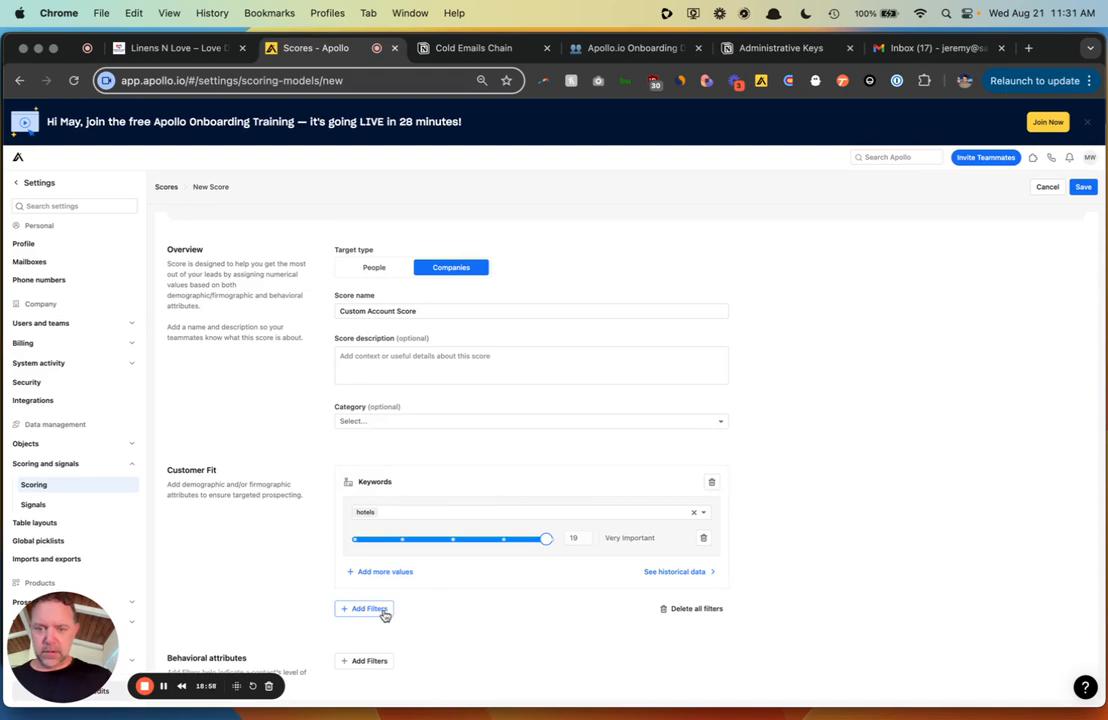
left_click(376, 662)
scroll(495, 545, "down", 1)
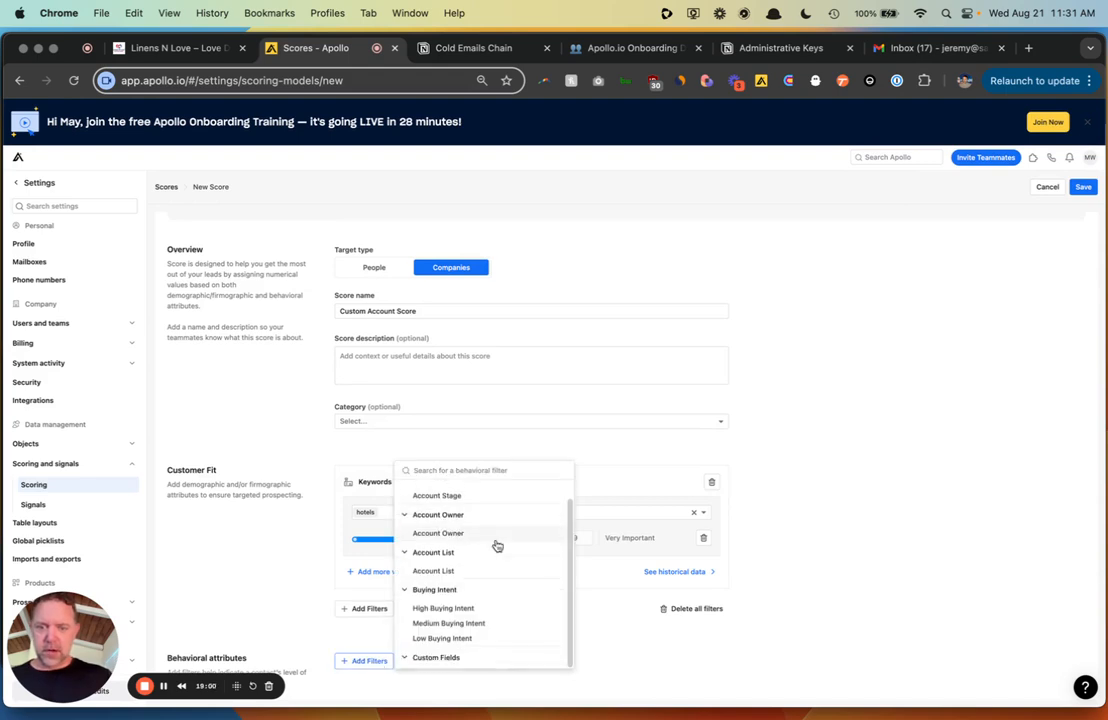
left_click(473, 612)
scroll(472, 608, "down", 3)
left_click_drag(353, 597, 550, 600)
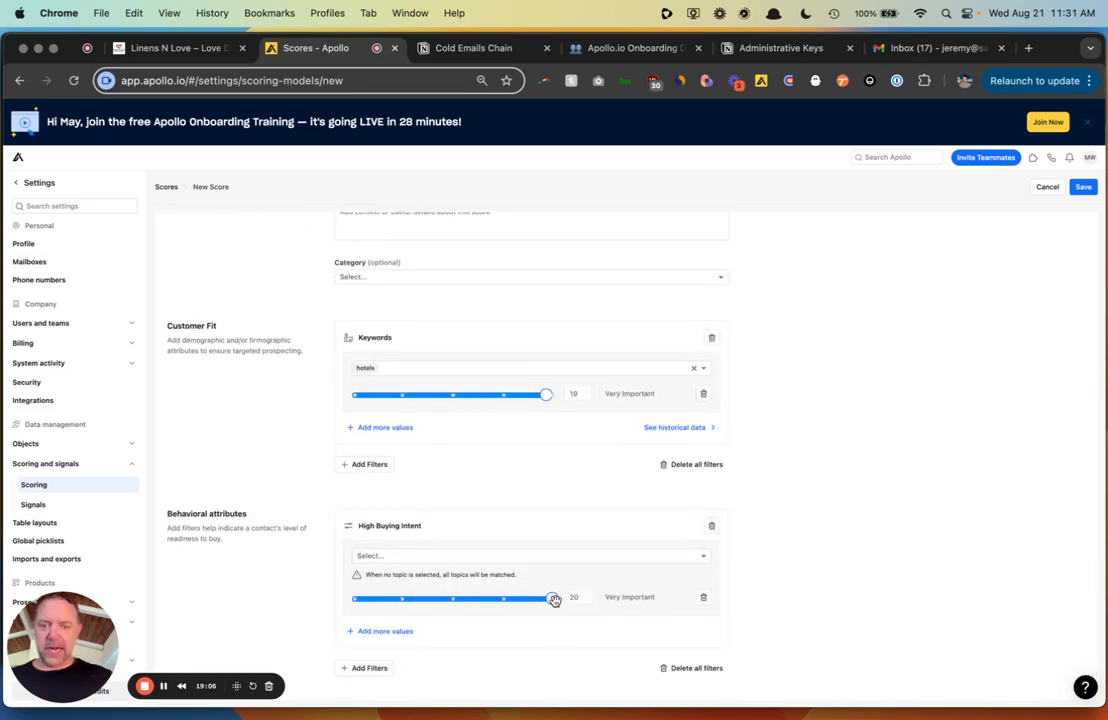
left_click(480, 556)
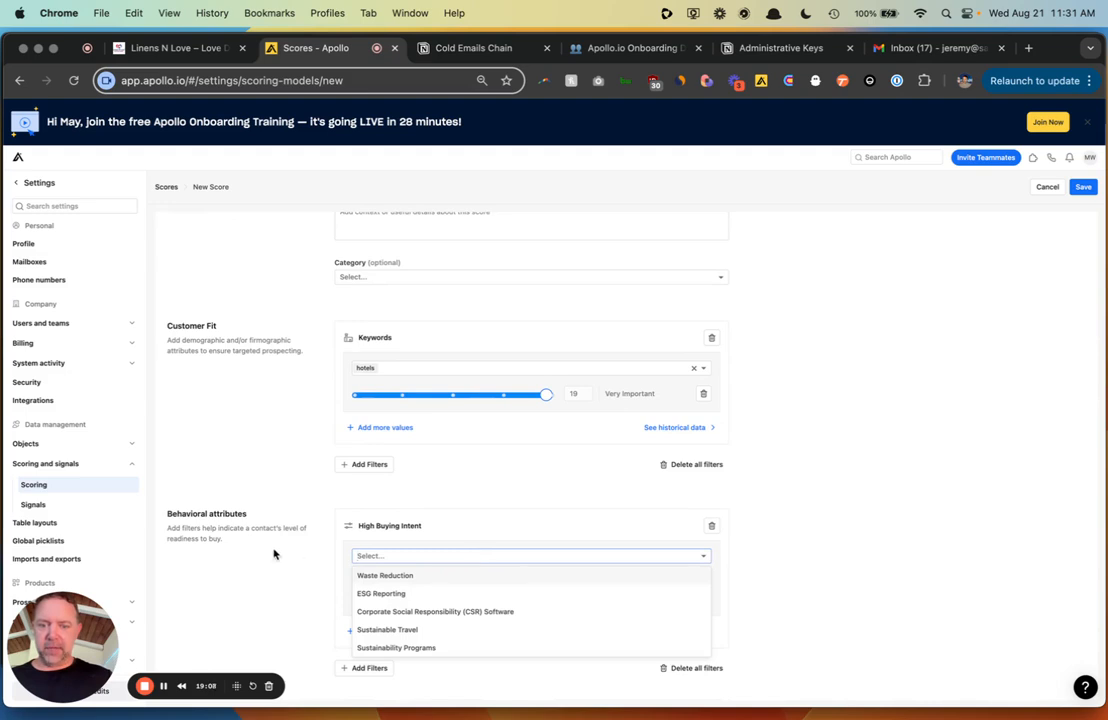
left_click(274, 552)
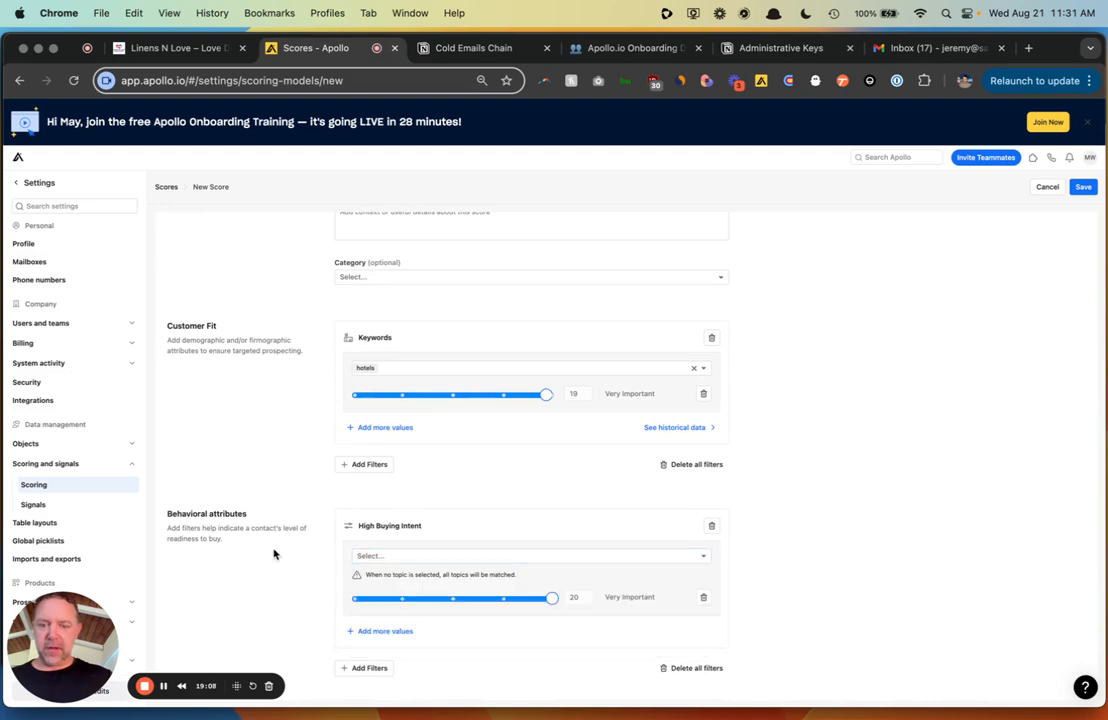
left_click(382, 635)
scroll(305, 565, "down", 2)
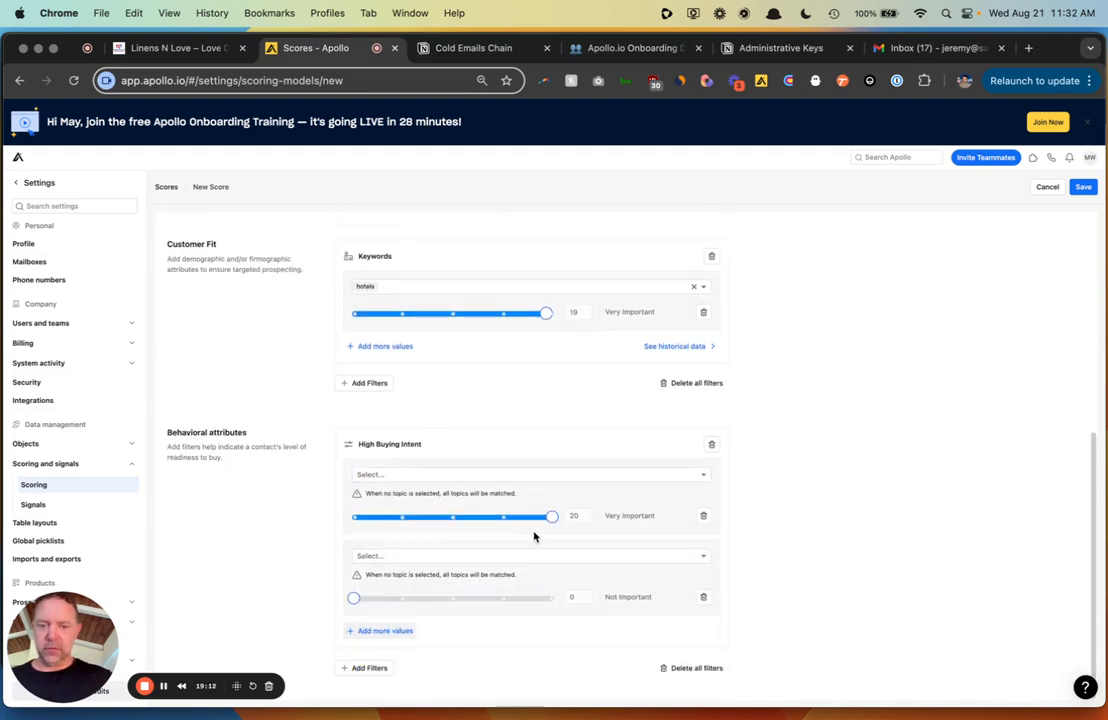
left_click_drag(354, 599, 496, 601)
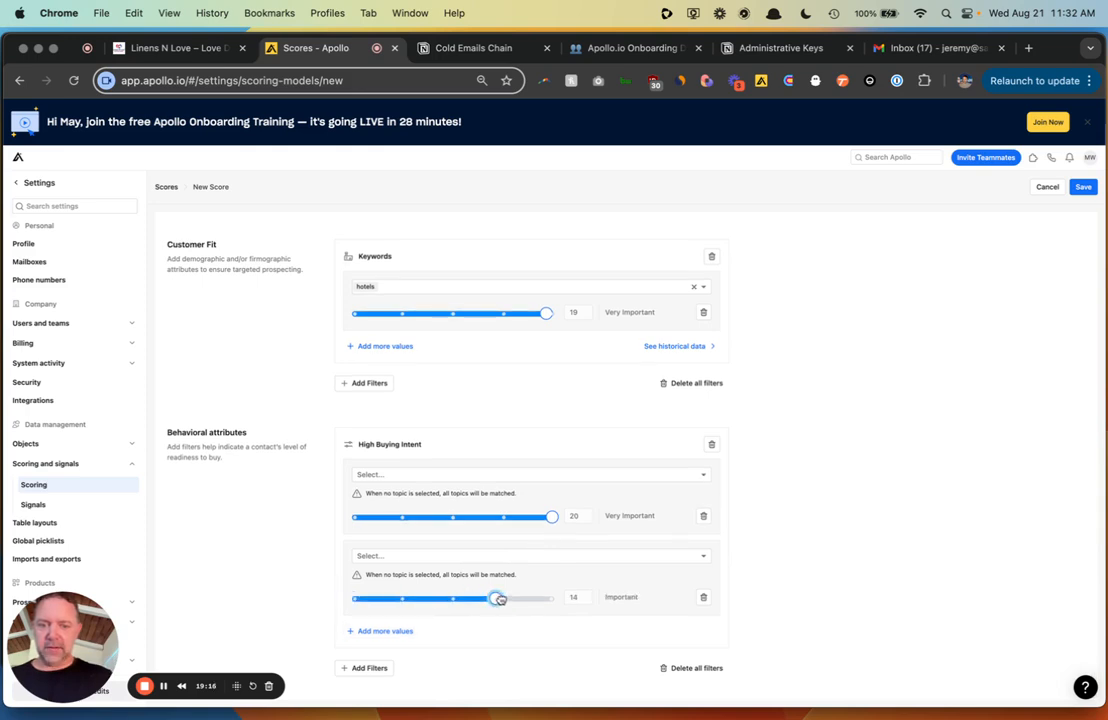
left_click(505, 556)
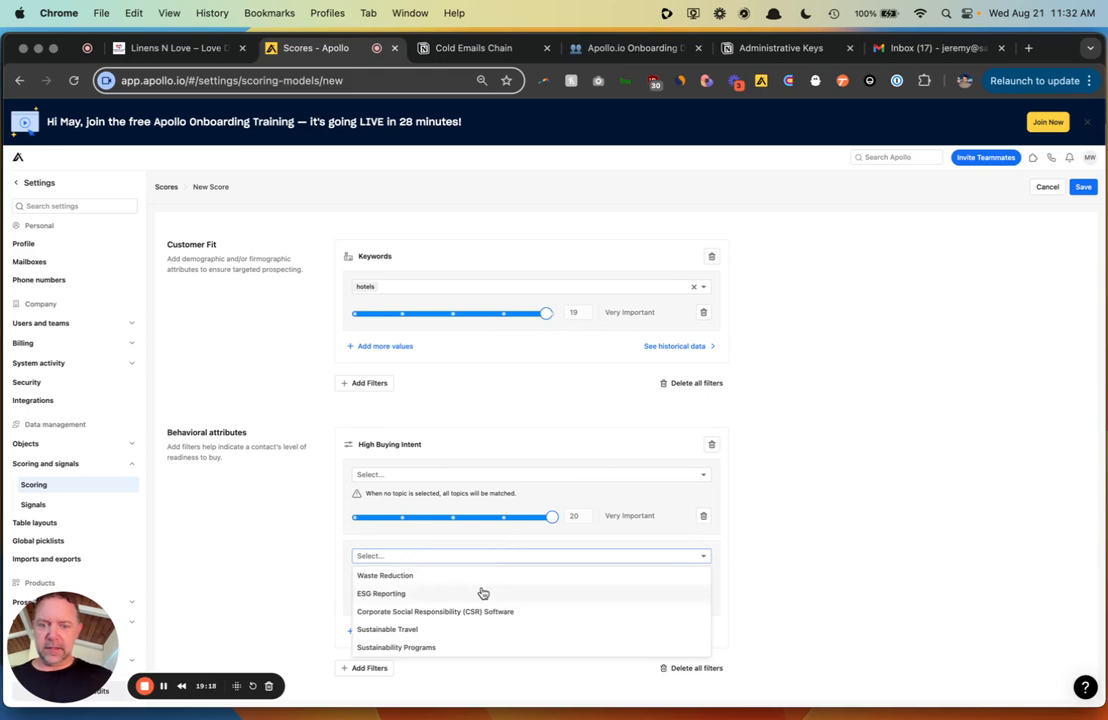
left_click(262, 549)
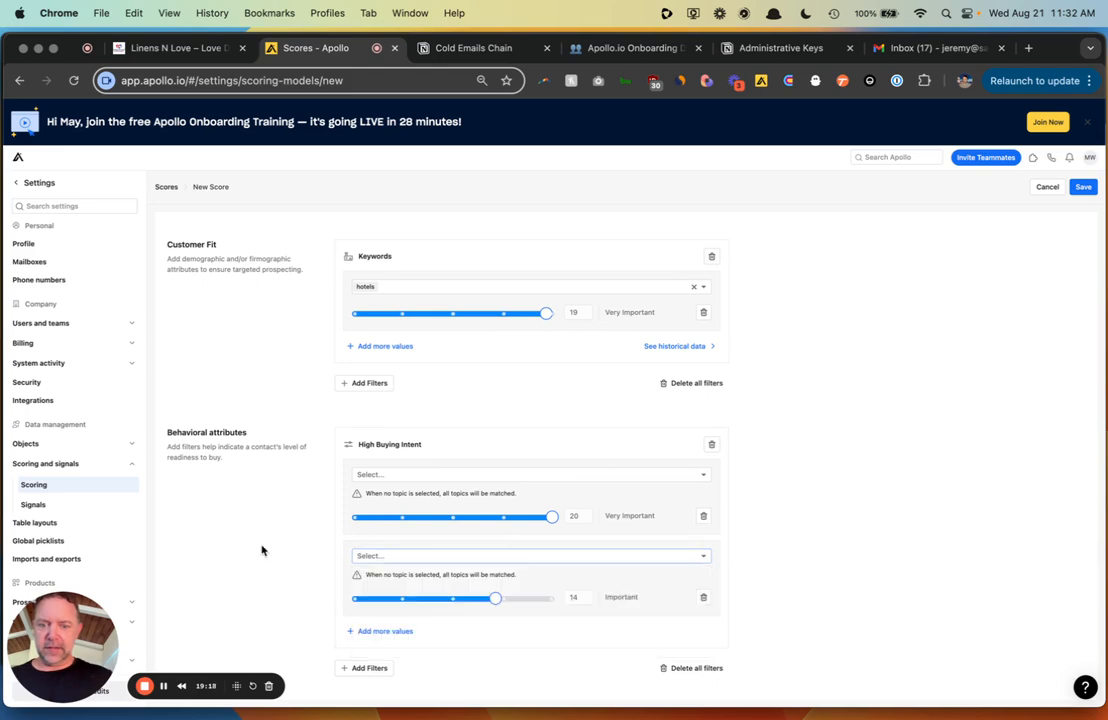
left_click(703, 599)
- Add a Medium Buying Intent filter weighted about 15
left_click(370, 668)
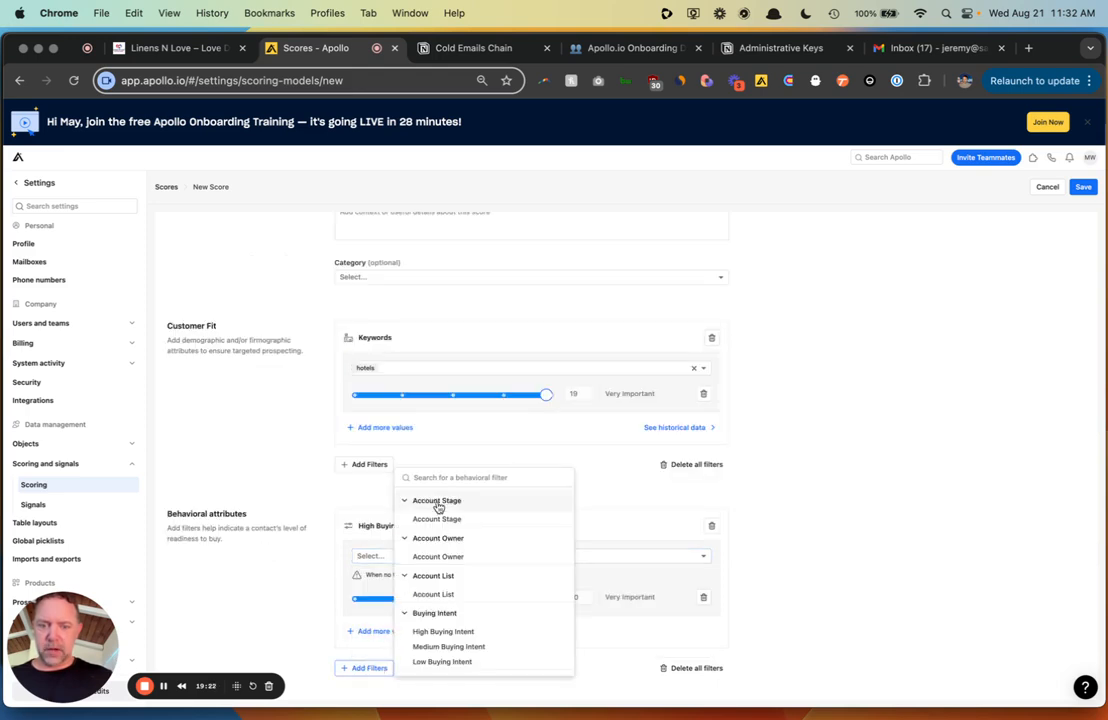
left_click(463, 647)
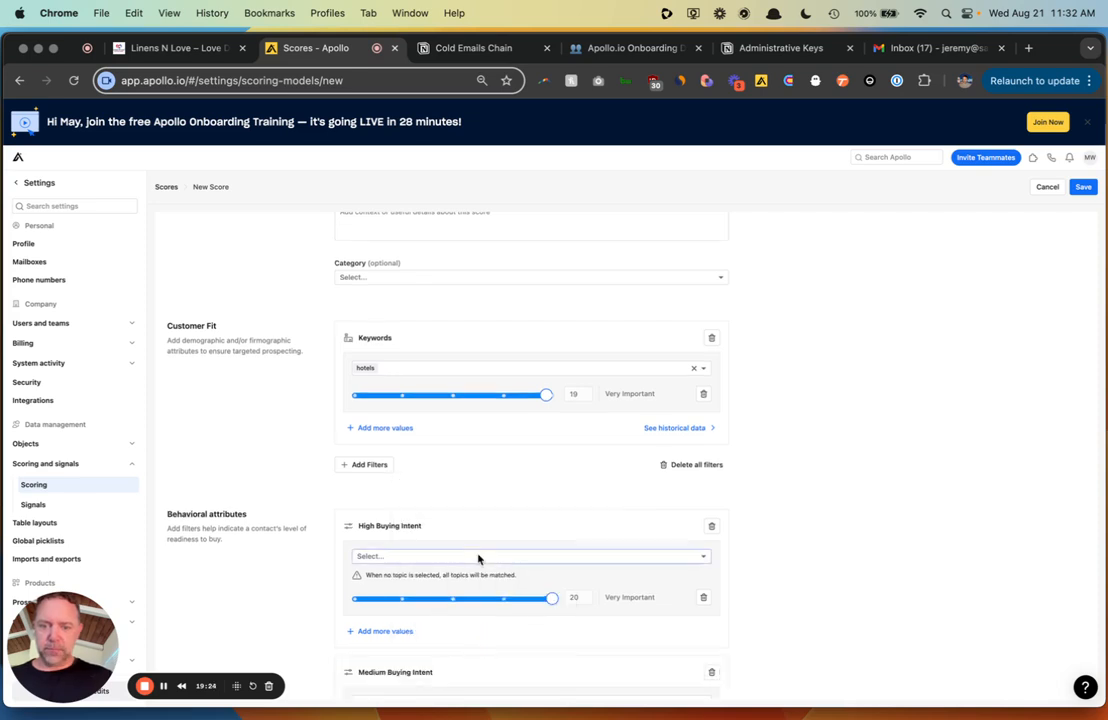
scroll(478, 560, "down", 3)
left_click(455, 555)
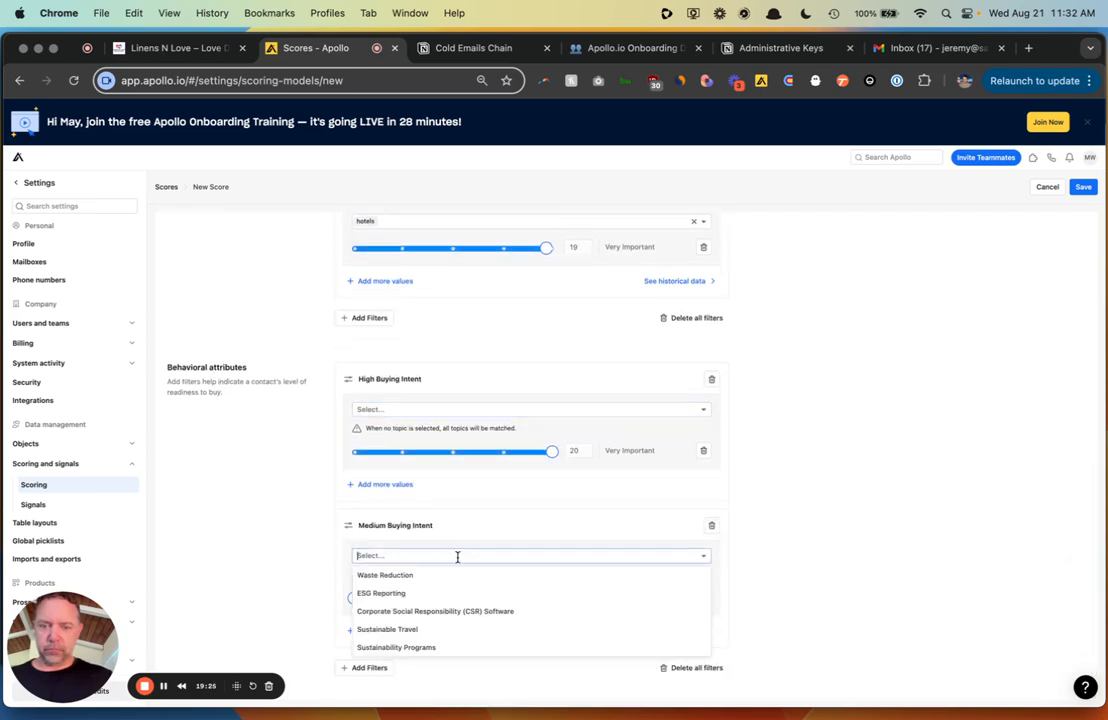
left_click(273, 556)
left_click_drag(358, 598, 506, 601)
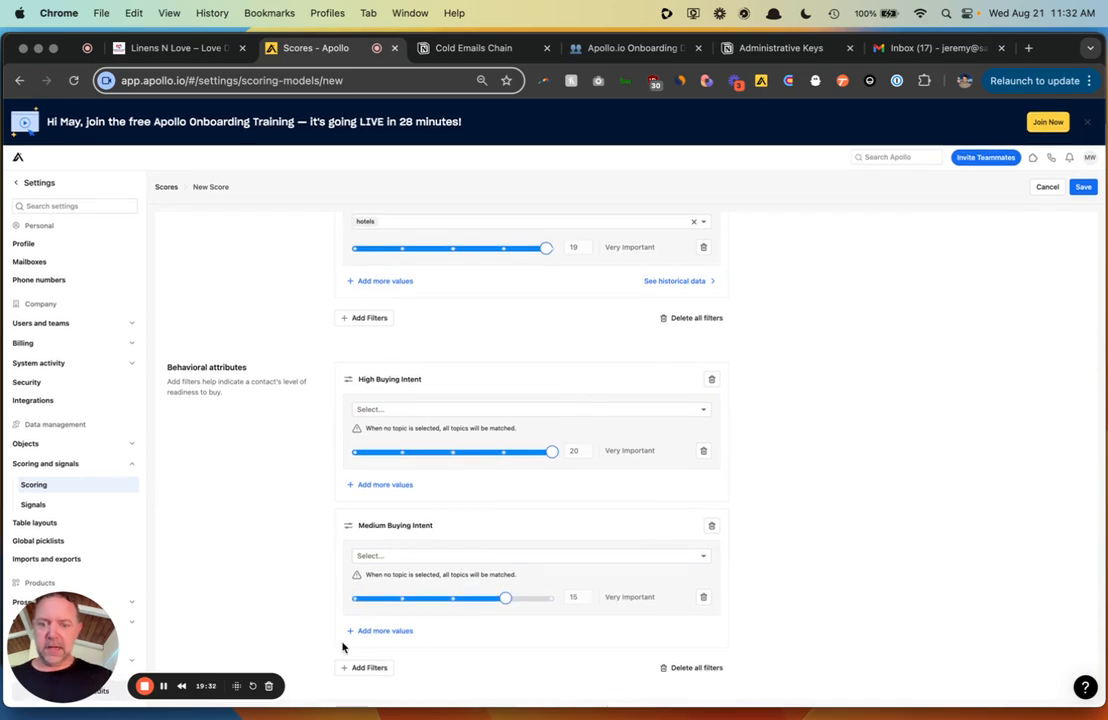
- Add an Account List filter for the Hotels list weighted 20
left_click(362, 666)
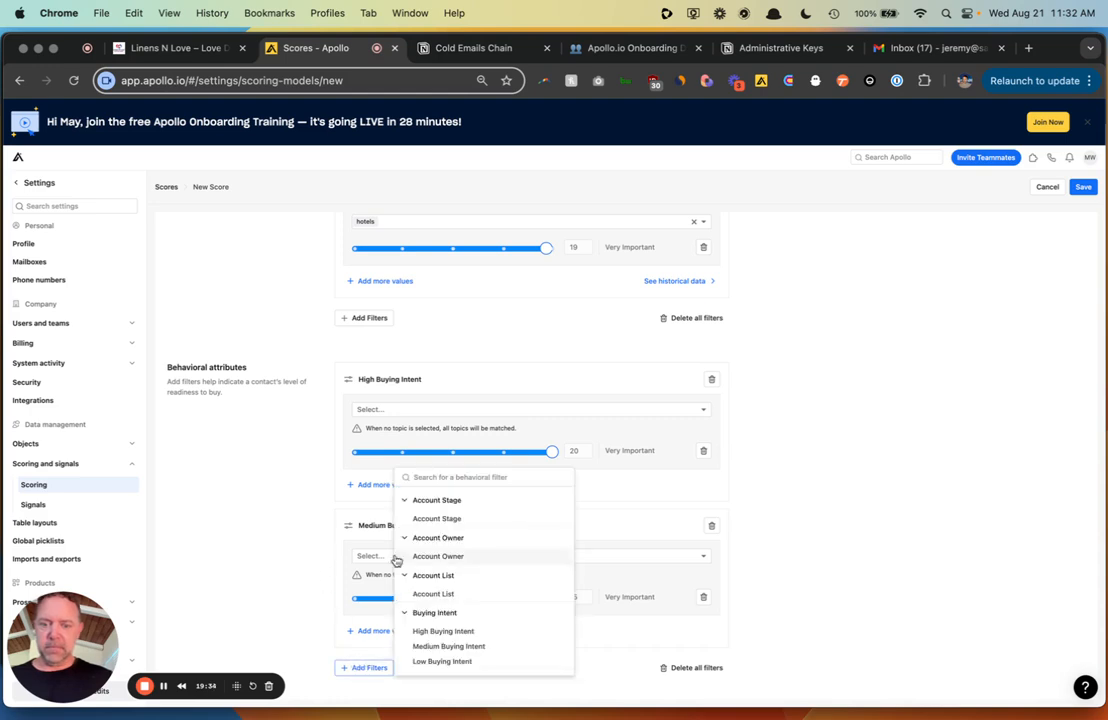
left_click(488, 593)
scroll(487, 594, "down", 3)
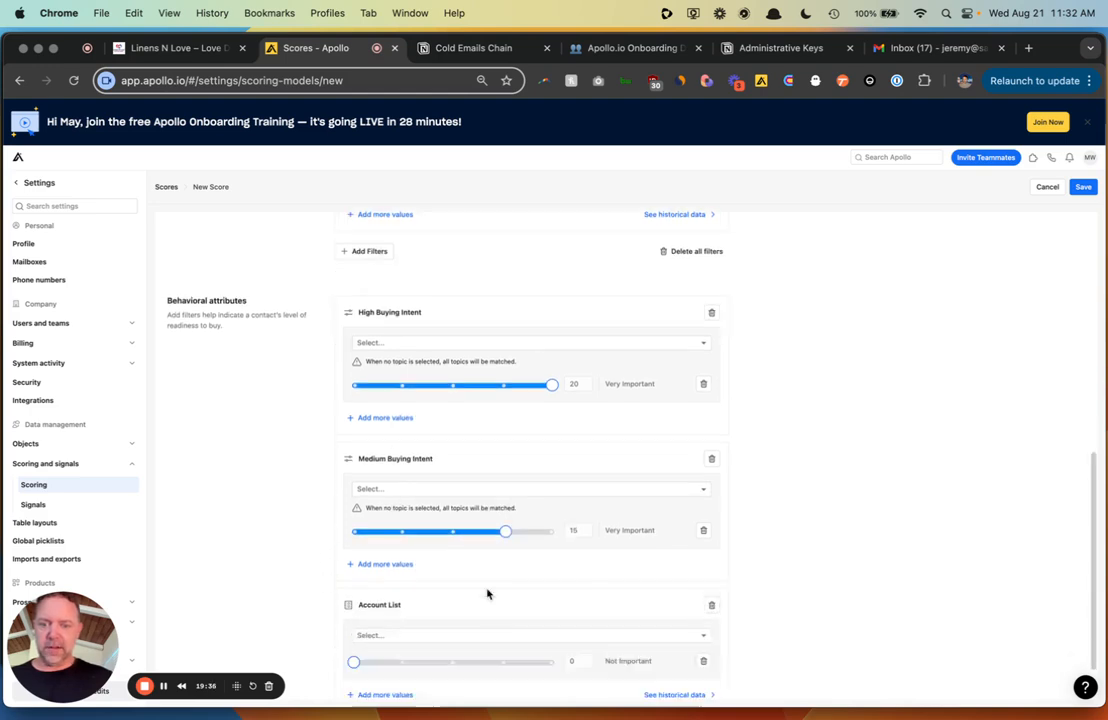
left_click(455, 572)
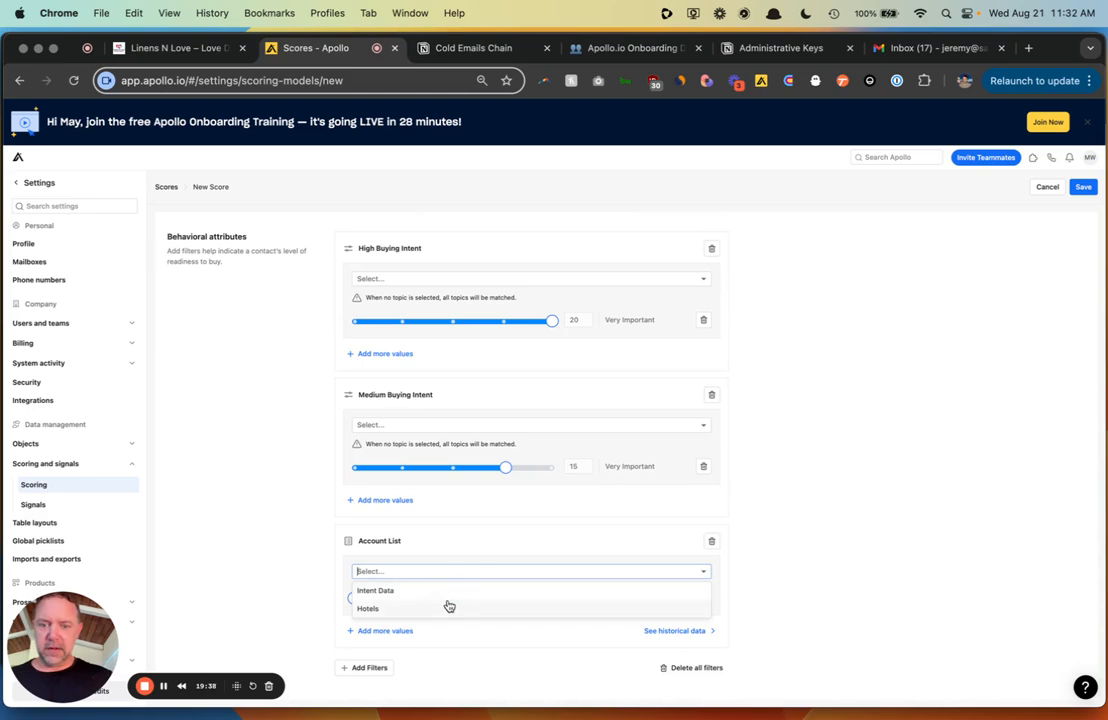
left_click(449, 607)
left_click_drag(354, 597, 658, 594)
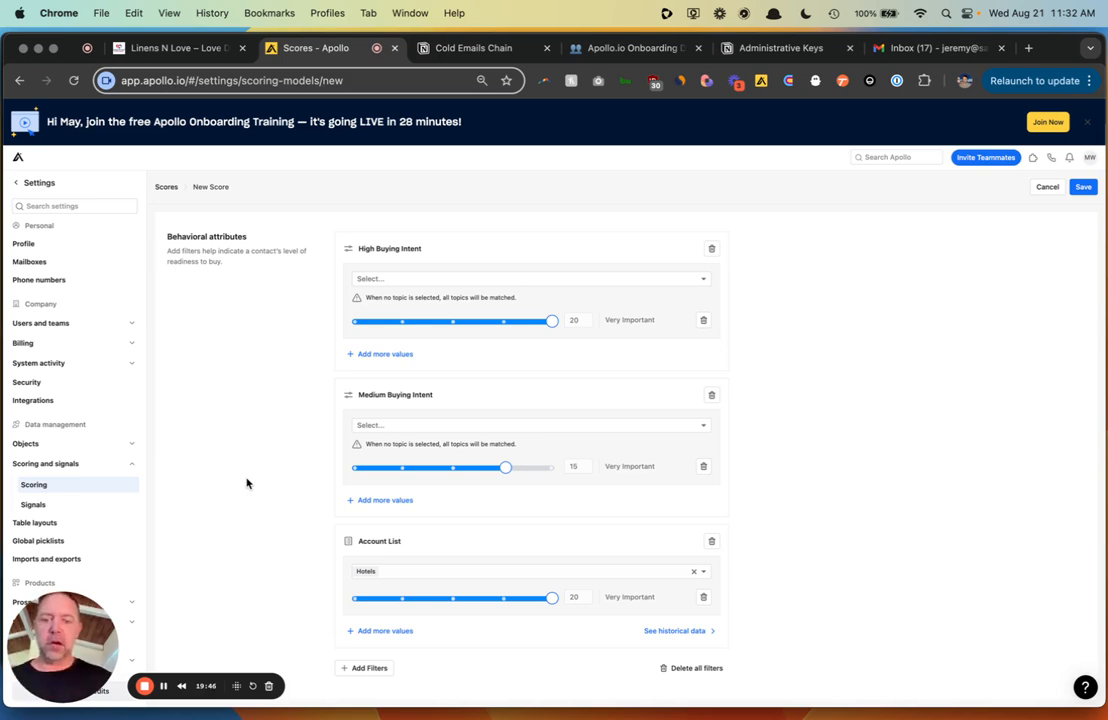
left_click(368, 667)
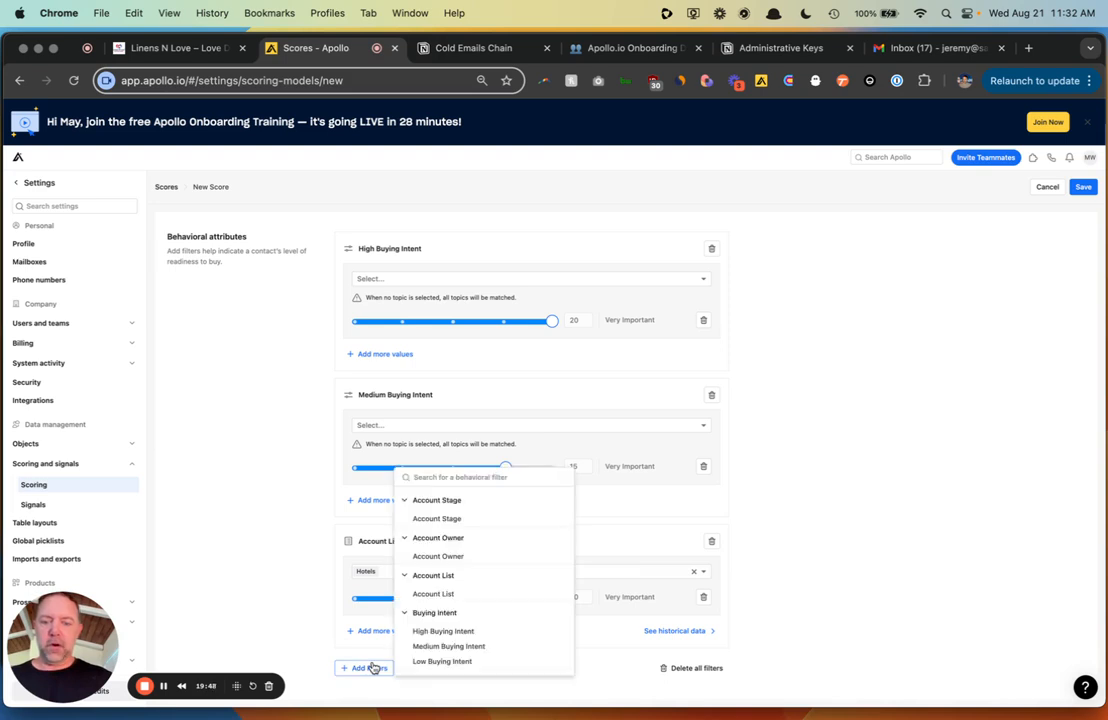
scroll(470, 586, "down", 1)
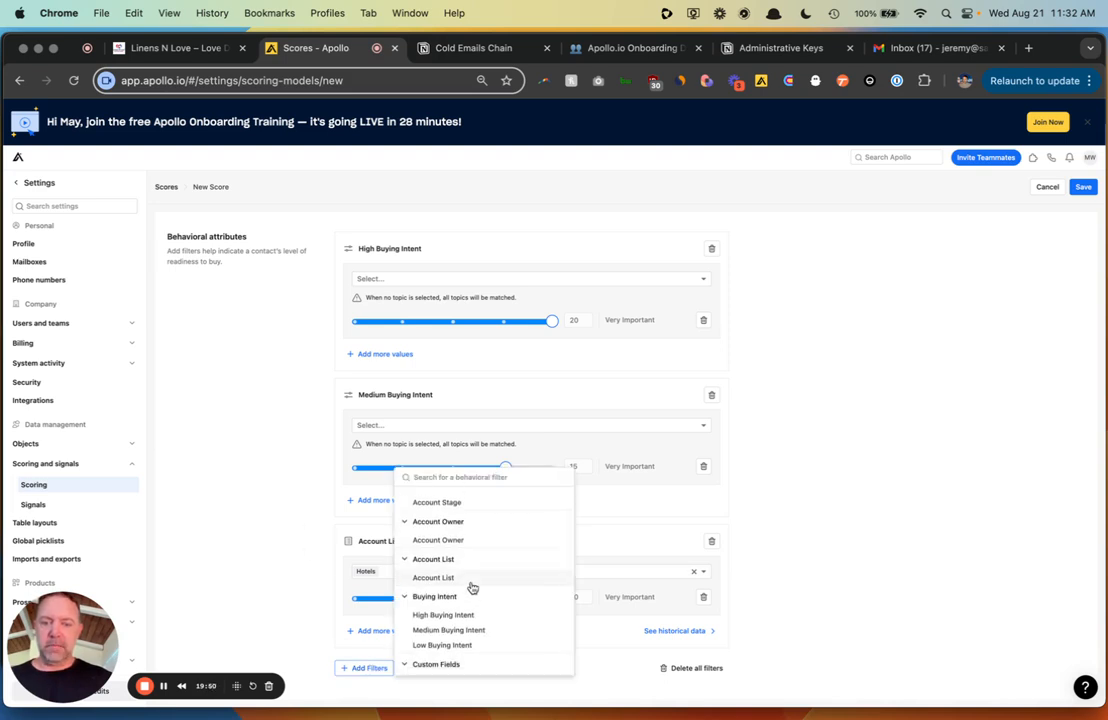
scroll(470, 586, "up", 2)
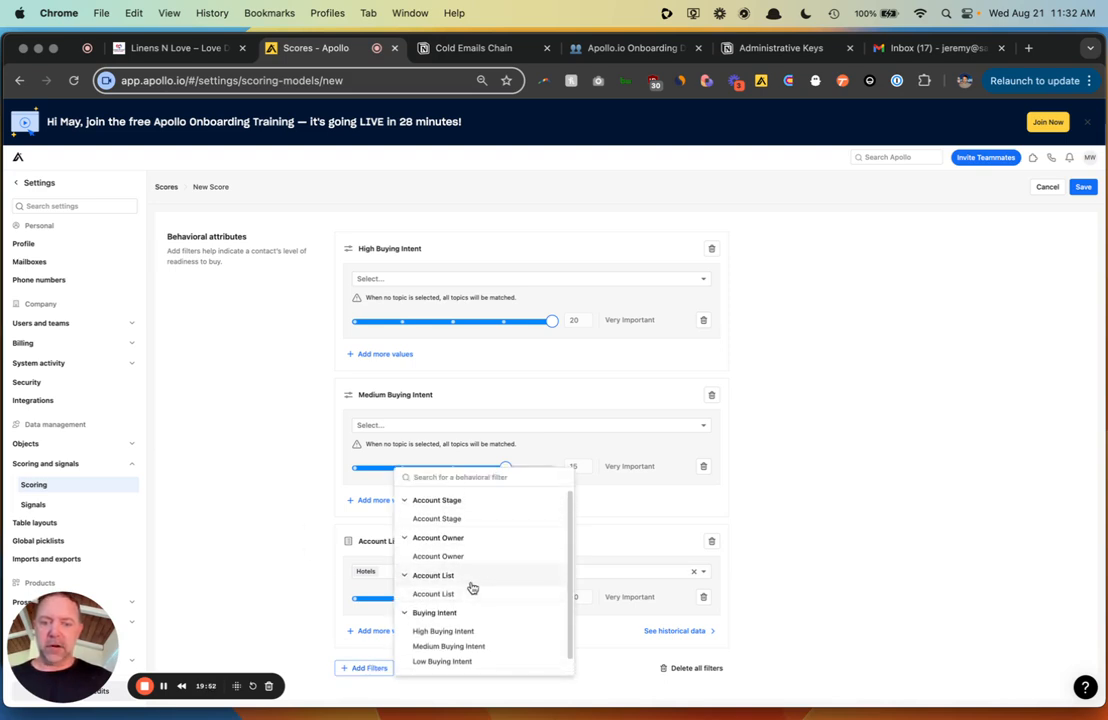
scroll(226, 488, "up", 3)
scroll(226, 488, "up", 3)
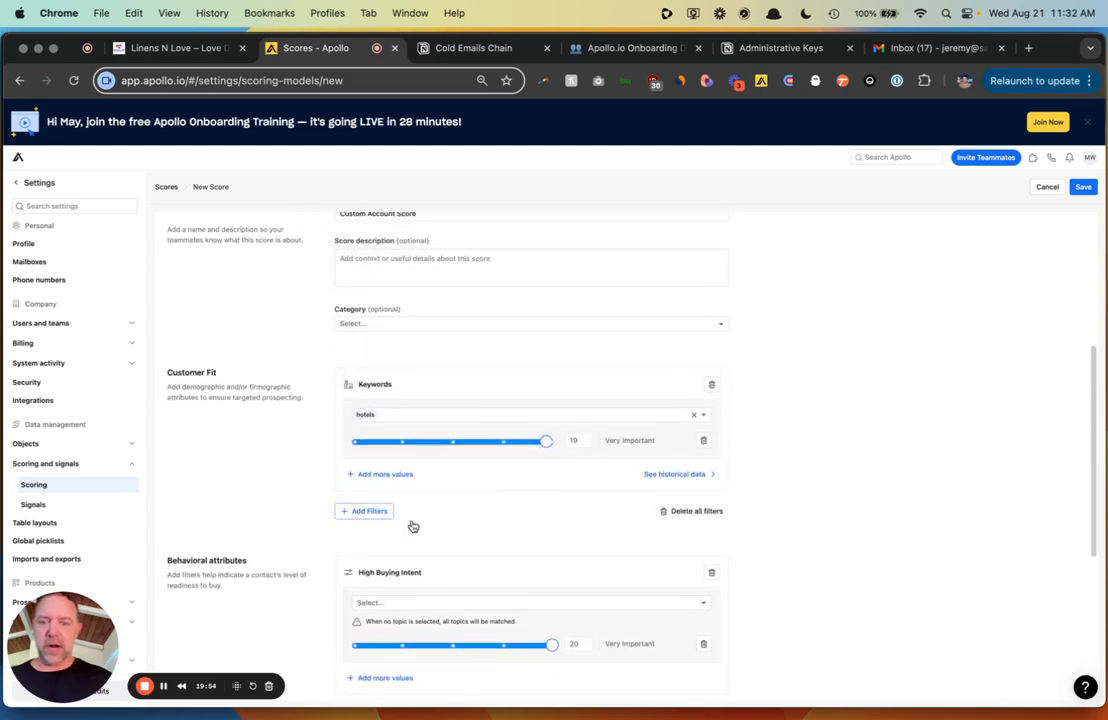
- Add a # Retail Locations filter with Min 5, weighted 20 as Very Important
left_click(366, 511)
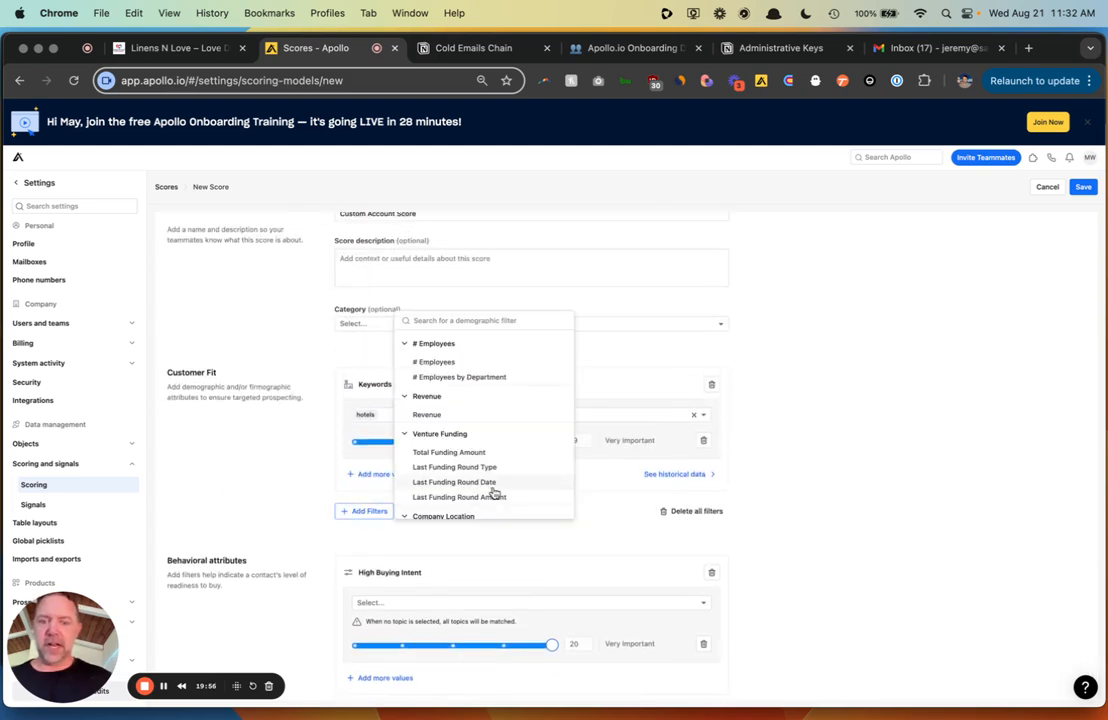
scroll(493, 493, "down", 4)
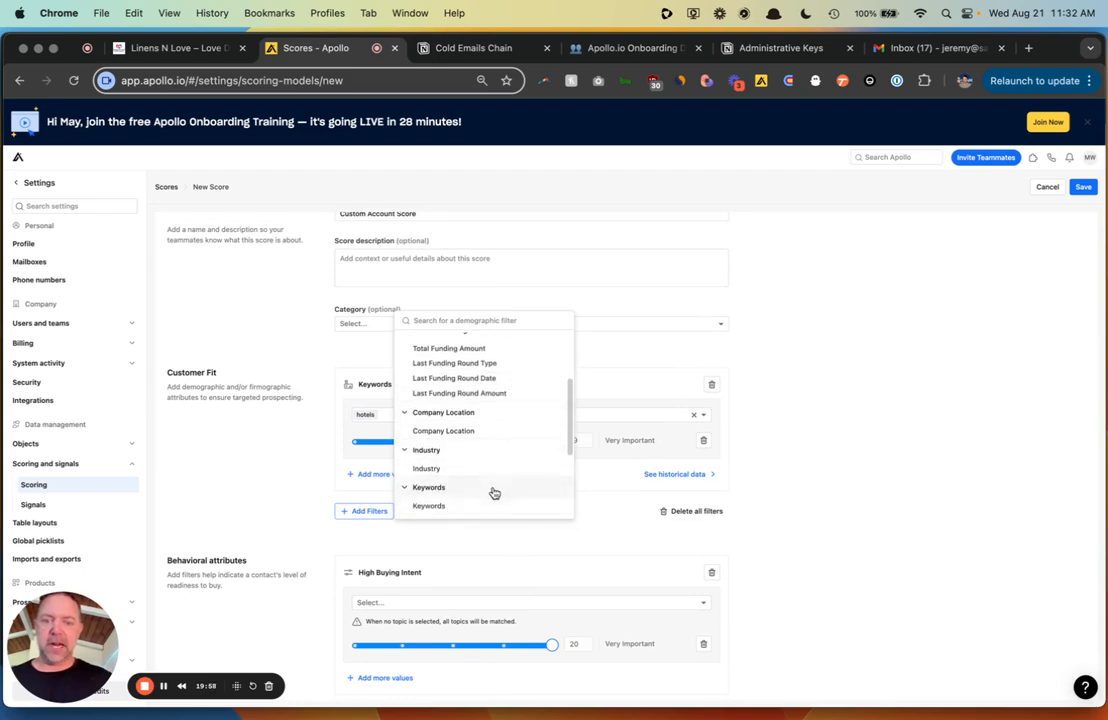
scroll(492, 492, "down", 3)
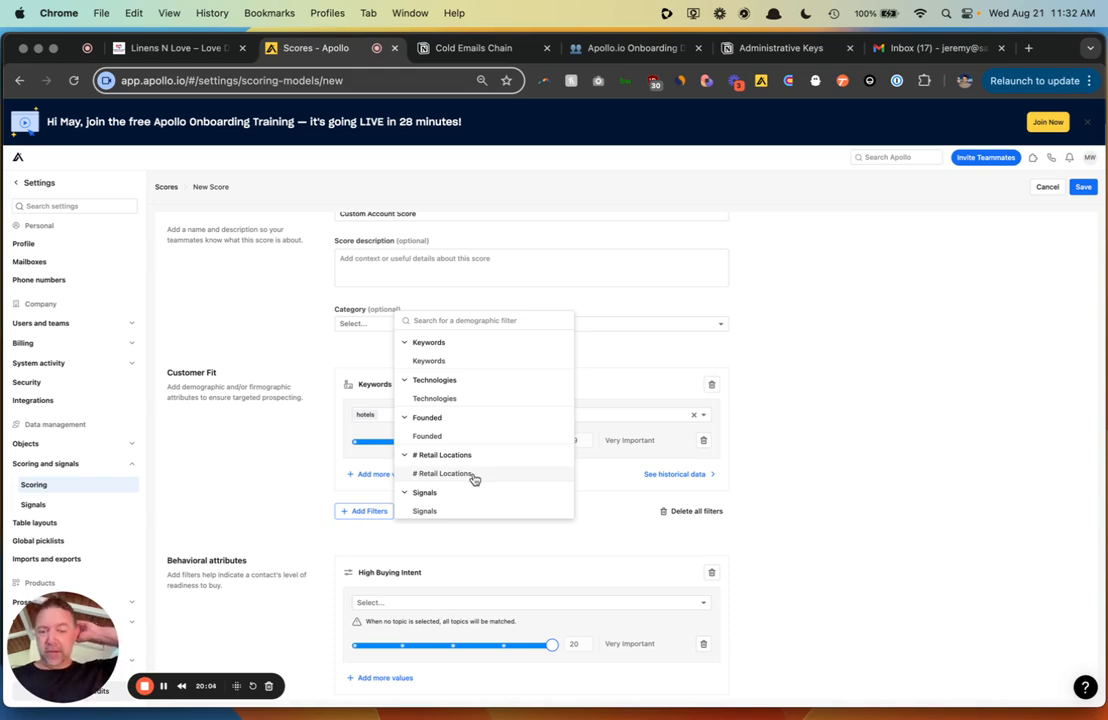
left_click(474, 478)
scroll(189, 440, "down", 3)
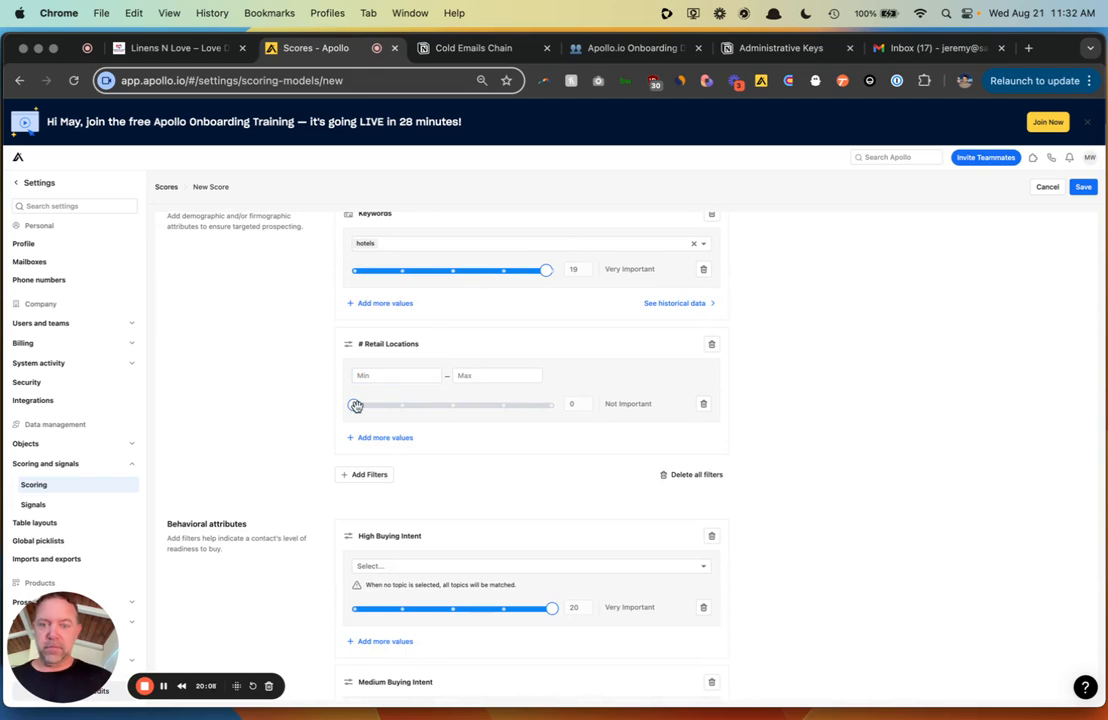
left_click(378, 375)
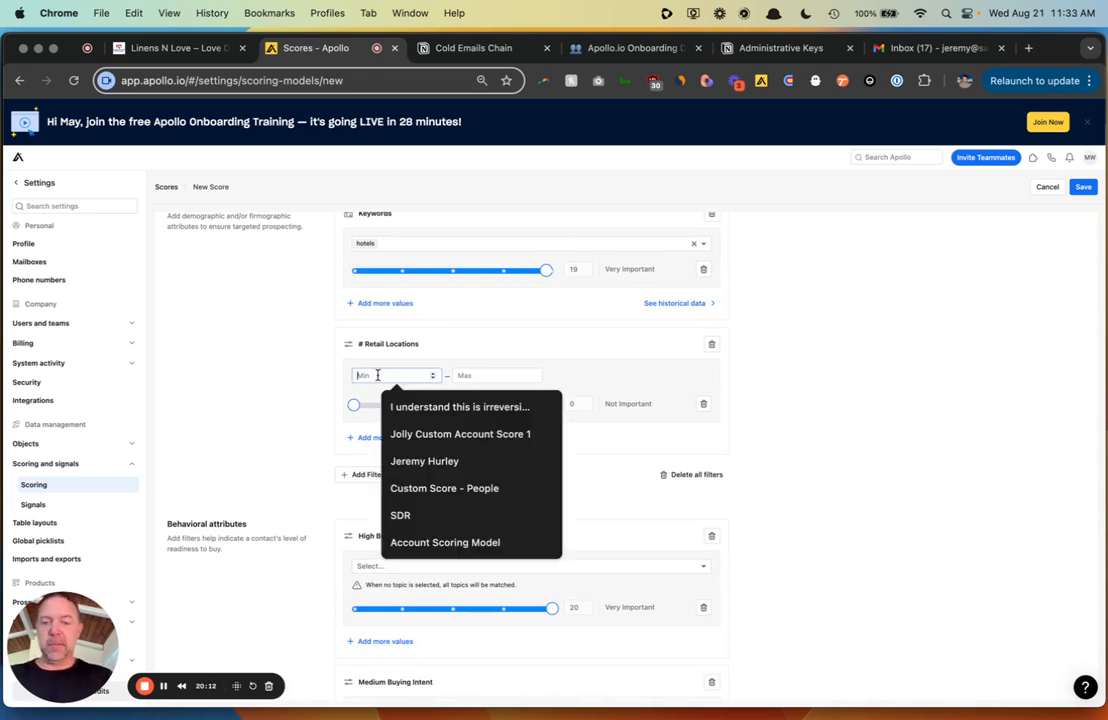
type("5")
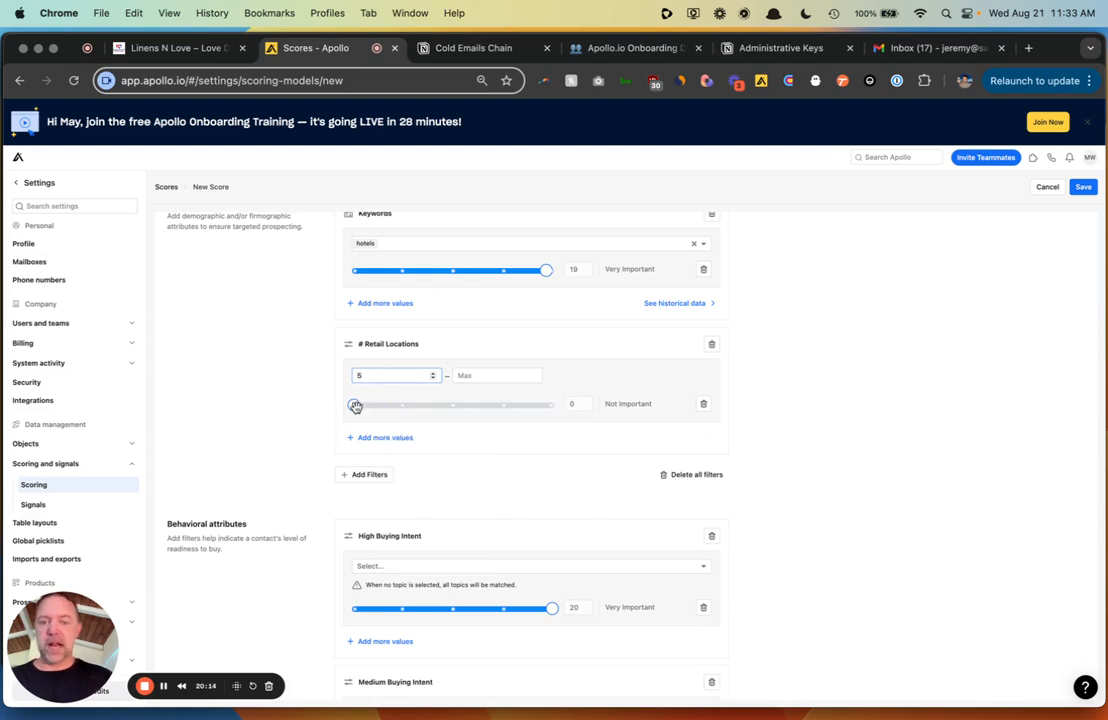
left_click_drag(355, 406, 593, 423)
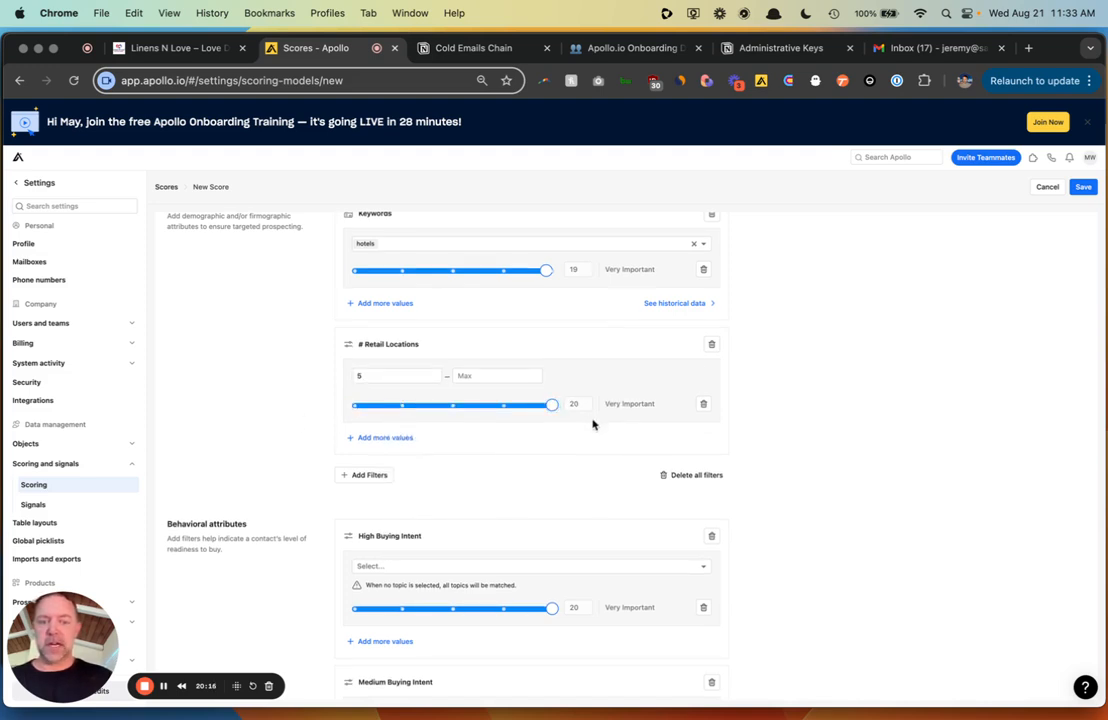
- Save the Custom Account Score and render its distribution over saved accounts
left_click(1085, 189)
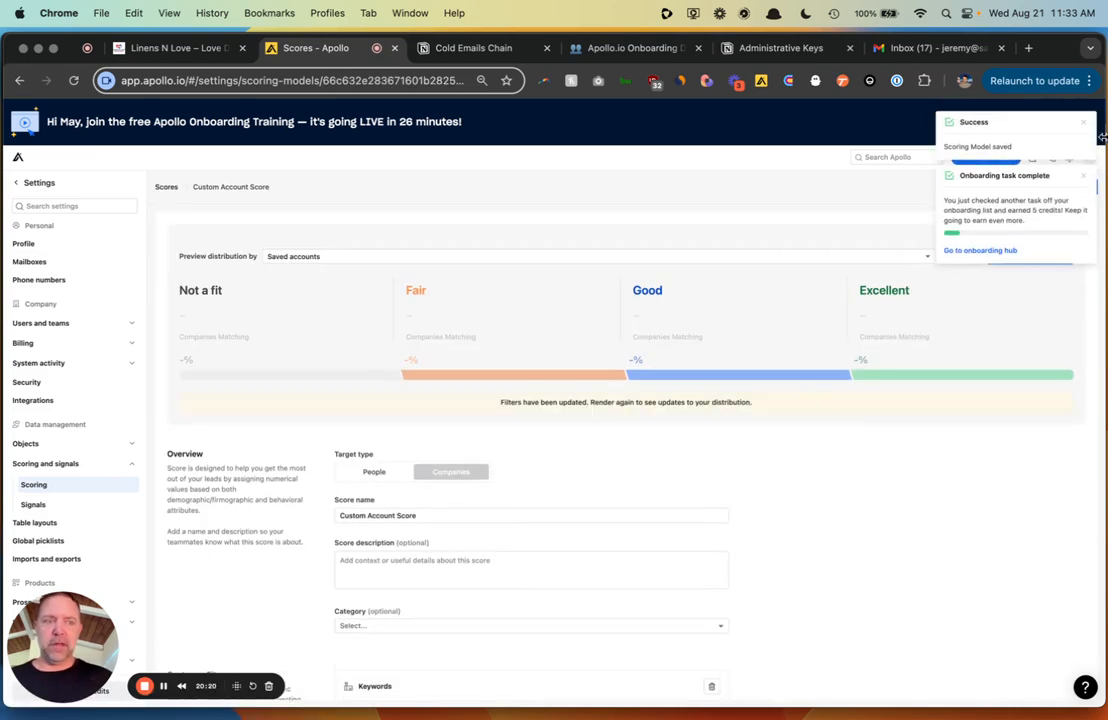
left_click(1085, 124)
left_click(1085, 124)
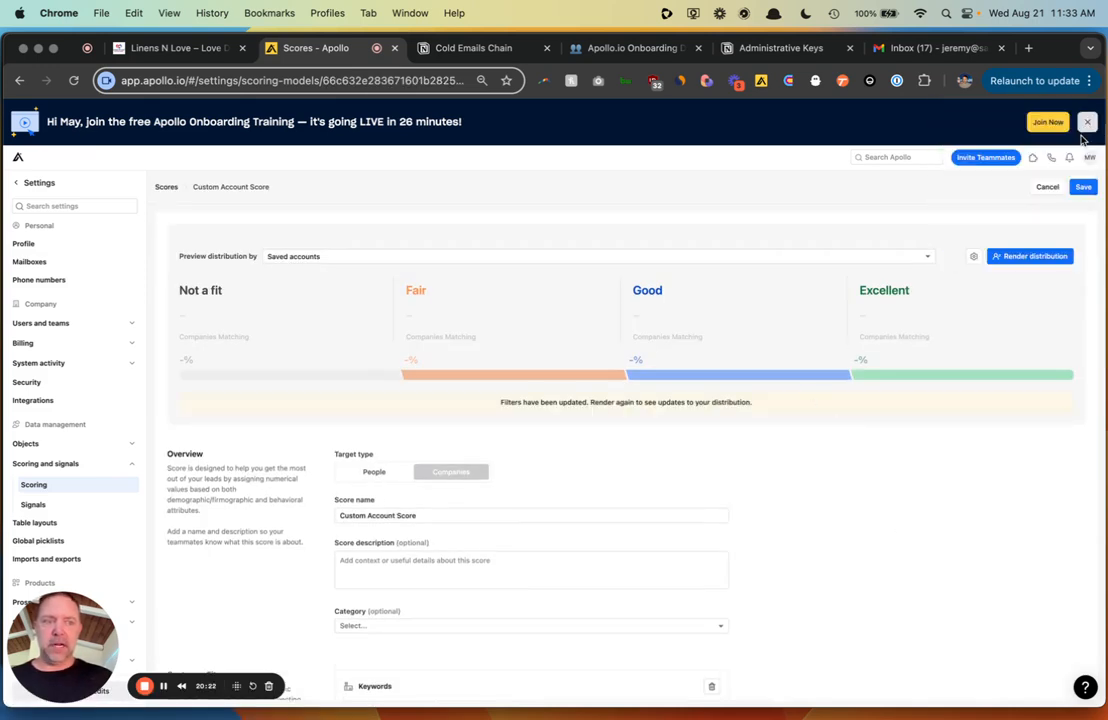
left_click(1040, 258)
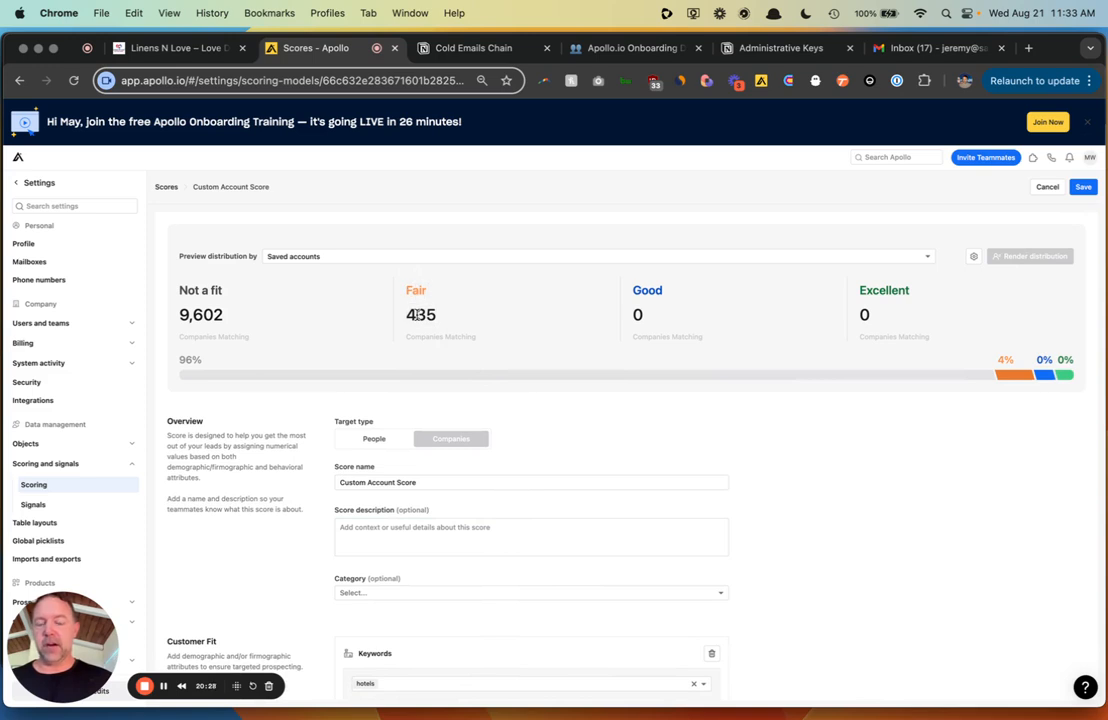
- Set the Excellent category to start at 70% and Good at 60%
left_click(973, 256)
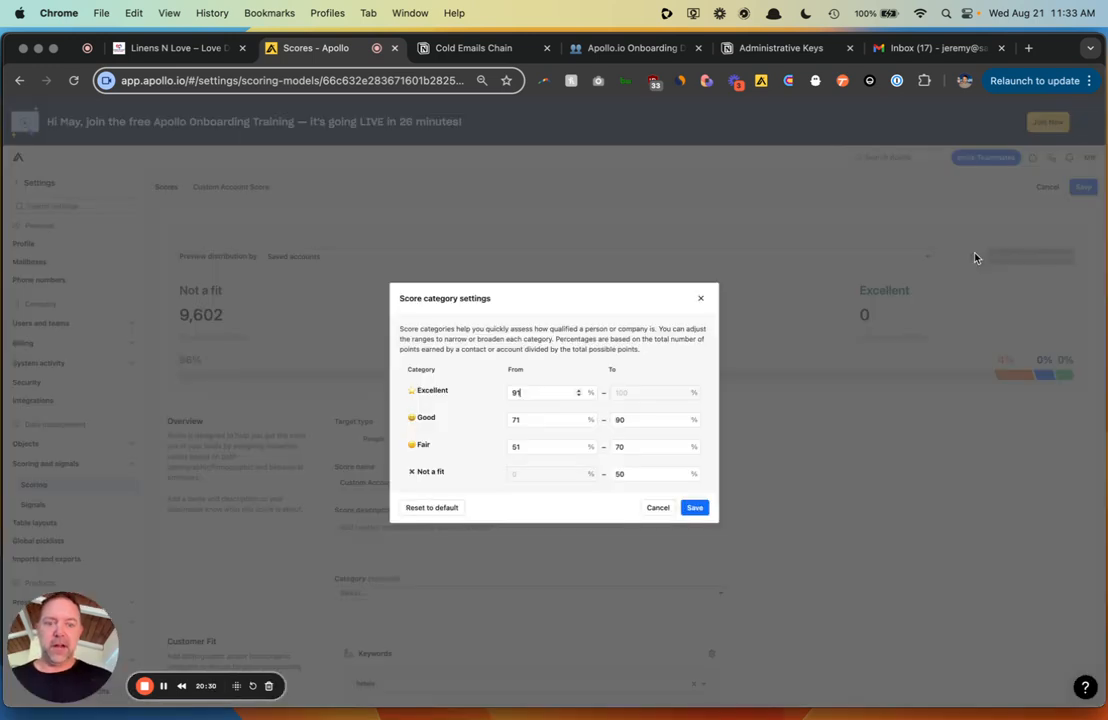
key("BackSpace")
key("BackSpace")
type("70")
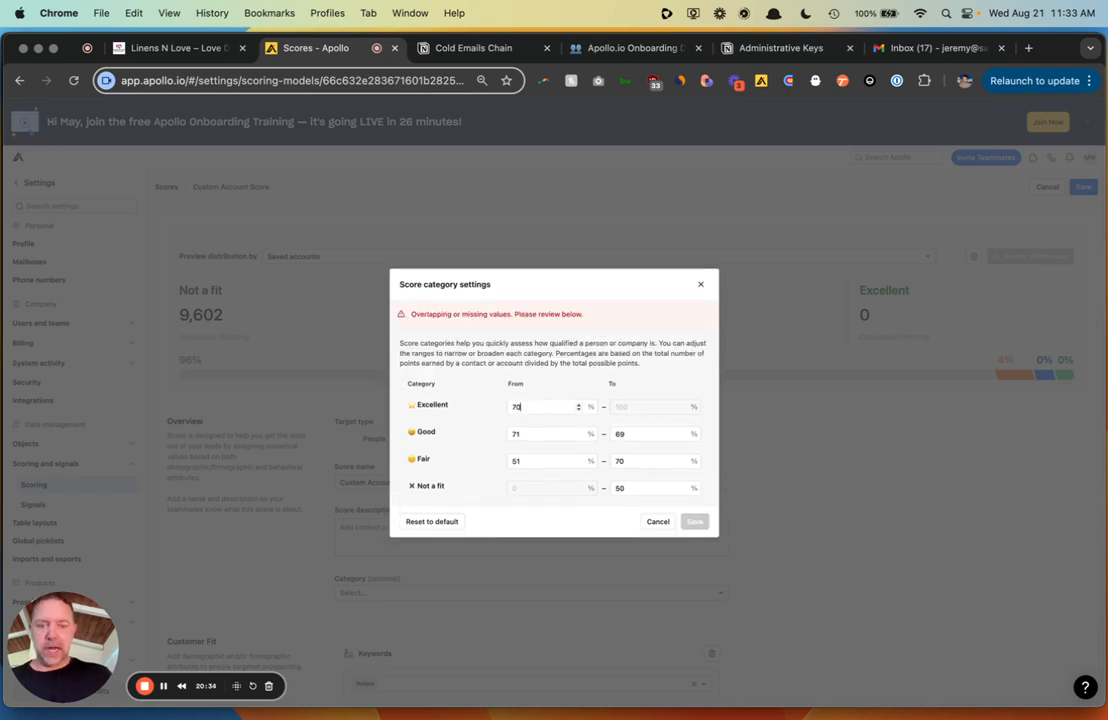
left_click(530, 431)
key("BackSpace")
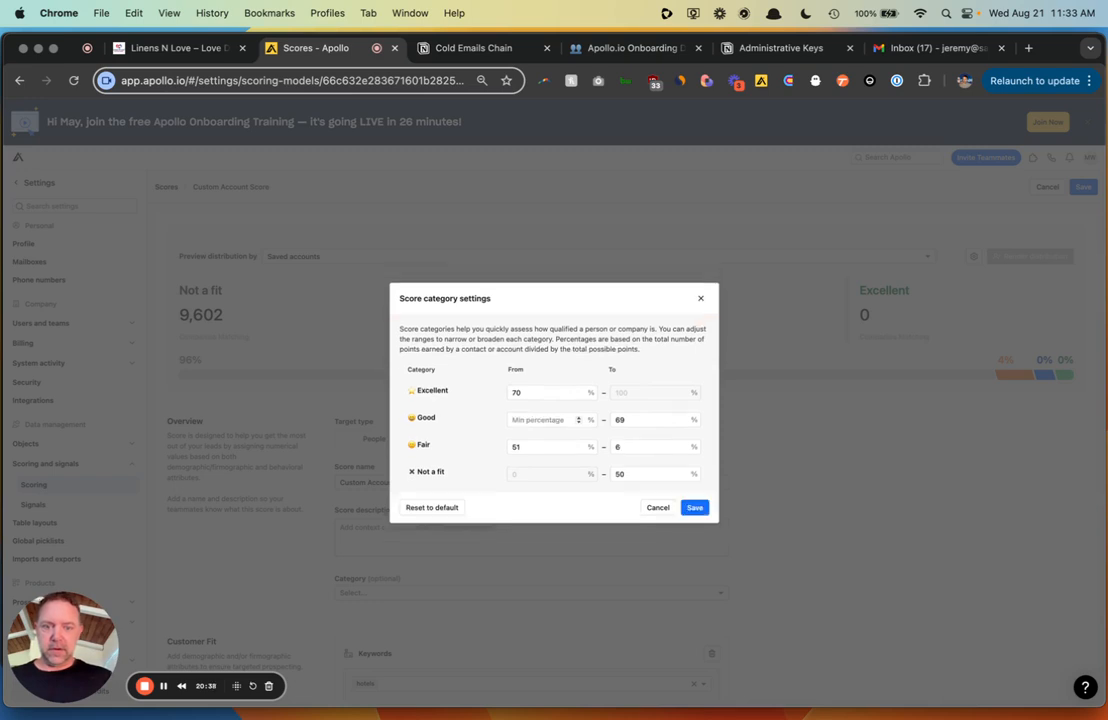
type("60")
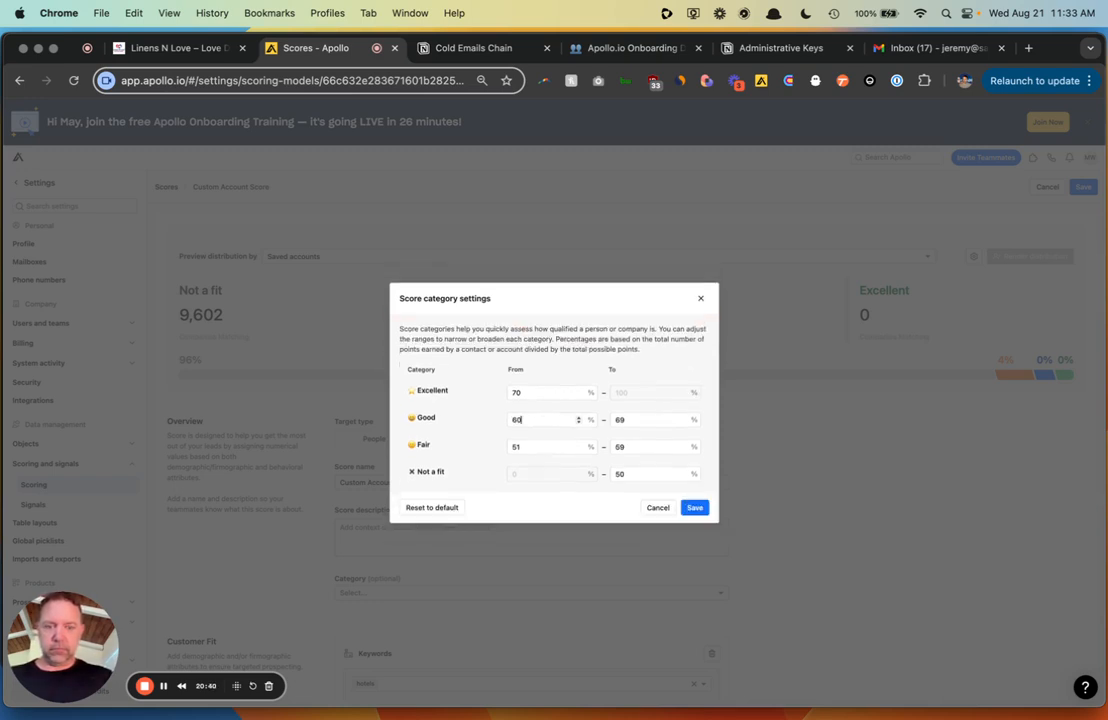
left_click(470, 450)
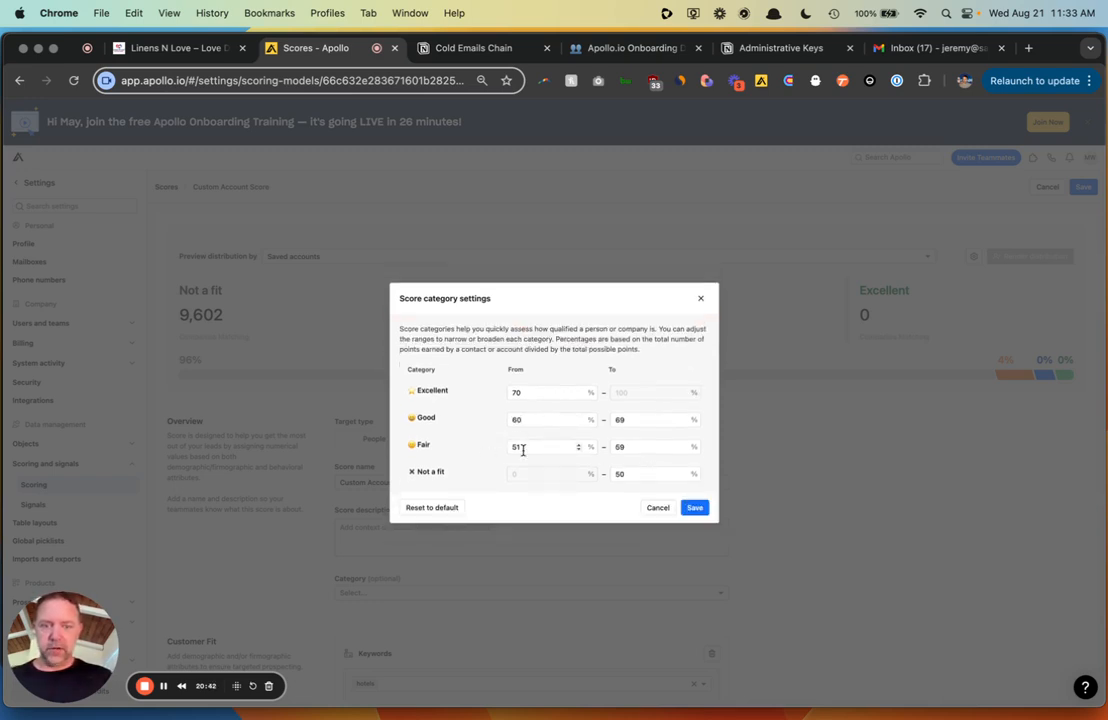
left_click(700, 509)
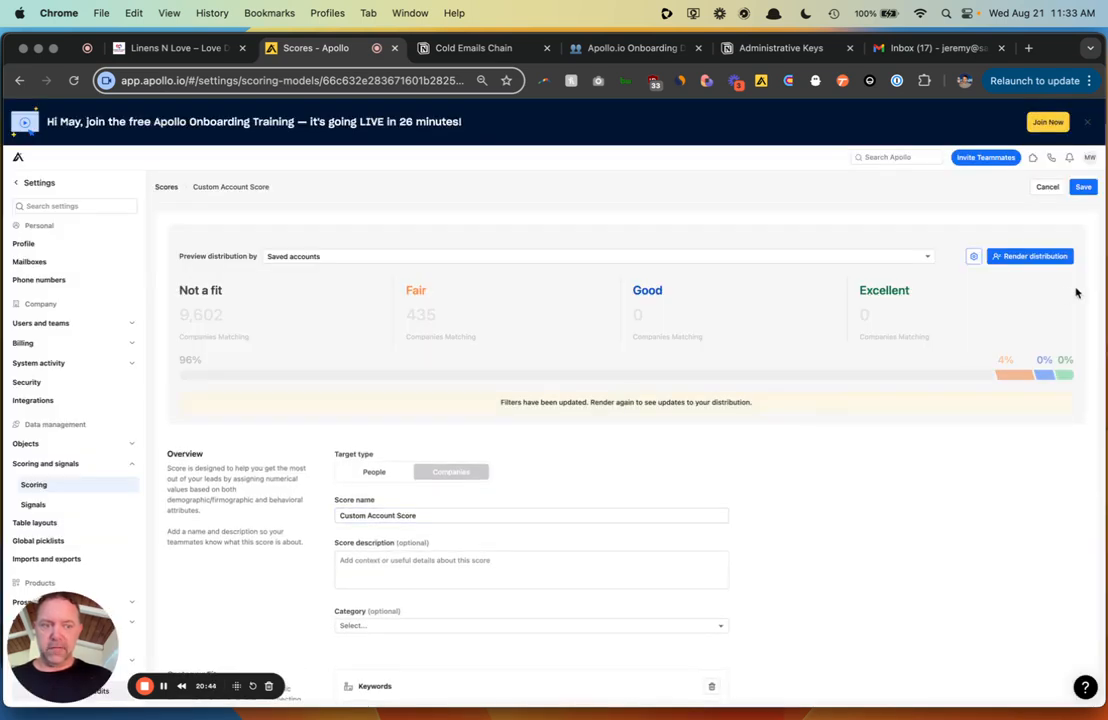
left_click(1050, 256)
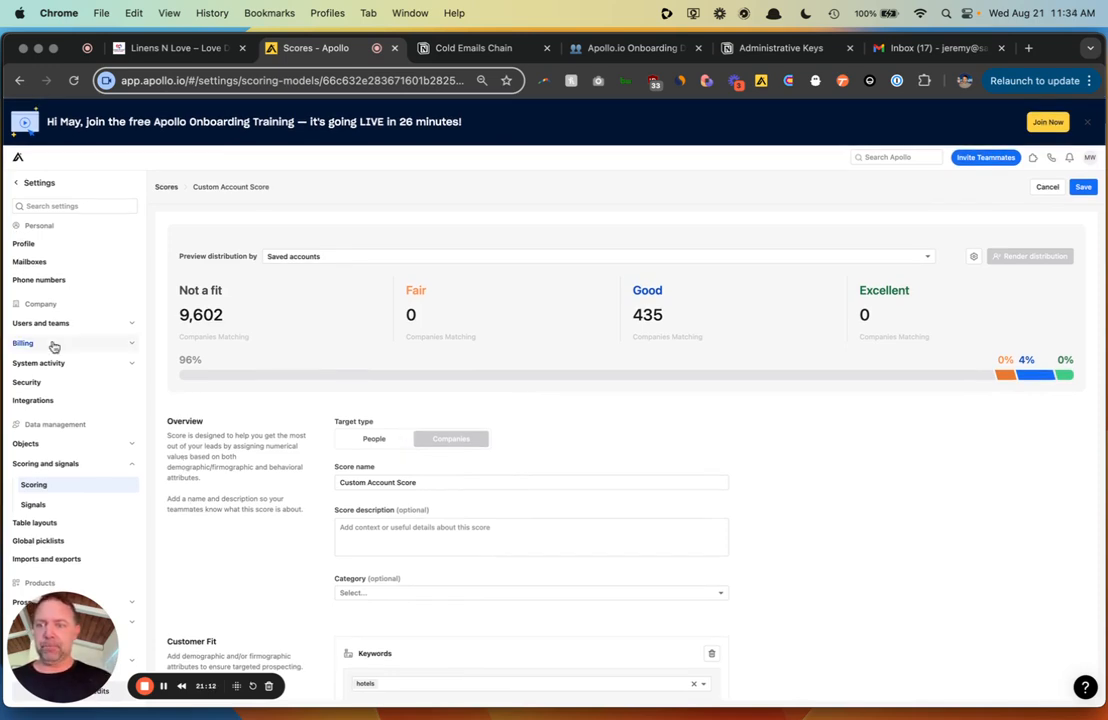
- Leave the scoring settings and return to the Apollo home page
left_click(18, 155)
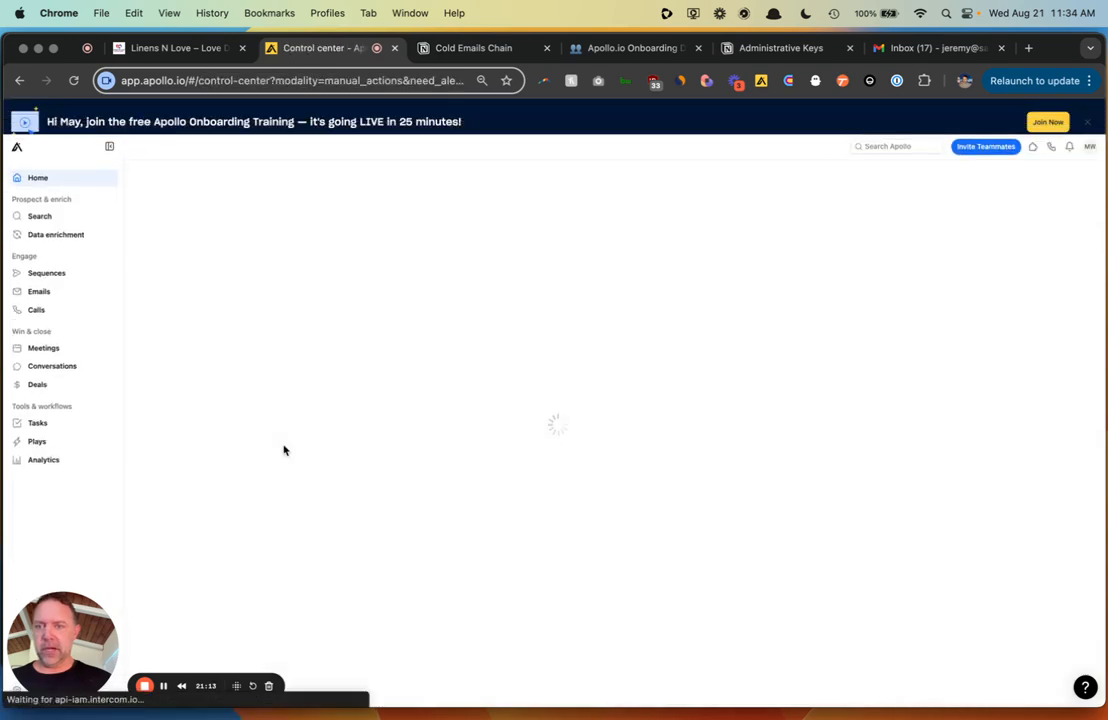
- On the Sequences page, create a from-scratch sequence named 'General Outreach', skipping the prebuilt templates
left_click(47, 281)
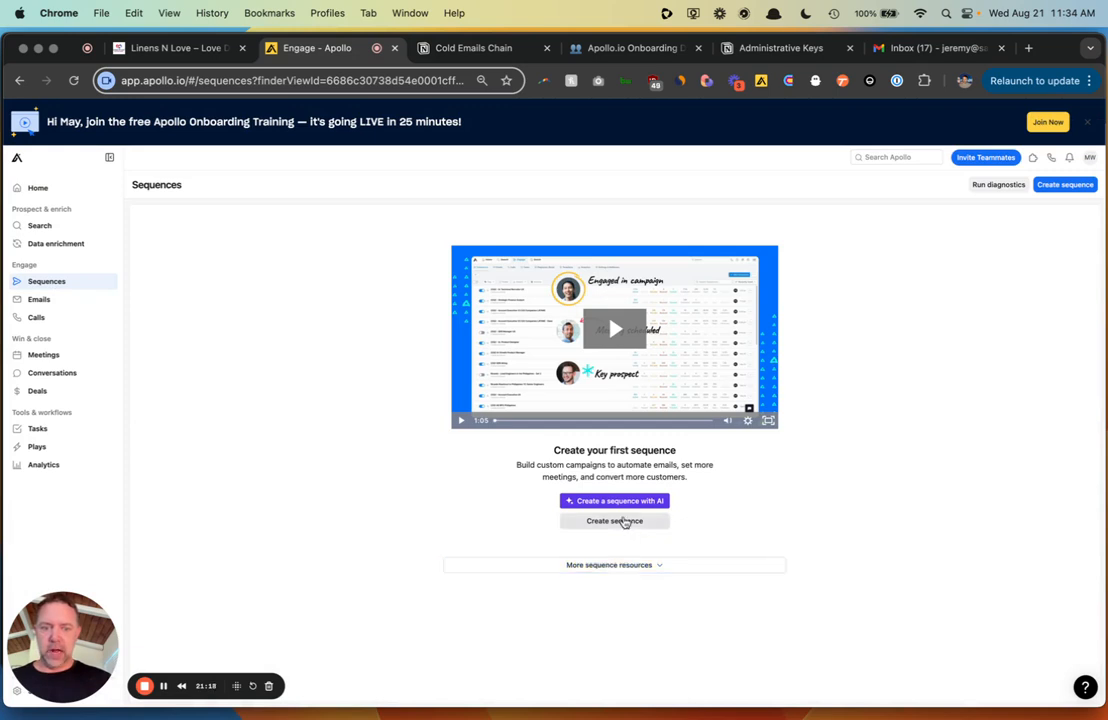
left_click(623, 521)
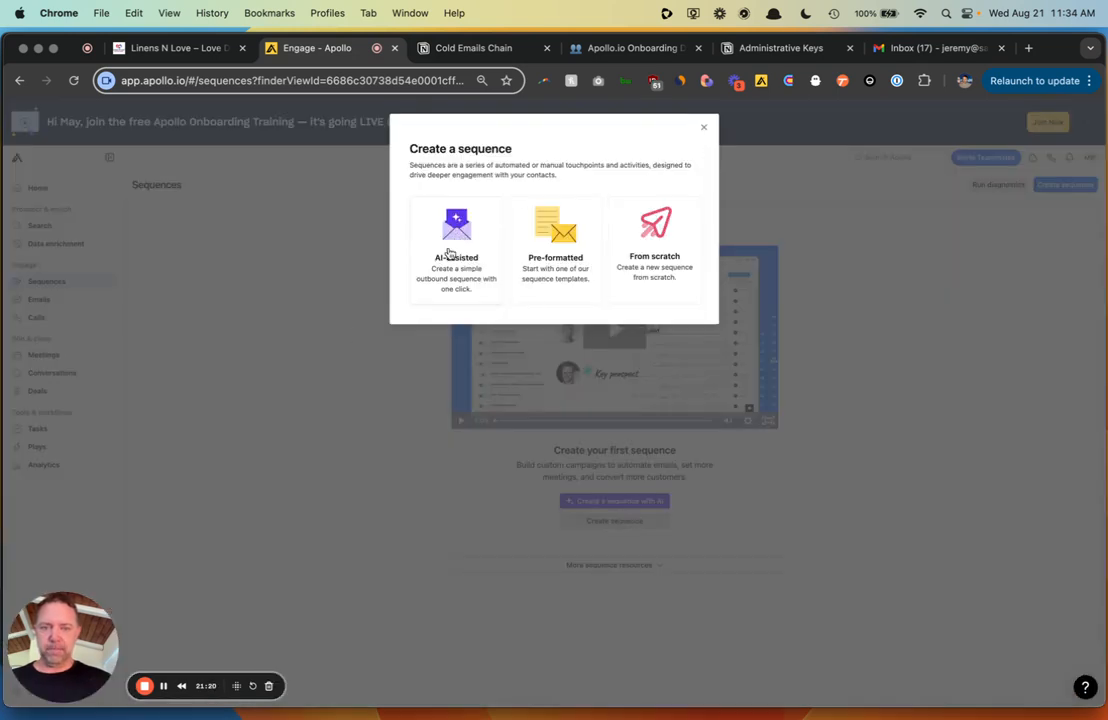
left_click(540, 252)
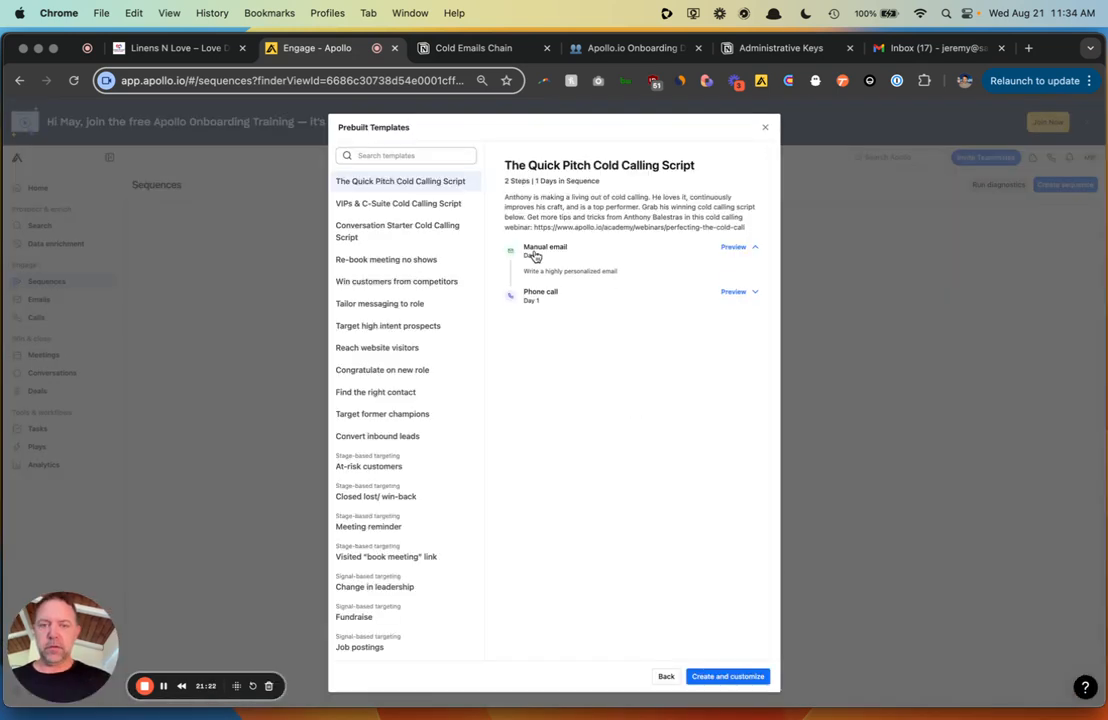
left_click(766, 128)
left_click(626, 522)
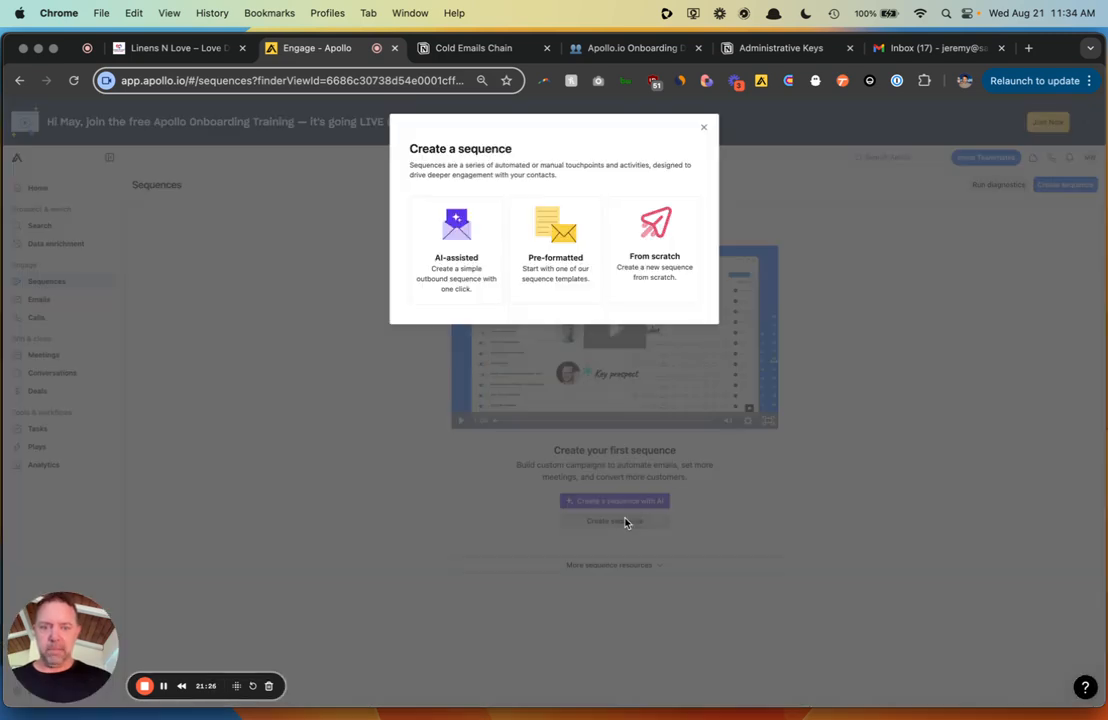
left_click(645, 265)
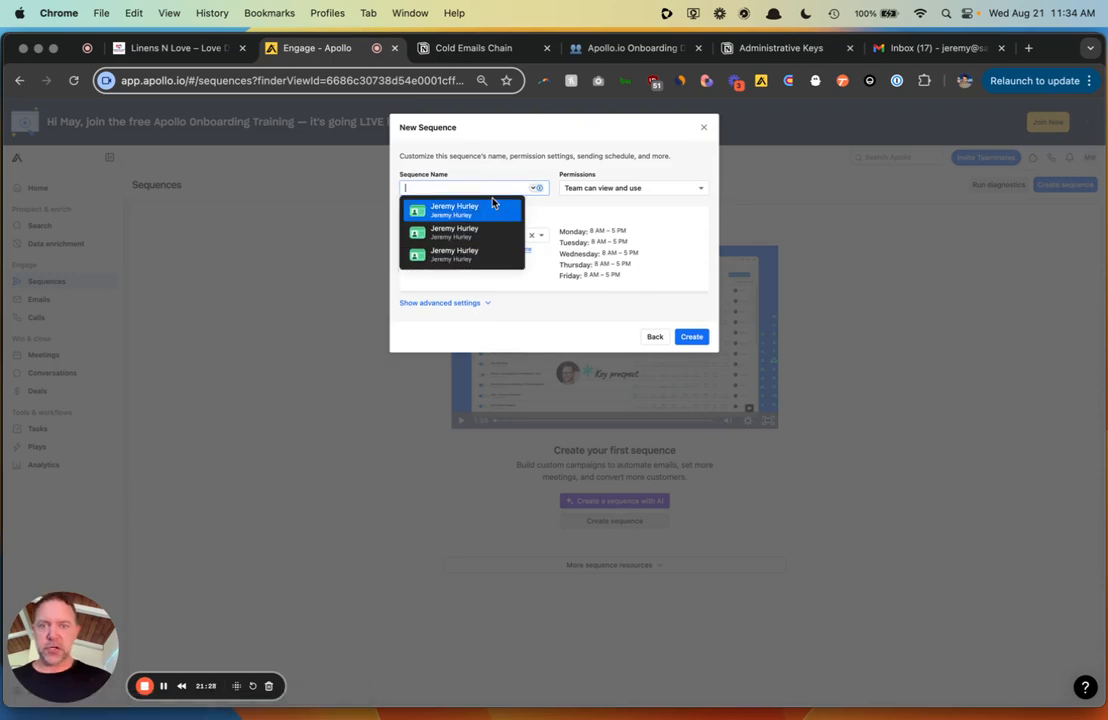
type("General")
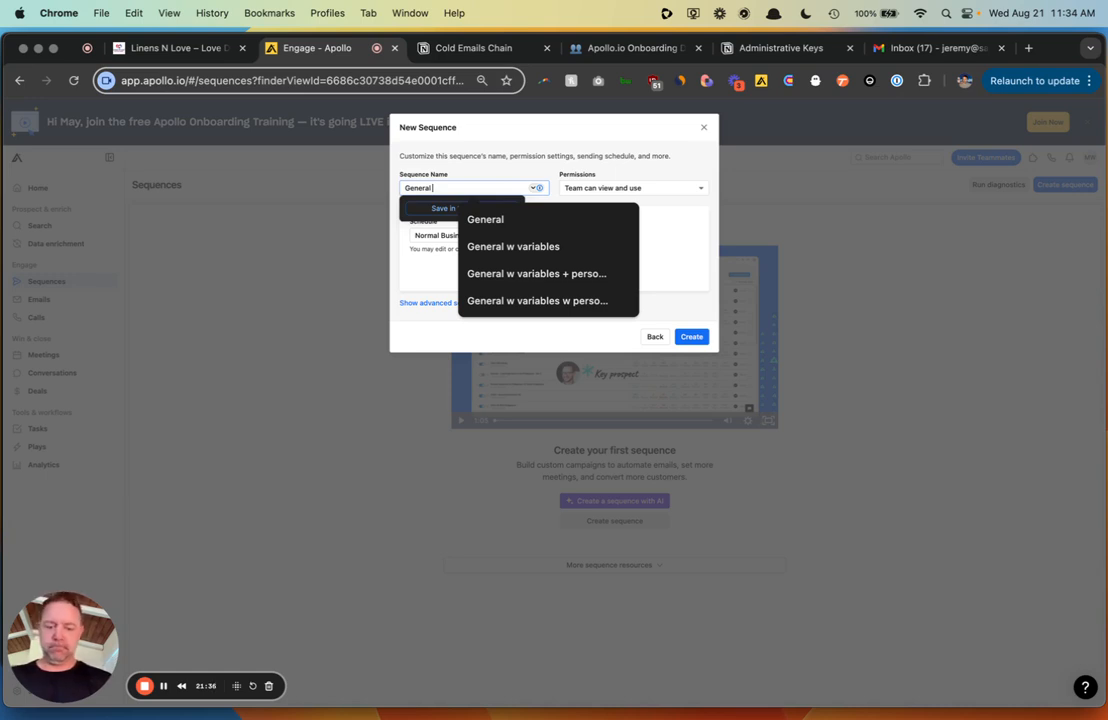
type("Outre")
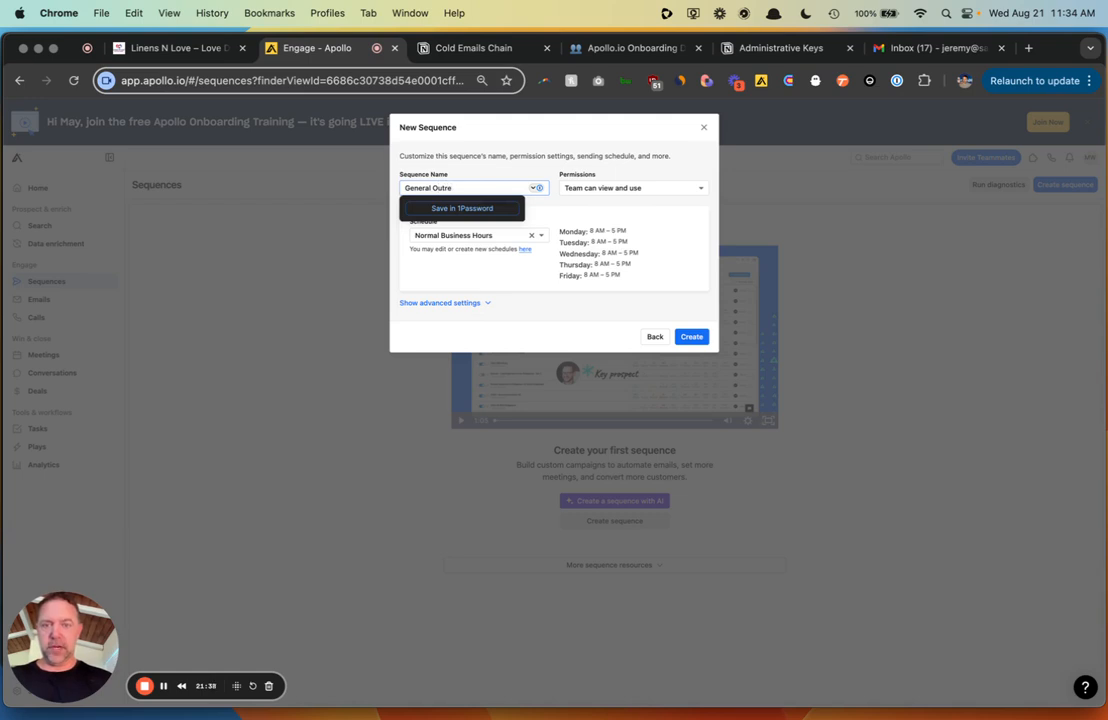
type("ach")
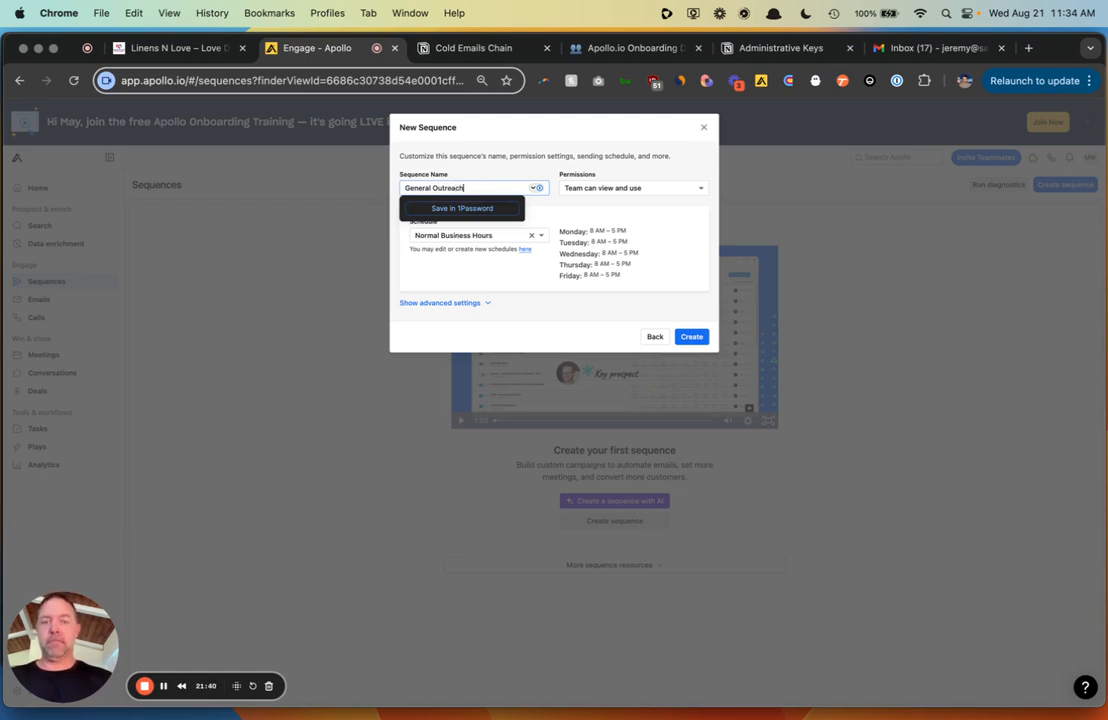
left_click(561, 151)
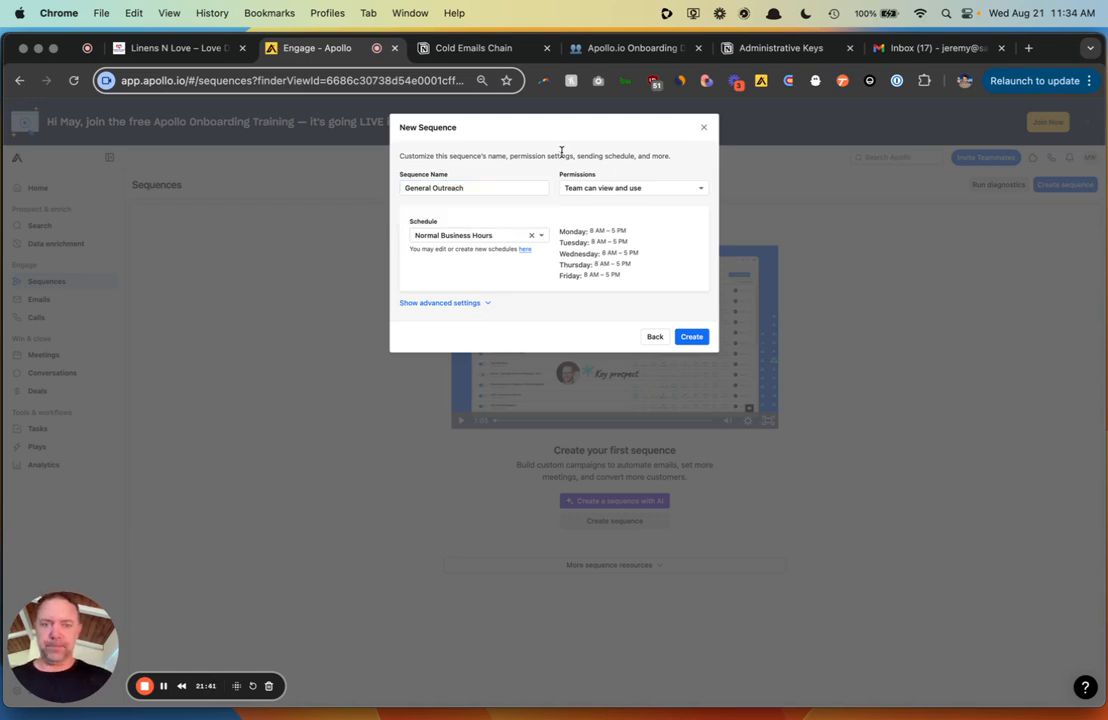
left_click(685, 339)
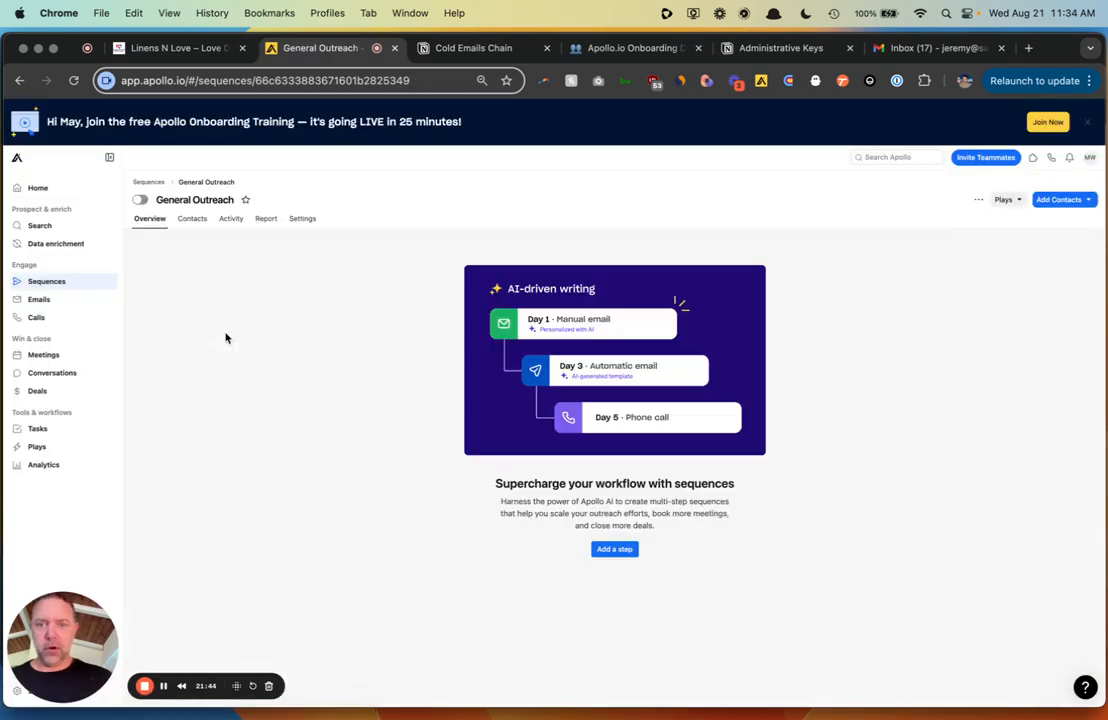
- Add a first automatic email step sent 30 minutes after a contact is added
left_click(608, 549)
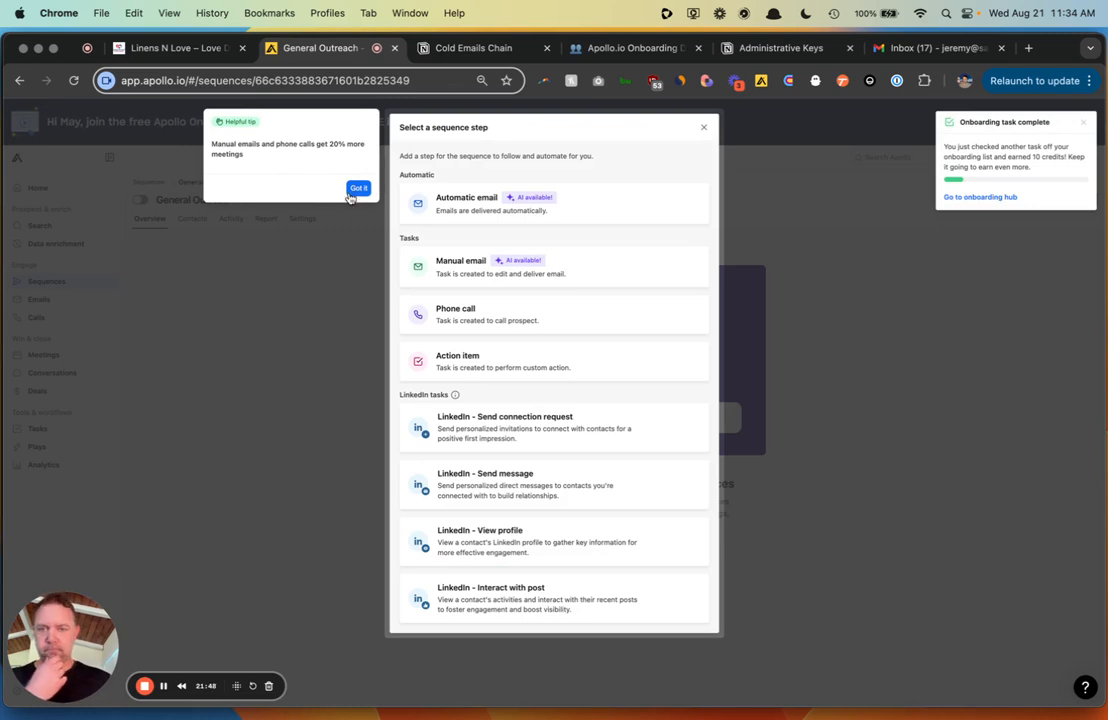
left_click(358, 188)
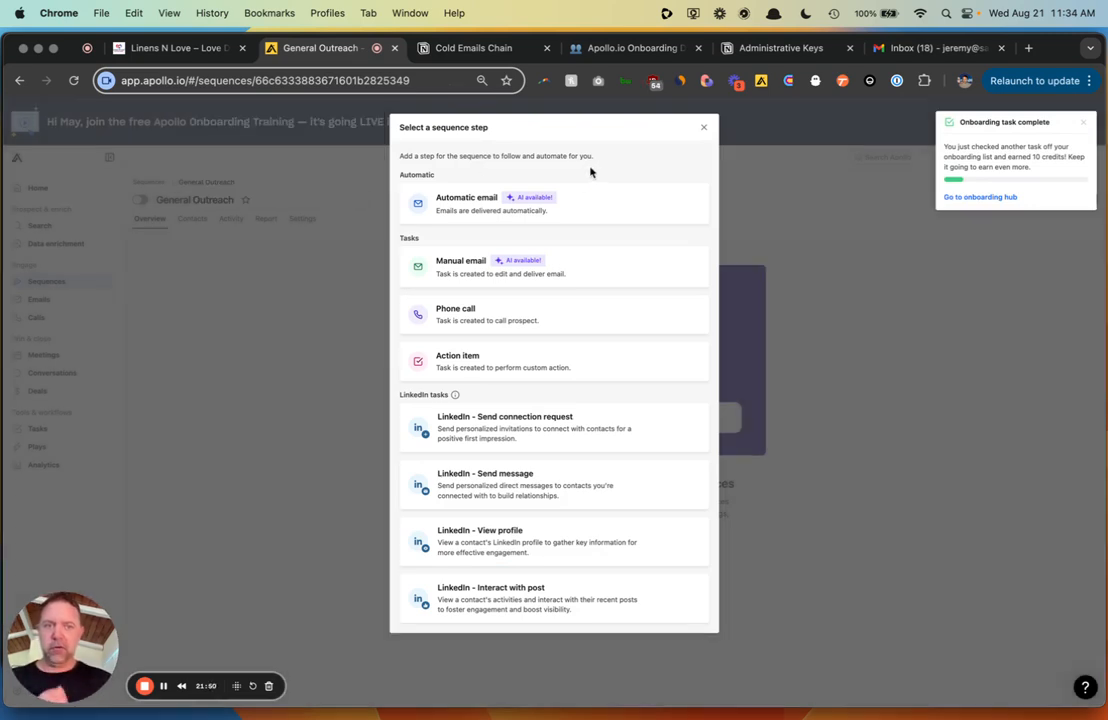
left_click(1082, 123)
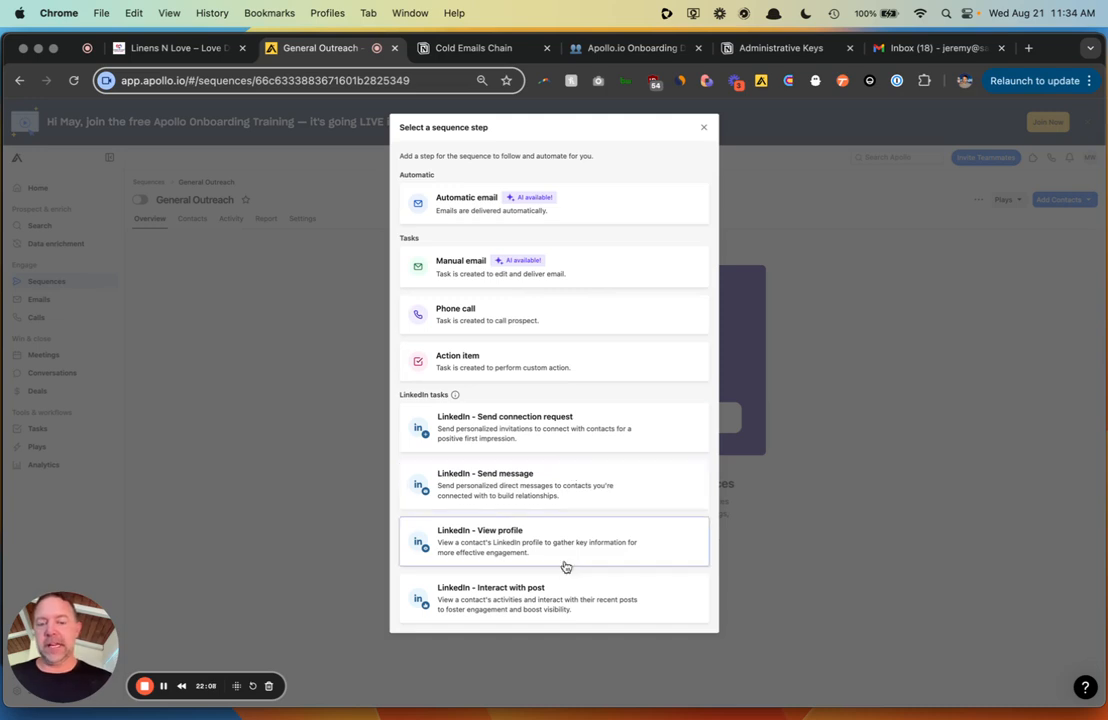
left_click(587, 217)
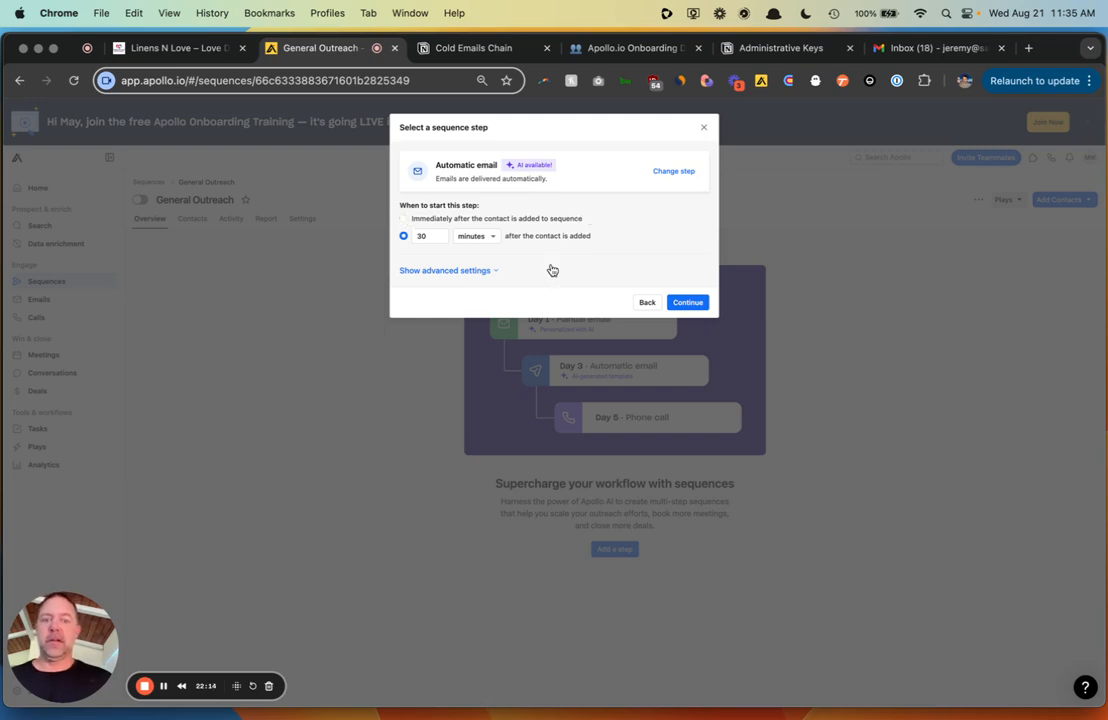
left_click(684, 303)
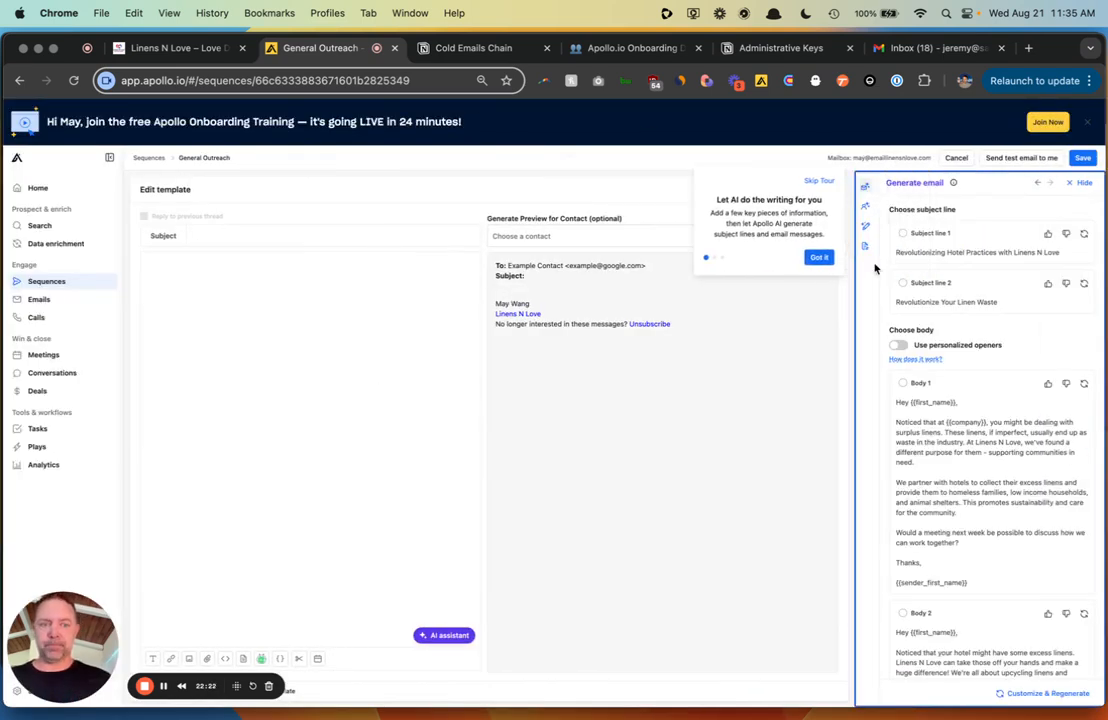
- Give the Day 1 email subject 'Revolutionize Your Linen Waste' and suggested body 1, save, and add an A/B variant
left_click(820, 258)
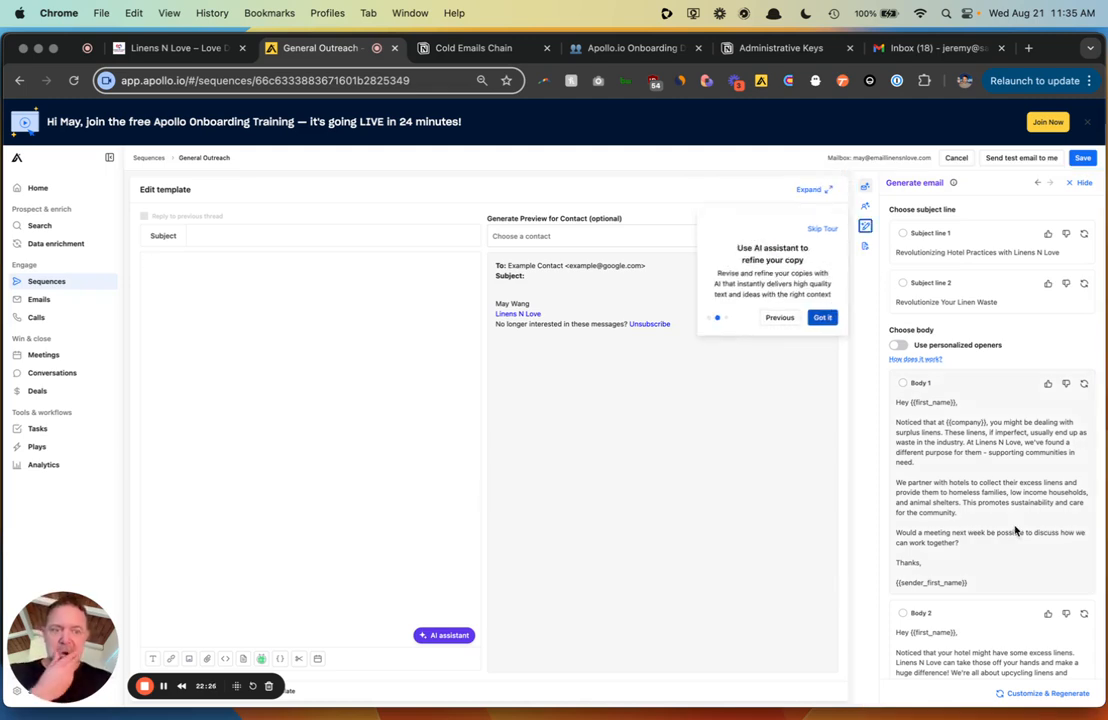
left_click(903, 283)
left_click(904, 383)
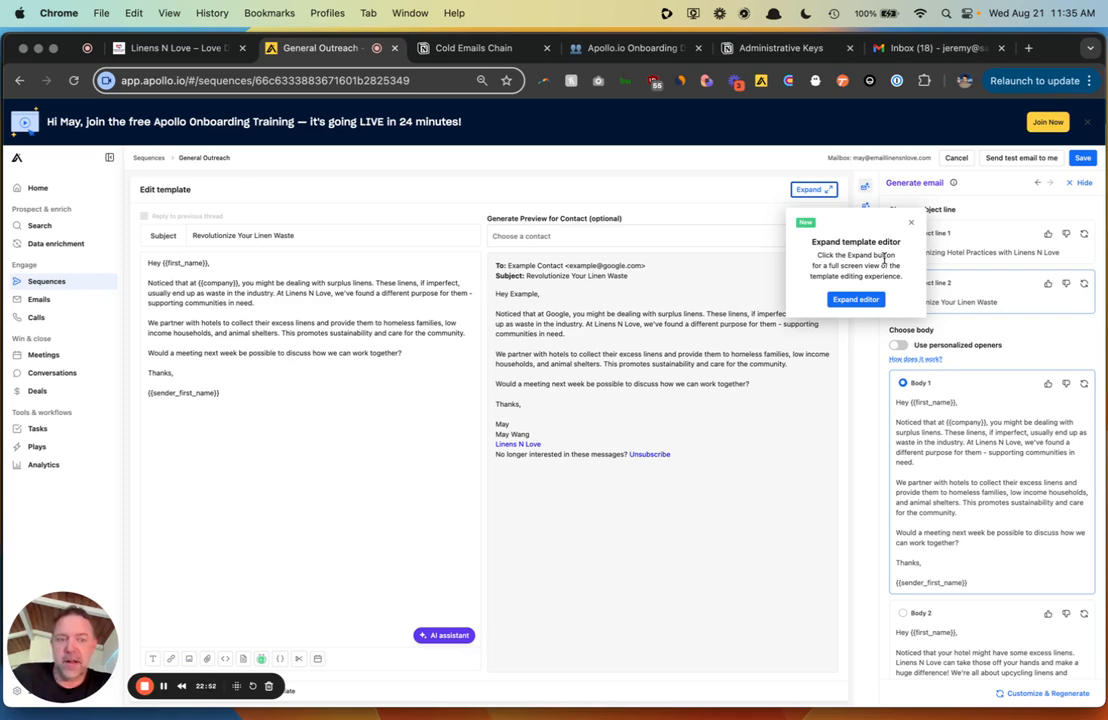
left_click(914, 224)
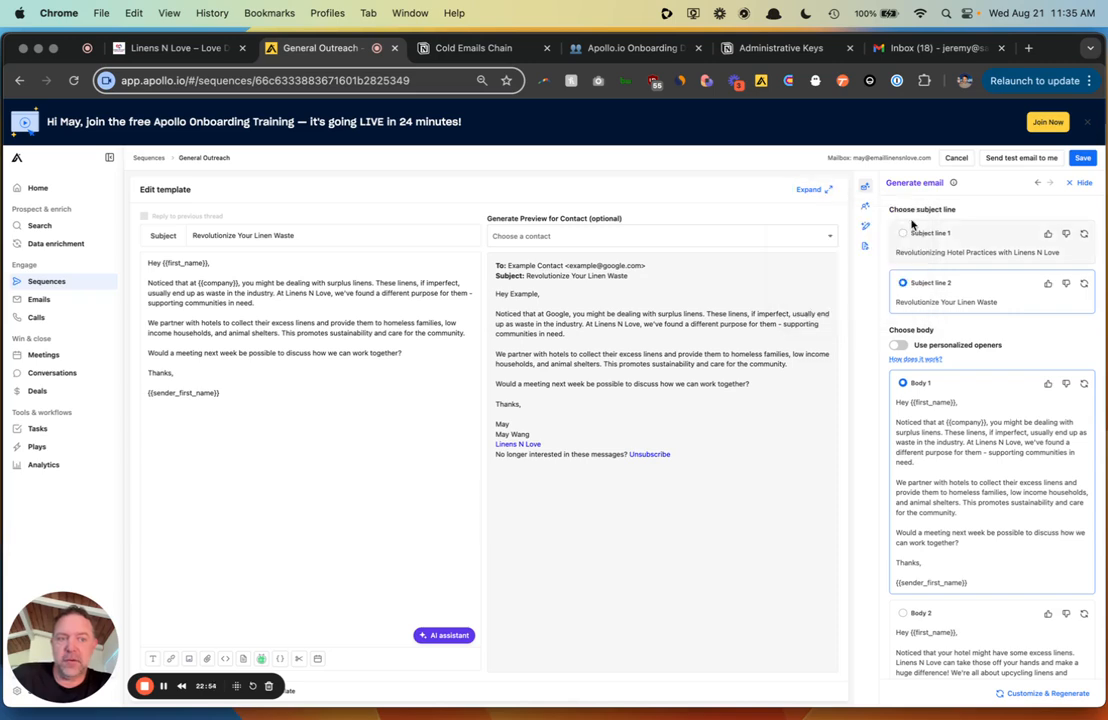
left_click(1083, 158)
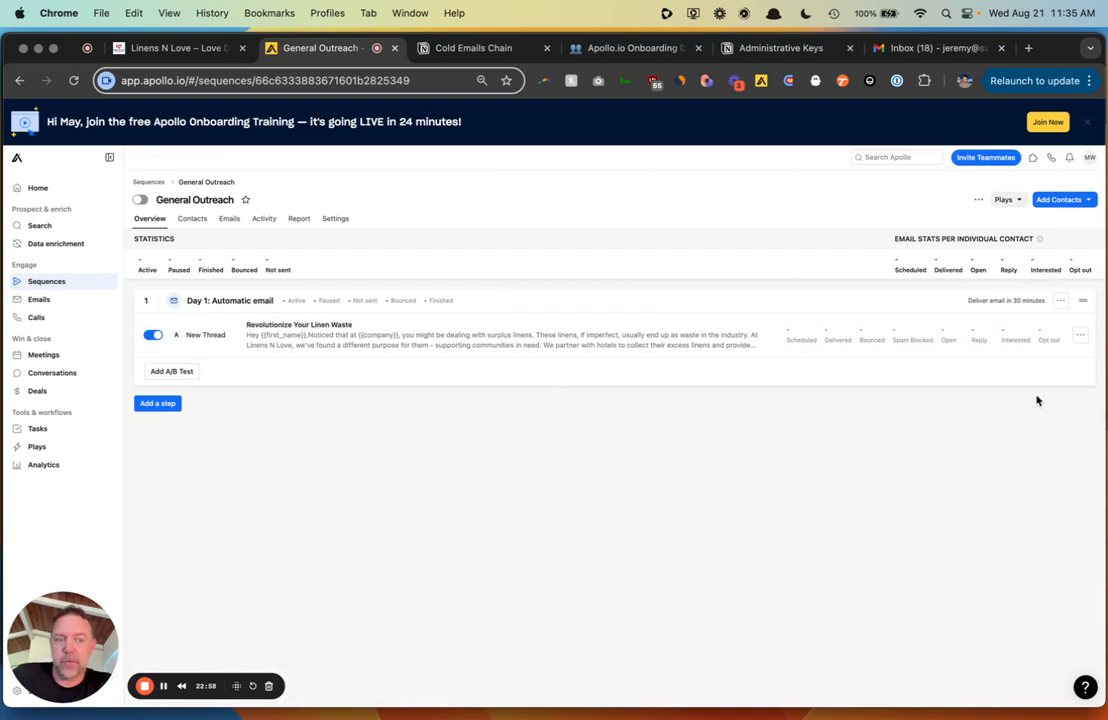
left_click(171, 374)
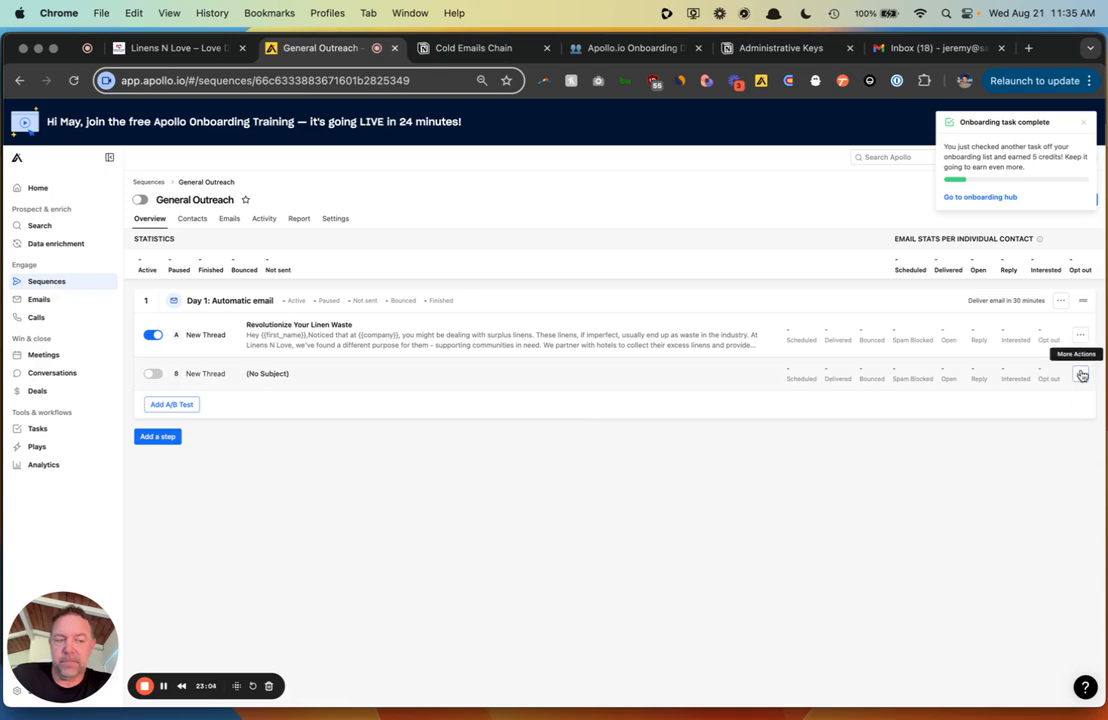
- Open variant B's blank template and check the prepared copy in the Notion notes
left_click(531, 375)
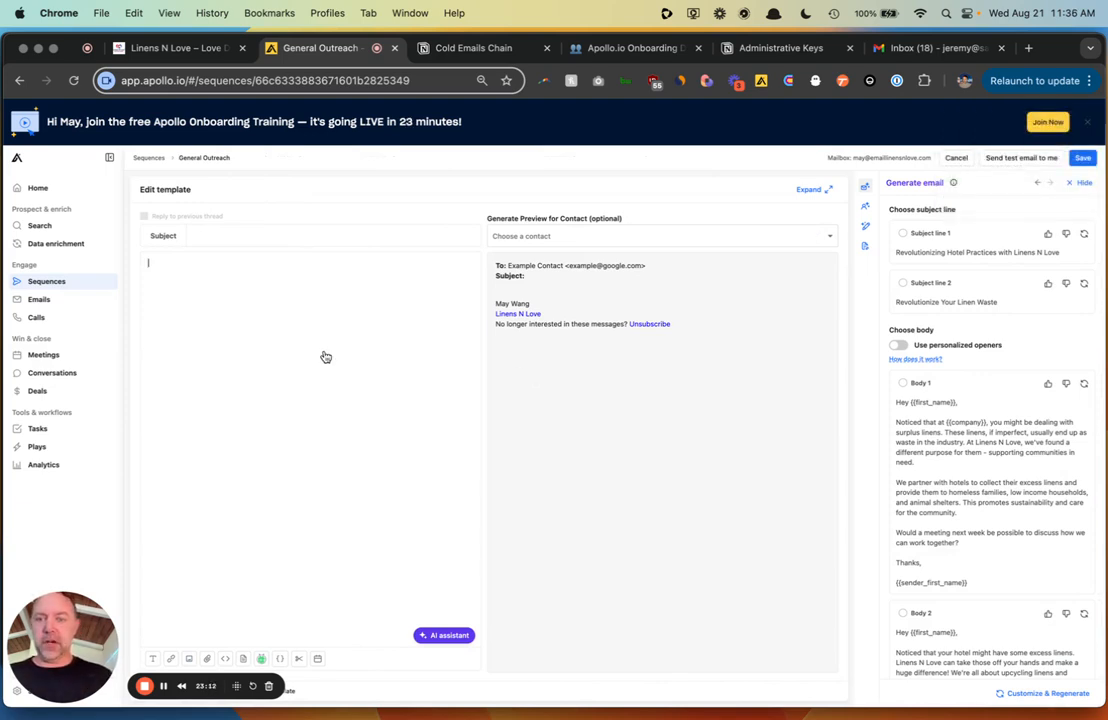
key("super+Tab")
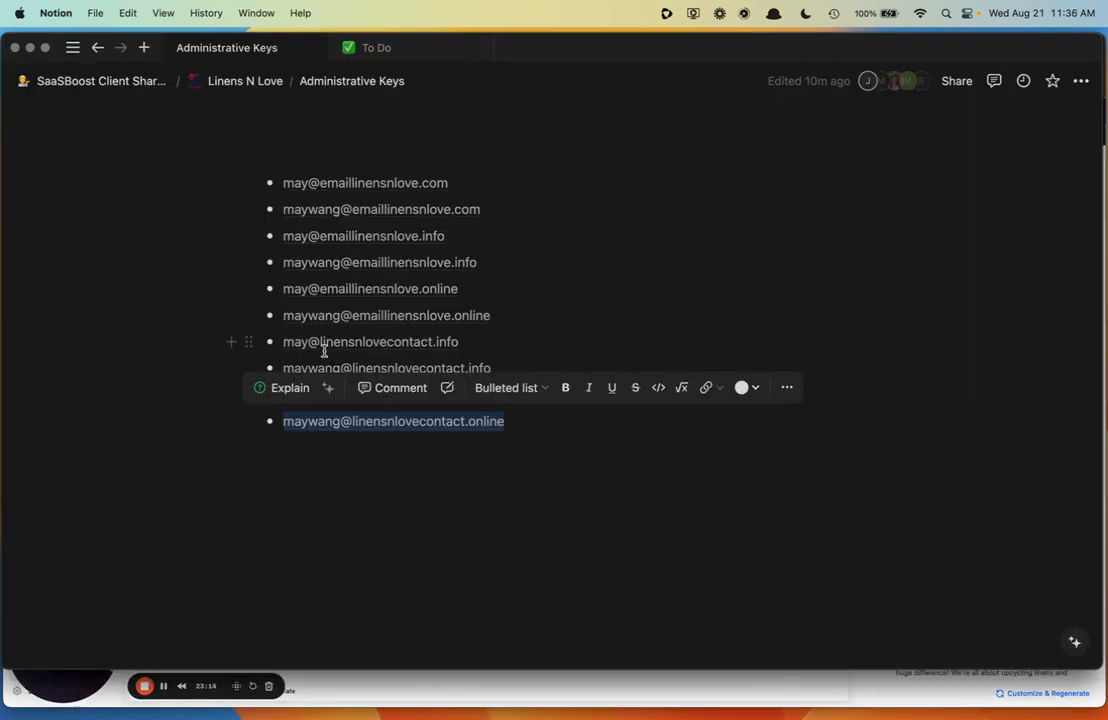
key("super+Tab")
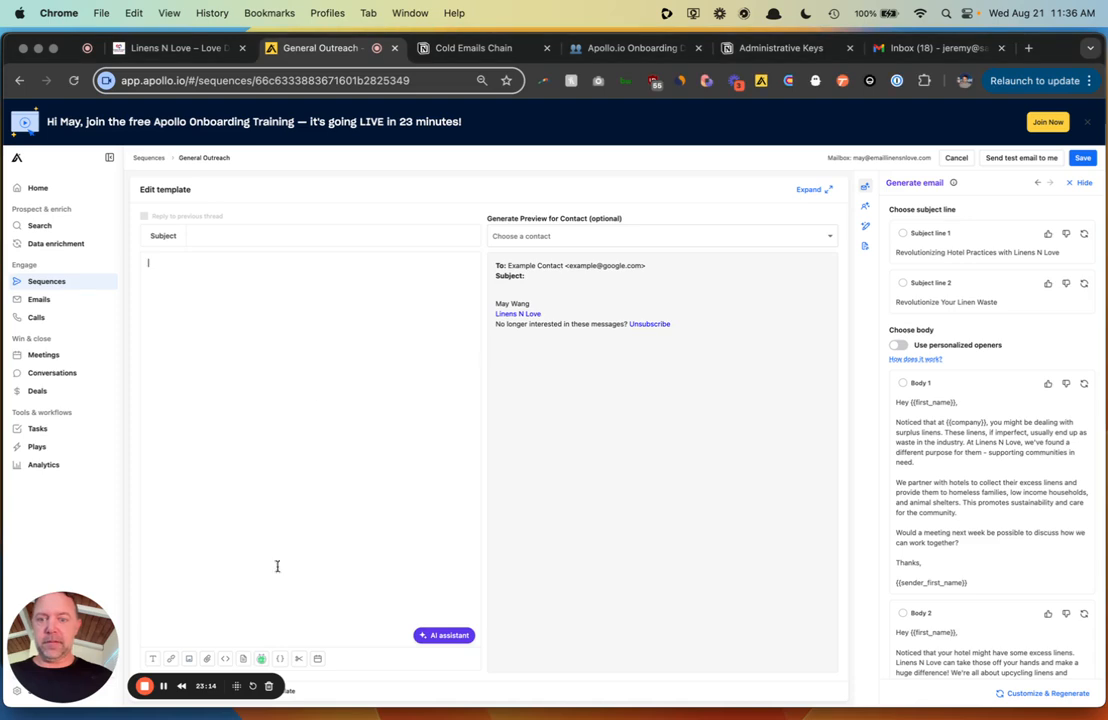
left_click(165, 687)
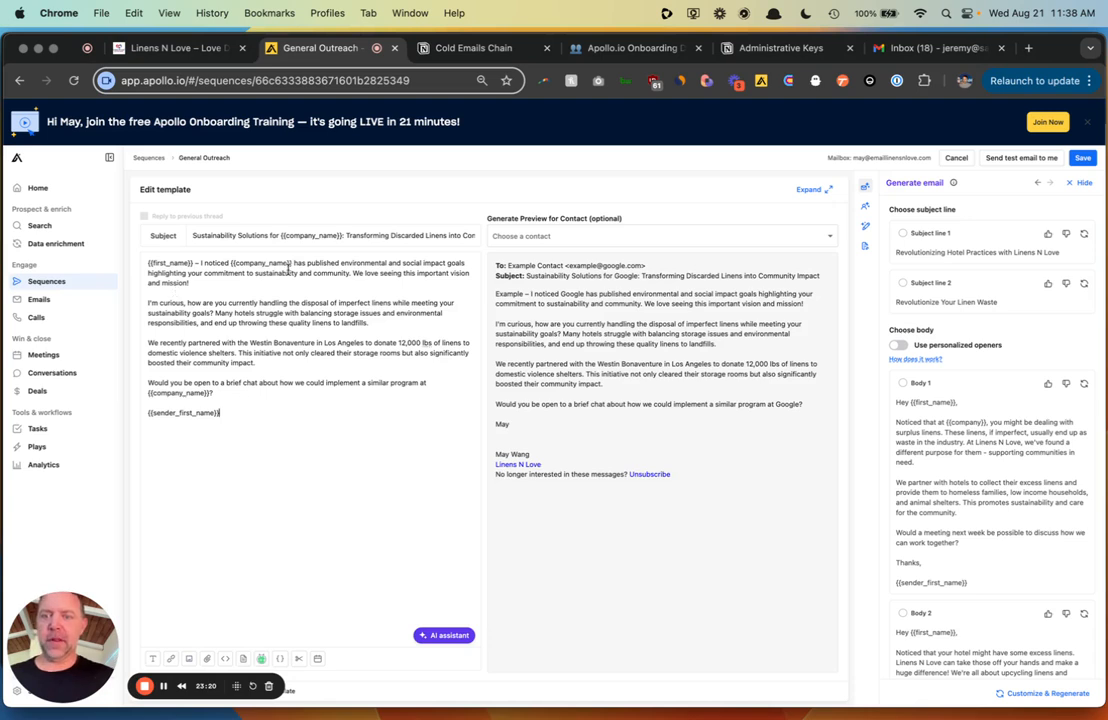
left_click(281, 666)
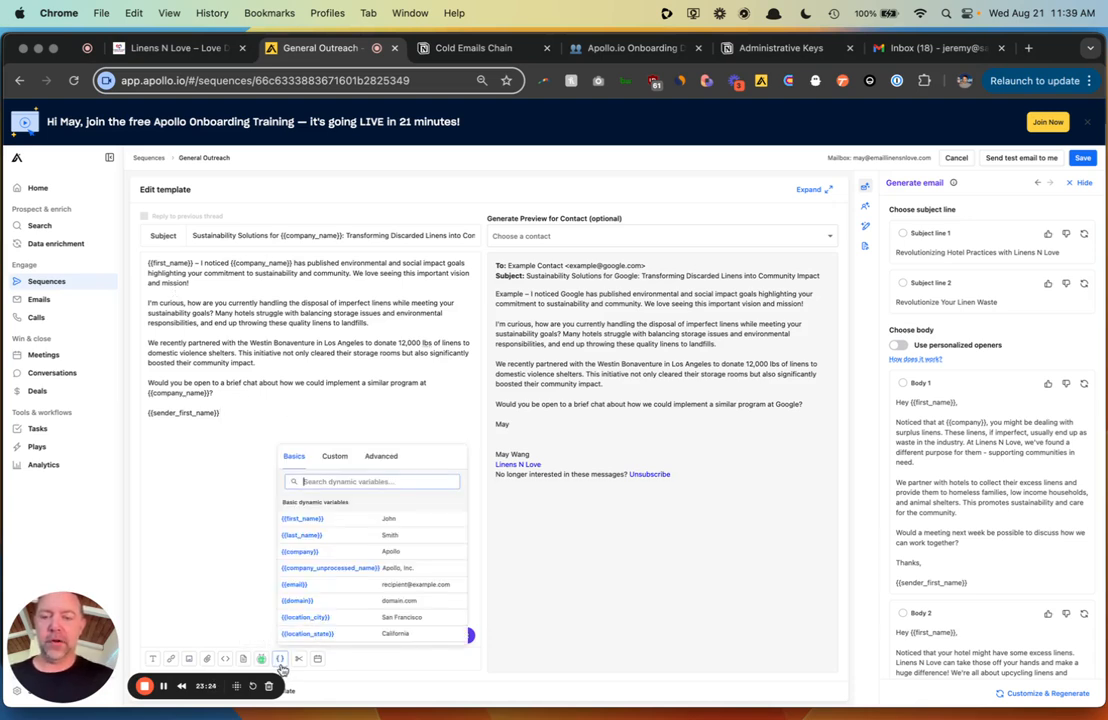
scroll(373, 553, "down", 10)
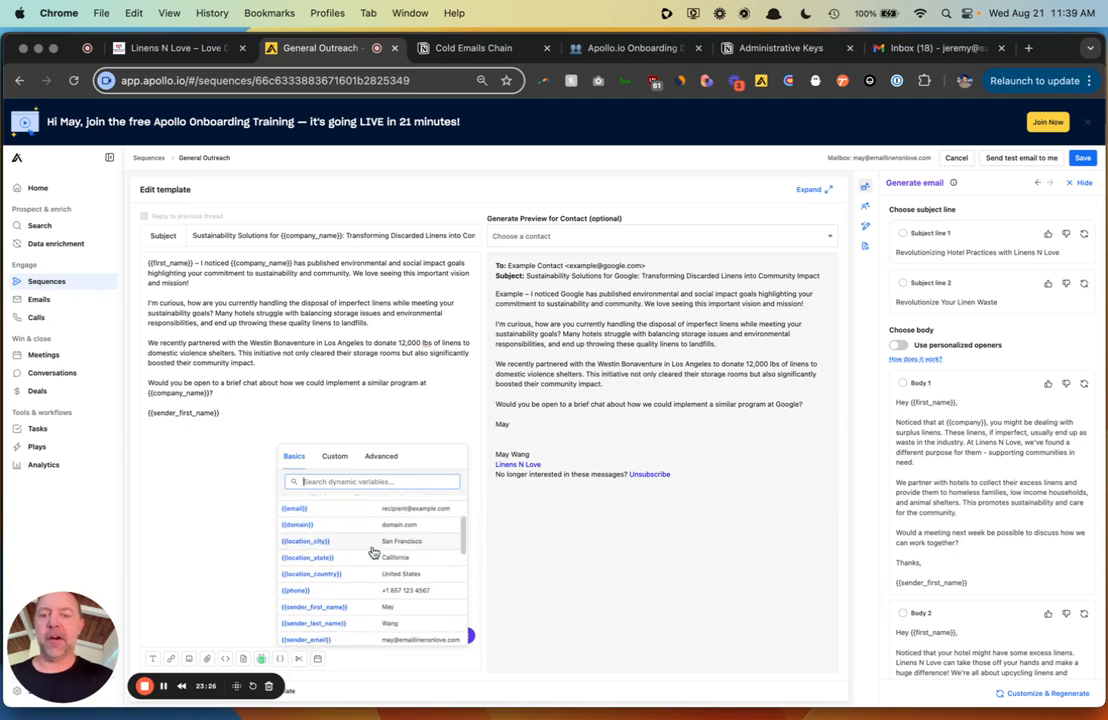
scroll(373, 553, "up", 3)
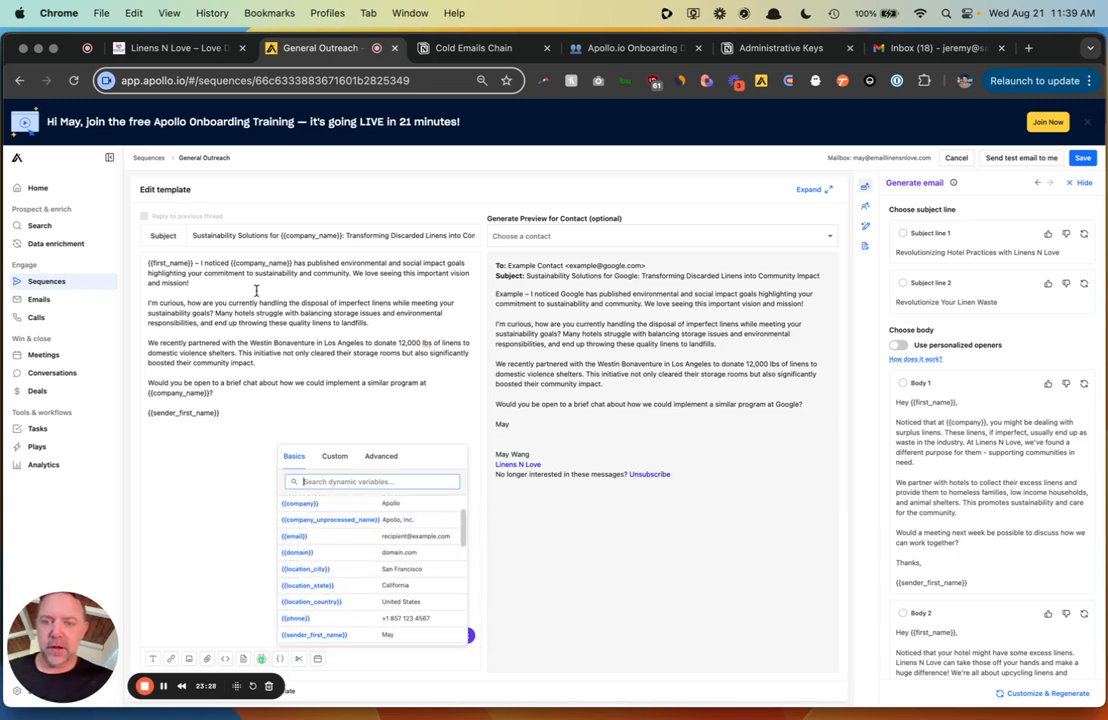
left_click(250, 280)
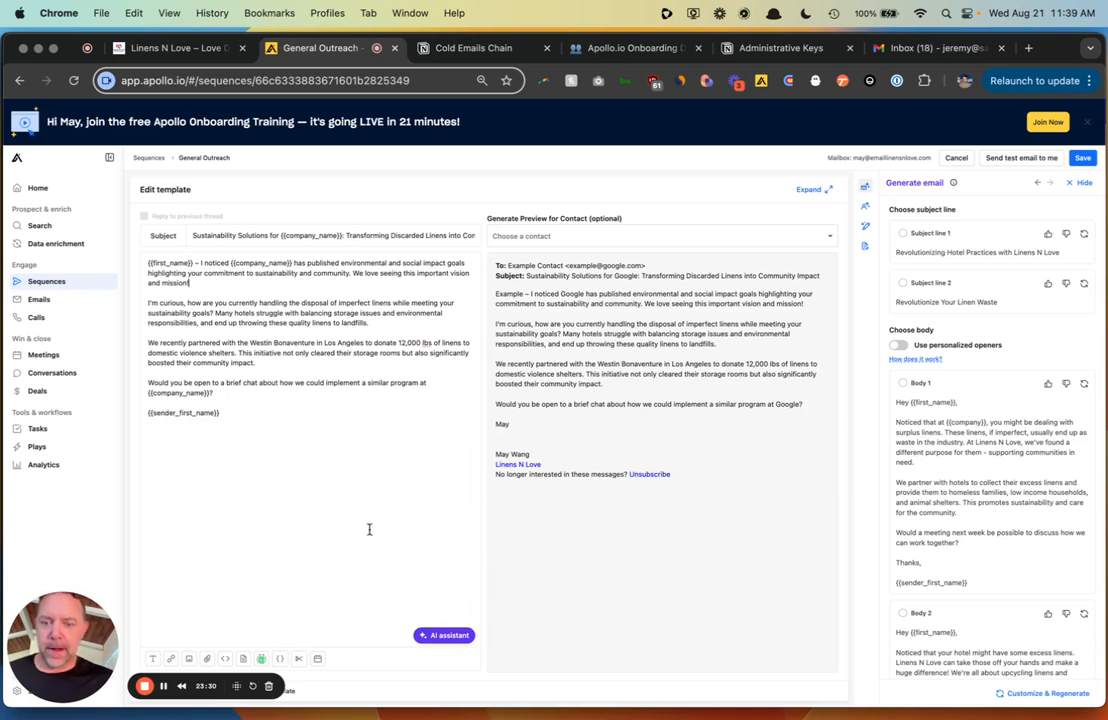
left_click(283, 658)
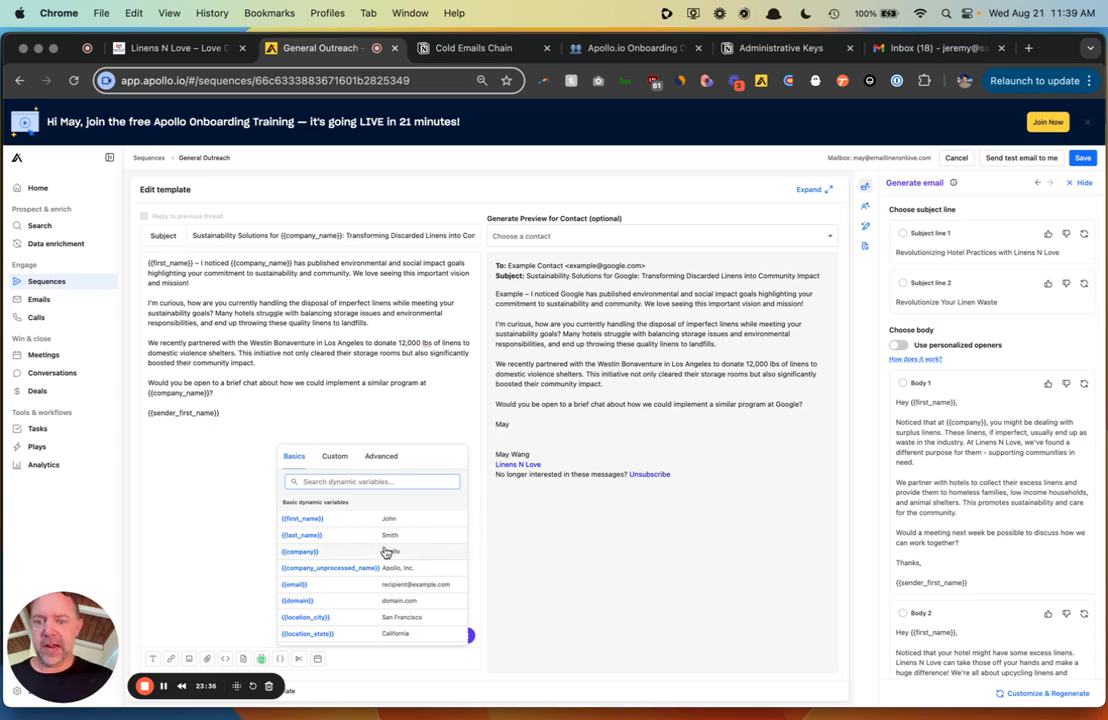
left_click(660, 237)
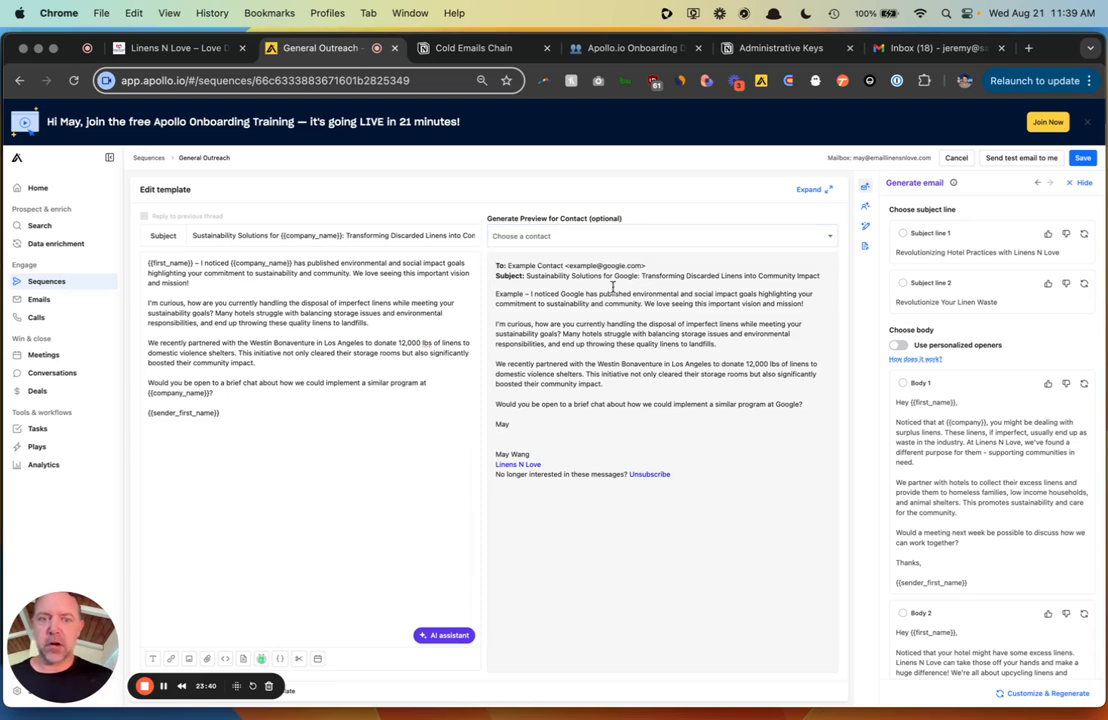
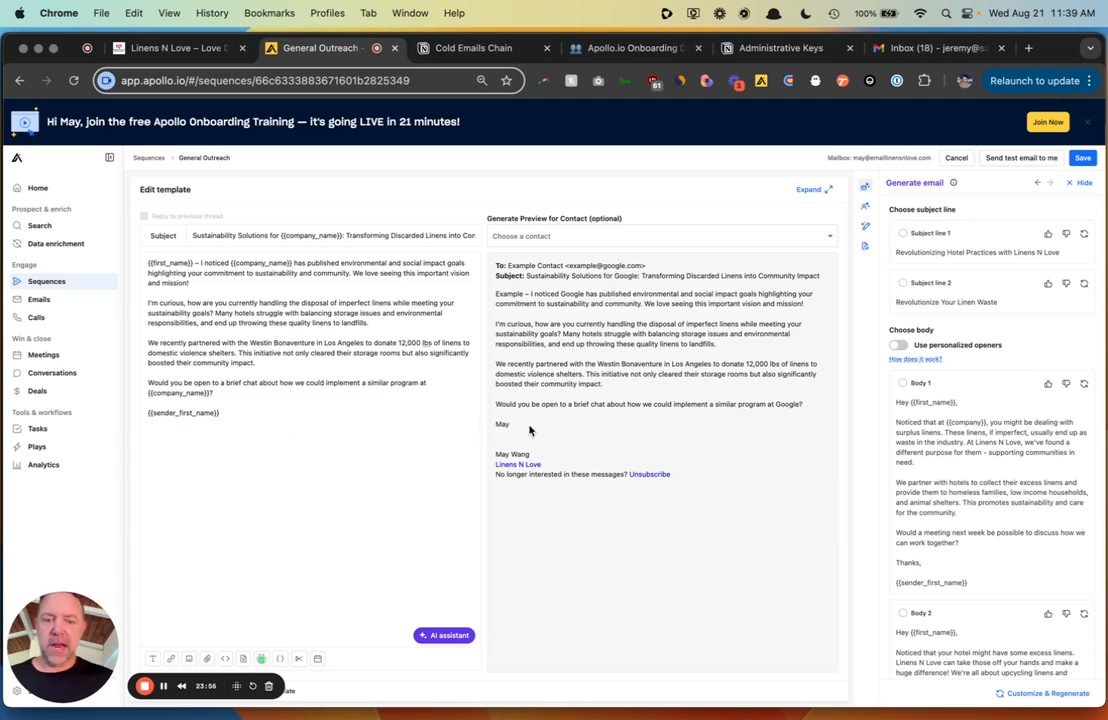
- Browse the dynamic variables list, close it, and place the cursor on the blank line after paragraph one
left_click(278, 662)
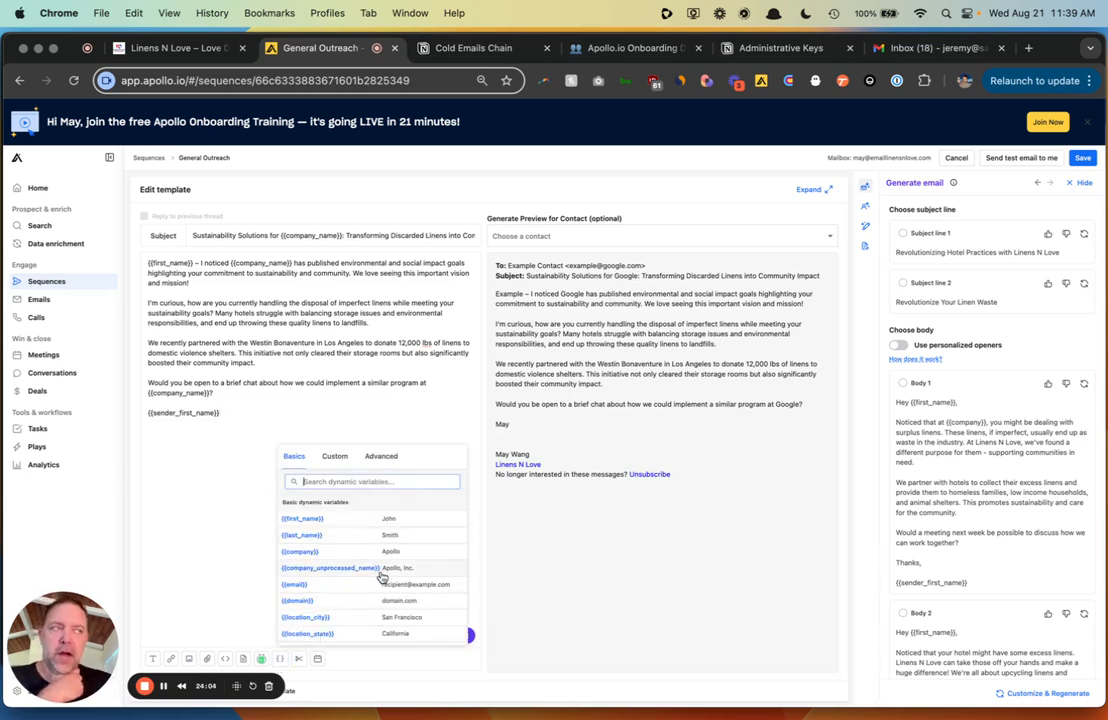
scroll(381, 577, "down", 10)
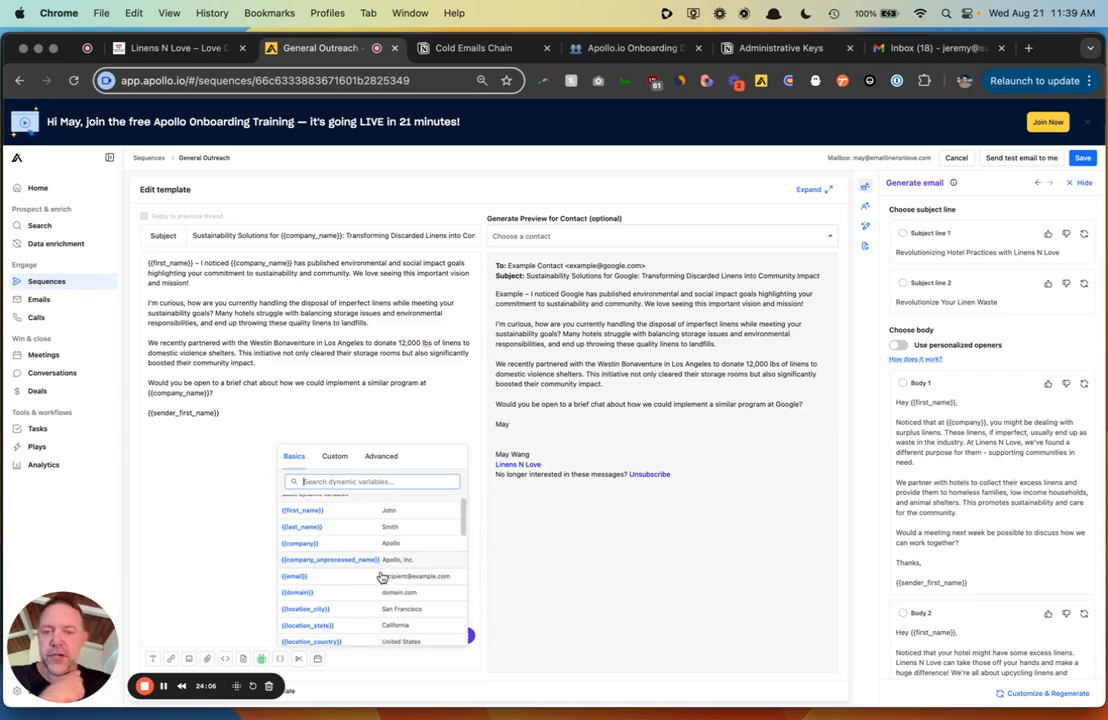
scroll(381, 577, "down", 8)
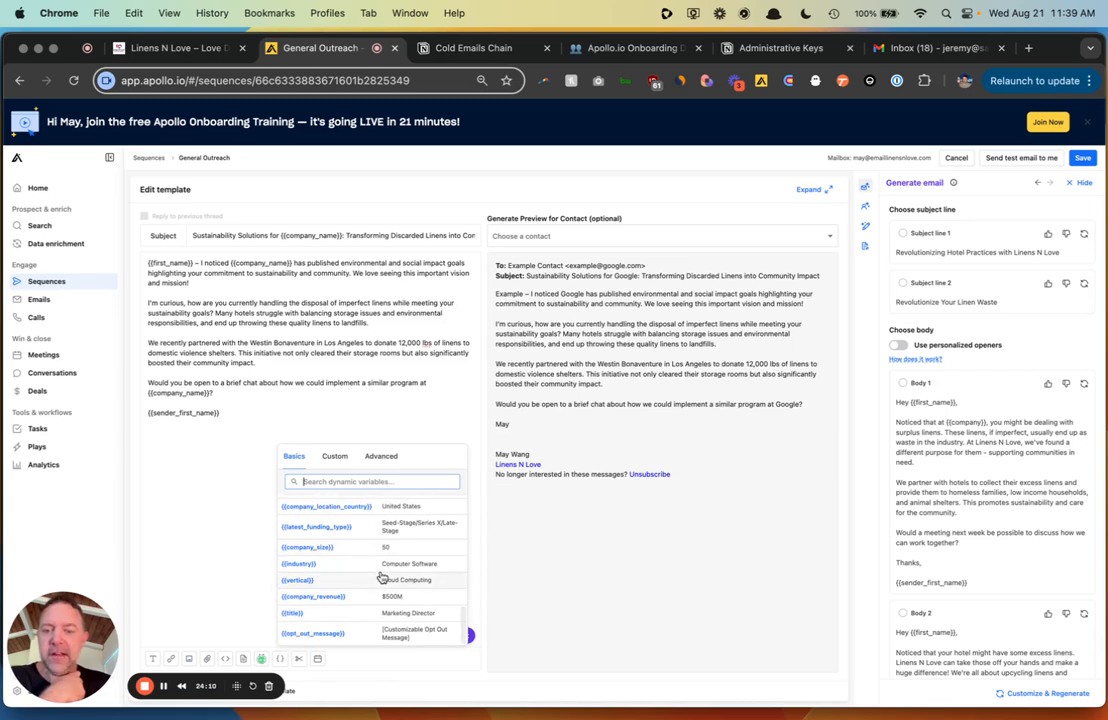
scroll(381, 577, "up", 3)
scroll(381, 577, "up", 10)
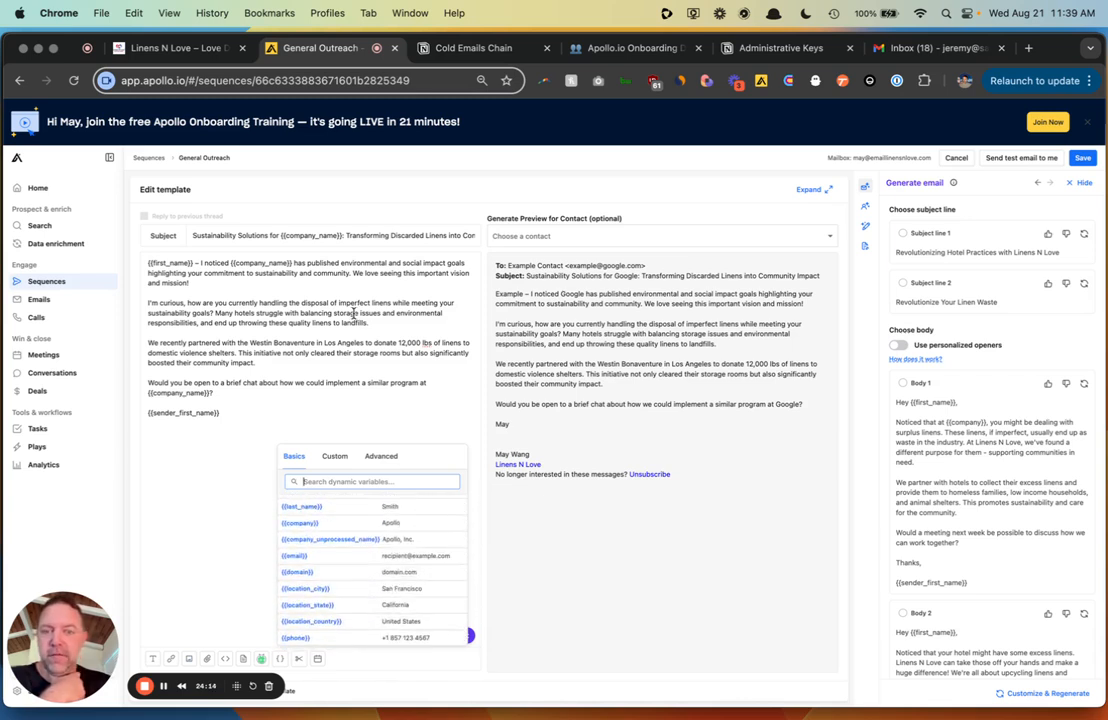
left_click(353, 313)
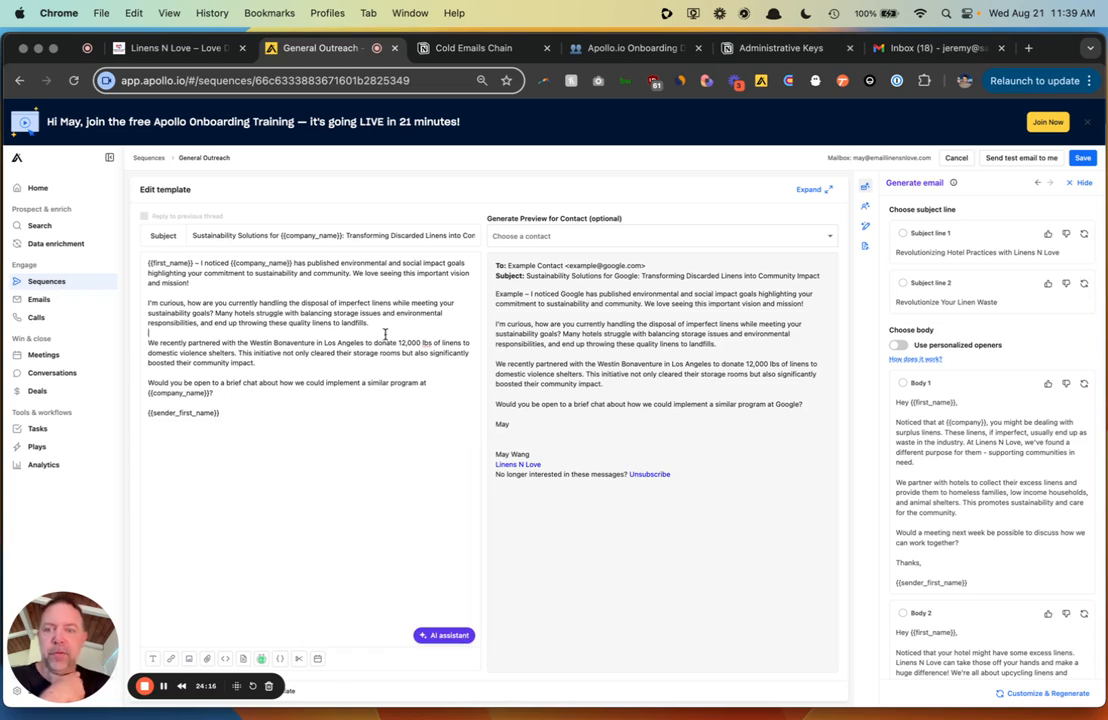
left_click(385, 334)
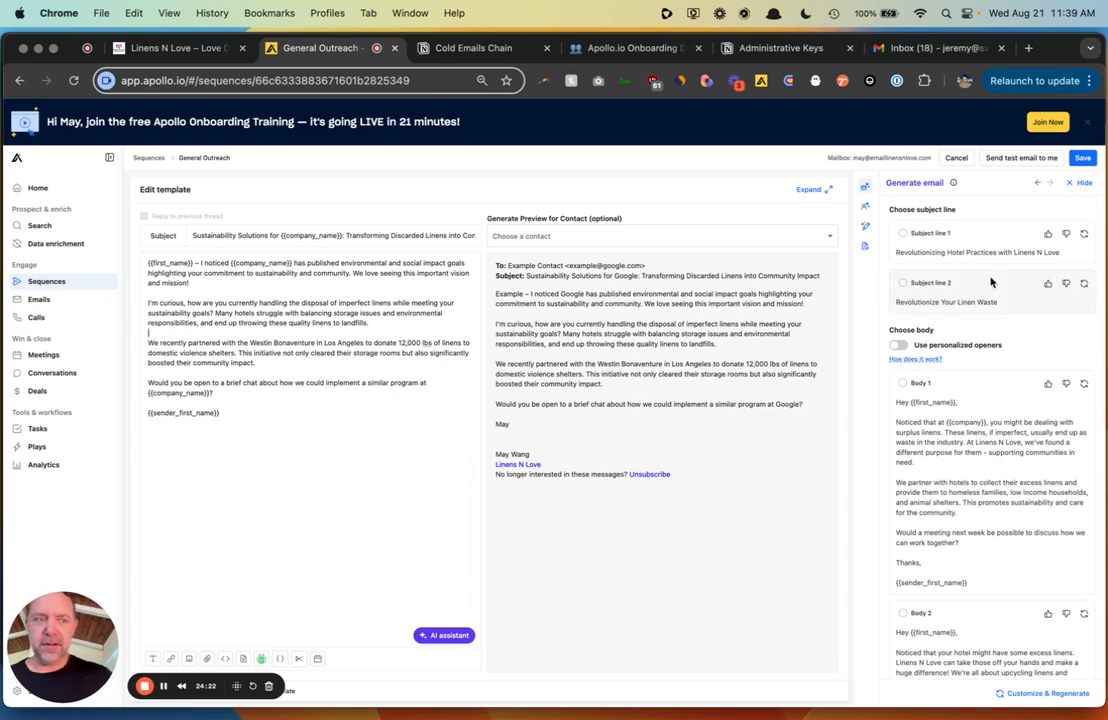
- Save variant B's email and add a follow-up automatic email step, keeping the default wait
left_click(1082, 157)
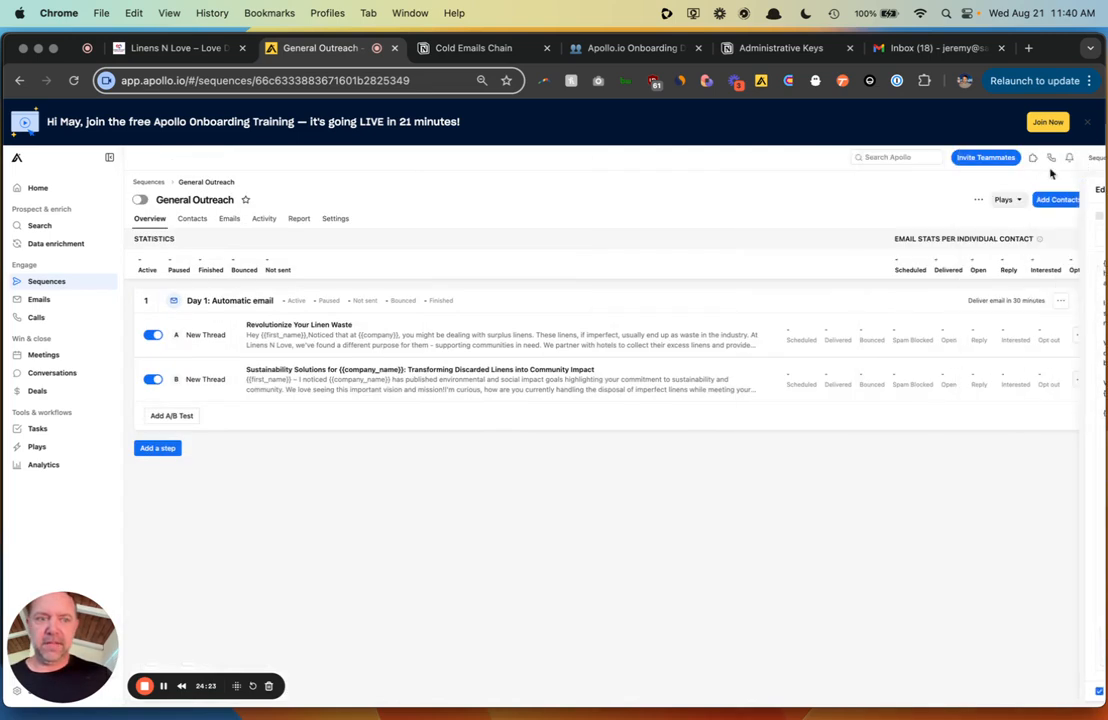
left_click(158, 450)
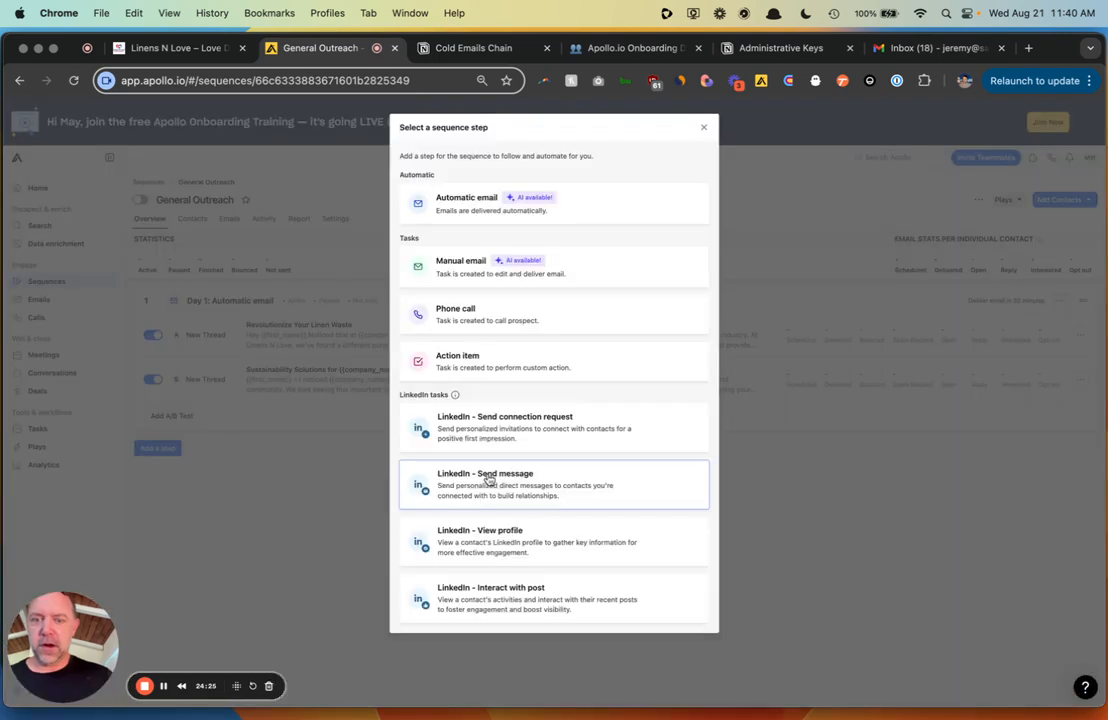
left_click(629, 219)
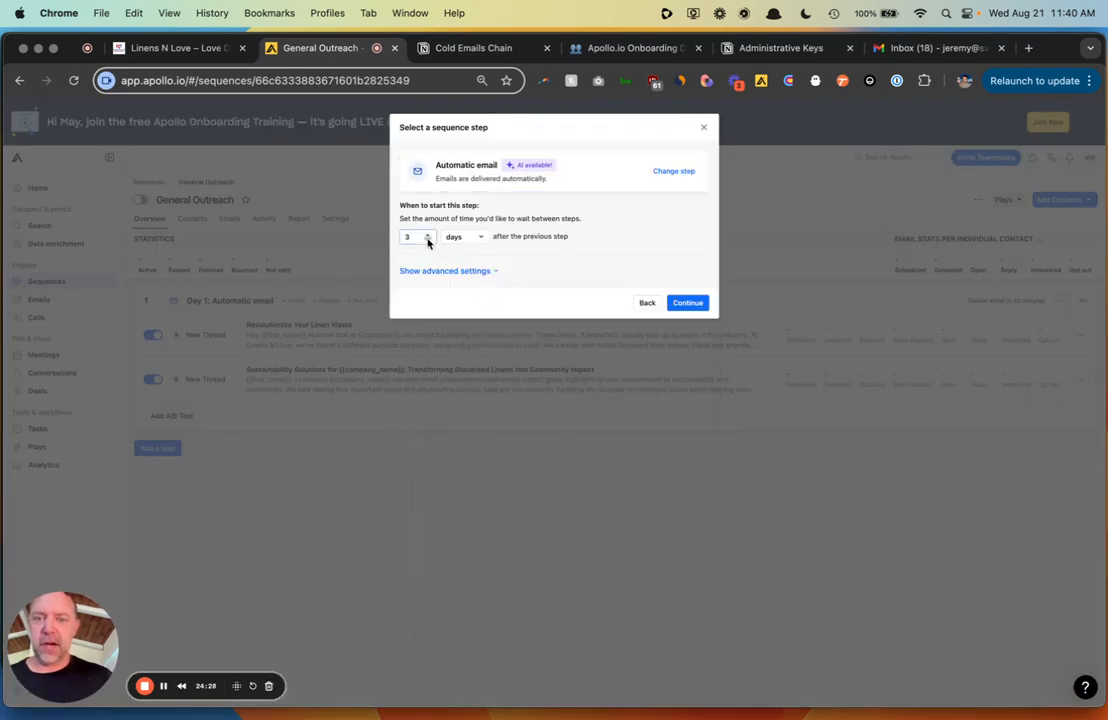
left_click(688, 302)
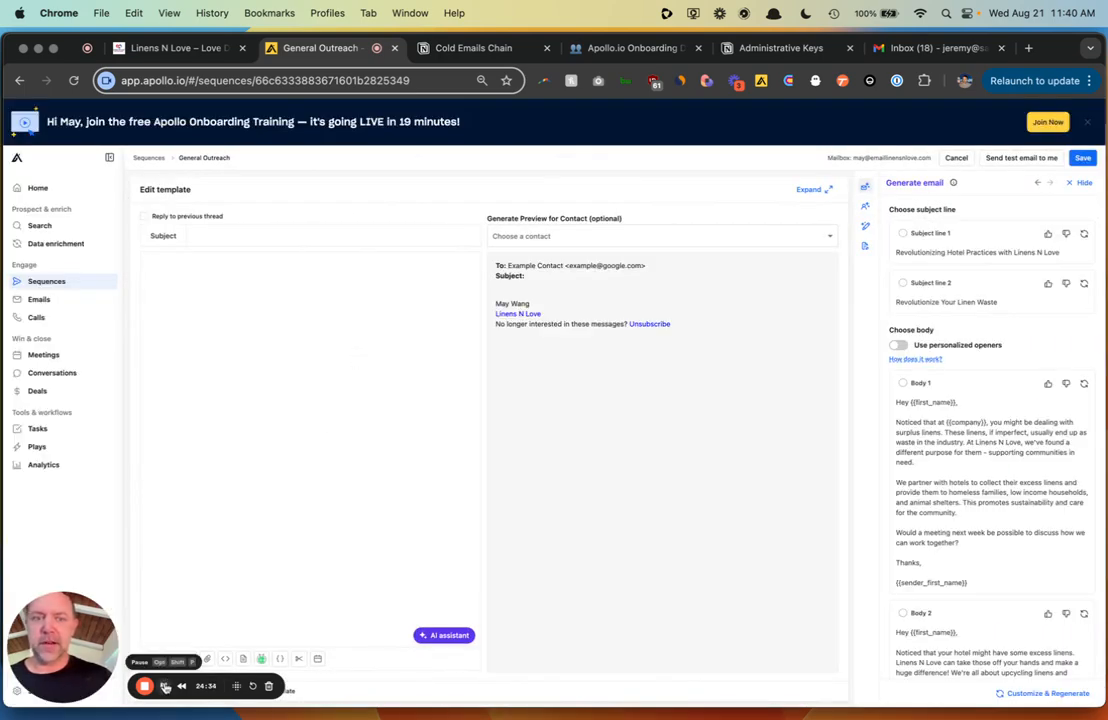
left_click(165, 687)
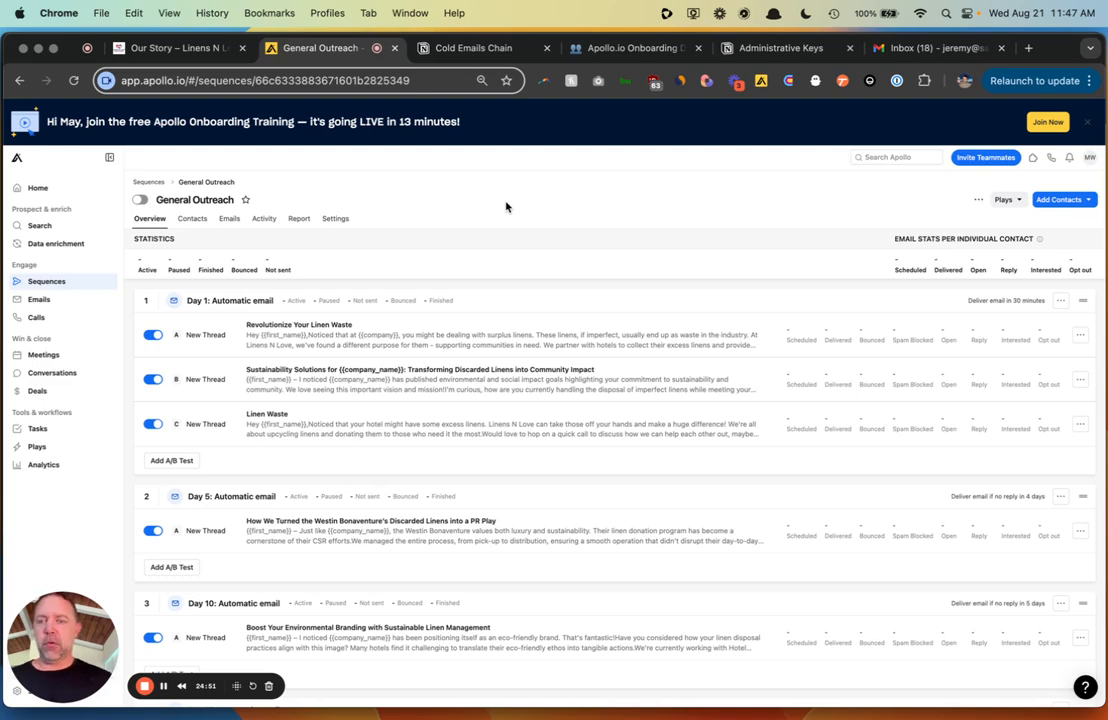
- Open the Intent Data saved company list in the company search
left_click(42, 225)
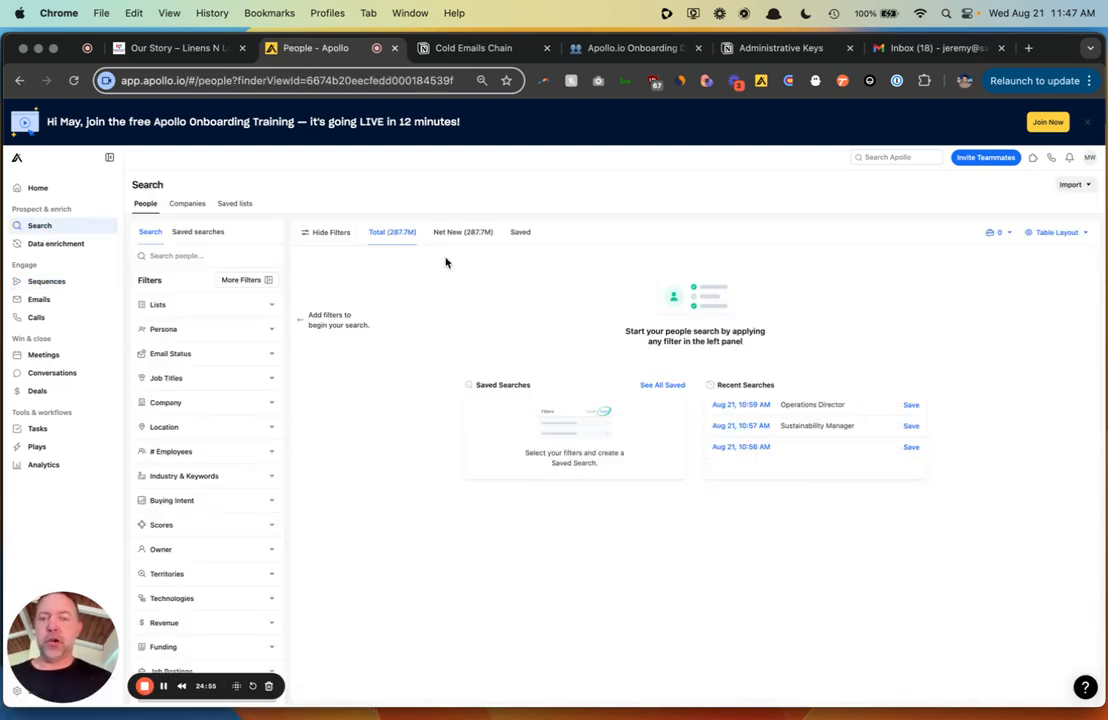
left_click(243, 207)
left_click(222, 231)
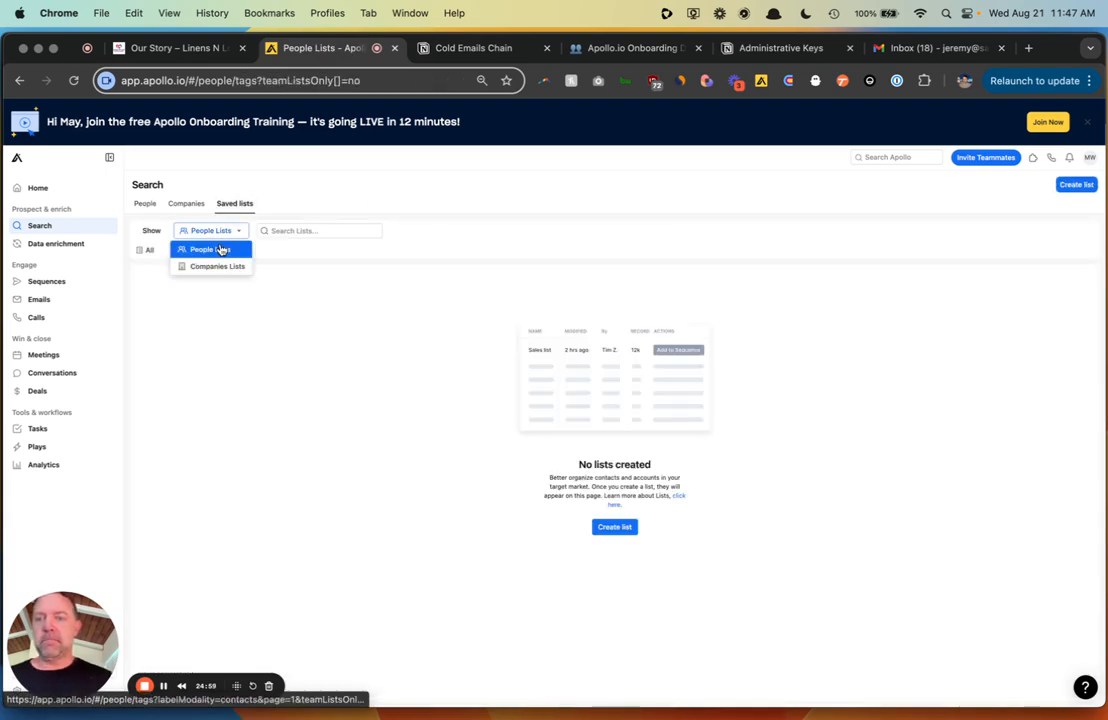
left_click(218, 267)
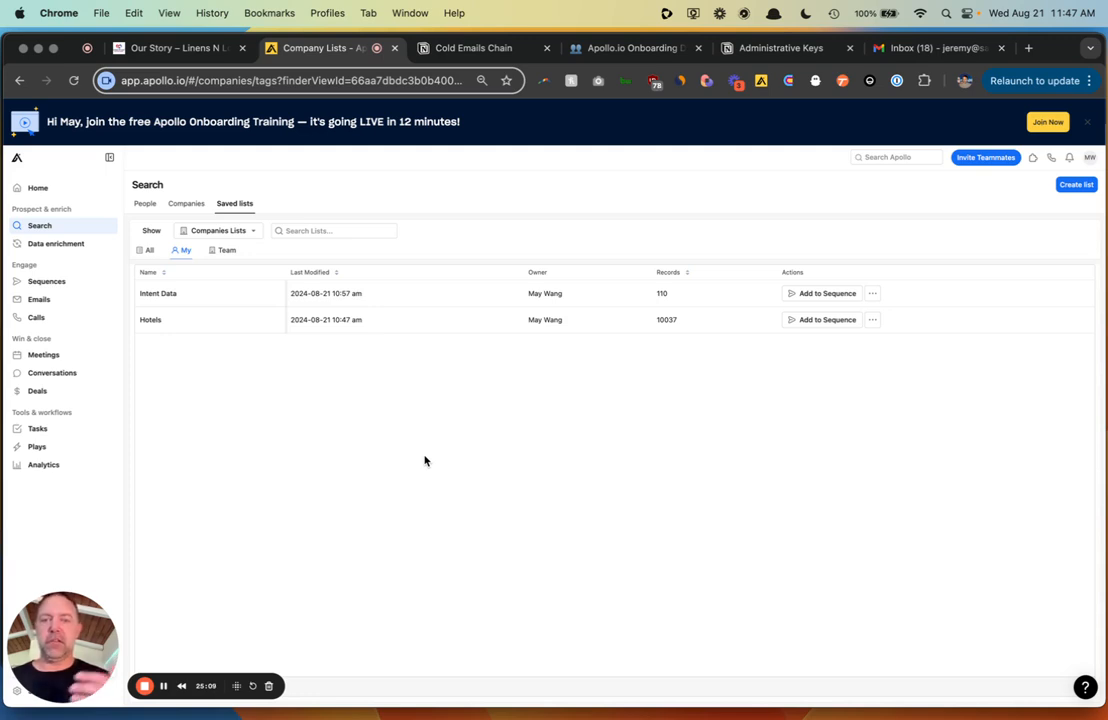
left_click(353, 300)
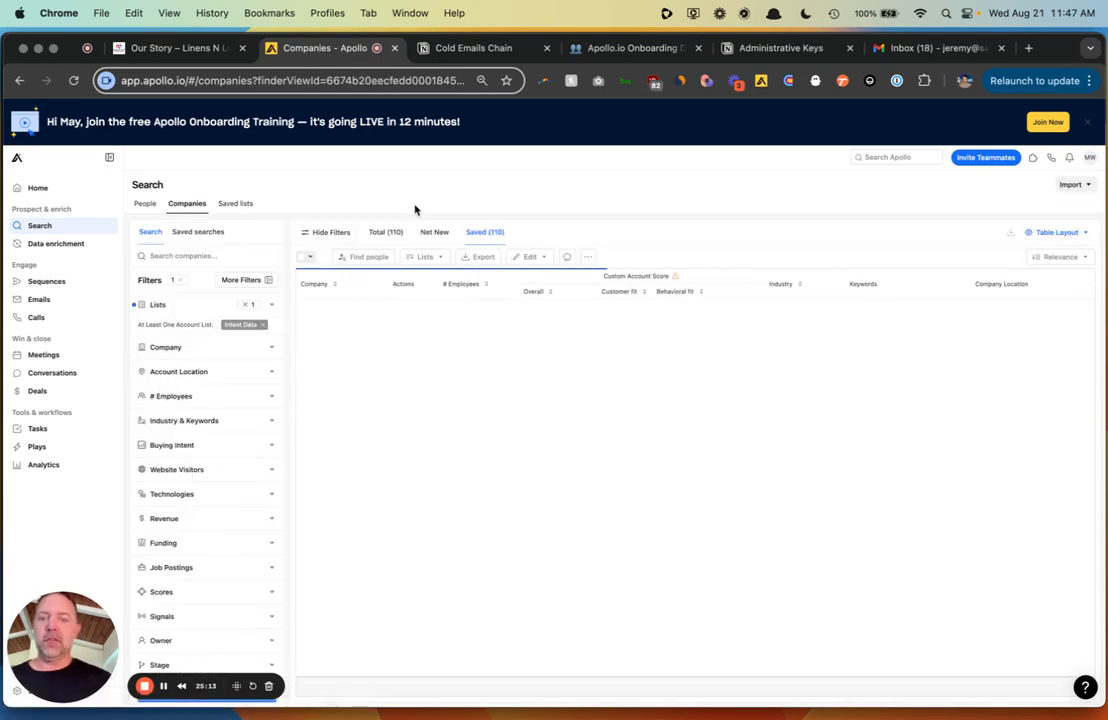
- Select all 110 Intent Data companies and find the people working at them
left_click(305, 259)
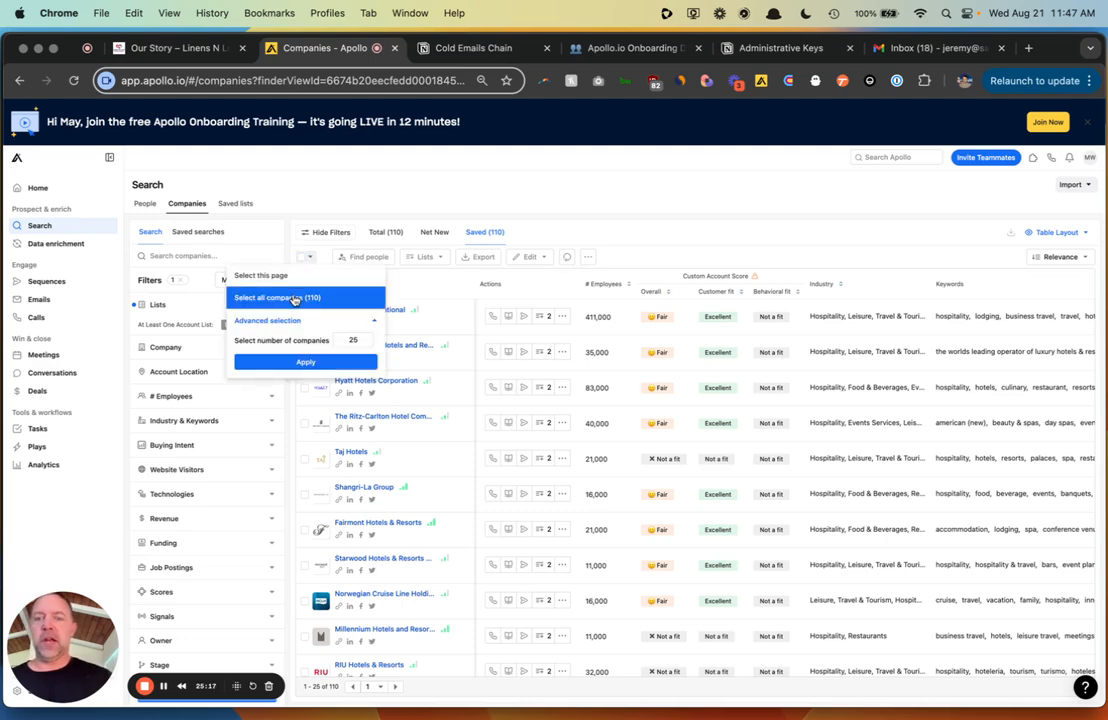
left_click(290, 294)
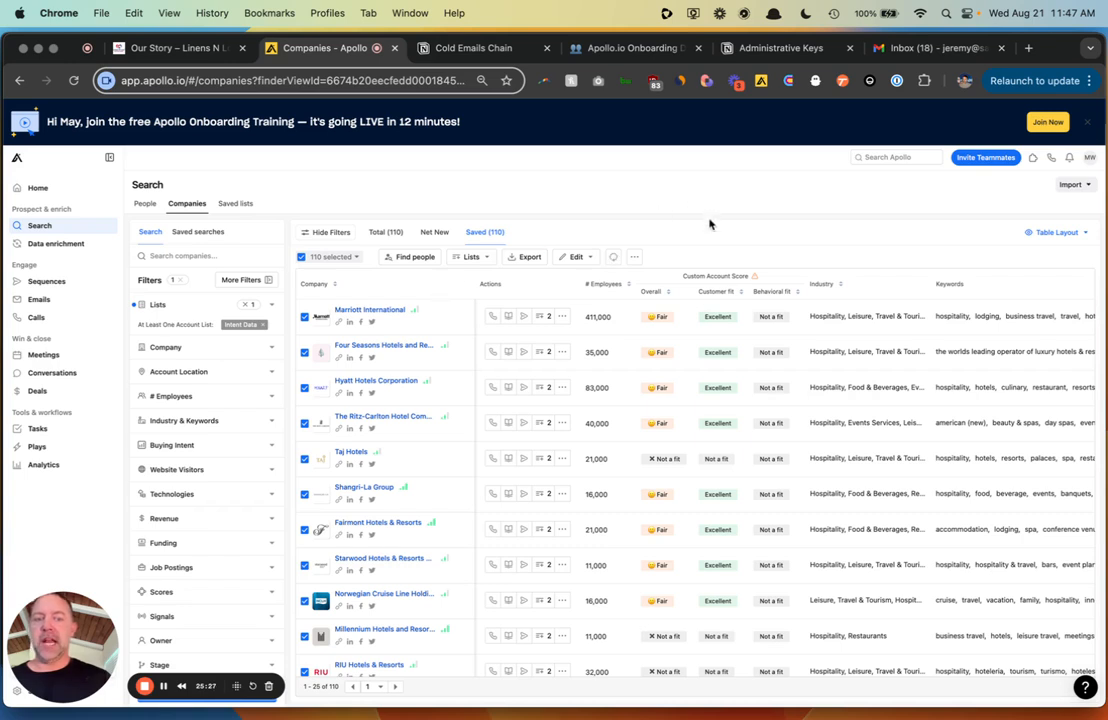
mouse_move(715, 317)
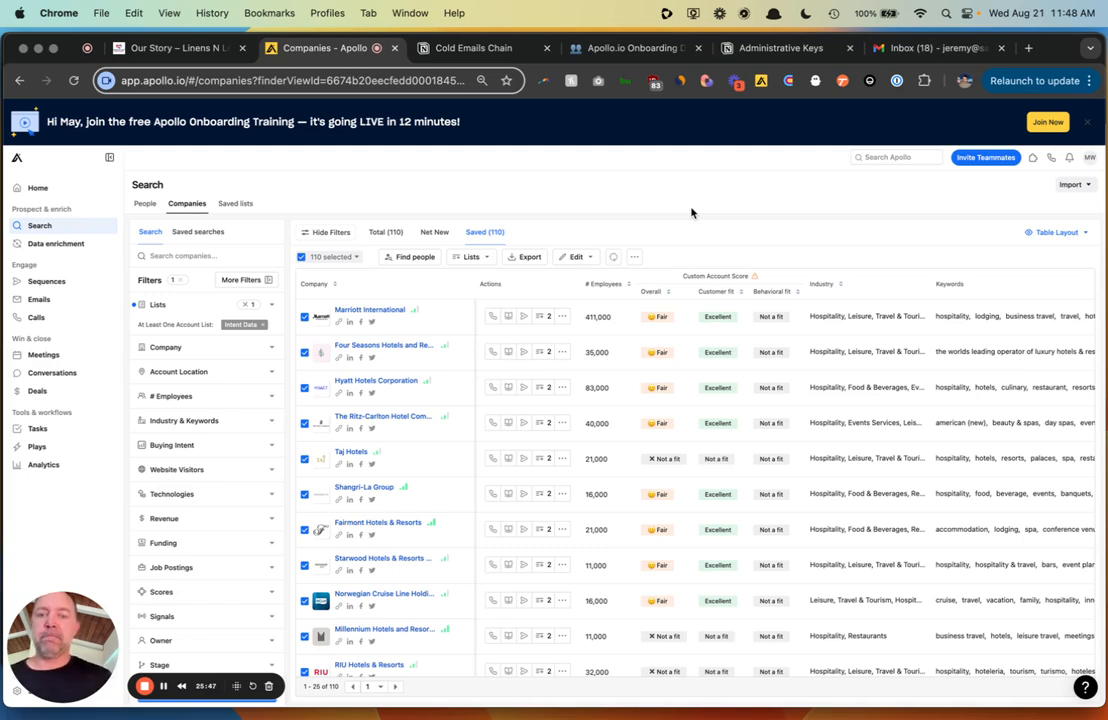
left_click(412, 258)
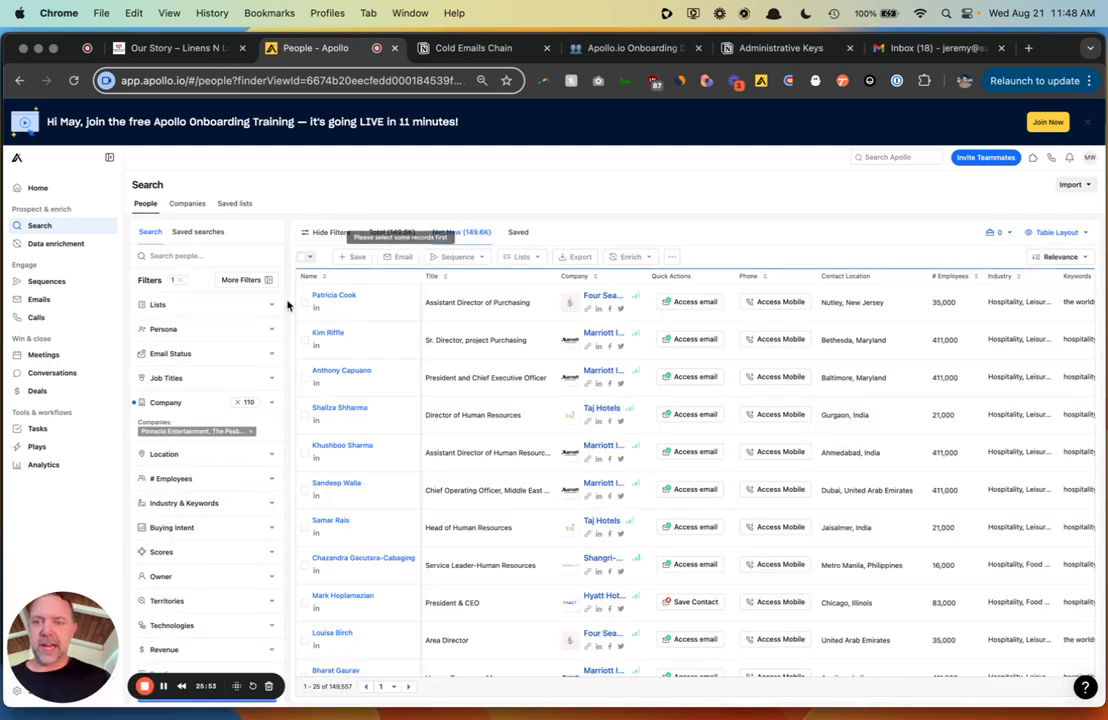
- Filter people to the Sustainability Manager persona and select all 18 results
left_click(272, 329)
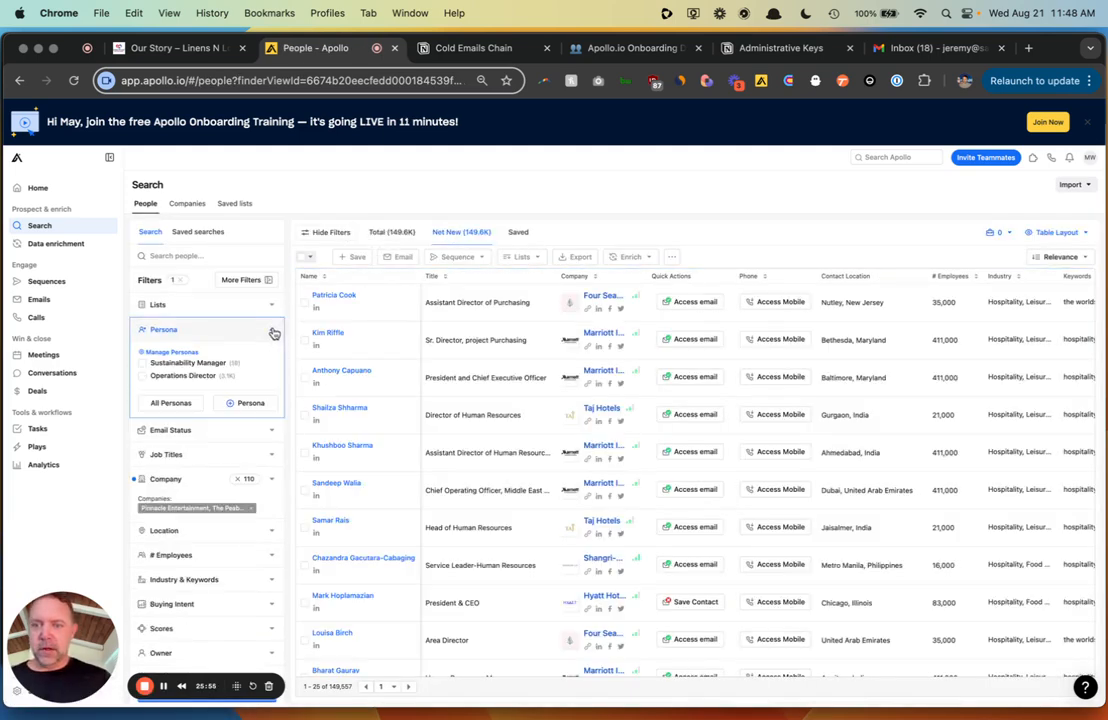
left_click(142, 363)
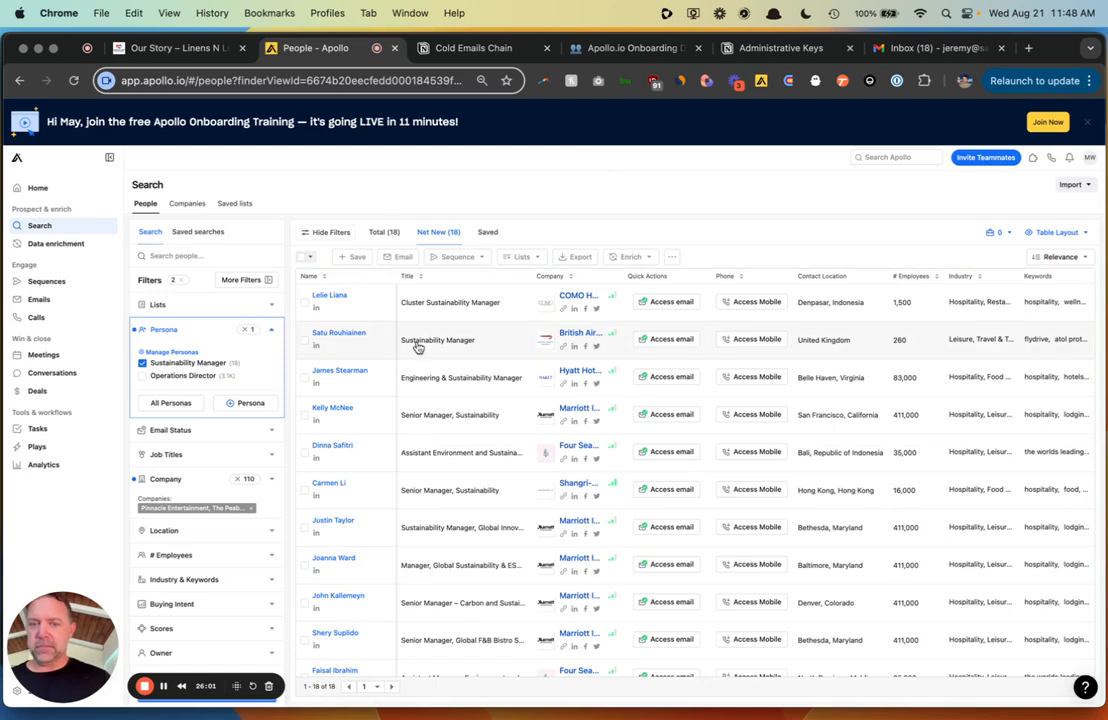
left_click(307, 258)
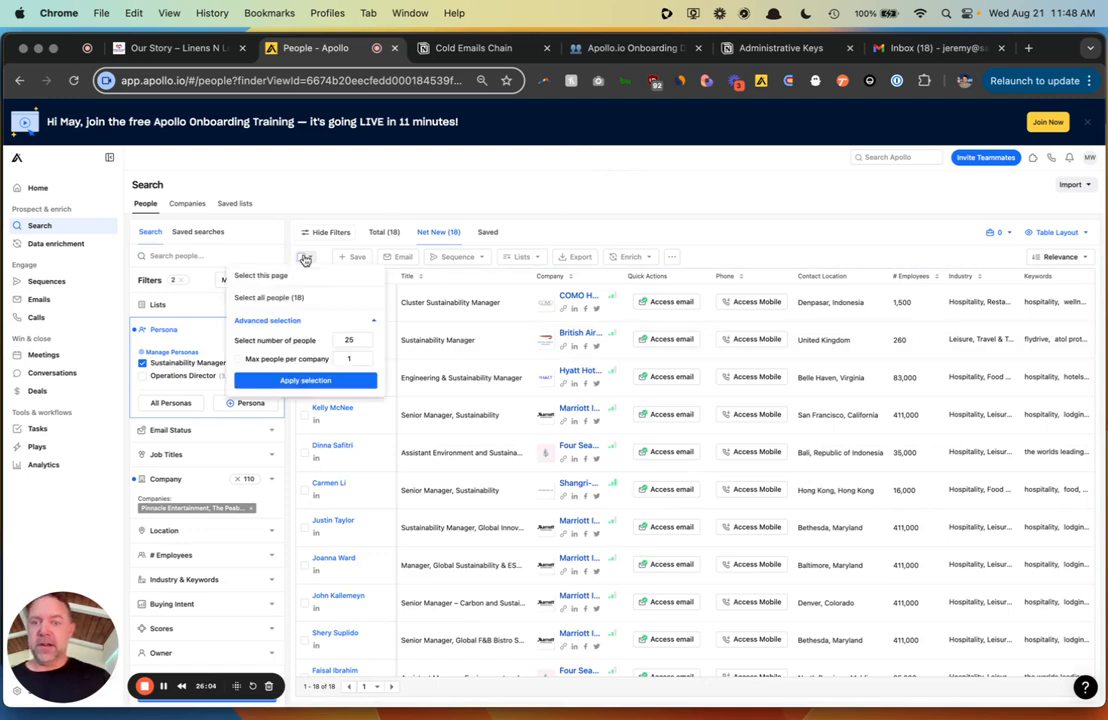
left_click(265, 297)
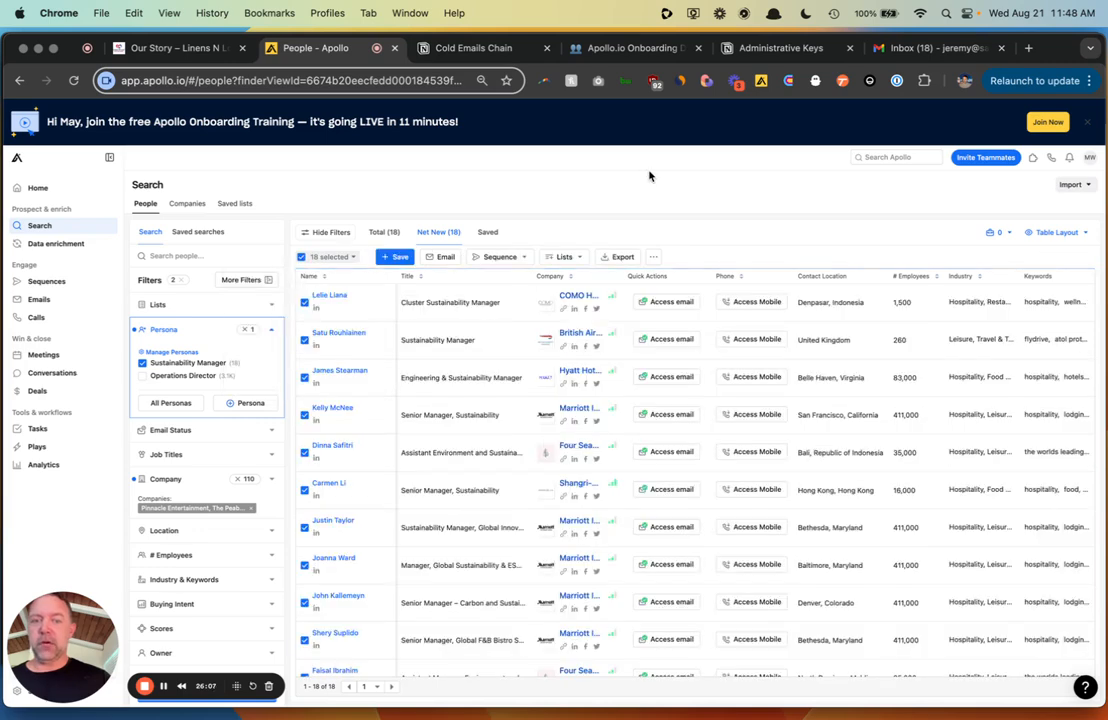
- Open Add to existing Sequence, browse the sequence list, then cancel and clear the selection
left_click(514, 259)
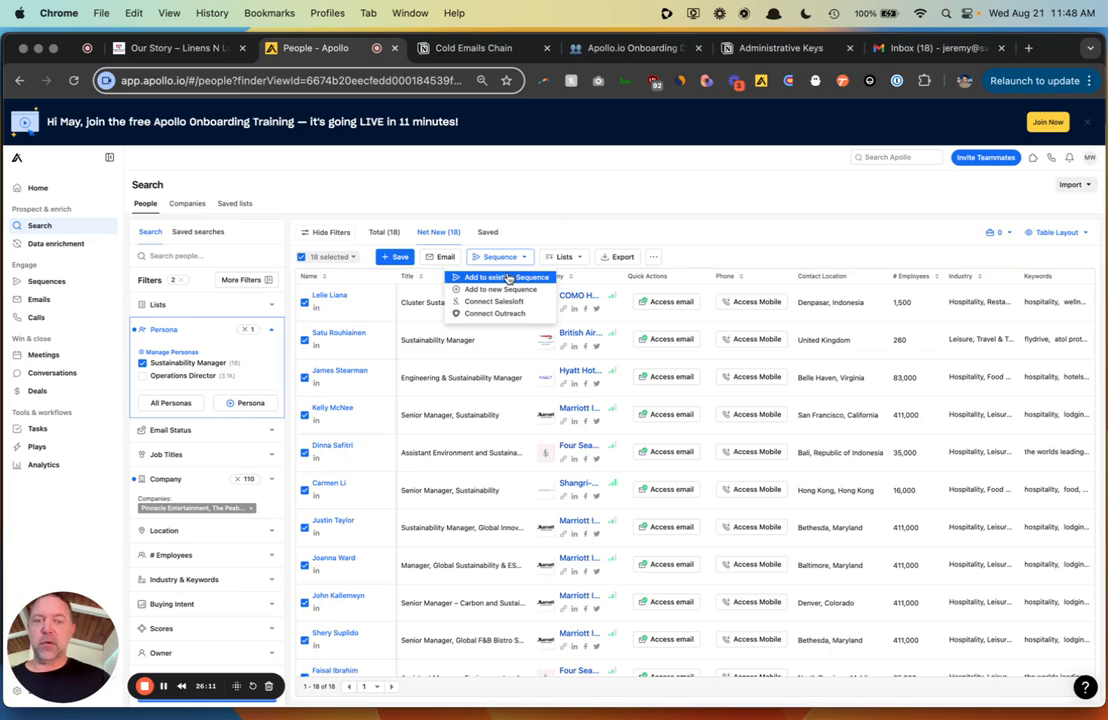
left_click(508, 278)
left_click(548, 256)
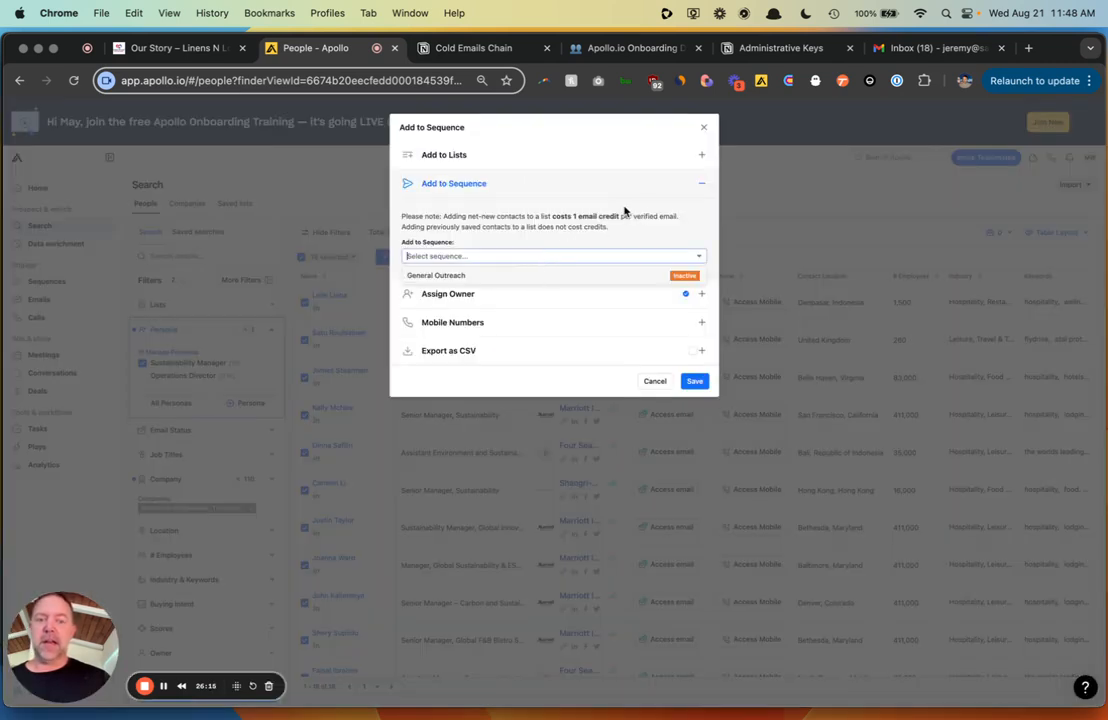
left_click(704, 128)
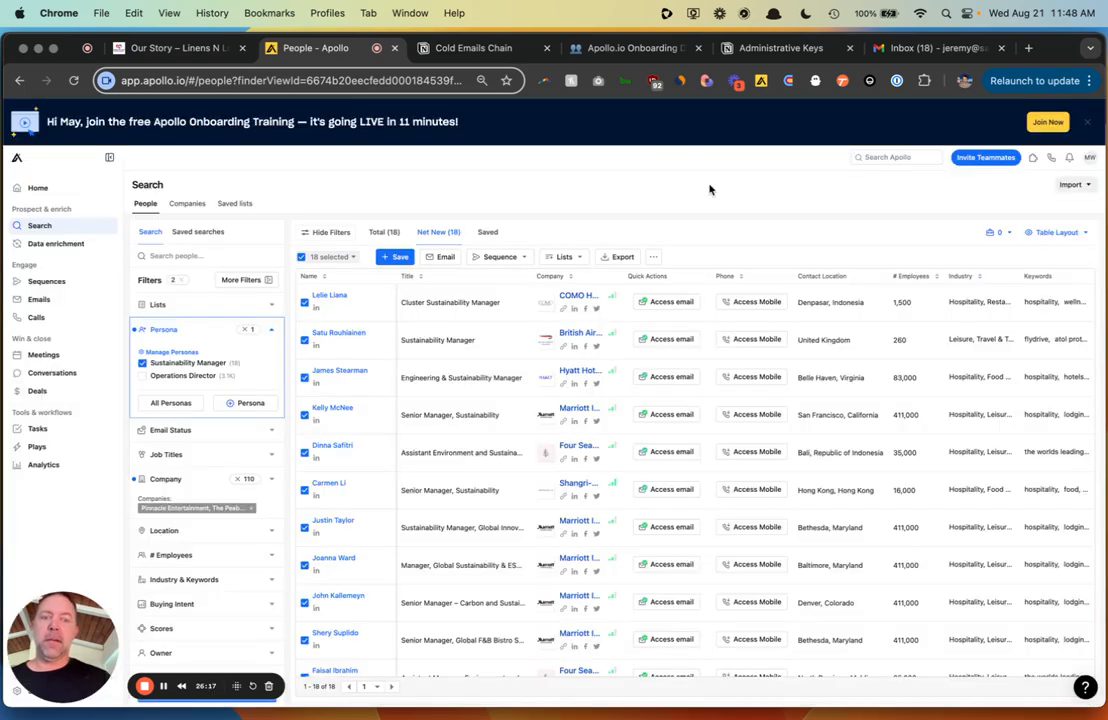
left_click(301, 256)
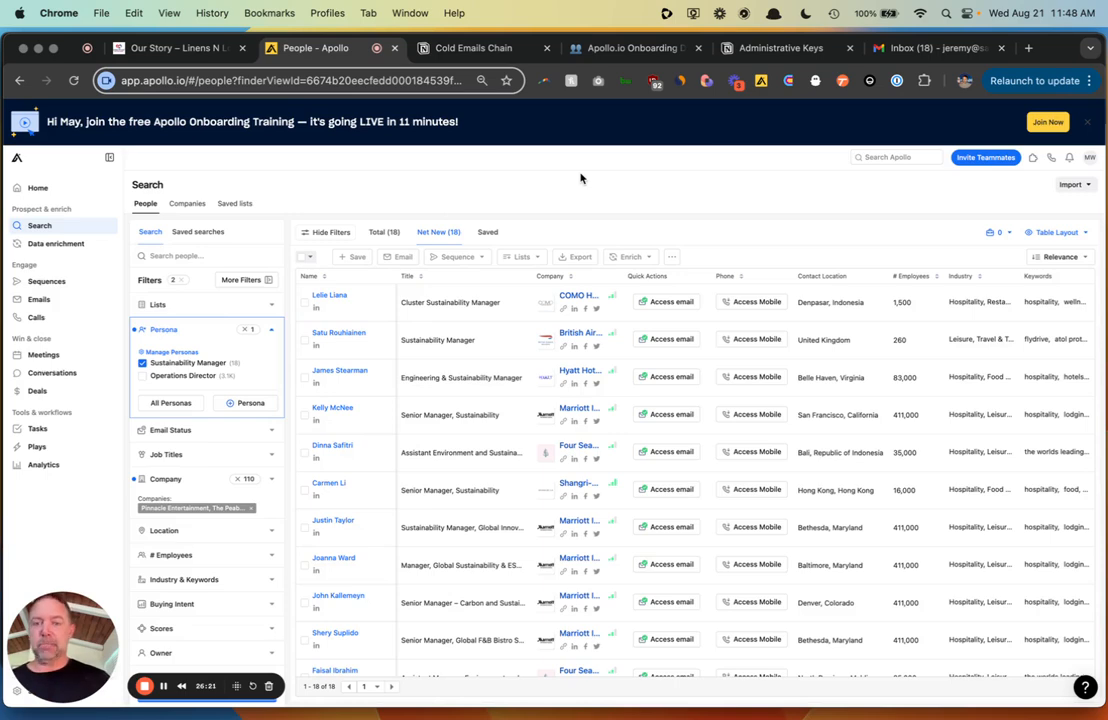
- Create a play from scratch that runs weekly on Wednesdays starting Aug 21, 2024
left_click(36, 446)
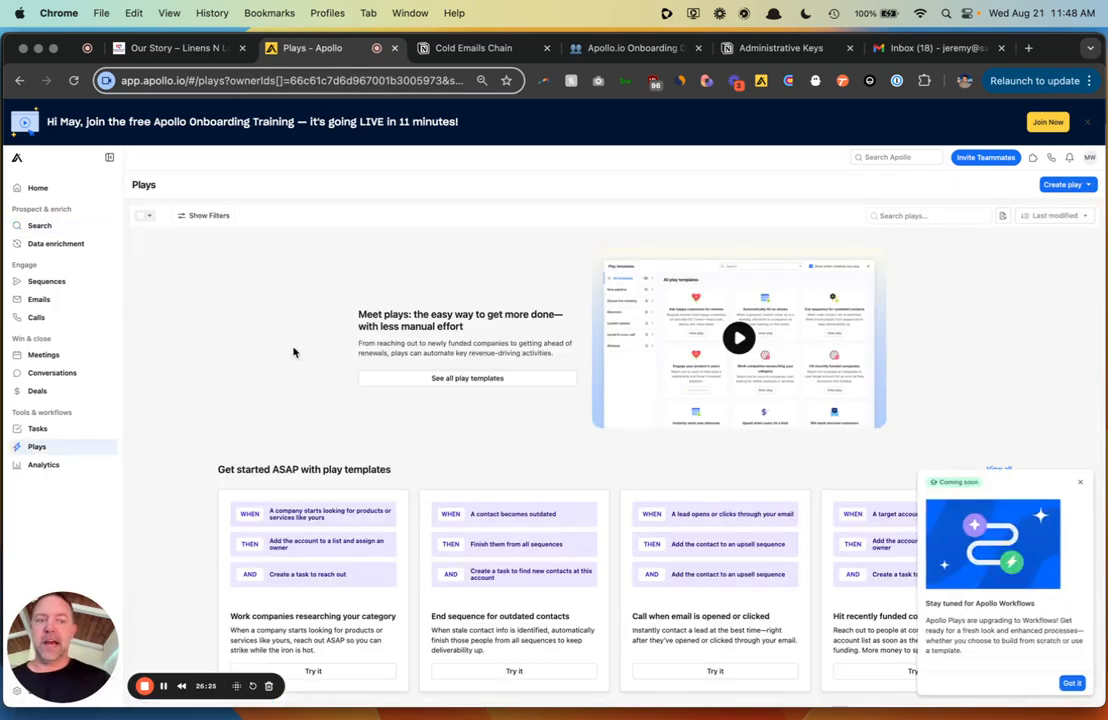
left_click(1068, 184)
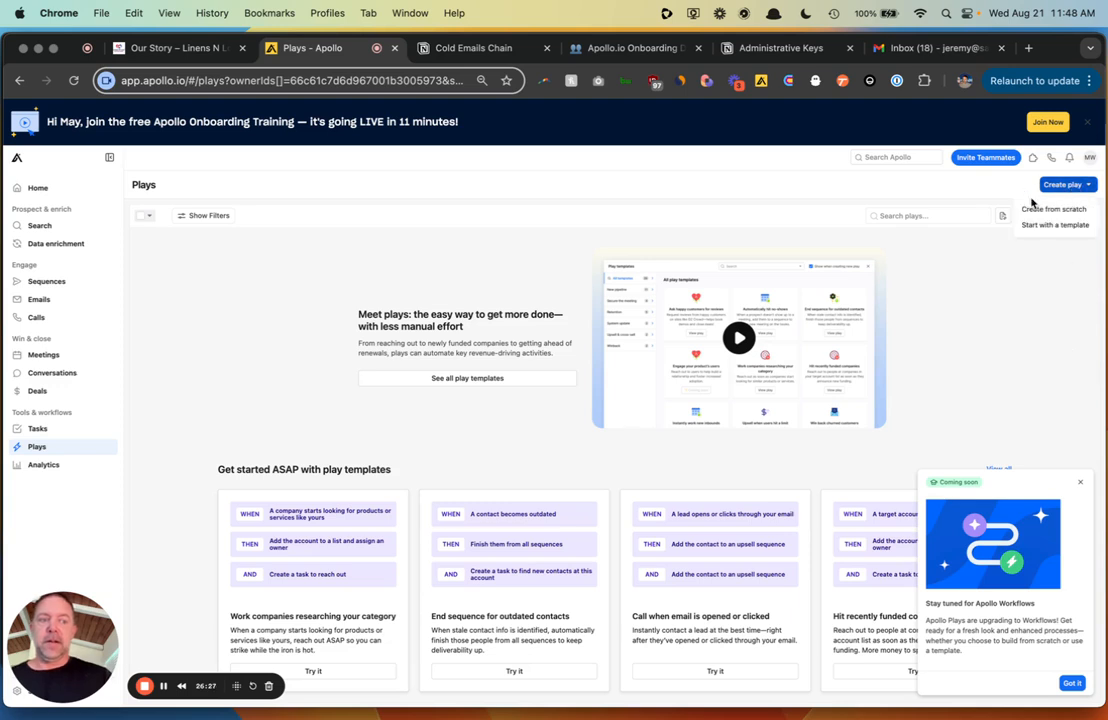
left_click(1040, 209)
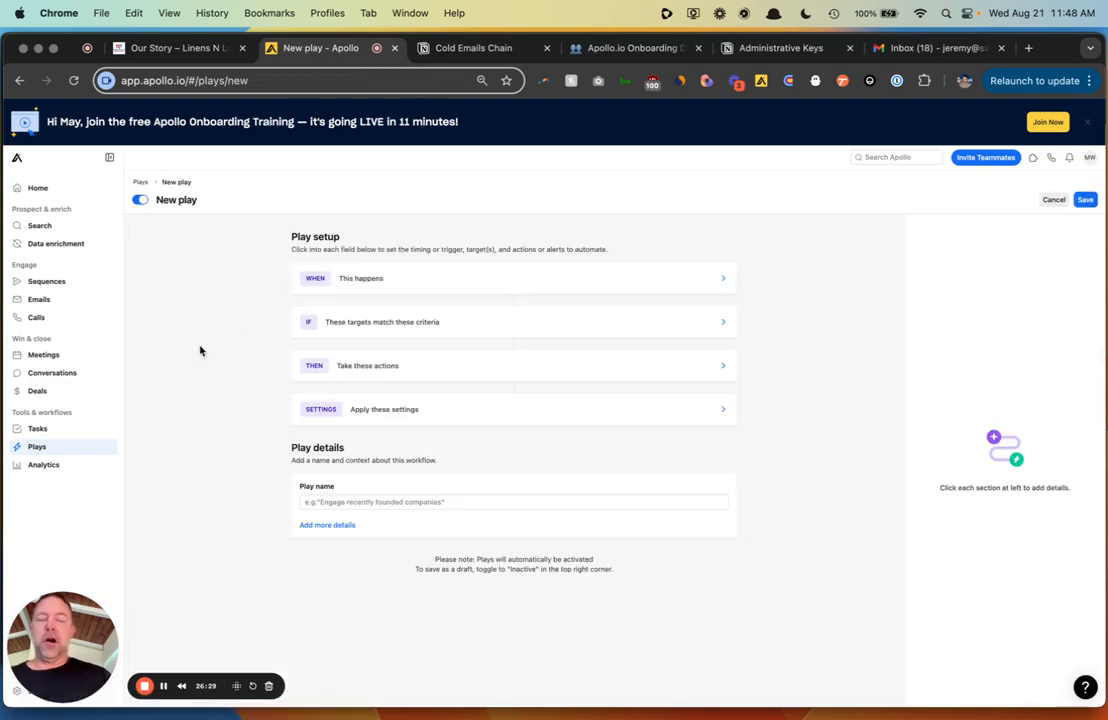
left_click(450, 279)
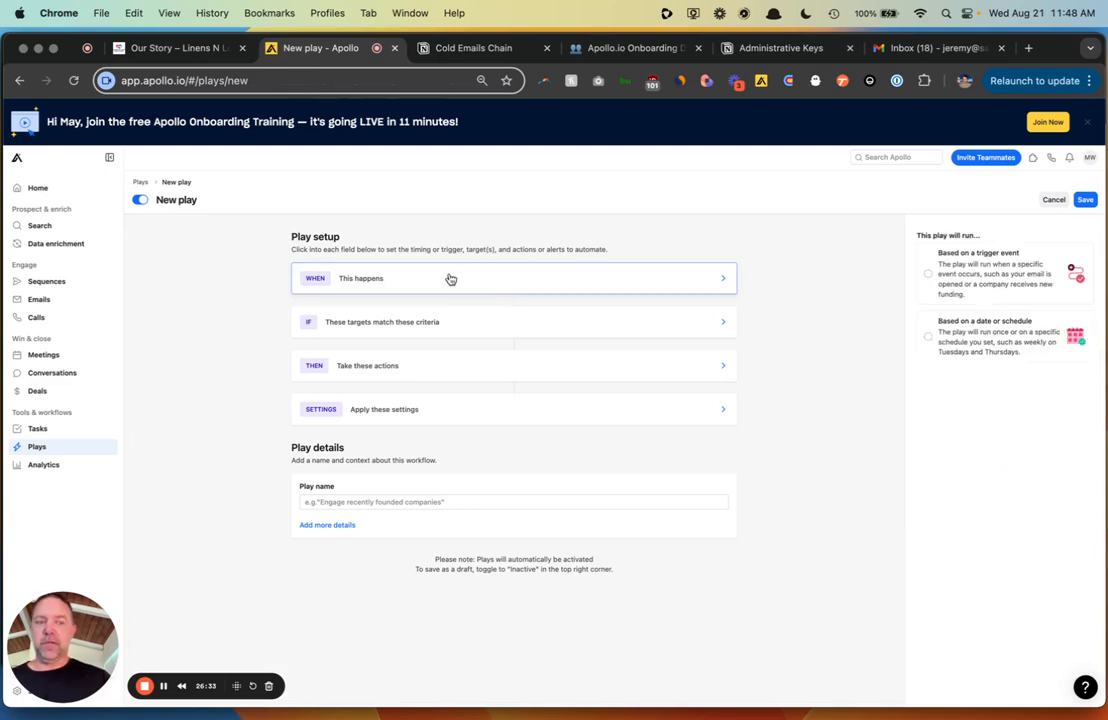
left_click(1036, 346)
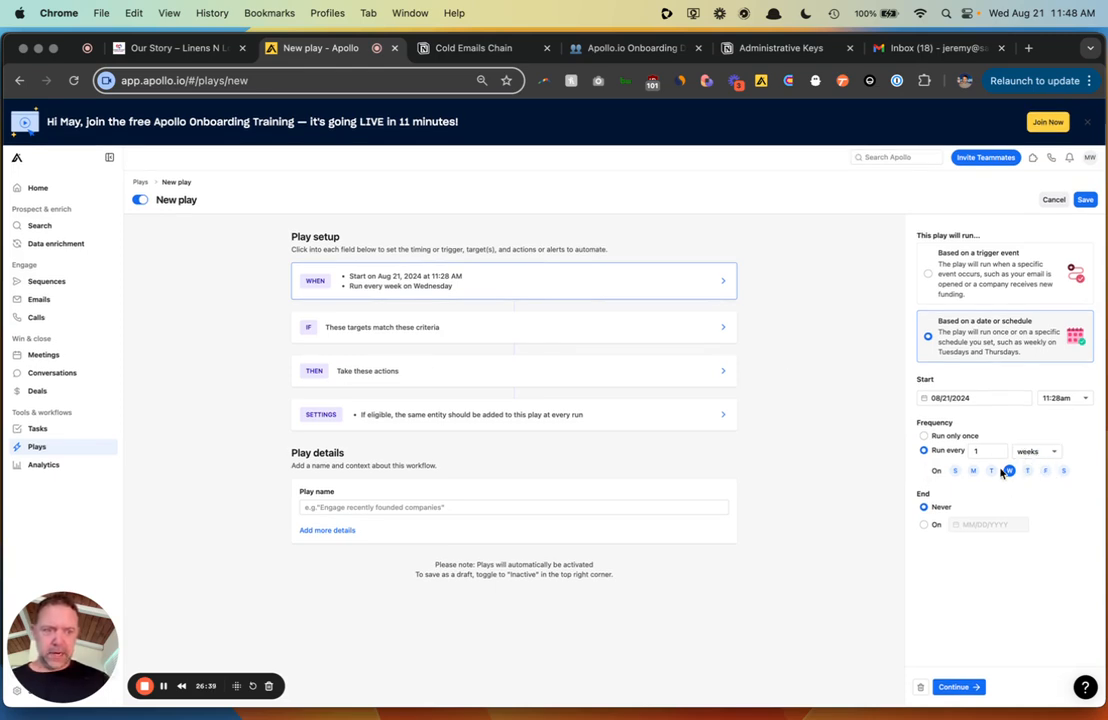
left_click(963, 687)
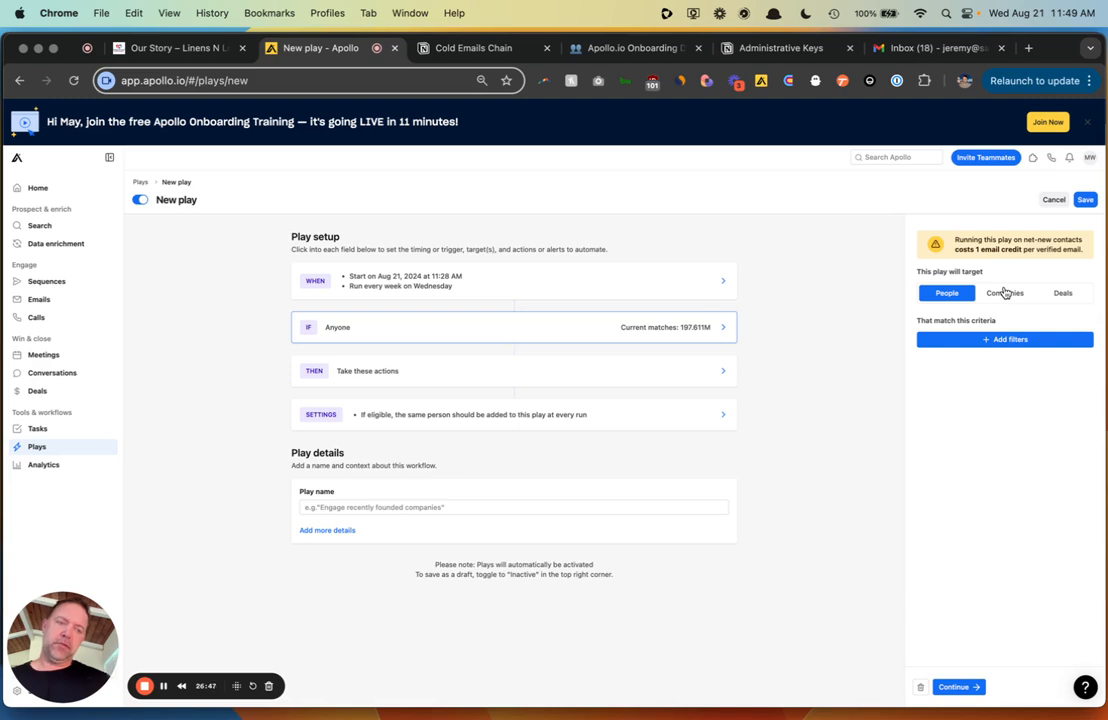
- Save the play's people filters for the Hotels list and the Operations Director and Sustainability Manager personas
left_click(1015, 340)
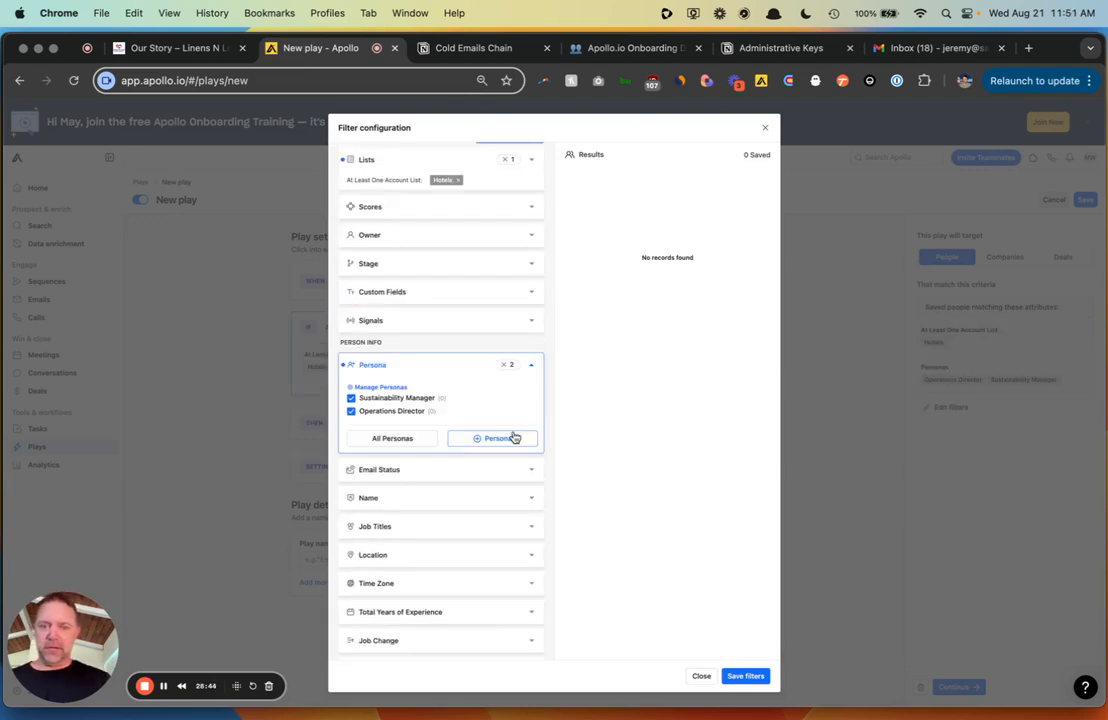
scroll(495, 512, "down", 5)
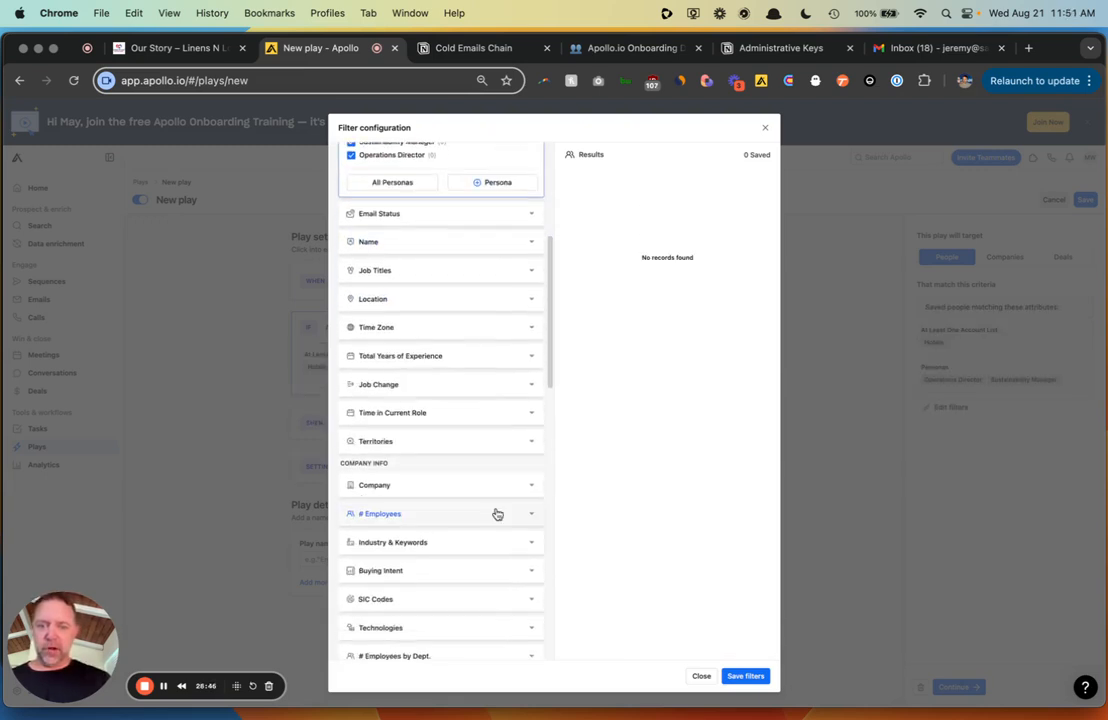
left_click(748, 677)
left_click(420, 421)
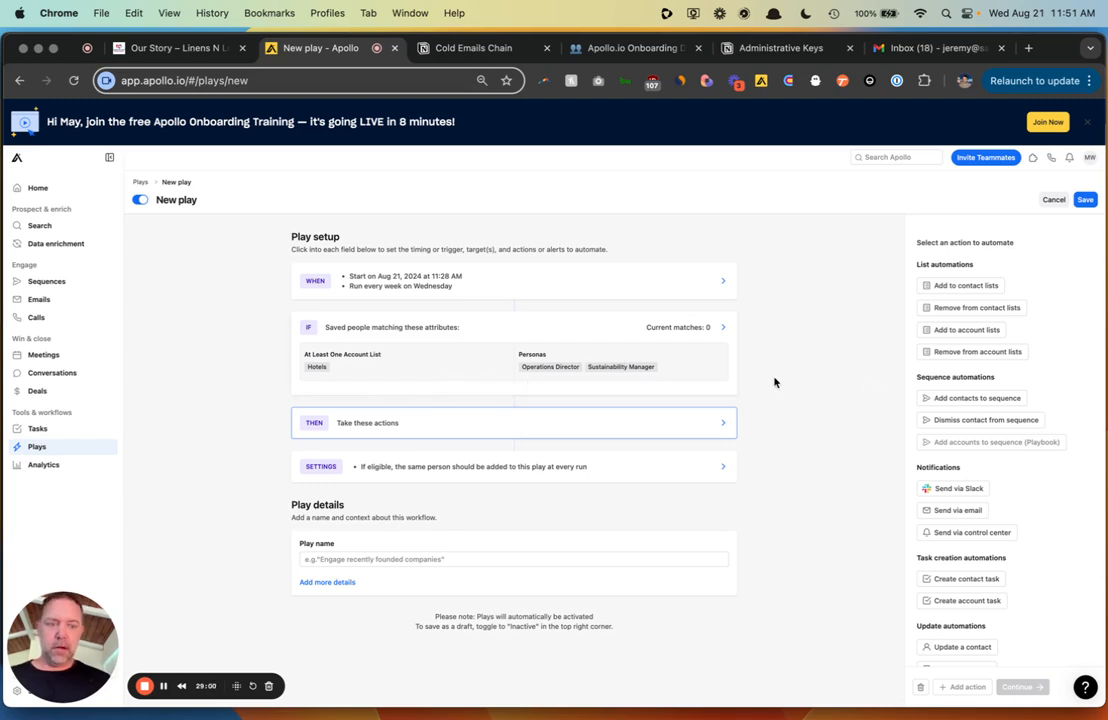
- Add Likely to engage and Verified email status to the target filters and save them
left_click(634, 366)
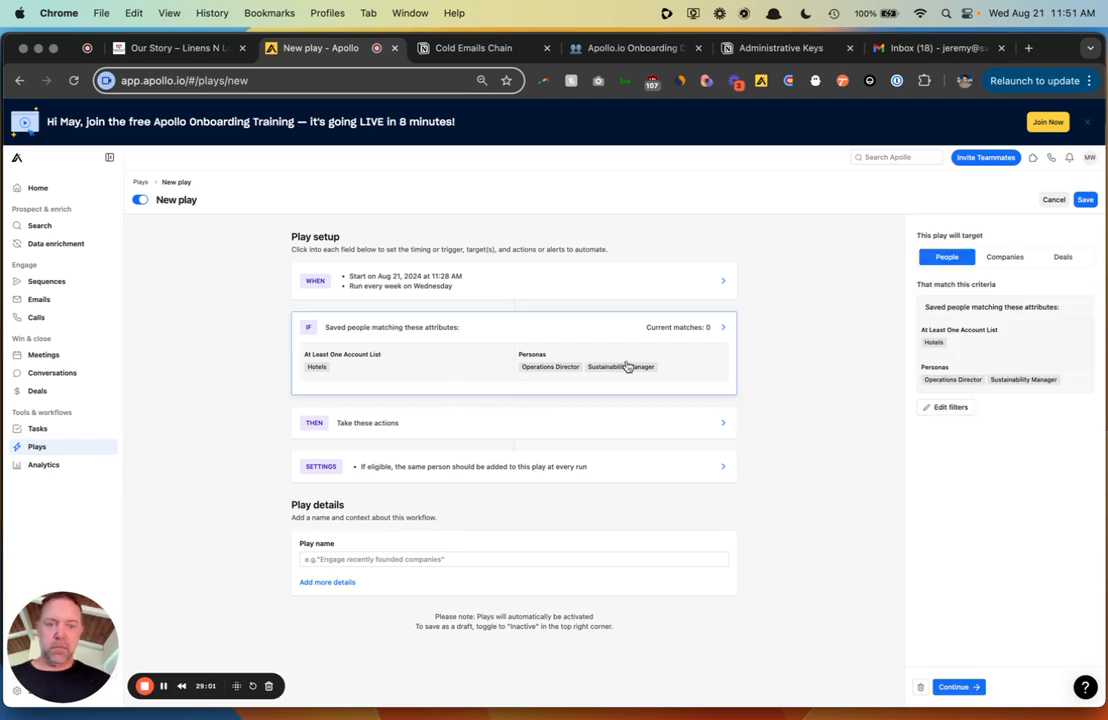
left_click(950, 407)
scroll(404, 343, "down", 5)
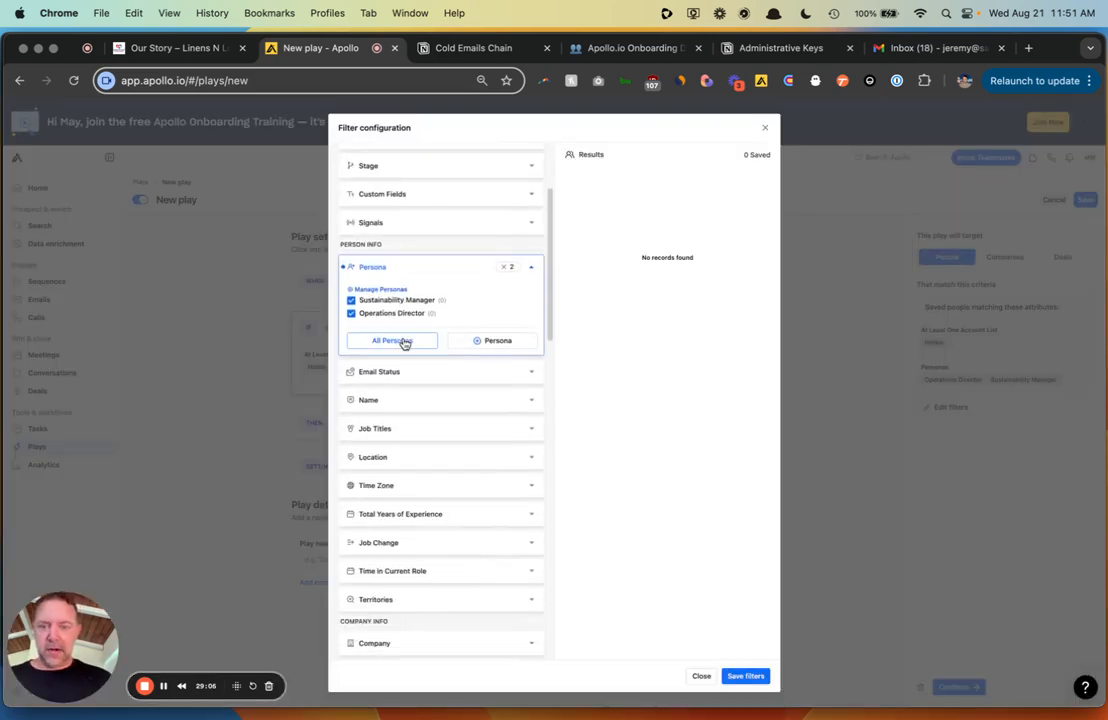
left_click(529, 334)
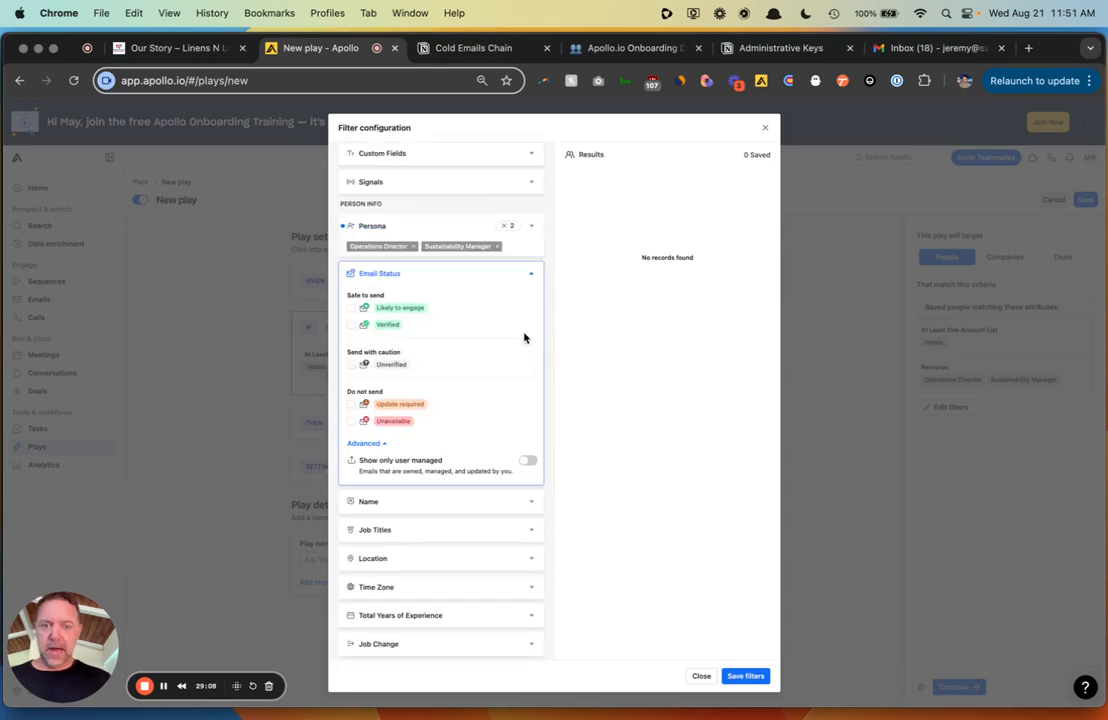
left_click(351, 309)
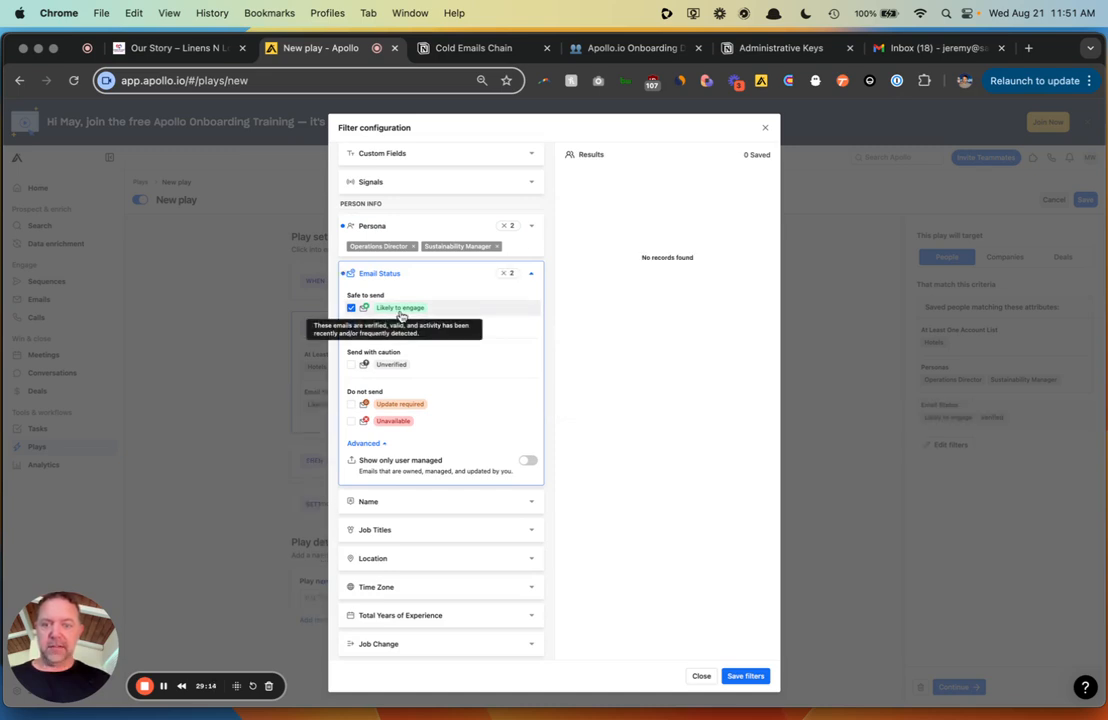
left_click(351, 325)
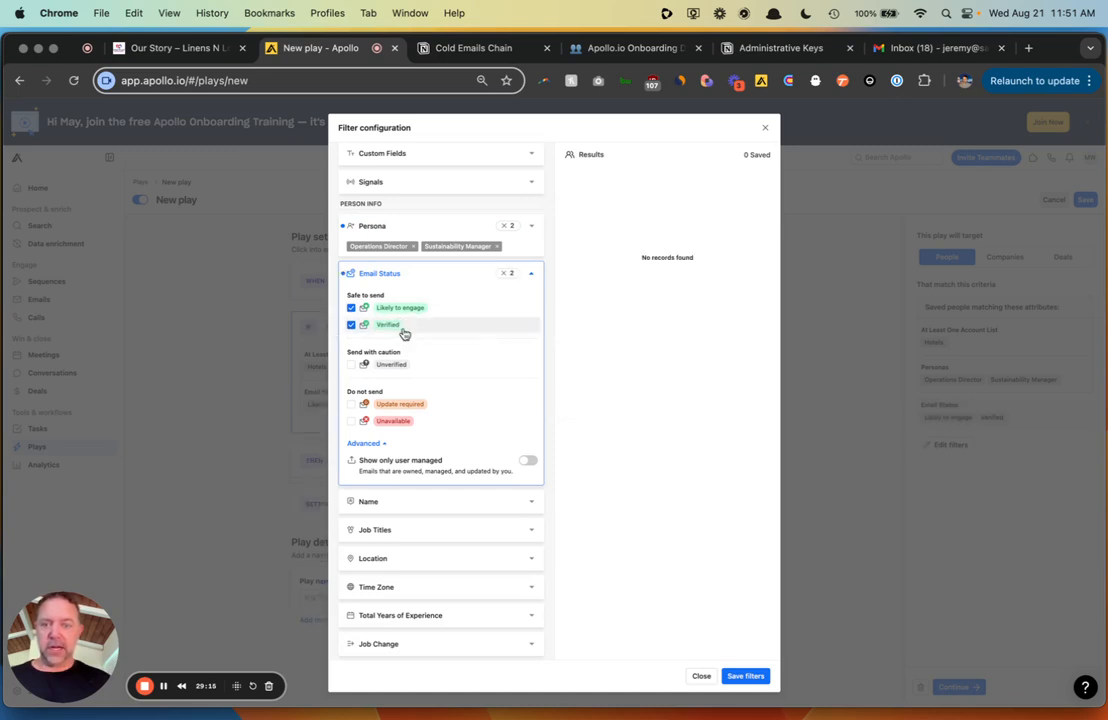
left_click(746, 676)
- Make the play's action add contacts to the General Outreach sequence
left_click(507, 463)
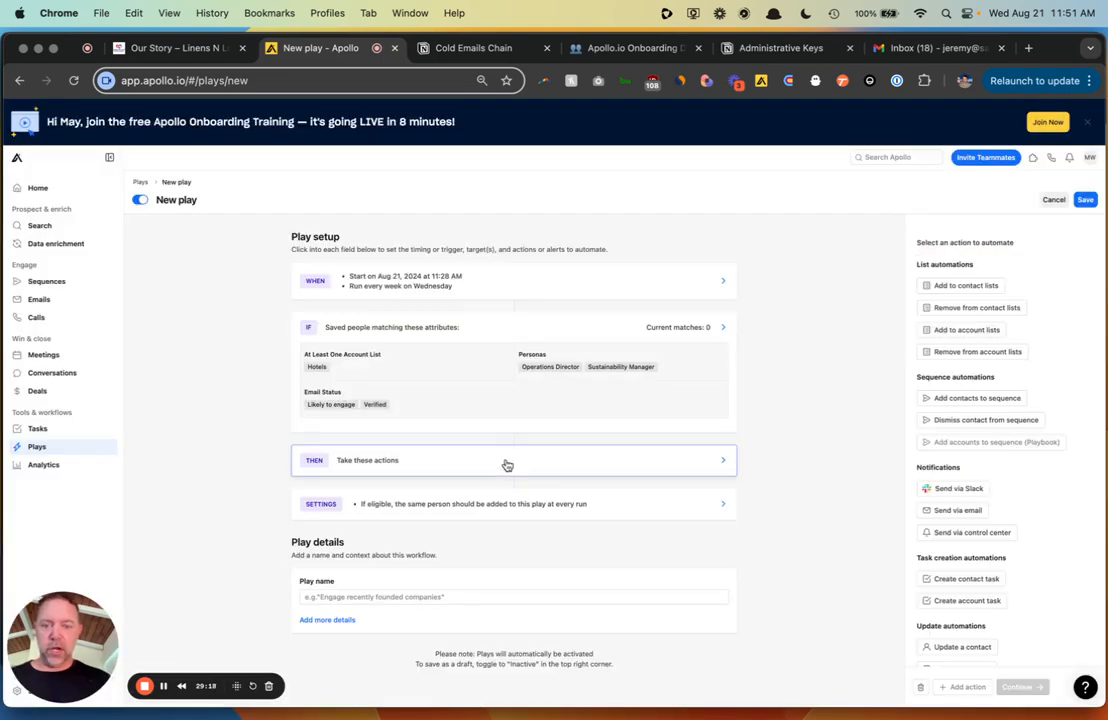
left_click(974, 398)
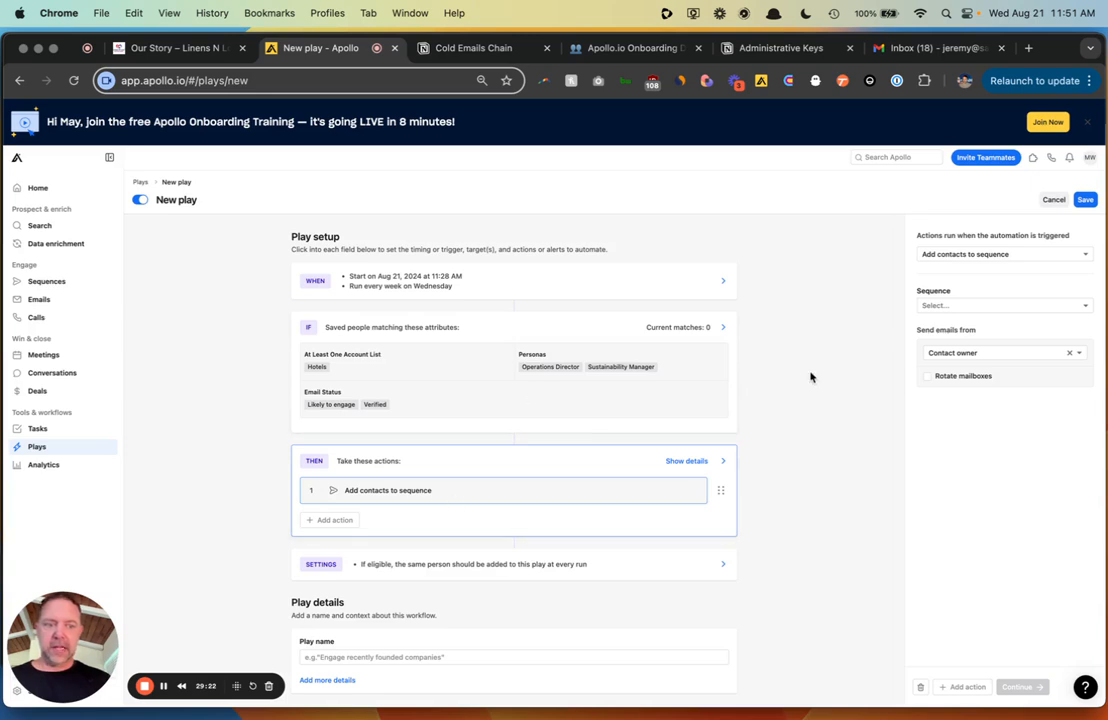
left_click(982, 307)
left_click(982, 329)
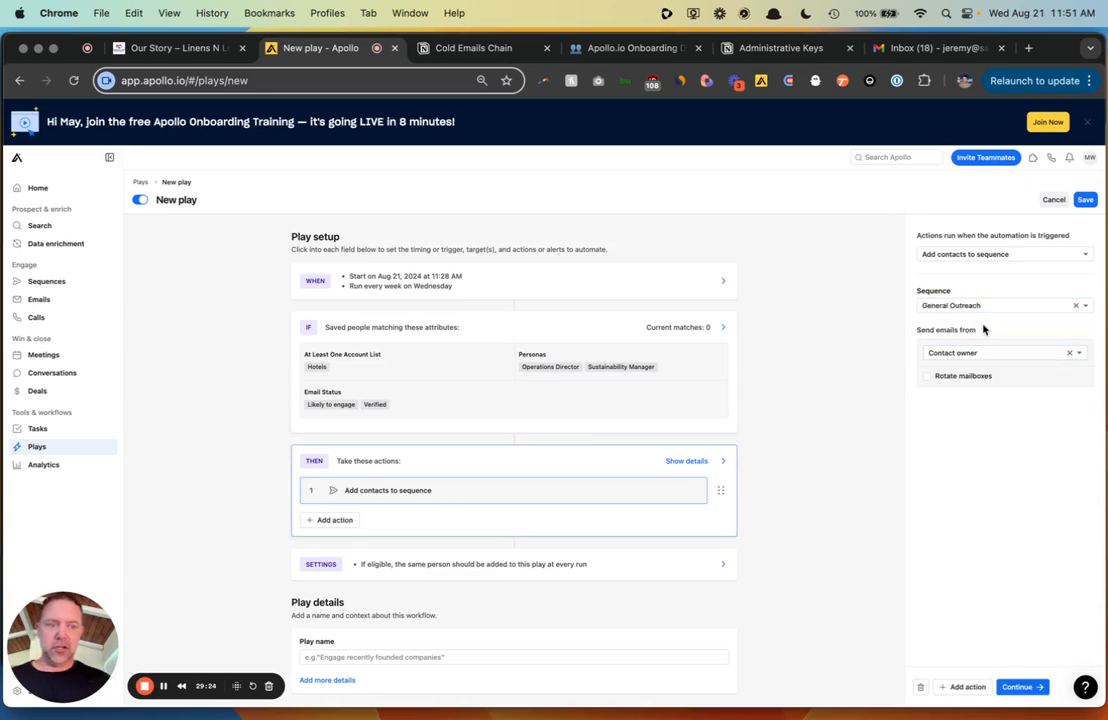
- Send emails round robin from yourself, rotating across all mailboxes
left_click(998, 352)
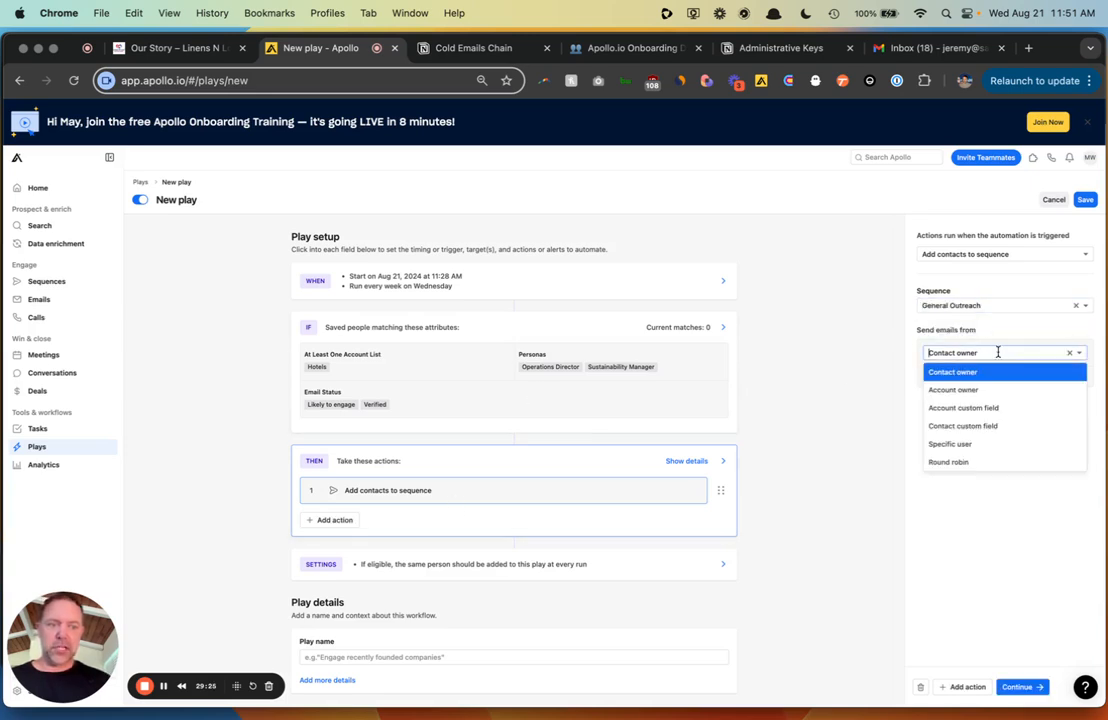
left_click(997, 462)
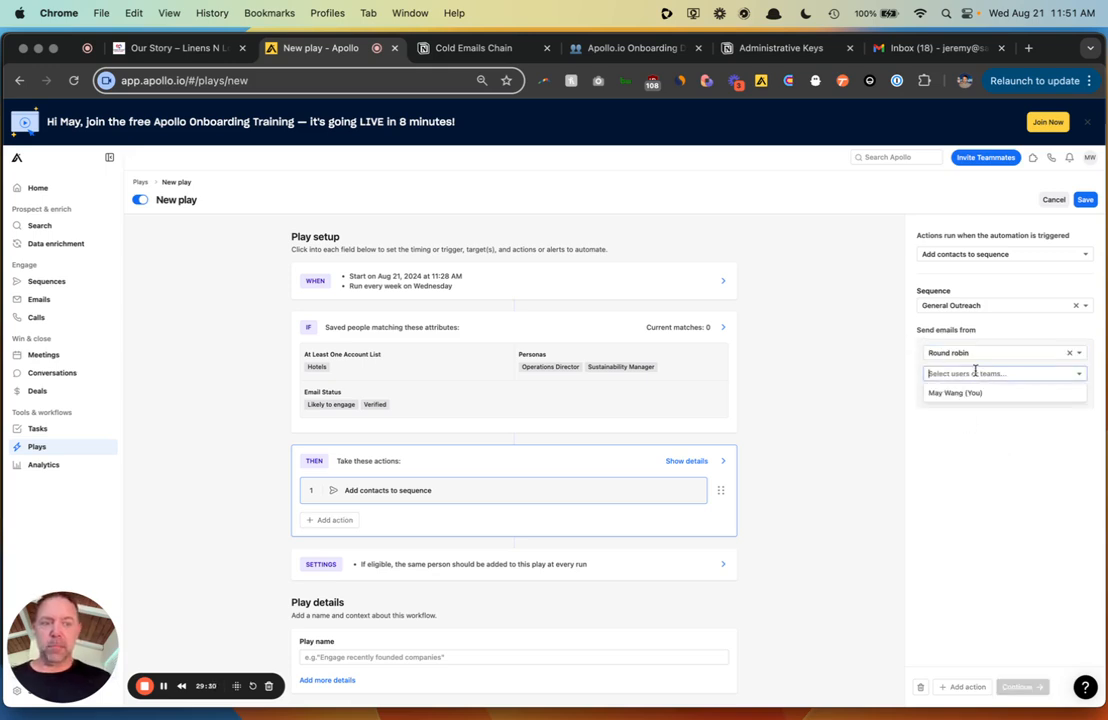
left_click(970, 393)
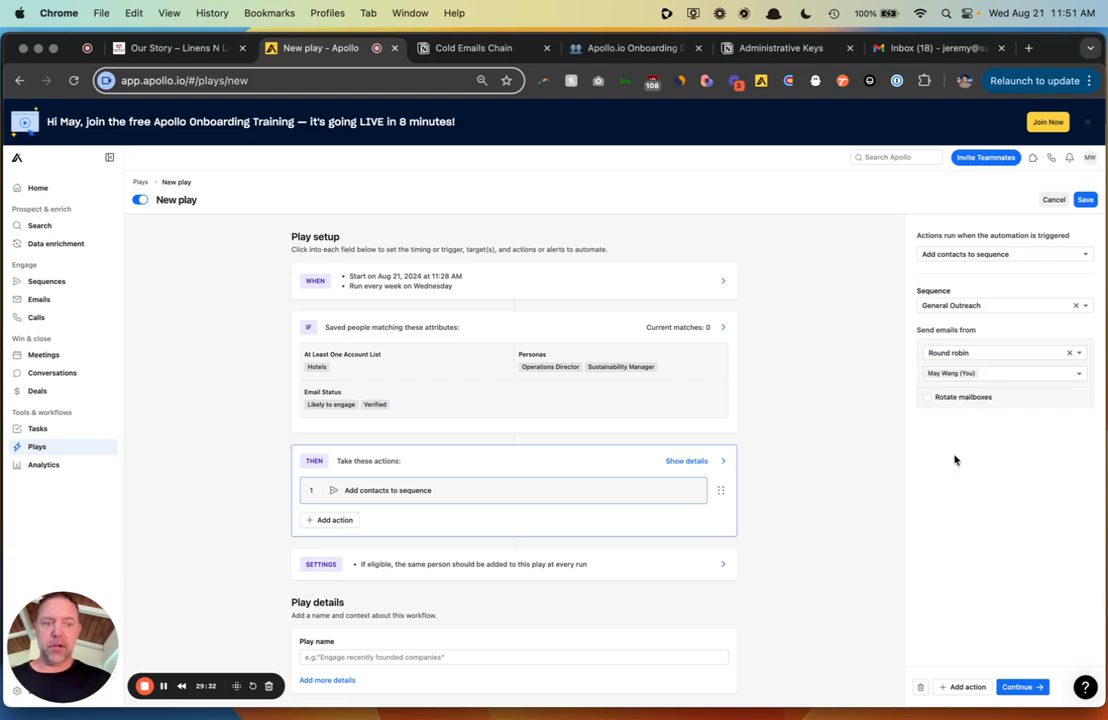
left_click(927, 397)
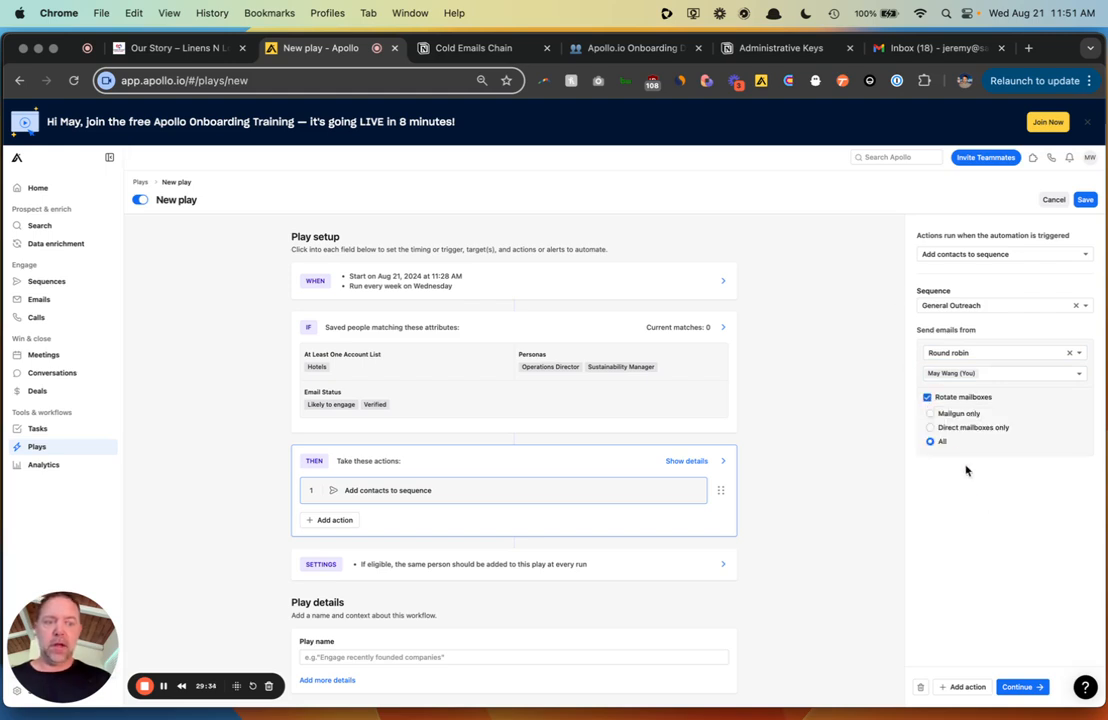
scroll(802, 542, "down", 2)
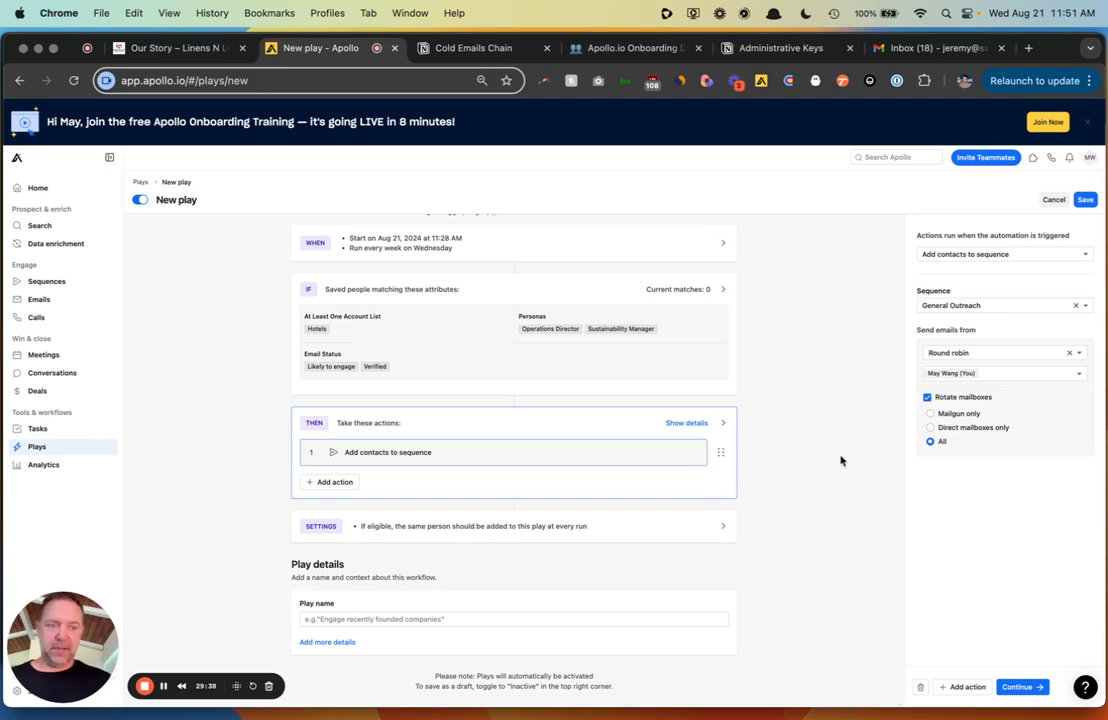
scroll(852, 460, "up", 2)
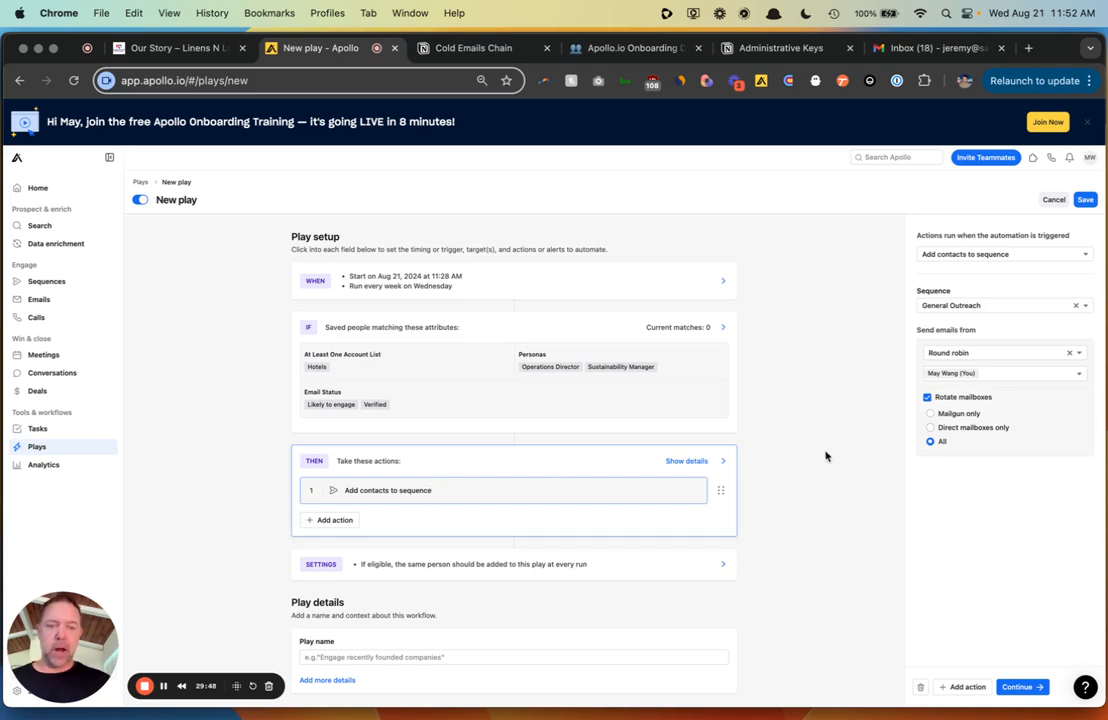
- Keep the play's default run settings
scroll(826, 456, "down", 1)
left_click(499, 528)
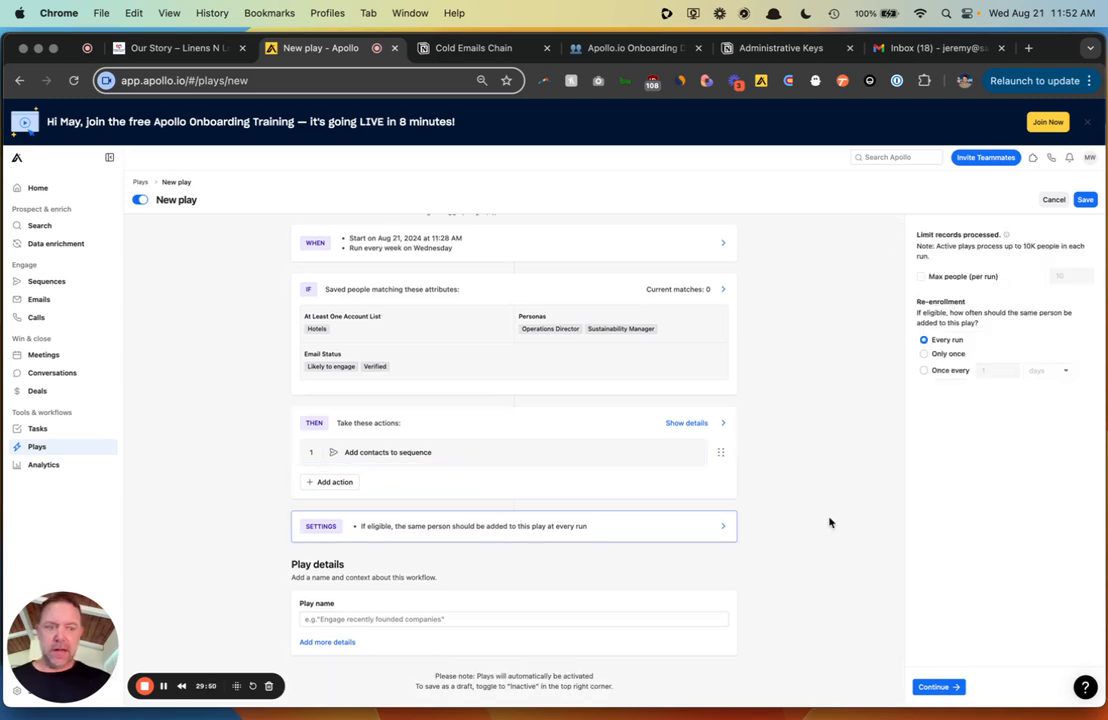
left_click(939, 687)
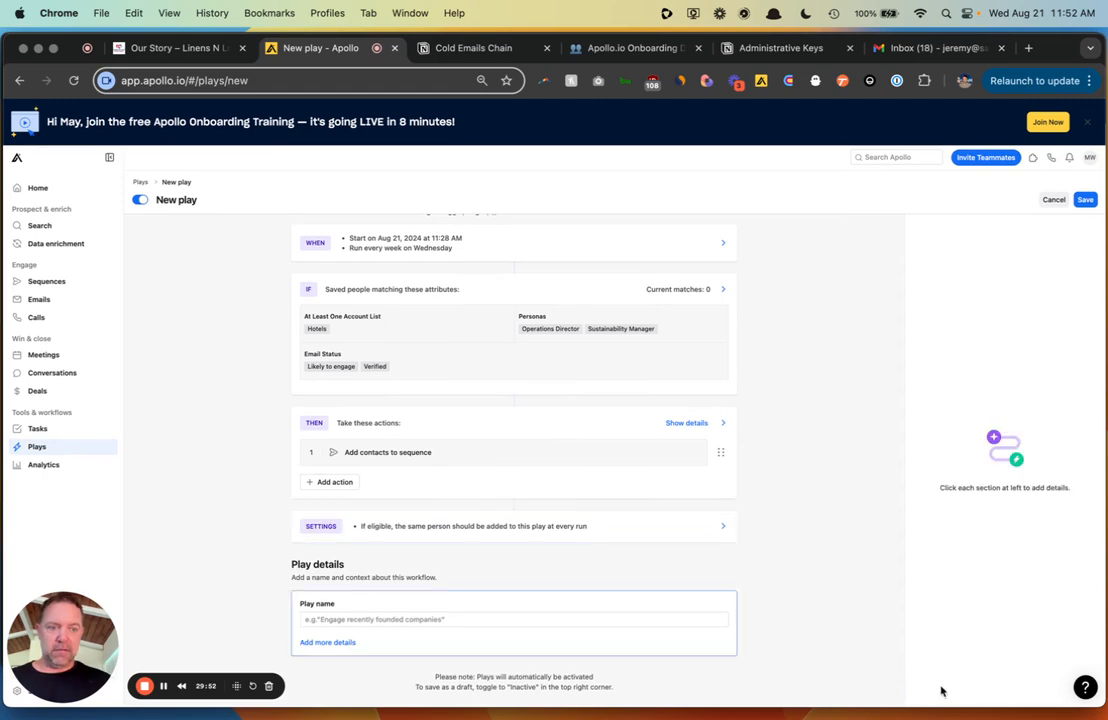
- Name the play 'General Contacts to Sequence' and save it
left_click(421, 619)
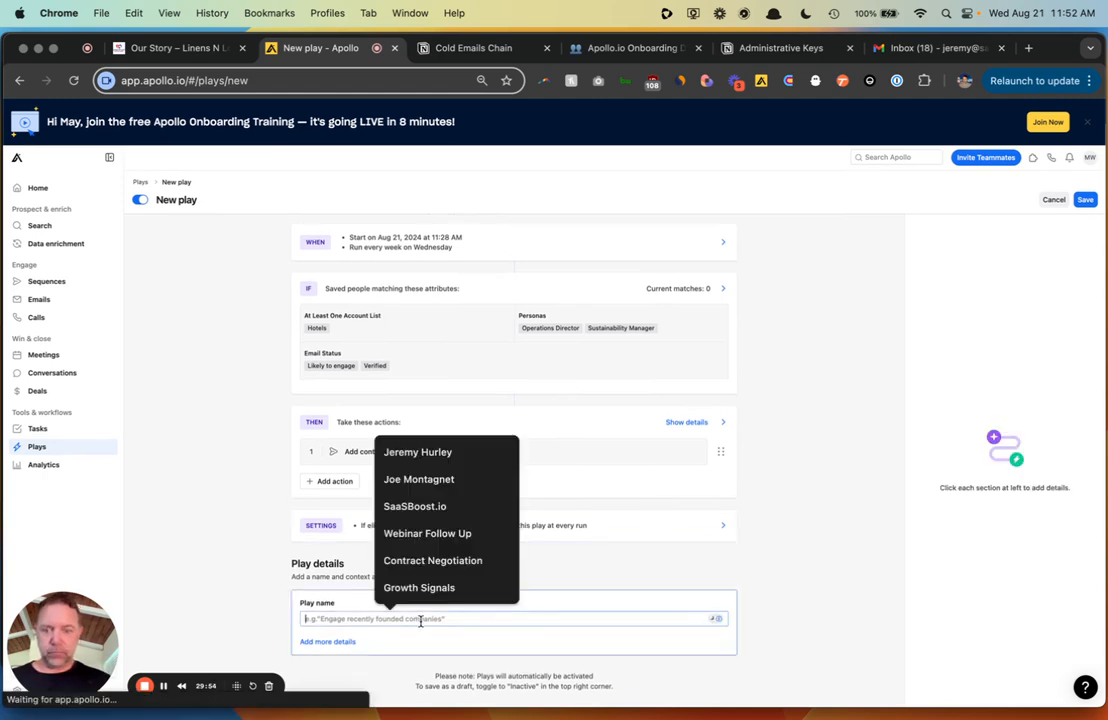
type("Gne")
key("BackSpace")
type("eneral")
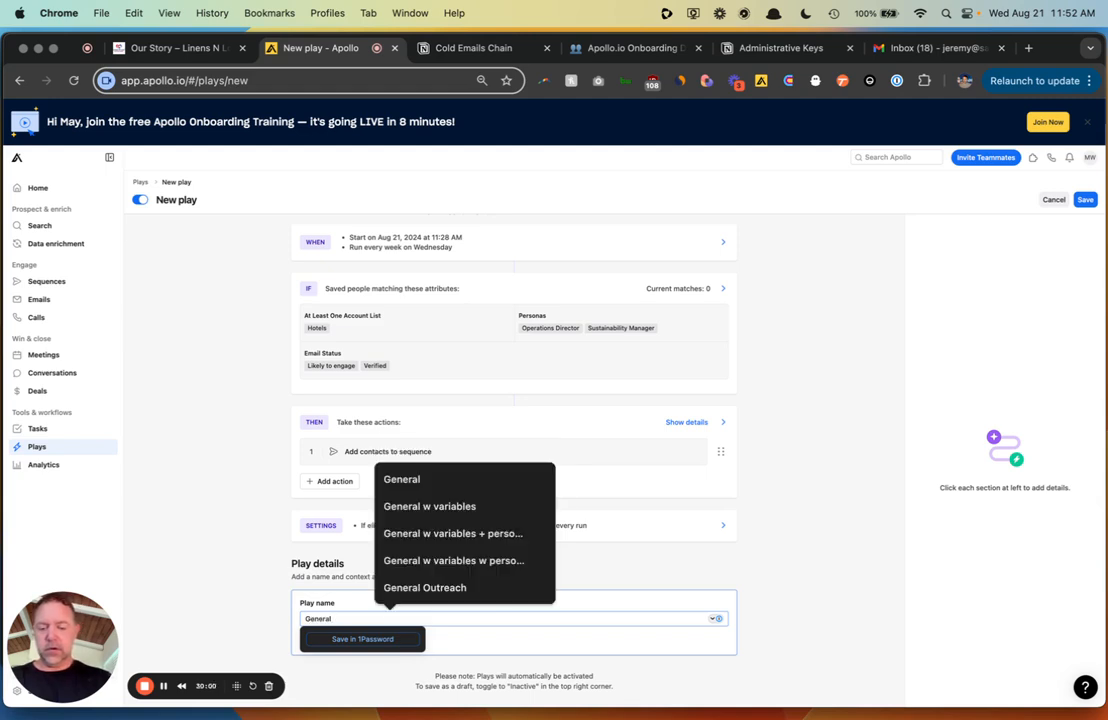
type(" Contacts to Sequence")
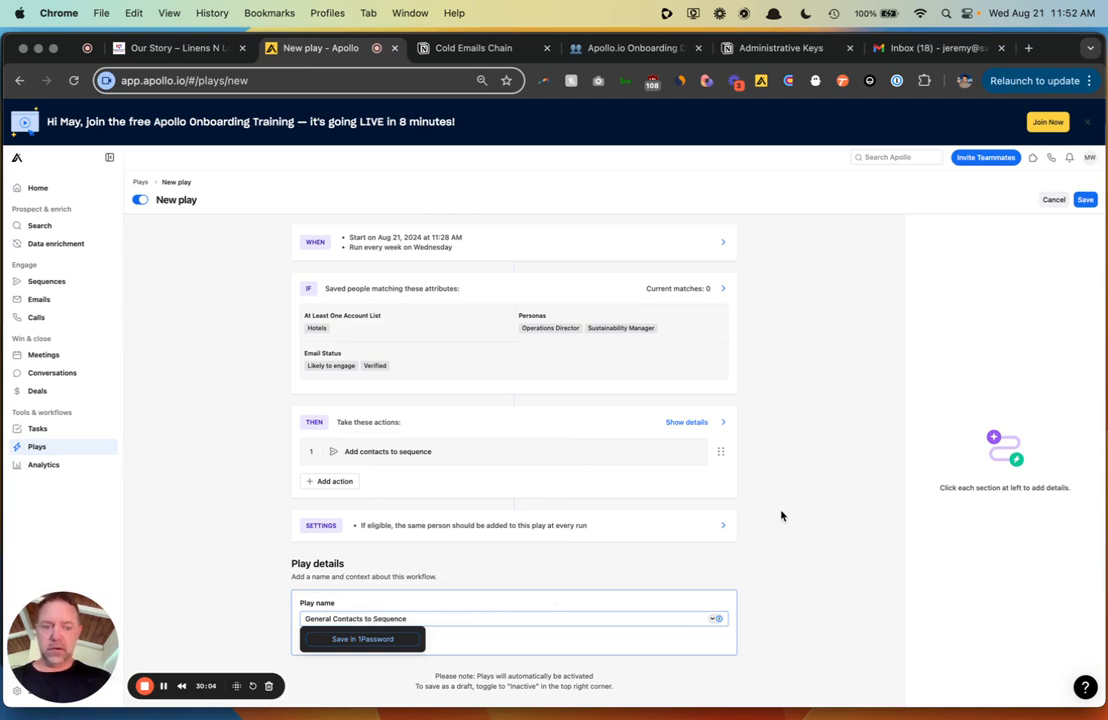
left_click(1085, 199)
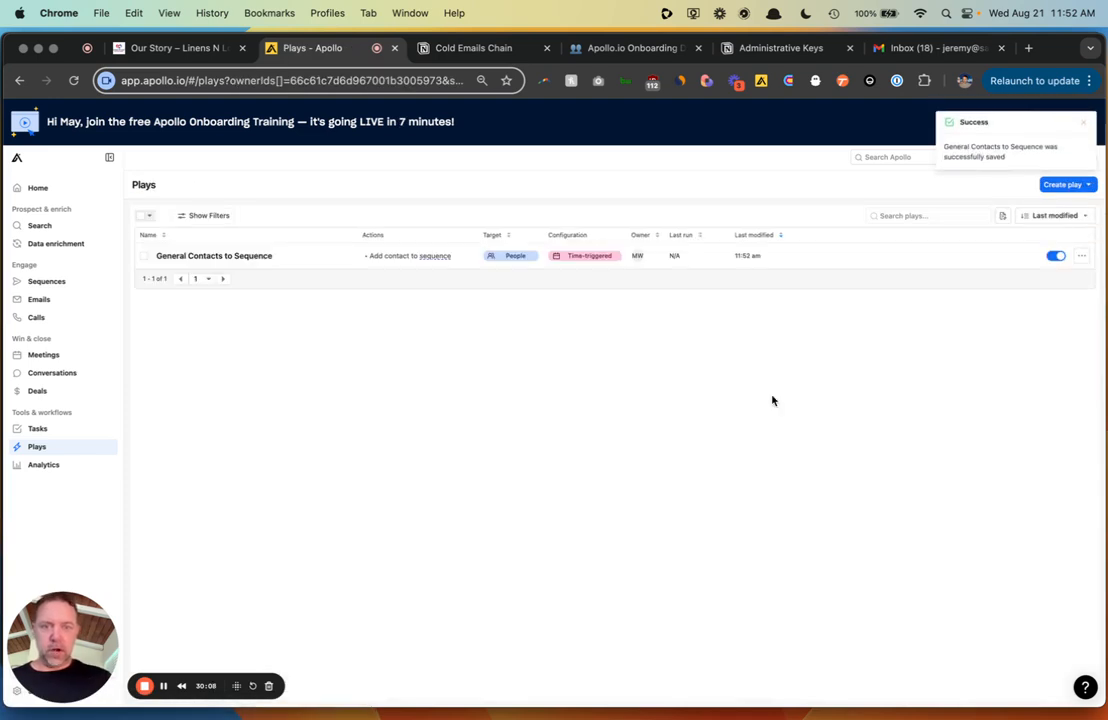
- Change the saved play's weekly start time to 12:00 PM, save it, and return to Plays
left_click(1081, 256)
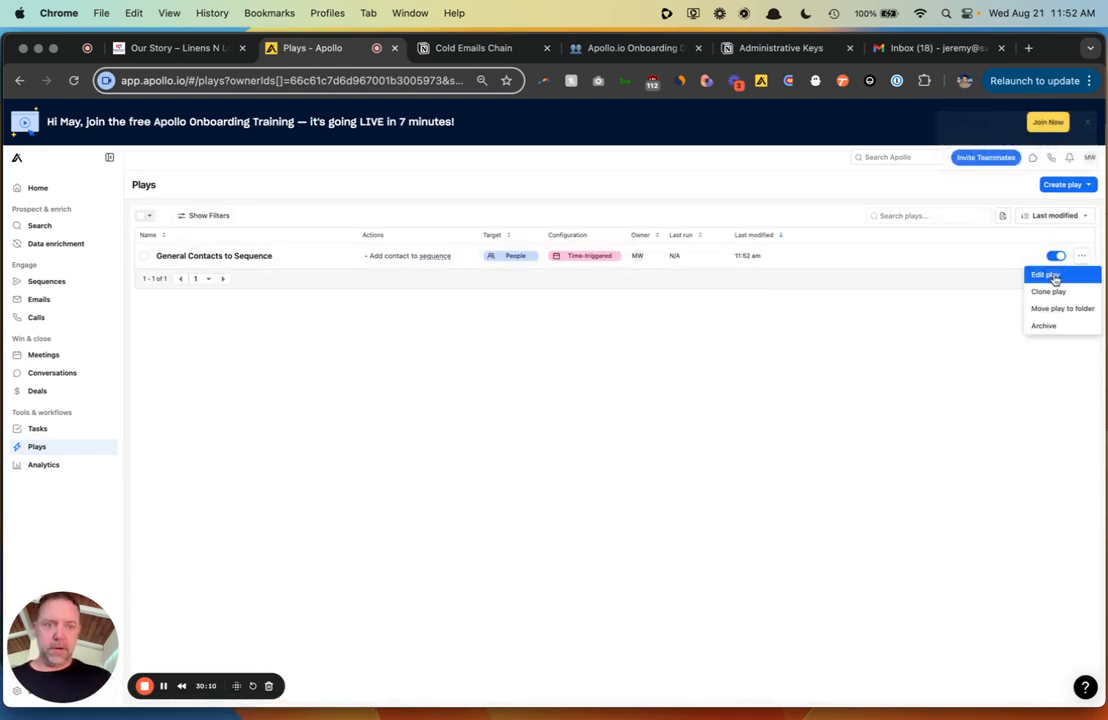
left_click(1044, 275)
left_click(549, 283)
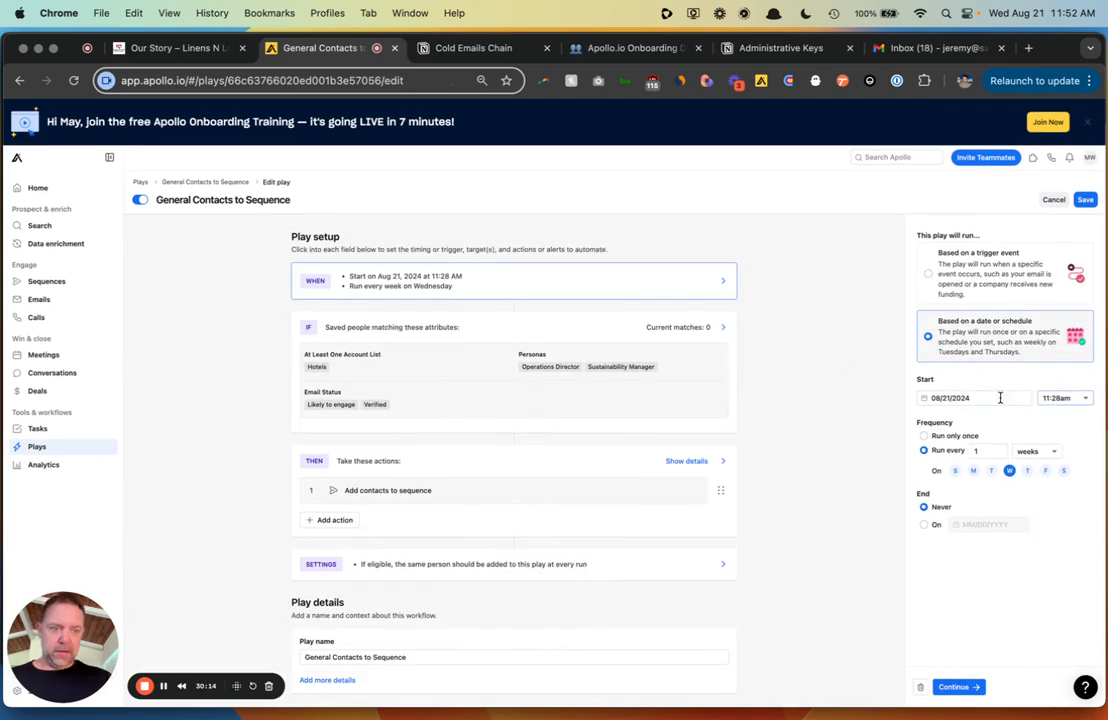
left_click(1065, 398)
scroll(1064, 460, "down", 5)
scroll(1064, 466, "down", 5)
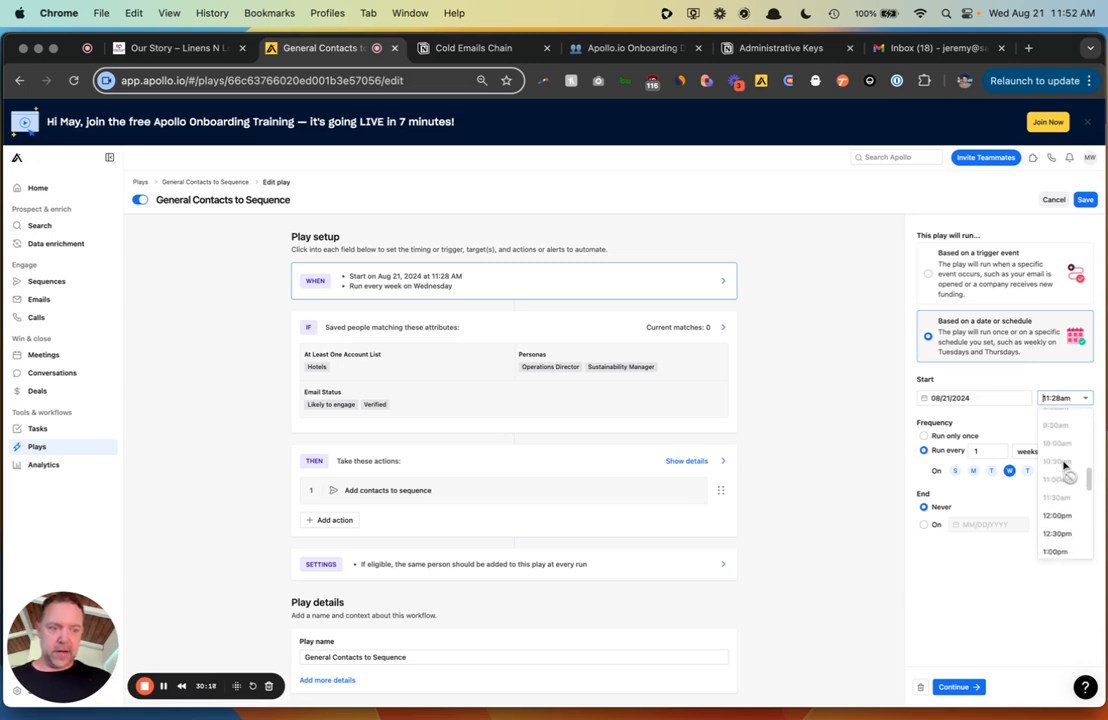
left_click(1065, 470)
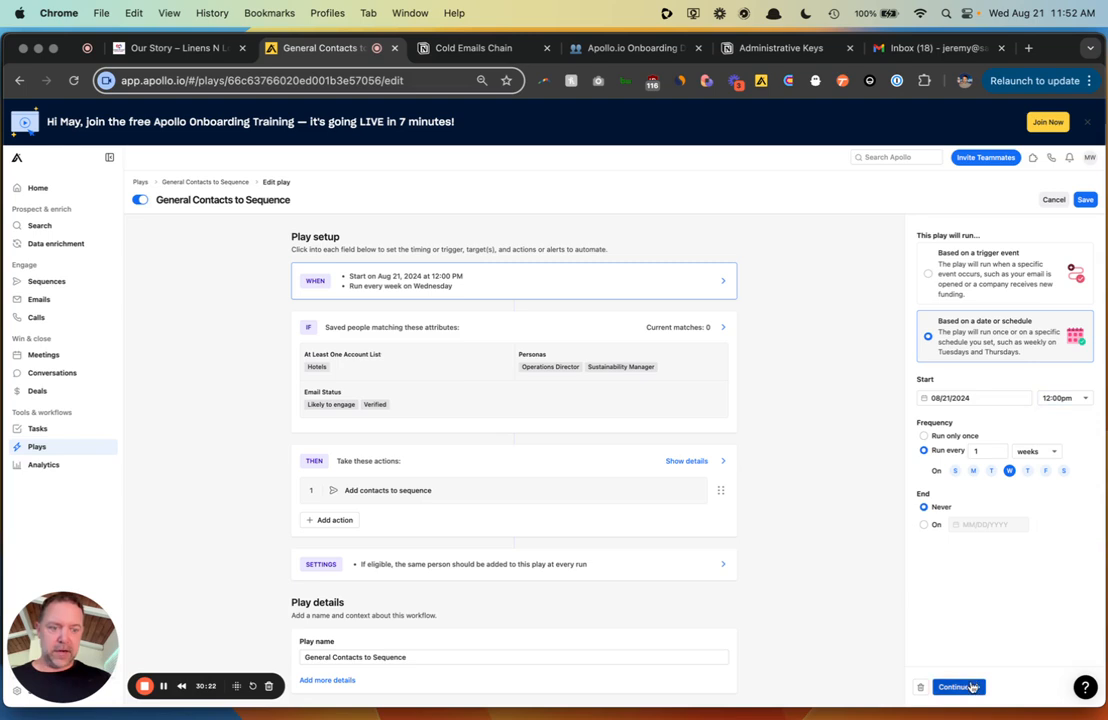
left_click(968, 686)
left_click(1085, 199)
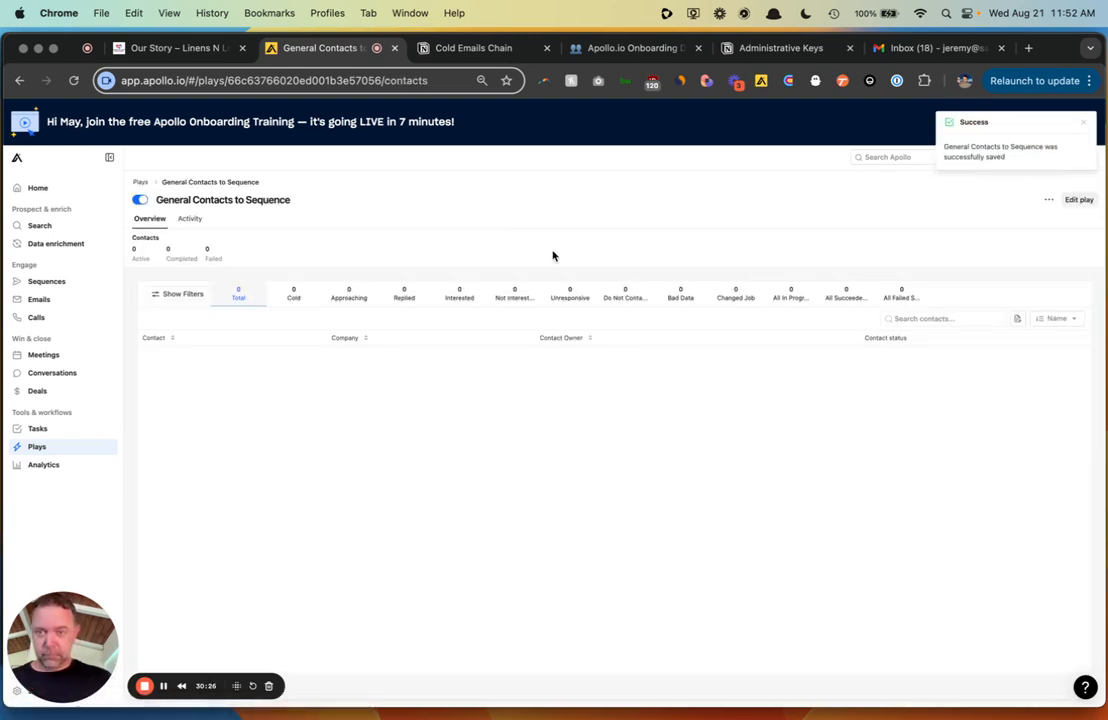
left_click(140, 182)
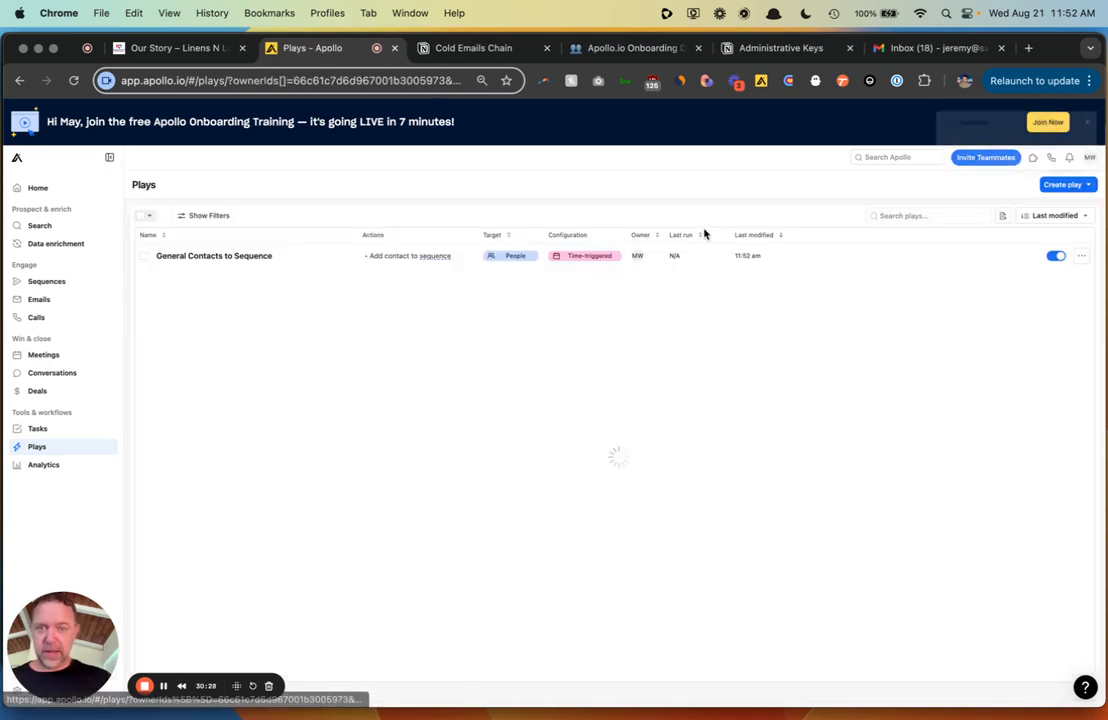
- Set the play's Max people per run to 1000 and save it
left_click(1082, 256)
left_click(1082, 274)
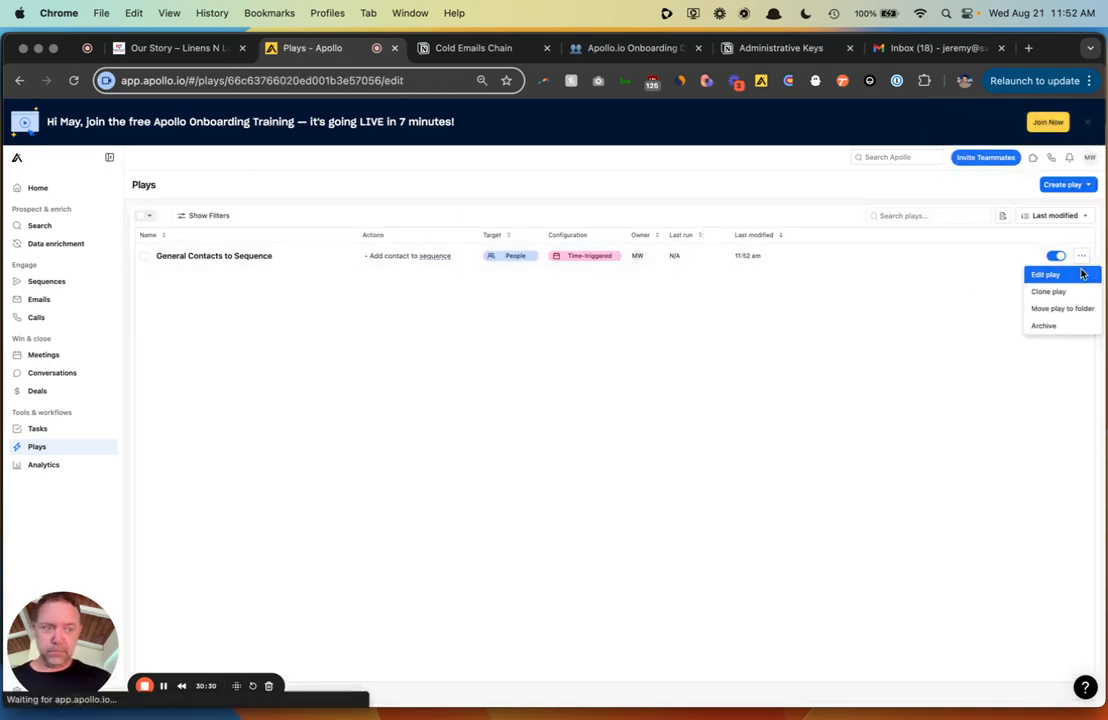
left_click(480, 472)
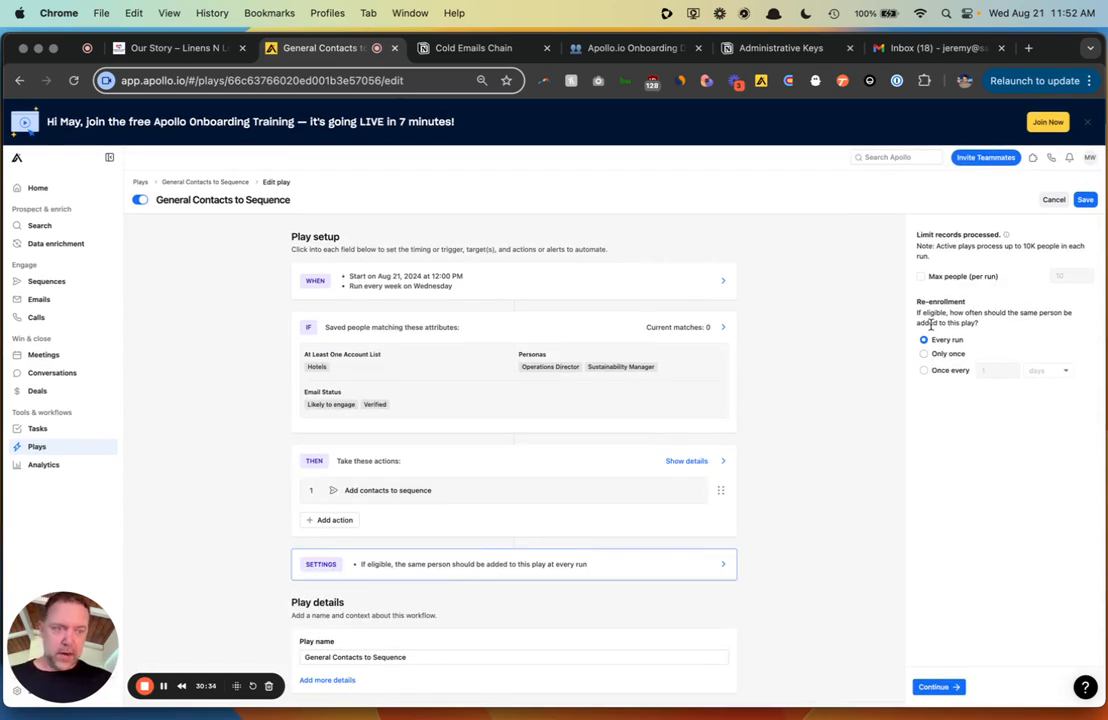
left_click(921, 277)
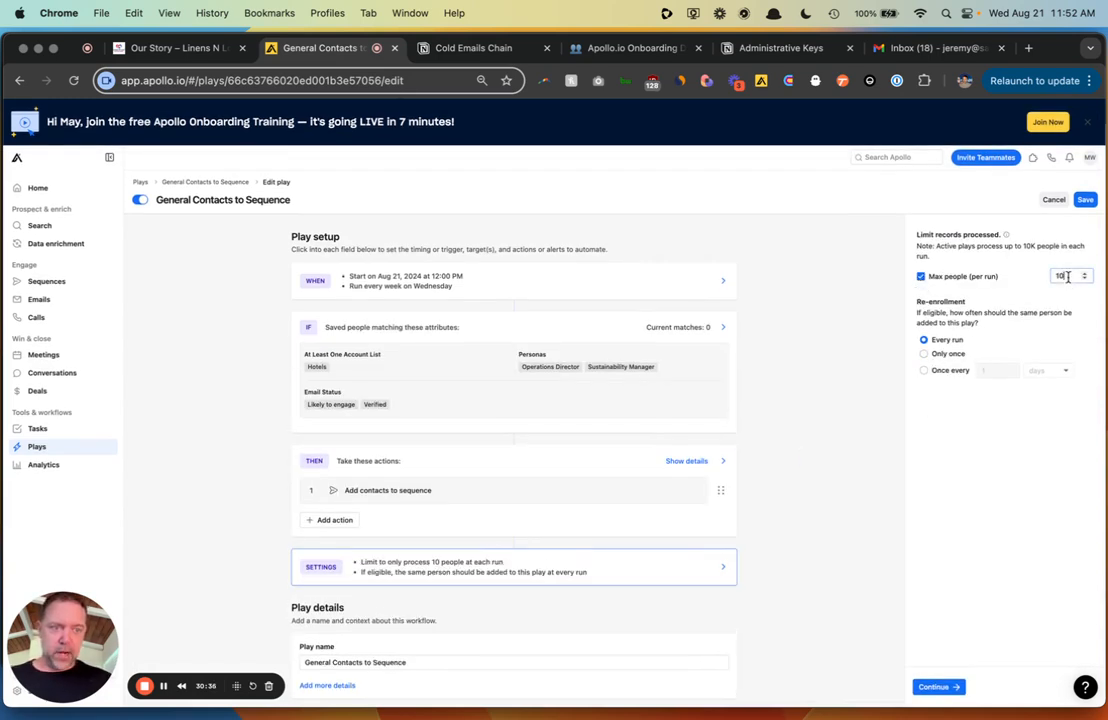
key("BackSpace")
key("BackSpace")
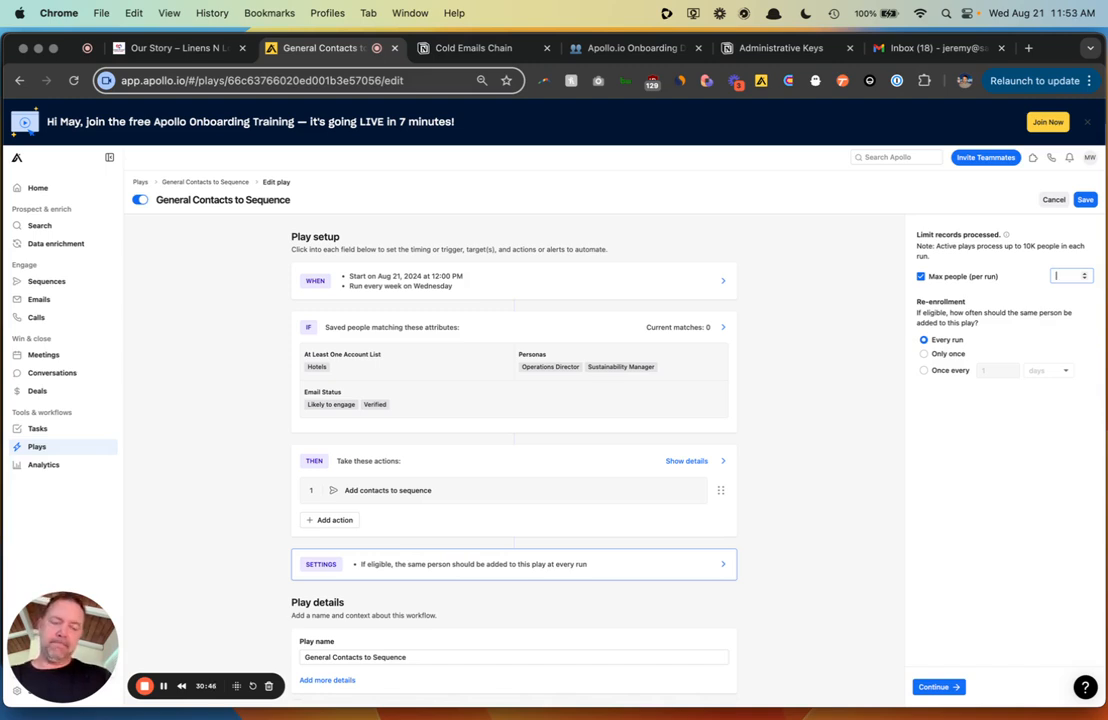
type("5")
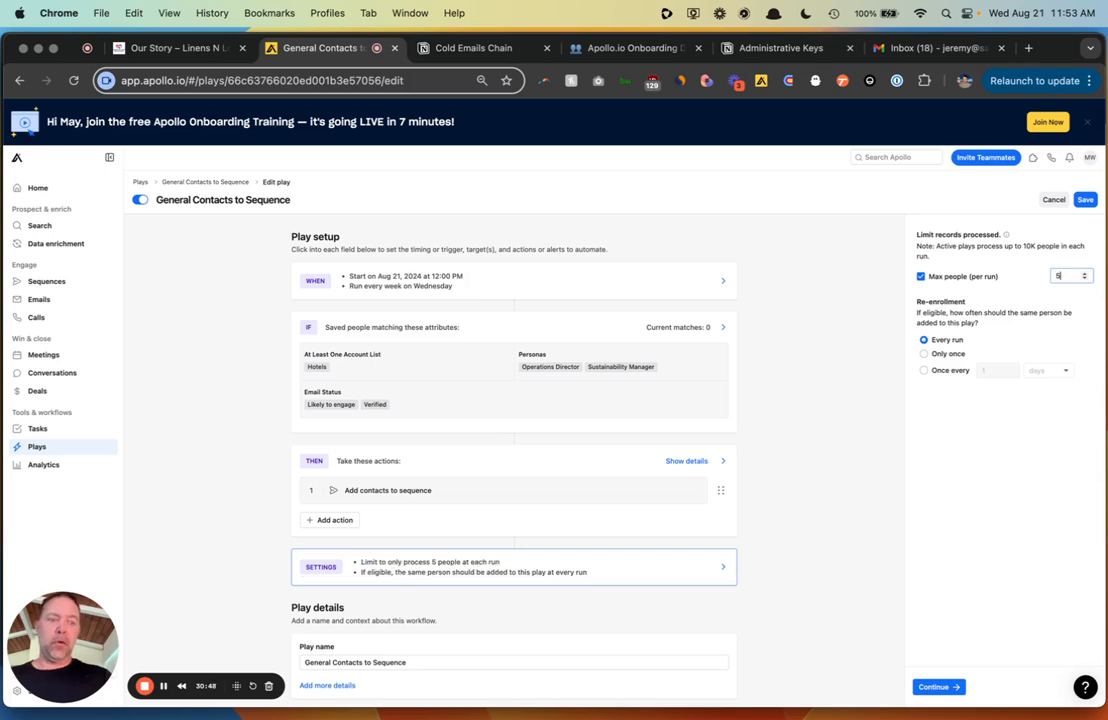
type("00")
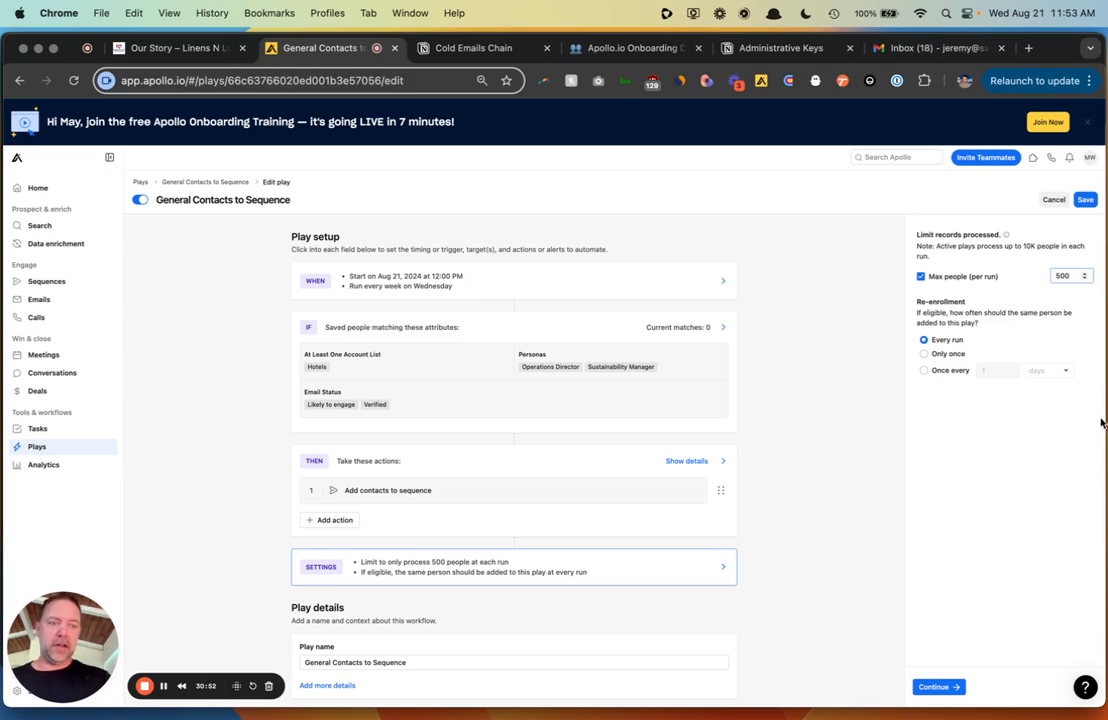
key("BackSpace")
key("BackSpace")
key("BackSpace")
type("1000")
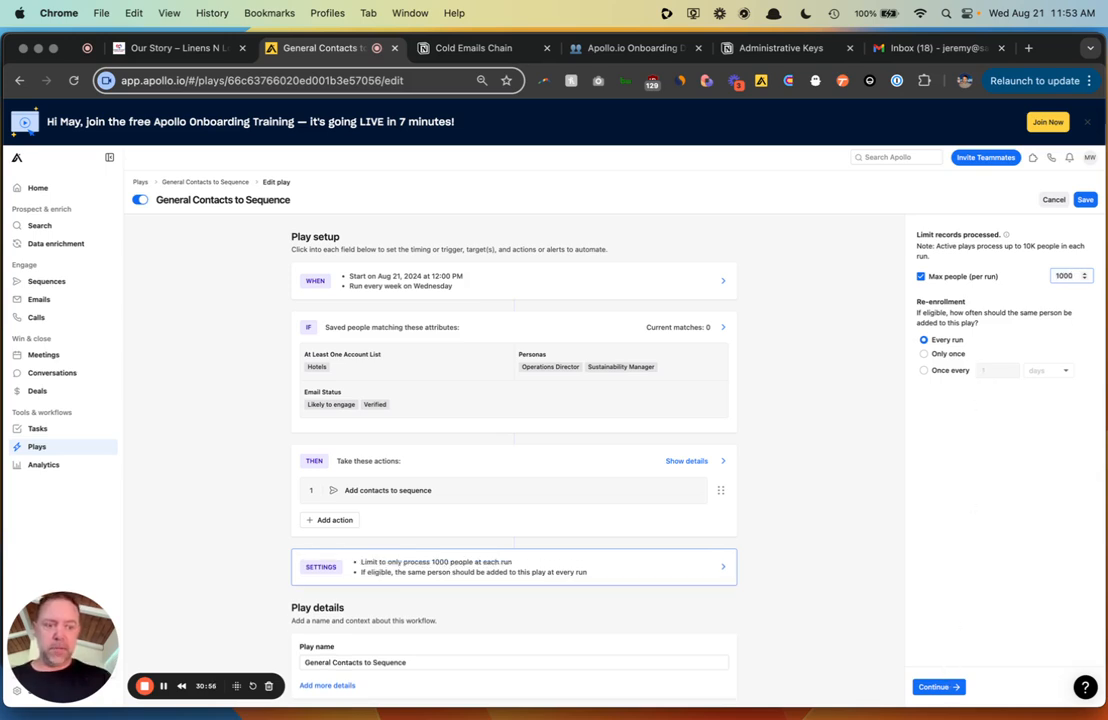
left_click(935, 687)
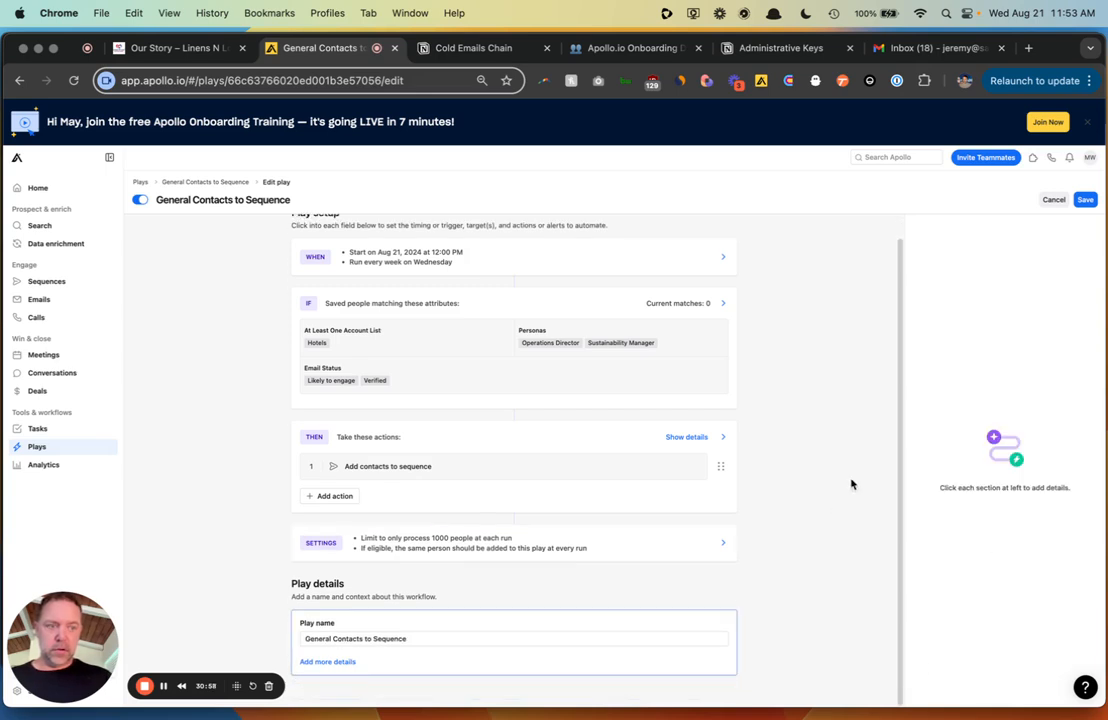
left_click(1085, 200)
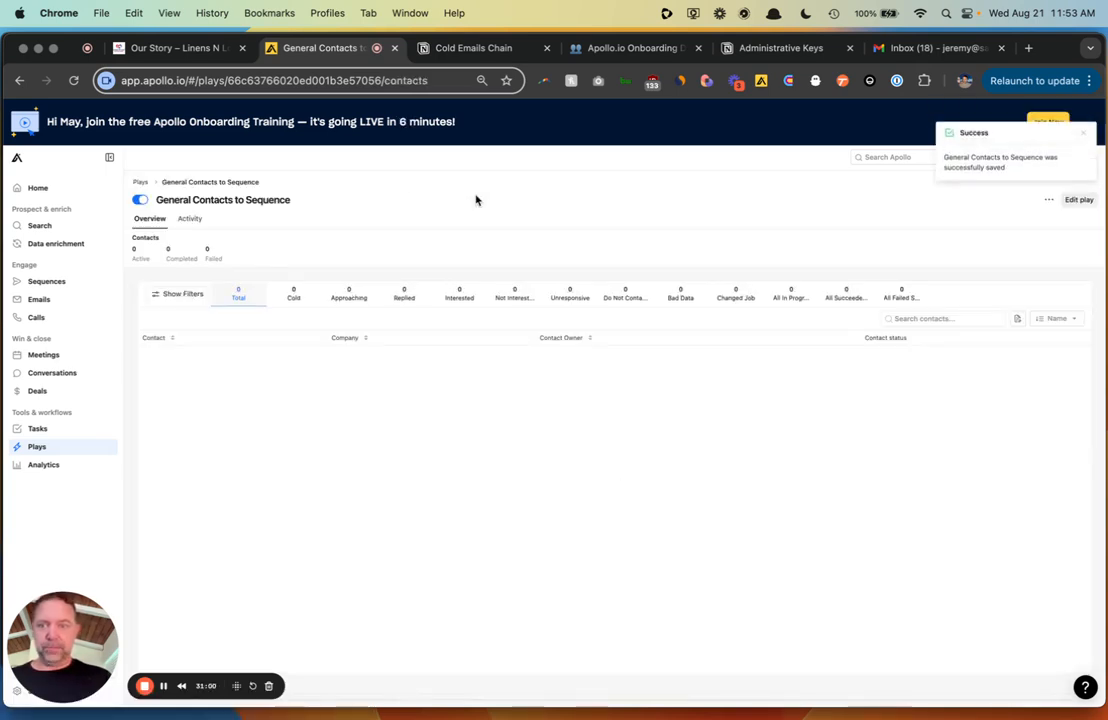
- Review the play's overview and Activity tab, then return to Plays and dismiss the Workflows announcement
left_click(140, 182)
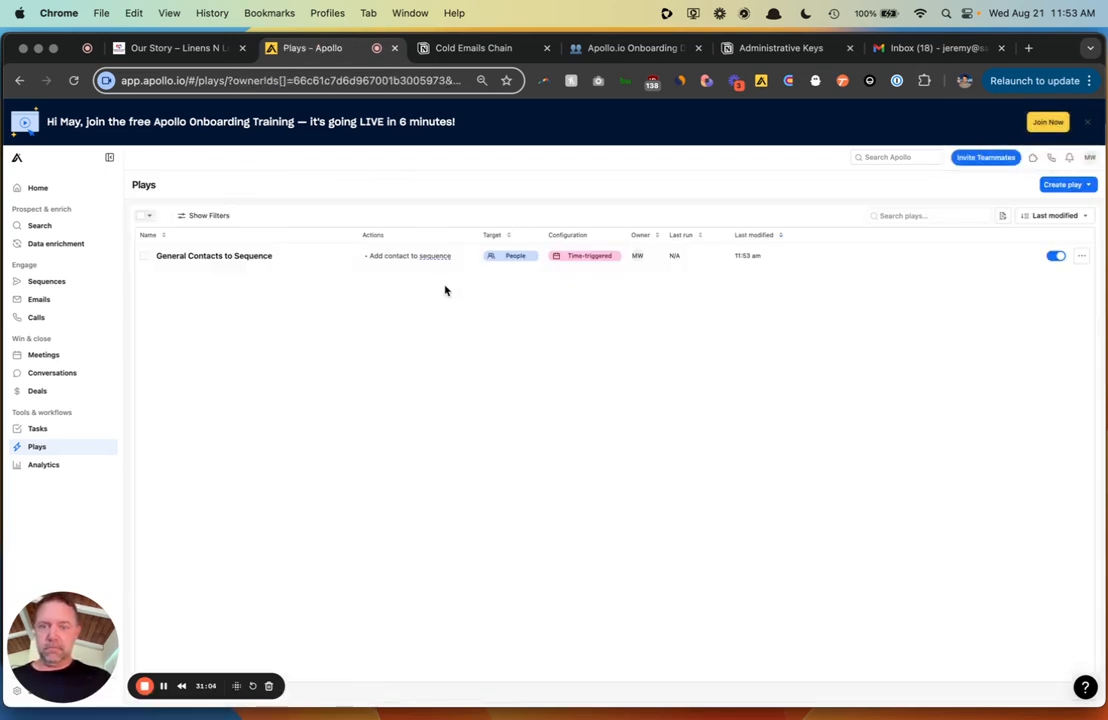
left_click(476, 254)
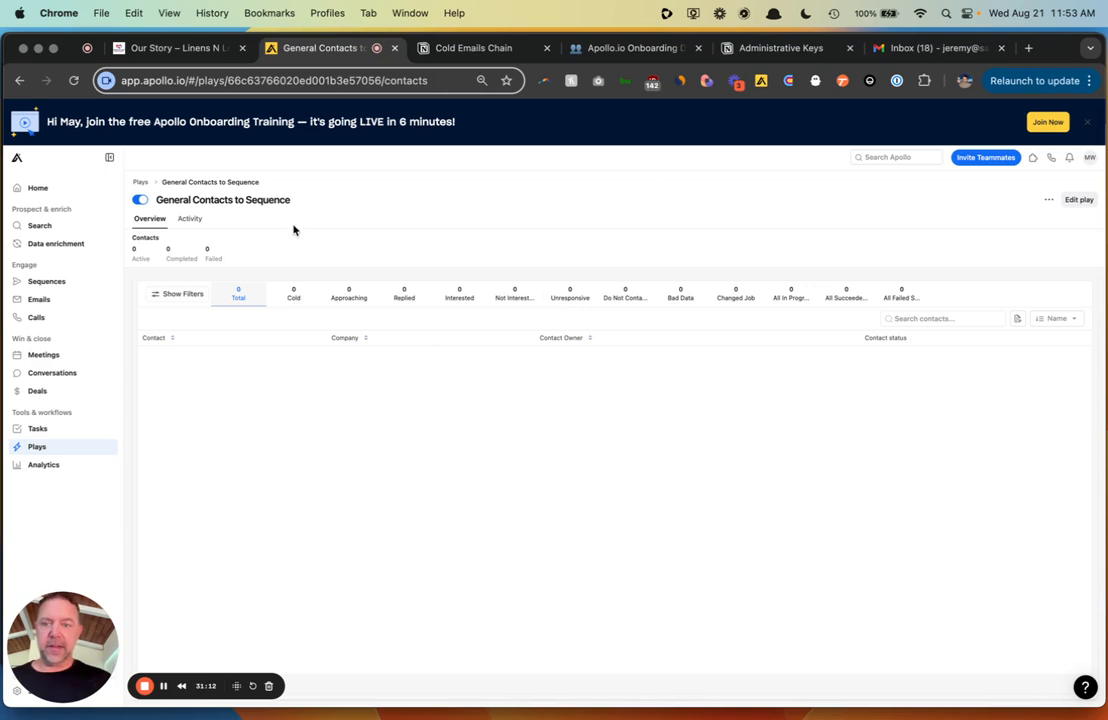
left_click(196, 221)
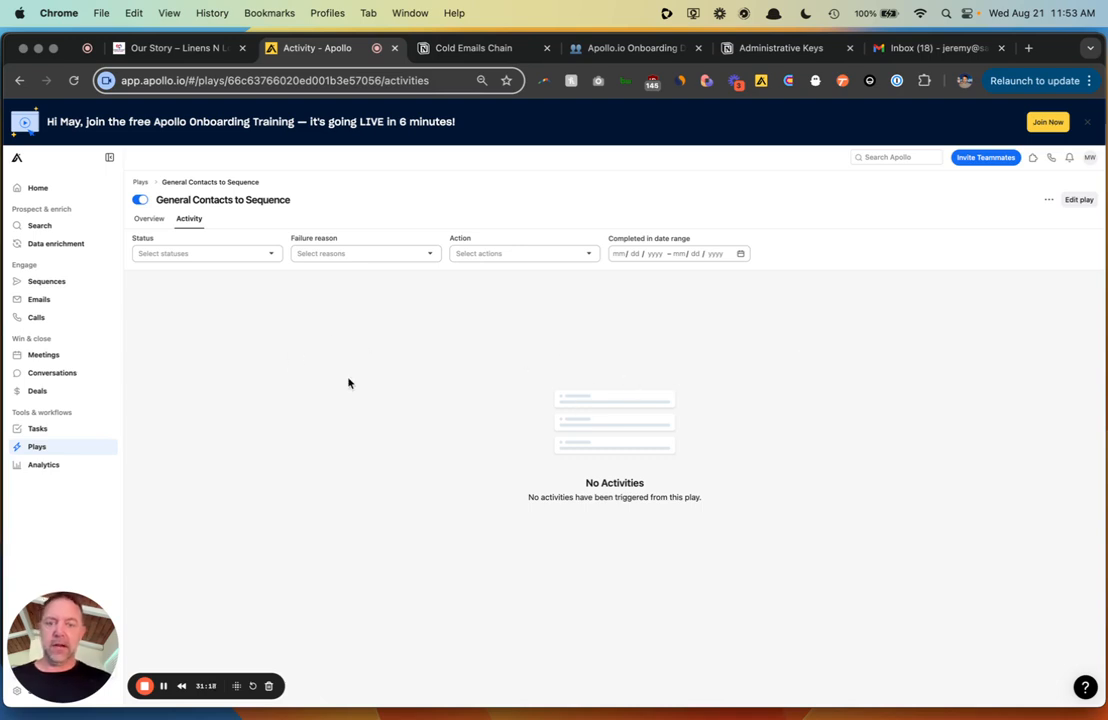
left_click(137, 181)
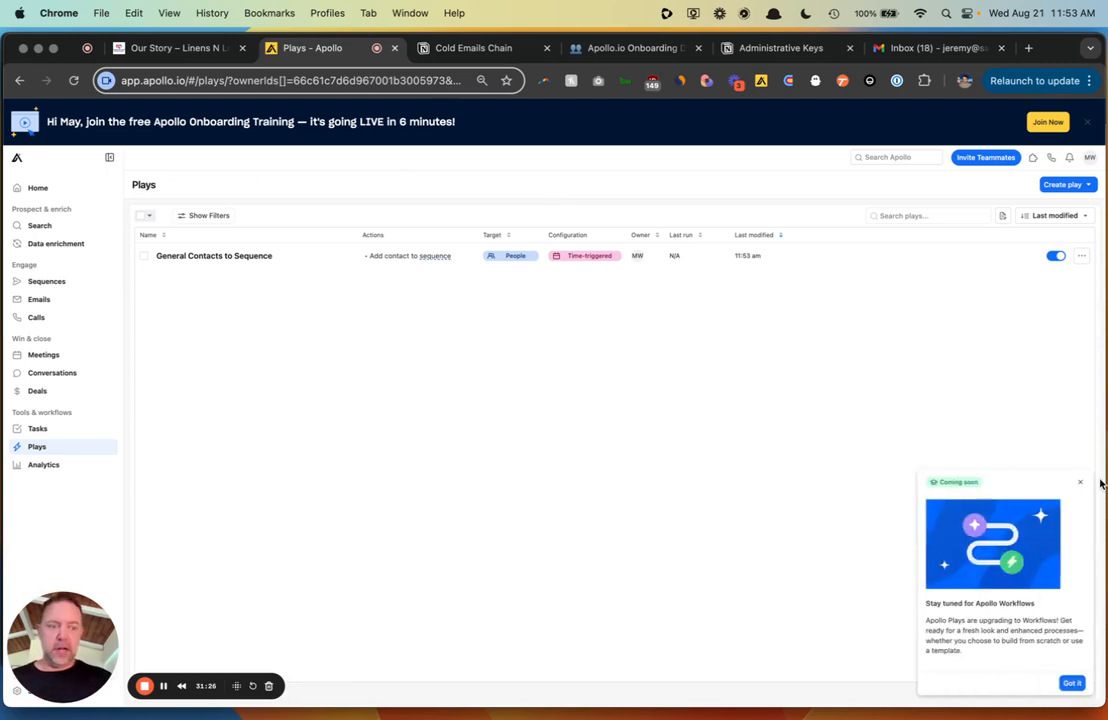
left_click(1083, 485)
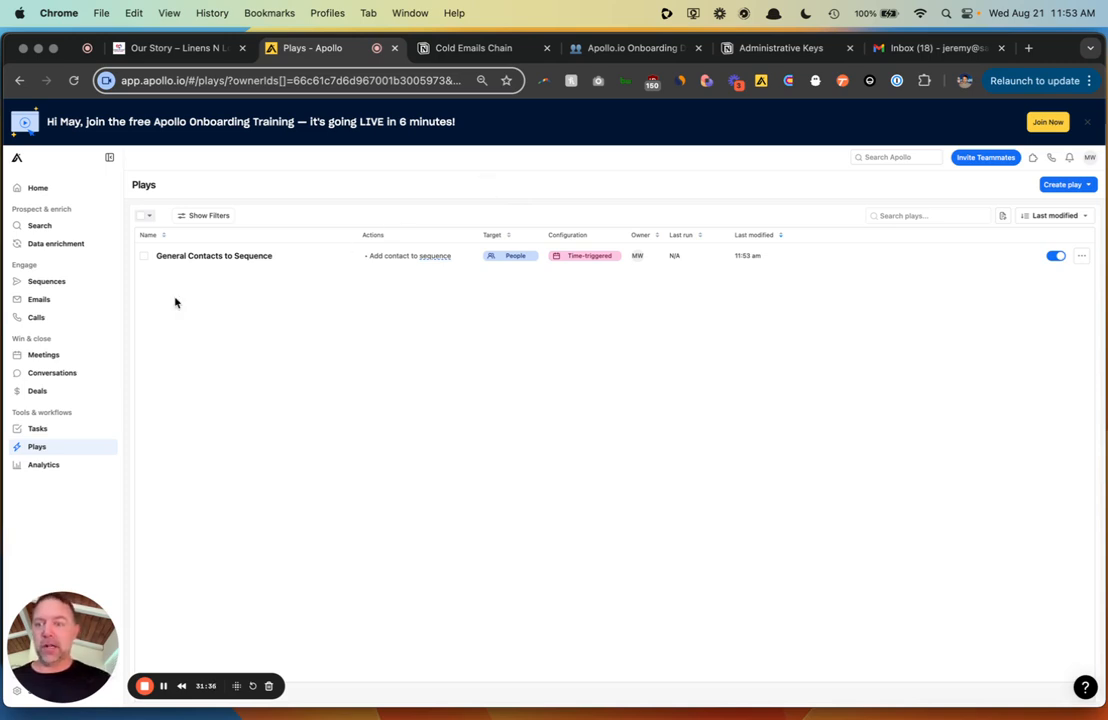
- Select all 18 people in the people search and choose Add to existing sequence
left_click(66, 304)
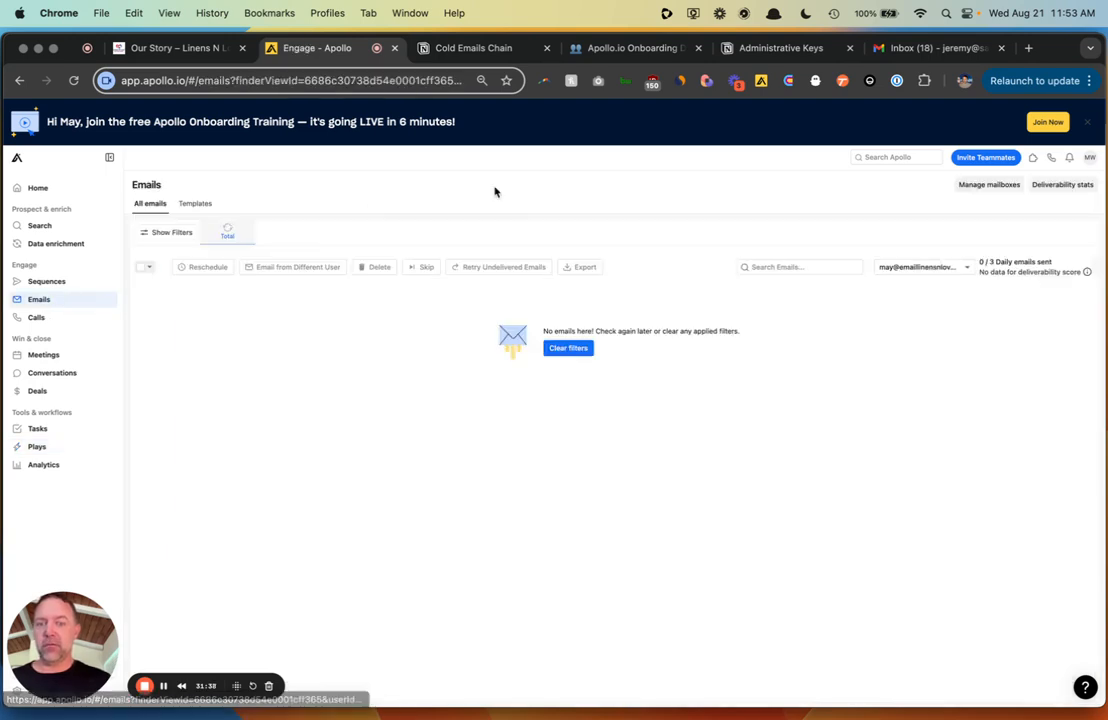
left_click(42, 227)
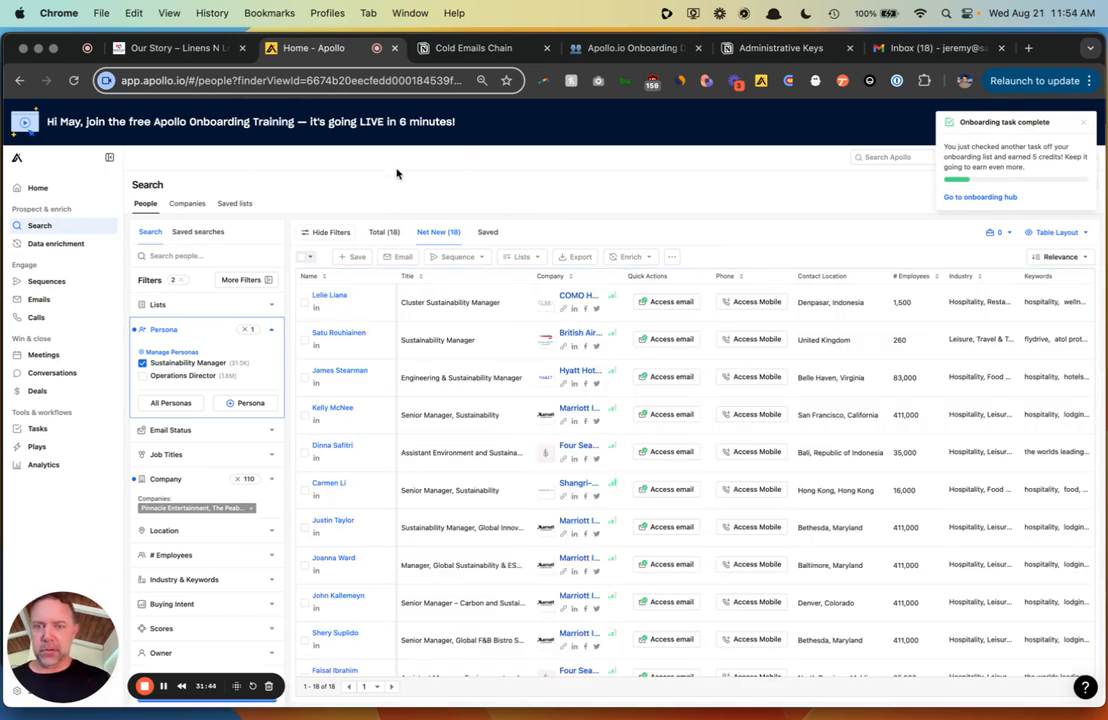
left_click(310, 257)
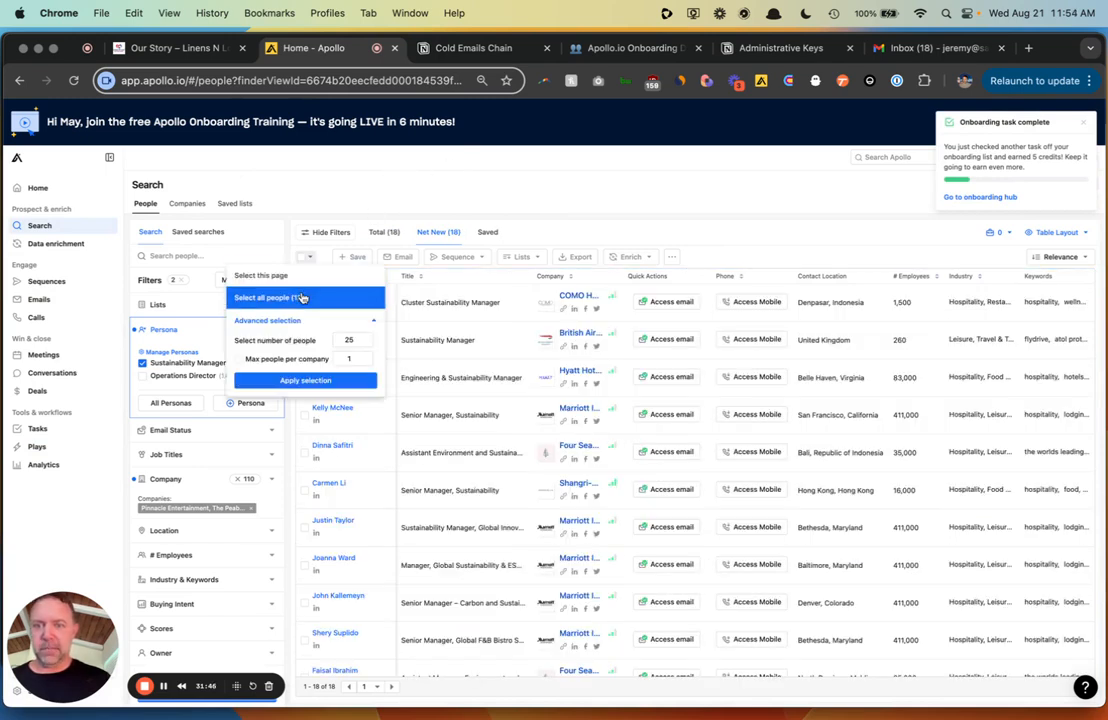
left_click(301, 298)
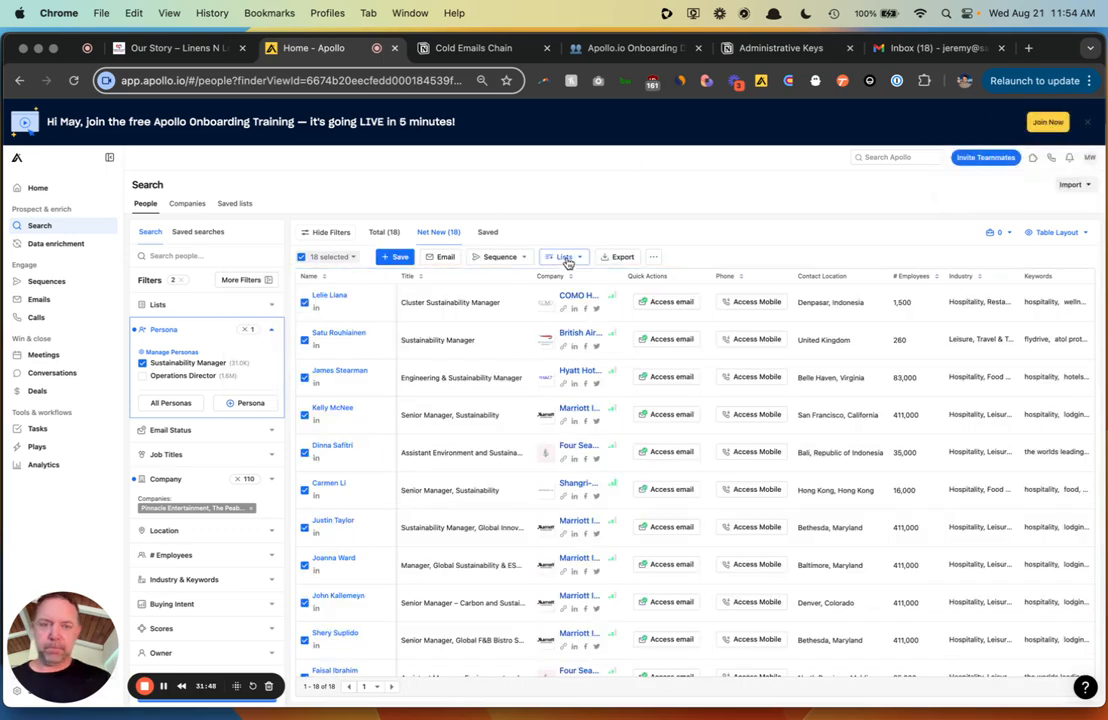
left_click(502, 257)
left_click(510, 277)
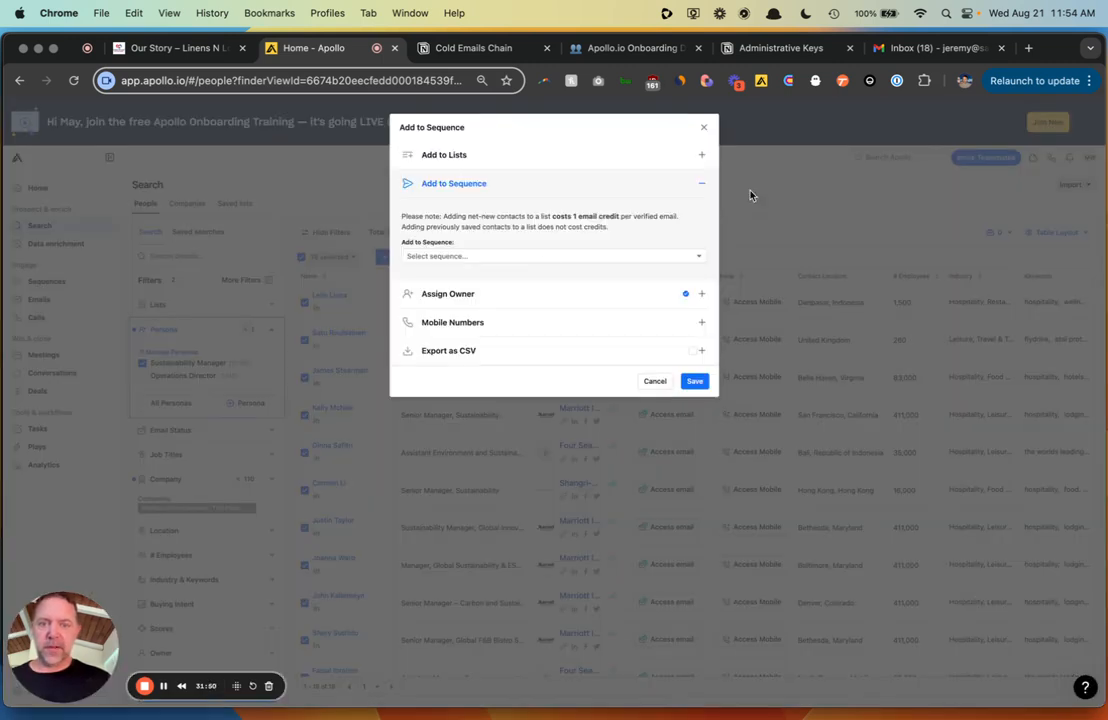
- Choose the General Outreach sequence and turn on Rotate mailboxes
left_click(561, 252)
left_click(527, 280)
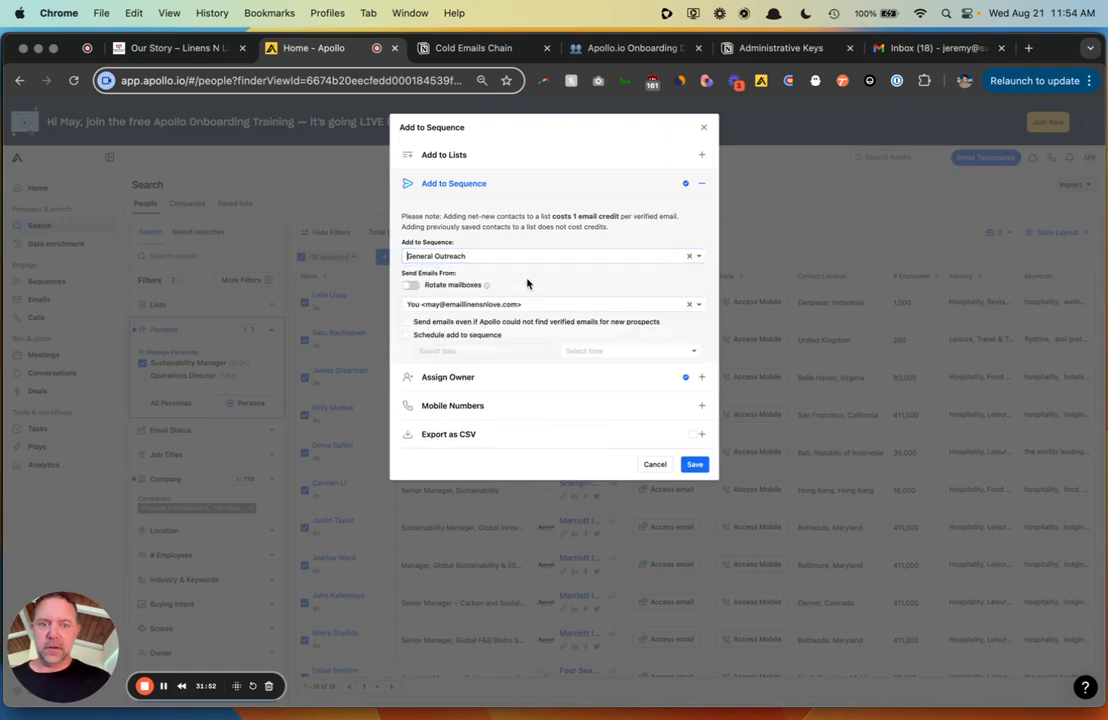
left_click(409, 285)
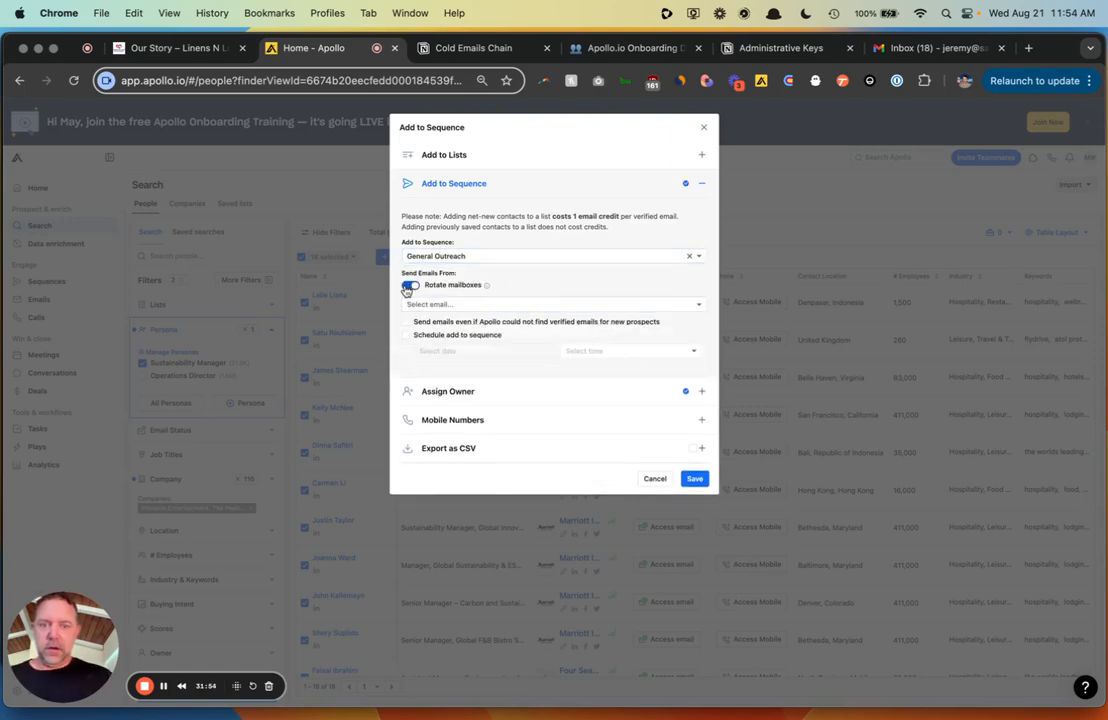
- Check every mailbox in the sender list
left_click(410, 304)
left_click(413, 323)
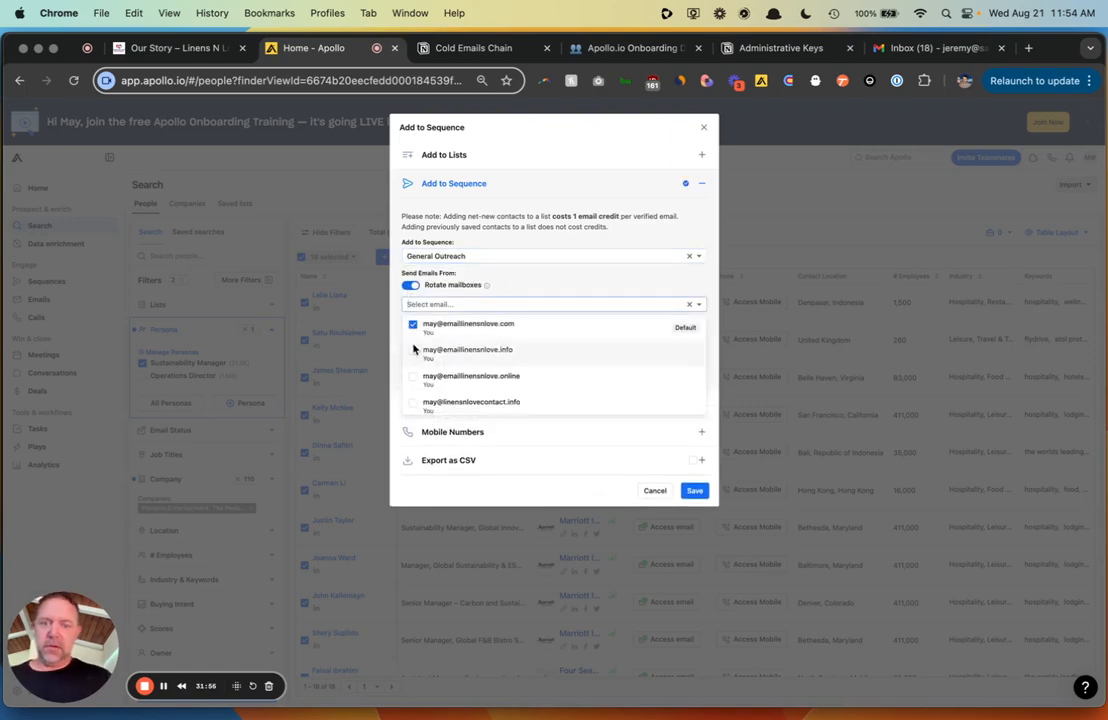
left_click(414, 352)
left_click(414, 381)
left_click(414, 404)
scroll(532, 367, "down", 1)
left_click(516, 377)
left_click(514, 392)
scroll(513, 398, "down", 1)
left_click(513, 393)
scroll(513, 398, "down", 1)
left_click(514, 398)
scroll(515, 401, "down", 1)
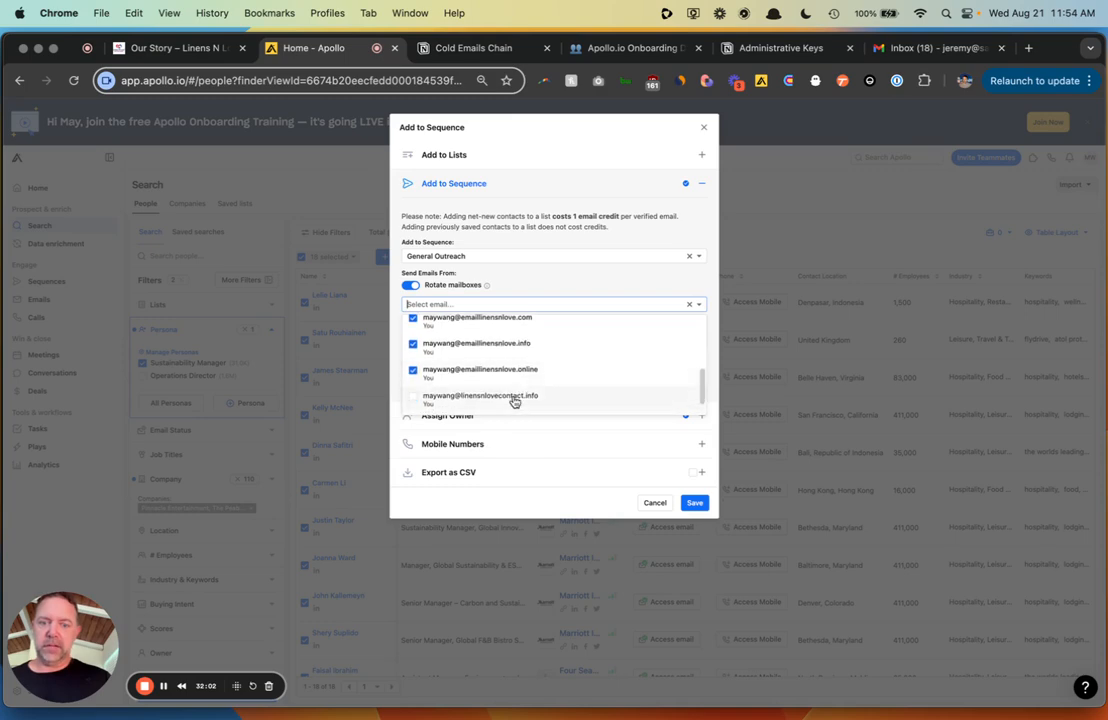
left_click(515, 401)
scroll(515, 401, "down", 1)
left_click(515, 401)
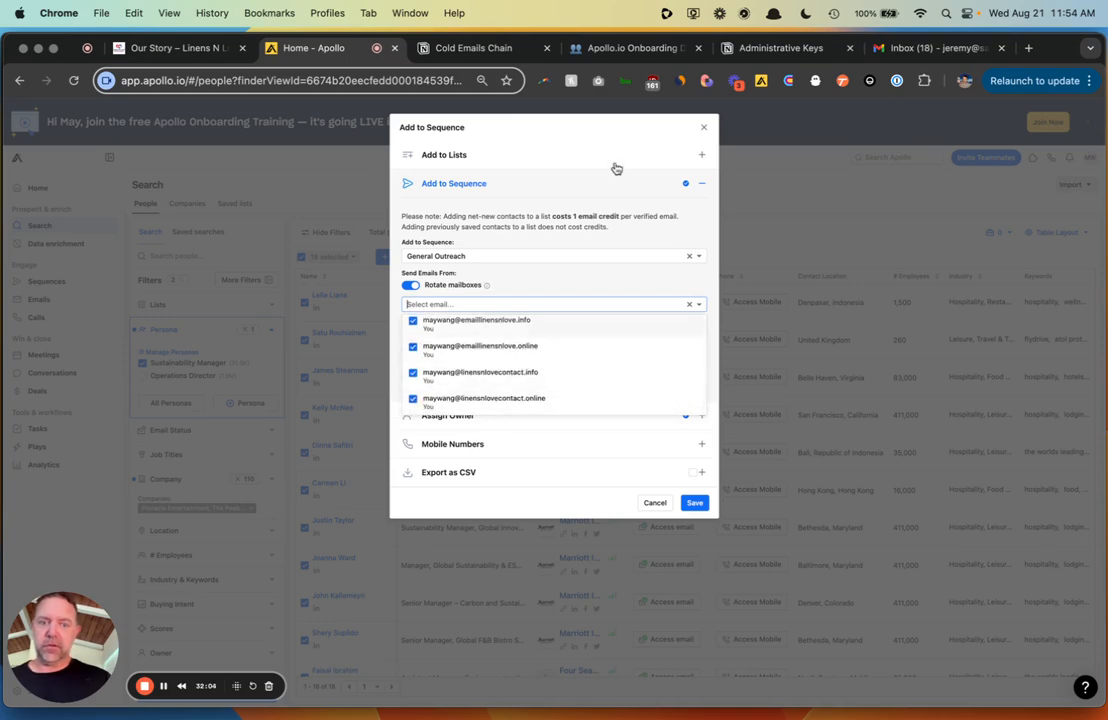
- Confirm the chosen sender mailboxes and save the 18 people into the sequence
left_click(530, 154)
left_click(588, 278)
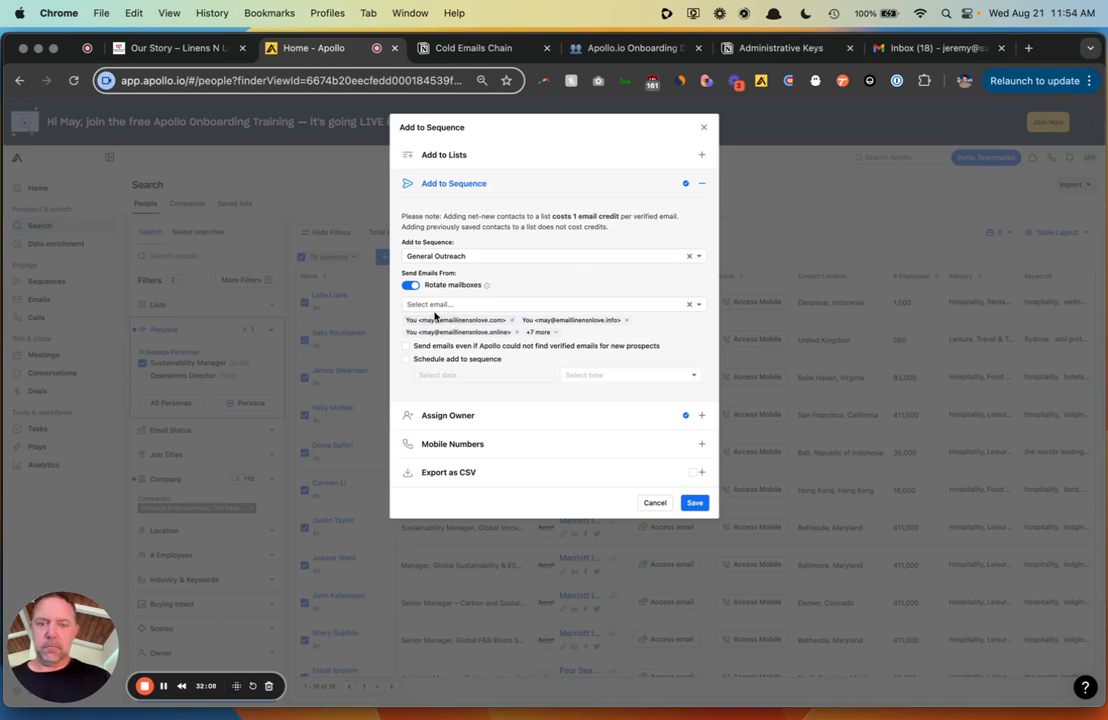
left_click(438, 303)
left_click(608, 281)
left_click(695, 504)
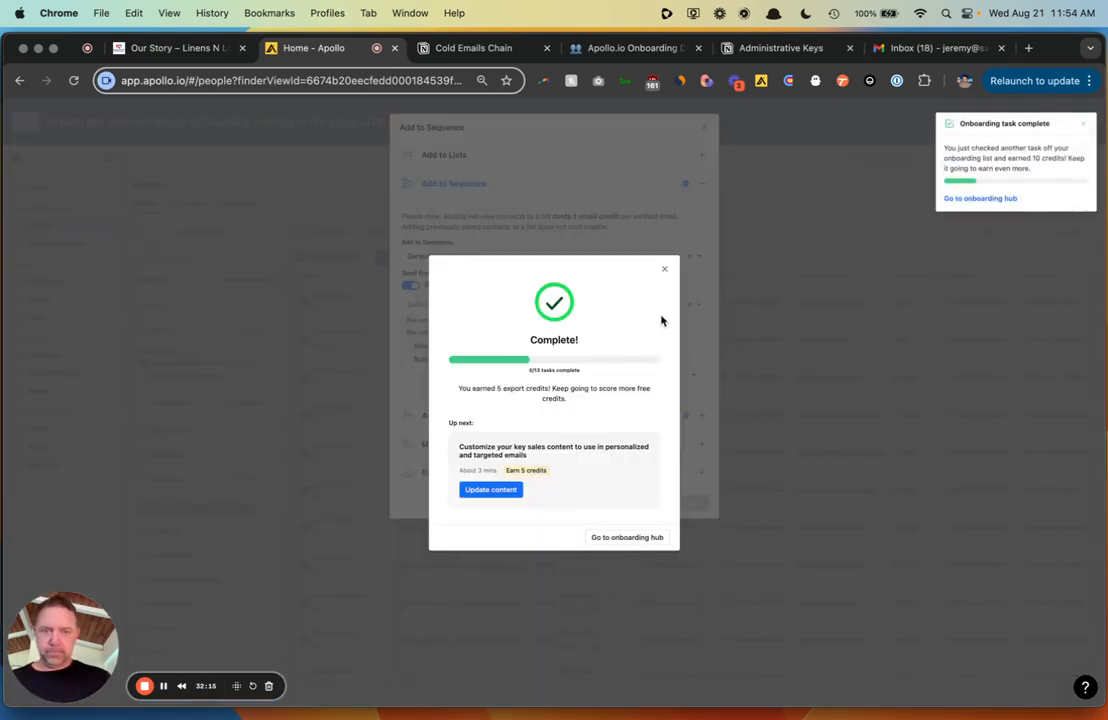
- Dismiss the Complete! popup, then reload the Emails page and clear its filters
left_click(665, 274)
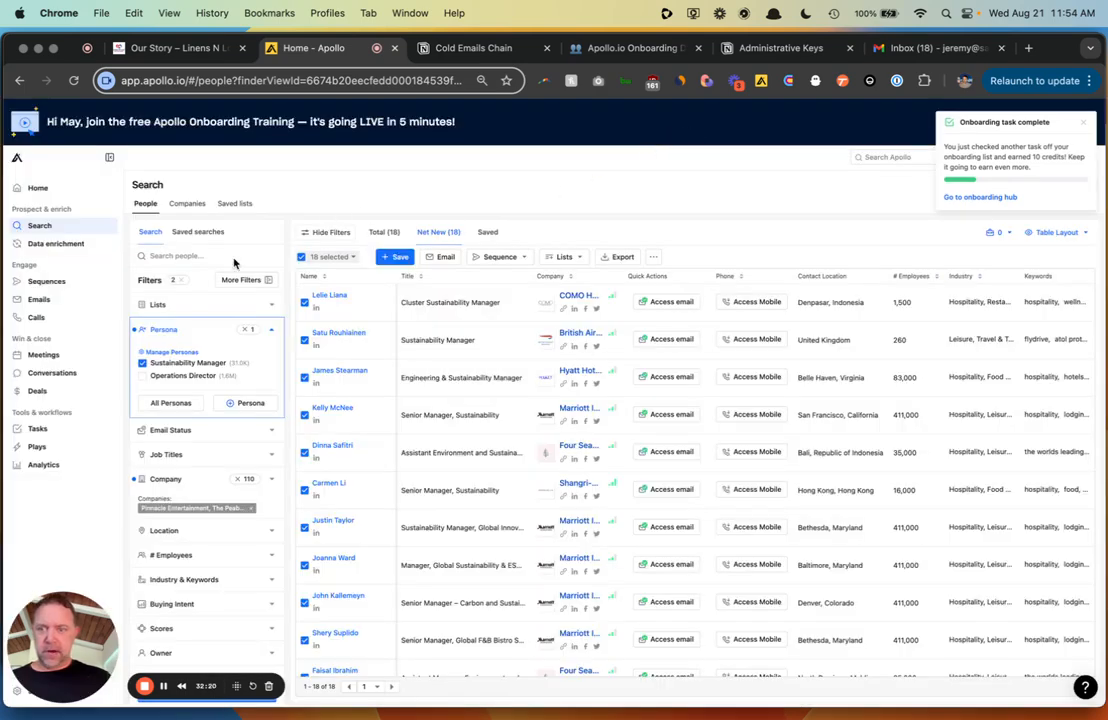
left_click(40, 300)
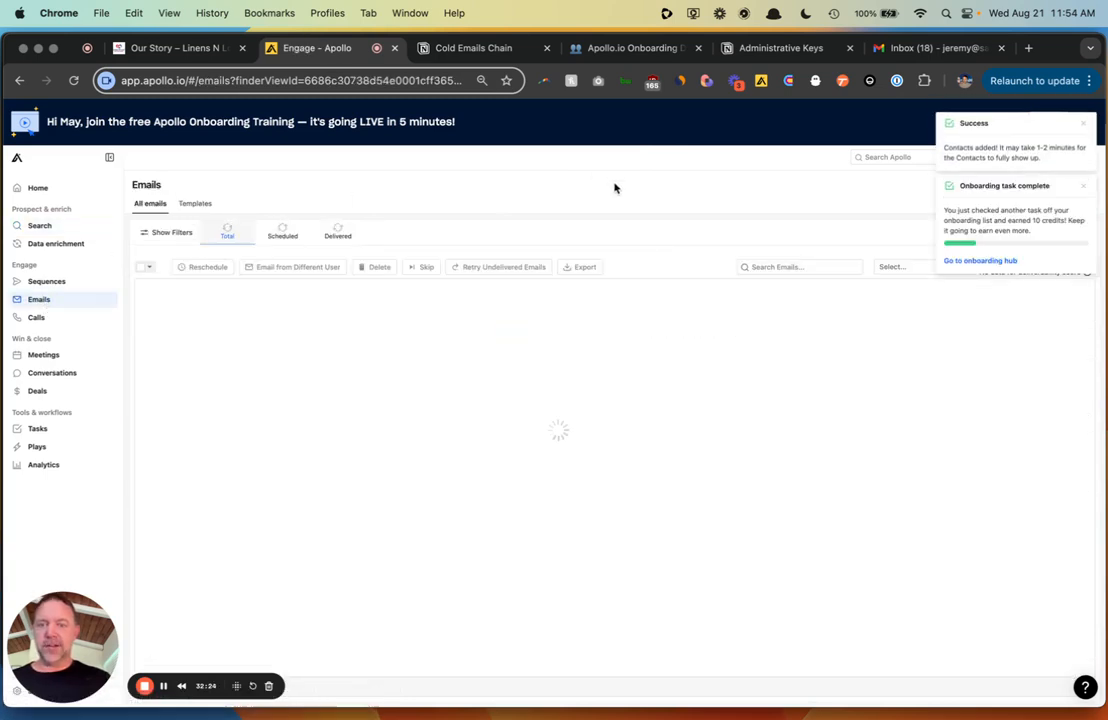
left_click(293, 74)
key("Return")
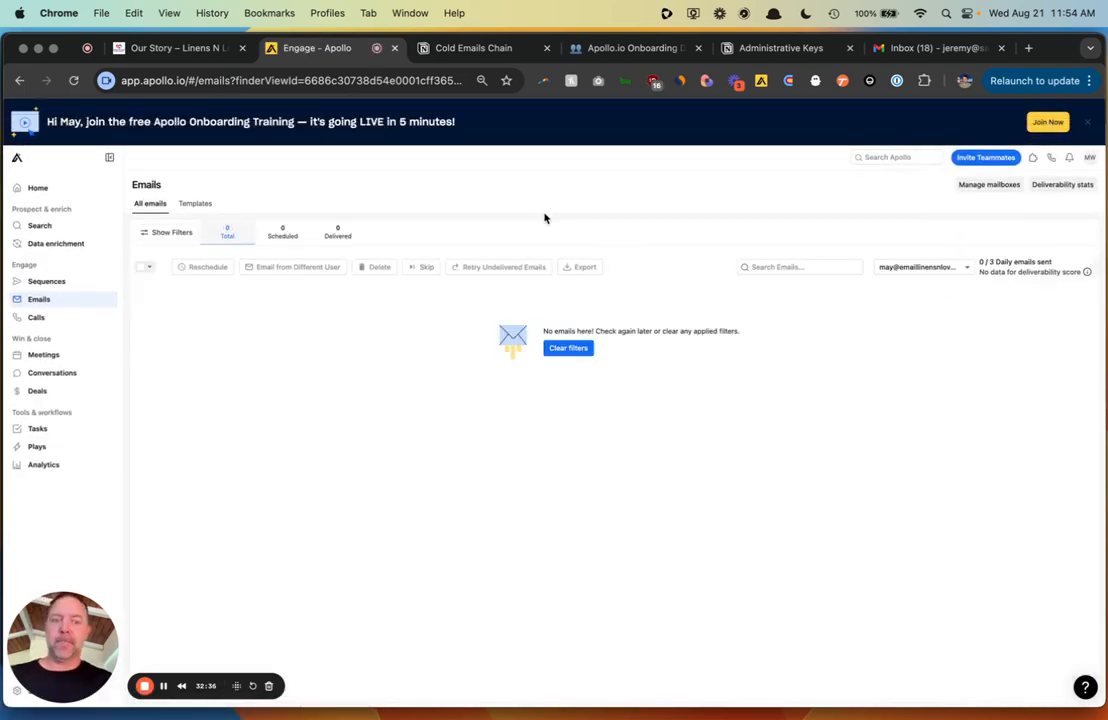
left_click(556, 346)
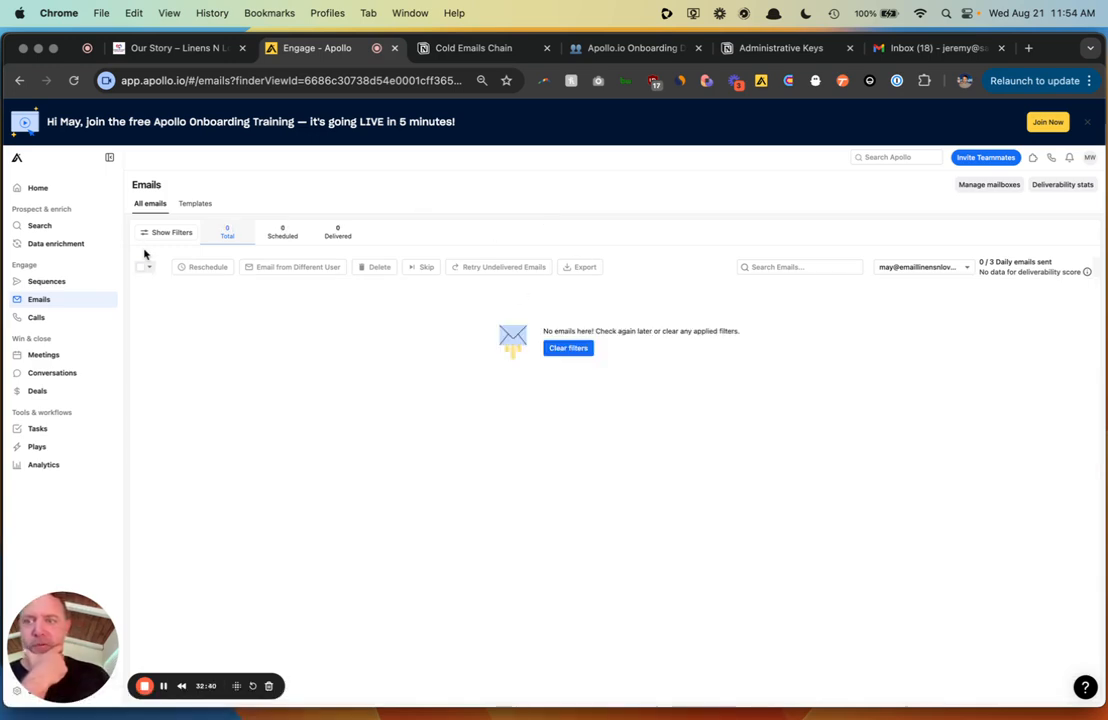